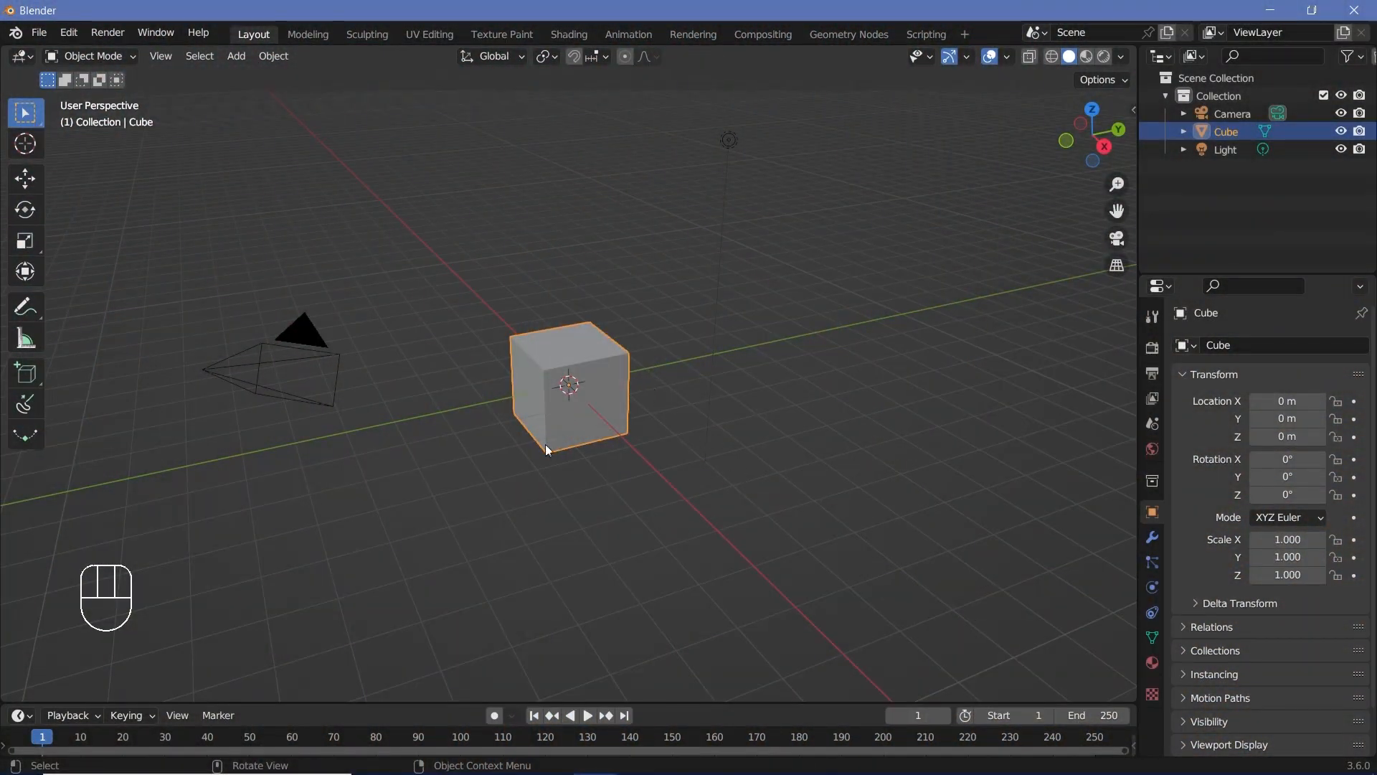
Step: Enter Edit Mode on the default cube and scale its mesh to 0.1 along the Z axis
{"action": "middle_click_drag", "start_coordinate": [547, 450], "coordinate": [685, 450]}
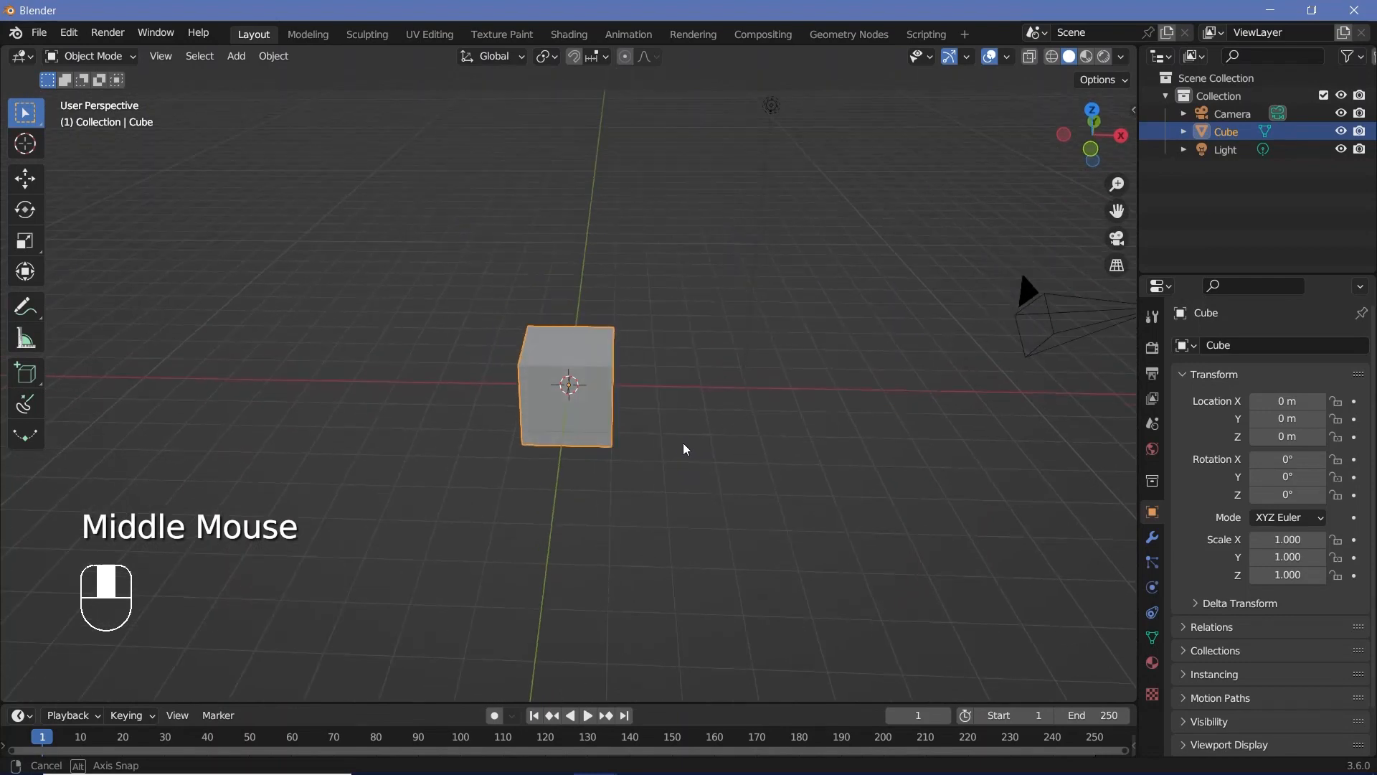
{"action": "key", "text": "Tab"}
{"action": "scroll", "coordinate": [647, 404], "scroll_direction": "up", "scroll_amount": 2}
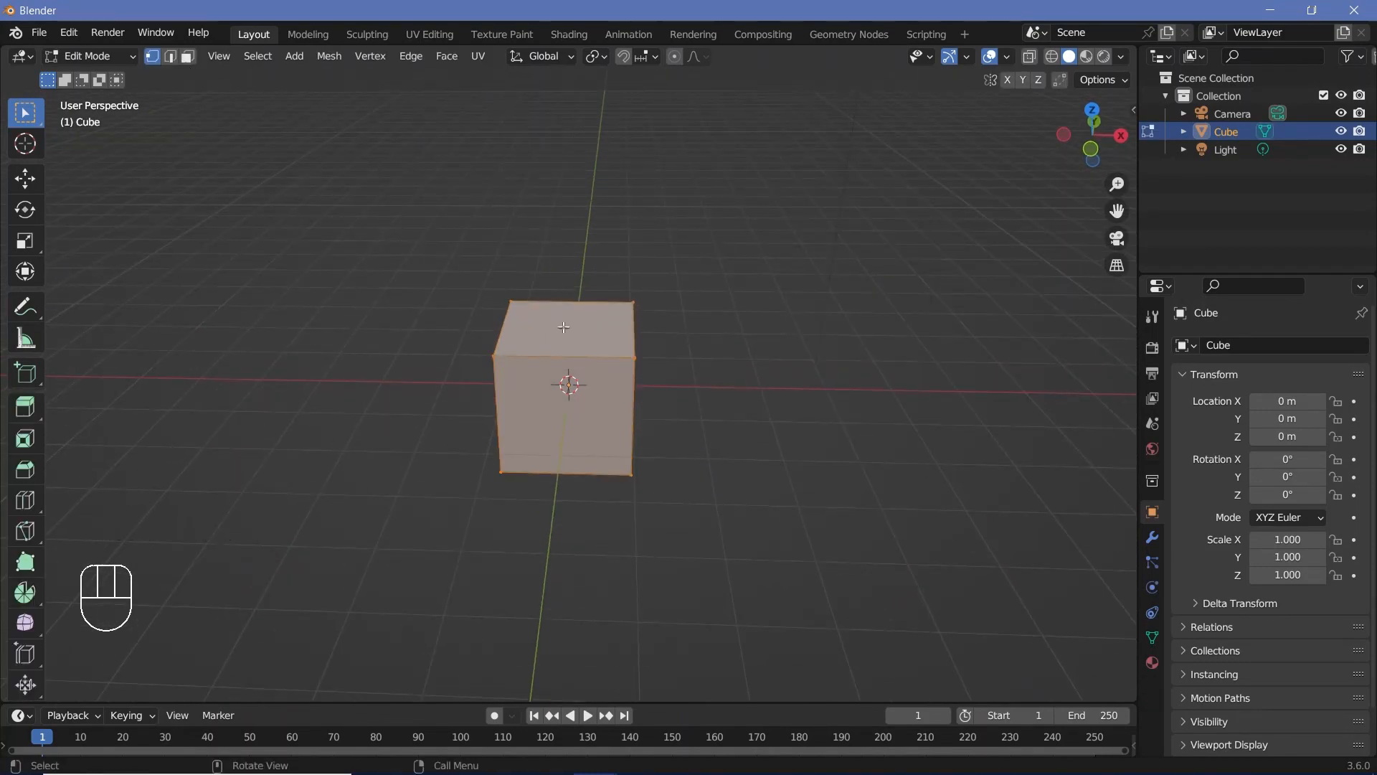
{"action": "type", "text": "s"}
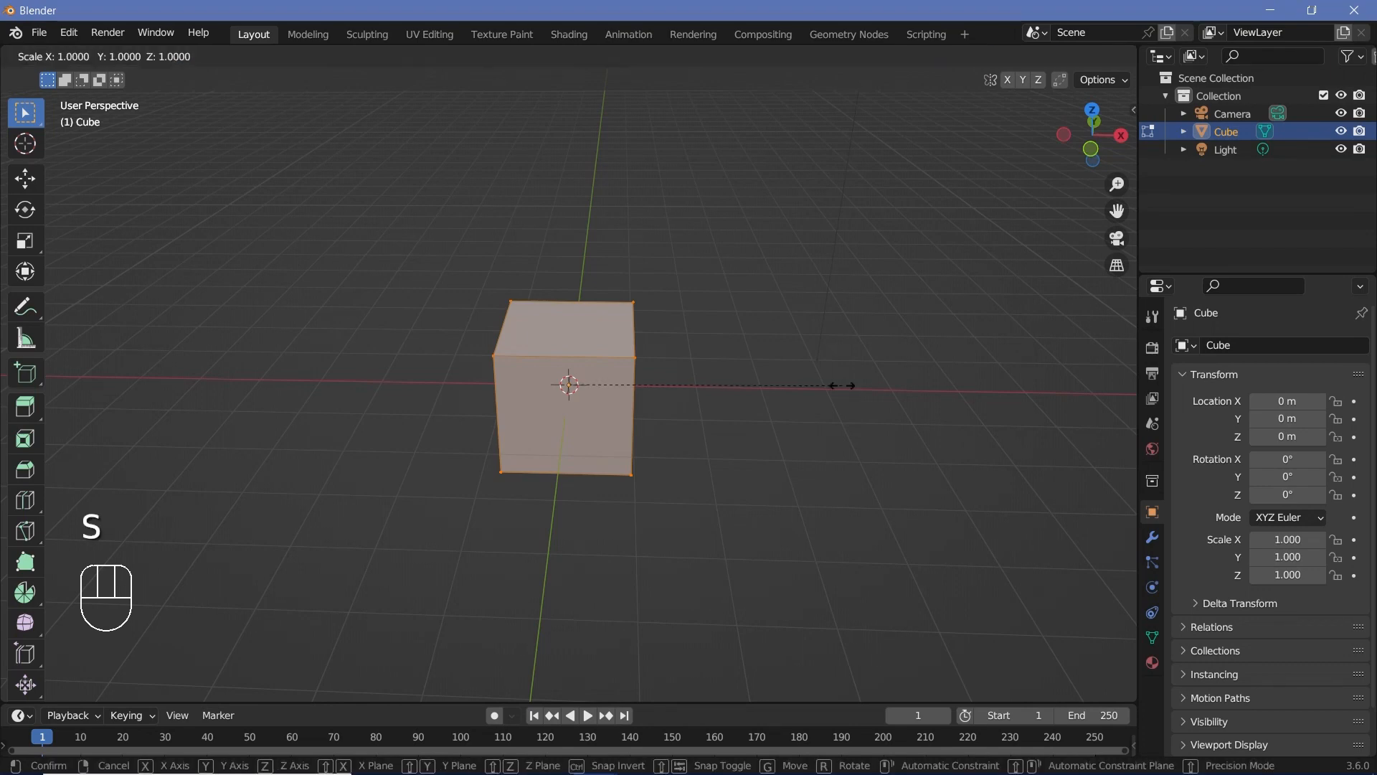
{"action": "type", "text": "z"}
{"action": "type", "text": "0.1"}
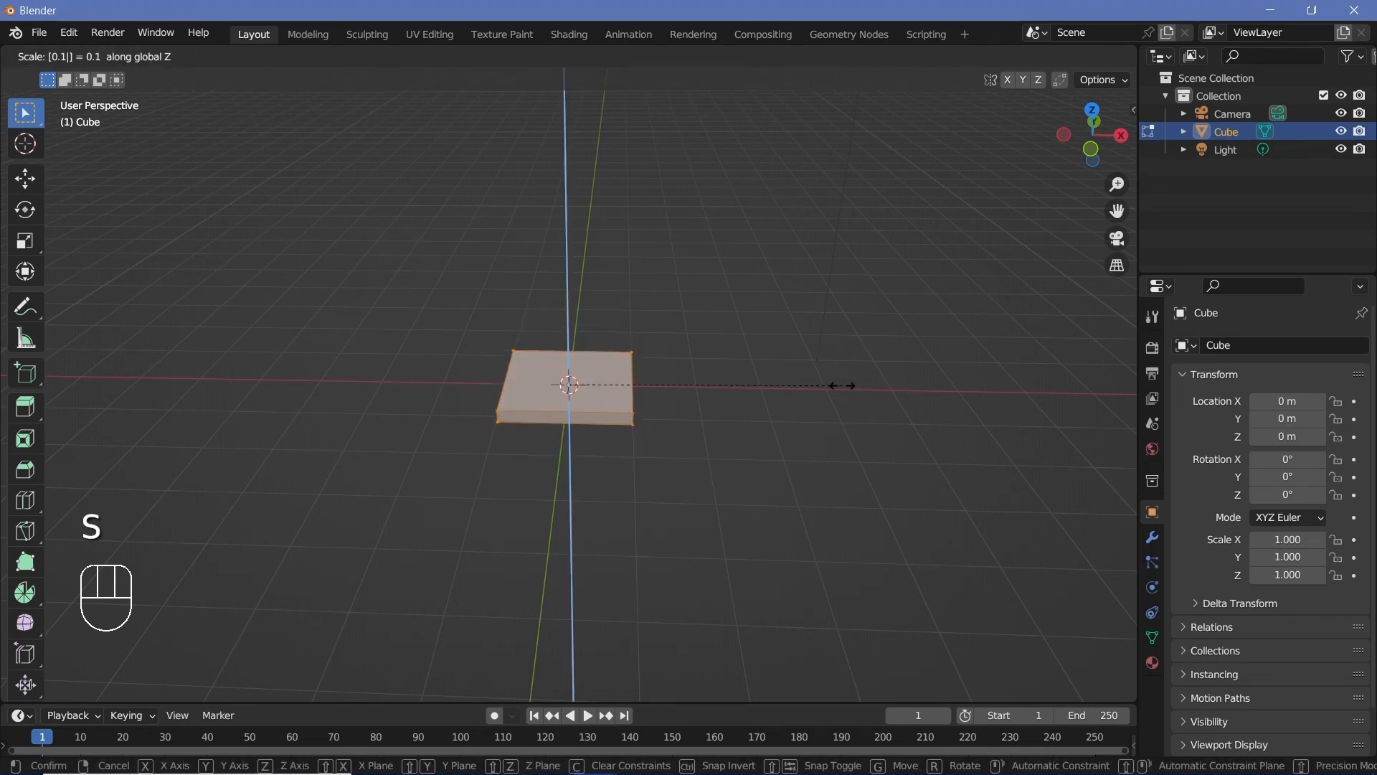
{"action": "key", "text": "Return"}
Step: Scale the flattened mesh to 0.4 along the Y axis
{"action": "scroll", "coordinate": [846, 384], "scroll_direction": "up", "scroll_amount": 3}
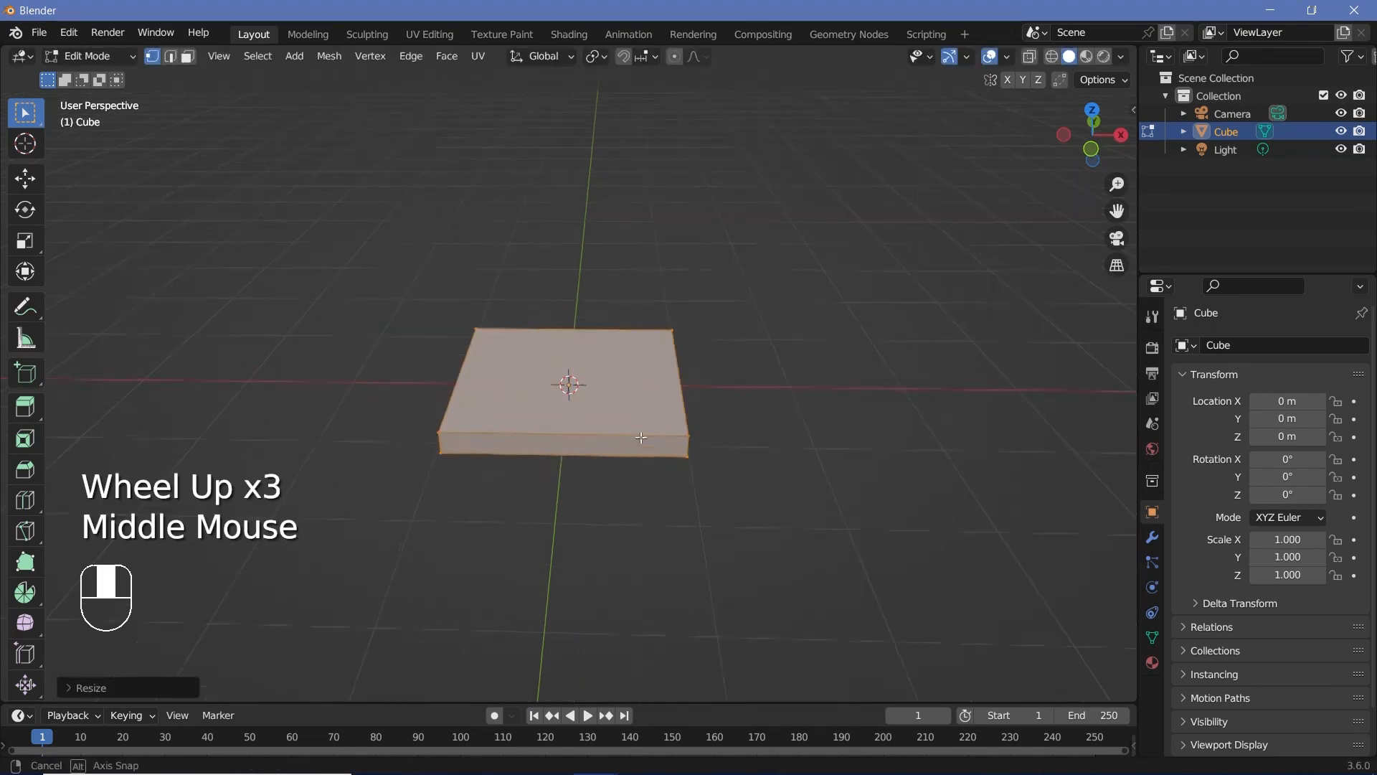
{"action": "middle_click_drag", "start_coordinate": [845, 384], "coordinate": [679, 442]}
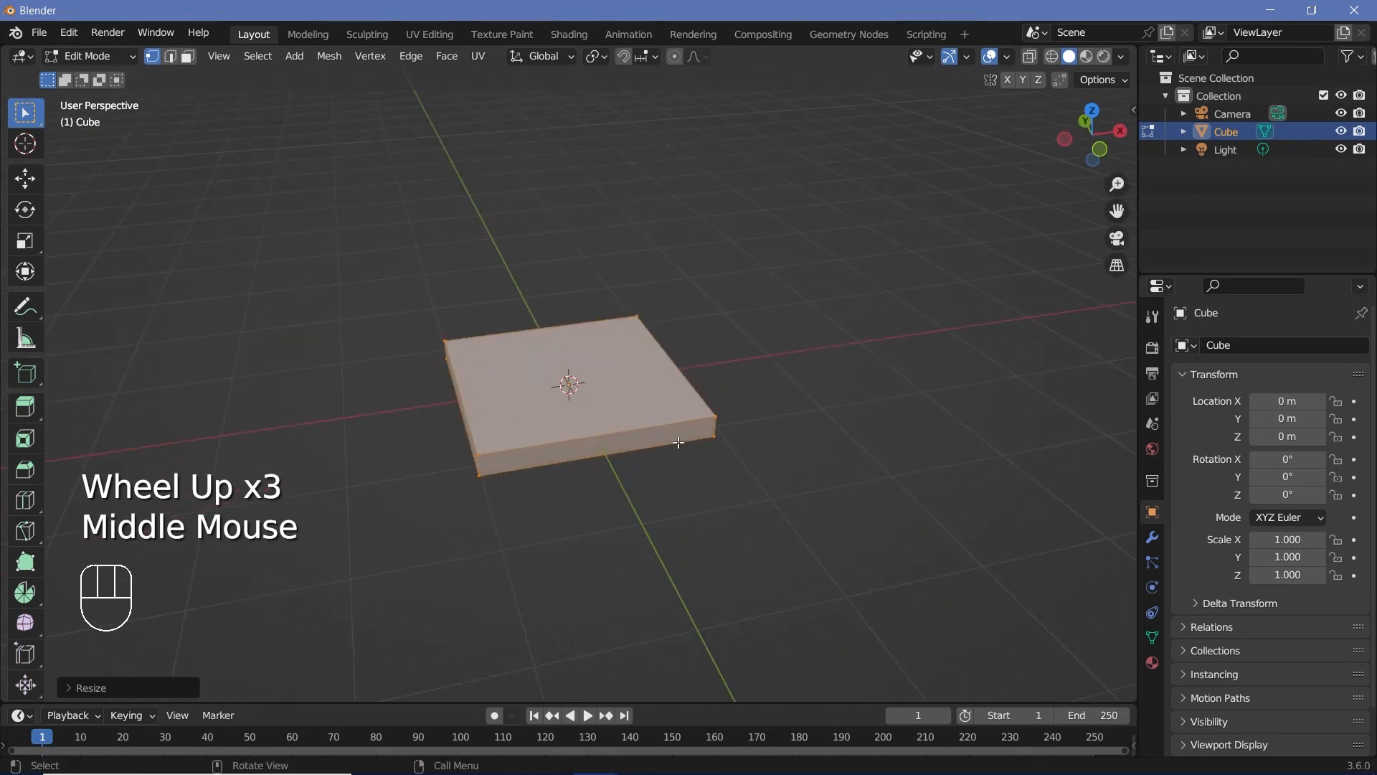
{"action": "type", "text": "sy0.4"}
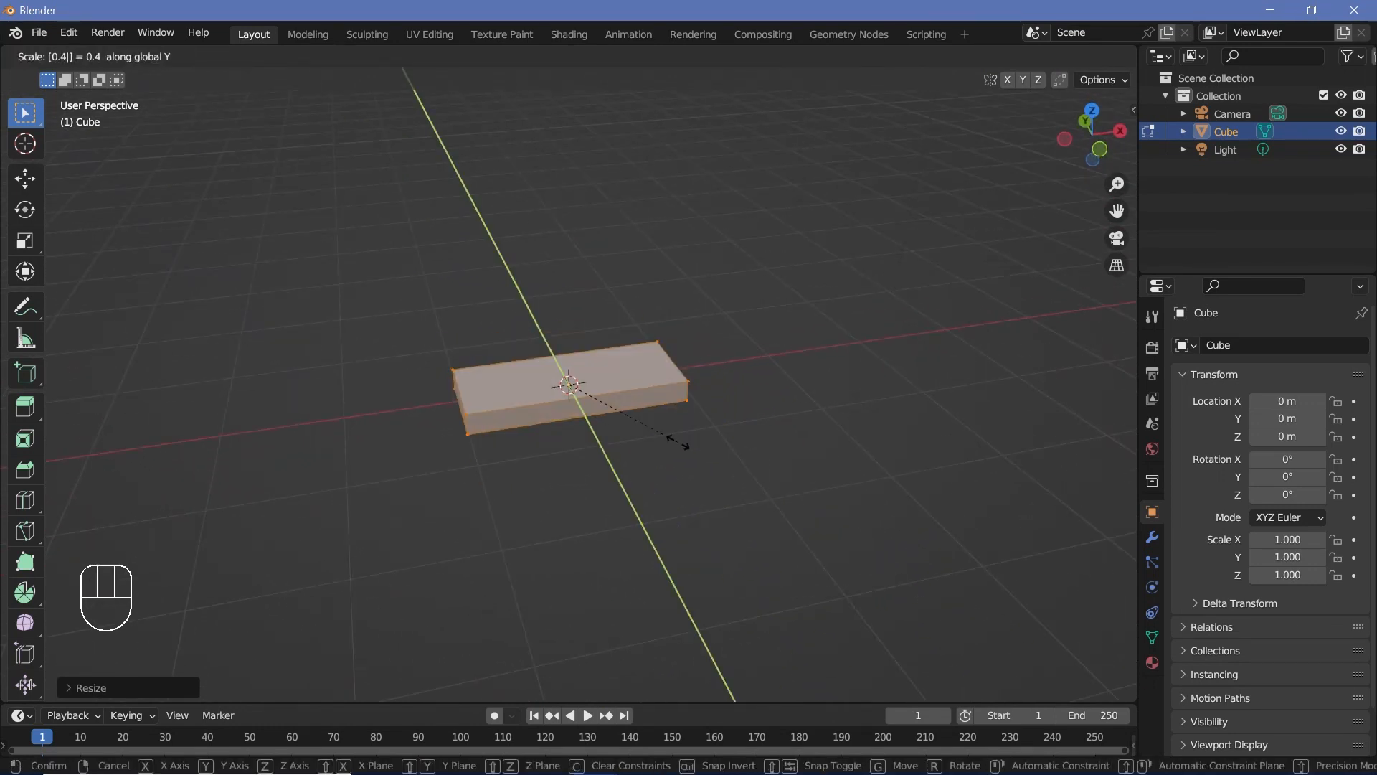
{"action": "key", "text": "Return"}
Step: Switch to edge selection and select the long upper edge on one side of the slab
{"action": "middle_click_drag", "start_coordinate": [676, 440], "coordinate": [615, 432]}
{"action": "scroll", "coordinate": [615, 432], "scroll_direction": "up", "scroll_amount": 3}
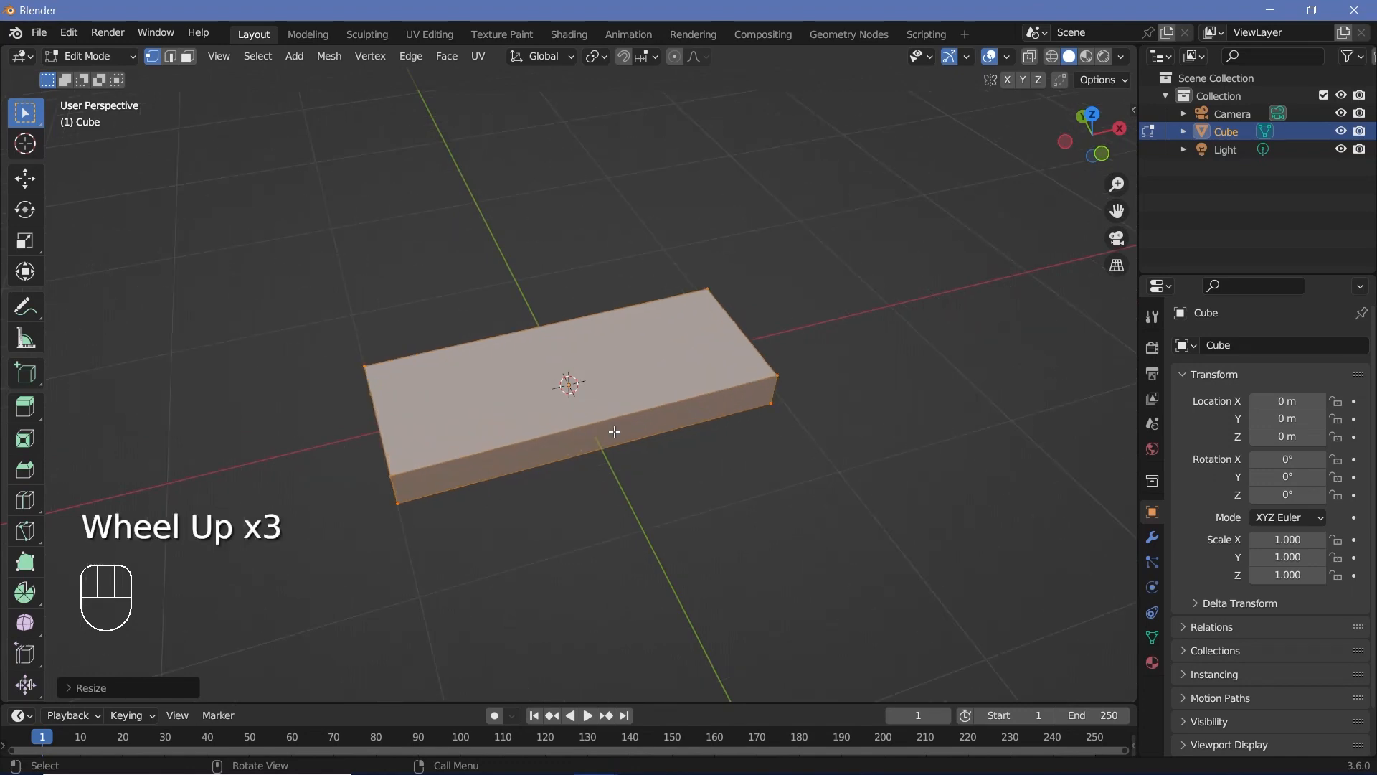
{"action": "middle_click_drag", "start_coordinate": [754, 449], "coordinate": [655, 433], "text": "shift"}
{"action": "scroll", "coordinate": [655, 433], "scroll_direction": "up", "scroll_amount": 1}
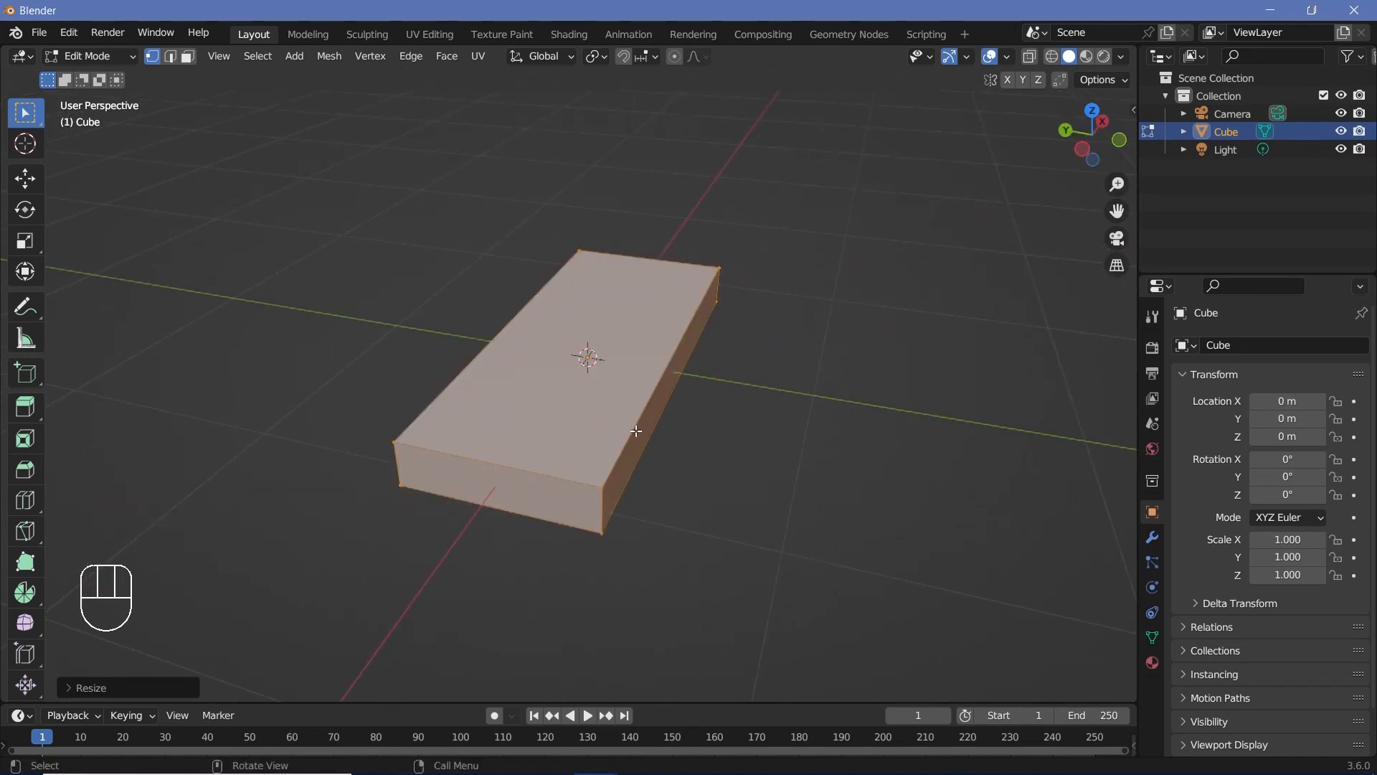
{"action": "scroll", "coordinate": [635, 430], "scroll_direction": "up", "scroll_amount": 2}
{"action": "left_click", "coordinate": [170, 57]}
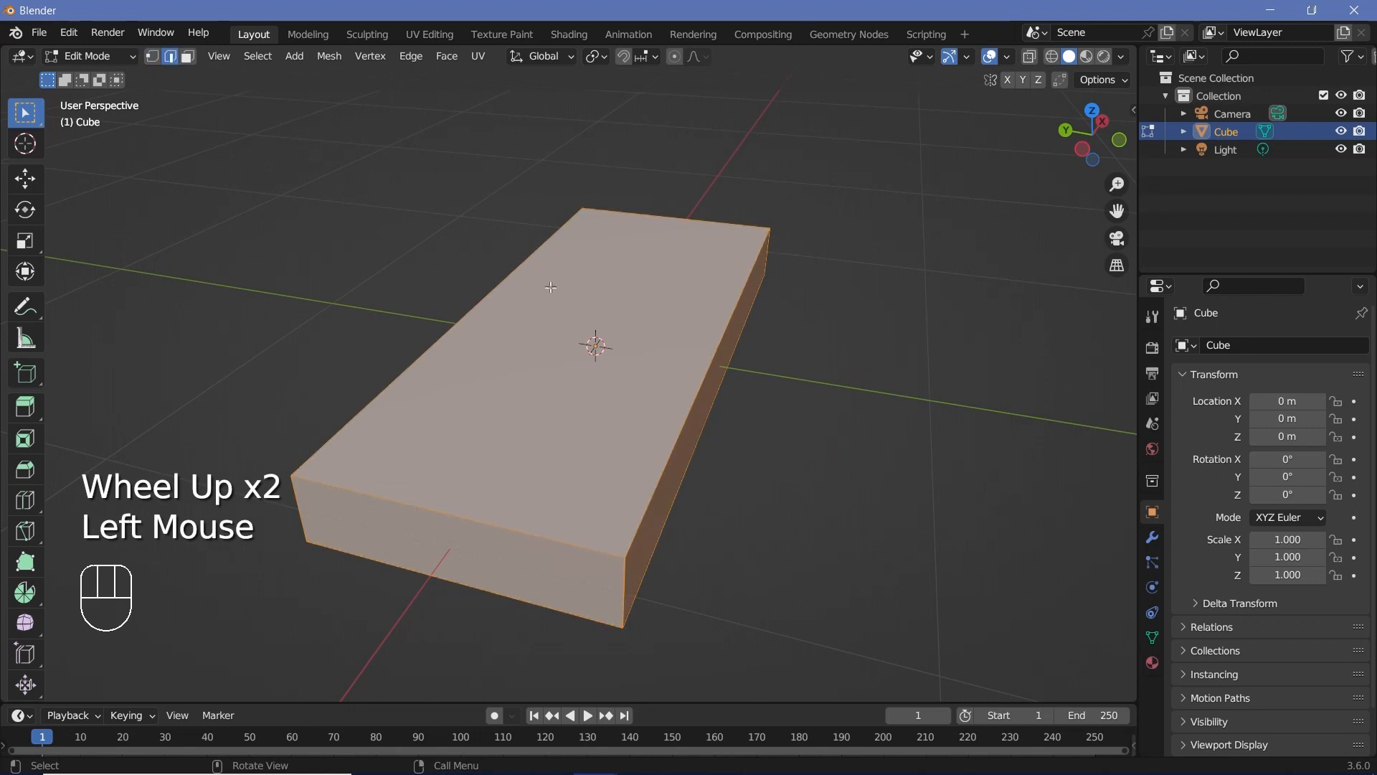
{"action": "left_click", "coordinate": [680, 441]}
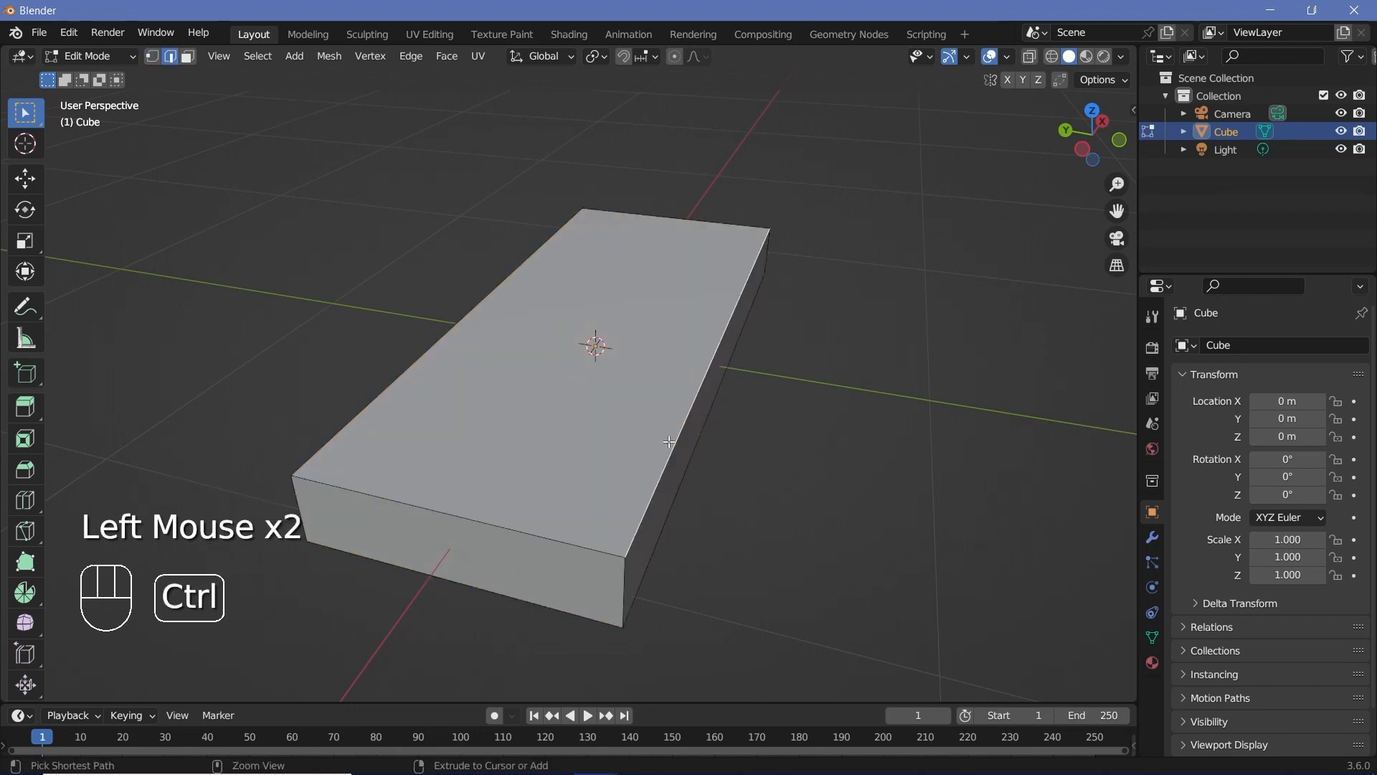
Step: Bevel the selected long edge all the way down to the slab's lower edge
{"action": "key", "text": "ctrl+b"}
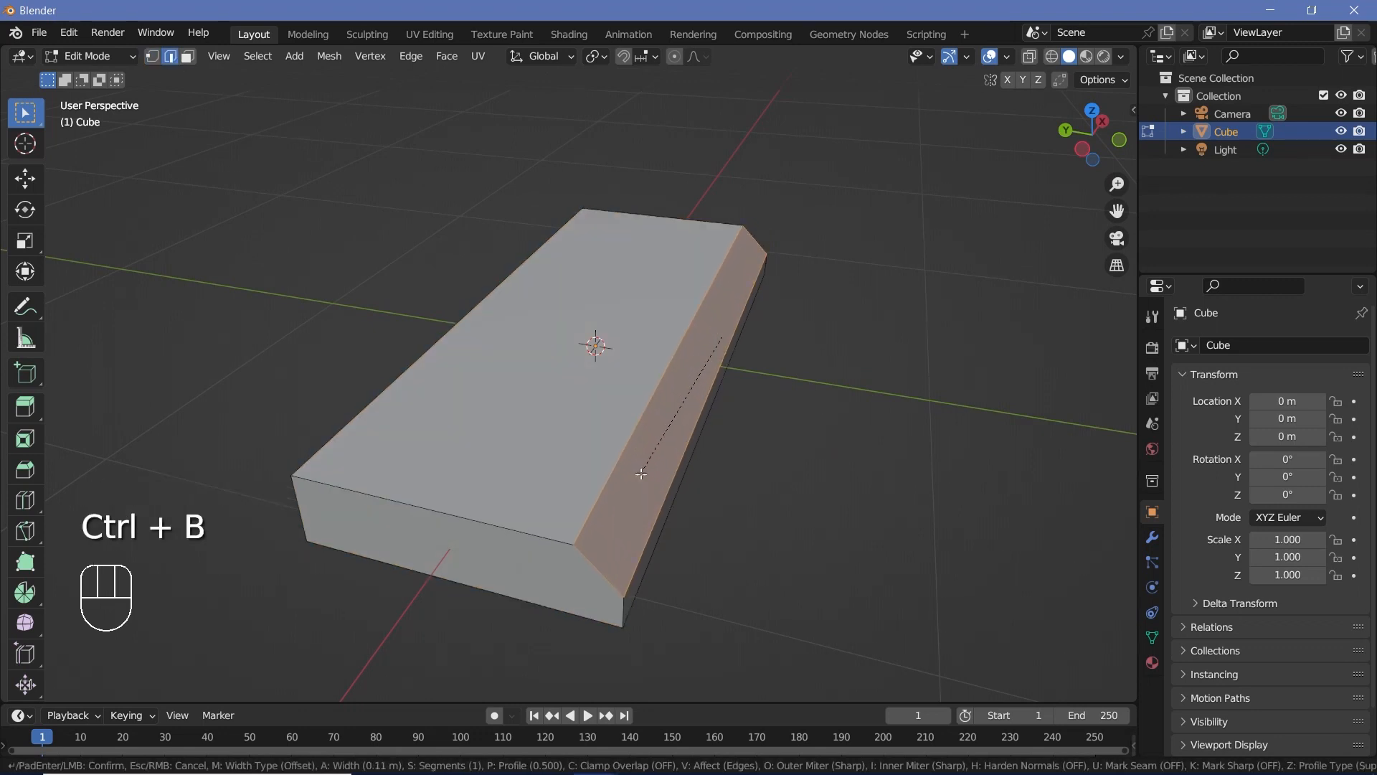
{"action": "left_click", "coordinate": [666, 515]}
{"action": "middle_click_drag", "start_coordinate": [683, 591], "coordinate": [574, 441]}
{"action": "scroll", "coordinate": [549, 472], "scroll_direction": "up", "scroll_amount": 2}
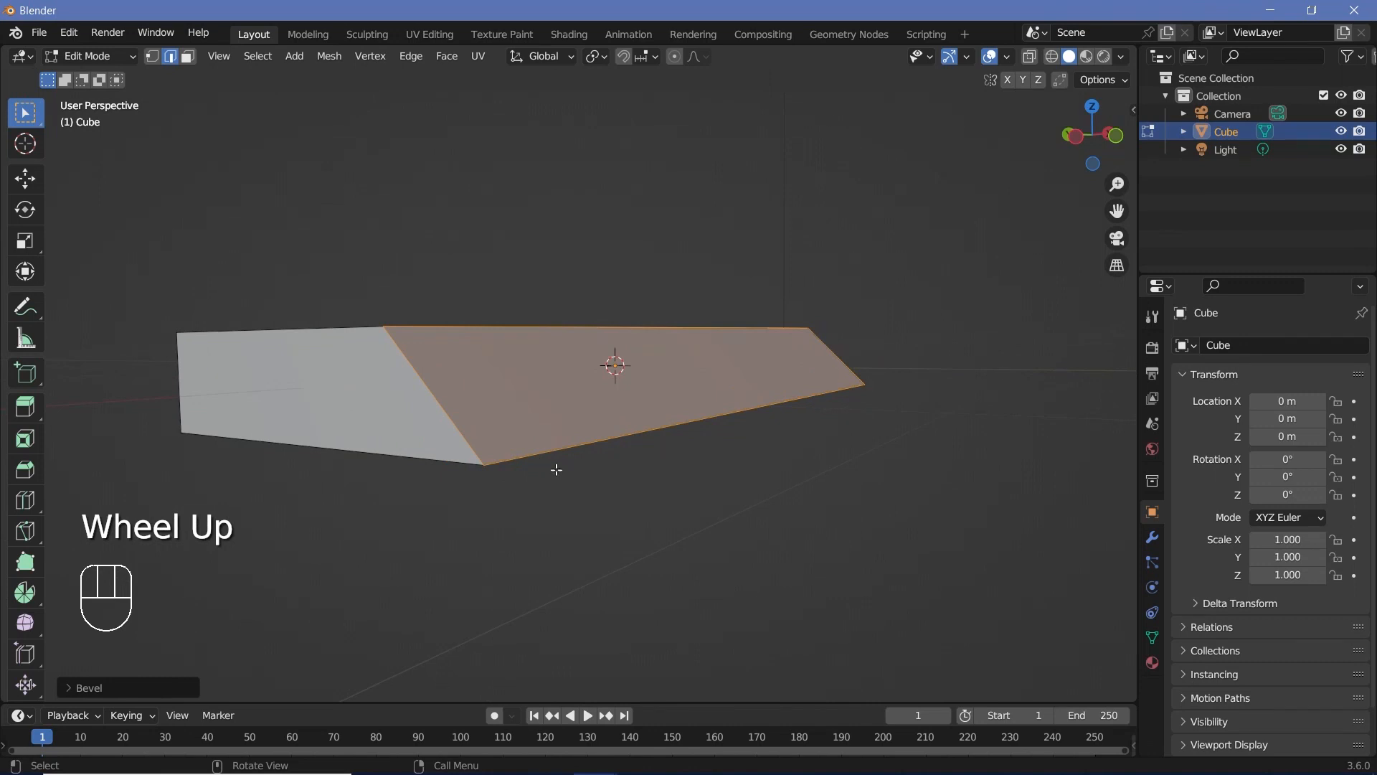
Step: Try moving the lower edge of the bevelled side to check its connection, then cancel the move
{"action": "left_click", "coordinate": [630, 452]}
{"action": "left_click", "coordinate": [621, 457]}
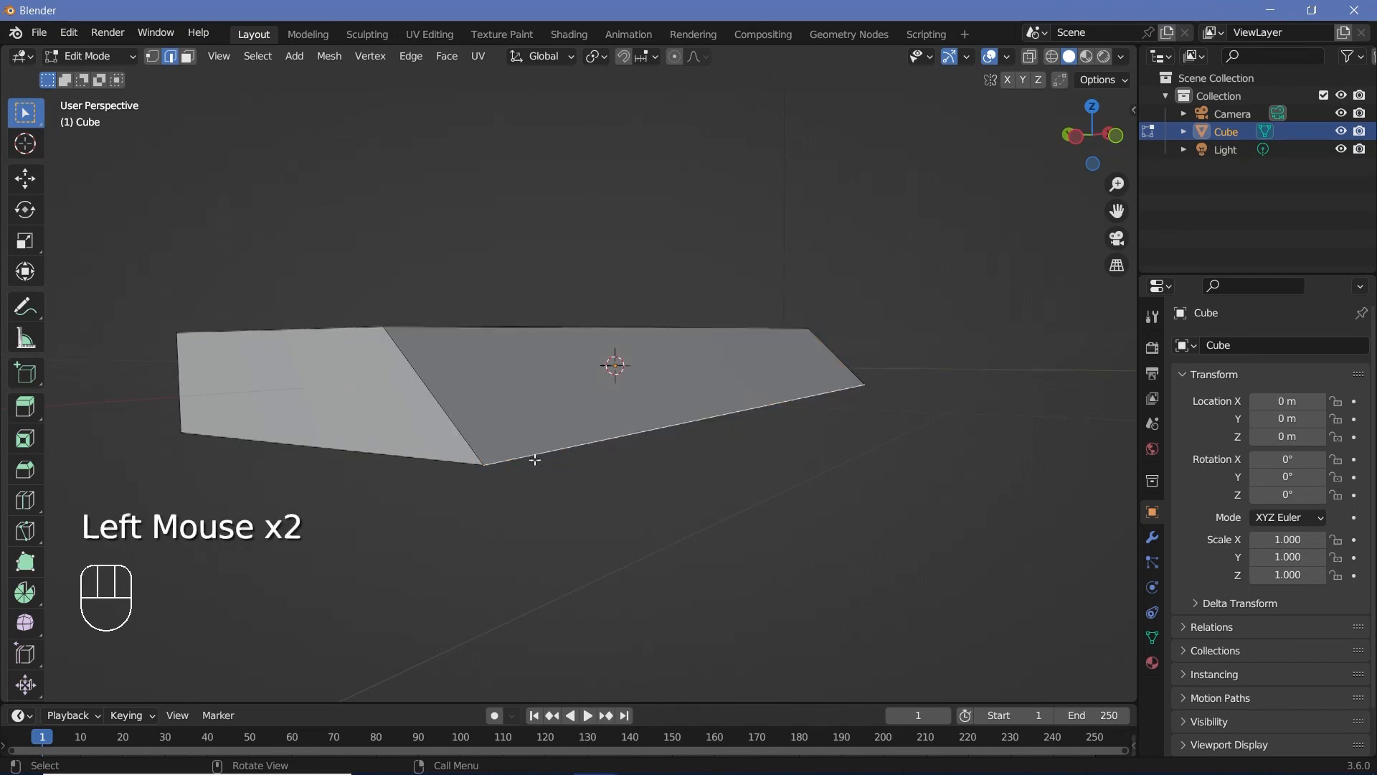
{"action": "scroll", "coordinate": [549, 474], "scroll_direction": "up", "scroll_amount": 2}
{"action": "key", "text": "g"}
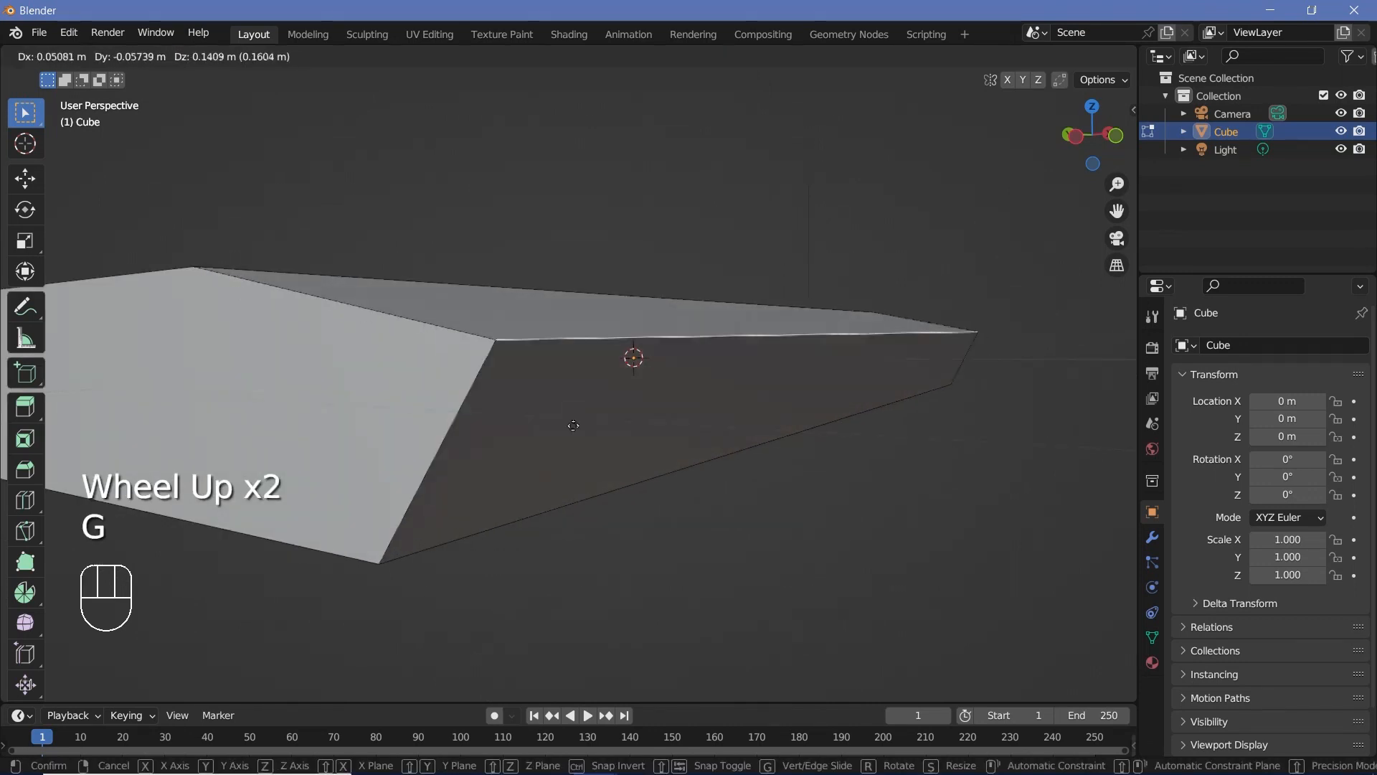
{"action": "left_click", "coordinate": [527, 543]}
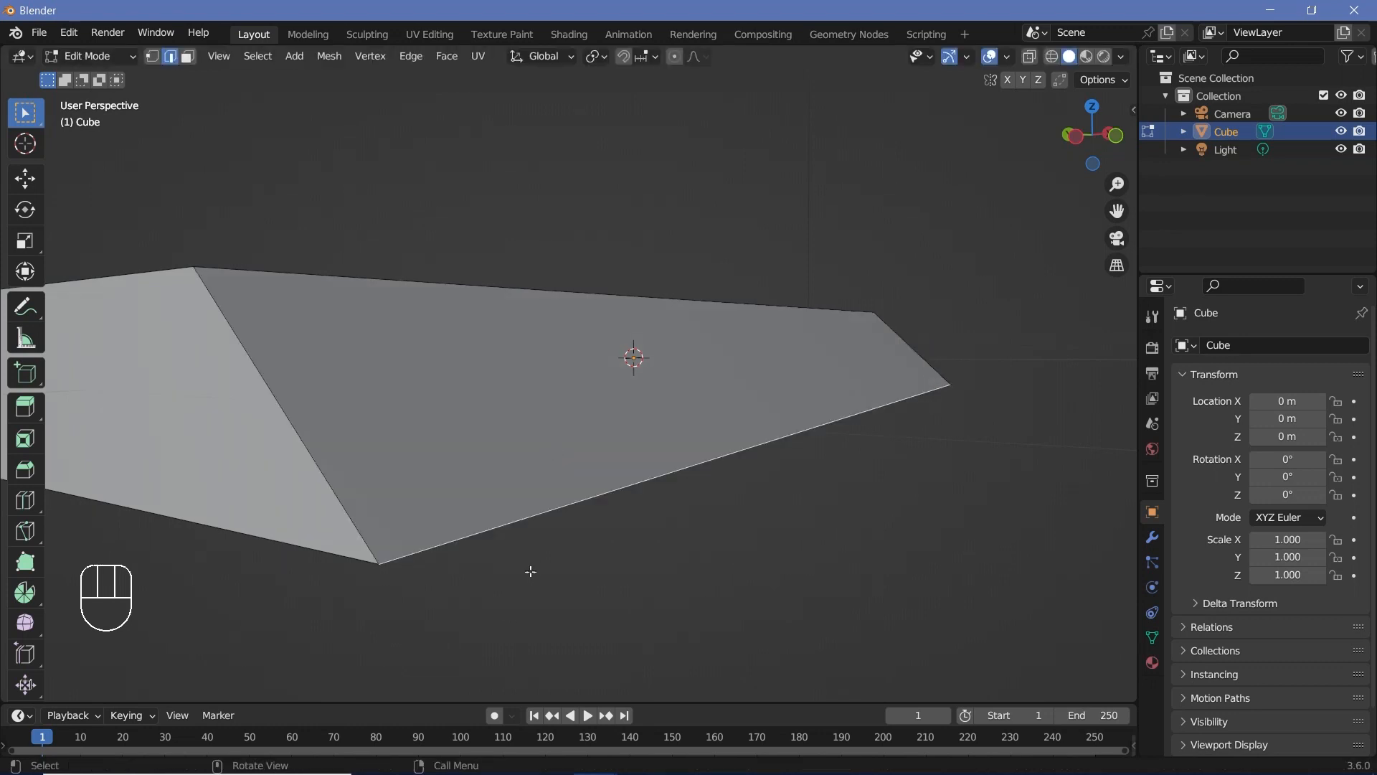
Step: Turn on X-ray, box-select the overlapping edges along the bevel's lower side and merge them by distance
{"action": "left_click", "coordinate": [1028, 60]}
{"action": "left_click_drag", "start_coordinate": [627, 458], "coordinate": [726, 538]}
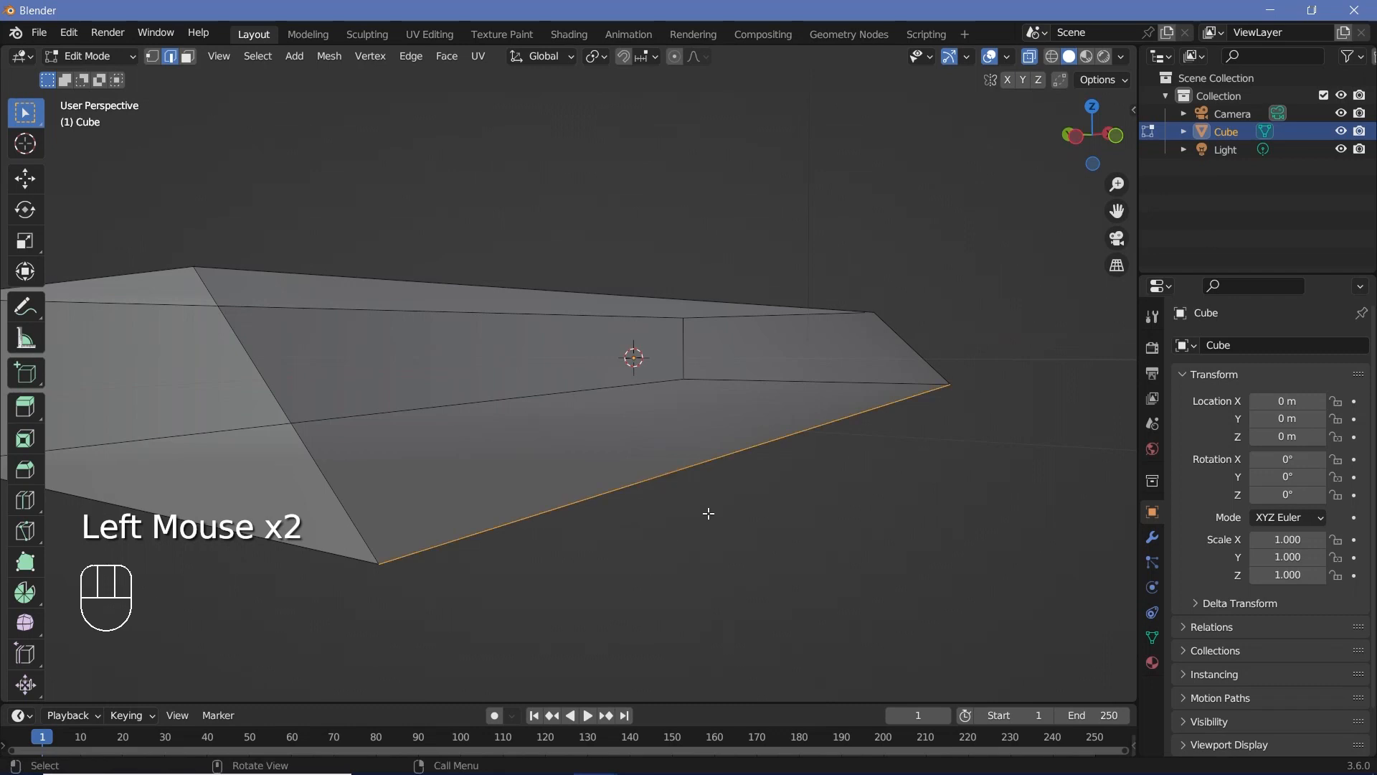
{"action": "key", "text": "m"}
{"action": "left_click", "coordinate": [708, 513]}
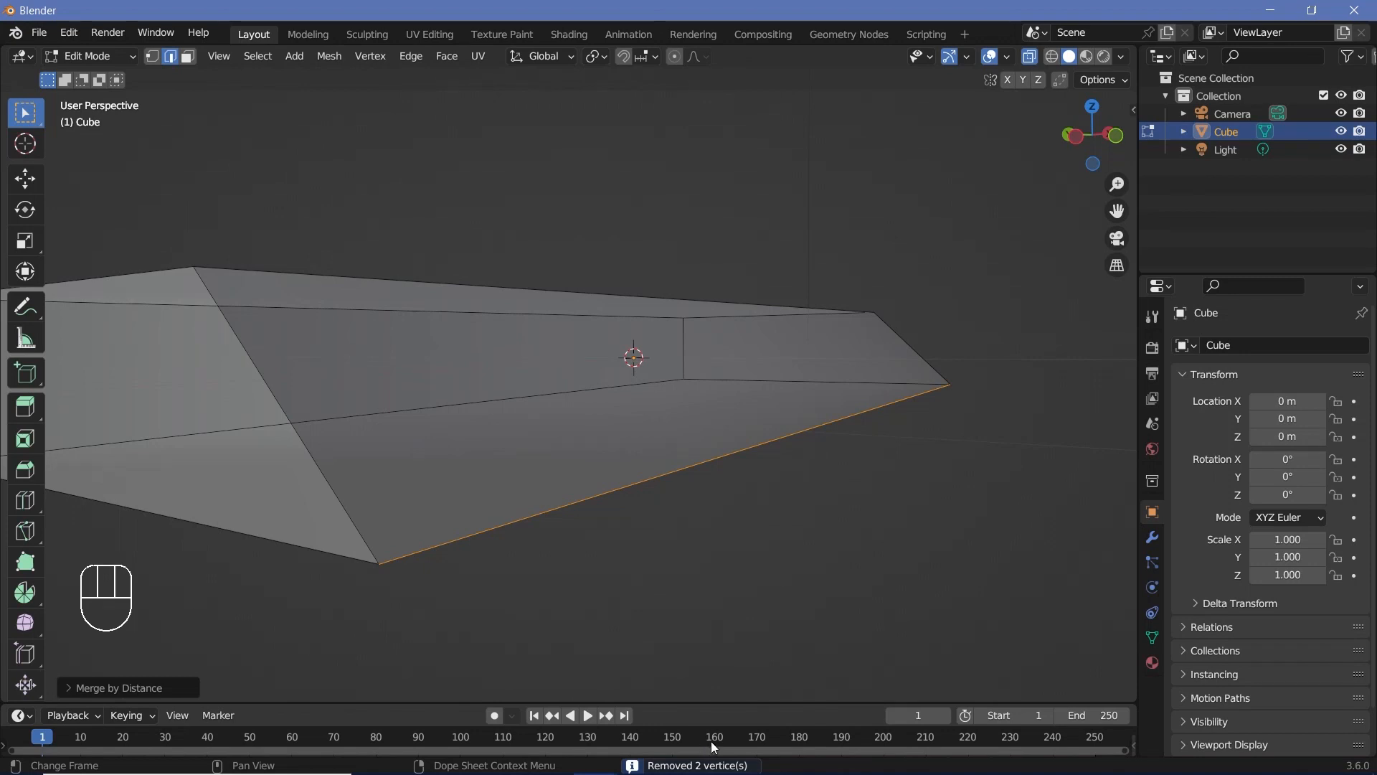
Step: Try moving the merged lower edge to check the joined geometry, then cancel the move
{"action": "left_click", "coordinate": [494, 529]}
{"action": "key", "text": "g"}
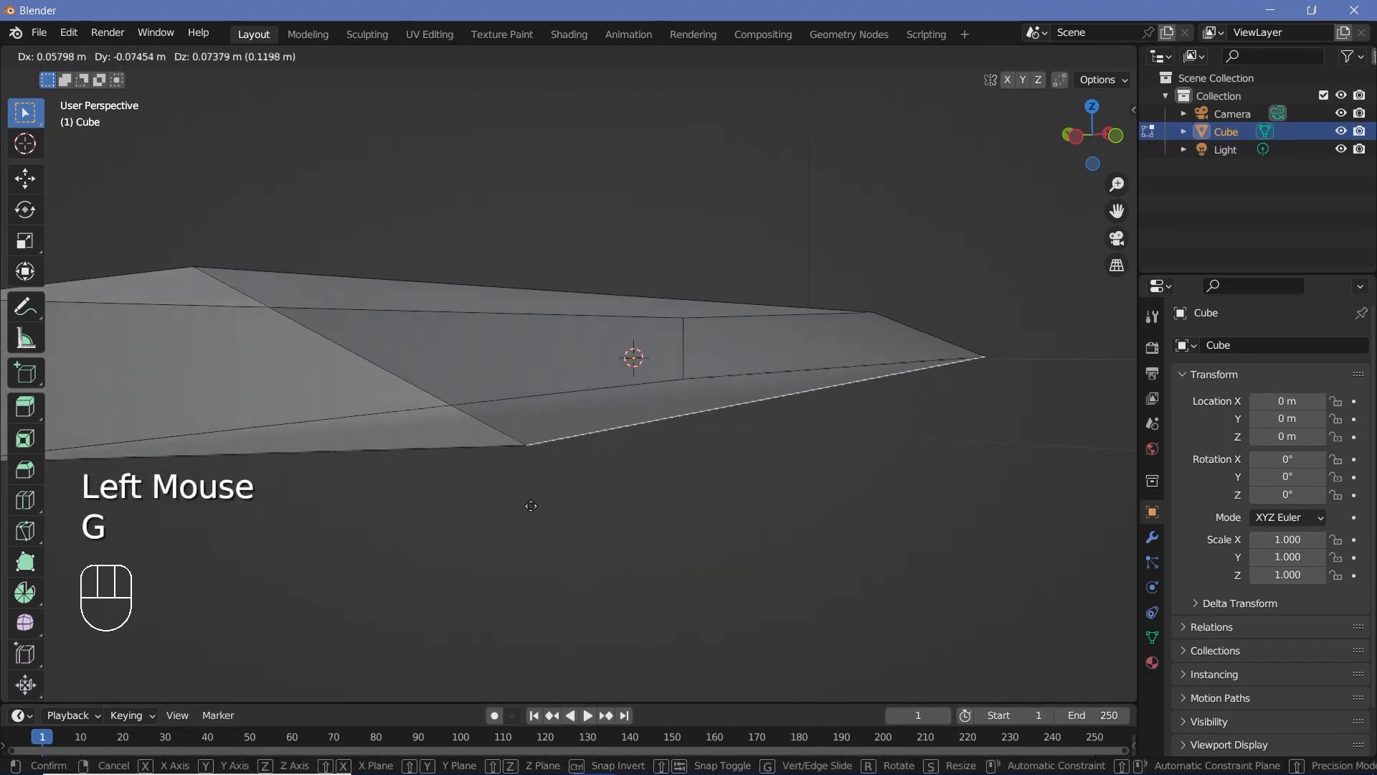
{"action": "left_click", "coordinate": [476, 513]}
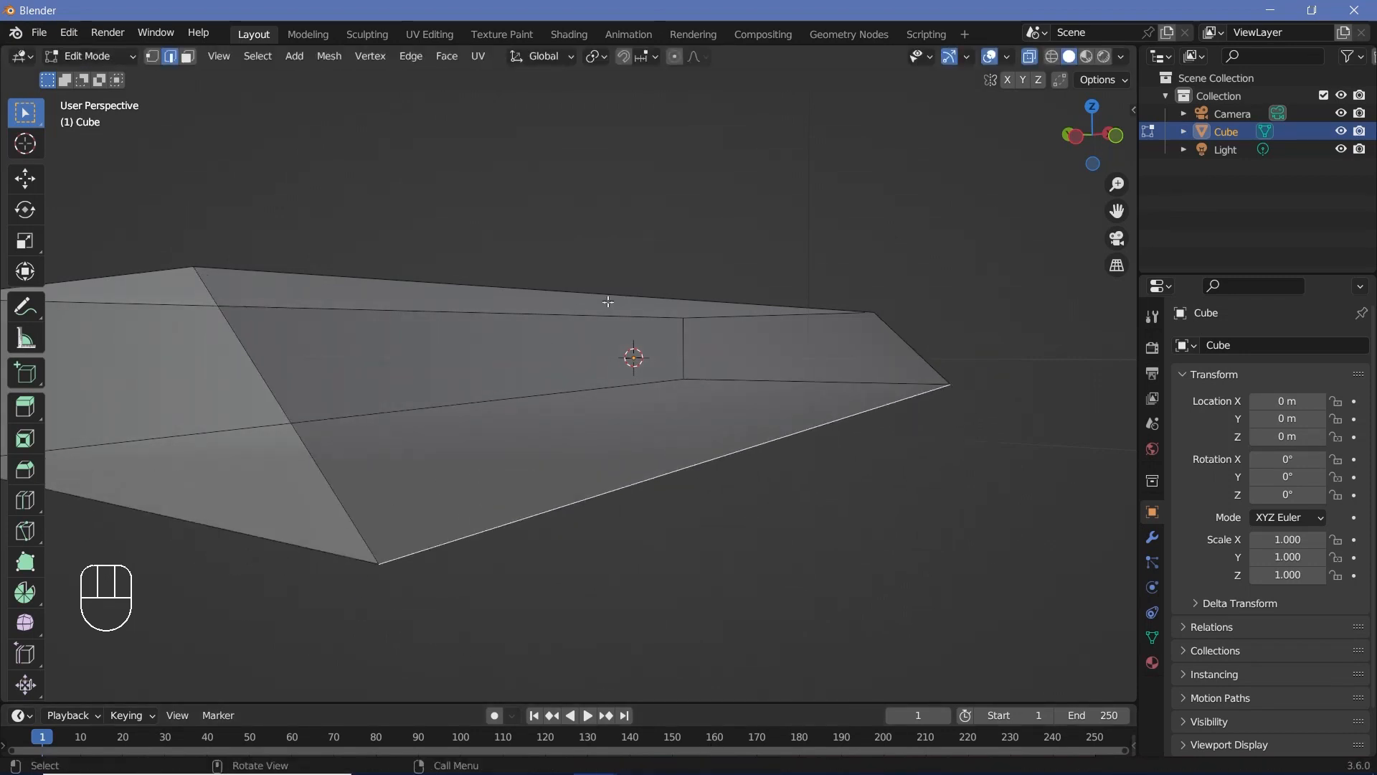
Step: Undo the merge and the bevel, back to the unbevelled slab with its long upper edge selected
{"action": "key", "text": "ctrl+z"}
{"action": "key", "text": "ctrl+z"}
{"action": "key", "text": "ctrl+z"}
{"action": "key", "text": "ctrl+z"}
{"action": "key", "text": "ctrl+z"}
{"action": "key", "text": "ctrl+z"}
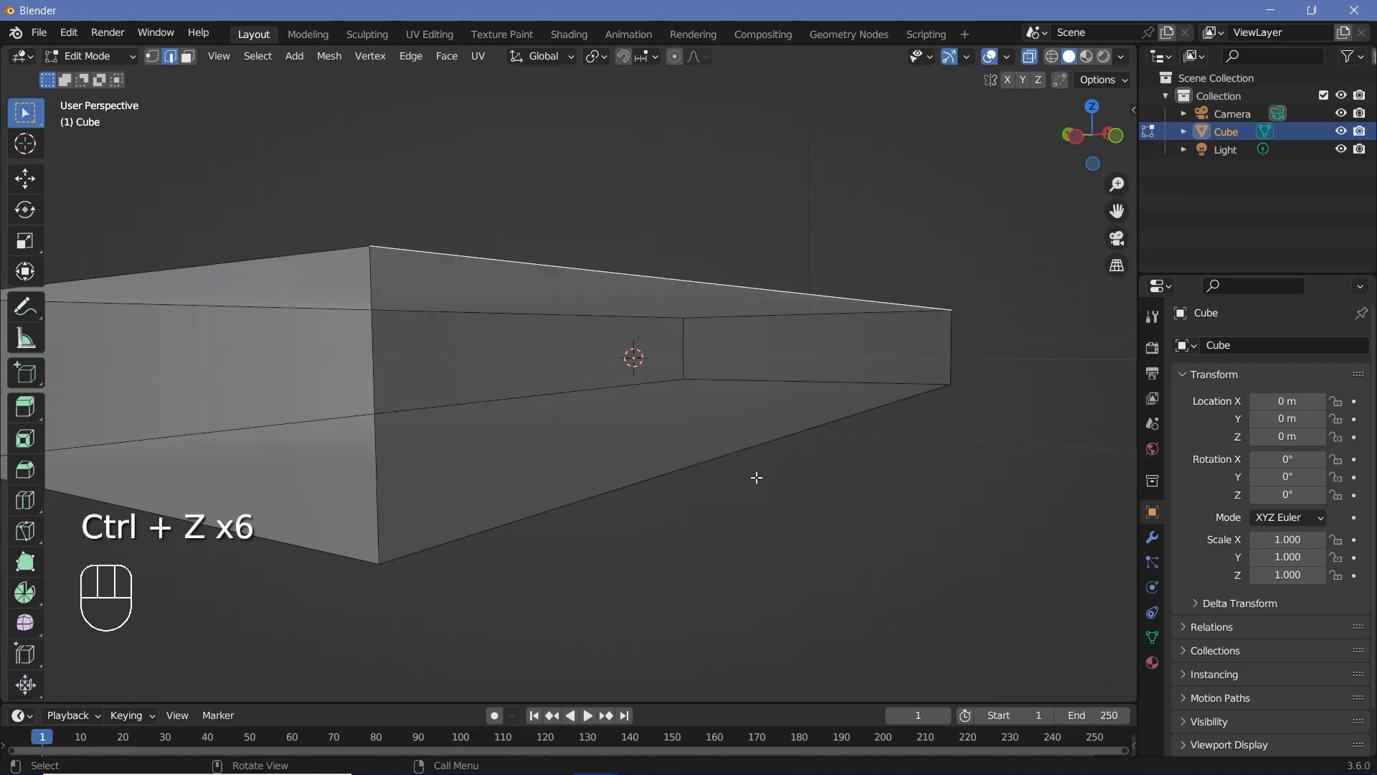
Step: Bevel the long upper edge again, stopping just short of the slab's lower edge
{"action": "key", "text": "ctrl+b"}
{"action": "left_click", "coordinate": [770, 594]}
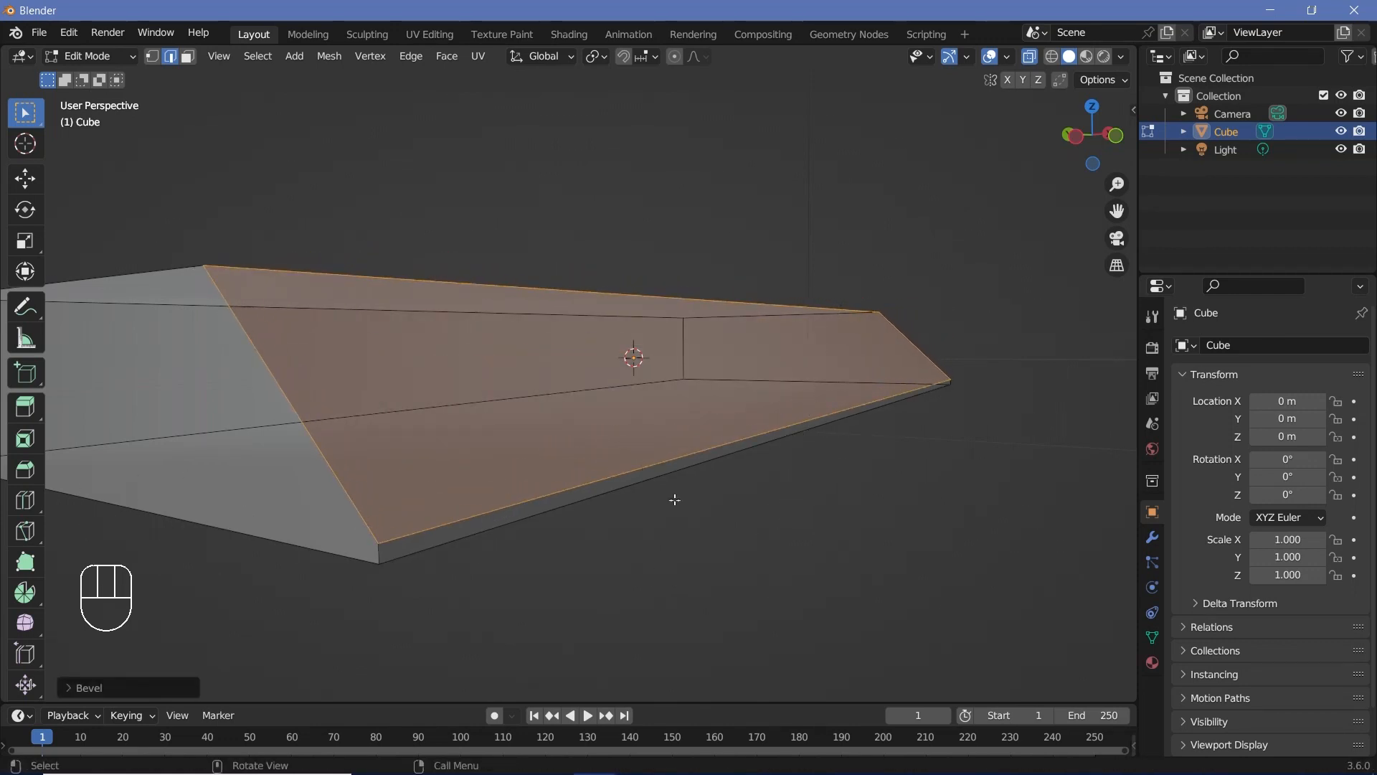
Step: Box-select the two close lower edges, merge them by distance with an increased merge distance, and turn off X-ray
{"action": "left_click_drag", "start_coordinate": [556, 466], "coordinate": [573, 608]}
{"action": "key", "text": "m"}
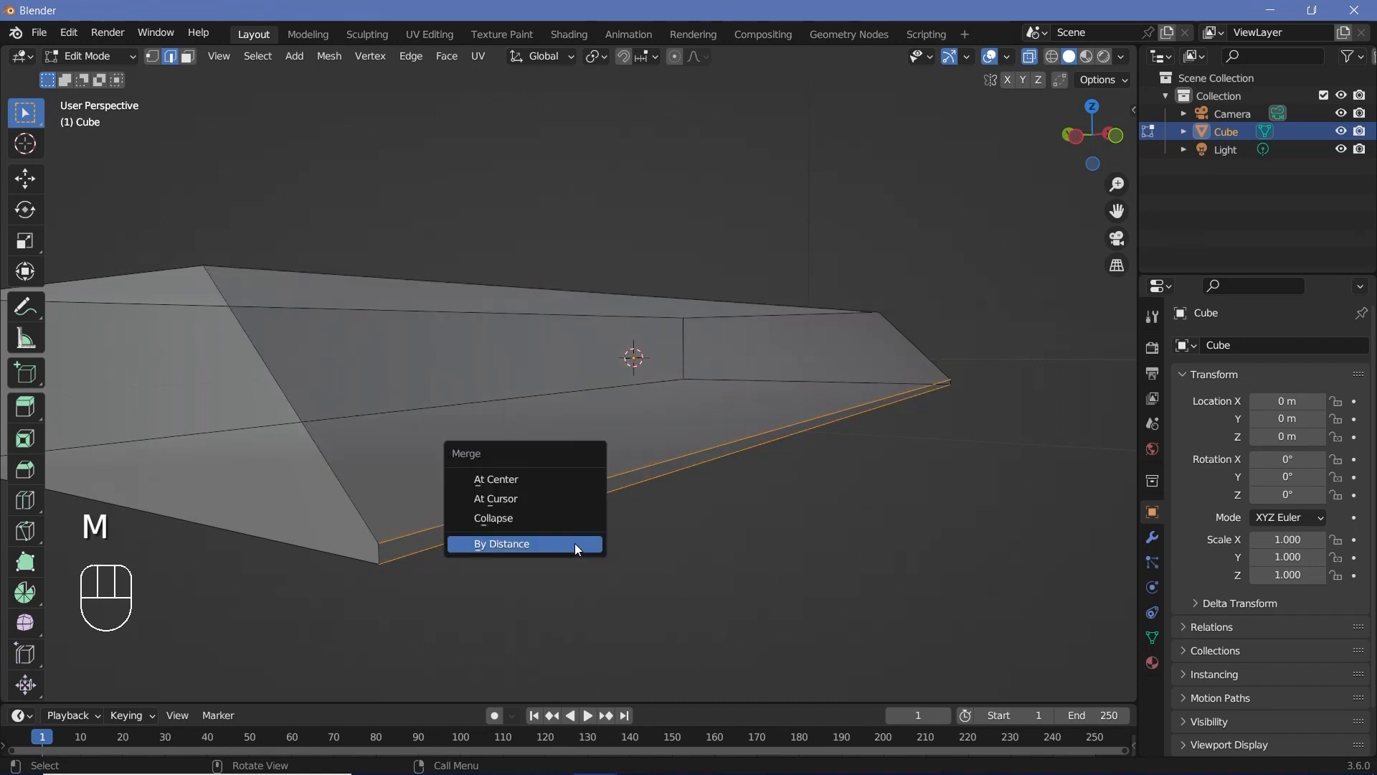
{"action": "left_click", "coordinate": [572, 542]}
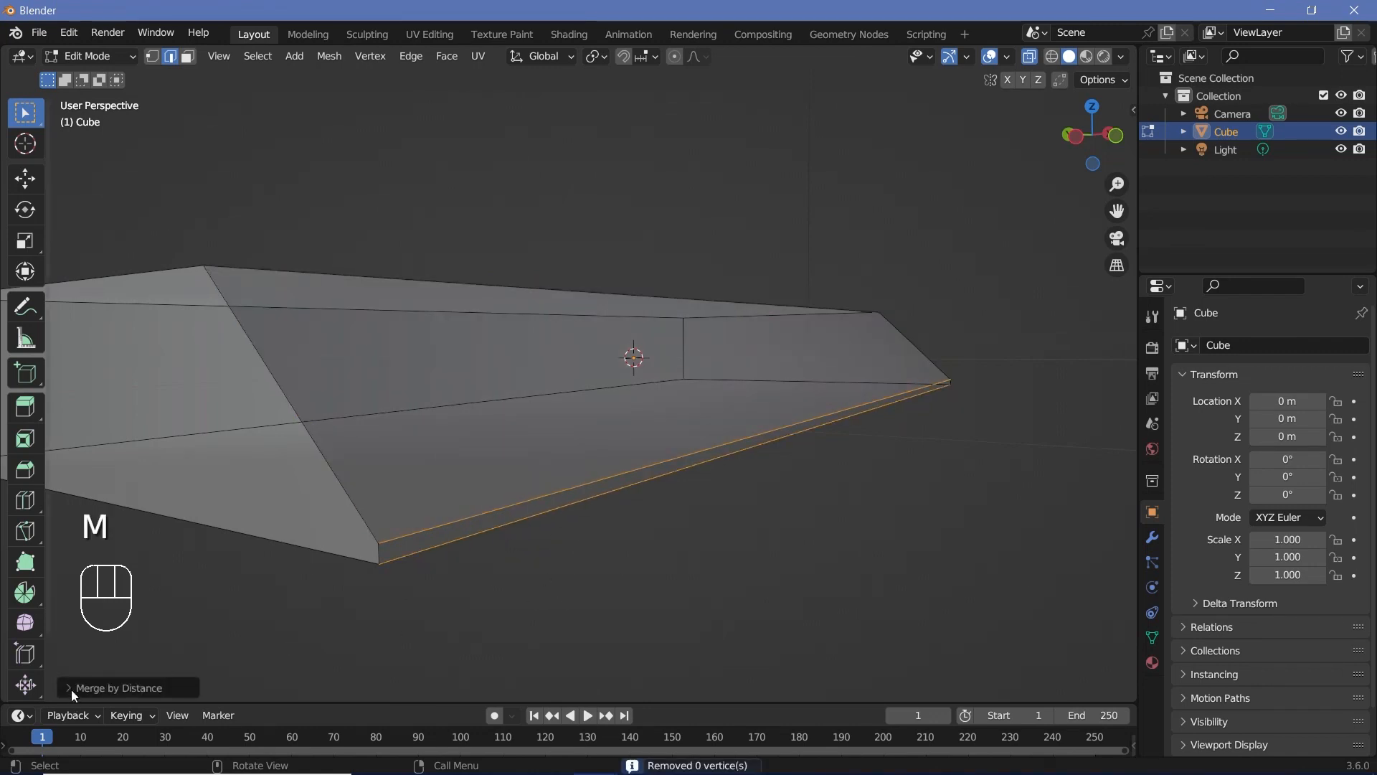
{"action": "left_click", "coordinate": [71, 690]}
{"action": "left_click_drag", "start_coordinate": [227, 643], "coordinate": [269, 643]}
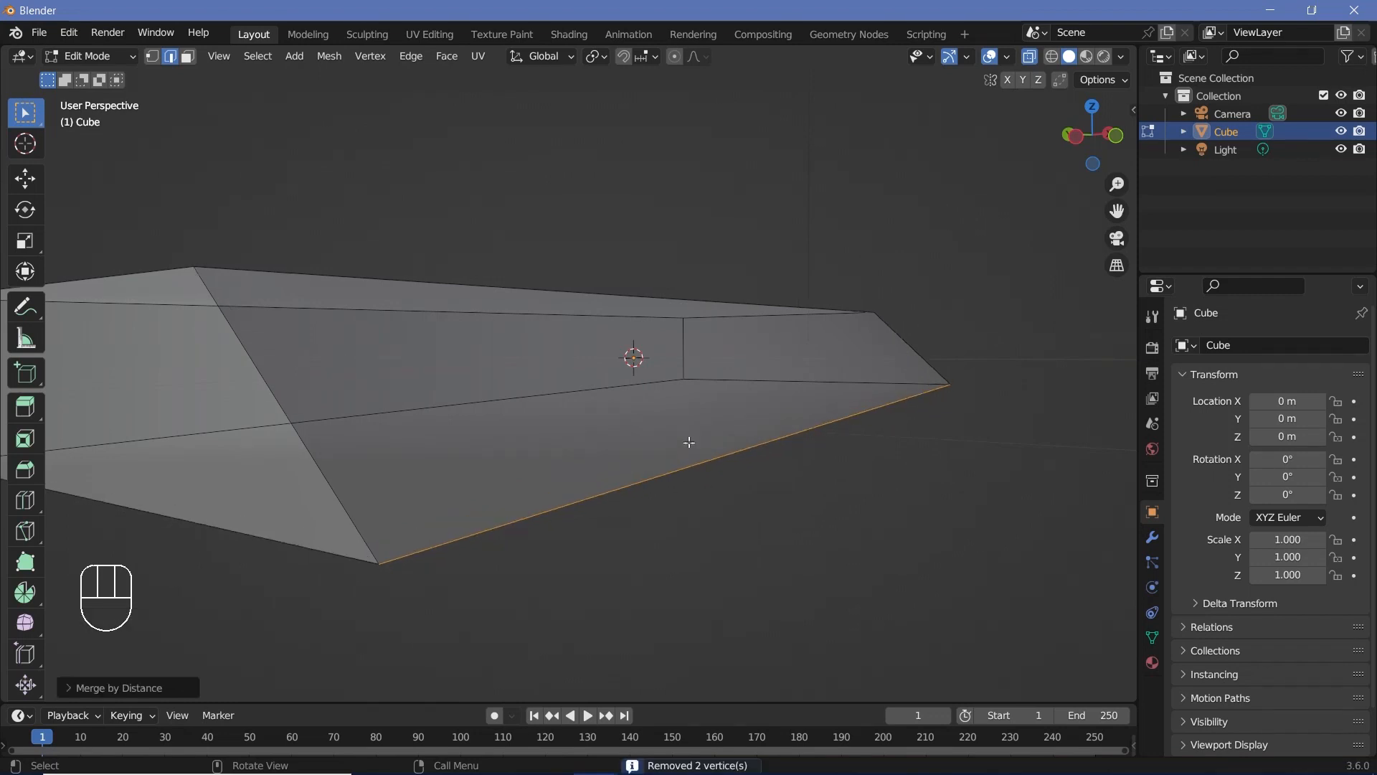
{"action": "left_click", "coordinate": [1030, 60]}
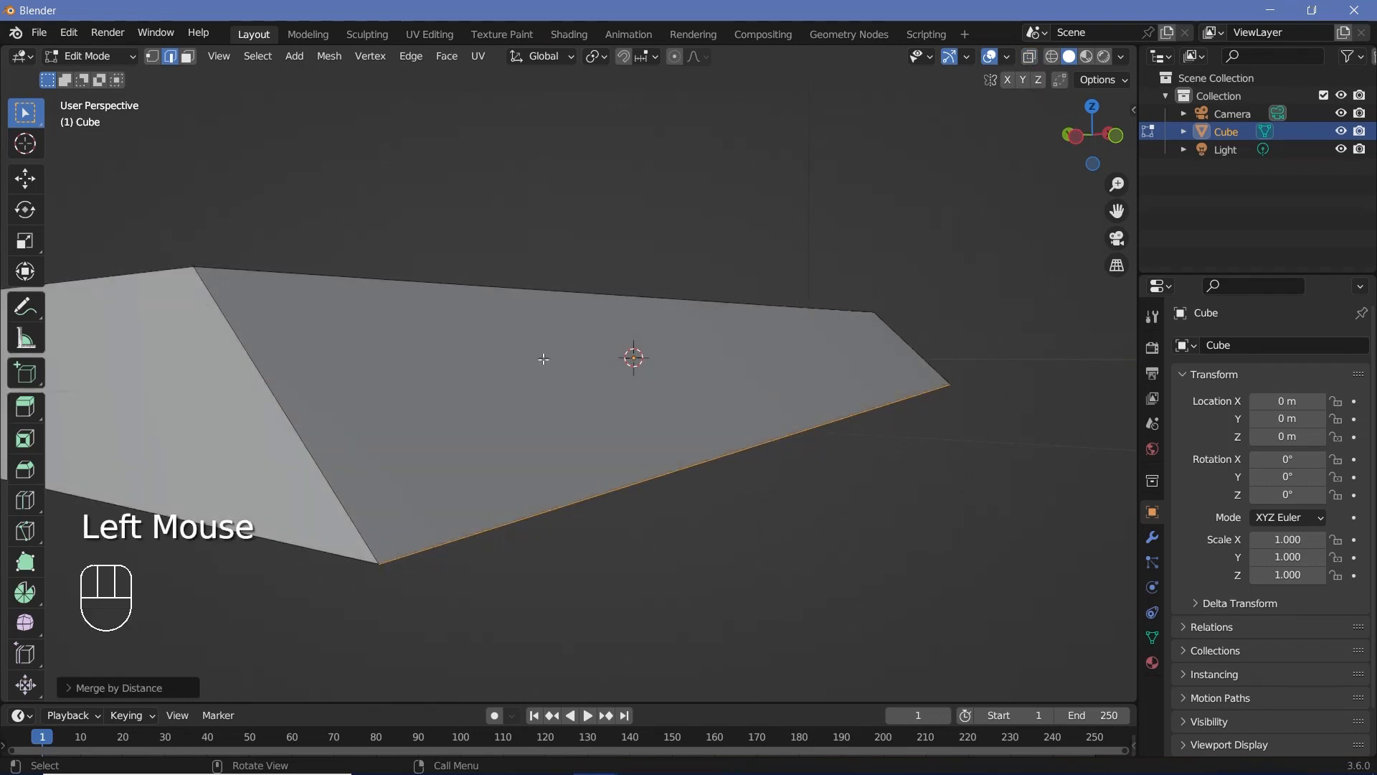
Step: Switch to face selection and move the slab's top face down along Z by about 0.12 m
{"action": "scroll", "coordinate": [495, 357], "scroll_direction": "down", "scroll_amount": 2}
{"action": "middle_click_drag", "start_coordinate": [440, 363], "coordinate": [467, 399]}
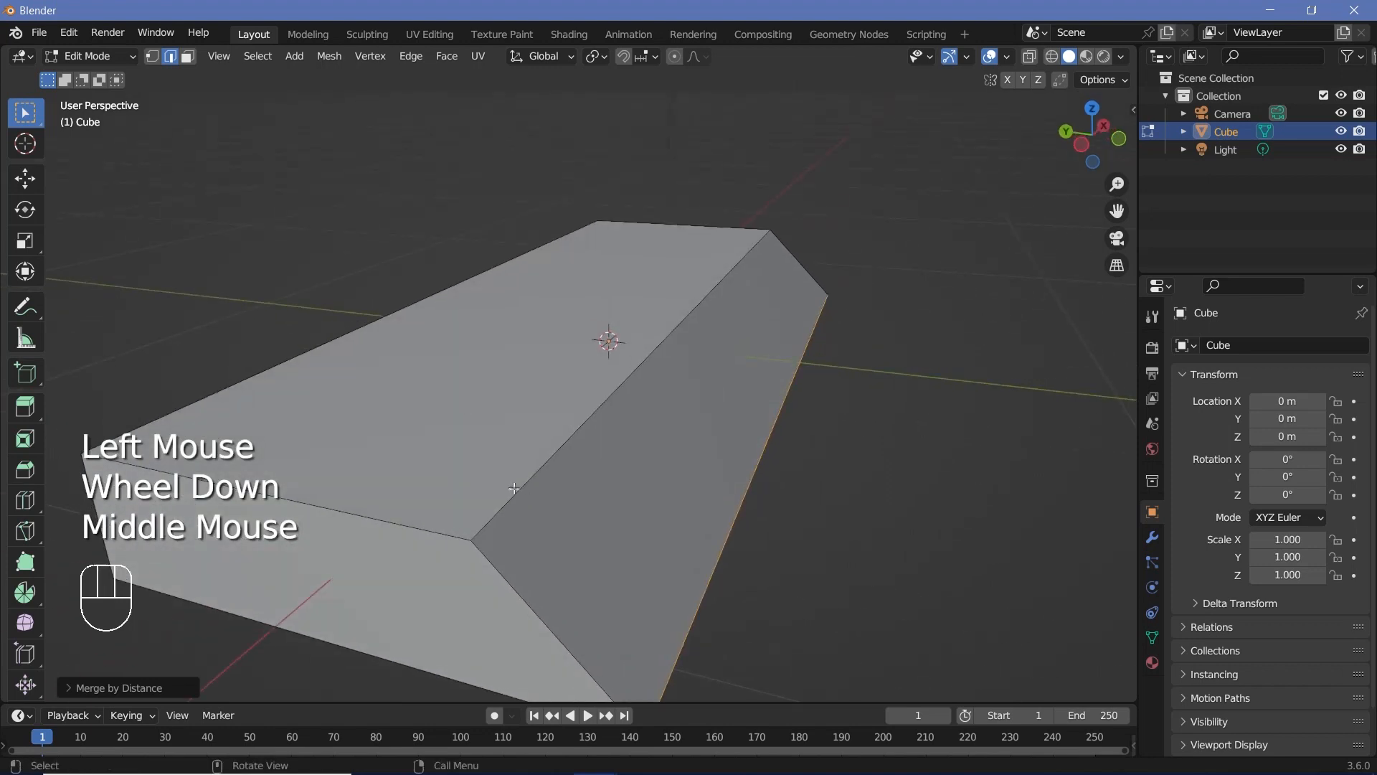
{"action": "middle_click_drag", "start_coordinate": [481, 461], "coordinate": [536, 400]}
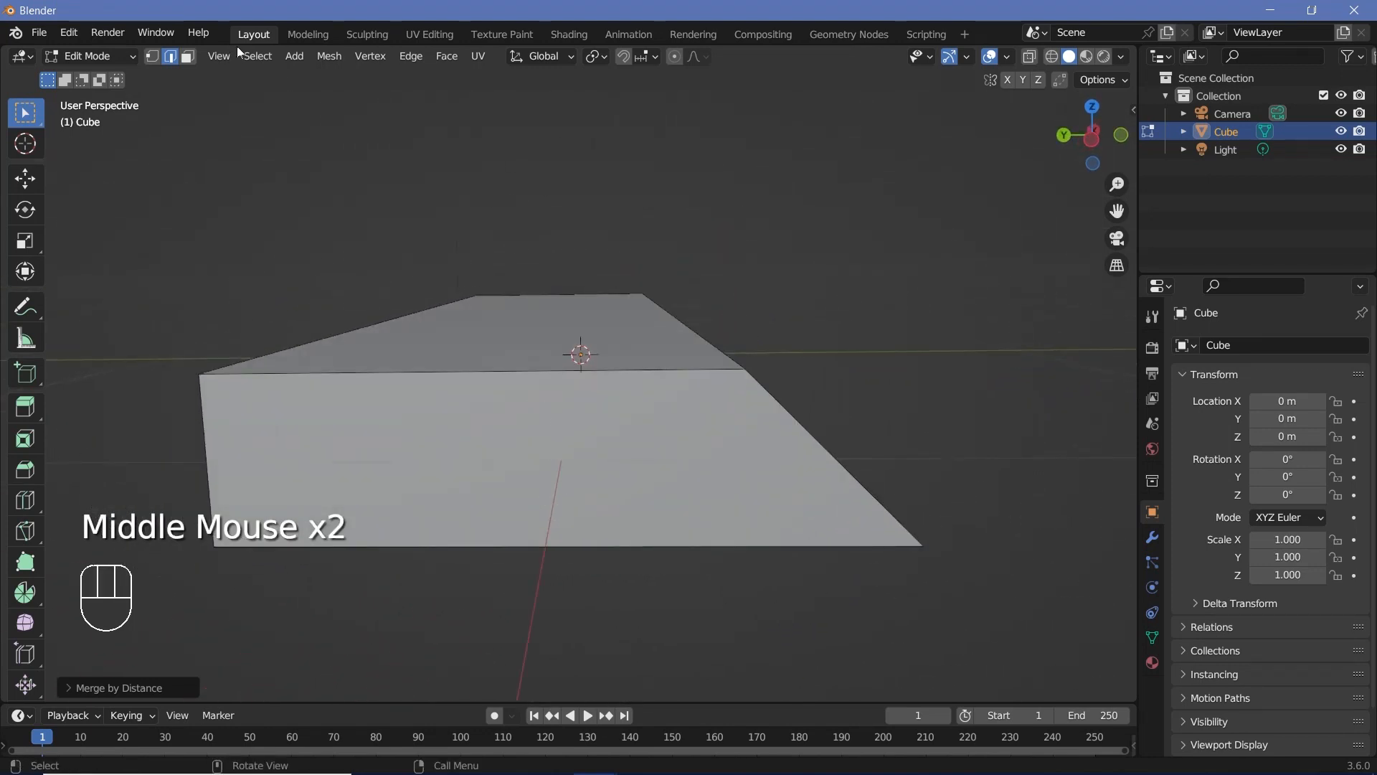
{"action": "left_click", "coordinate": [189, 57]}
{"action": "left_click", "coordinate": [542, 354]}
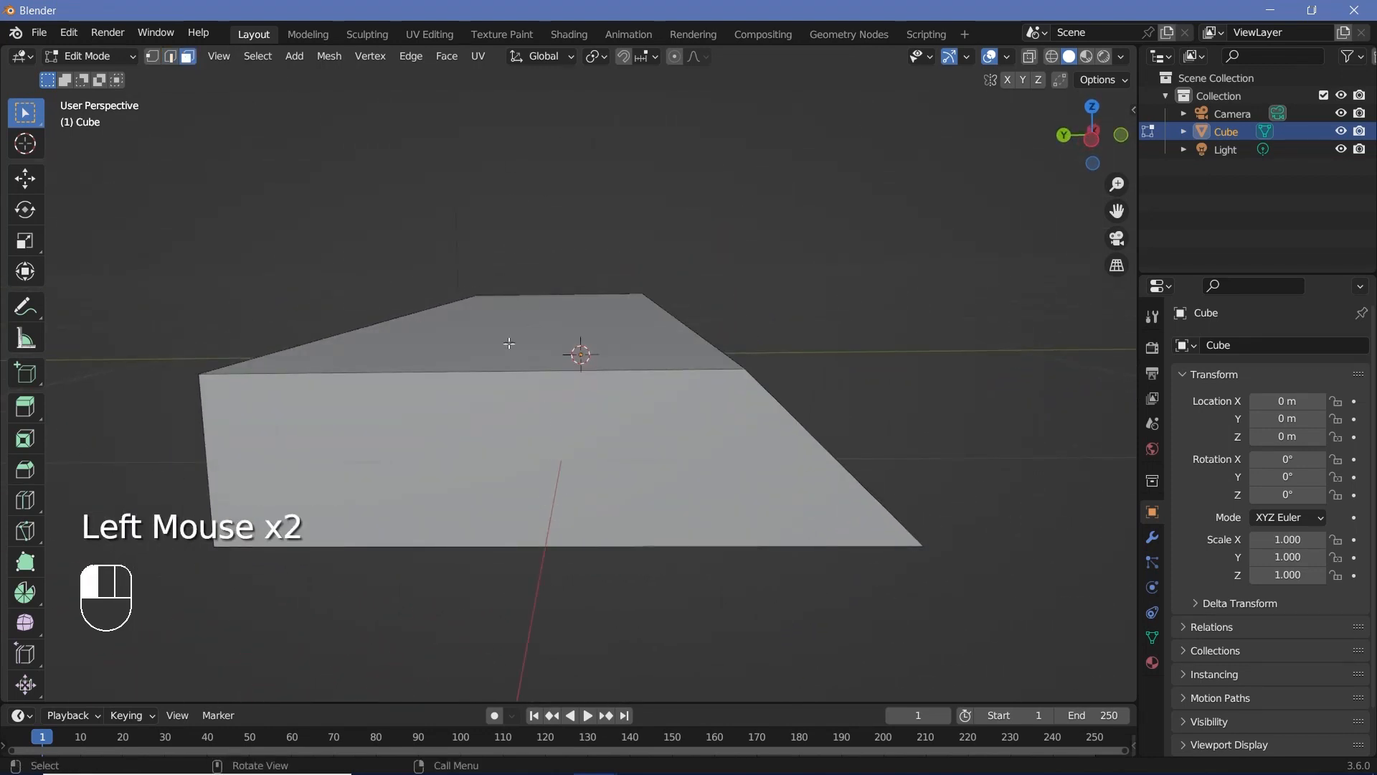
{"action": "key", "text": "g"}
{"action": "key", "text": "shift"}
{"action": "key", "text": "ctrl"}
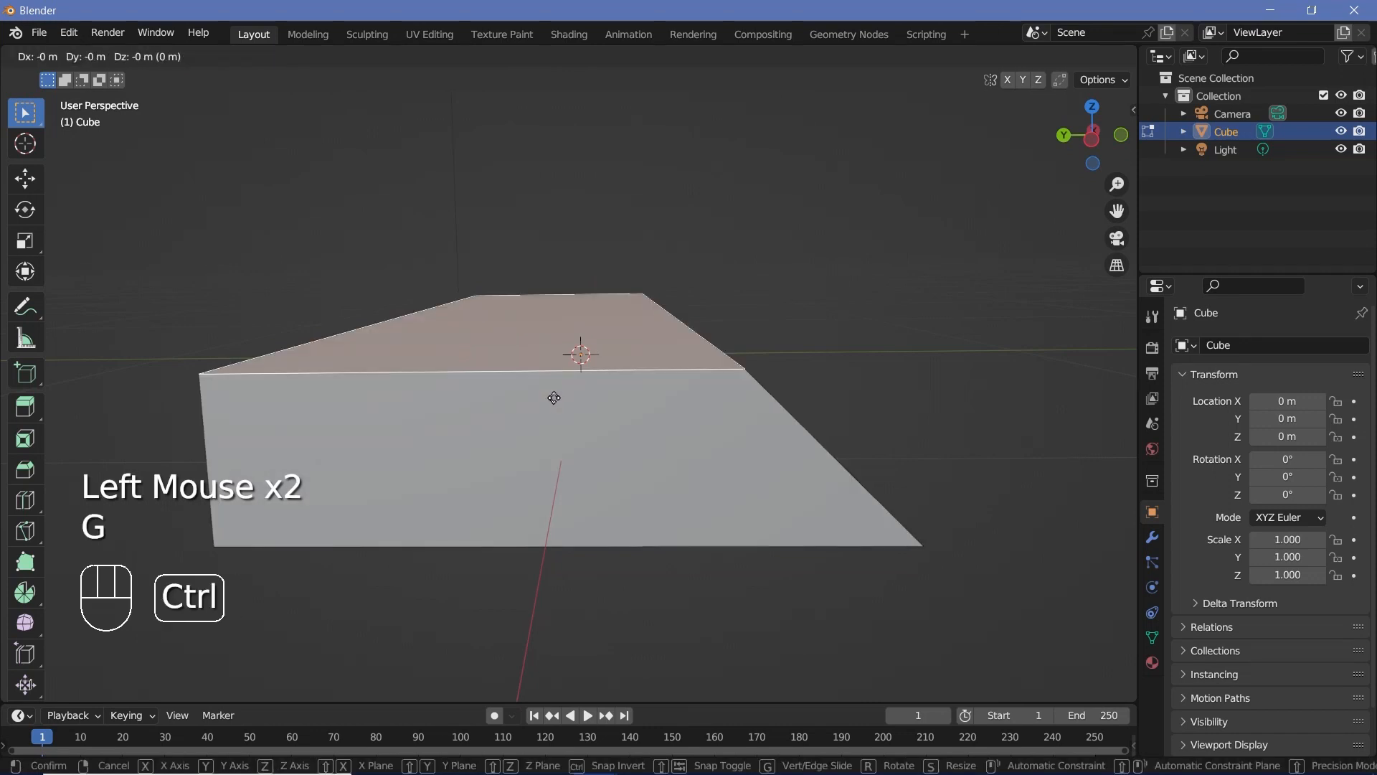
{"action": "key", "text": "z"}
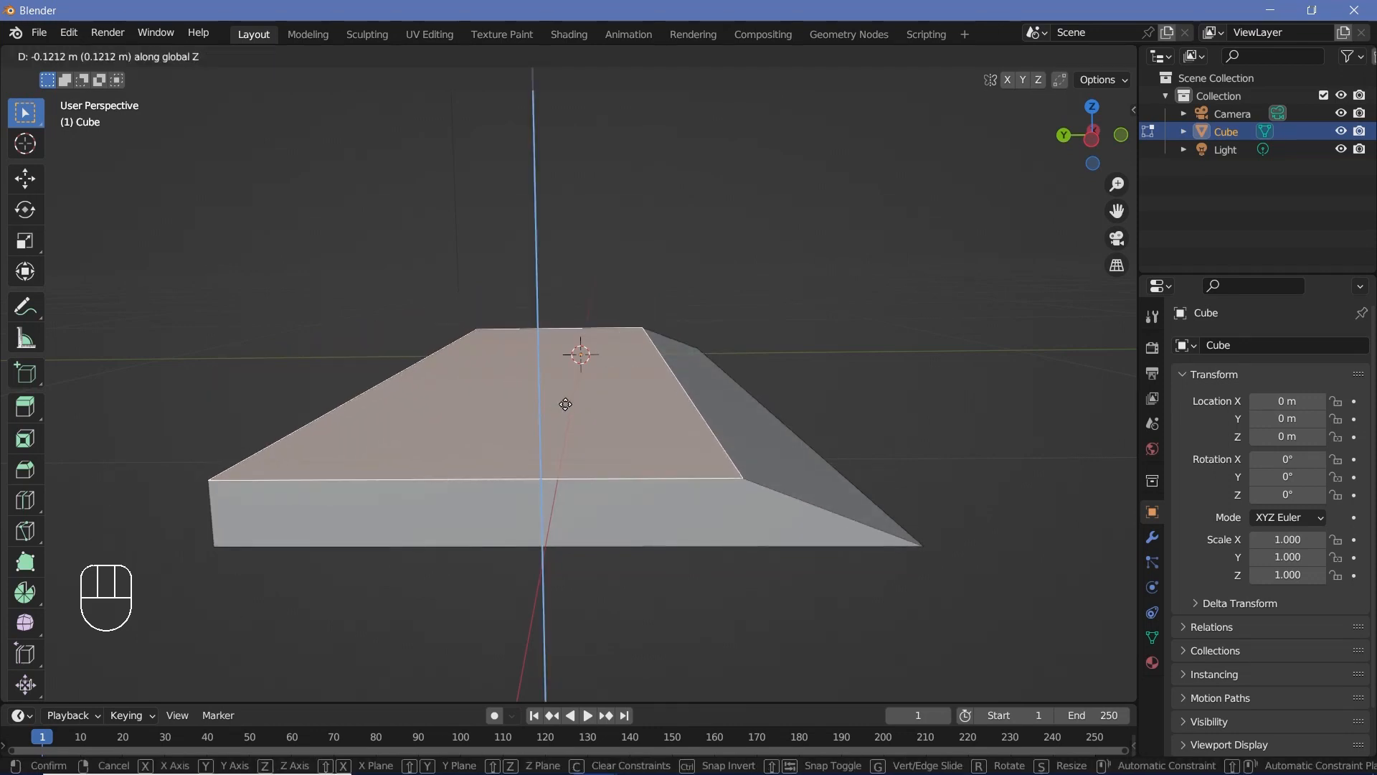
{"action": "left_click", "coordinate": [541, 431]}
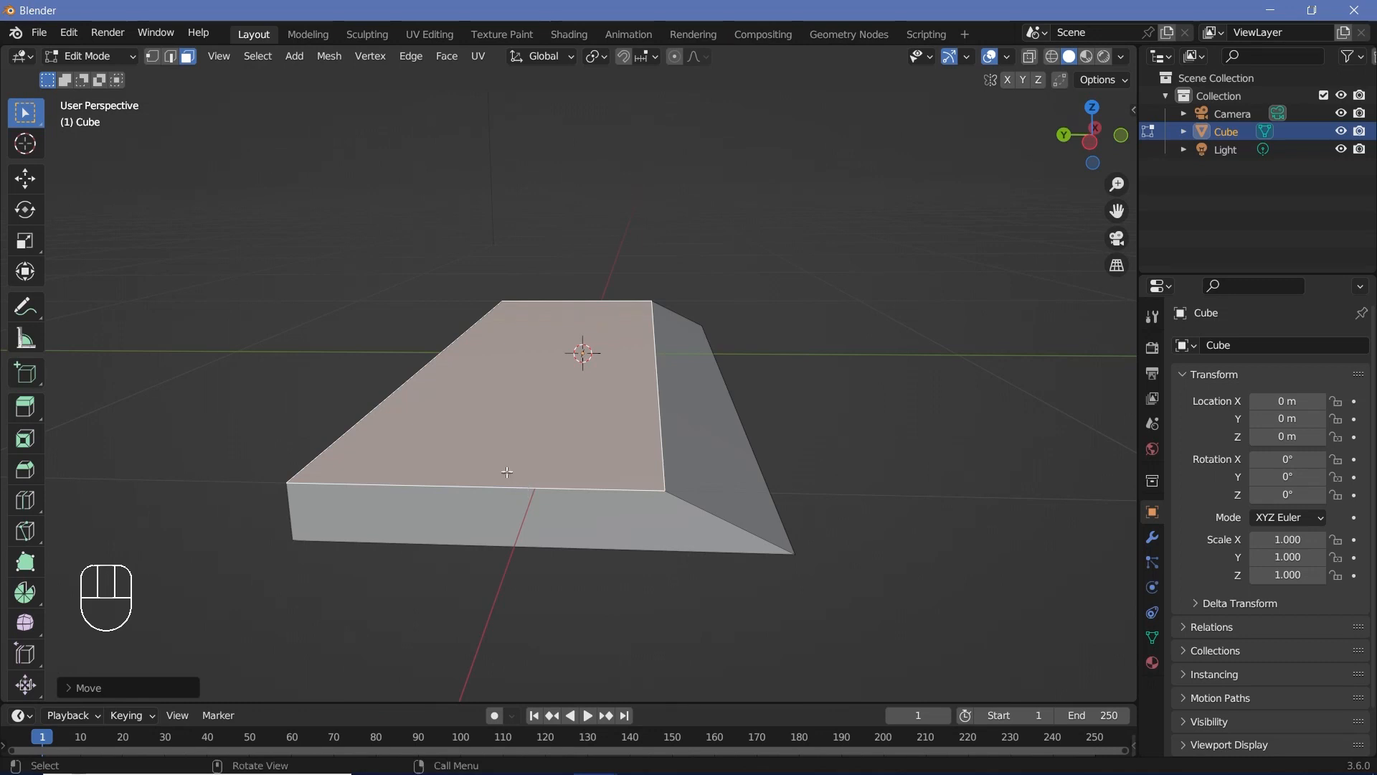
Step: Inspect the thinned slab's end and bevelled side, and reselect its top face
{"action": "middle_click_drag", "start_coordinate": [507, 472], "coordinate": [475, 458]}
{"action": "scroll", "coordinate": [475, 457], "scroll_direction": "up", "scroll_amount": 1}
{"action": "left_click", "coordinate": [429, 535]}
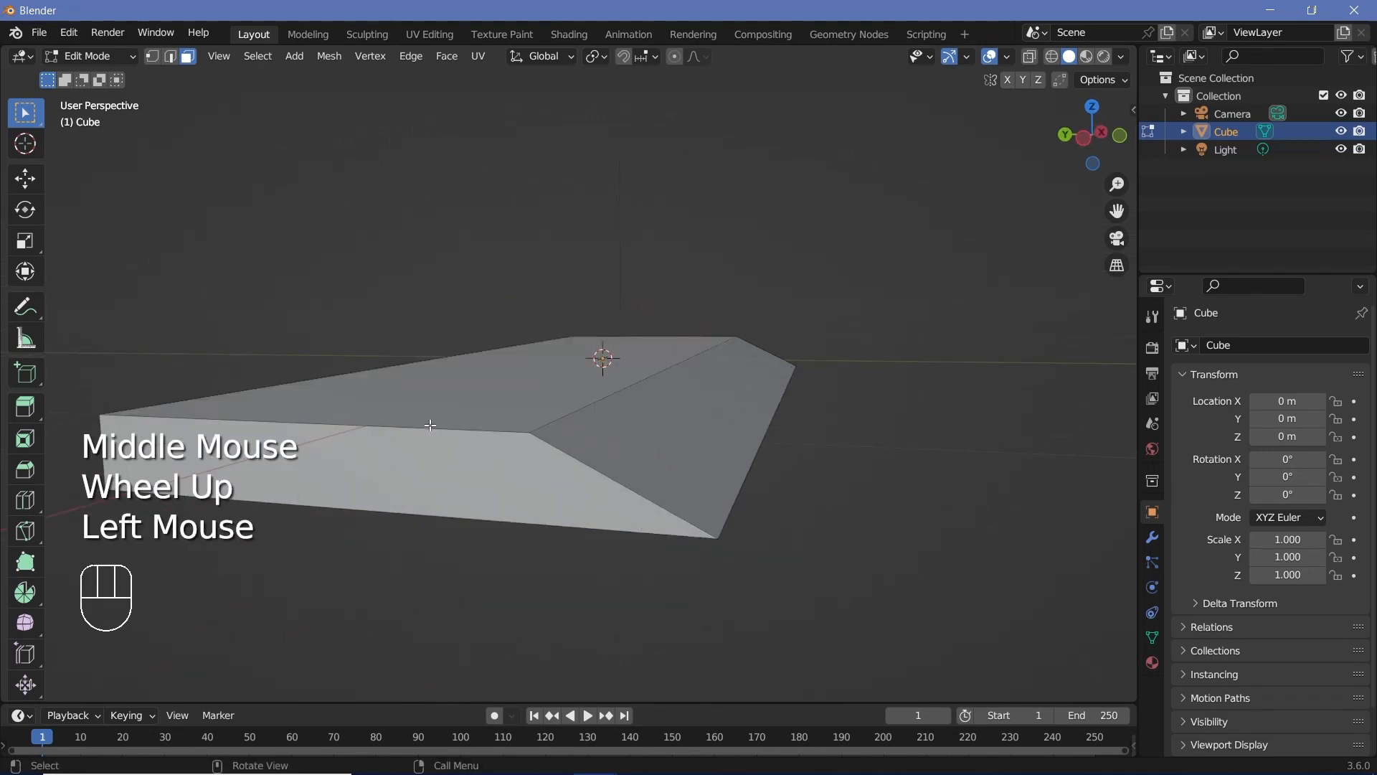
{"action": "left_click", "coordinate": [438, 429]}
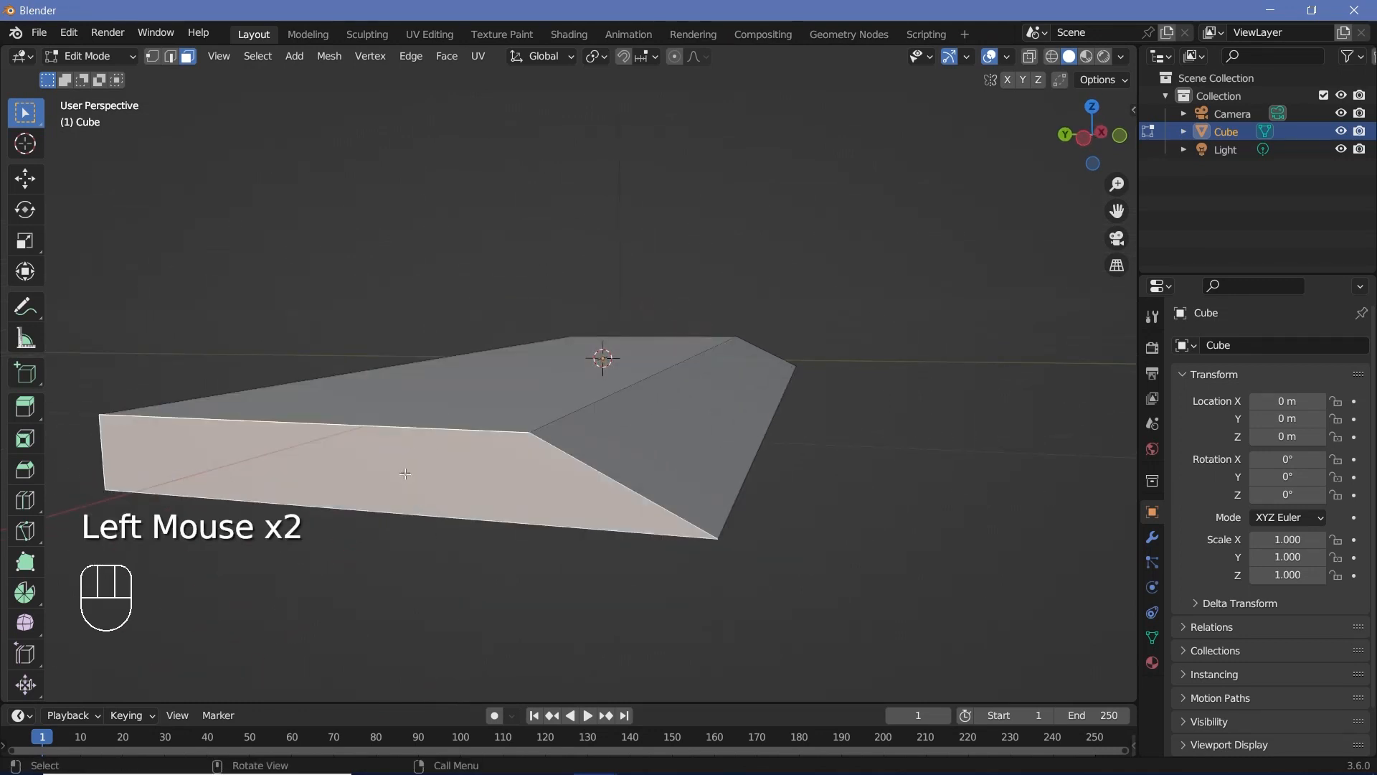
{"action": "left_click", "coordinate": [409, 425]}
{"action": "middle_click_drag", "start_coordinate": [409, 424], "coordinate": [782, 481]}
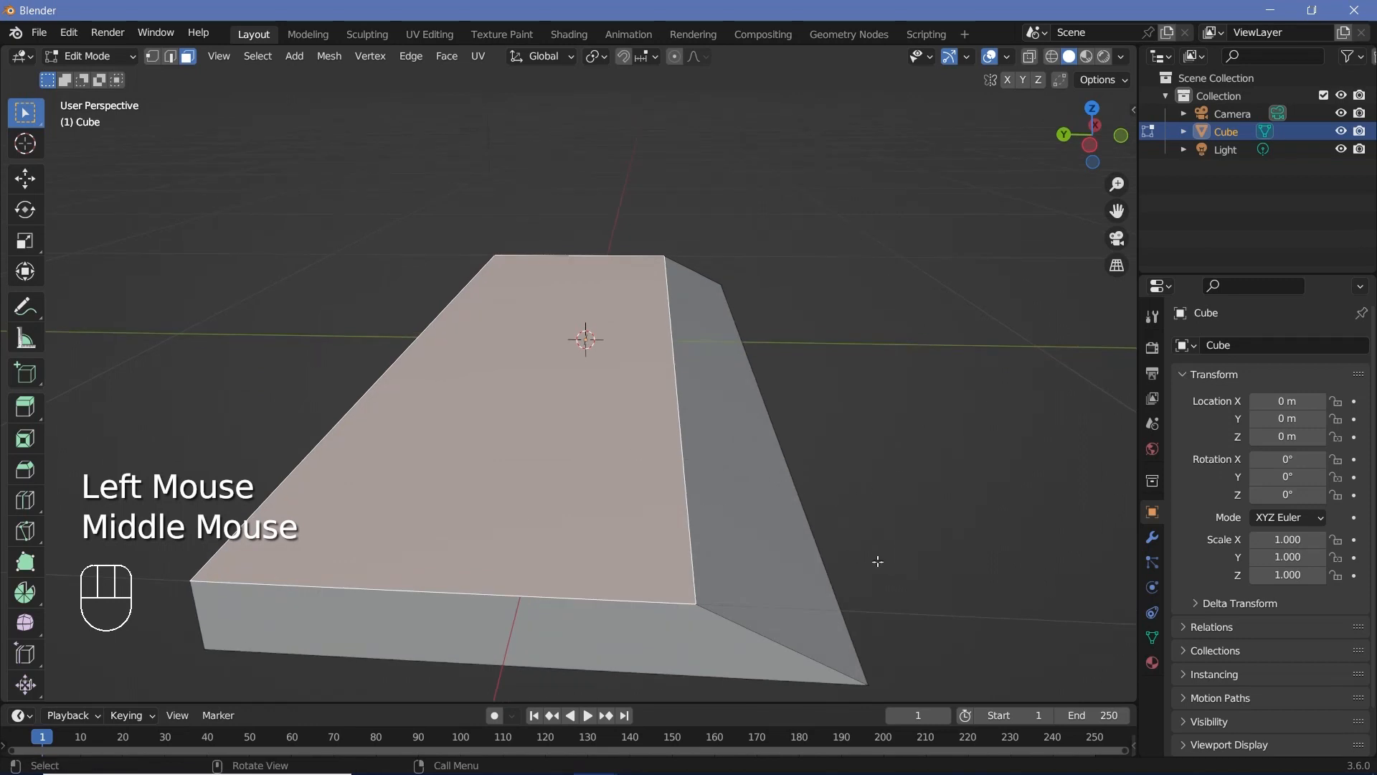
Step: In edge selection, move the top face's edge along the sloped side outward along Y by about -0.04 m
{"action": "left_click", "coordinate": [170, 56]}
{"action": "left_click", "coordinate": [694, 454]}
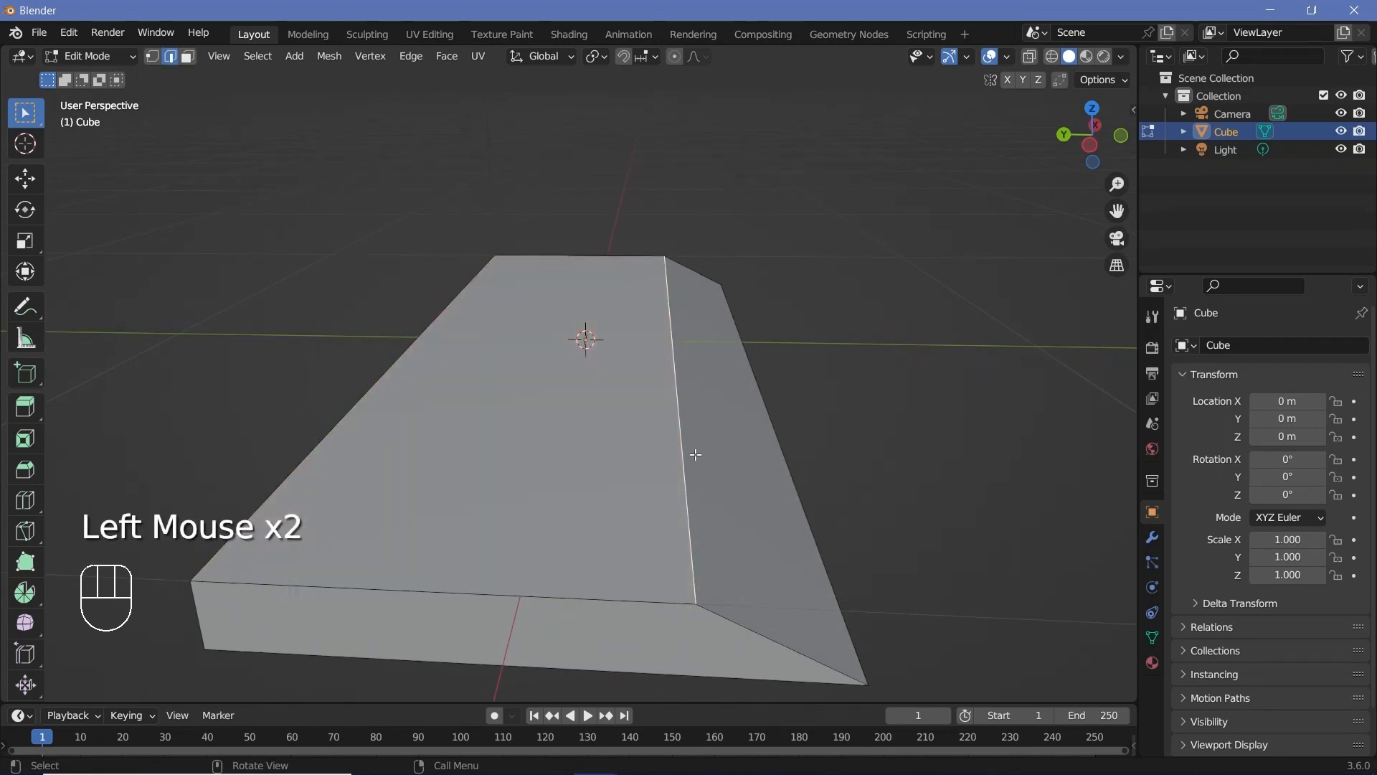
{"action": "key", "text": "g"}
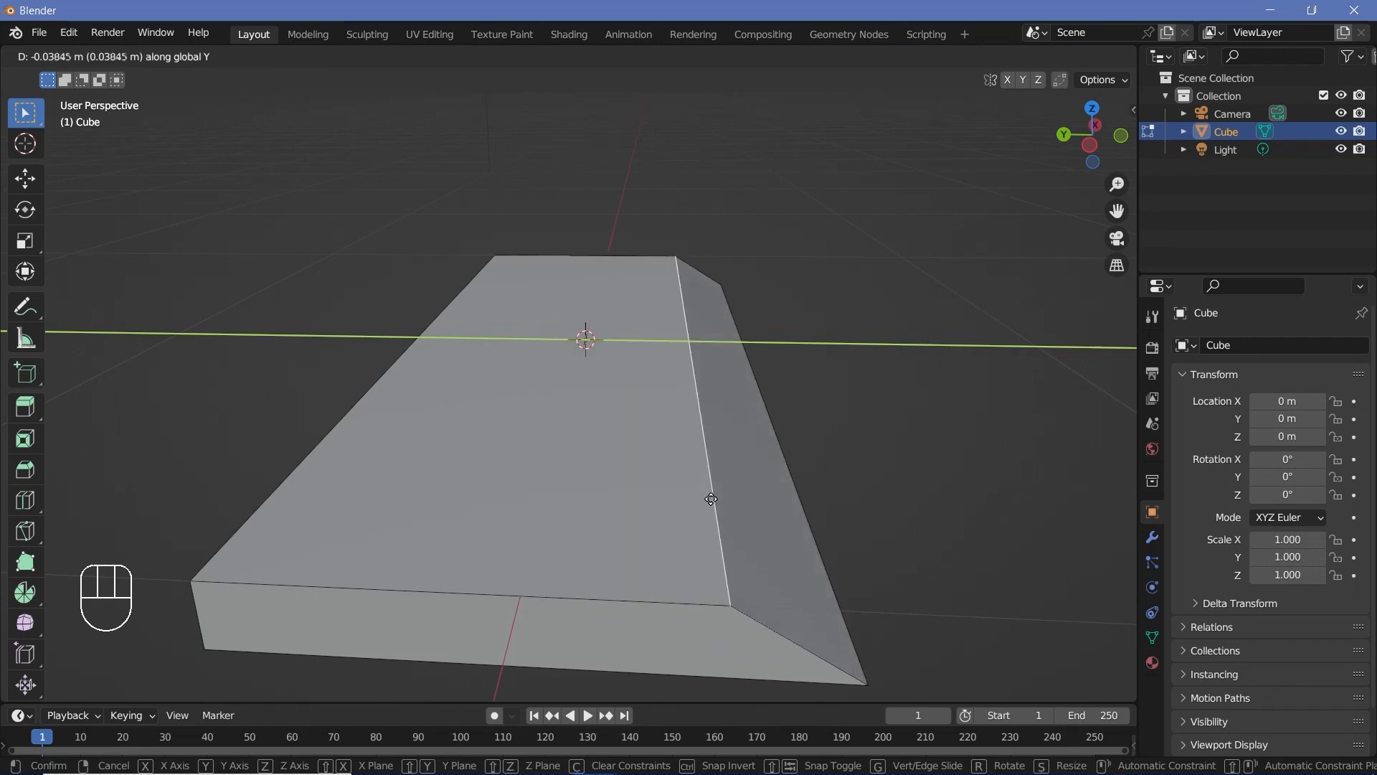
{"action": "left_click", "coordinate": [705, 493]}
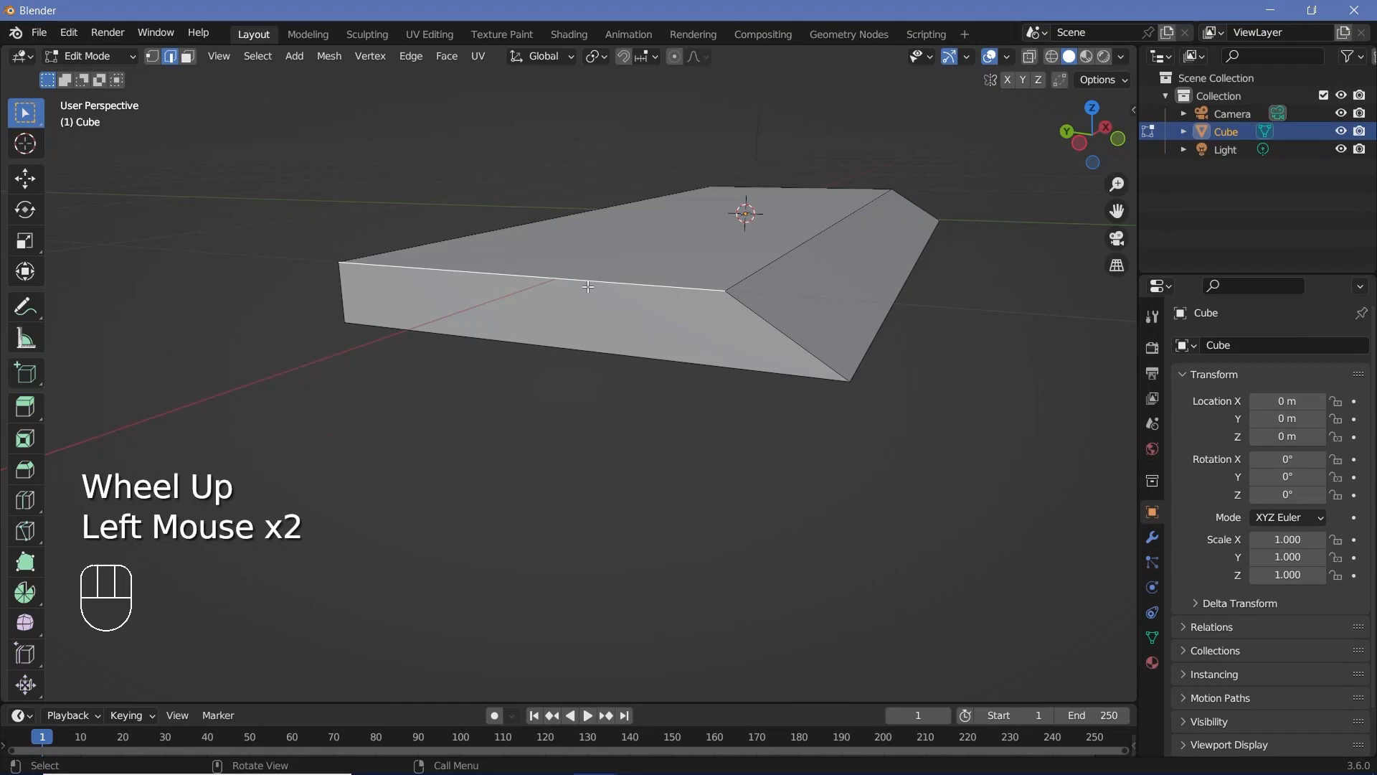
Step: Select the upper edges of both short ends and bevel them about 0.045 m wide with 14 segments
{"action": "middle_click_drag", "start_coordinate": [661, 327], "coordinate": [900, 448]}
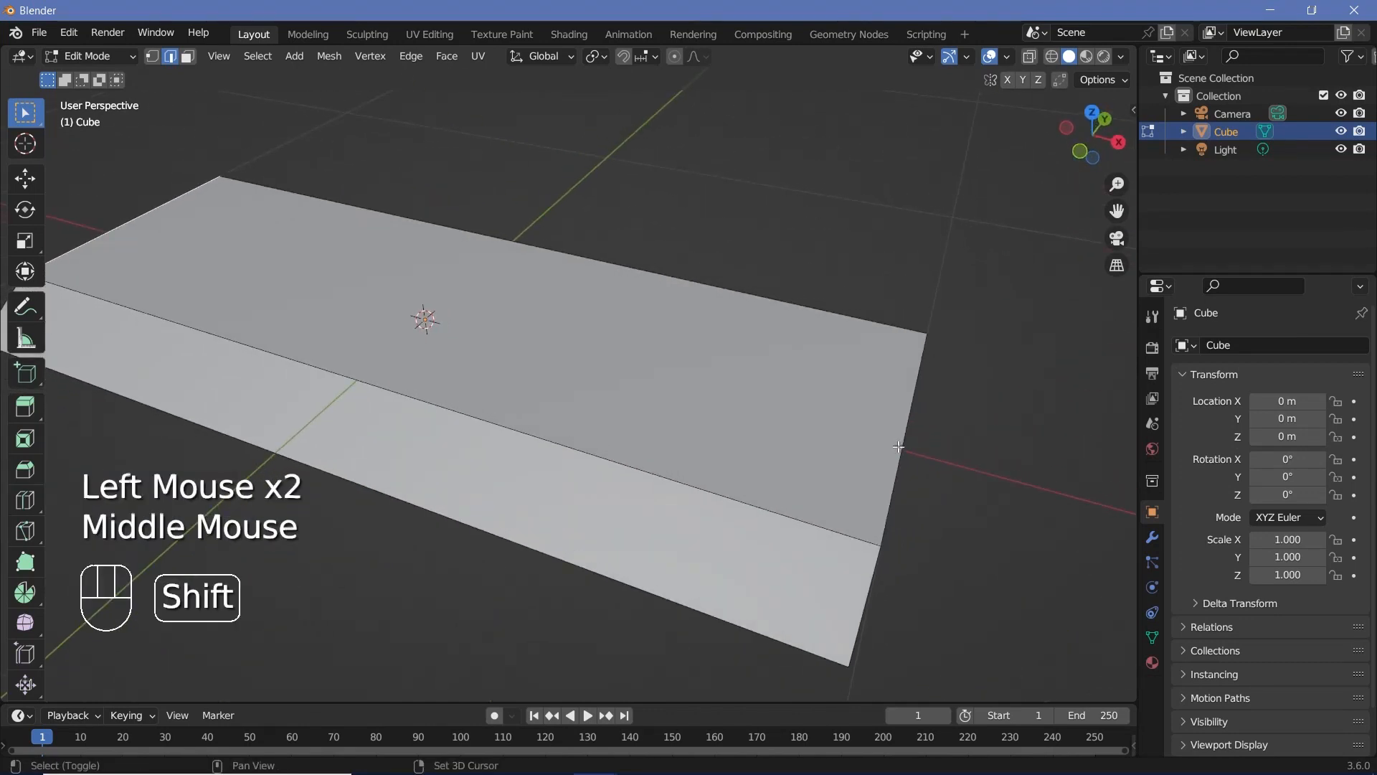
{"action": "left_click", "coordinate": [946, 506], "text": "shift"}
{"action": "middle_click_drag", "start_coordinate": [946, 507], "coordinate": [782, 452]}
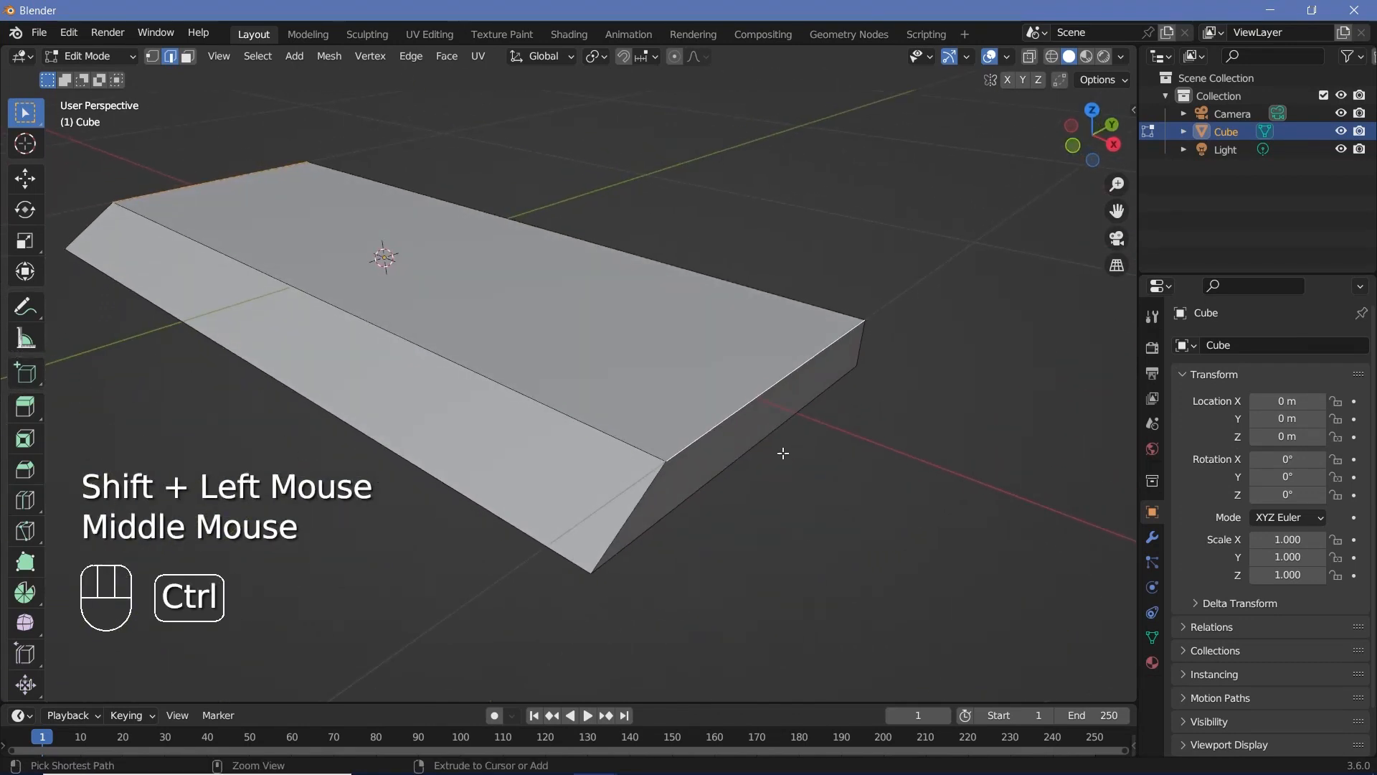
{"action": "key", "text": "ctrl+b"}
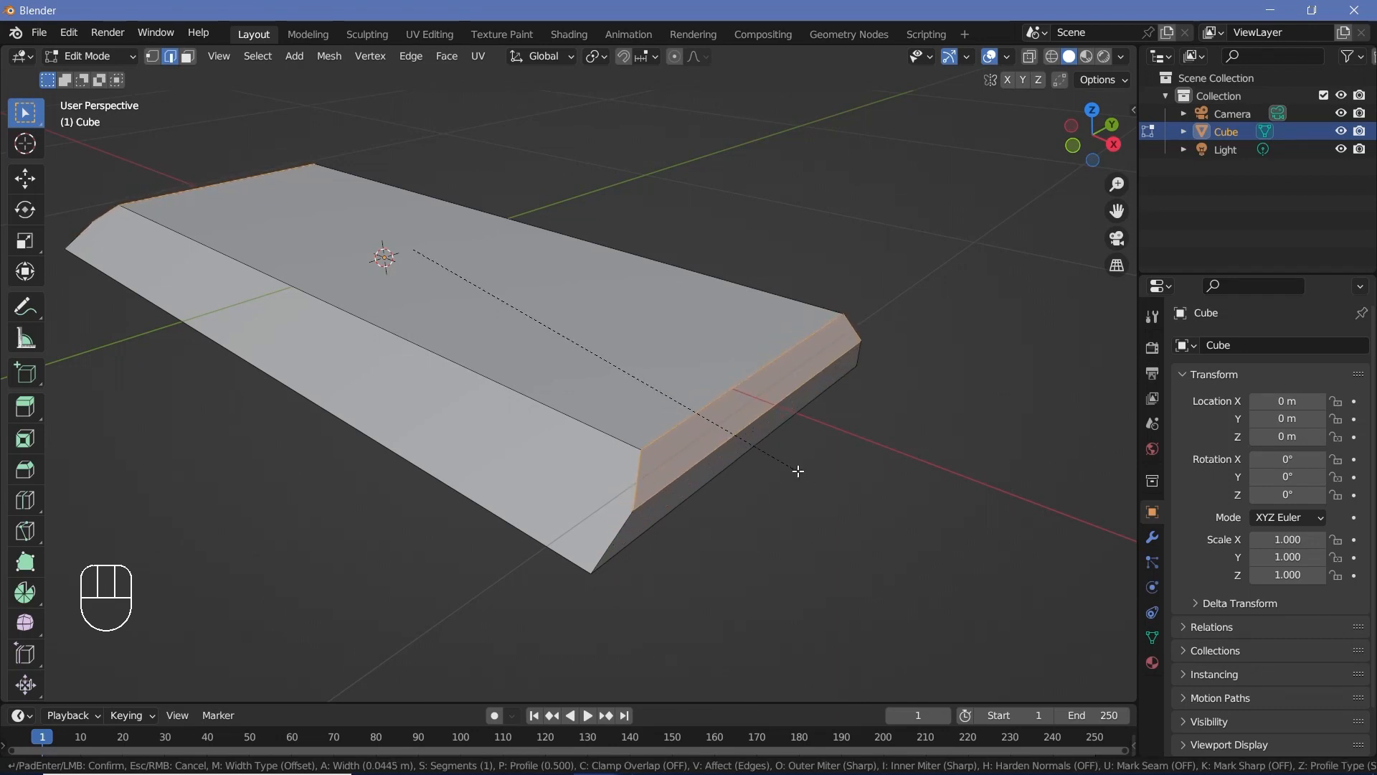
{"action": "scroll", "coordinate": [798, 472], "scroll_direction": "up", "scroll_amount": 6}
{"action": "scroll", "coordinate": [798, 472], "scroll_direction": "up", "scroll_amount": 7}
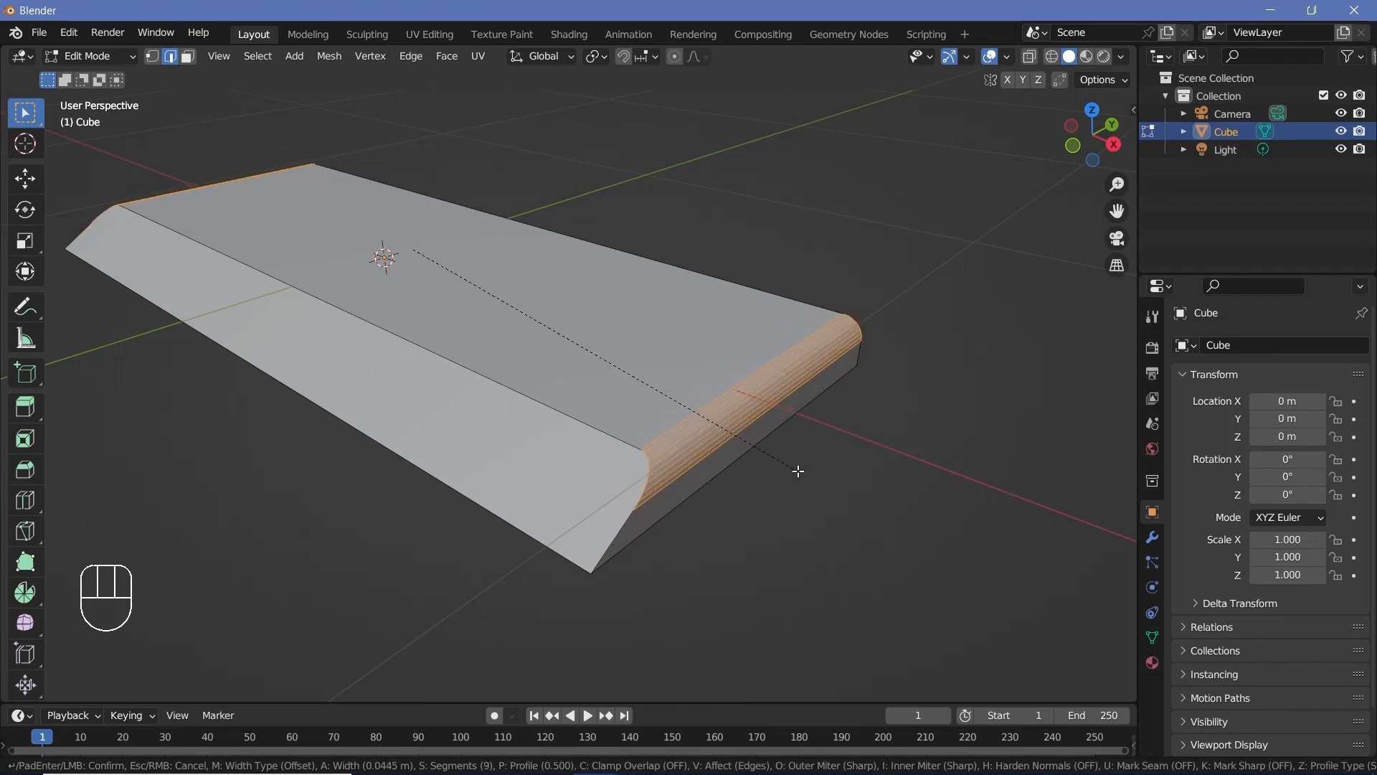
Step: Bevel the lower edges of both short ends about 0.013 m wide with 14 segments, and return to Object Mode
{"action": "middle_click_drag", "start_coordinate": [799, 471], "coordinate": [818, 477]}
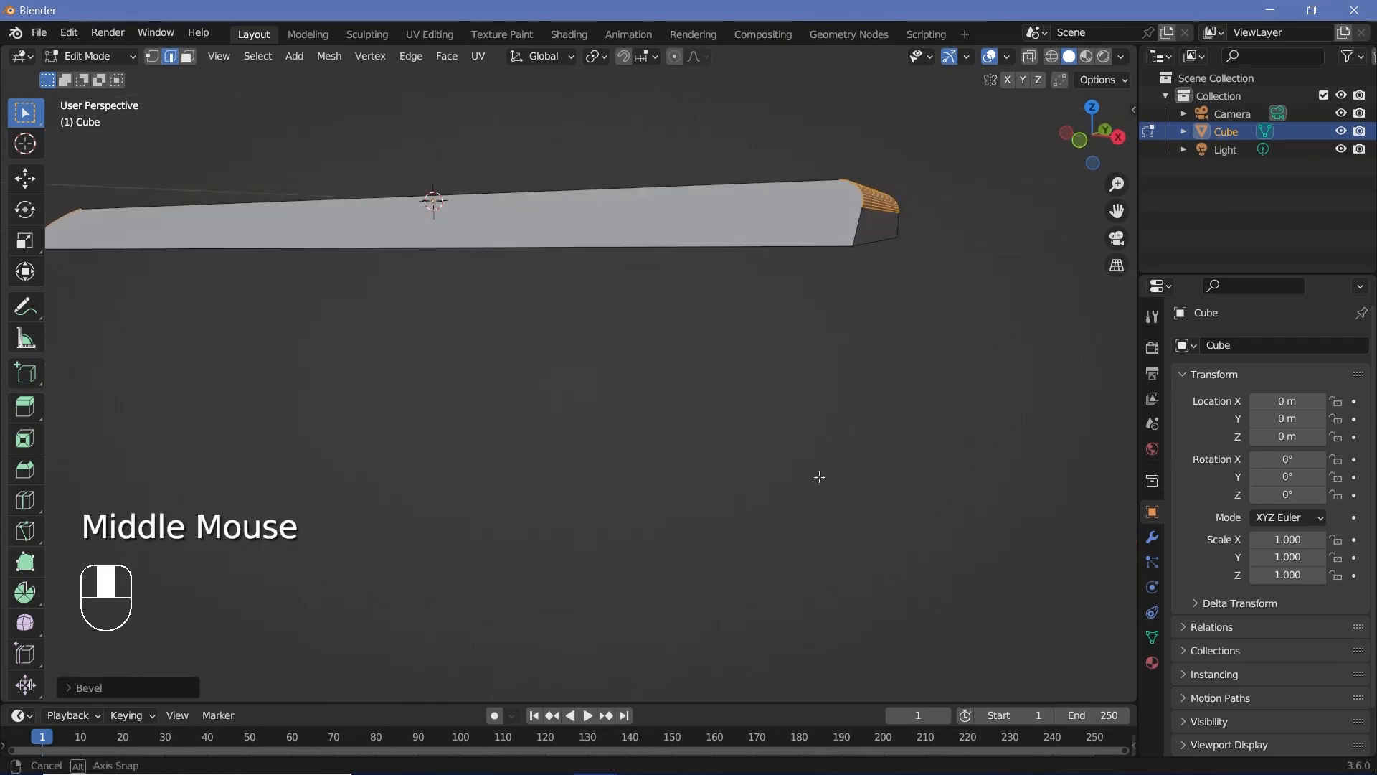
{"action": "left_click", "coordinate": [867, 246]}
{"action": "middle_click_drag", "start_coordinate": [566, 326], "coordinate": [580, 382]}
{"action": "left_click", "coordinate": [510, 330], "text": "shift"}
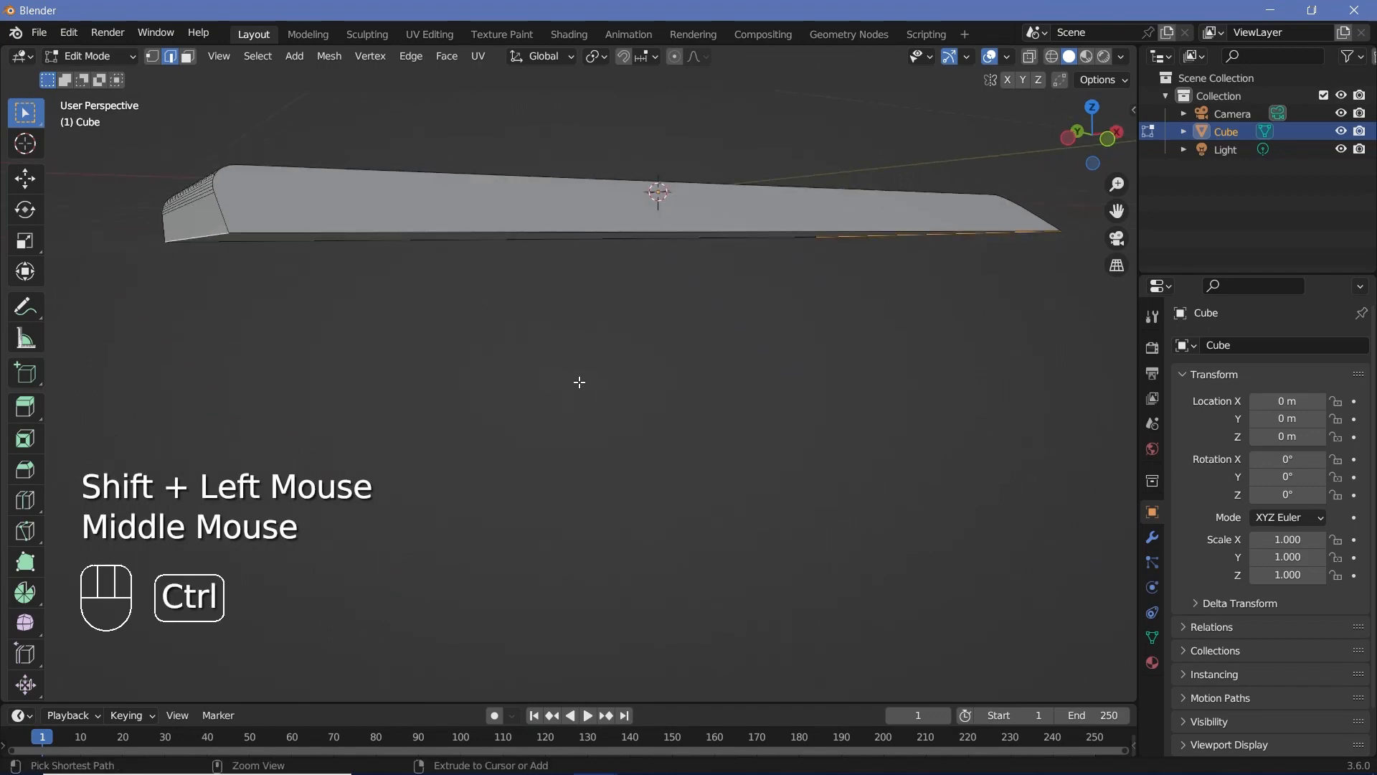
{"action": "key", "text": "ctrl+b"}
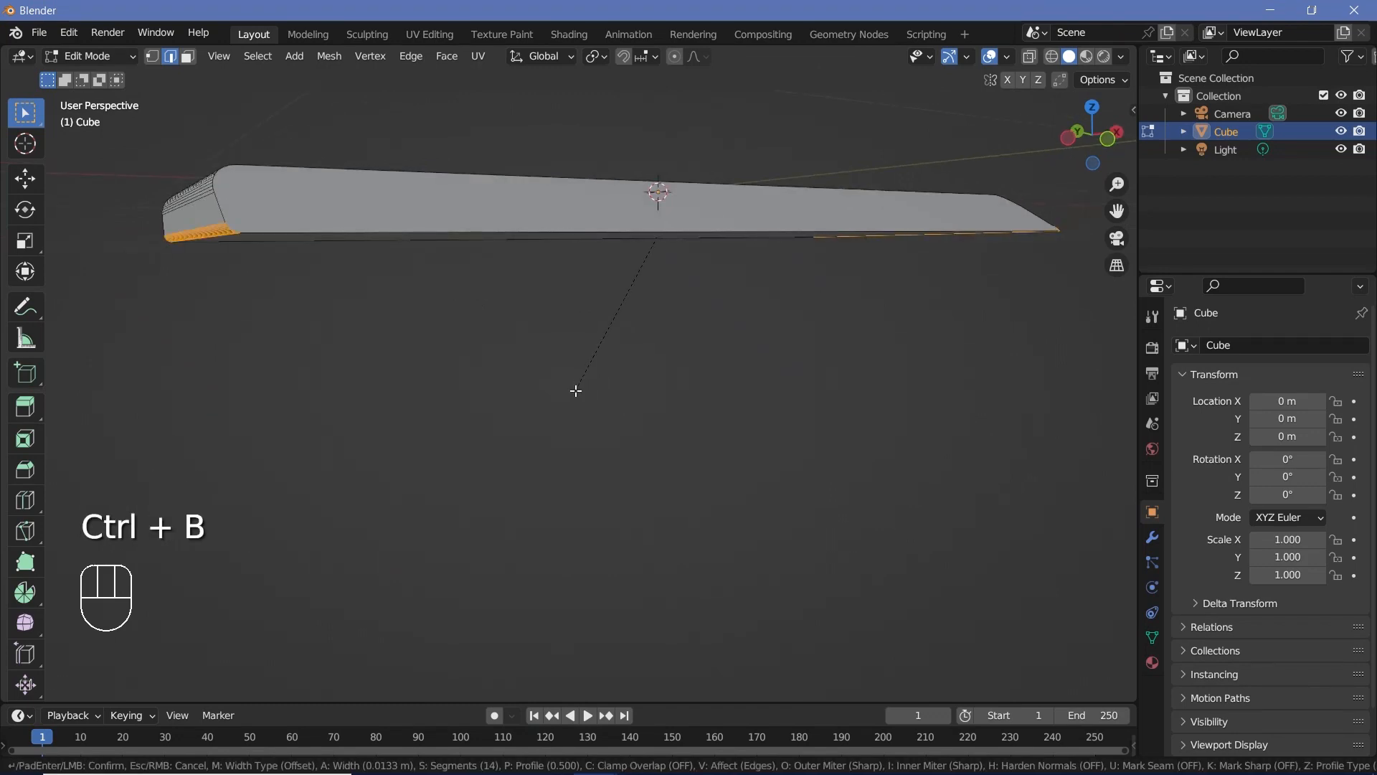
{"action": "middle_click_drag", "start_coordinate": [576, 391], "coordinate": [542, 408]}
{"action": "key", "text": "Tab"}
Step: From the top view in Edit Mode, snap-move the whole mesh along X until its short end meets the world origin
{"action": "scroll", "coordinate": [649, 359], "scroll_direction": "down", "scroll_amount": 3}
{"action": "scroll", "coordinate": [541, 416], "scroll_direction": "up", "scroll_amount": 2}
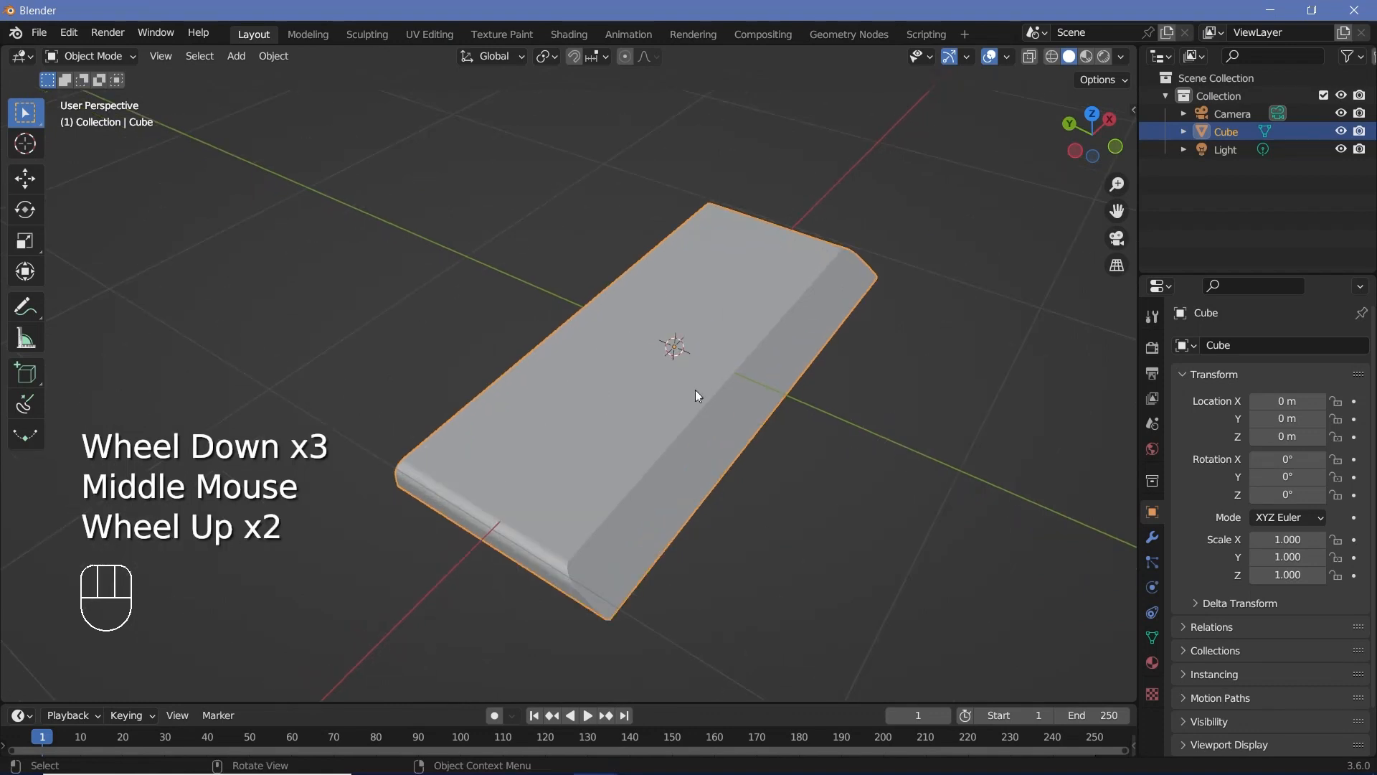
{"action": "scroll", "coordinate": [707, 366], "scroll_direction": "down", "scroll_amount": 1}
{"action": "scroll", "coordinate": [720, 342], "scroll_direction": "up", "scroll_amount": 2}
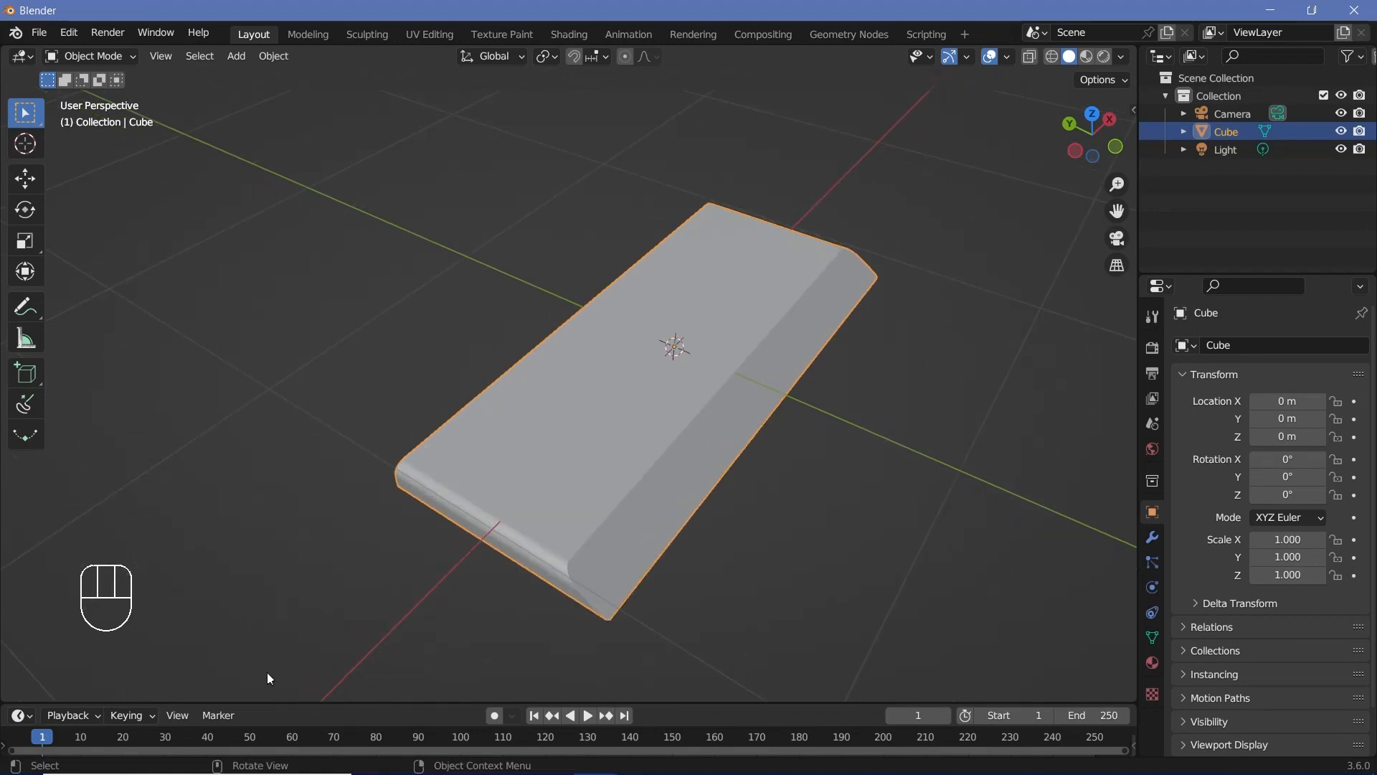
{"action": "scroll", "coordinate": [656, 374], "scroll_direction": "down", "scroll_amount": 1}
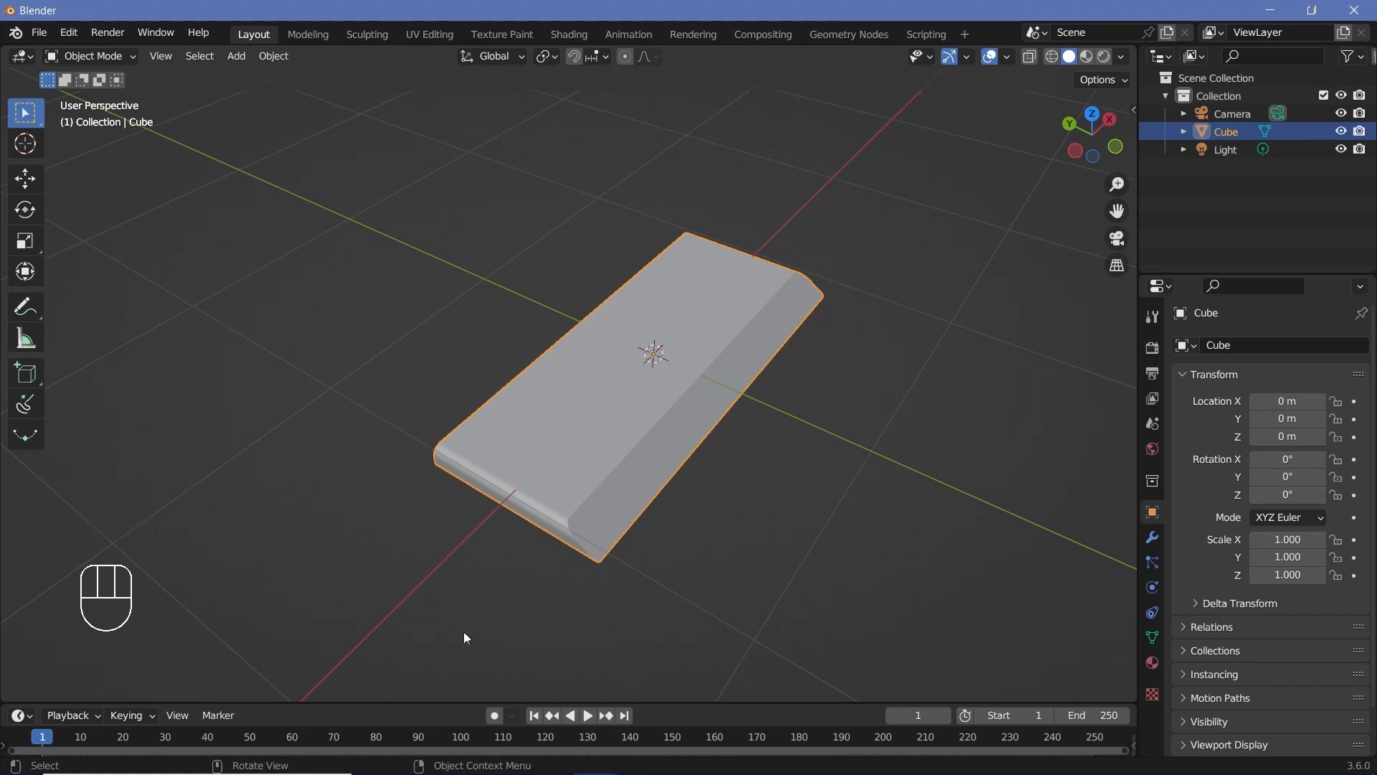
{"action": "key", "text": "KP_7"}
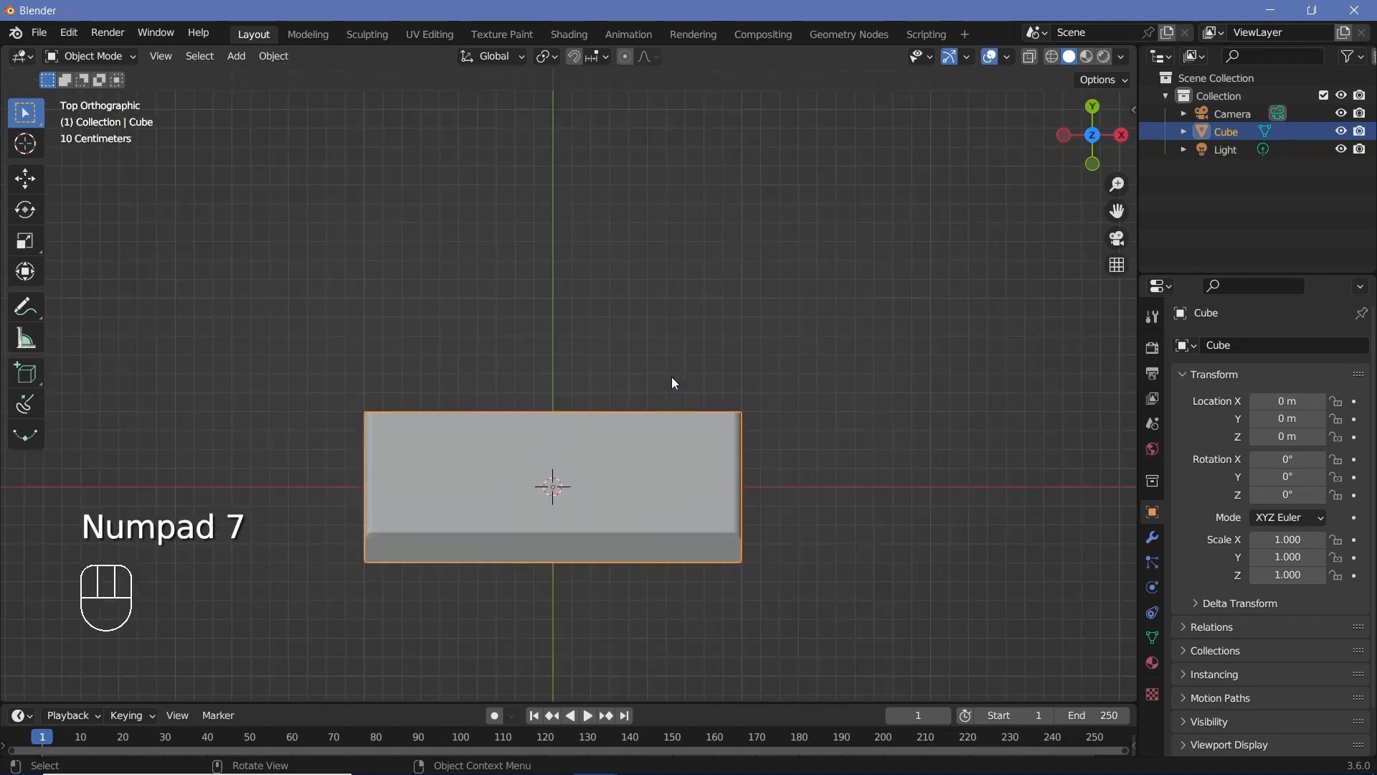
{"action": "key", "text": "Tab"}
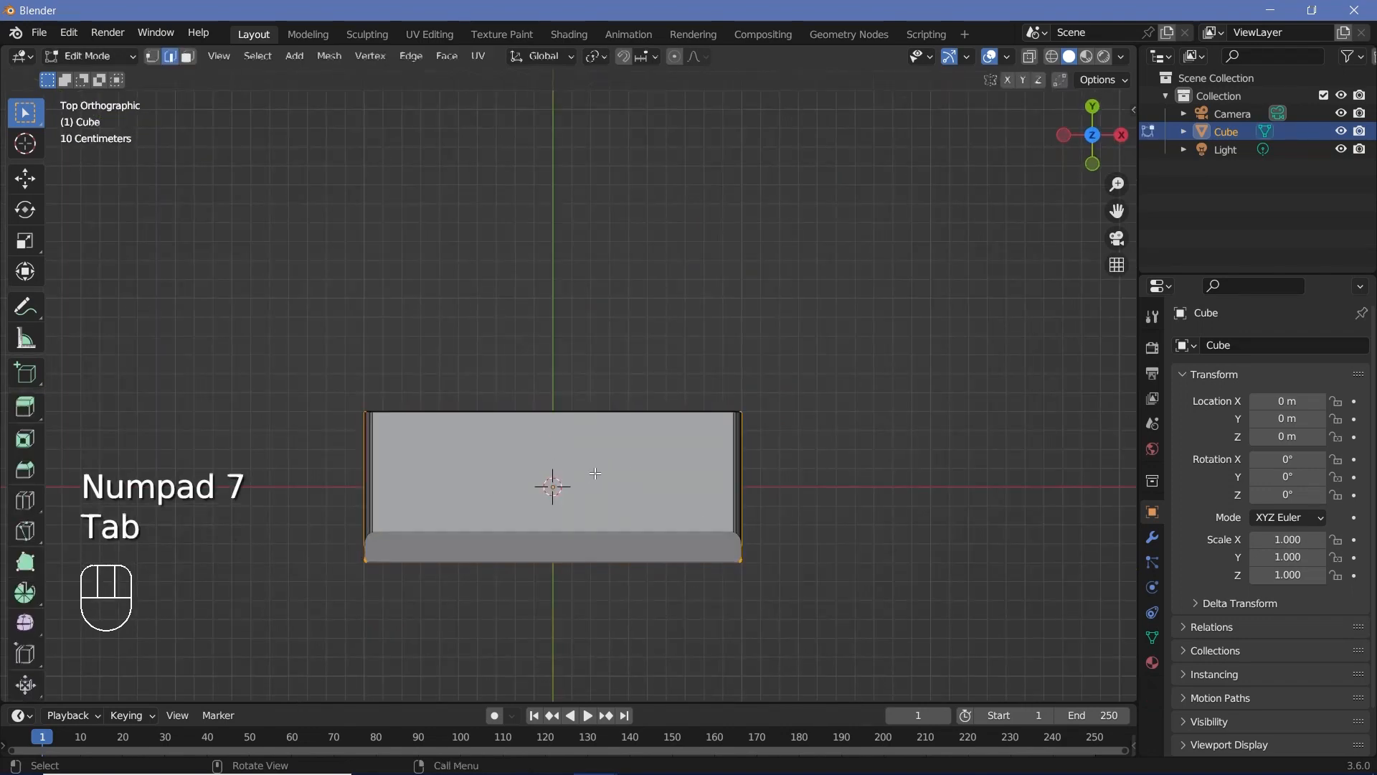
{"action": "middle_click_drag", "start_coordinate": [579, 484], "coordinate": [554, 447], "text": "shift"}
{"action": "key", "text": "a"}
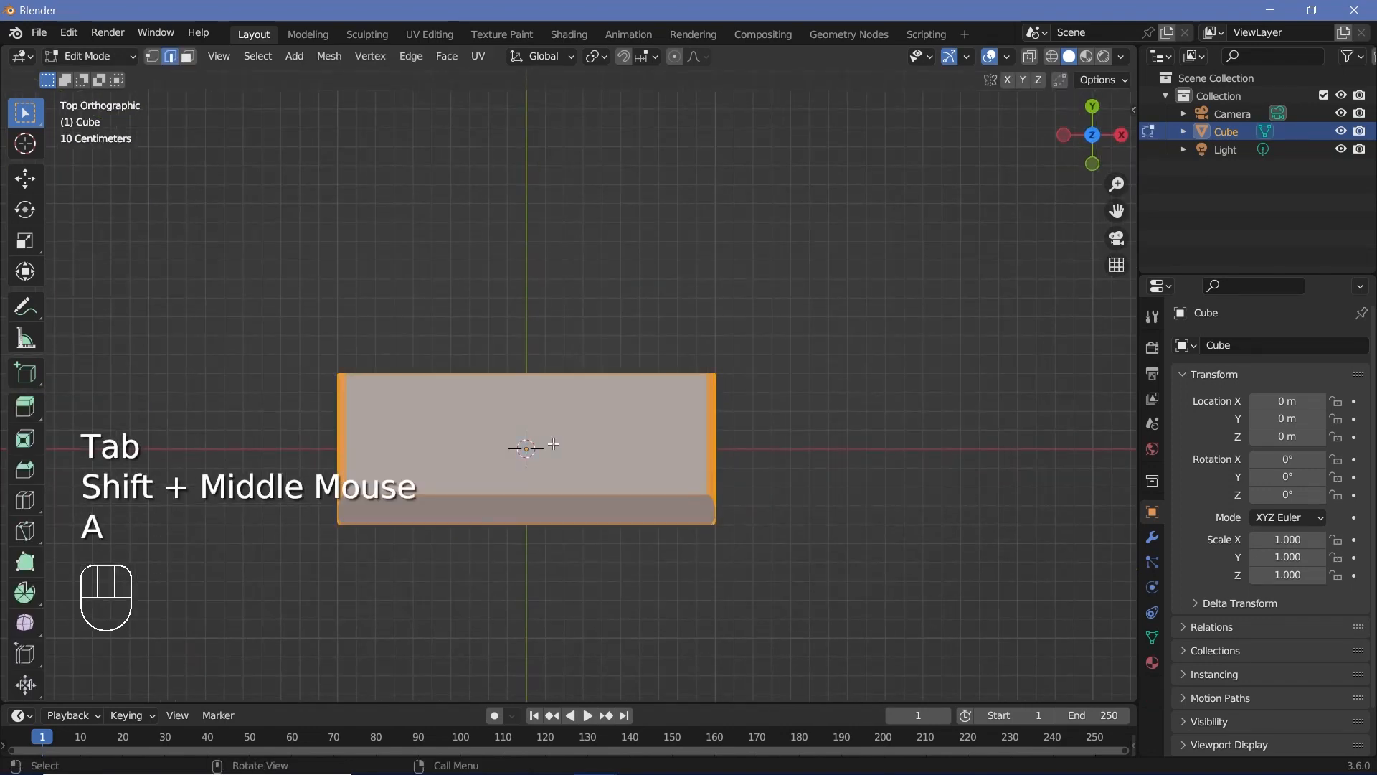
{"action": "key", "text": "g"}
{"action": "key", "text": "ctrl"}
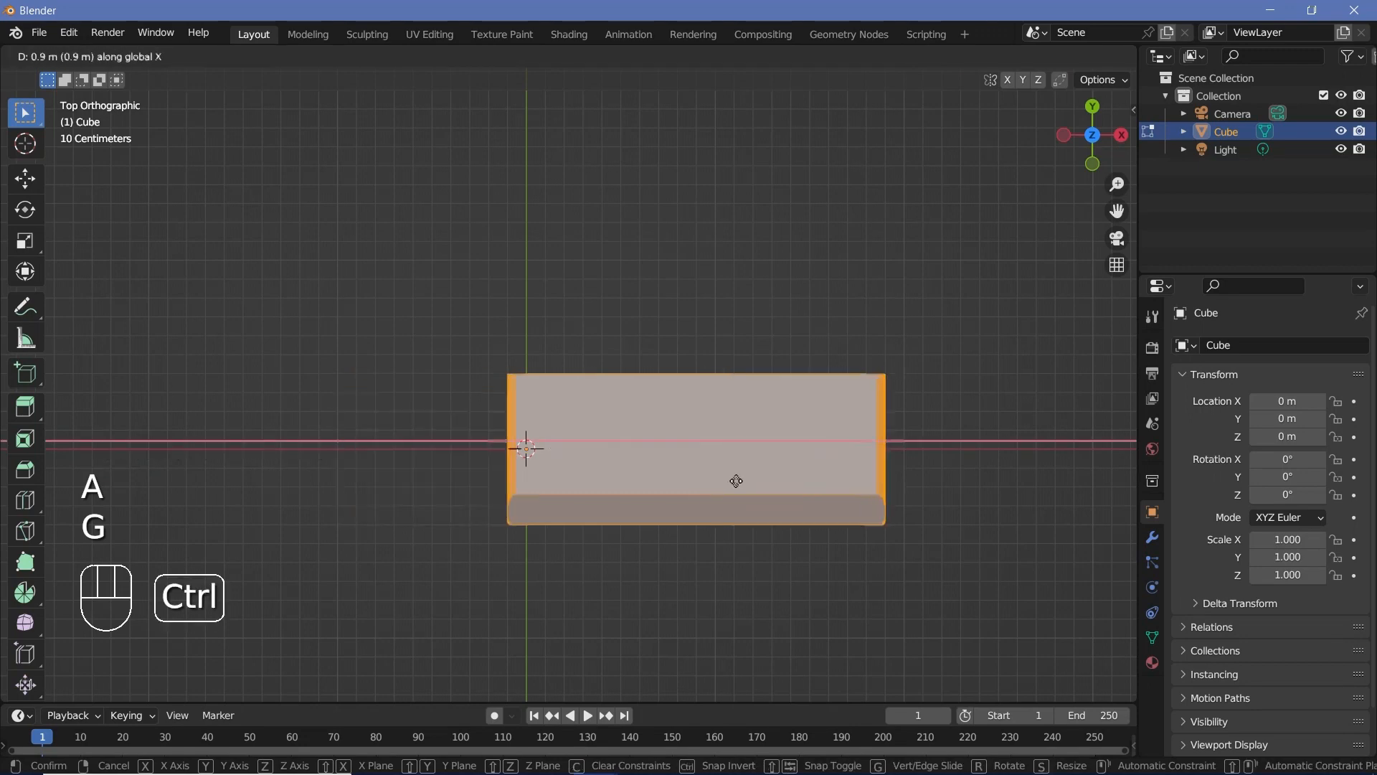
{"action": "left_click", "coordinate": [742, 482]}
Step: Snap-move the mesh along Y until its straight long side lies on the X axis, and return to Object Mode
{"action": "scroll", "coordinate": [563, 471], "scroll_direction": "up", "scroll_amount": 3}
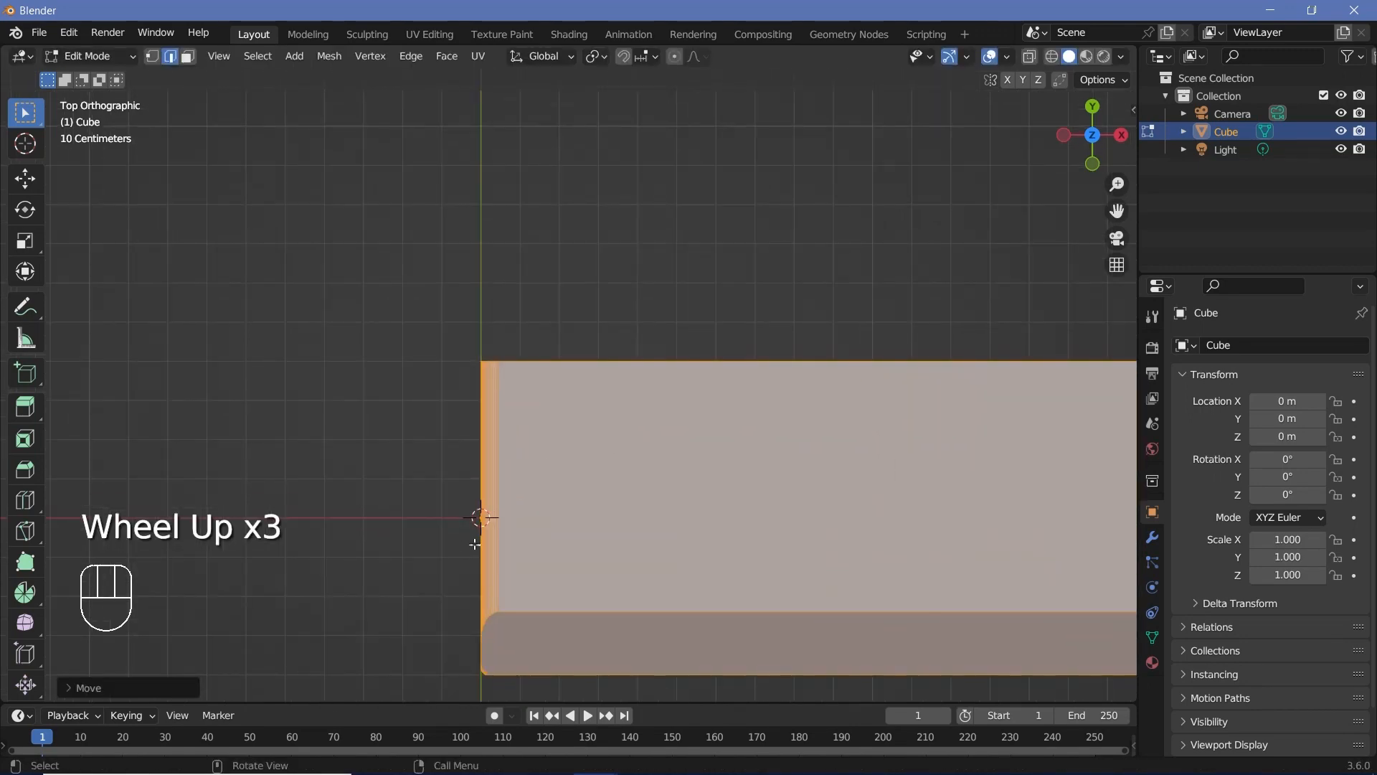
{"action": "key", "text": "g"}
{"action": "key", "text": "y"}
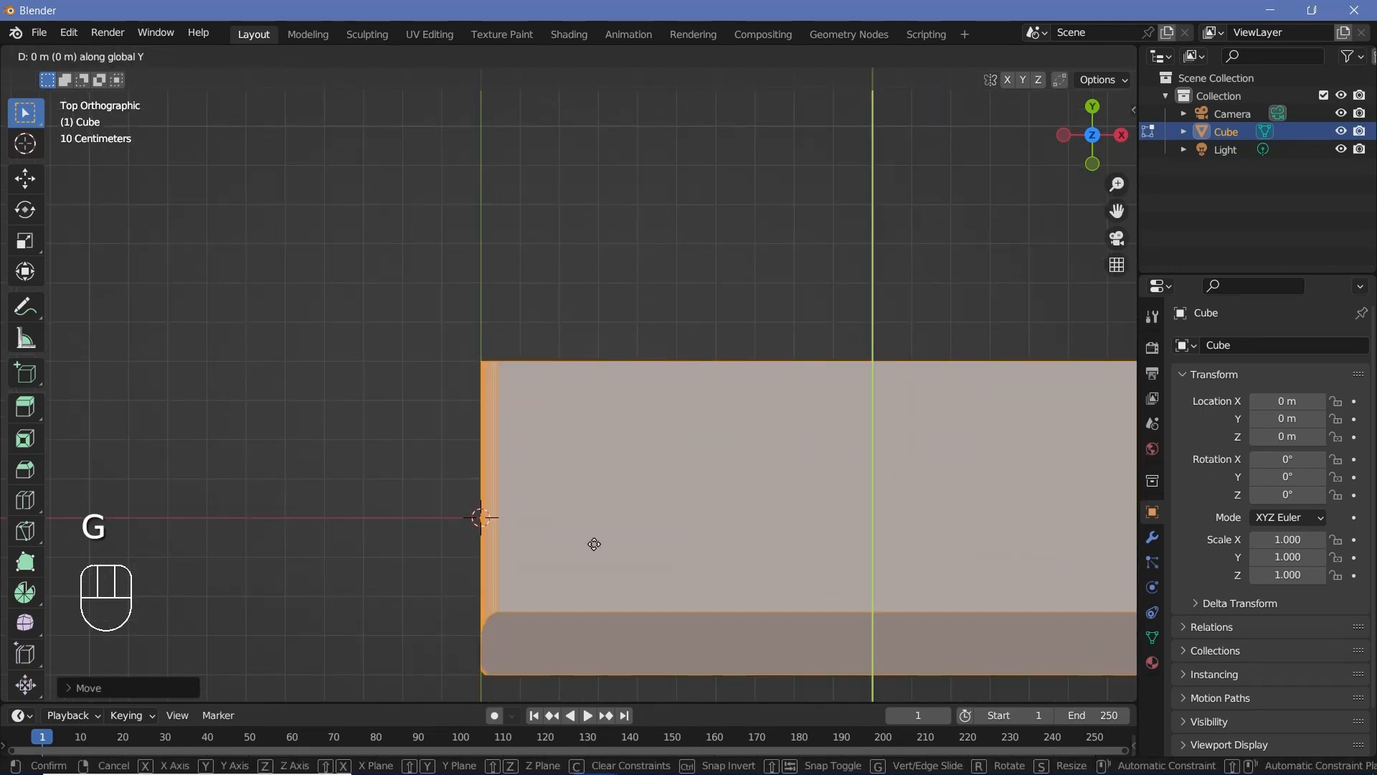
{"action": "key", "text": "ctrl"}
{"action": "left_click", "coordinate": [514, 512]}
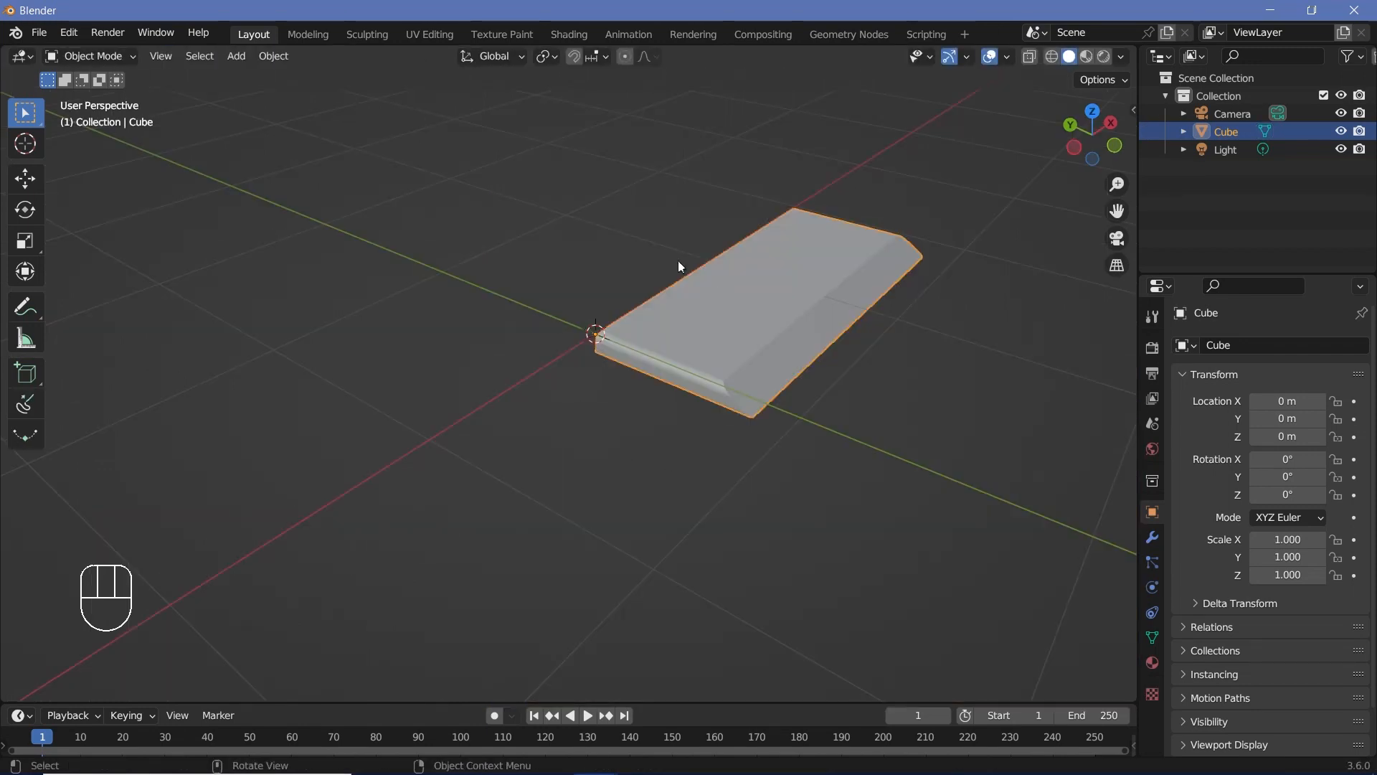
{"action": "middle_click_drag", "start_coordinate": [622, 349], "coordinate": [640, 347]}
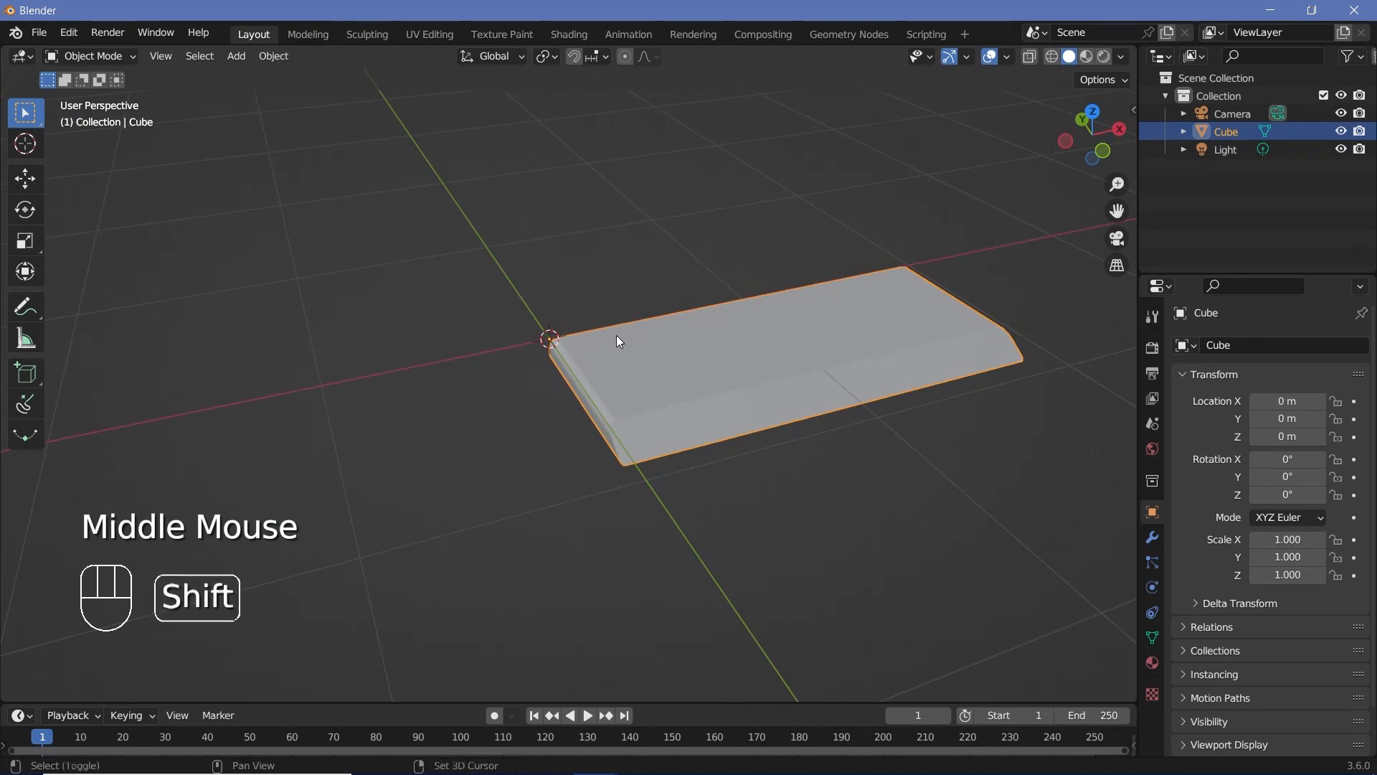
Step: Add a Plain Axes empty at the world origin and reselect the slab
{"action": "key", "text": "shift+a"}
{"action": "mouse_move", "coordinate": [617, 334]}
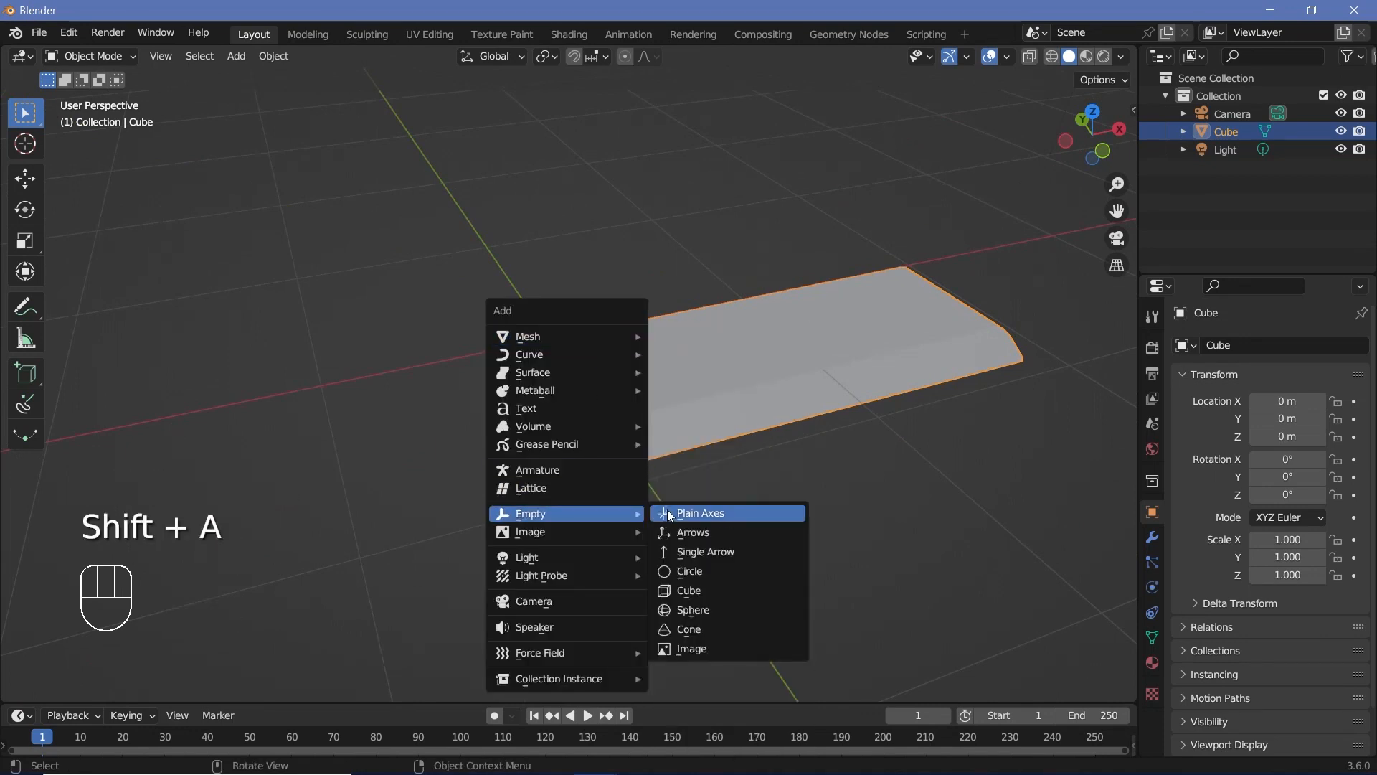
{"action": "left_click", "coordinate": [667, 510]}
{"action": "left_click", "coordinate": [745, 392]}
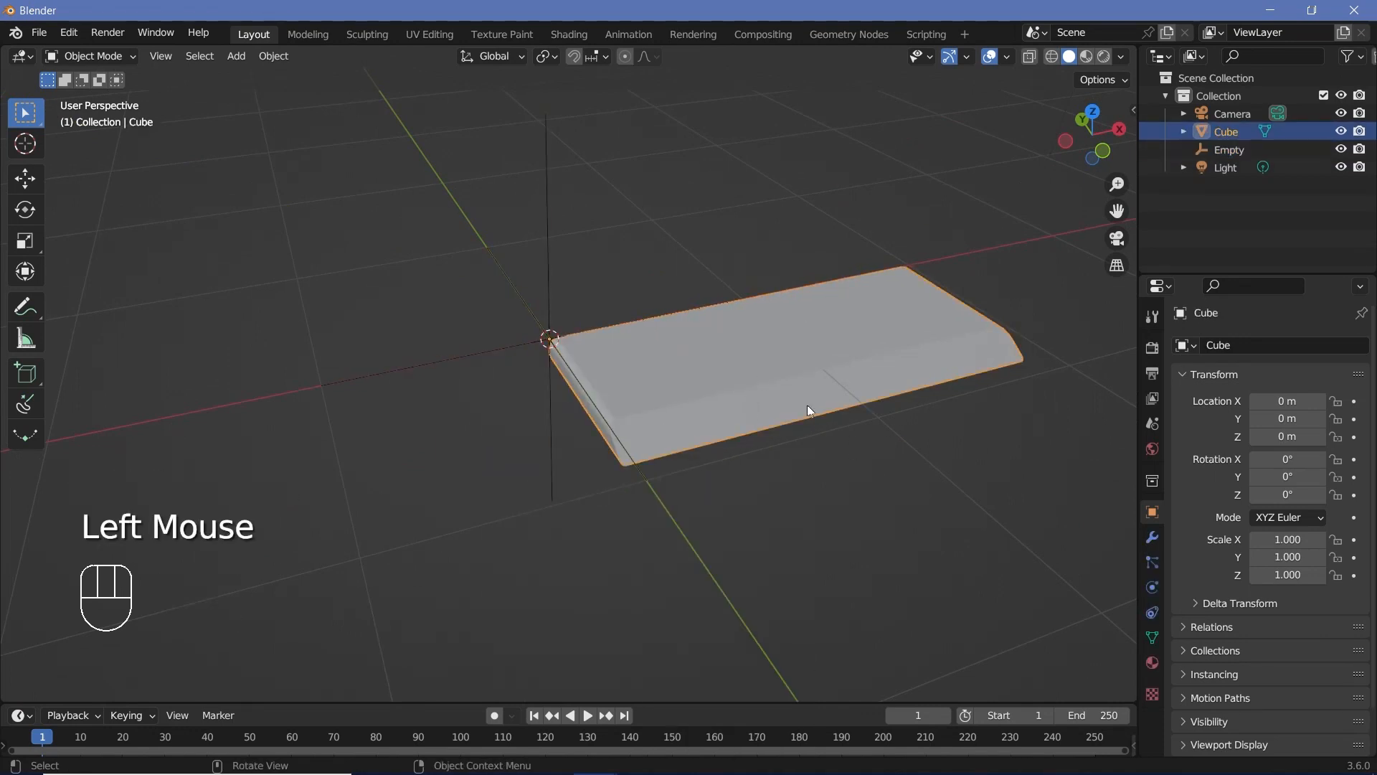
Step: Add an Array modifier to the slab, disable Relative Offset, and enable Object Offset with the empty as its object
{"action": "left_click", "coordinate": [1152, 538]}
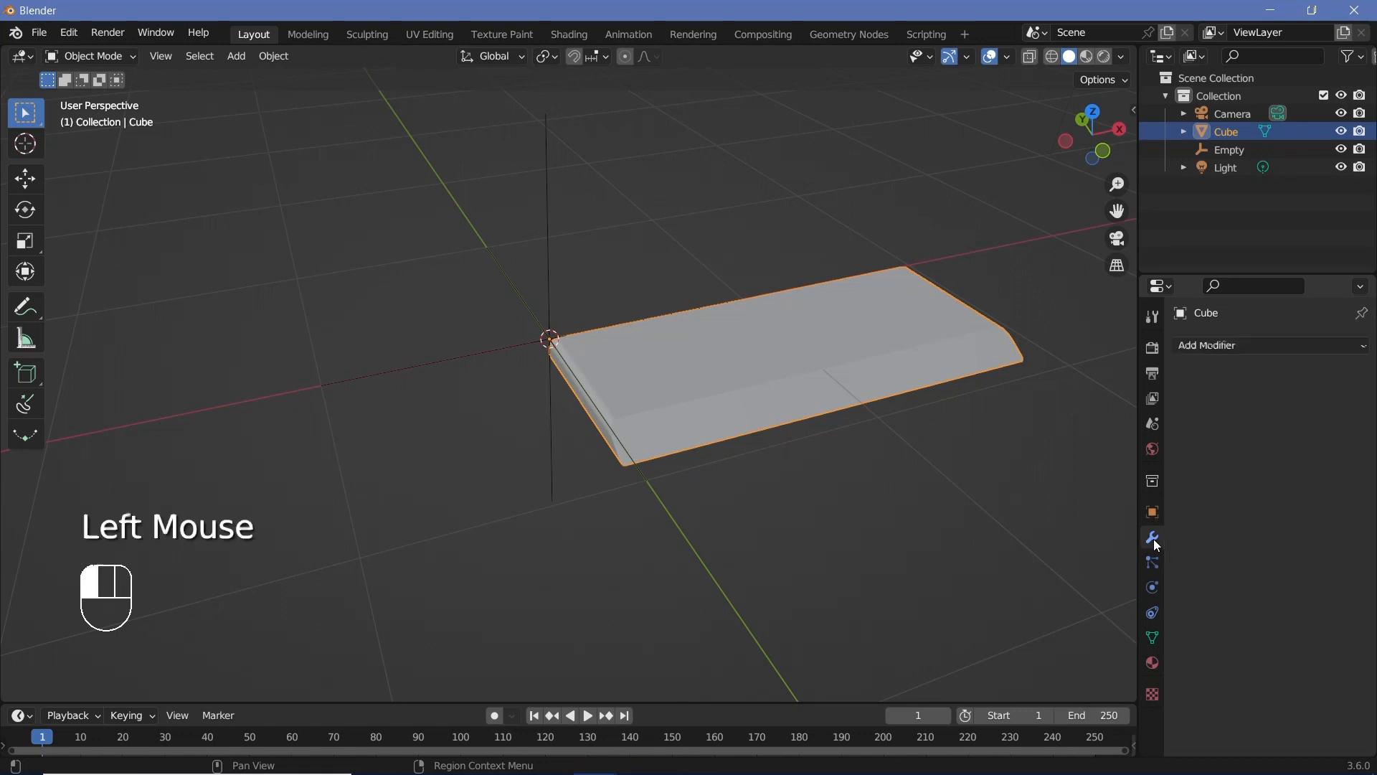
{"action": "left_click", "coordinate": [1241, 348]}
{"action": "left_click", "coordinate": [1037, 391]}
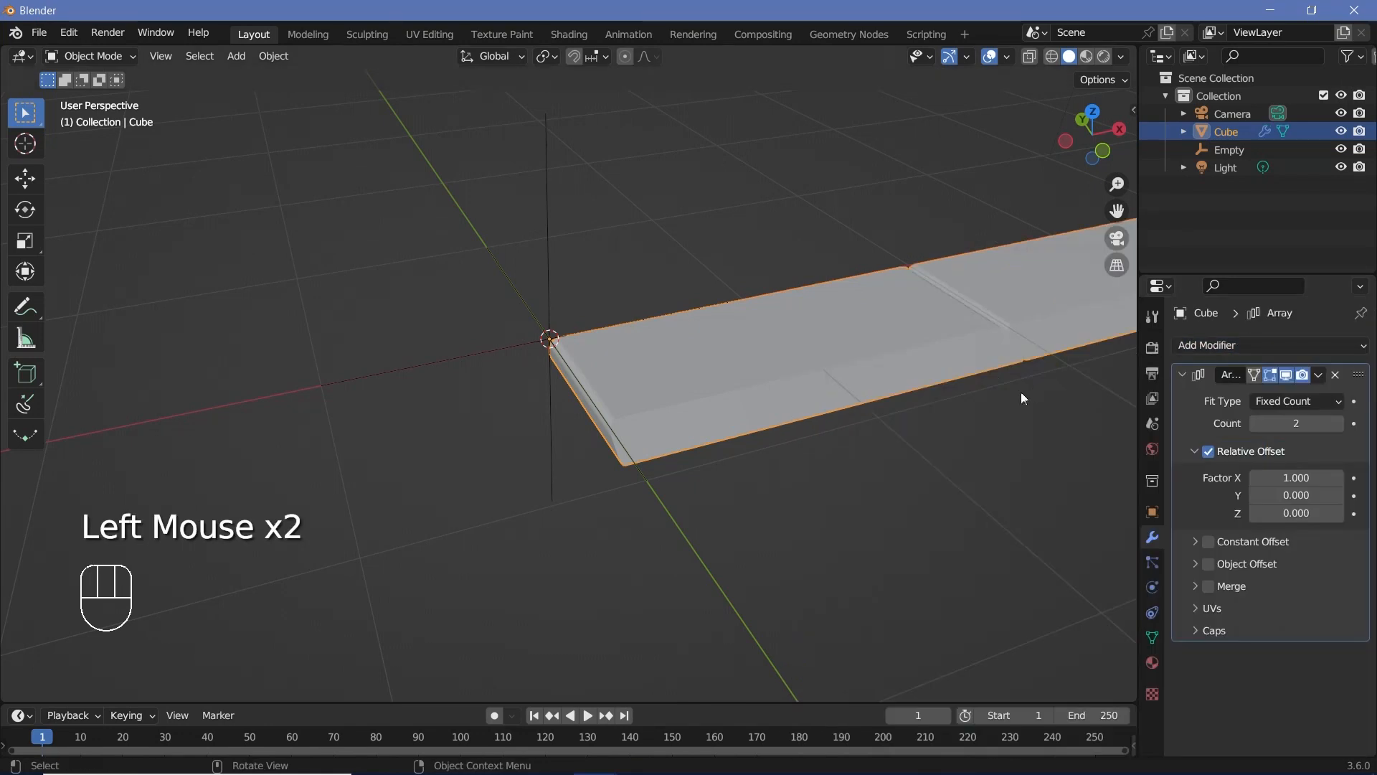
{"action": "left_click", "coordinate": [1208, 452]}
{"action": "left_click", "coordinate": [1208, 563]}
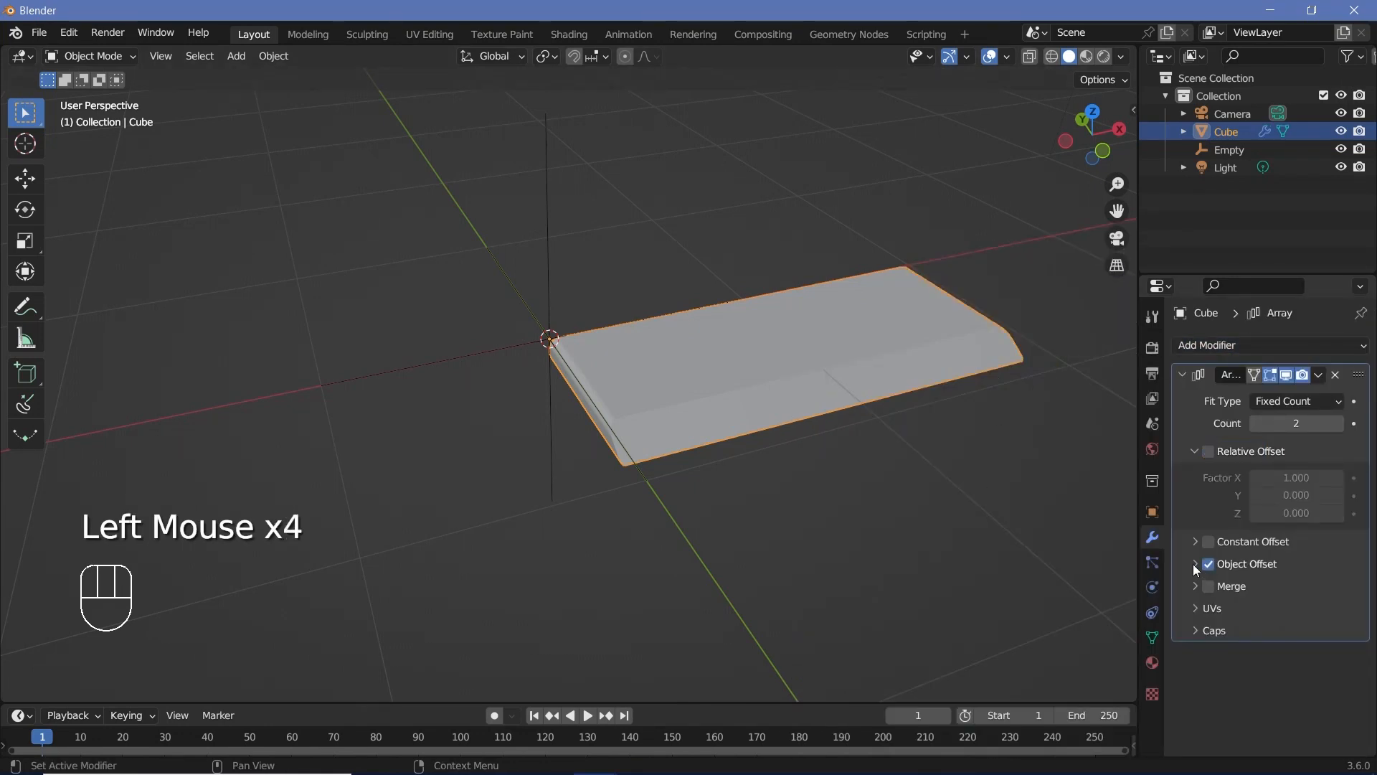
{"action": "left_click", "coordinate": [1196, 564]}
{"action": "left_click", "coordinate": [1335, 590]}
{"action": "left_click", "coordinate": [552, 264]}
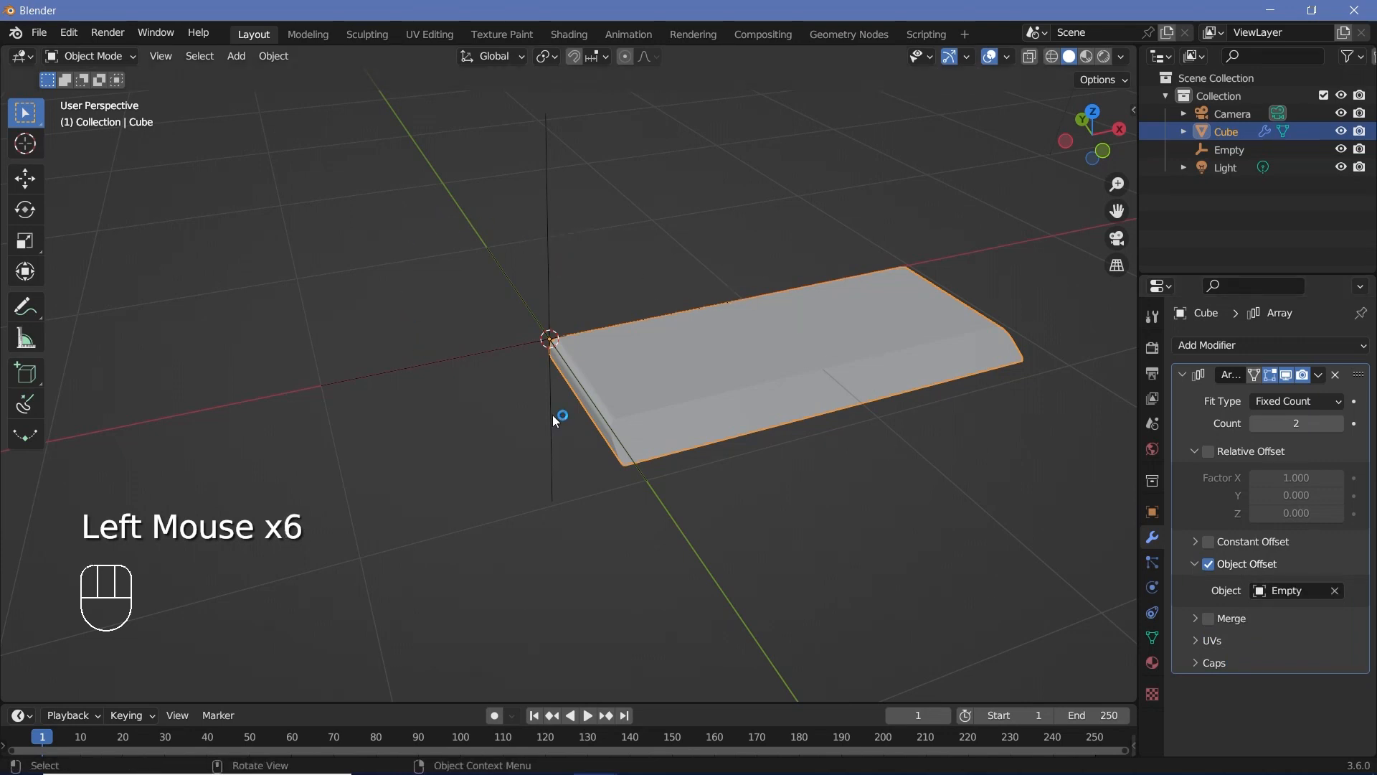
Step: Rotate the slab object by 20° about the Z axis
{"action": "left_click", "coordinate": [801, 324]}
{"action": "key", "text": "r"}
{"action": "key", "text": "z"}
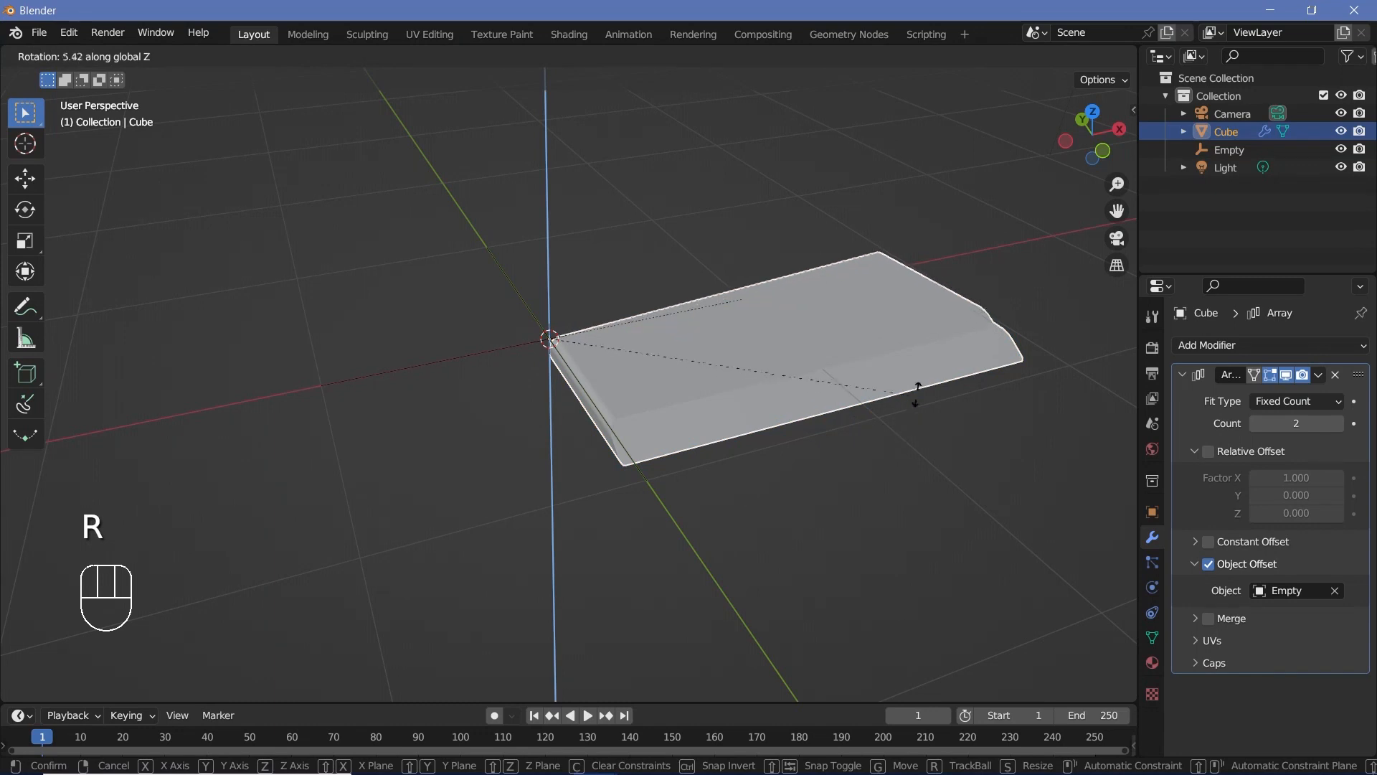
{"action": "key", "text": "2"}
{"action": "key", "text": "2"}
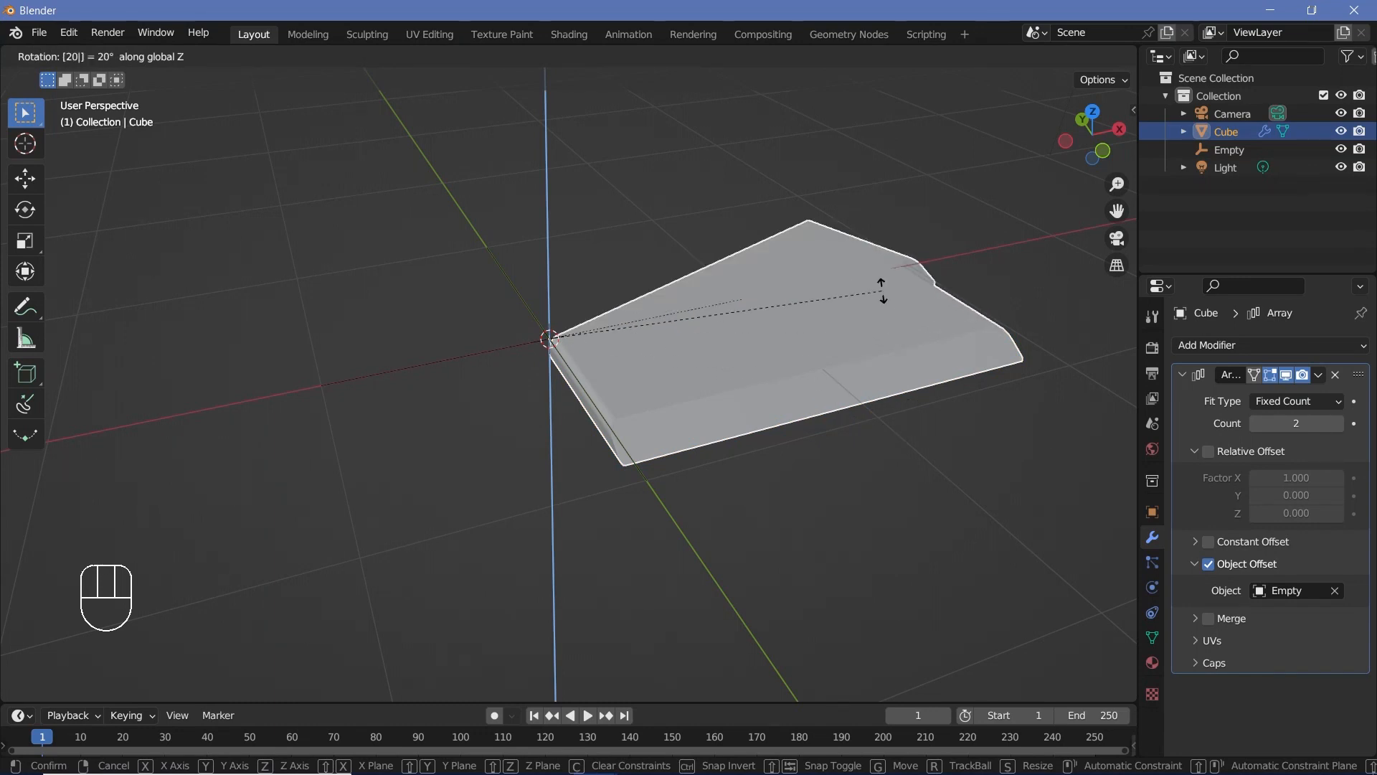
{"action": "key", "text": "Return"}
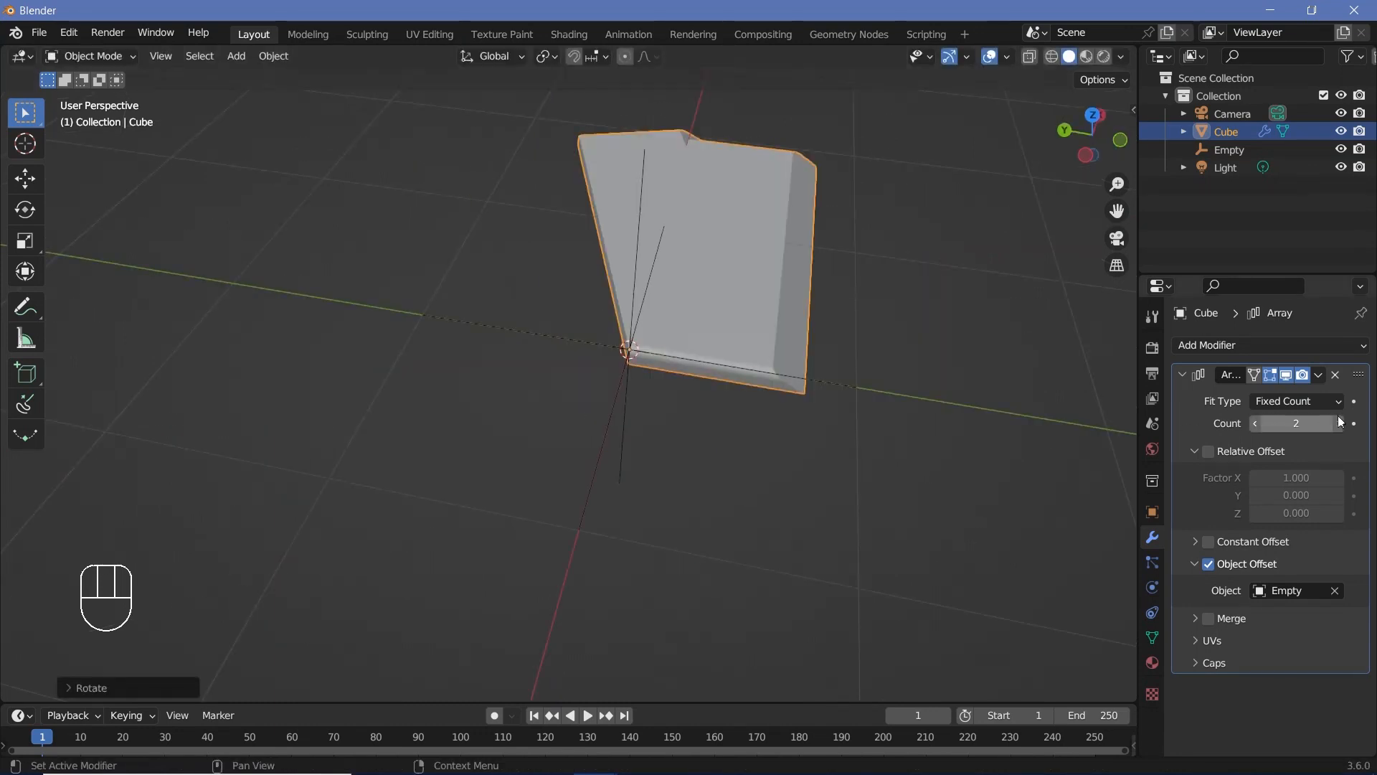
Step: Set the Array modifier's count to 18 to complete the ring of slabs
{"action": "left_click", "coordinate": [1340, 422]}
{"action": "triple_click", "coordinate": [1340, 422]}
{"action": "triple_click", "coordinate": [1340, 422]}
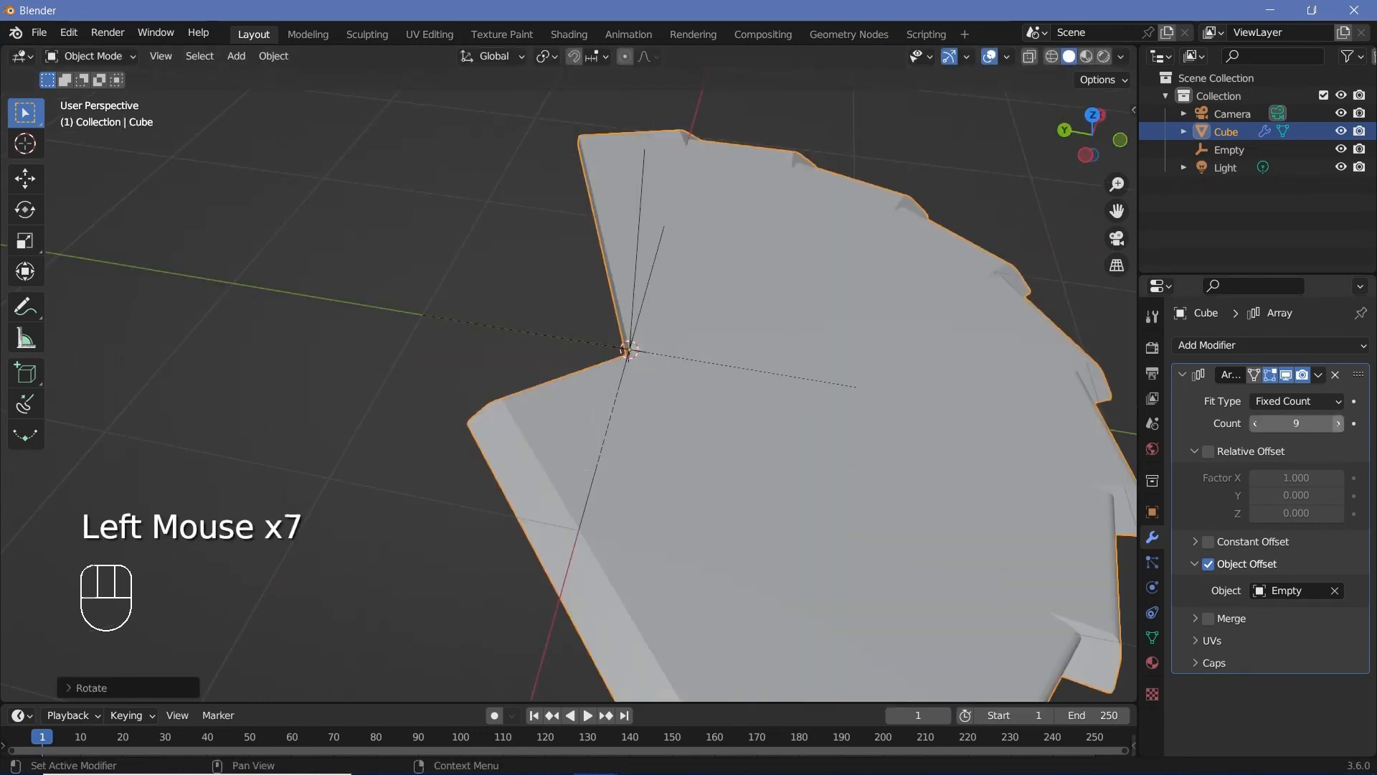
{"action": "triple_click", "coordinate": [1340, 422]}
{"action": "triple_click", "coordinate": [1340, 423]}
{"action": "double_click", "coordinate": [1340, 424]}
{"action": "left_click", "coordinate": [1340, 423]}
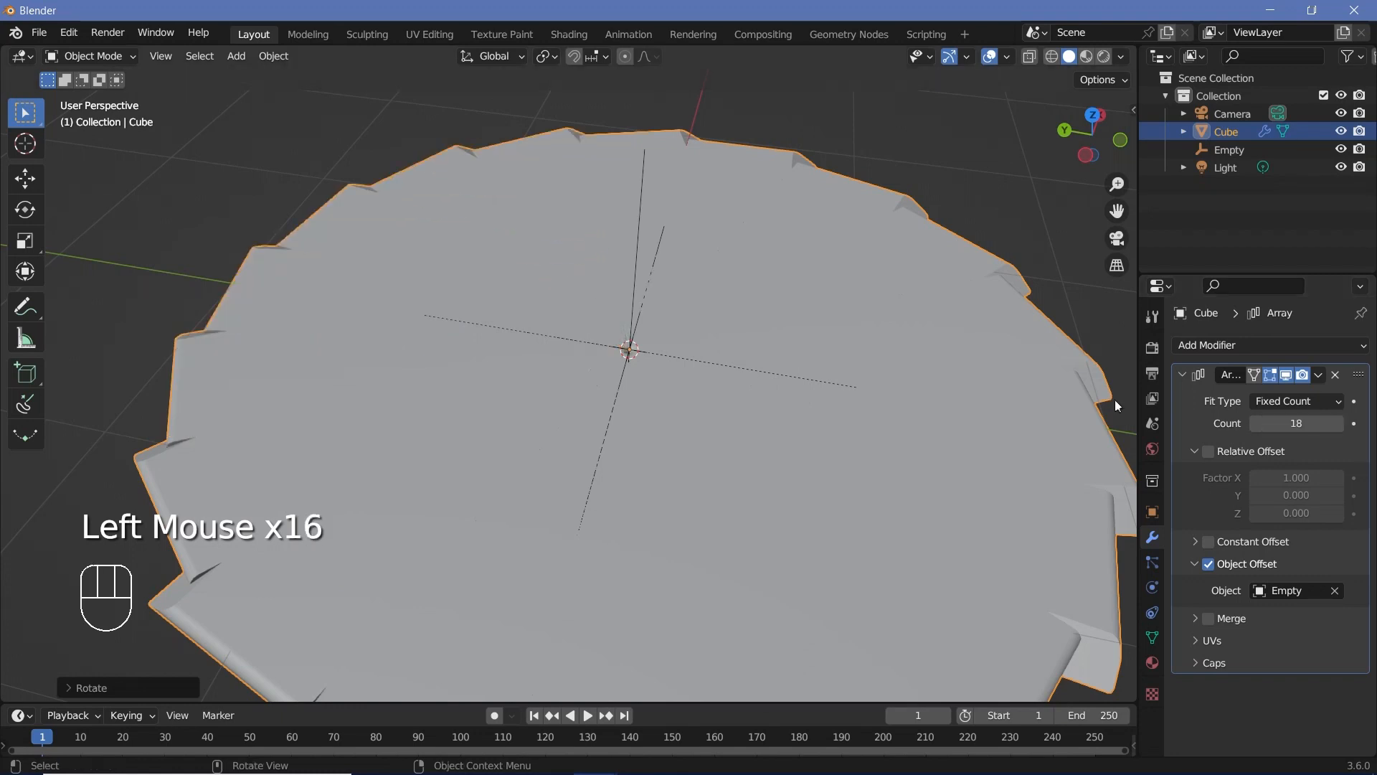
Step: Rotate the slab's mesh about -28° around the global X axis in Edit Mode so the arrayed blades tilt
{"action": "scroll", "coordinate": [911, 316], "scroll_direction": "down", "scroll_amount": 3}
{"action": "middle_click_drag", "start_coordinate": [860, 319], "coordinate": [629, 267]}
{"action": "scroll", "coordinate": [629, 269], "scroll_direction": "up", "scroll_amount": 2}
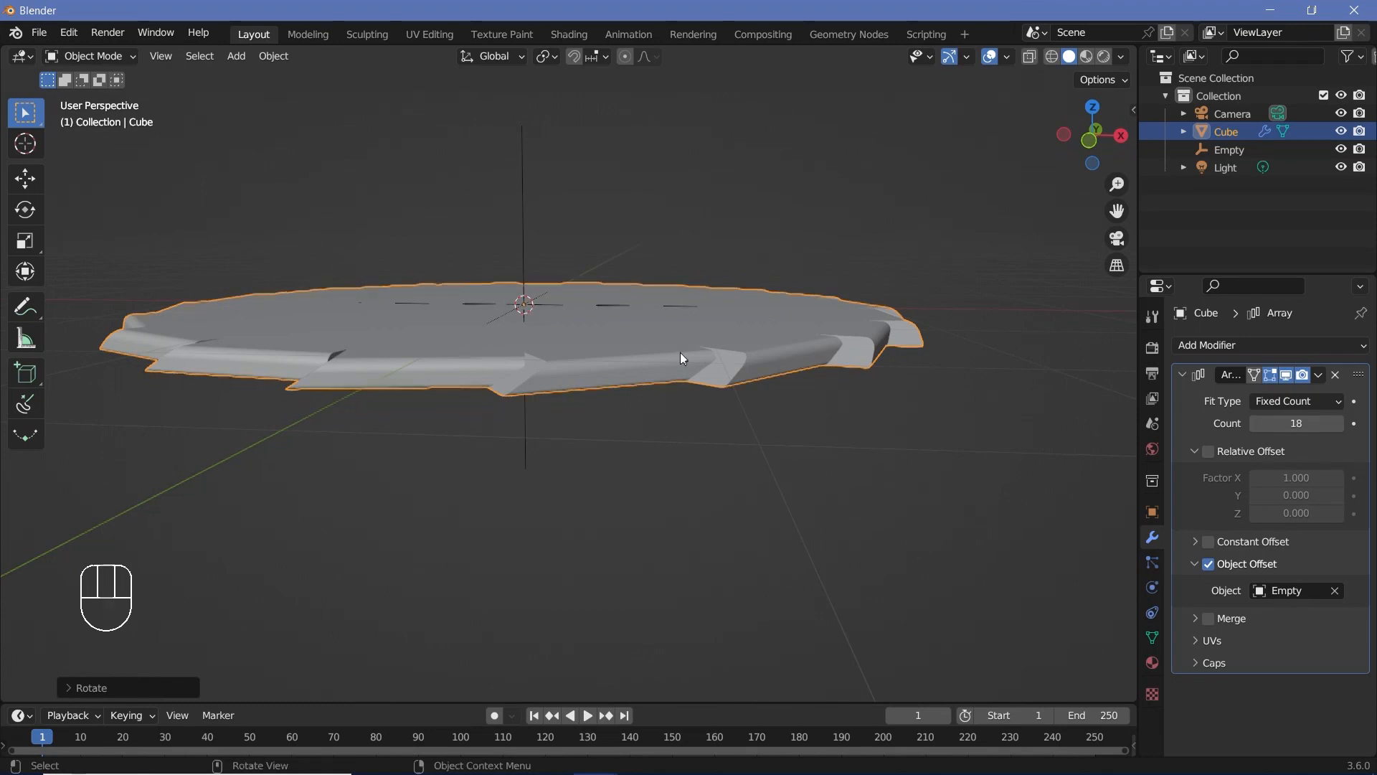
{"action": "middle_click_drag", "start_coordinate": [680, 352], "coordinate": [774, 467]}
{"action": "key", "text": "Tab"}
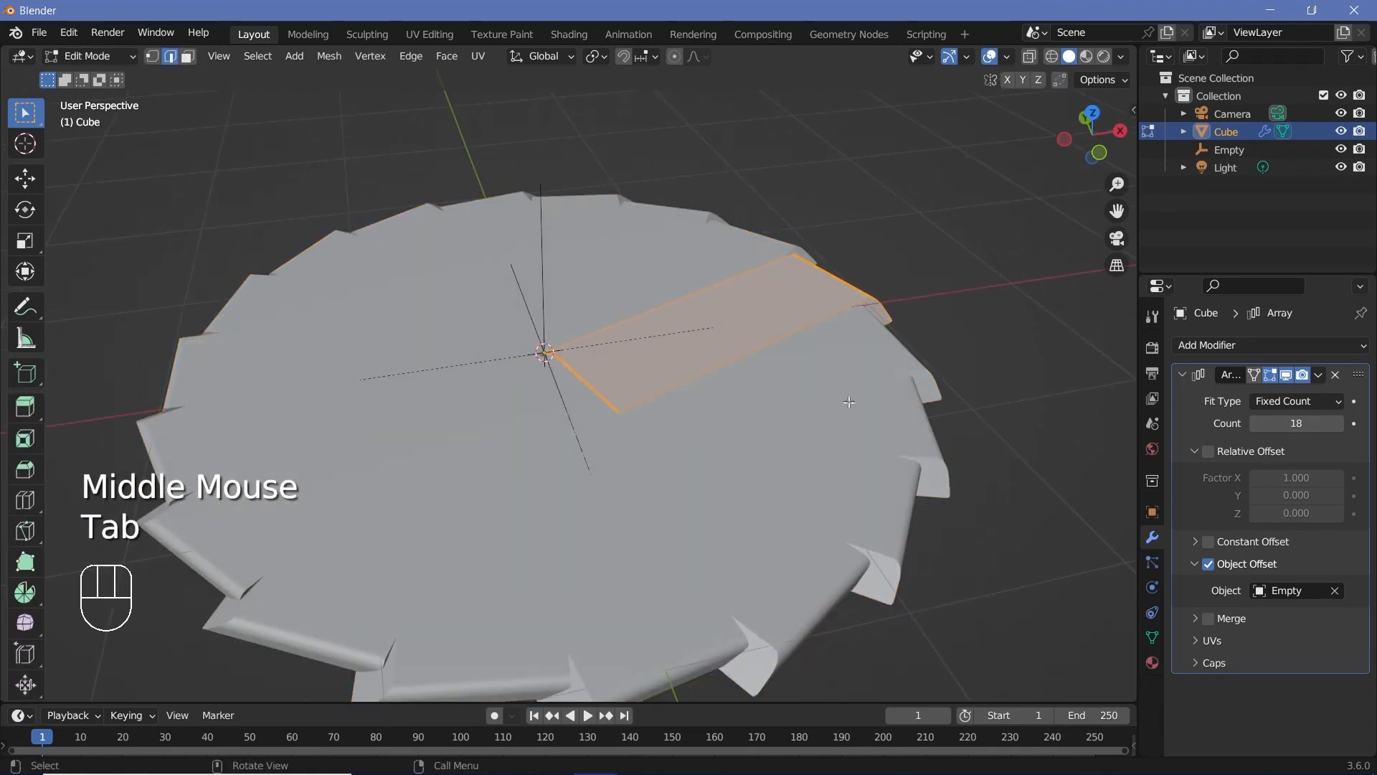
{"action": "key", "text": "r"}
{"action": "key", "text": "x"}
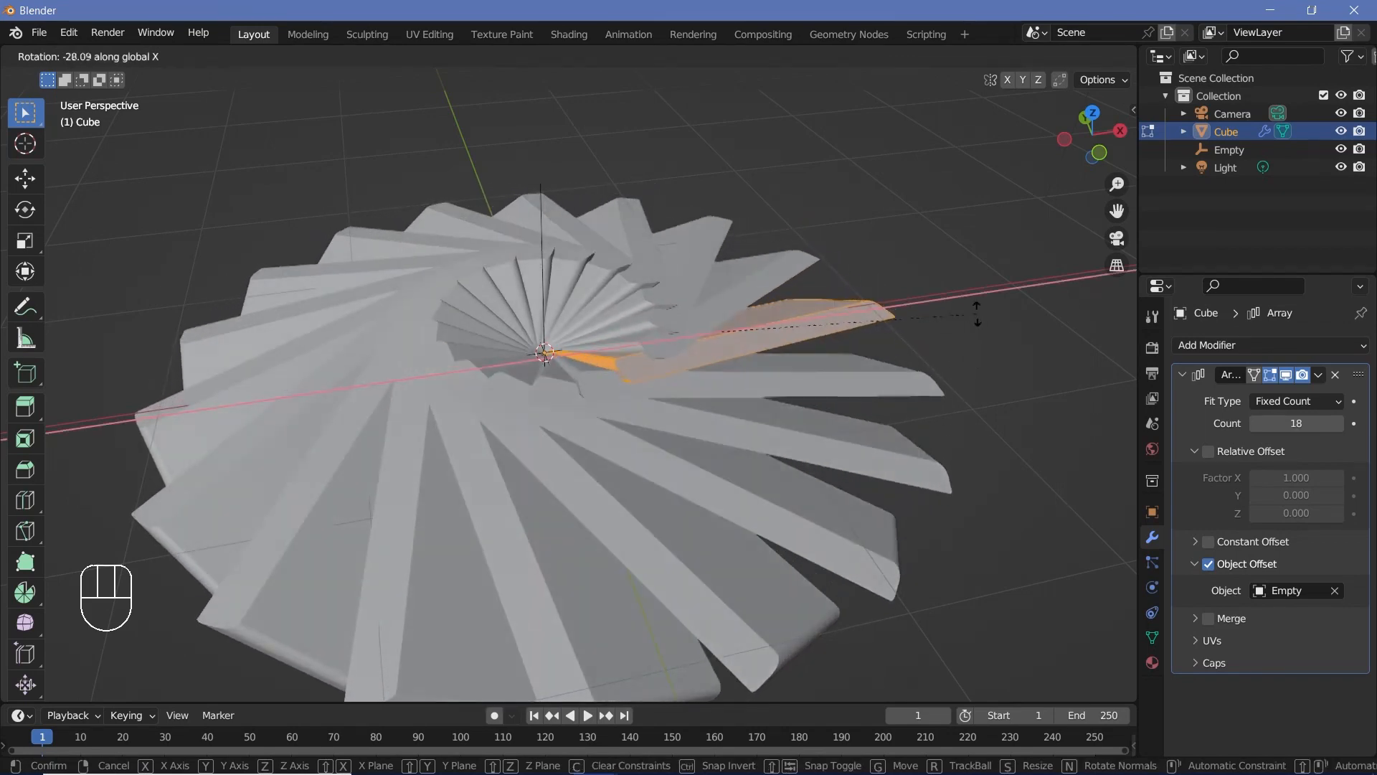
{"action": "left_click", "coordinate": [975, 309]}
{"action": "middle_click_drag", "start_coordinate": [976, 309], "coordinate": [875, 286]}
{"action": "scroll", "coordinate": [806, 342], "scroll_direction": "up", "scroll_amount": 4}
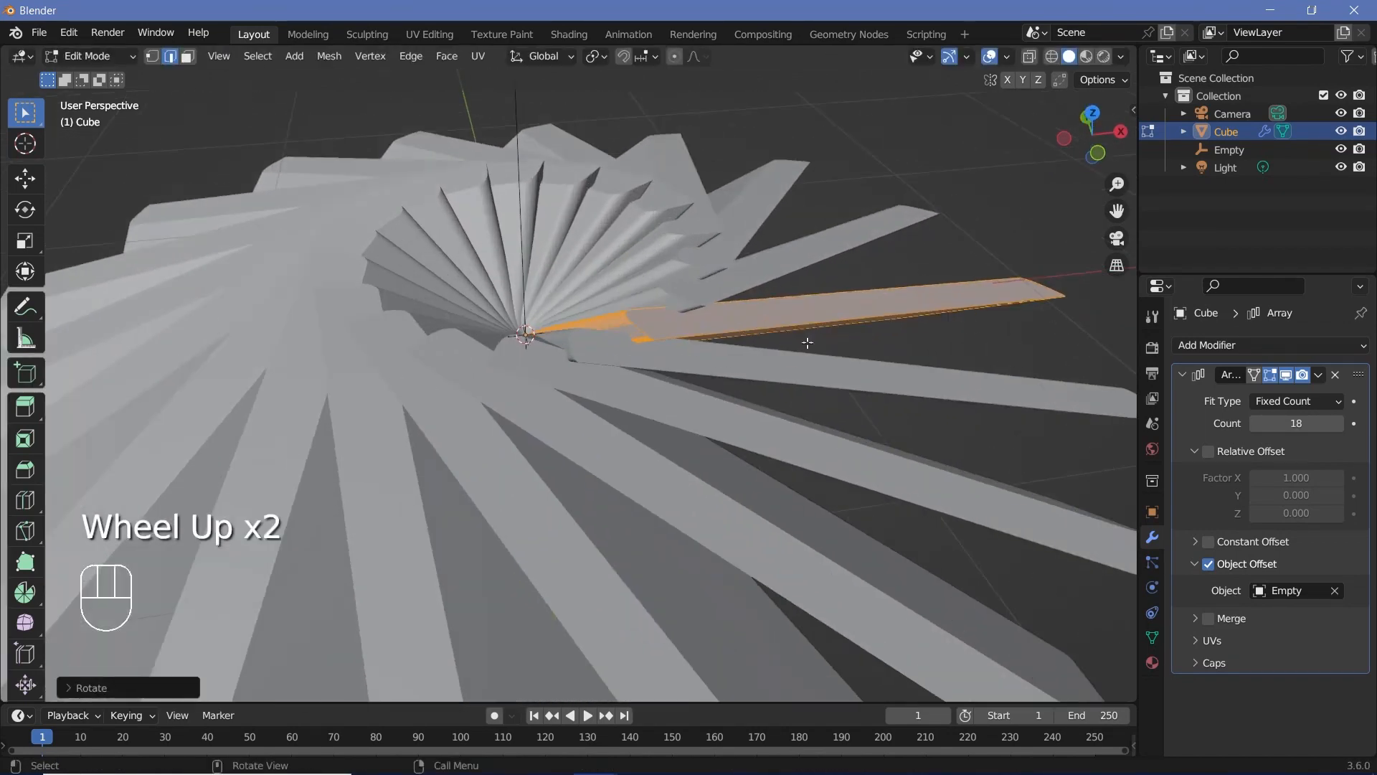
{"action": "scroll", "coordinate": [710, 313], "scroll_direction": "down", "scroll_amount": 3}
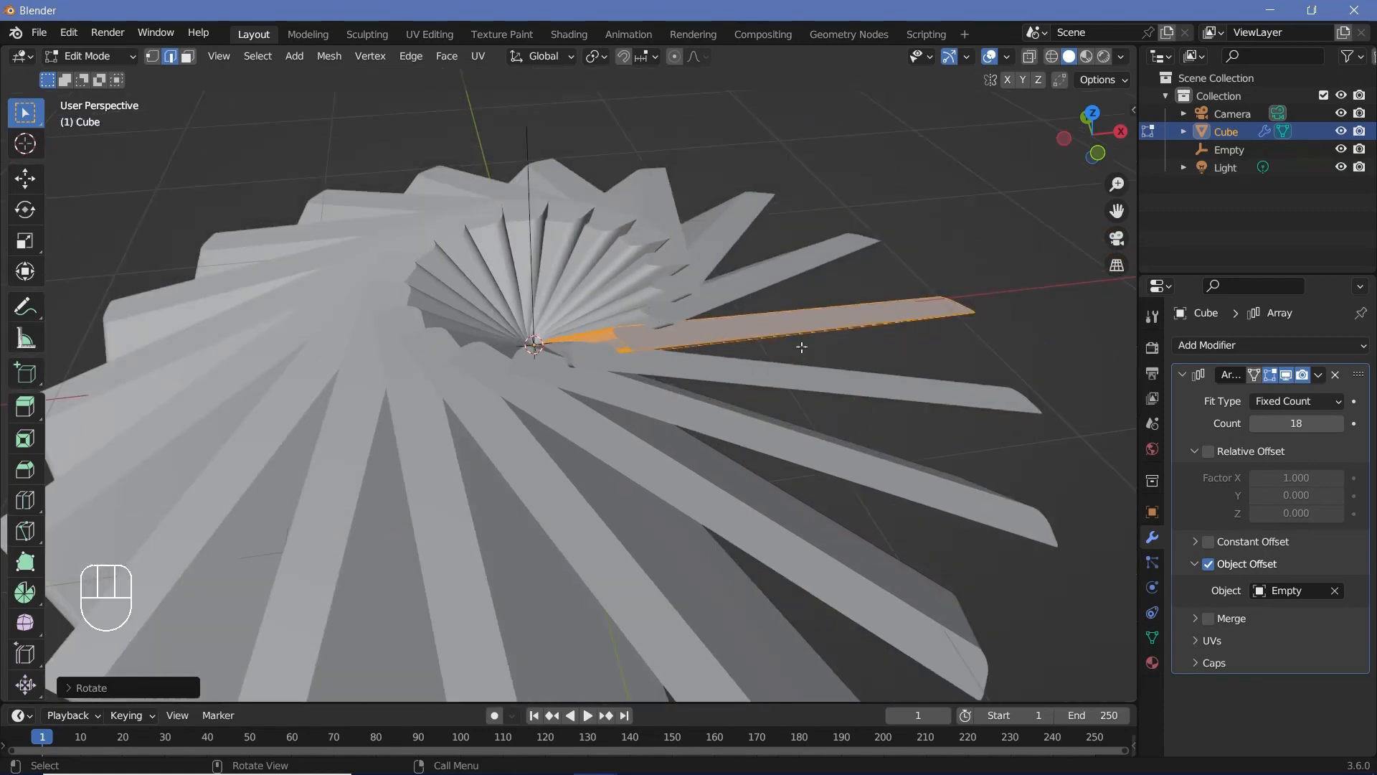
{"action": "middle_click_drag", "start_coordinate": [837, 339], "coordinate": [536, 340]}
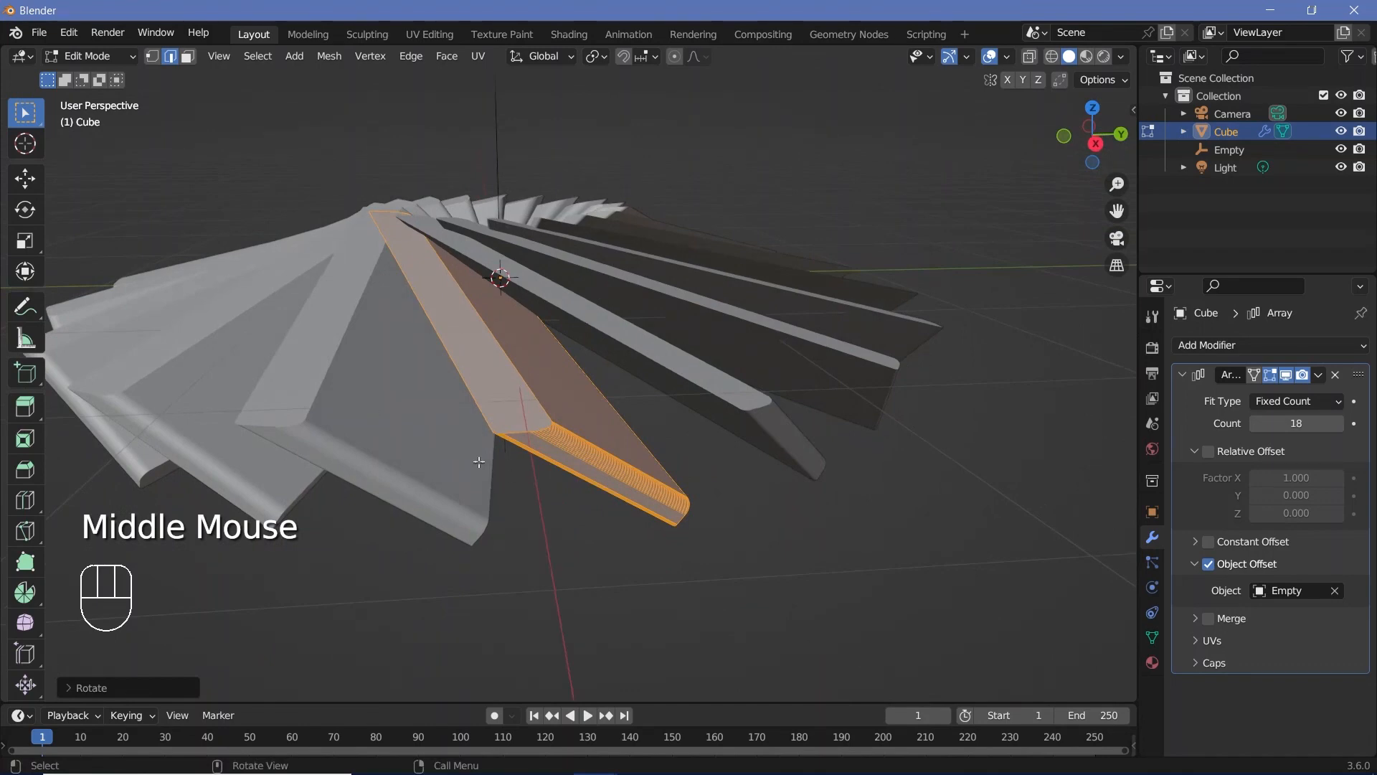
{"action": "key", "text": "s"}
{"action": "key", "text": "z"}
{"action": "key", "text": "z"}
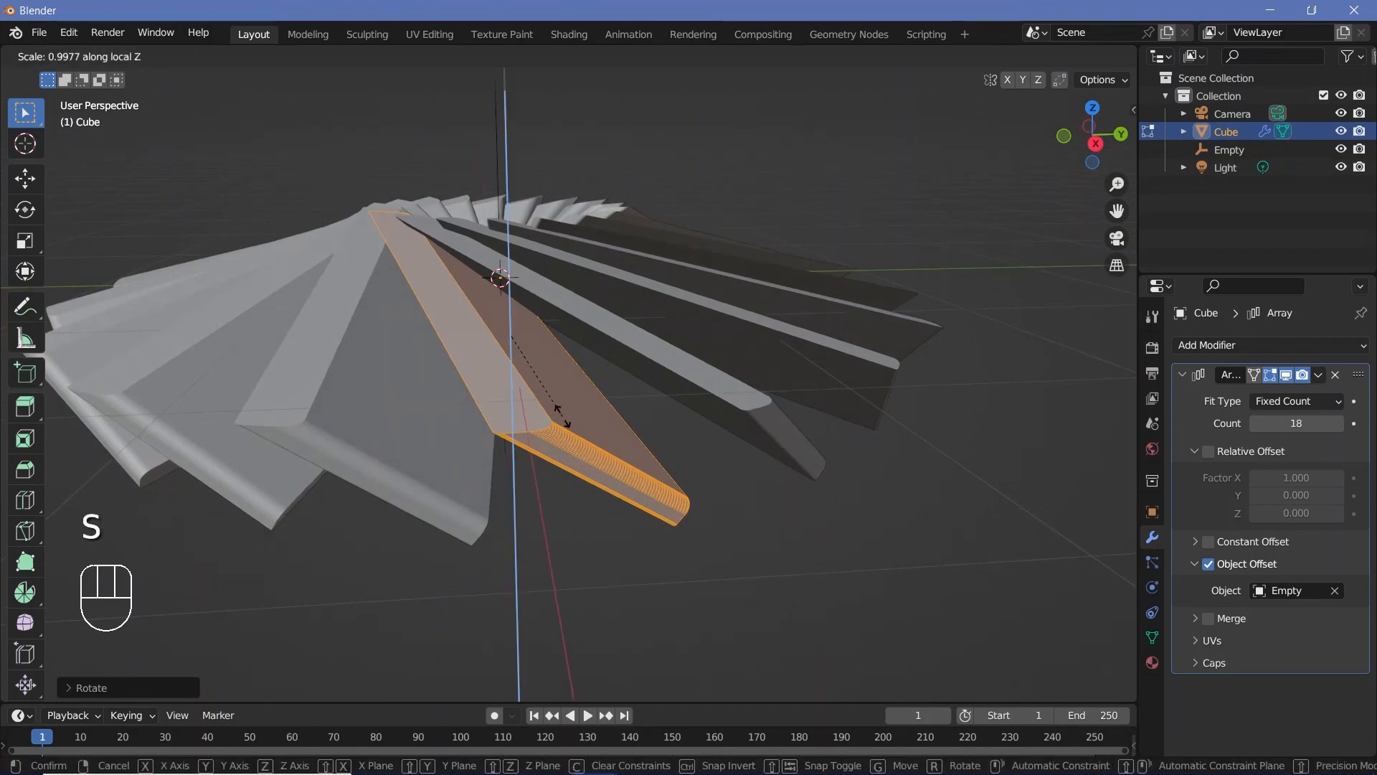
{"action": "key", "text": "z"}
{"action": "key", "text": "z"}
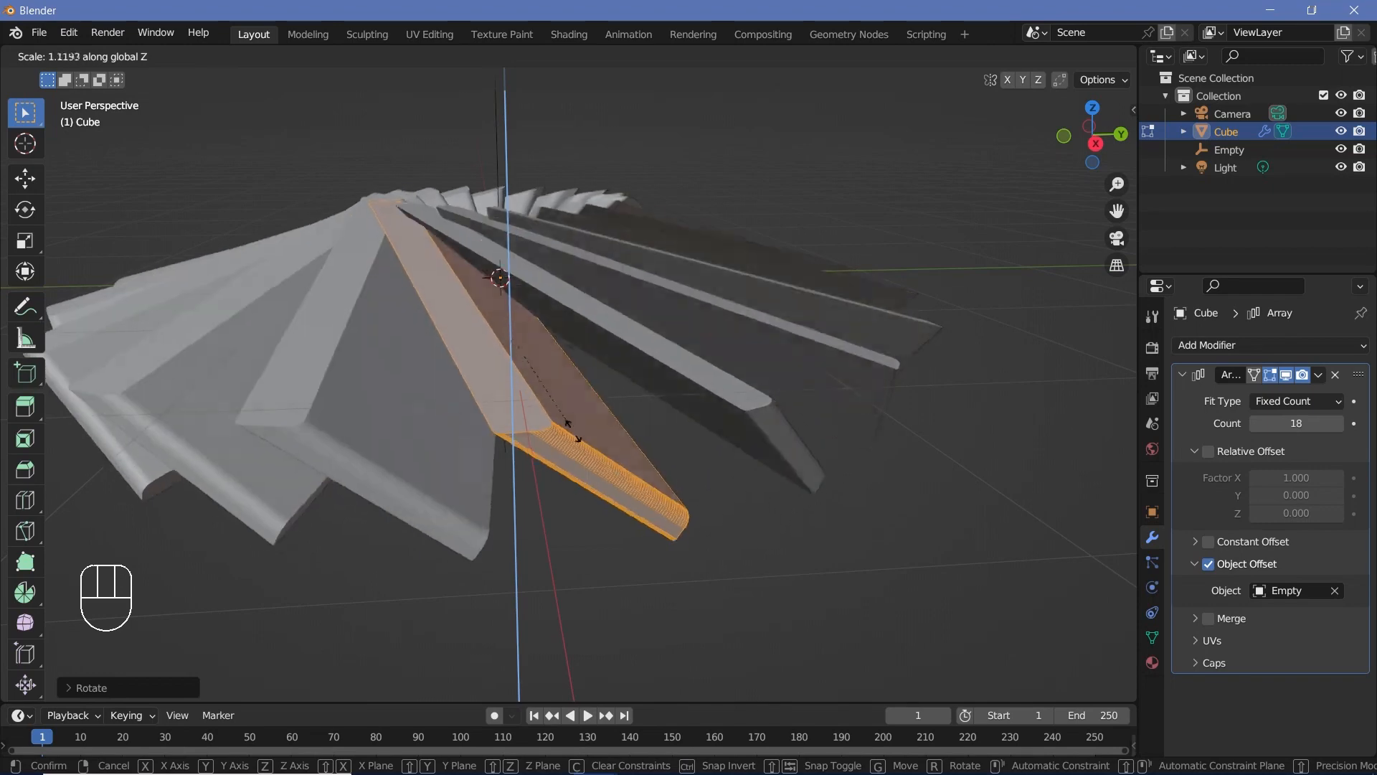
{"action": "key", "text": "Escape"}
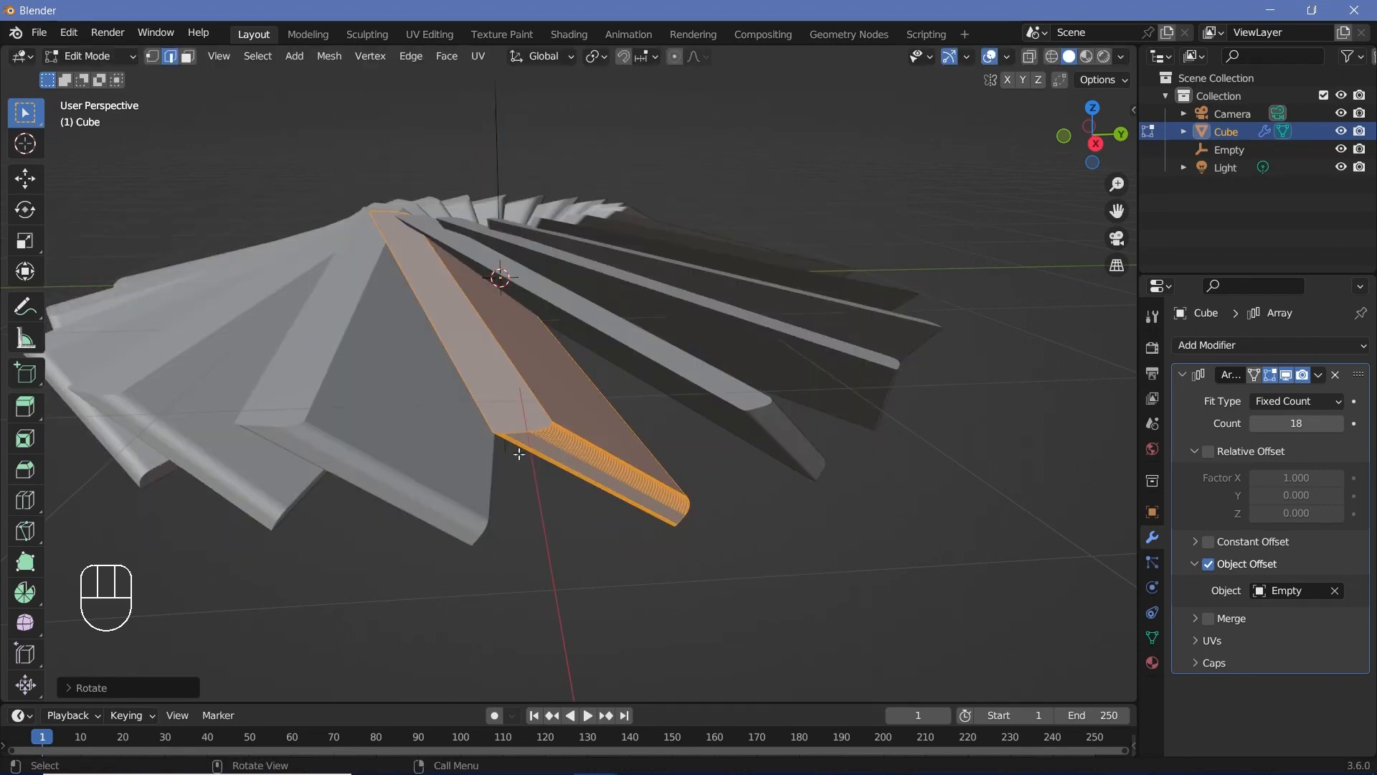
Step: Switch the transform orientation to Normal and thin the blade mesh to about 0.36 along its normal Z axis
{"action": "middle_click_drag", "start_coordinate": [519, 454], "coordinate": [669, 268]}
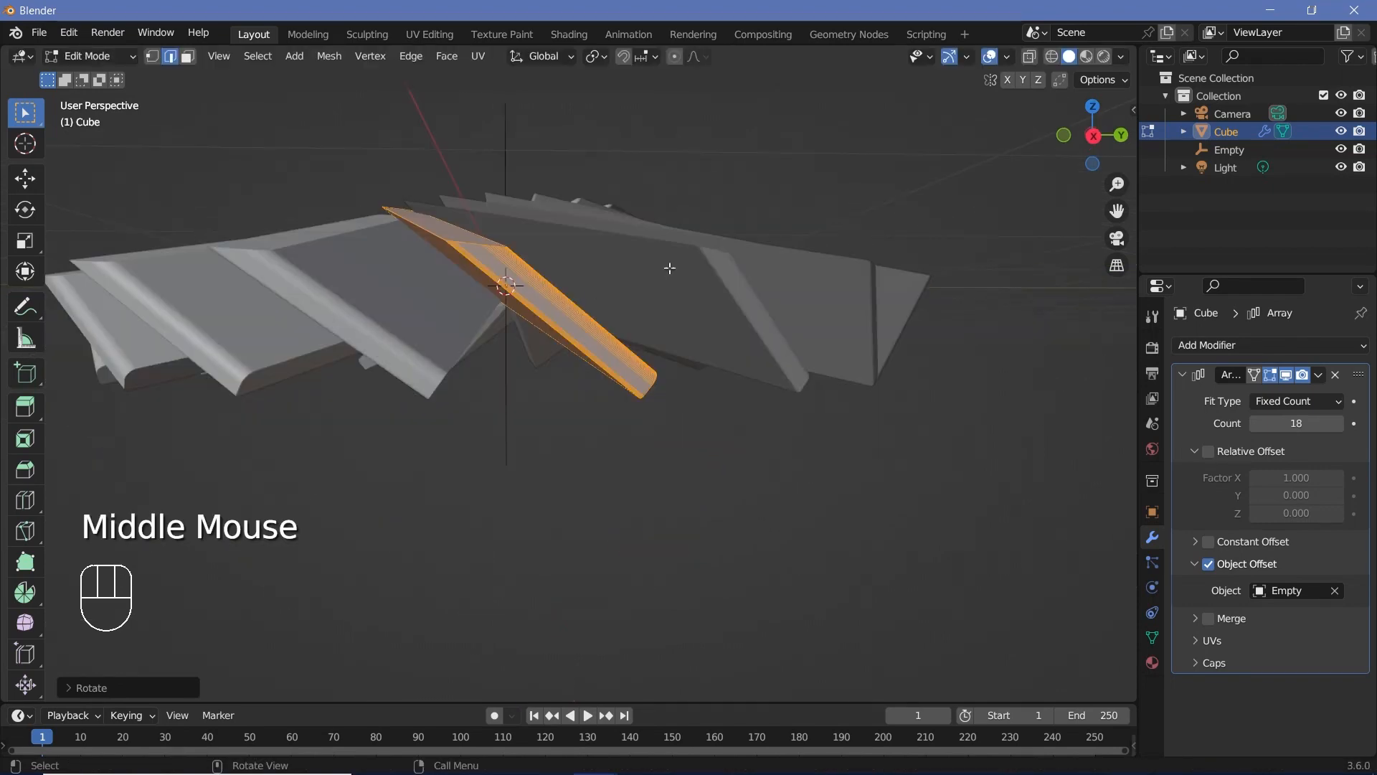
{"action": "left_click", "coordinate": [566, 57]}
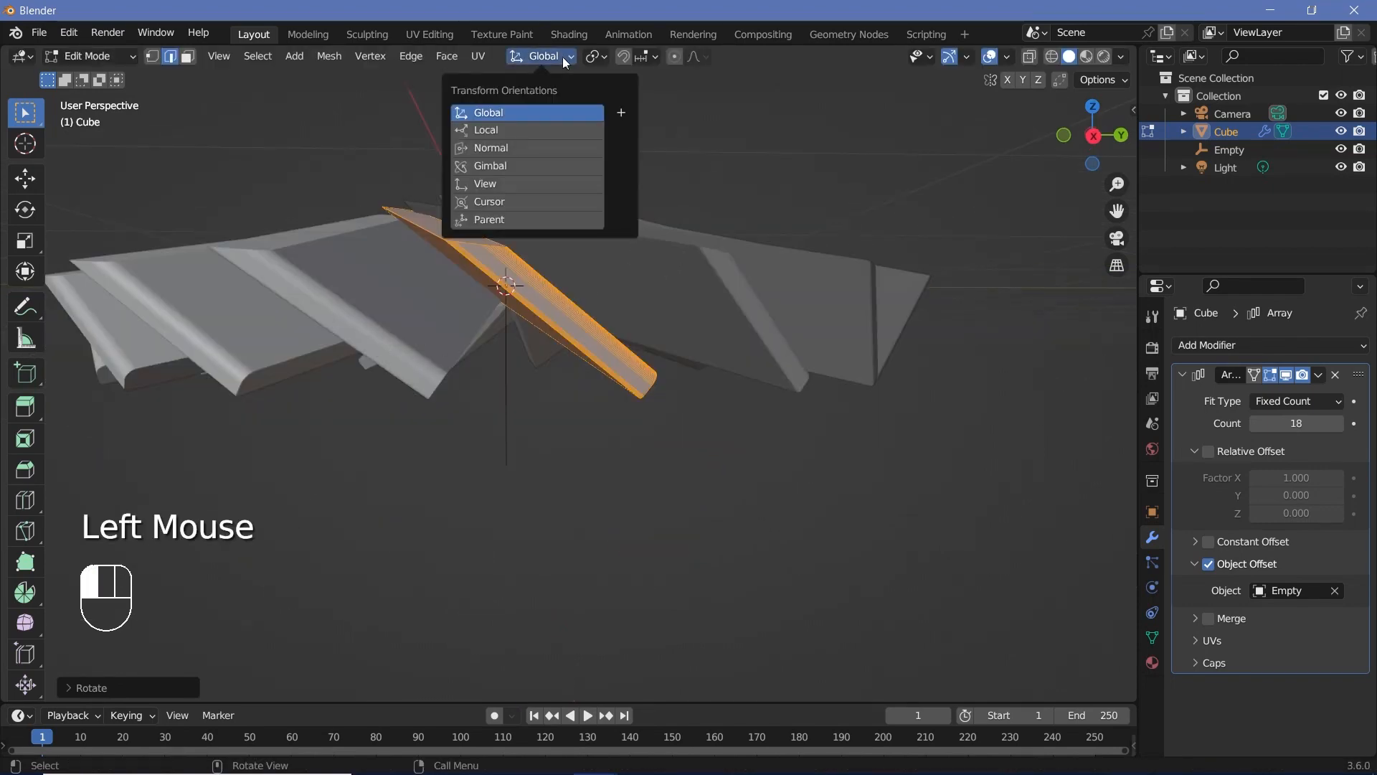
{"action": "left_click", "coordinate": [523, 147]}
{"action": "key", "text": "s"}
{"action": "key", "text": "z"}
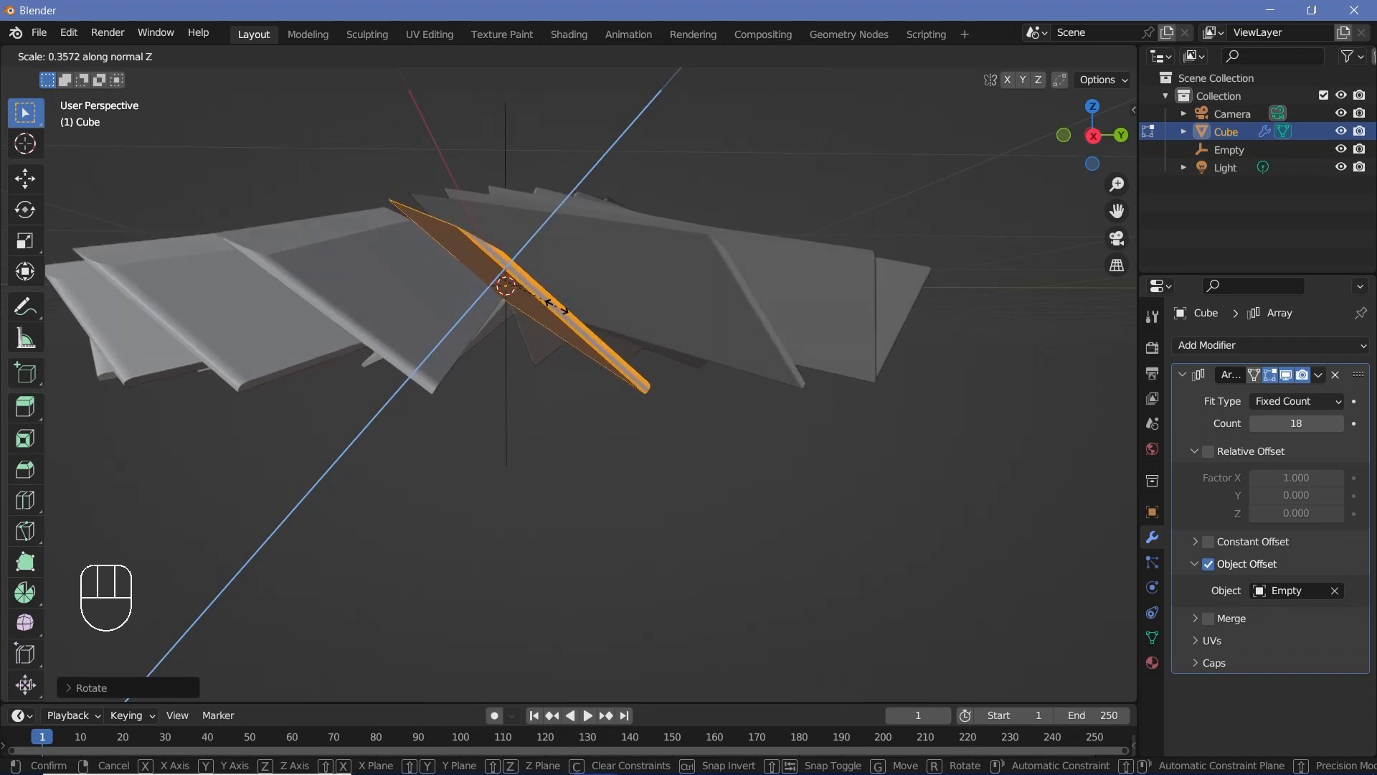
{"action": "left_click", "coordinate": [548, 300]}
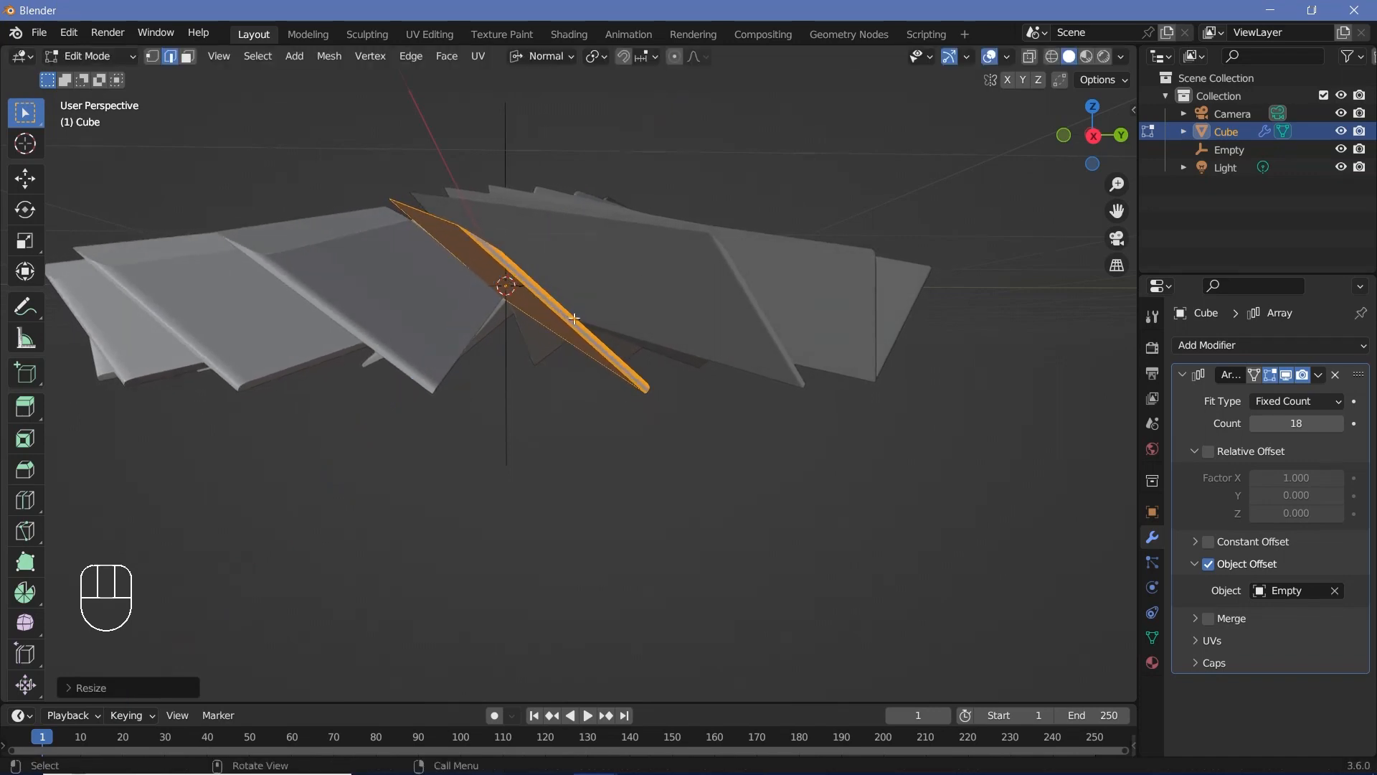
Step: Scale the blade mesh along its normal Y axis to adjust its width
{"action": "middle_click_drag", "start_coordinate": [549, 300], "coordinate": [564, 132]}
{"action": "key", "text": "s"}
{"action": "key", "text": "y"}
{"action": "left_click", "coordinate": [832, 425]}
Step: Set the transform orientation to Global and rotate the blade mesh about the Y axis
{"action": "left_click", "coordinate": [537, 59]}
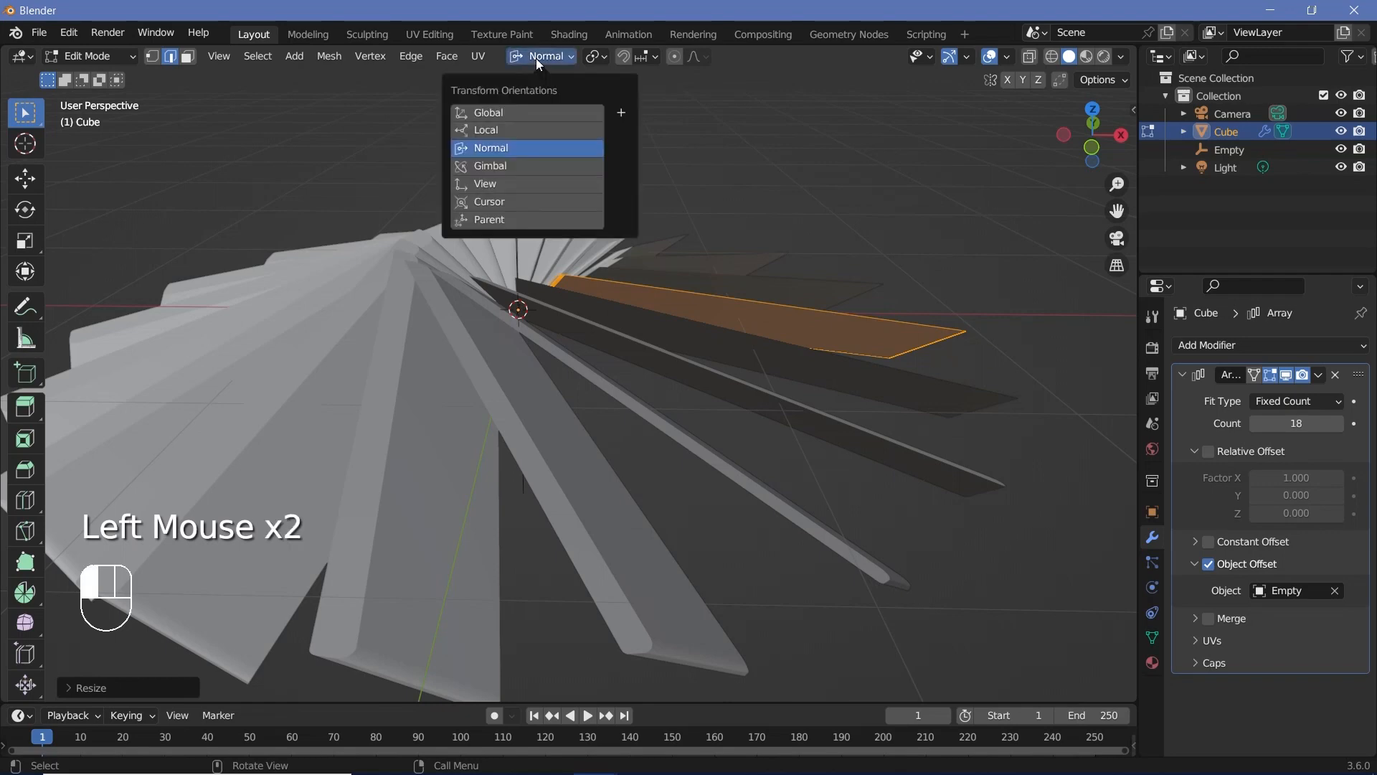
{"action": "left_click", "coordinate": [524, 114]}
{"action": "key", "text": "r"}
{"action": "key", "text": "y"}
{"action": "left_click", "coordinate": [897, 411]}
Step: Shorten the blade mesh along the global X axis to widen the opening at the ring's centre
{"action": "middle_click_drag", "start_coordinate": [718, 341], "coordinate": [661, 516]}
{"action": "scroll", "coordinate": [682, 366], "scroll_direction": "down", "scroll_amount": 2}
{"action": "scroll", "coordinate": [661, 515], "scroll_direction": "up", "scroll_amount": 1}
{"action": "scroll", "coordinate": [661, 515], "scroll_direction": "up", "scroll_amount": 1}
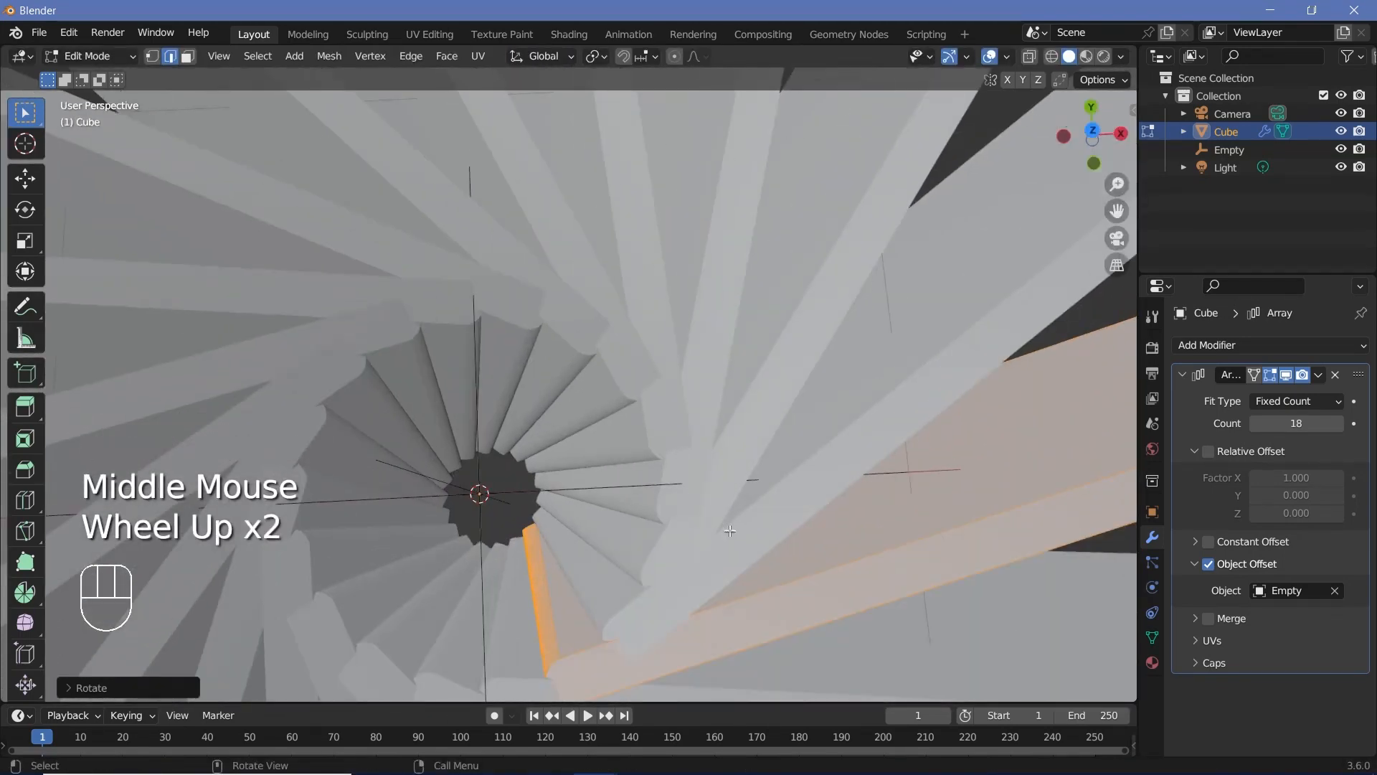
{"action": "scroll", "coordinate": [721, 516], "scroll_direction": "down", "scroll_amount": 1}
{"action": "key", "text": "s"}
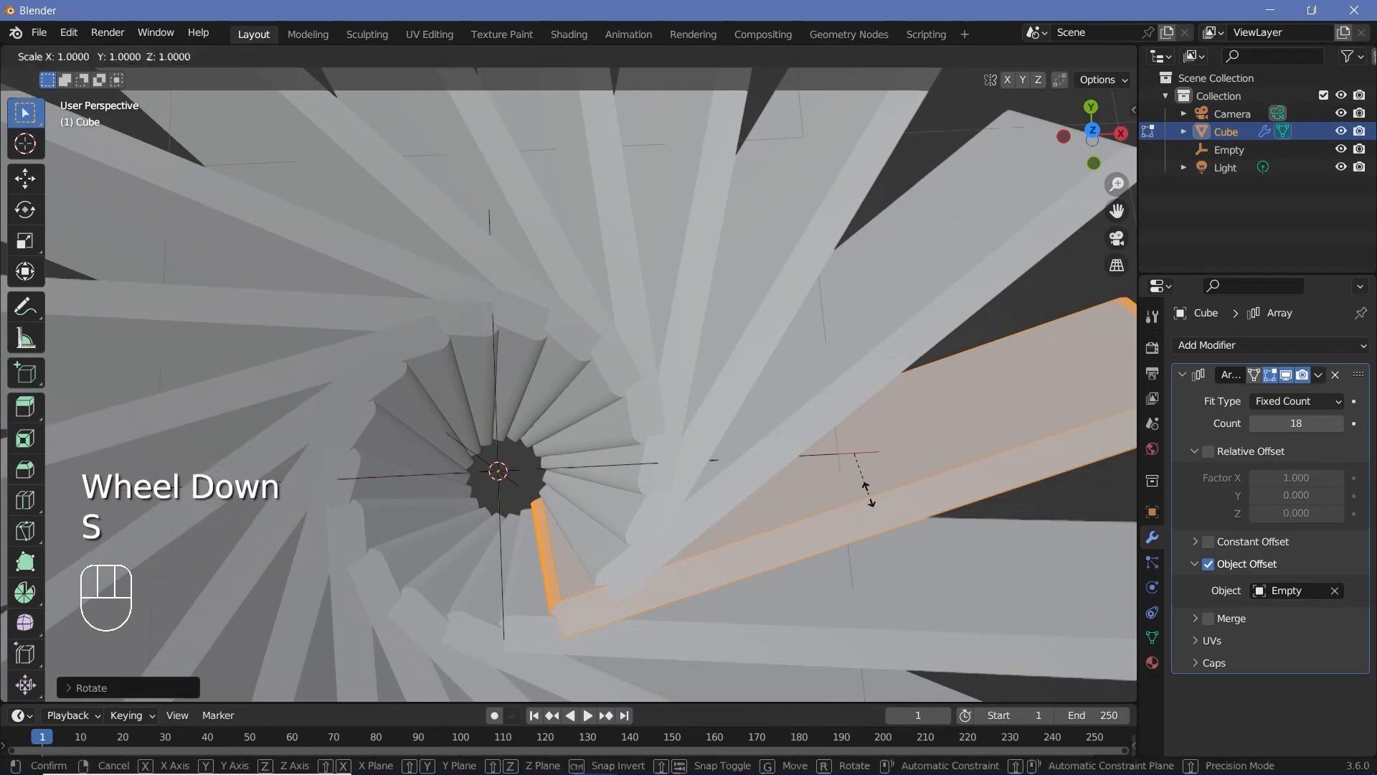
{"action": "key", "text": "x"}
{"action": "left_click", "coordinate": [890, 463]}
Step: Lengthen the blade mesh by a factor of about 1.32 along its normal X axis, using the Normal orientation
{"action": "middle_click_drag", "start_coordinate": [889, 463], "coordinate": [703, 452]}
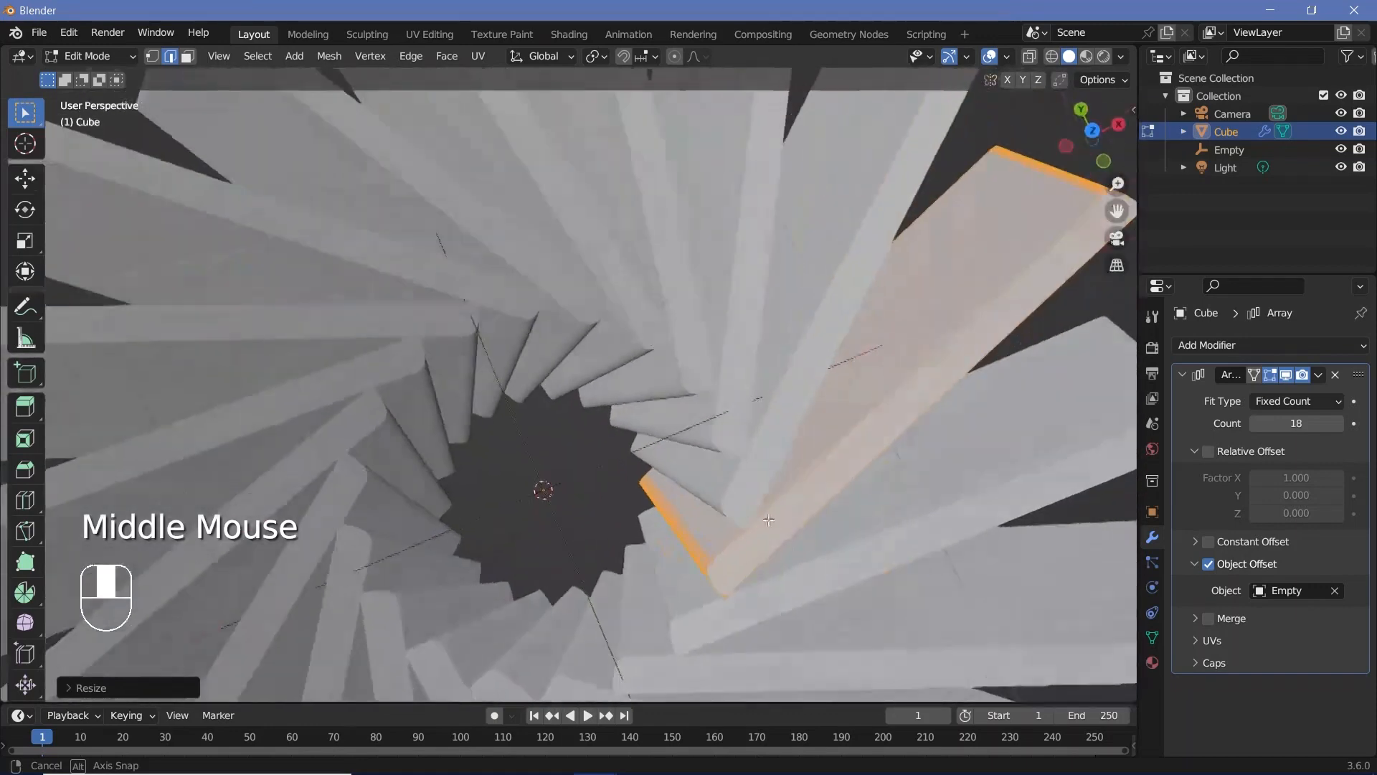
{"action": "scroll", "coordinate": [689, 449], "scroll_direction": "down", "scroll_amount": 2}
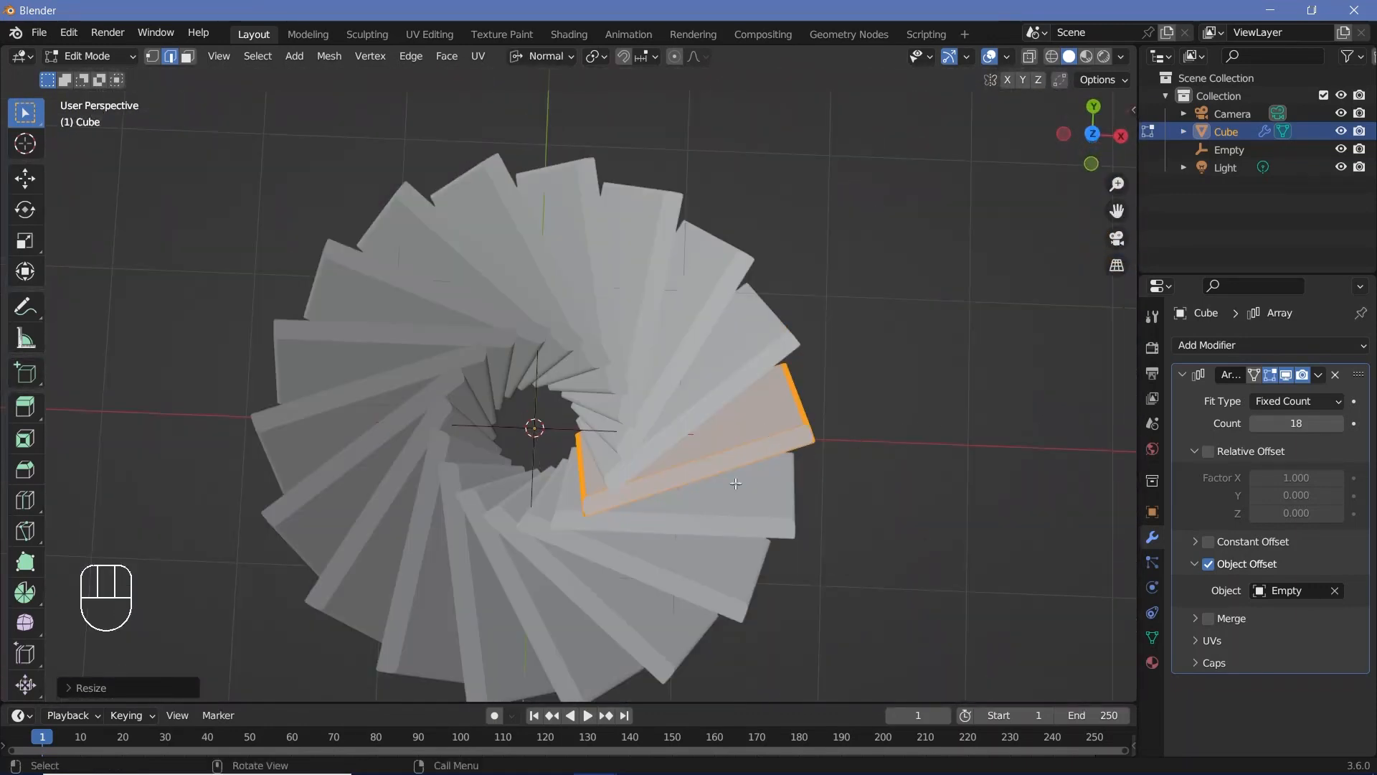
{"action": "left_click", "coordinate": [554, 57]}
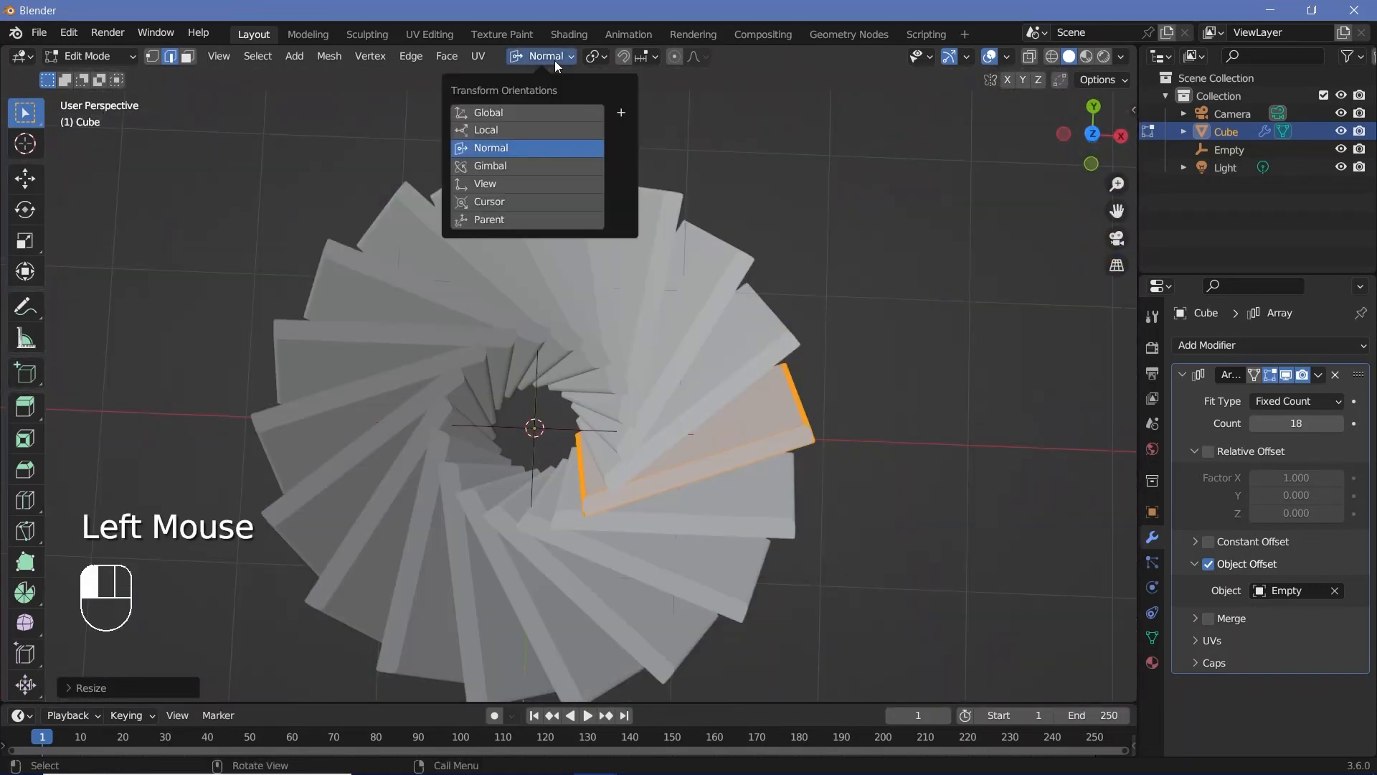
{"action": "key", "text": "s"}
{"action": "key", "text": "s"}
{"action": "key", "text": "x"}
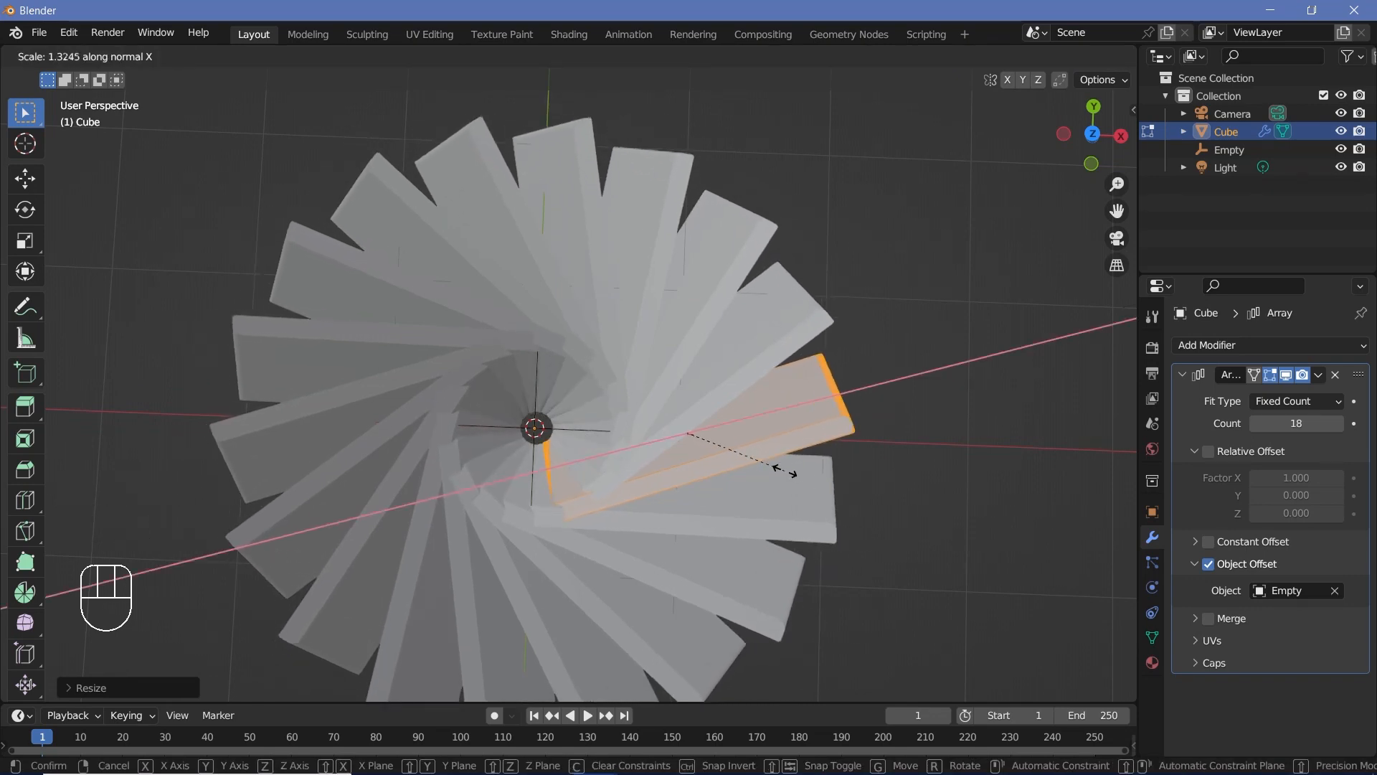
{"action": "left_click", "coordinate": [785, 470]}
Step: Move the blade mesh outward along its normal X axis and return to Object Mode
{"action": "key", "text": "g"}
{"action": "key", "text": "x"}
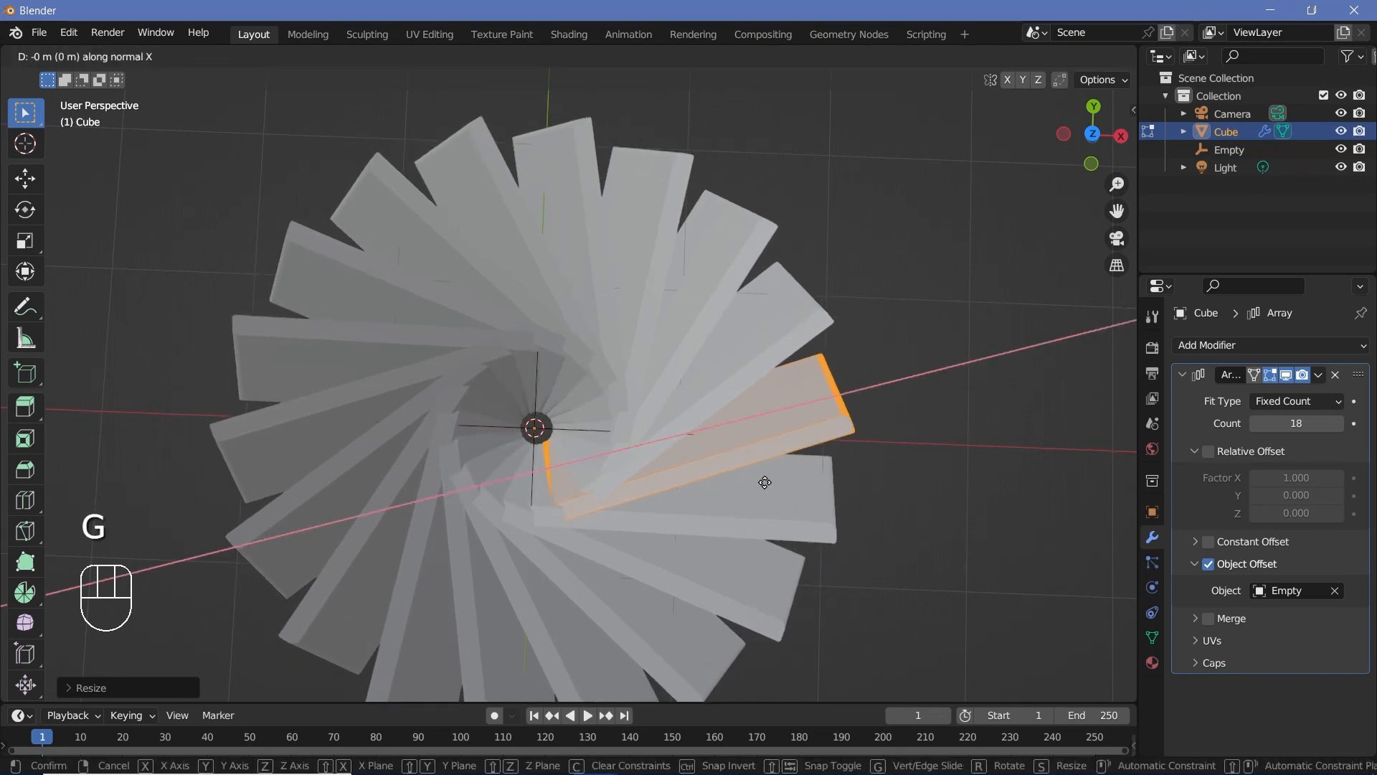
{"action": "left_click", "coordinate": [809, 493]}
{"action": "middle_click_drag", "start_coordinate": [772, 472], "coordinate": [674, 466]}
{"action": "key", "text": "Tab"}
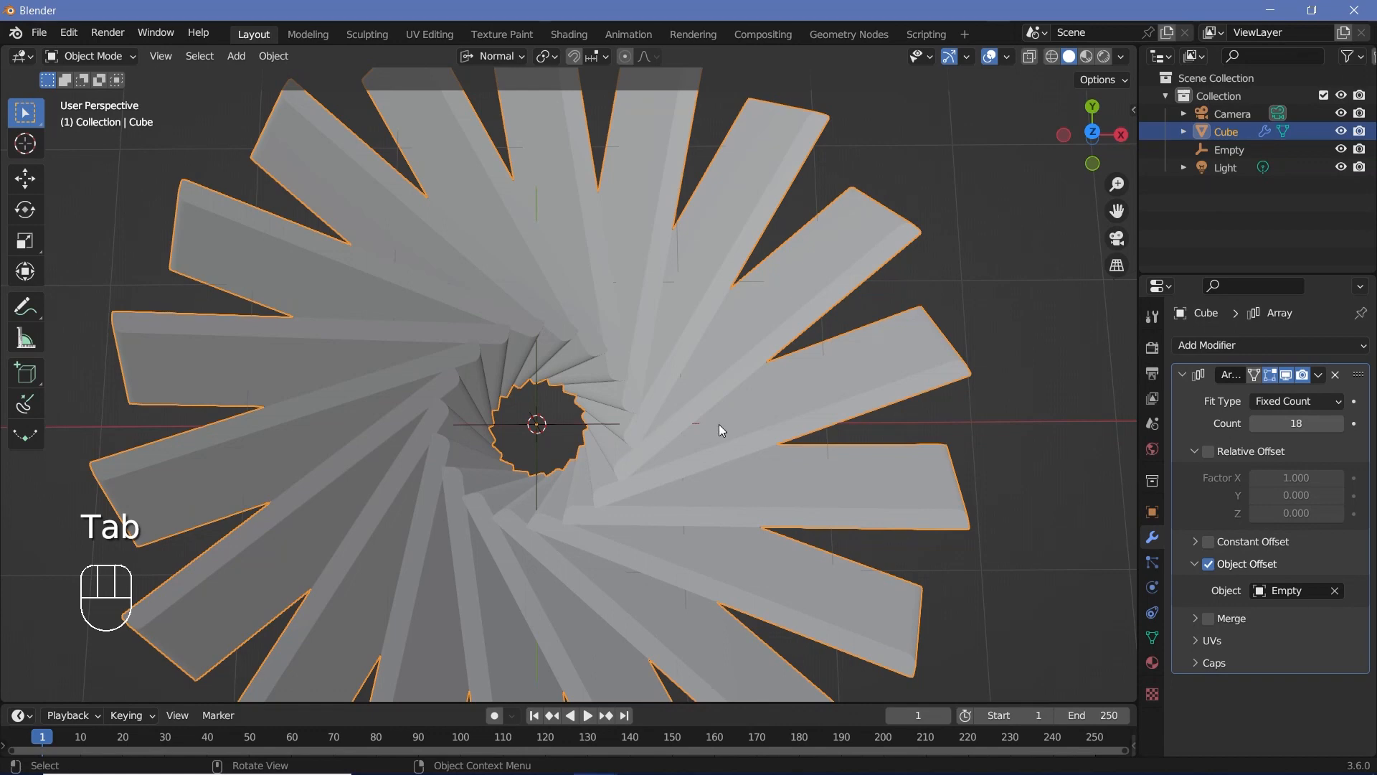
Step: Parent the blade ring to the central empty with the Object option
{"action": "scroll", "coordinate": [718, 426], "scroll_direction": "down", "scroll_amount": 2}
{"action": "left_click", "coordinate": [535, 442], "text": "shift"}
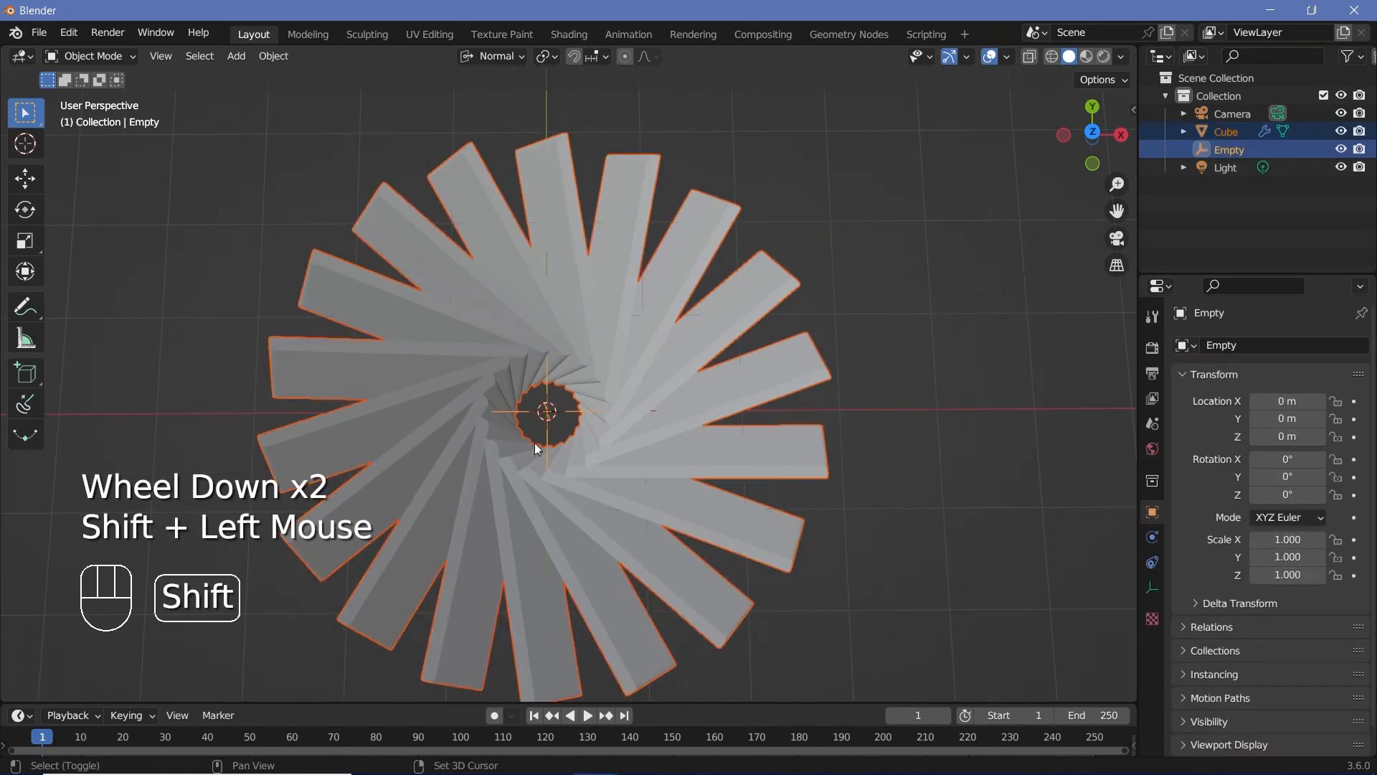
{"action": "key", "text": "ctrl+p"}
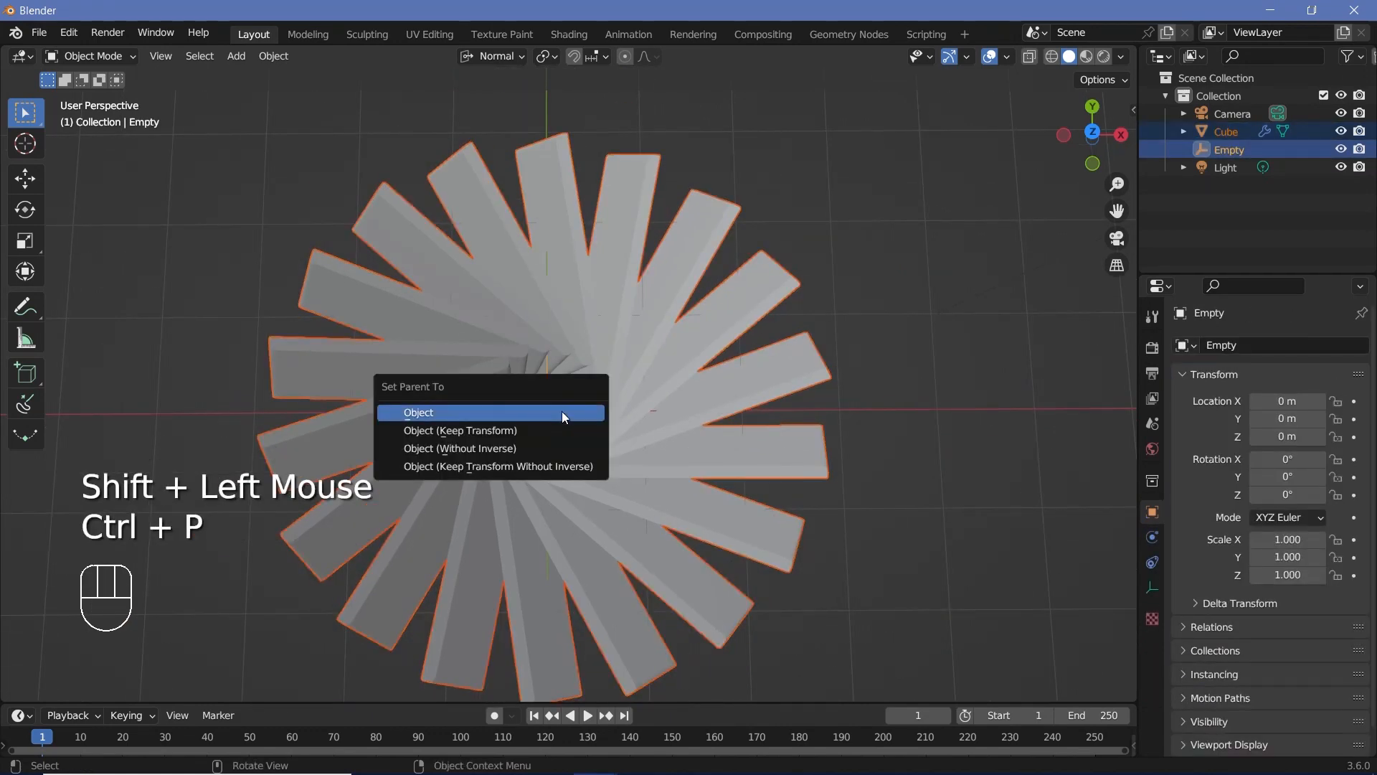
{"action": "left_click", "coordinate": [561, 412]}
Step: Try rotating only the empty about its normal Z axis to test whether the blade ring follows it
{"action": "left_click", "coordinate": [549, 410]}
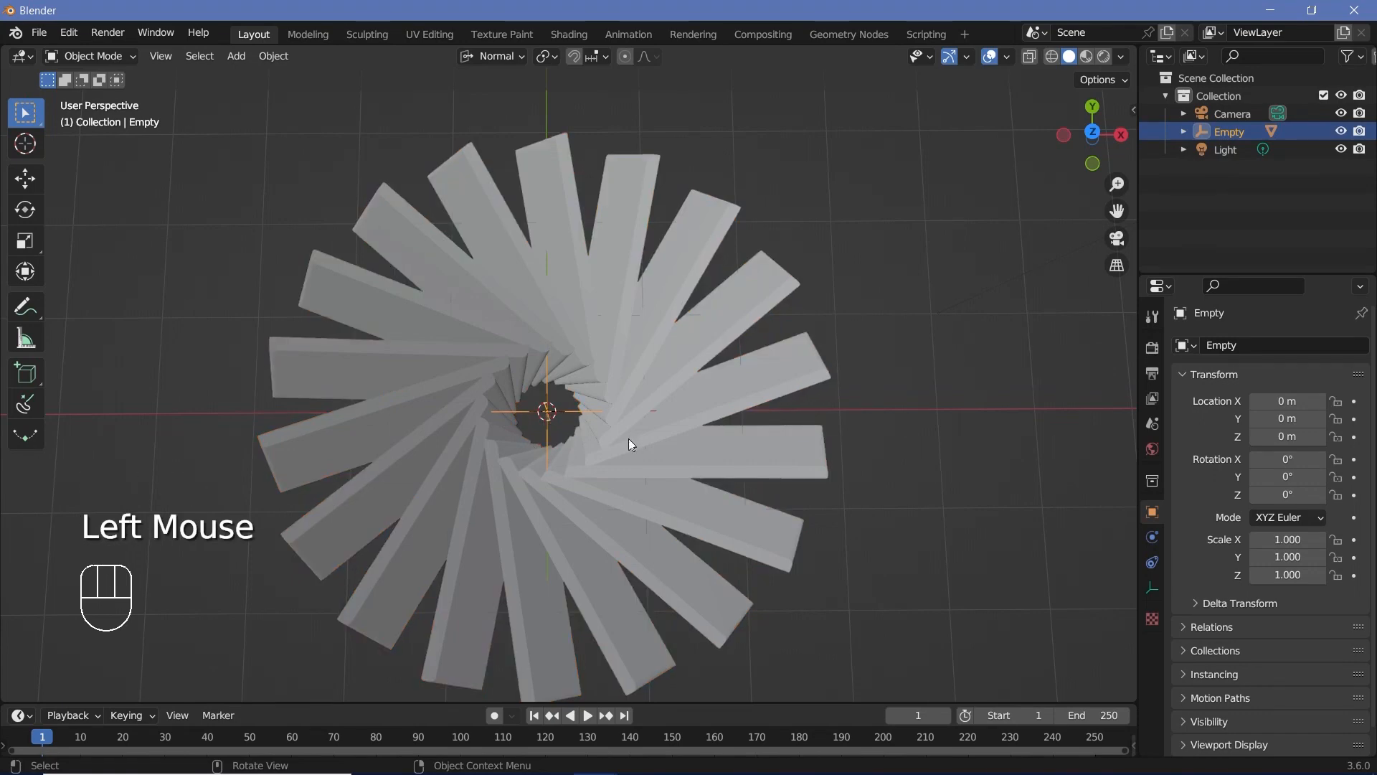
{"action": "key", "text": "r"}
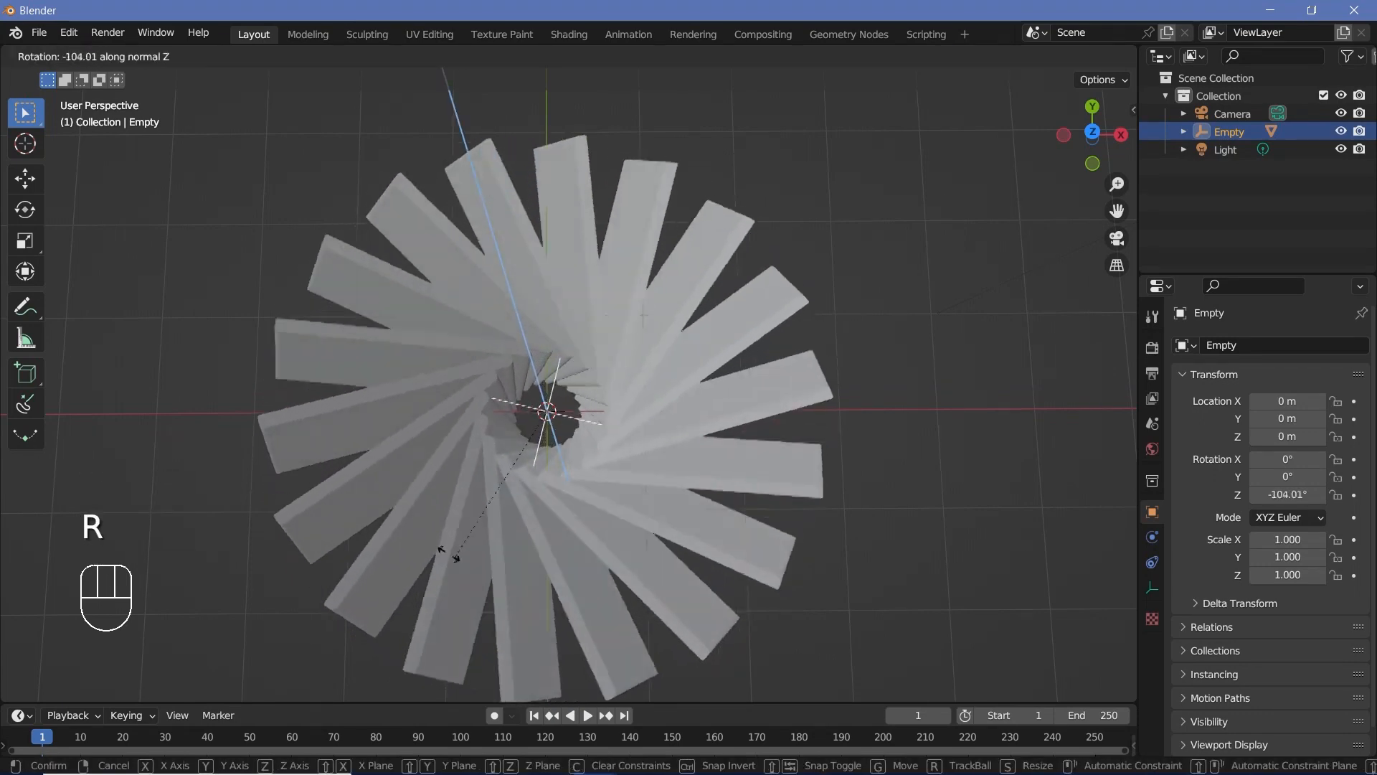
{"action": "right_click", "coordinate": [586, 482]}
Step: Add an ico sphere at the ring's centre with 6 subdivisions and a radius of 0.4 m
{"action": "scroll", "coordinate": [585, 482], "scroll_direction": "up", "scroll_amount": 3}
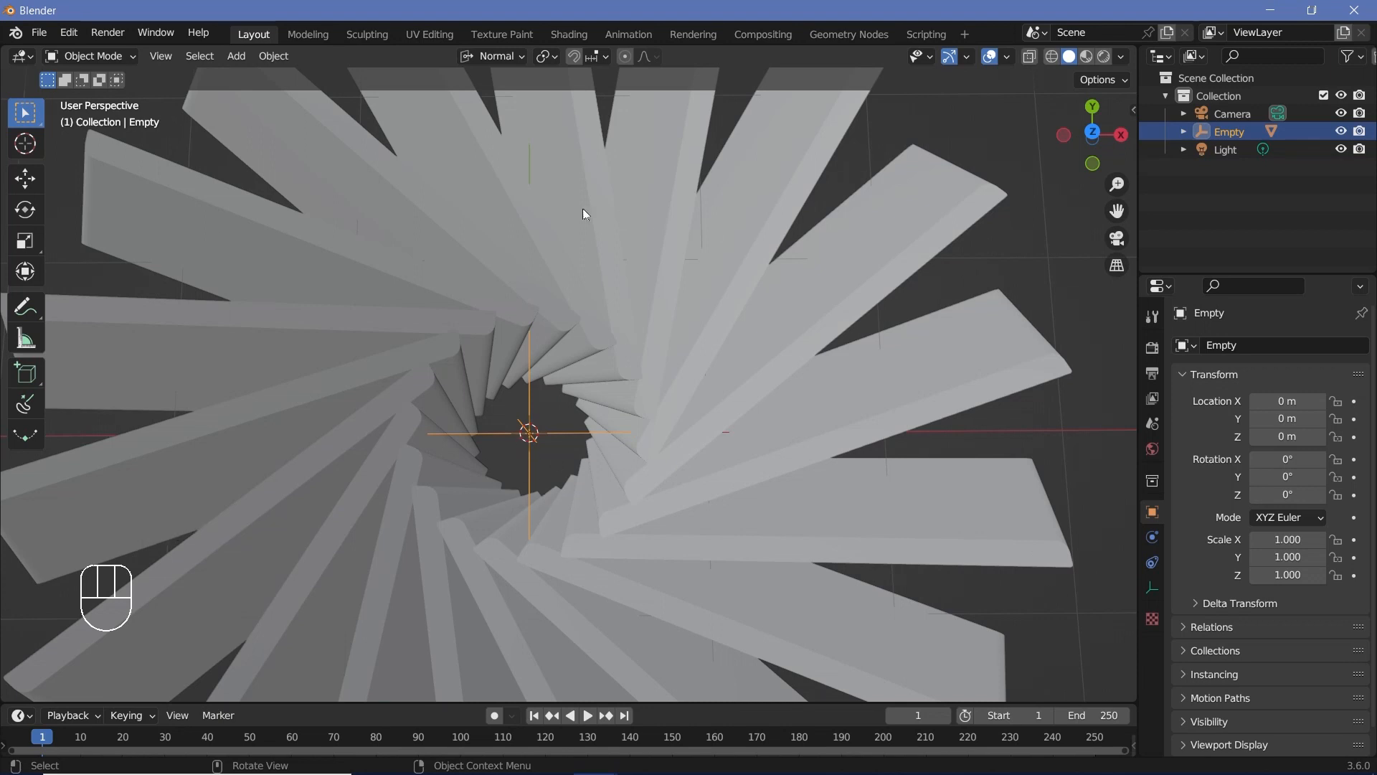
{"action": "key", "text": "shift+a"}
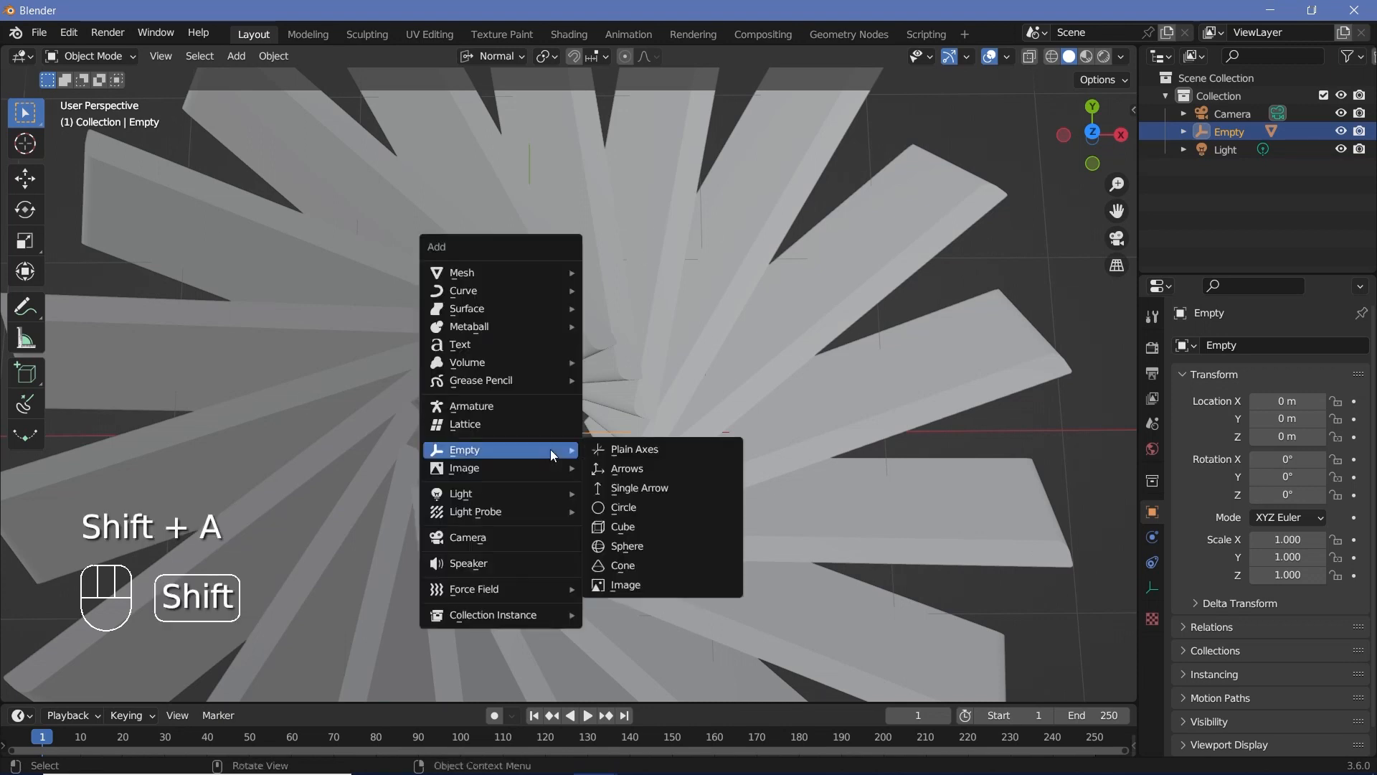
{"action": "mouse_move", "coordinate": [569, 278]}
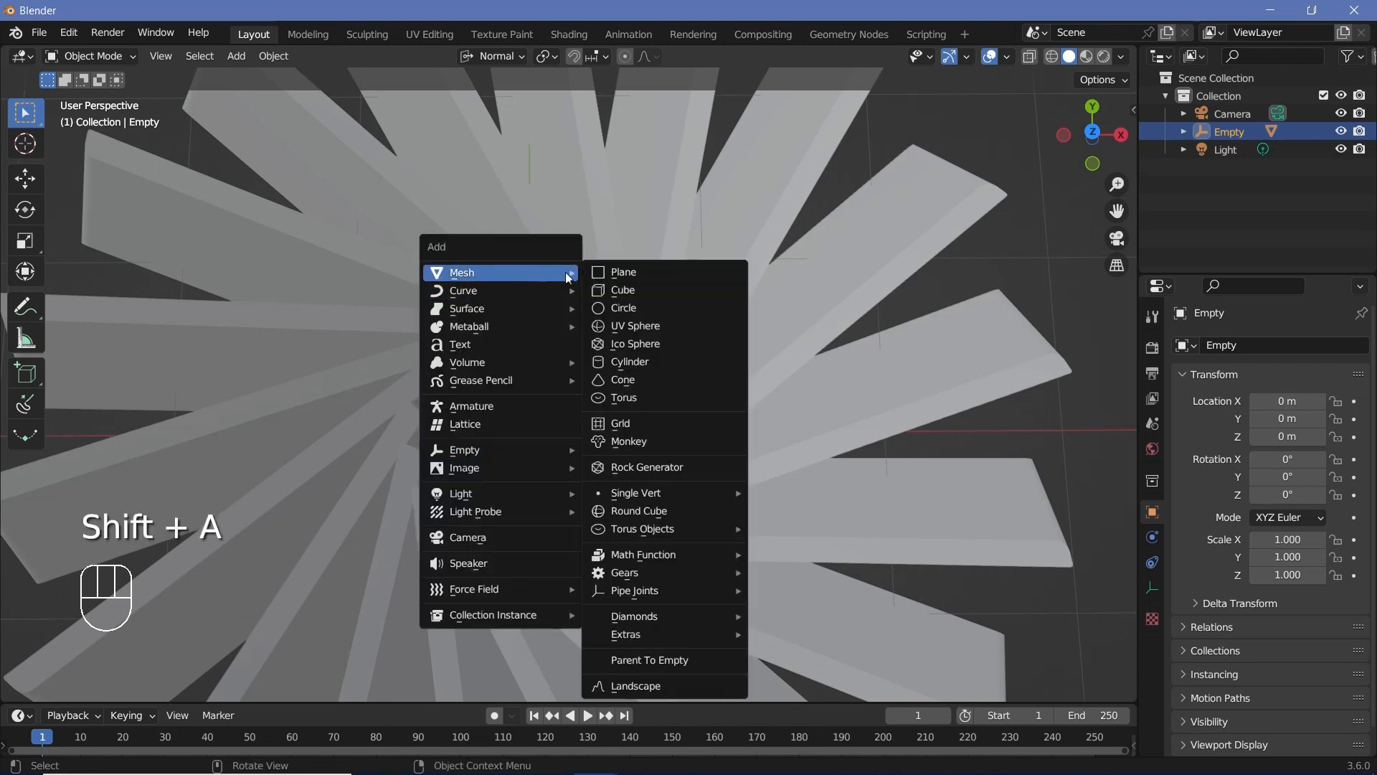
{"action": "left_click", "coordinate": [634, 343]}
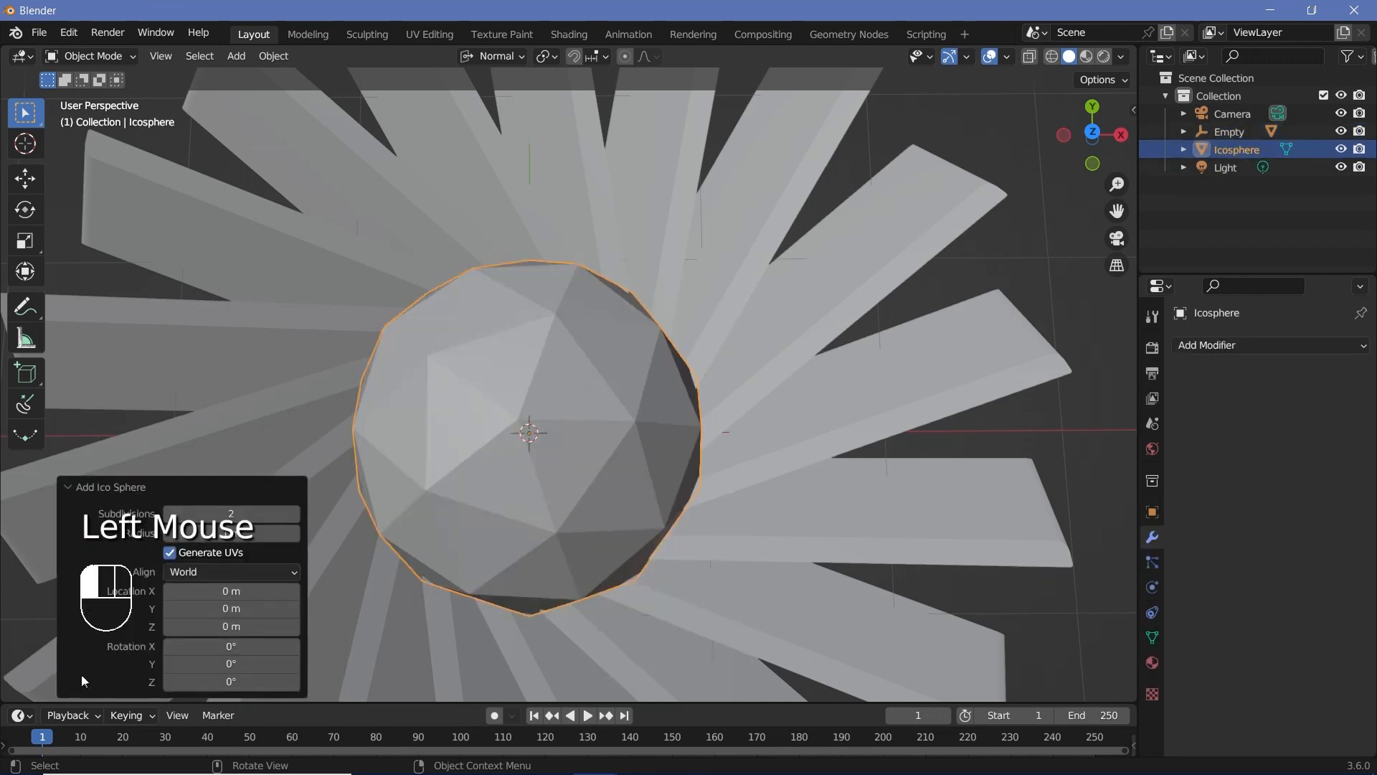
{"action": "double_click", "coordinate": [264, 514]}
{"action": "type", "text": "6"}
{"action": "key", "text": "Return"}
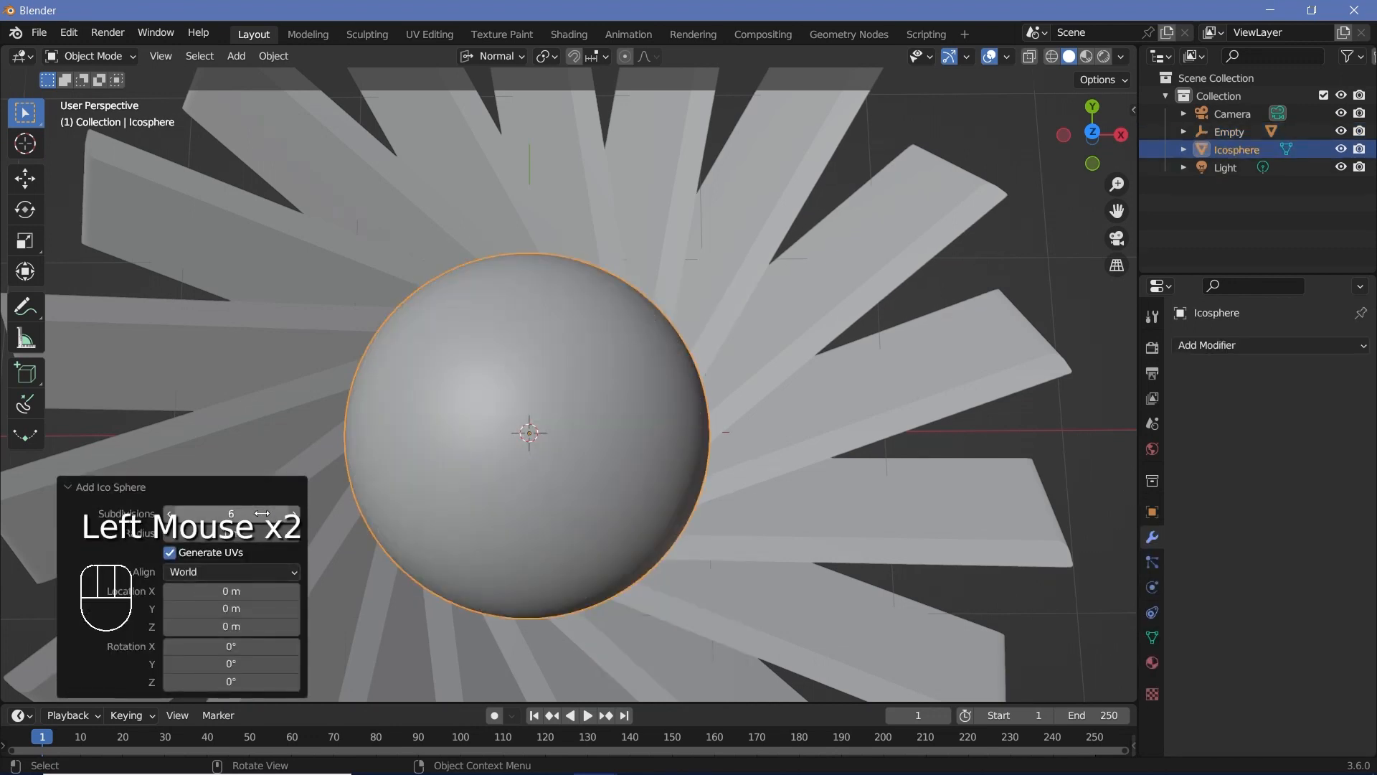
{"action": "left_click", "coordinate": [251, 532]}
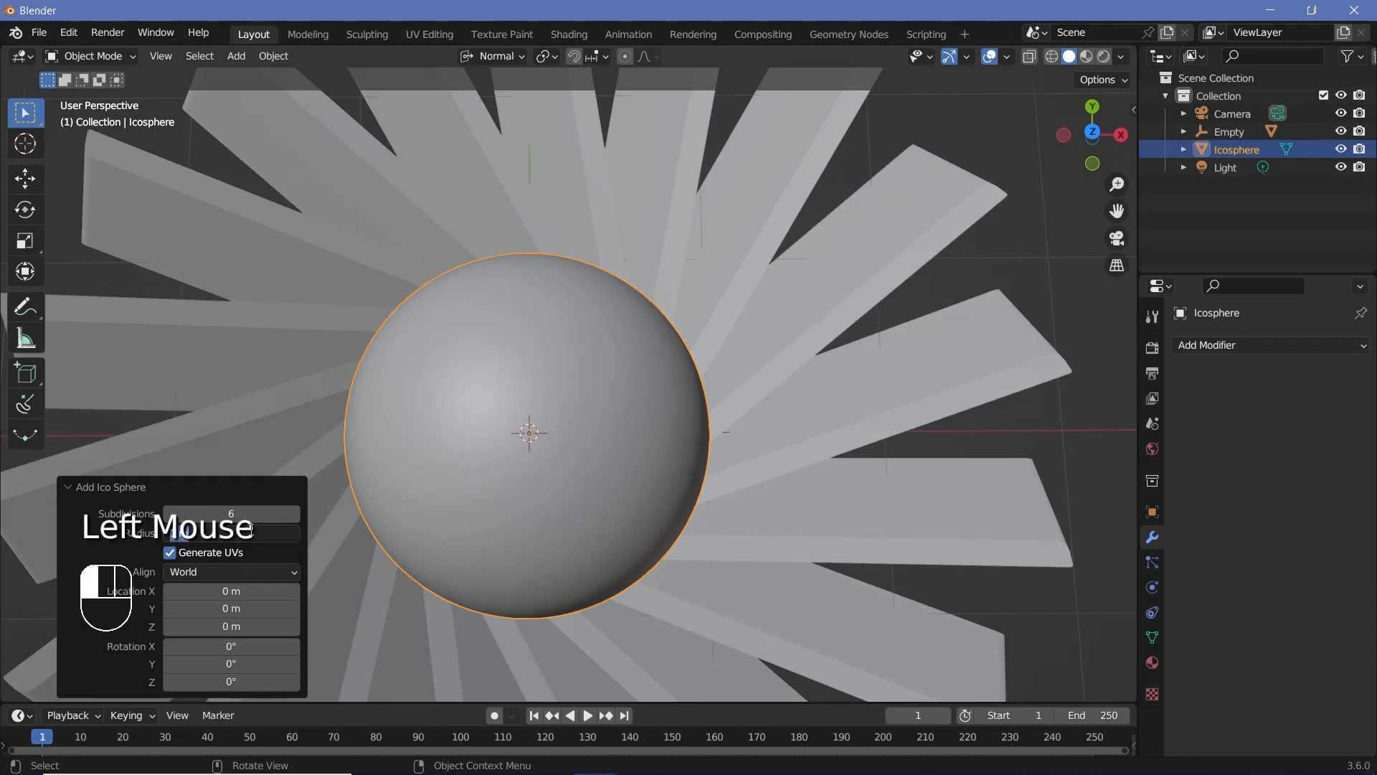
{"action": "type", "text": "0.4"}
{"action": "key", "text": "Return"}
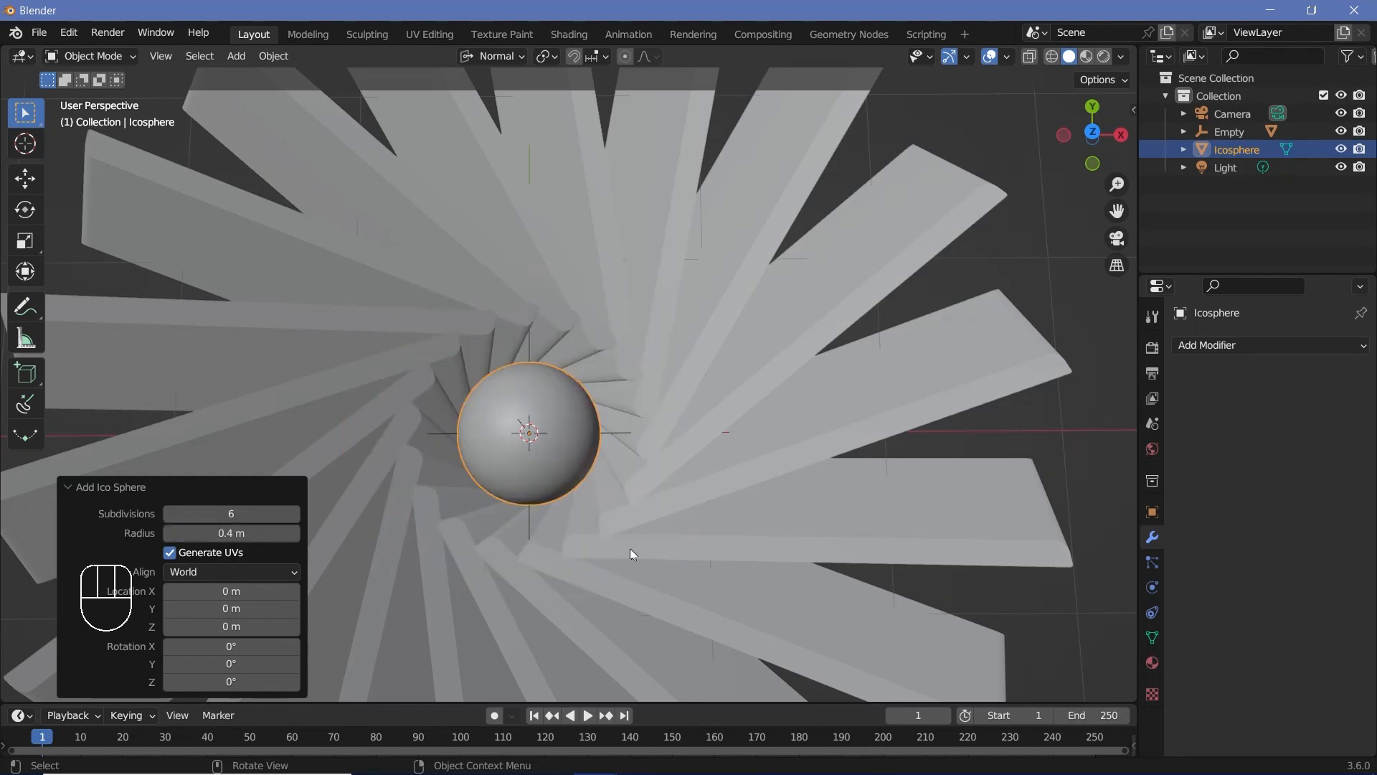
Step: Lower the ico sphere about 0.12 m along its normal Z axis and scale it up by about 1.26
{"action": "key", "text": "g"}
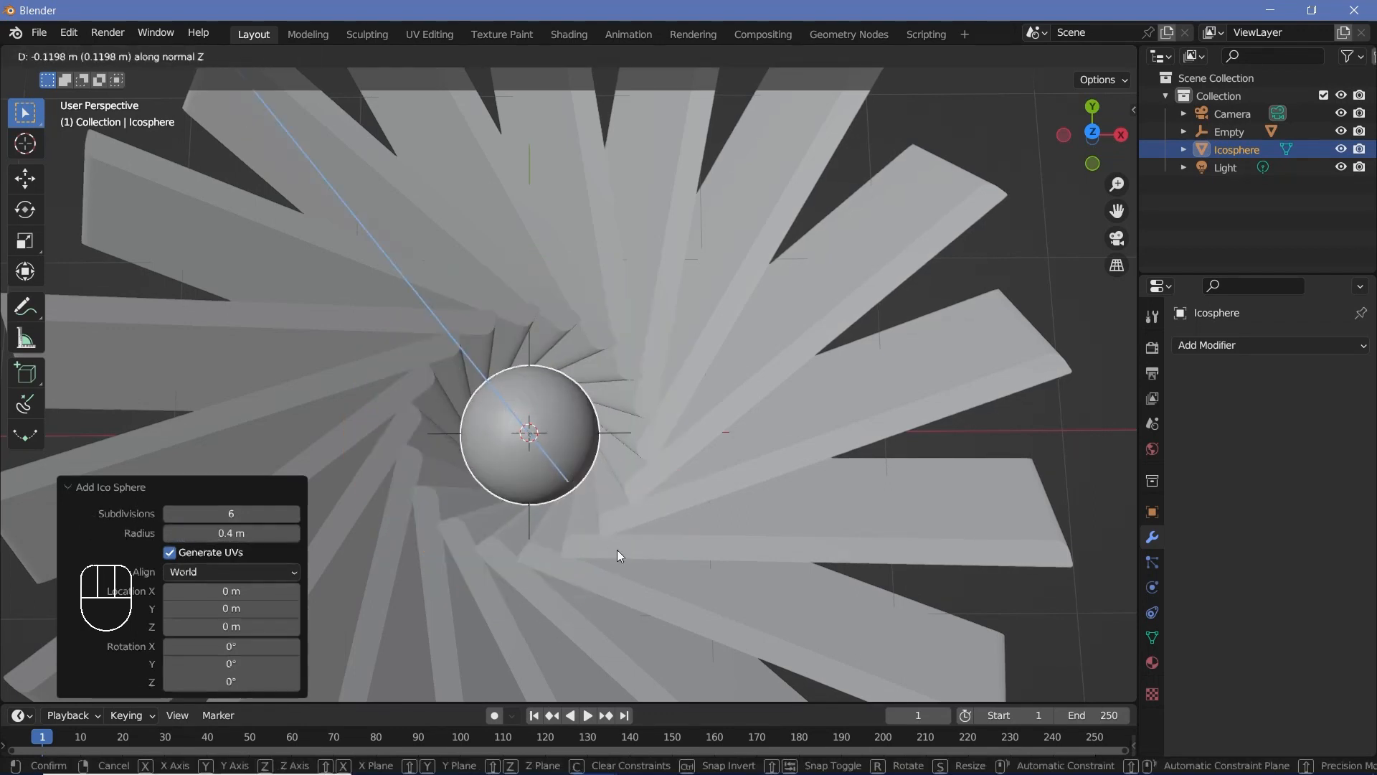
{"action": "left_click", "coordinate": [600, 536]}
{"action": "key", "text": "s"}
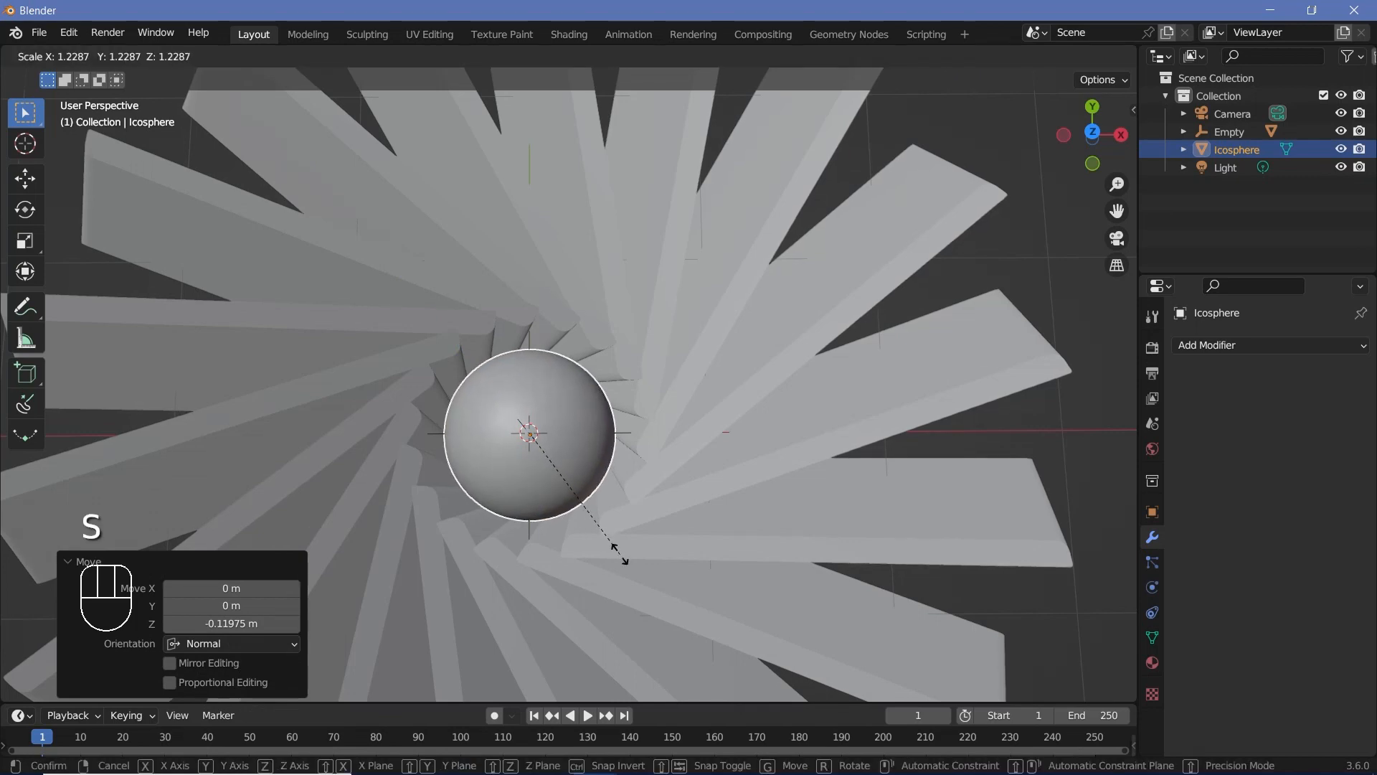
{"action": "left_click", "coordinate": [629, 556]}
Step: Parent the ico sphere to the central empty with the Object option
{"action": "middle_click_drag", "start_coordinate": [629, 556], "coordinate": [624, 526]}
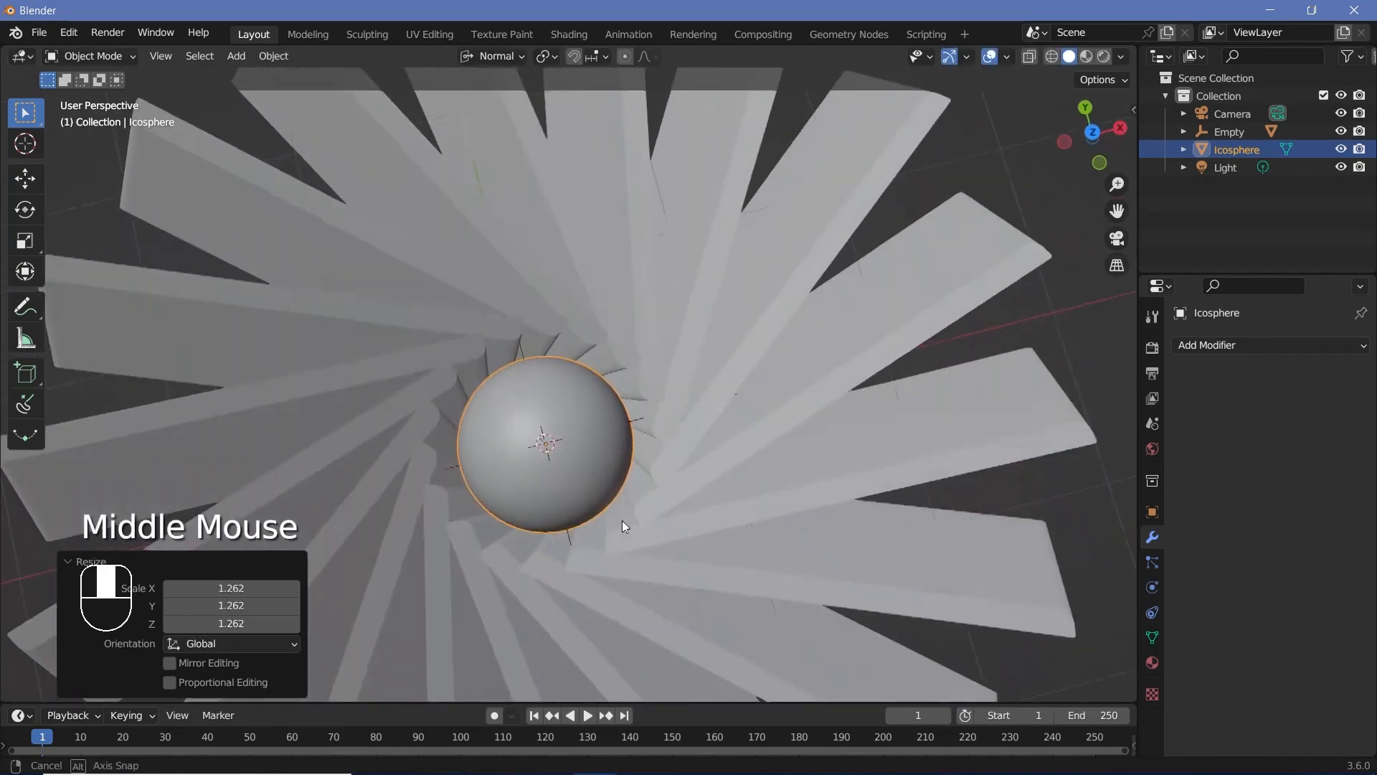
{"action": "middle_click_drag", "start_coordinate": [594, 452], "coordinate": [531, 303]}
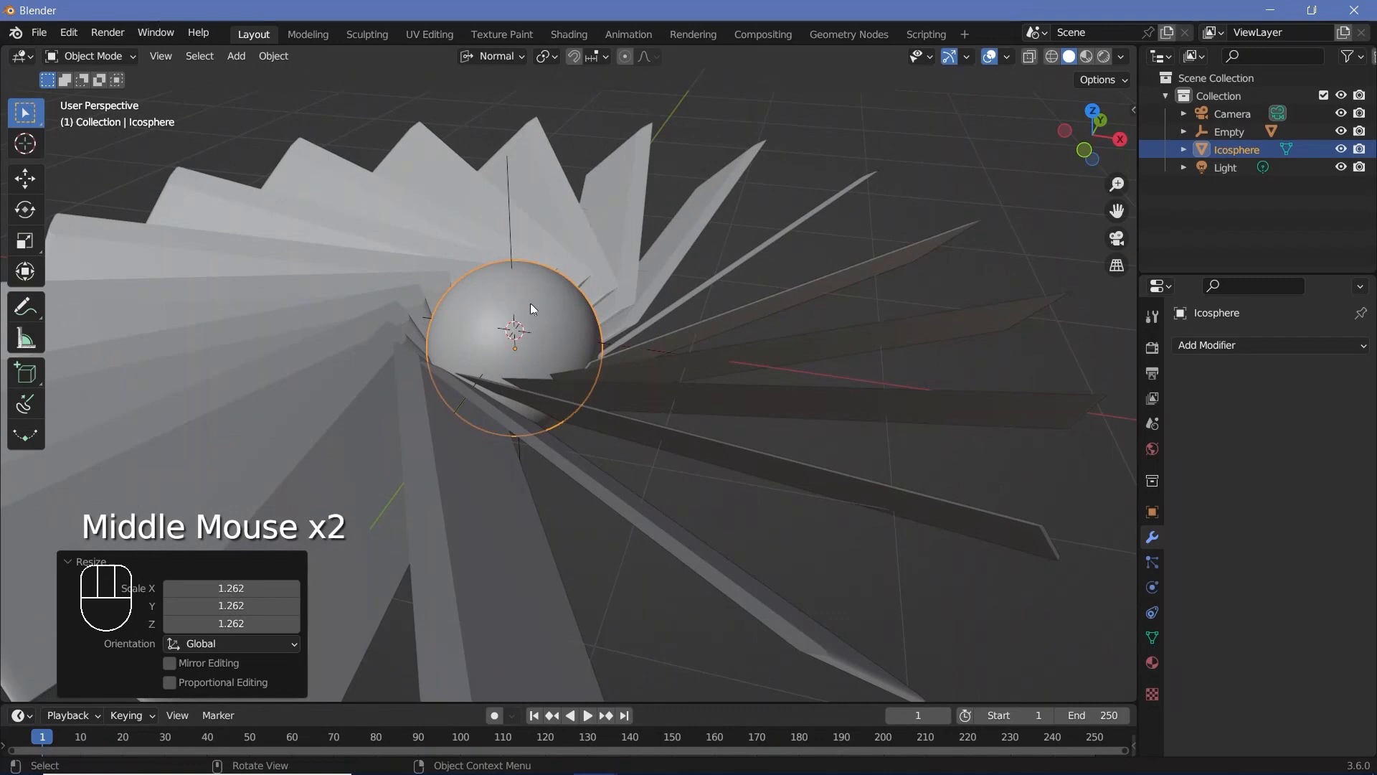
{"action": "left_click", "coordinate": [506, 165], "text": "shift"}
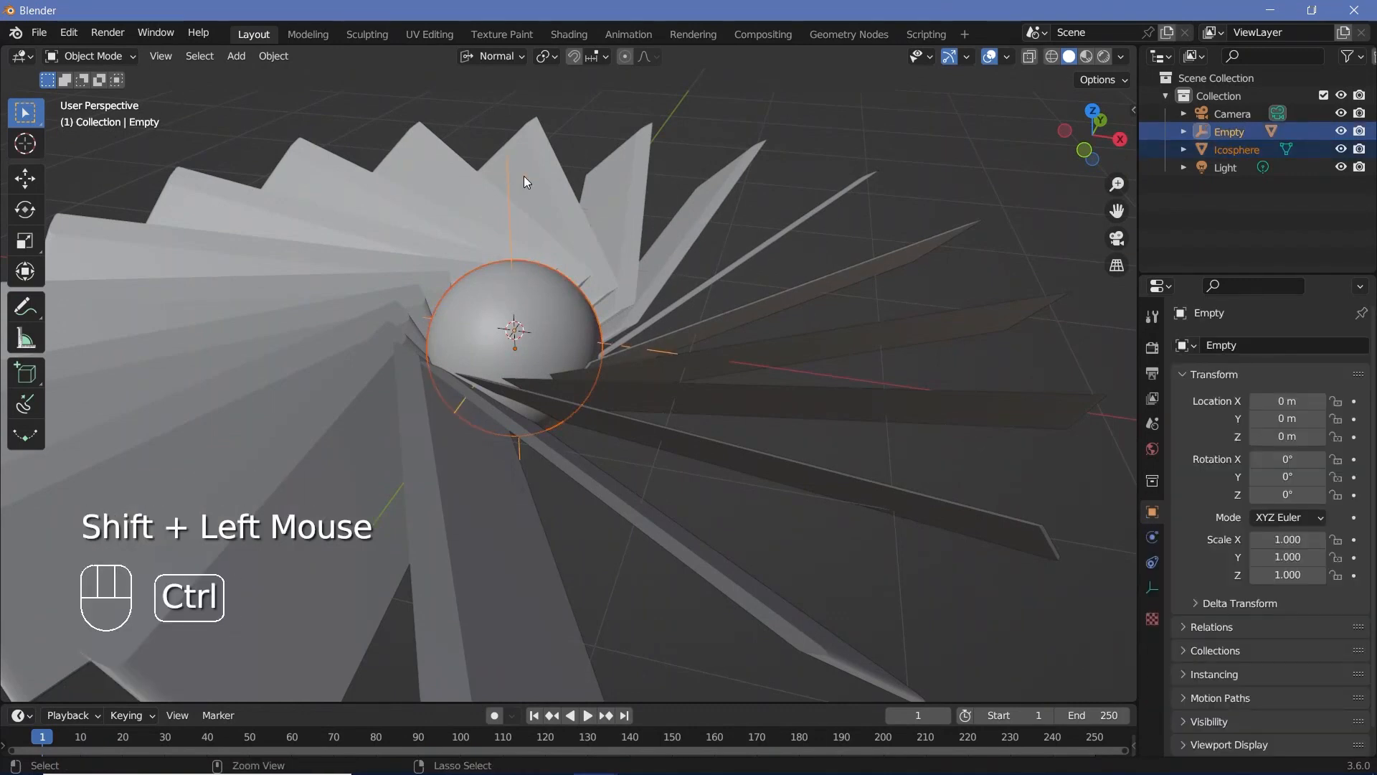
{"action": "key", "text": "ctrl+p"}
{"action": "left_click", "coordinate": [524, 175]}
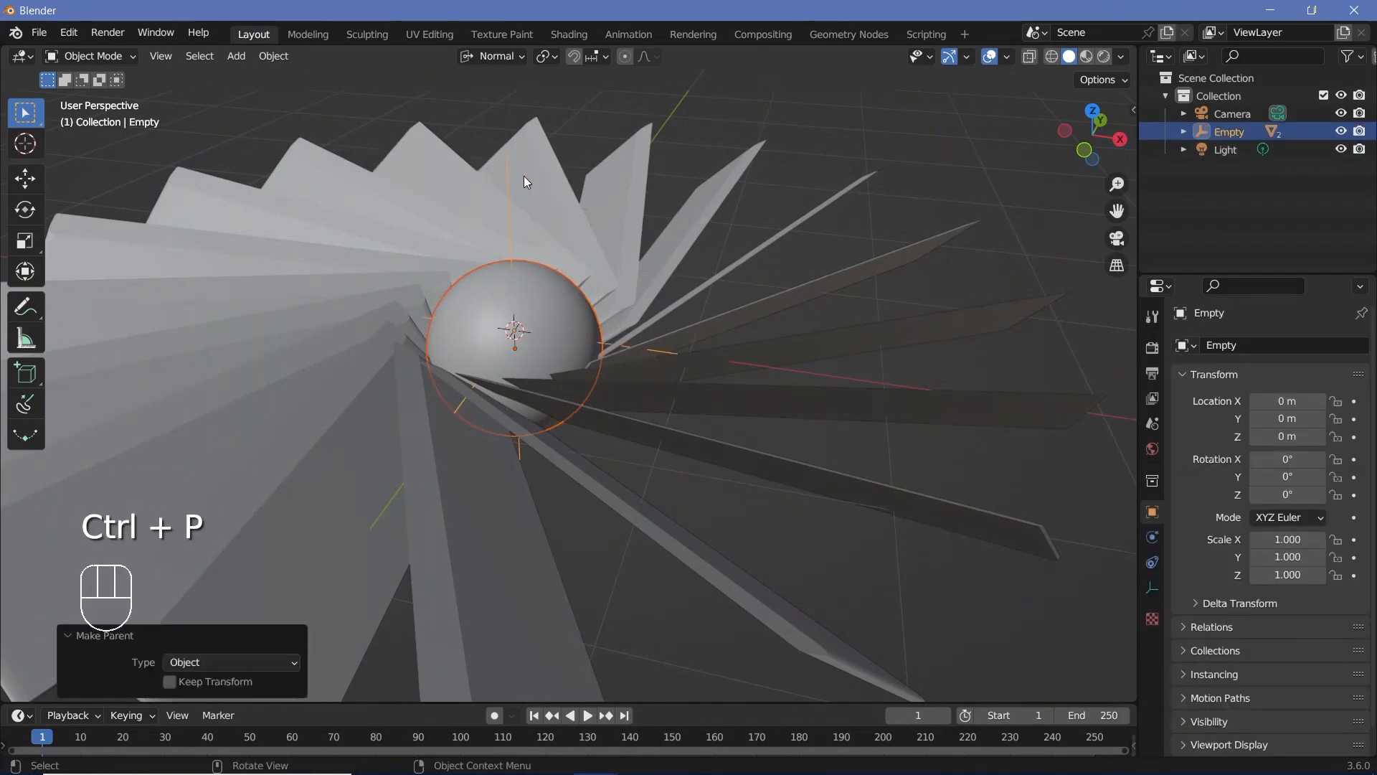
Step: Clear the camera's location and rotation so it sits at the origin facing straight down
{"action": "middle_click_drag", "start_coordinate": [524, 175], "coordinate": [574, 421]}
{"action": "scroll", "coordinate": [574, 422], "scroll_direction": "down", "scroll_amount": 2}
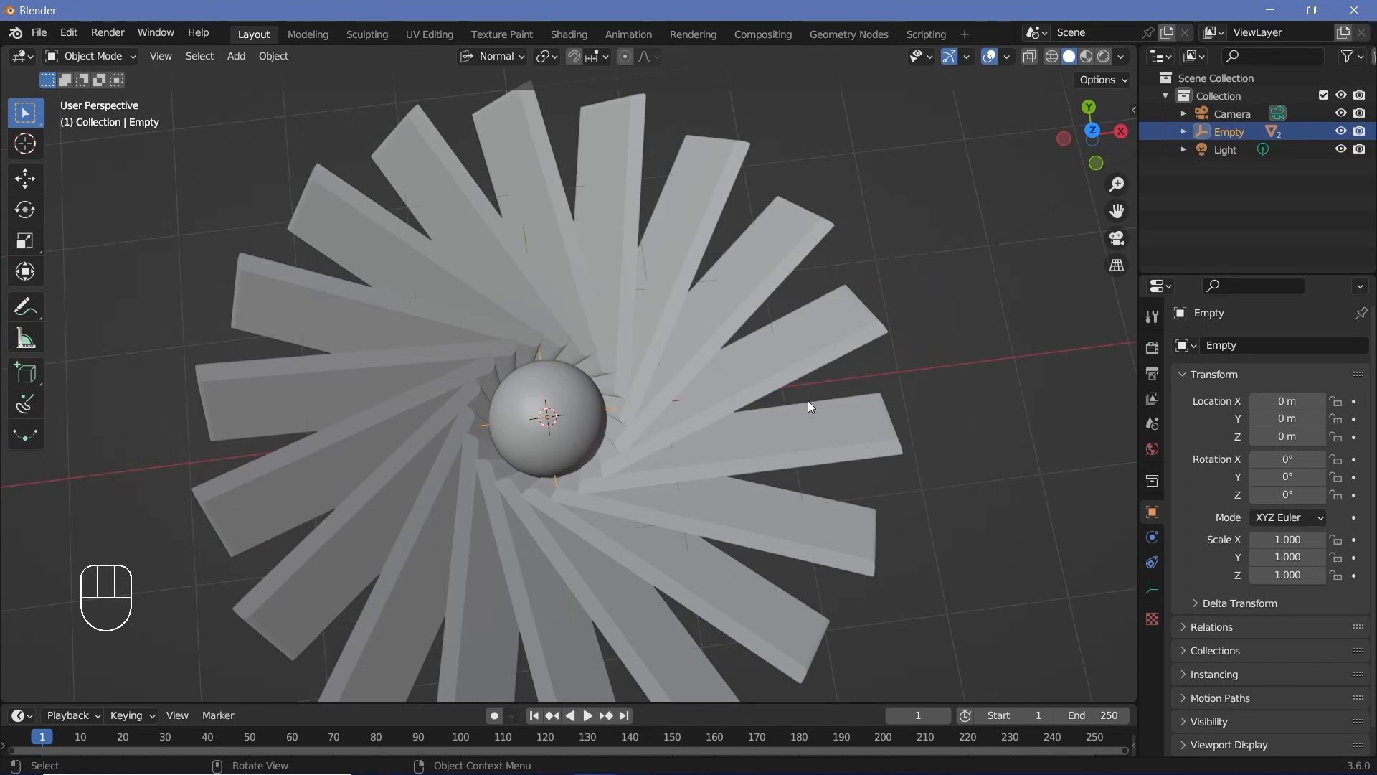
{"action": "left_click", "coordinate": [1237, 114]}
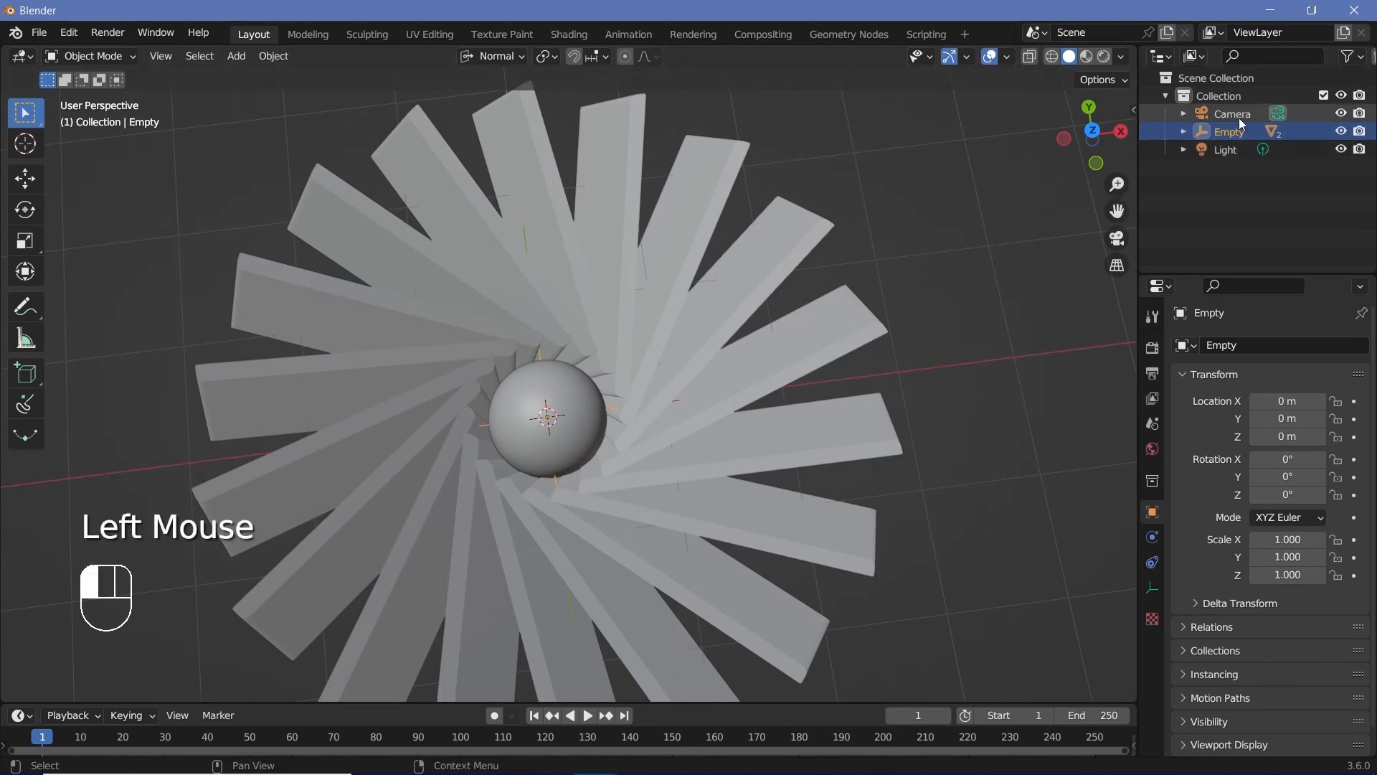
{"action": "key", "text": "alt+g"}
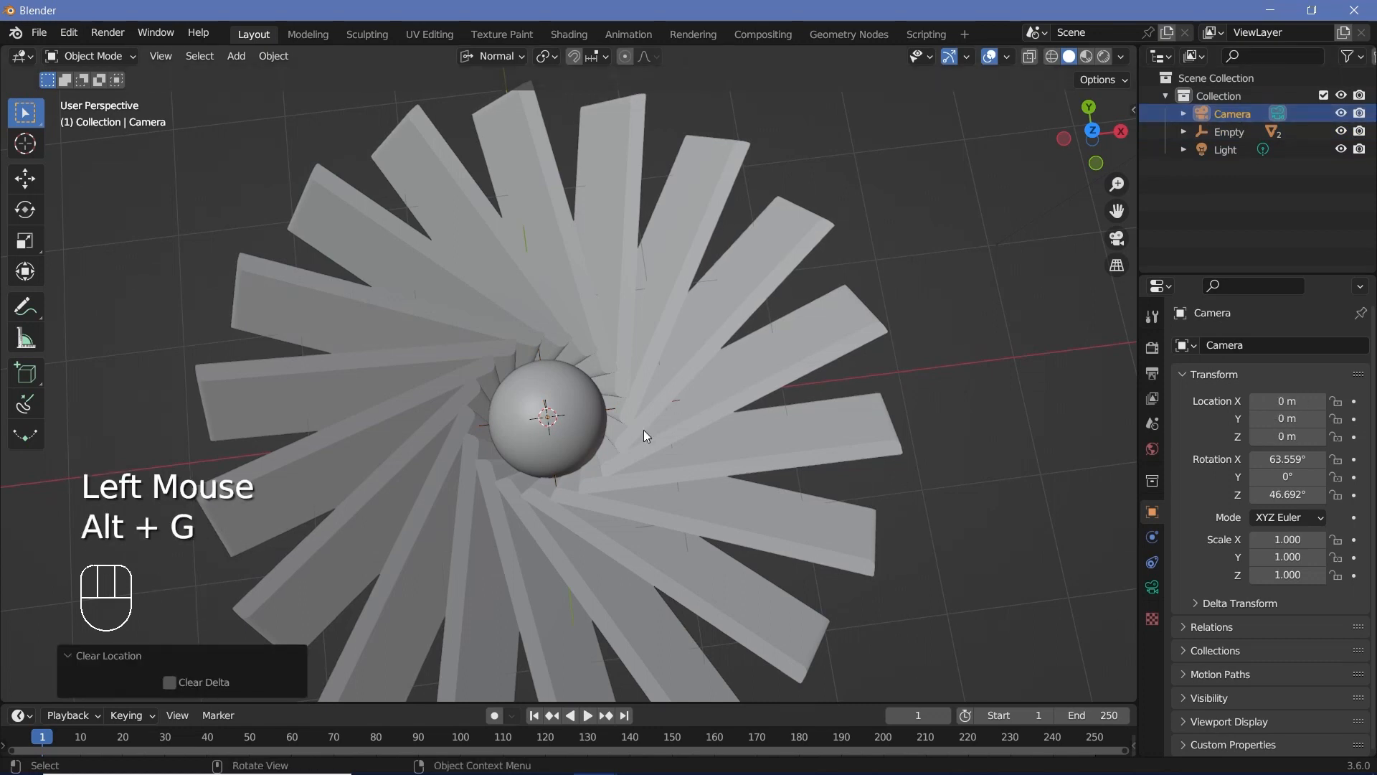
{"action": "key", "text": "alt+r"}
Step: Raise the camera along Z to about 5.26 m above the hub, checking the framing through the camera view
{"action": "key", "text": "g"}
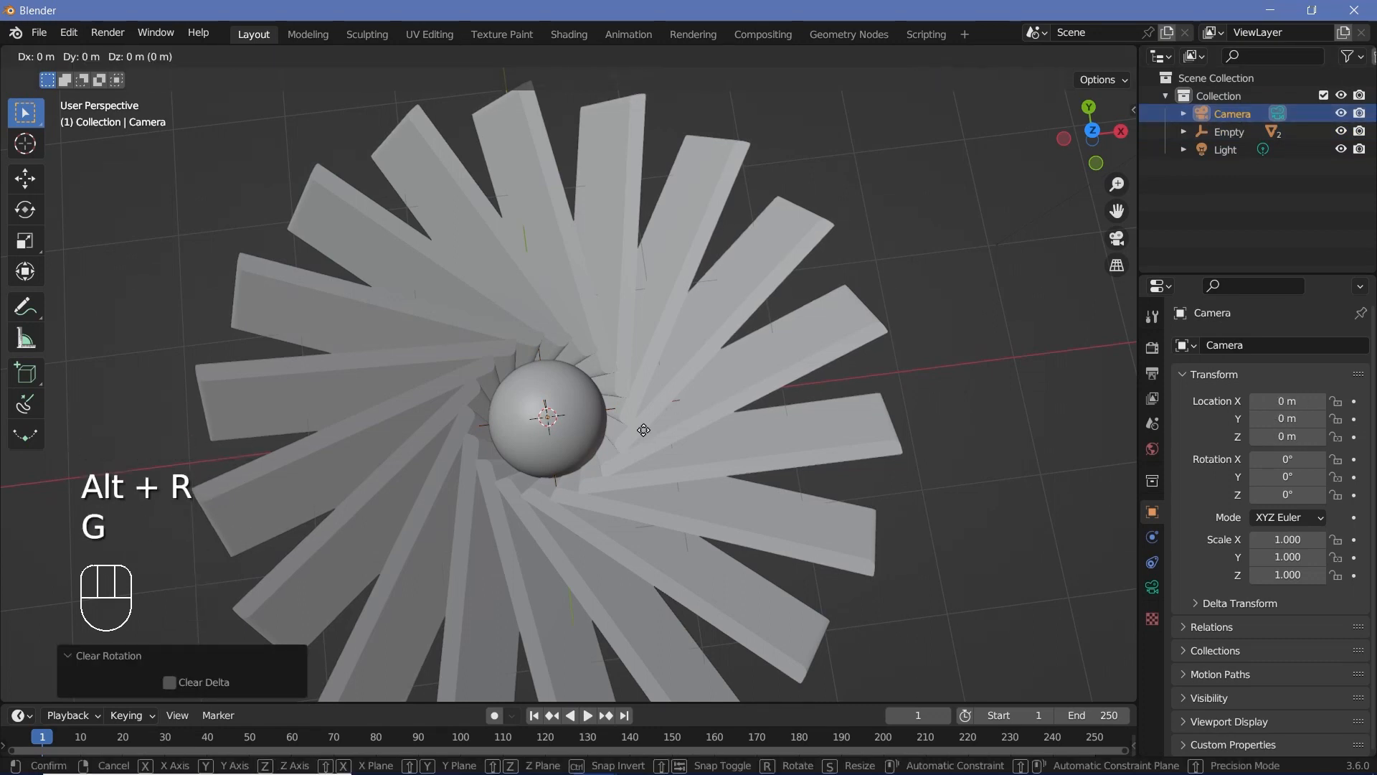
{"action": "key", "text": "z"}
{"action": "key", "text": "z"}
{"action": "left_click", "coordinate": [635, 280]}
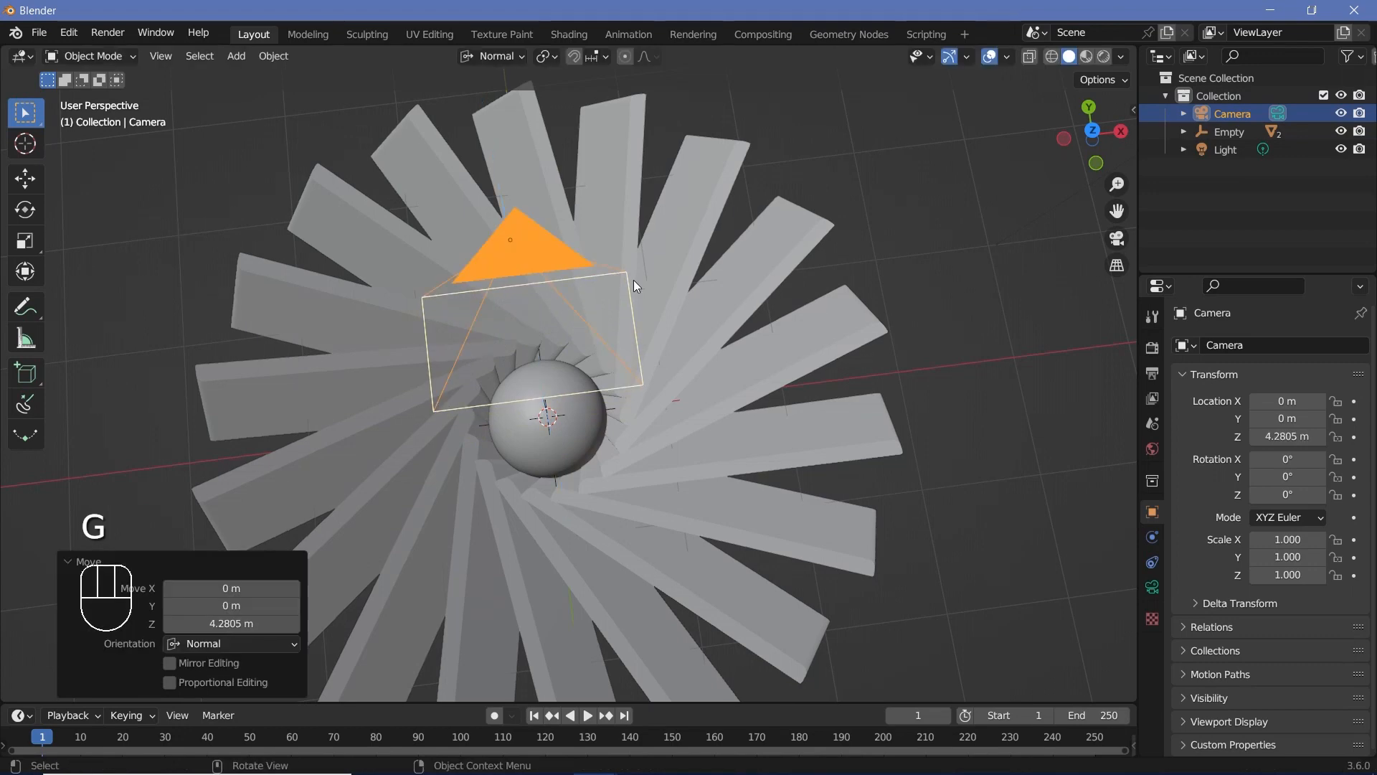
{"action": "key", "text": "KP_0"}
{"action": "key", "text": "g"}
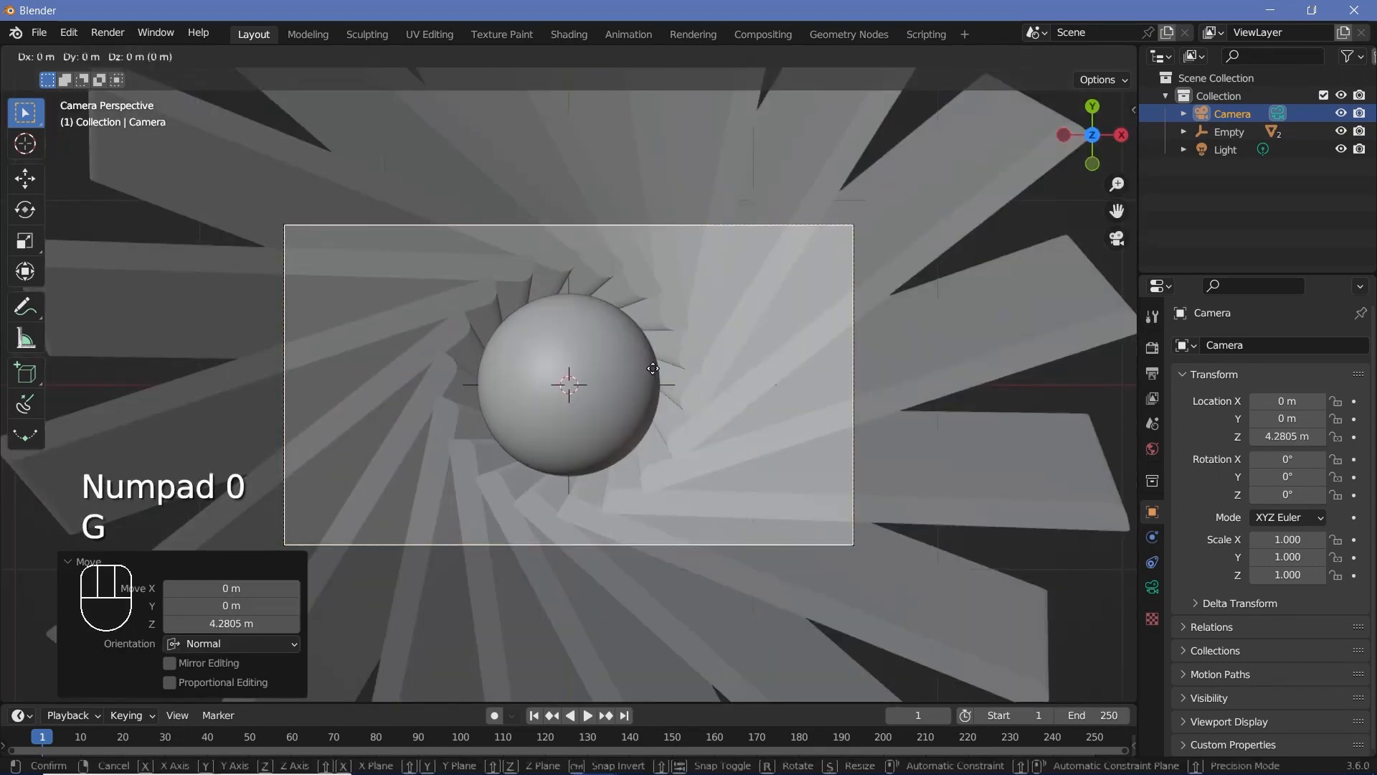
{"action": "key", "text": "z"}
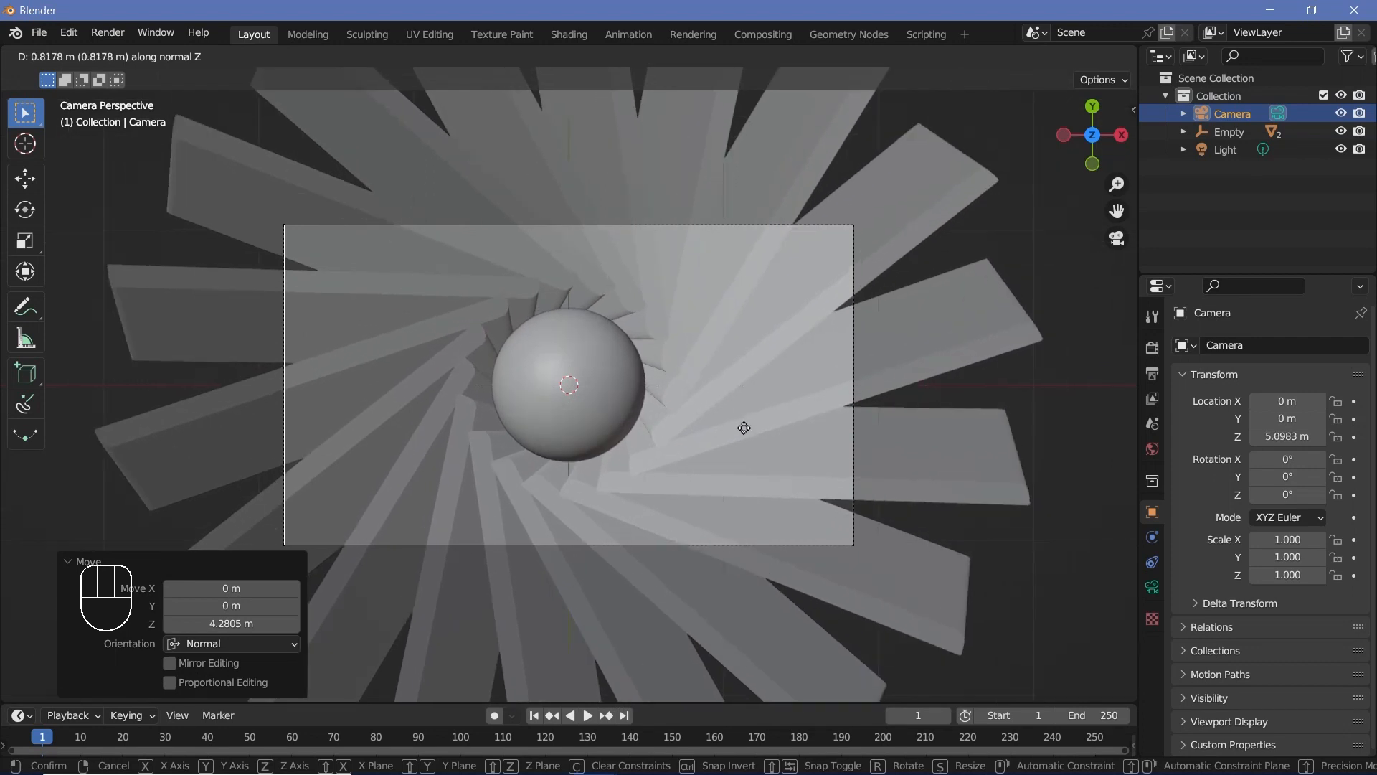
{"action": "left_click", "coordinate": [752, 439]}
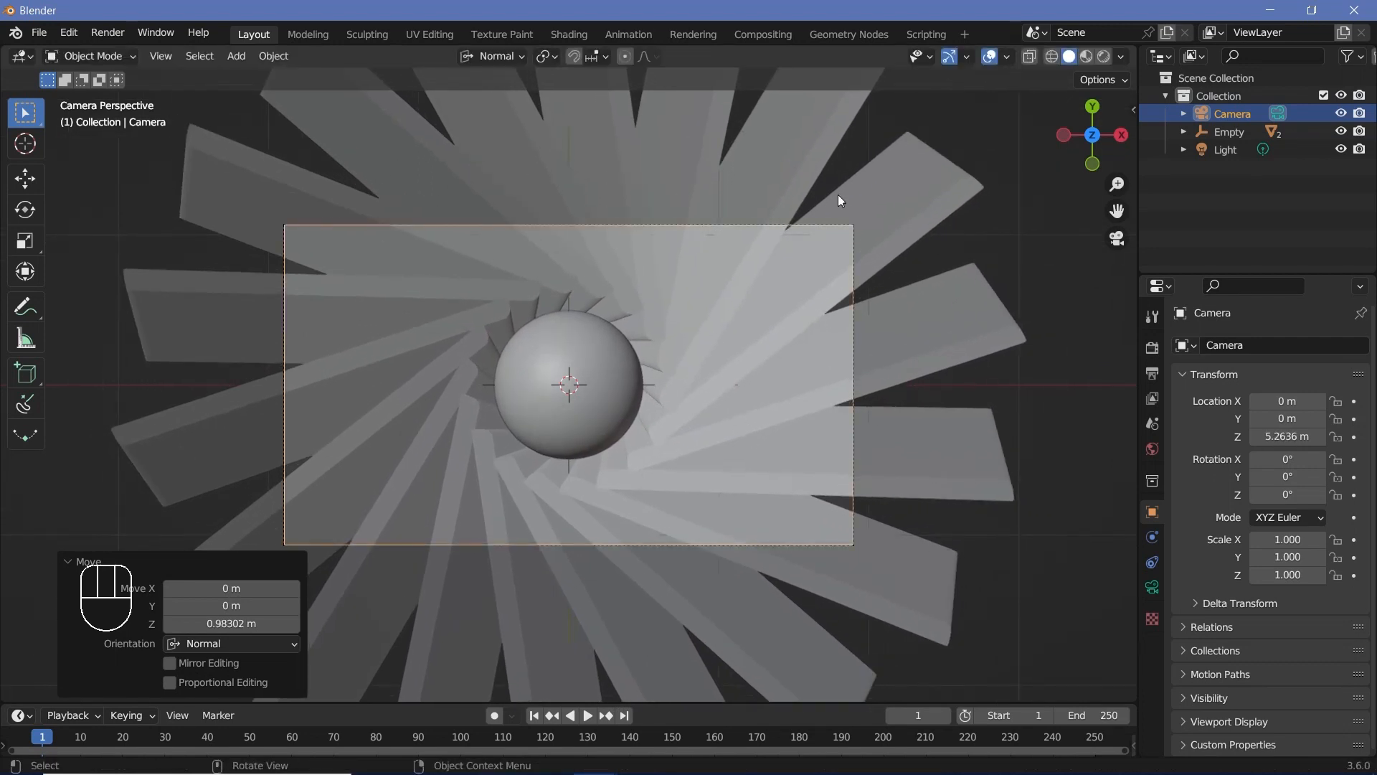
Step: Set the camera's Passepartout opacity to 1.000
{"action": "left_click", "coordinate": [1150, 589]}
{"action": "left_click", "coordinate": [1195, 665]}
{"action": "scroll", "coordinate": [1195, 662], "scroll_direction": "down", "scroll_amount": 3}
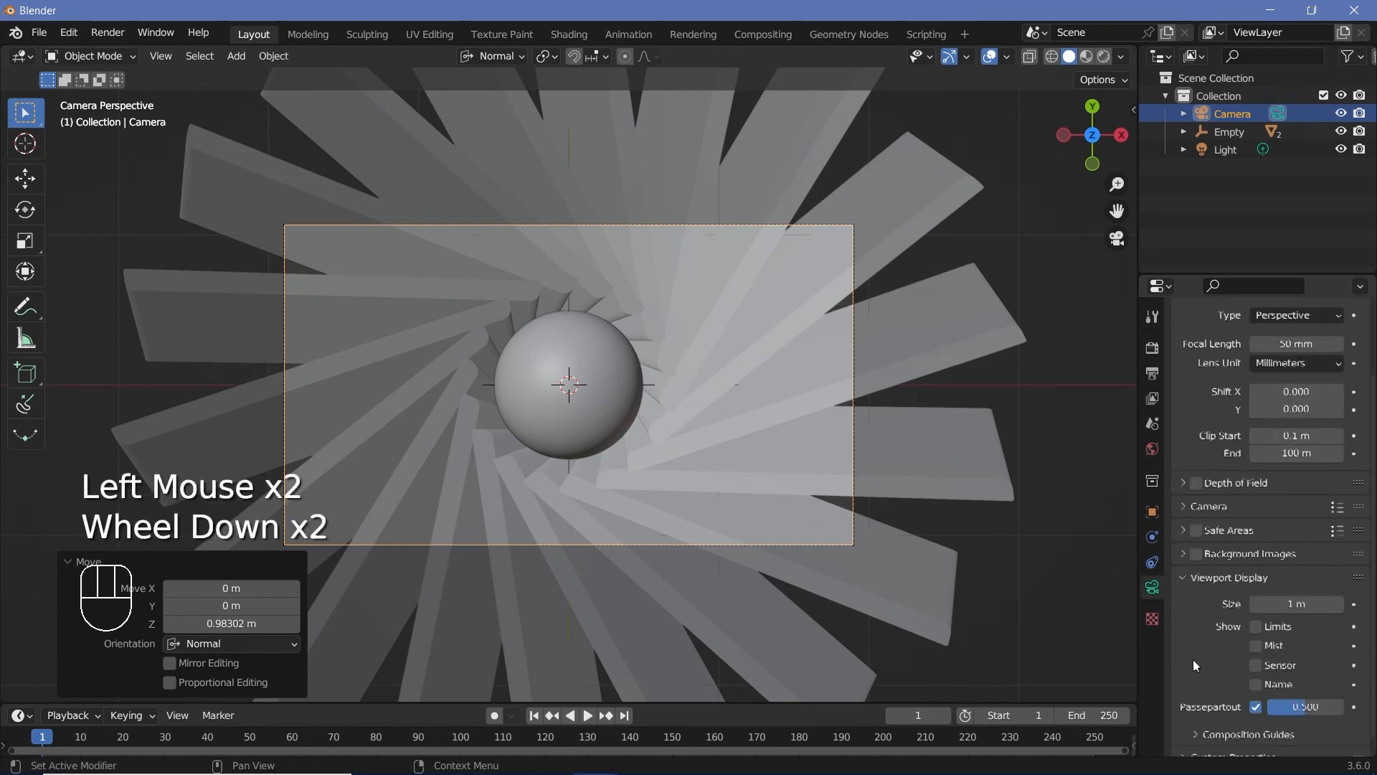
{"action": "left_click_drag", "start_coordinate": [1291, 693], "coordinate": [1363, 693]}
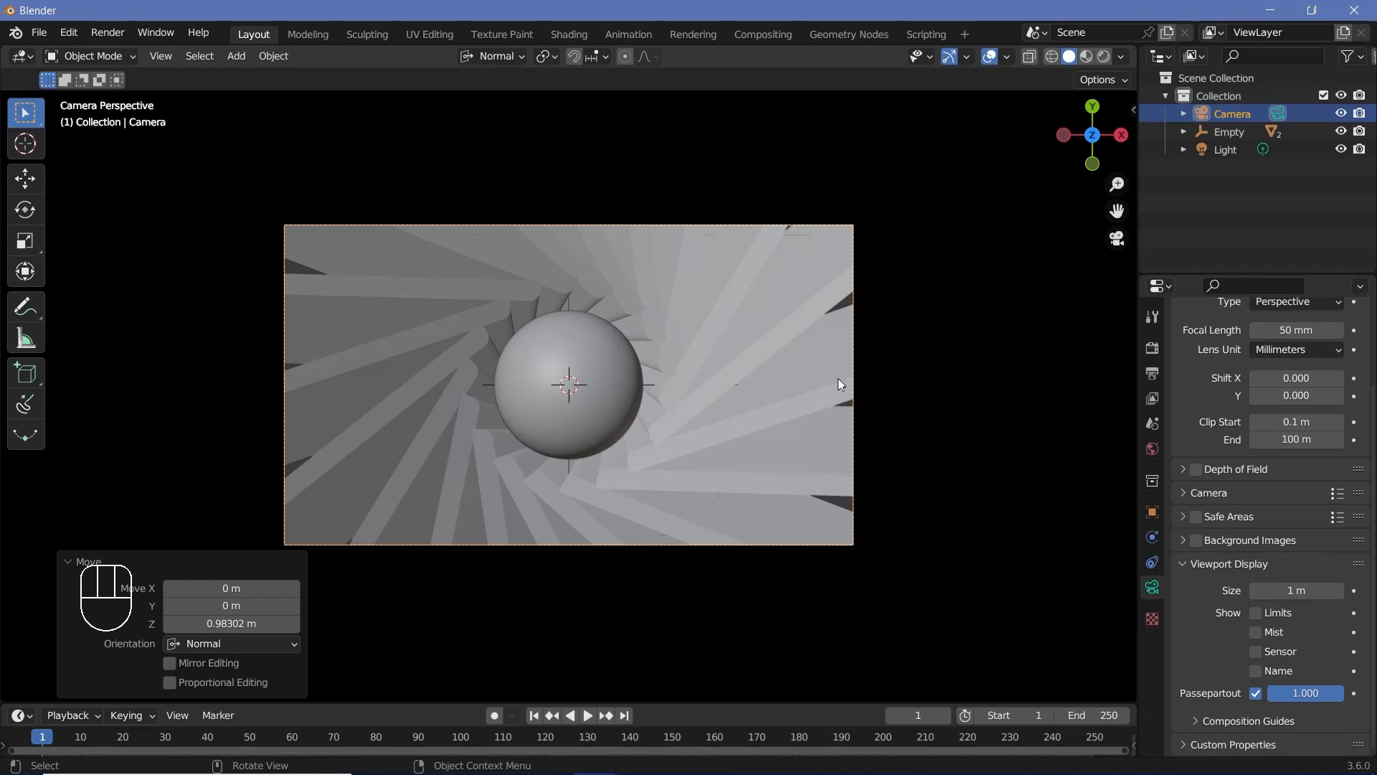
Step: Select the ico sphere and enable Ambient Occlusion in the render settings
{"action": "left_click", "coordinate": [529, 361]}
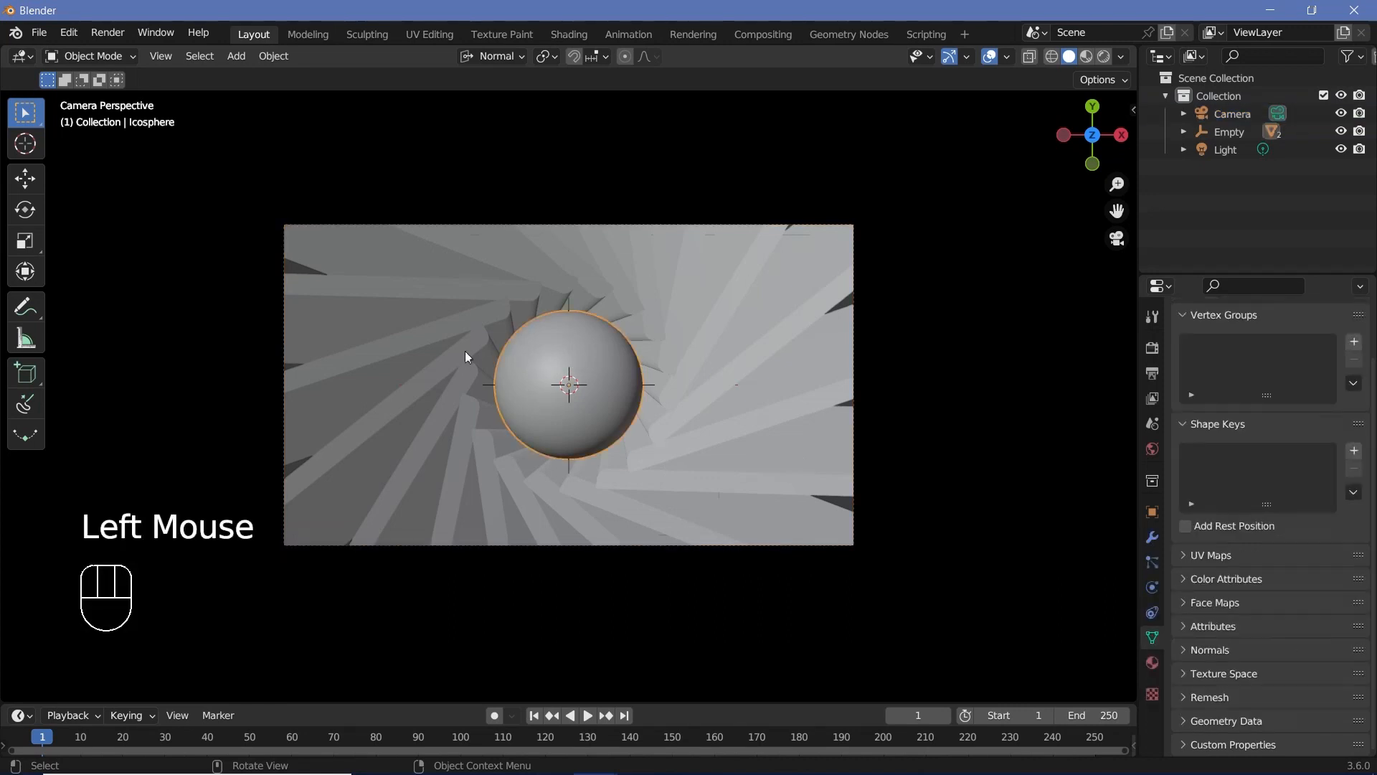
{"action": "left_click", "coordinate": [1153, 349]}
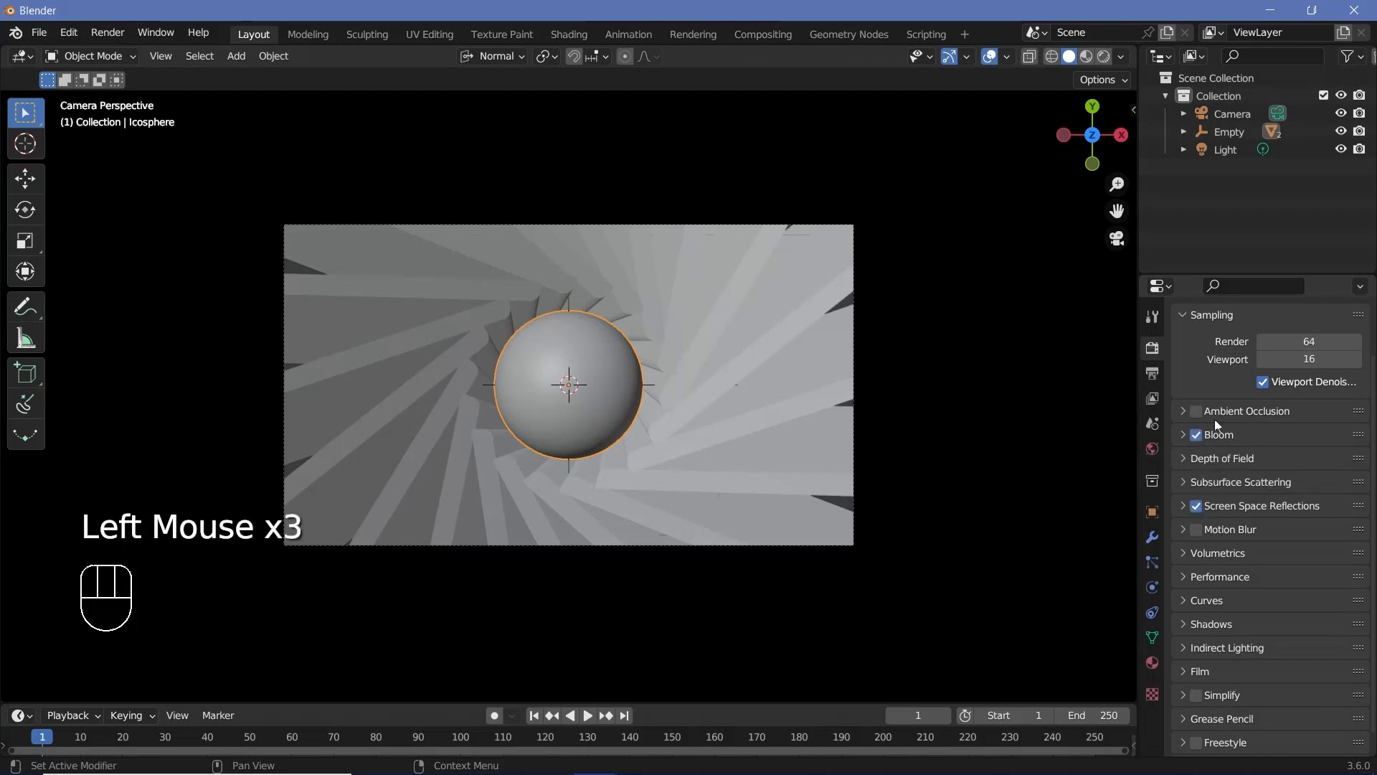
{"action": "left_click", "coordinate": [1197, 410]}
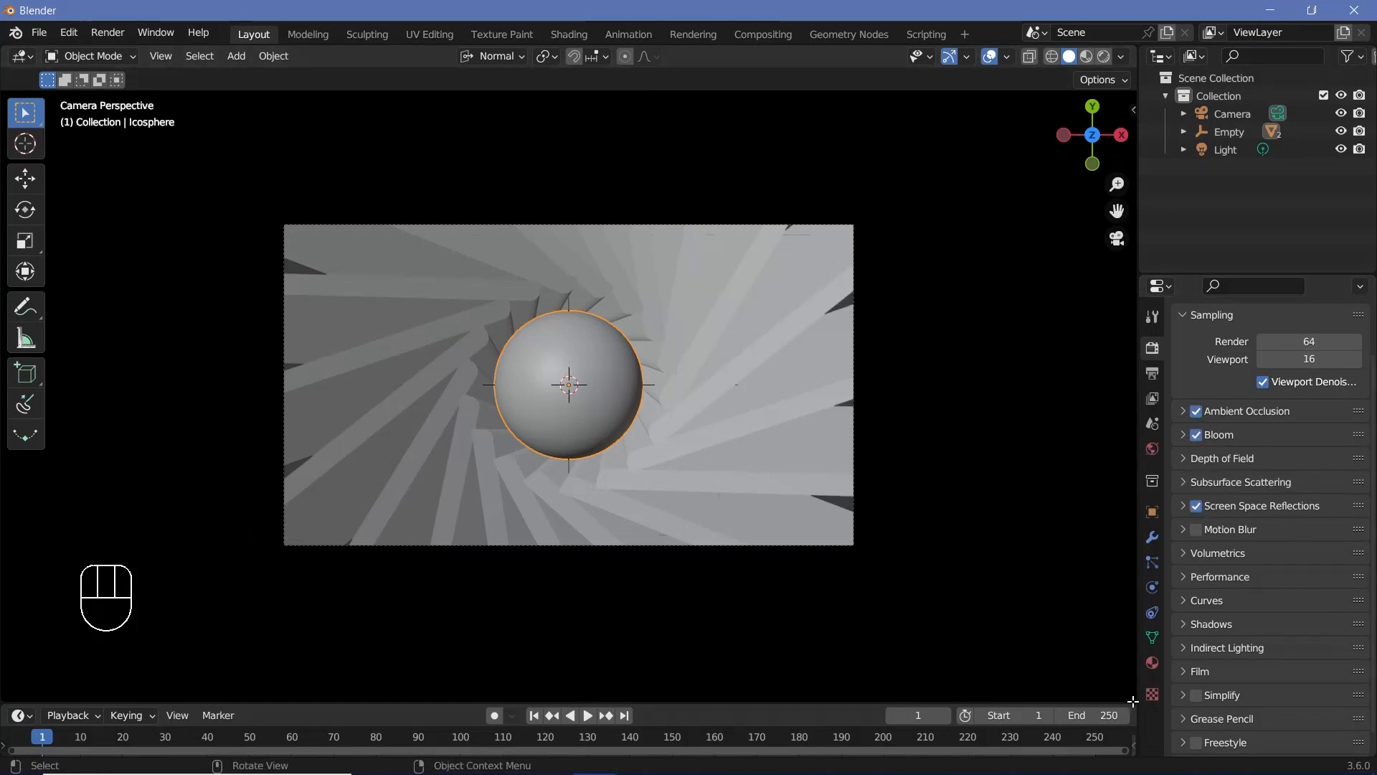
Step: Split the 3D viewport into two stacked areas and make the lower one a Shader Editor
{"action": "left_click_drag", "start_coordinate": [1133, 701], "coordinate": [20, 448]}
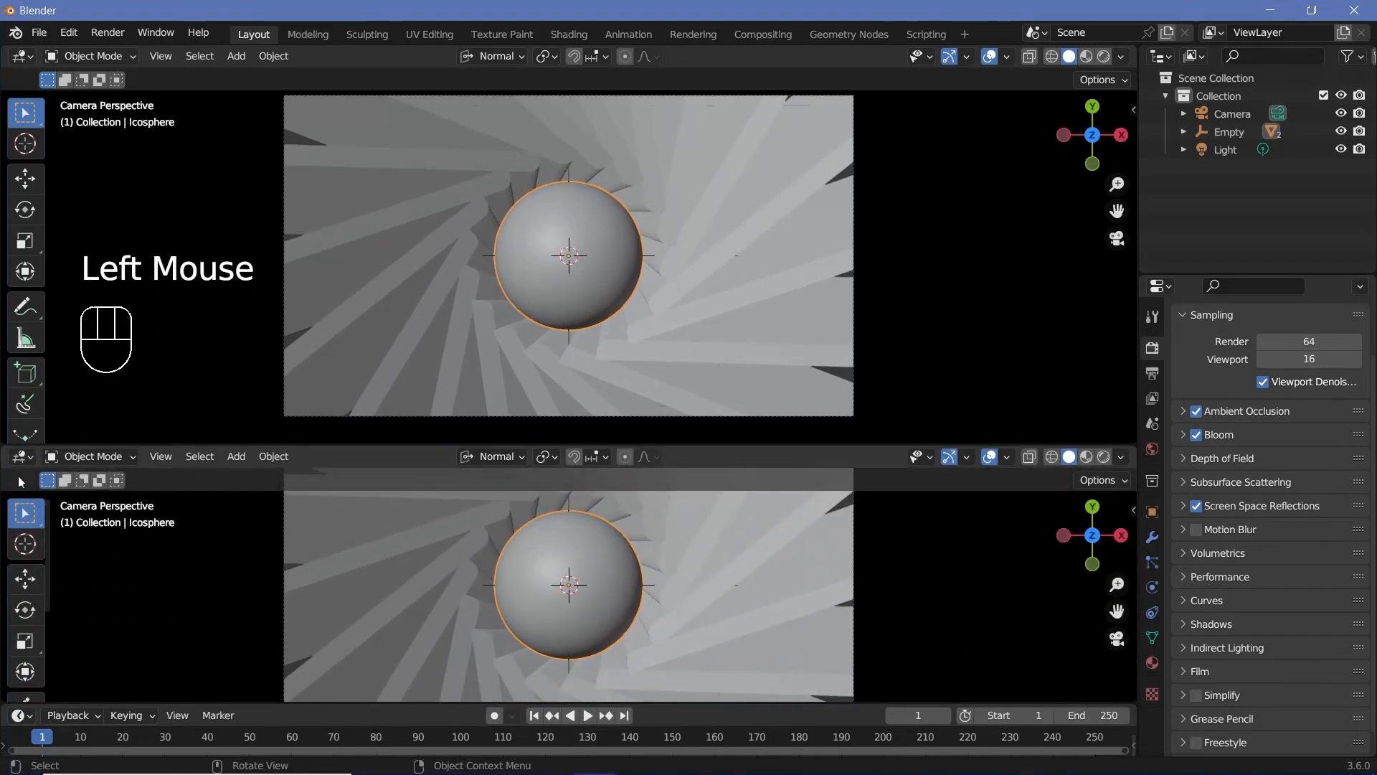
{"action": "left_click", "coordinate": [21, 457]}
{"action": "left_click", "coordinate": [65, 621]}
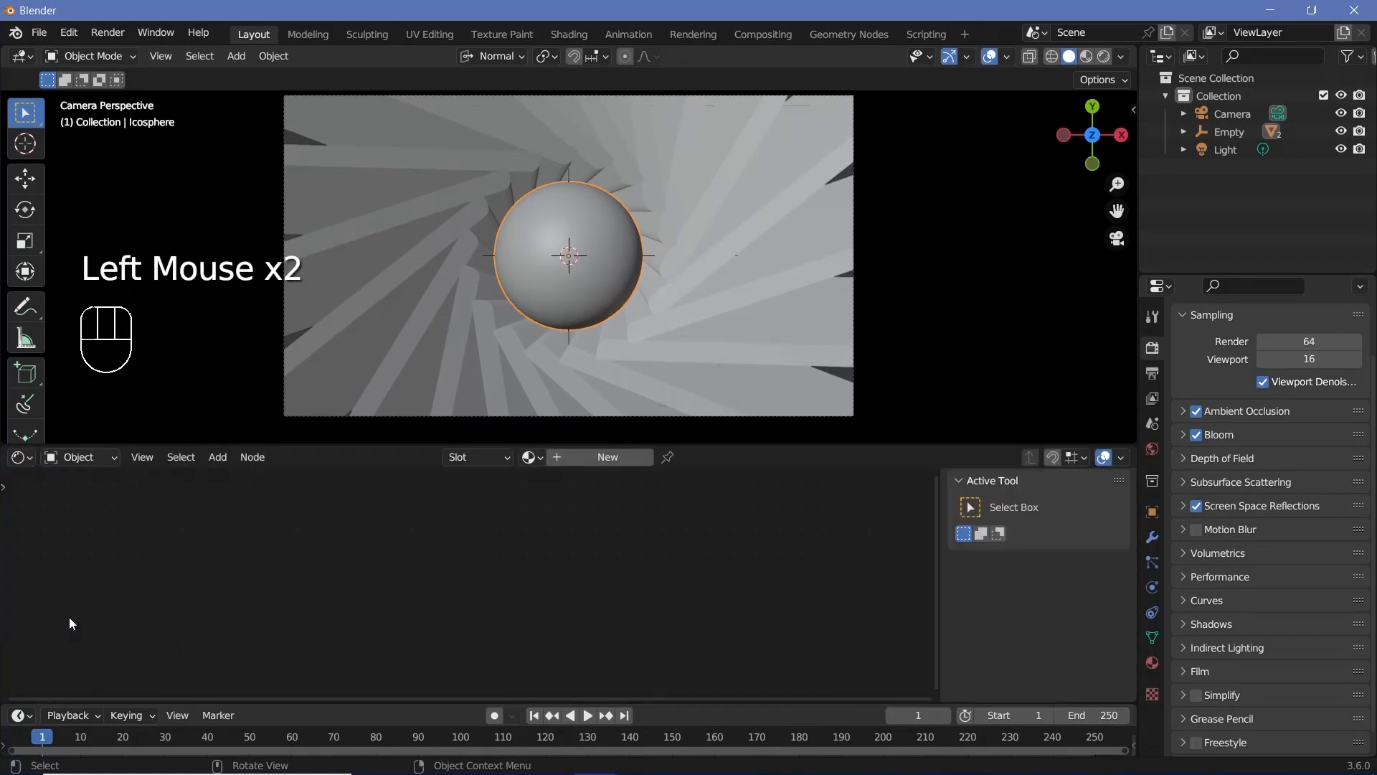
Step: Create a new material for the ico sphere with Metallic at 1.000 and preview it in rendered viewport shading
{"action": "left_click", "coordinate": [620, 459]}
{"action": "middle_click_drag", "start_coordinate": [591, 571], "coordinate": [679, 531]}
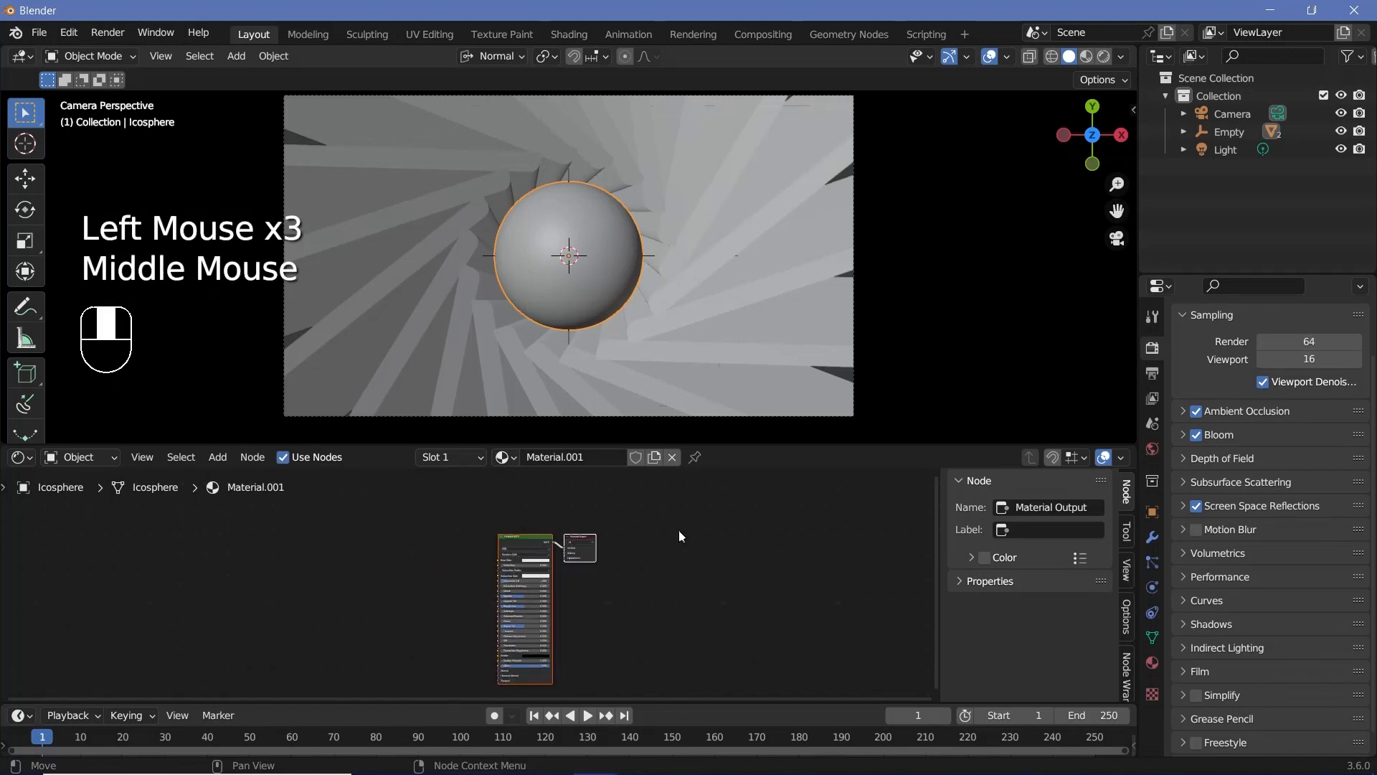
{"action": "scroll", "coordinate": [682, 533], "scroll_direction": "up", "scroll_amount": 6}
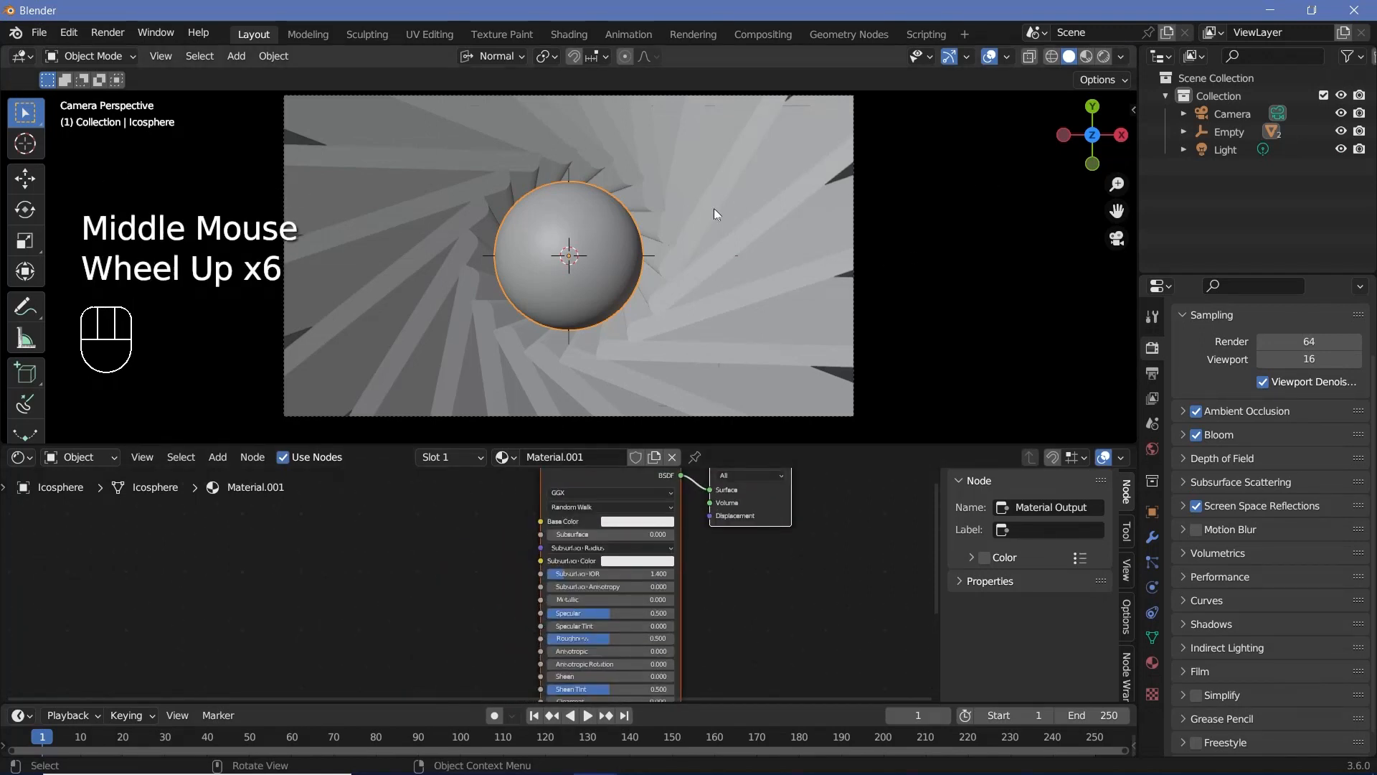
{"action": "left_click", "coordinate": [1104, 58]}
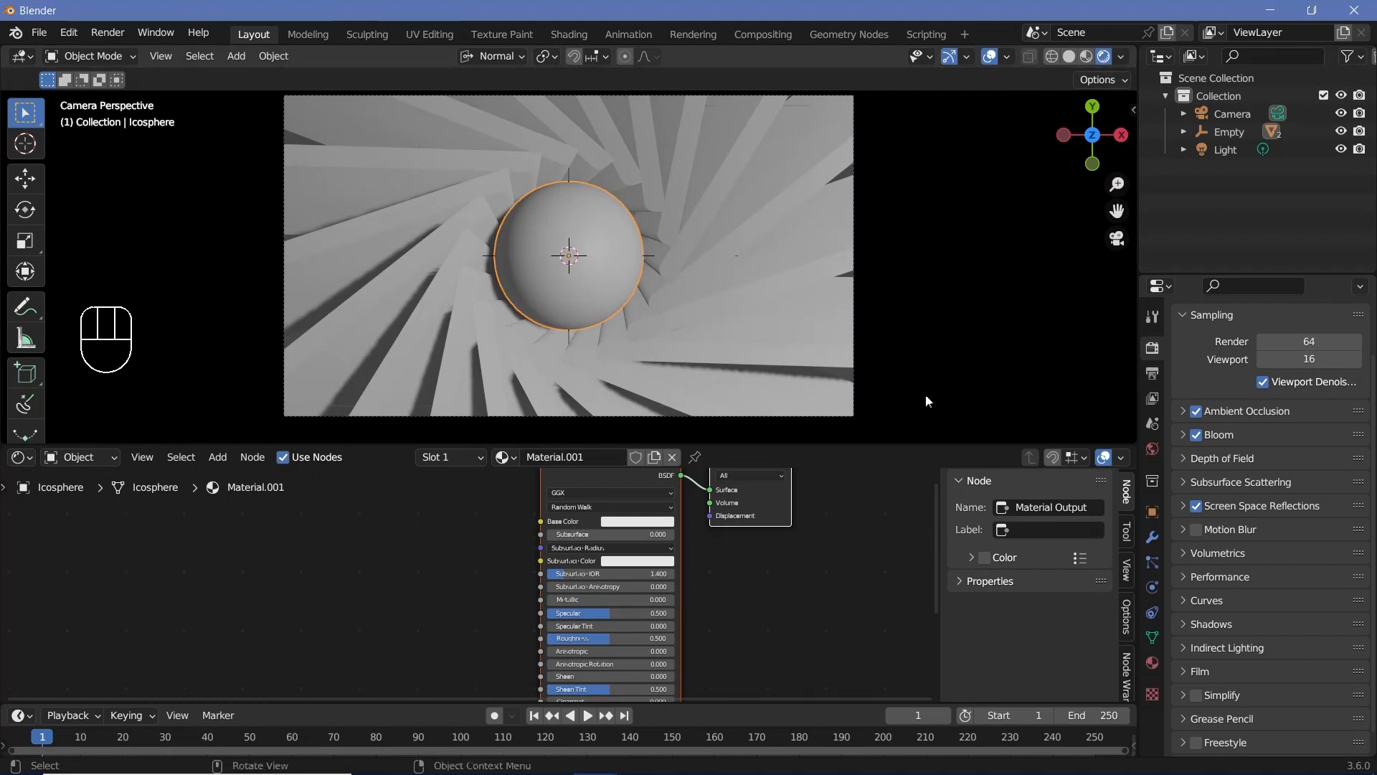
{"action": "left_click_drag", "start_coordinate": [567, 600], "coordinate": [675, 600]}
Step: Add a Noise Texture node to the ico sphere's material and place it well before the Principled BSDF
{"action": "middle_click_drag", "start_coordinate": [502, 581], "coordinate": [584, 581]}
{"action": "scroll", "coordinate": [584, 581], "scroll_direction": "up", "scroll_amount": 2}
{"action": "key", "text": "shift+a"}
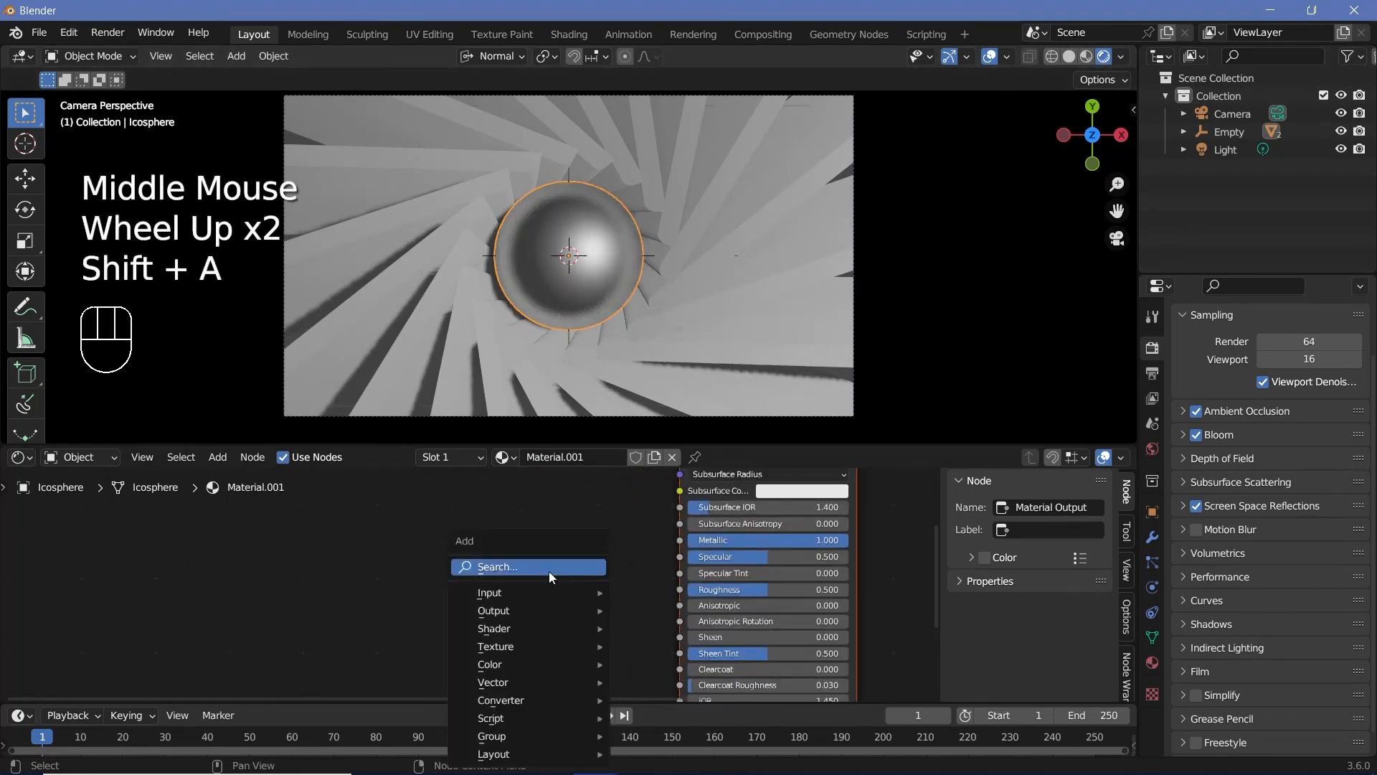
{"action": "left_click", "coordinate": [549, 571]}
{"action": "type", "text": "noise"}
{"action": "key", "text": "Return"}
{"action": "left_click", "coordinate": [452, 528]}
{"action": "middle_click_drag", "start_coordinate": [451, 529], "coordinate": [518, 529]}
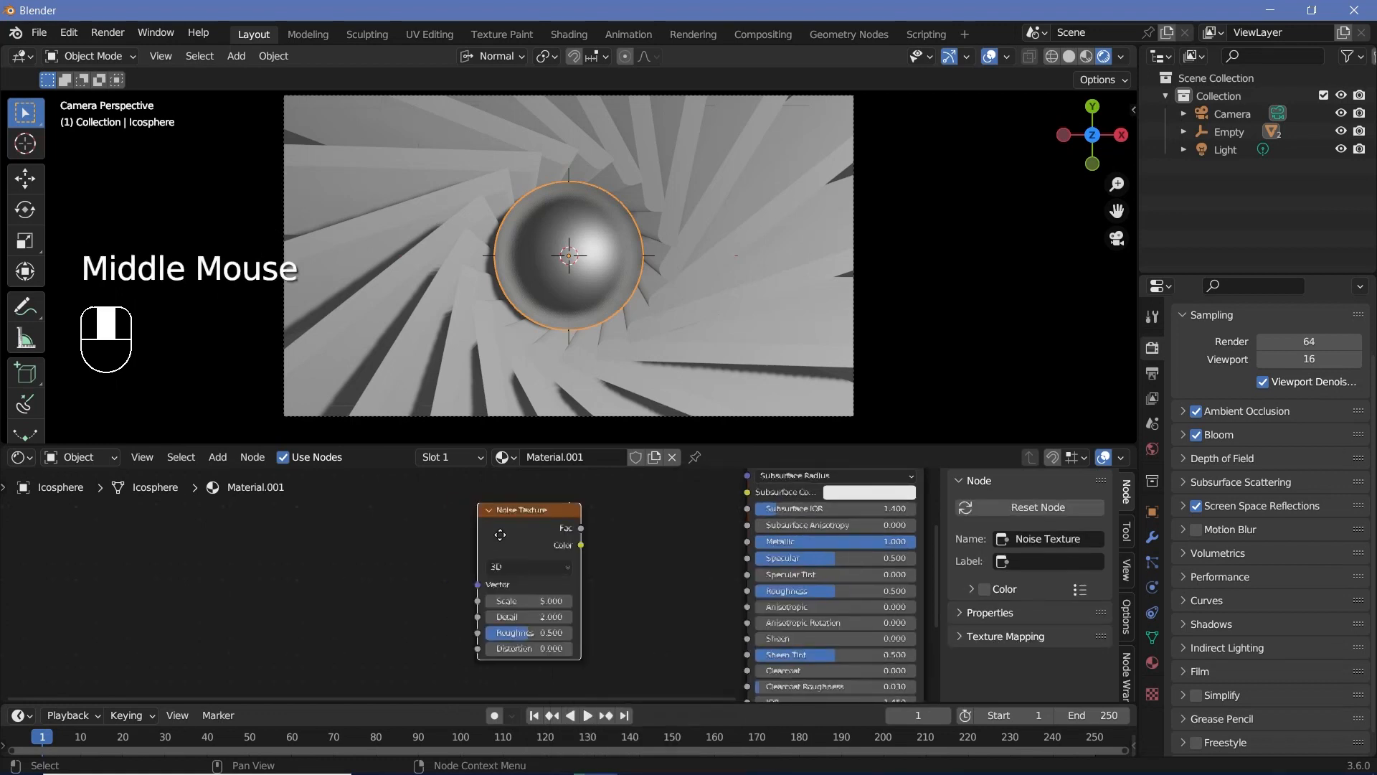
{"action": "left_click", "coordinate": [518, 528]}
{"action": "left_click_drag", "start_coordinate": [532, 559], "coordinate": [401, 565]}
Step: Add a Color Ramp node between the Noise Texture and the Principled BSDF
{"action": "key", "text": "shift+a"}
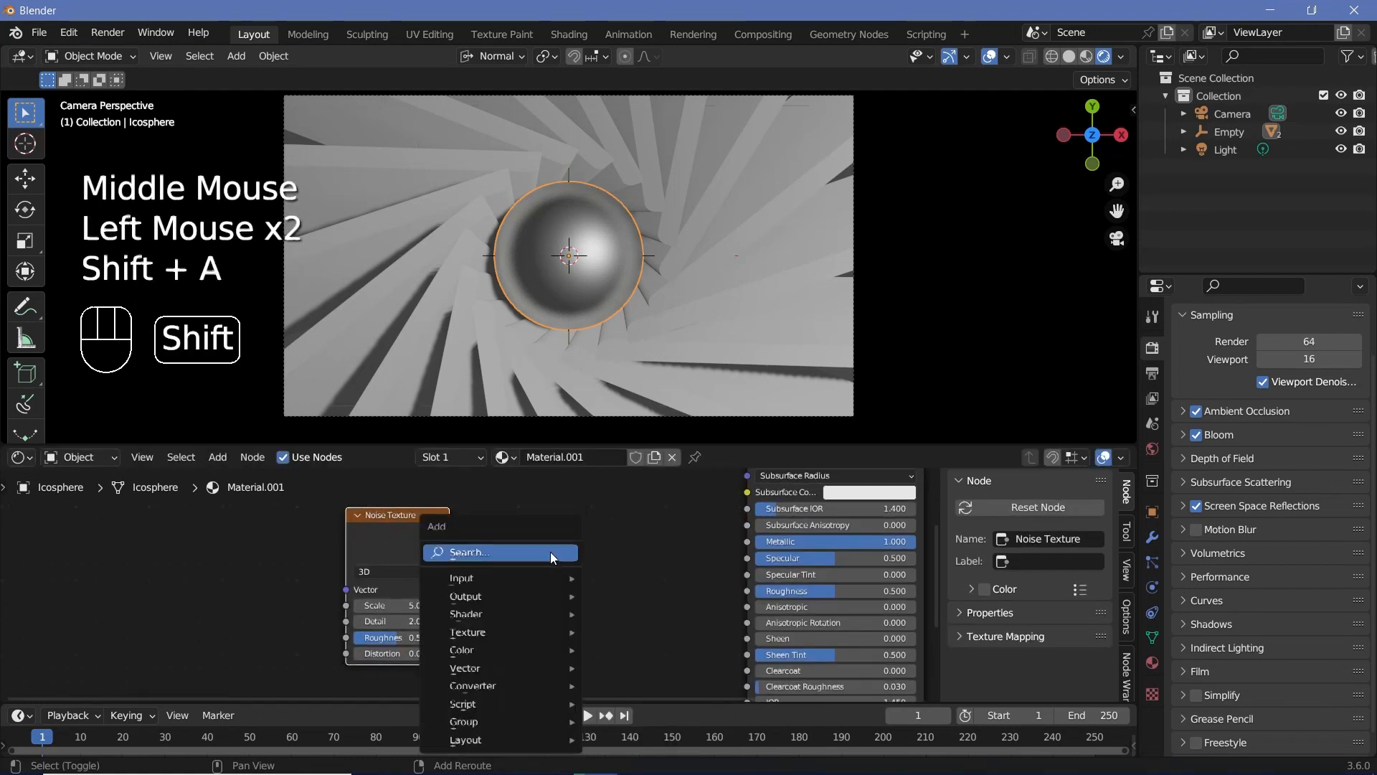
{"action": "left_click", "coordinate": [540, 544]}
{"action": "type", "text": "color"}
{"action": "key", "text": "Return"}
{"action": "left_click", "coordinate": [499, 531]}
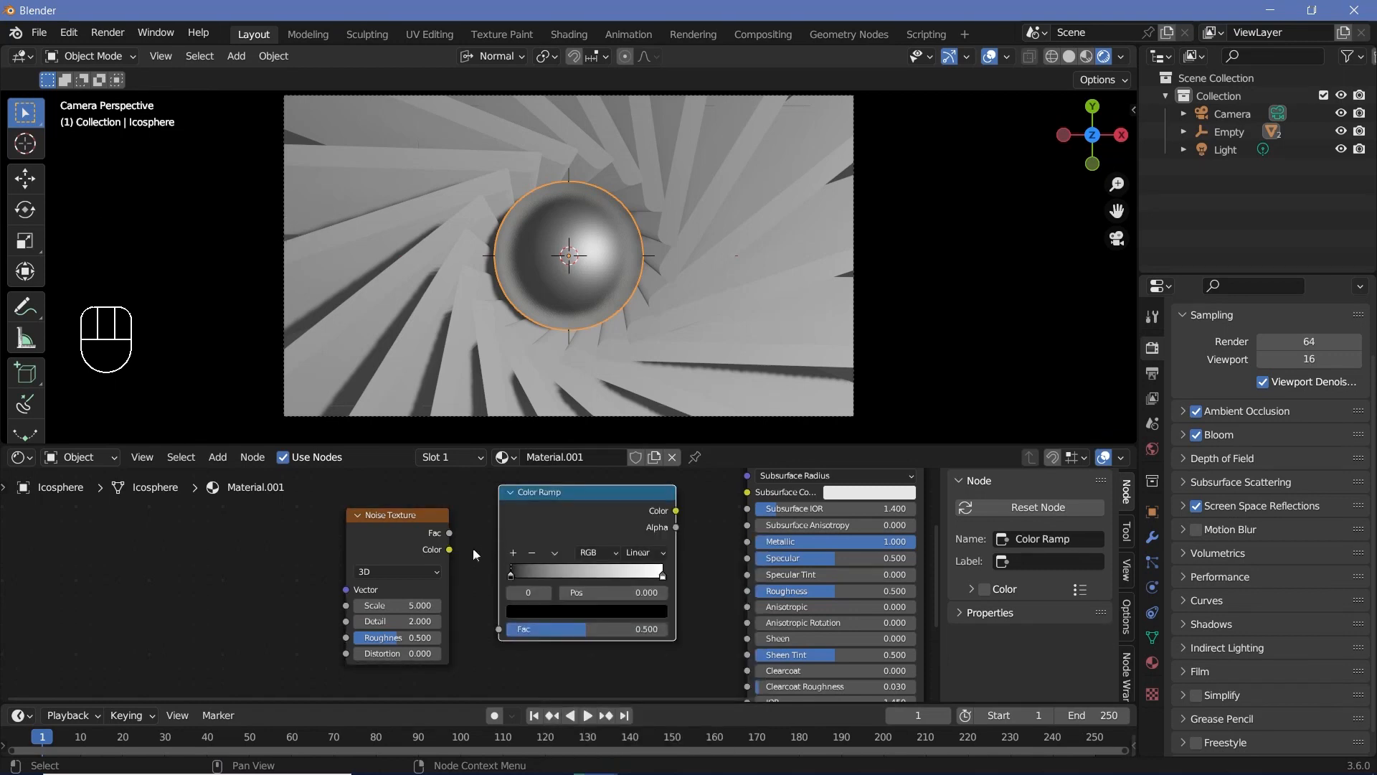
Step: Connect the Noise Texture's Color to the Color Ramp's Fac, and the ramp's Color to the Principled BSDF's Roughness
{"action": "left_click_drag", "start_coordinate": [449, 549], "coordinate": [502, 638]}
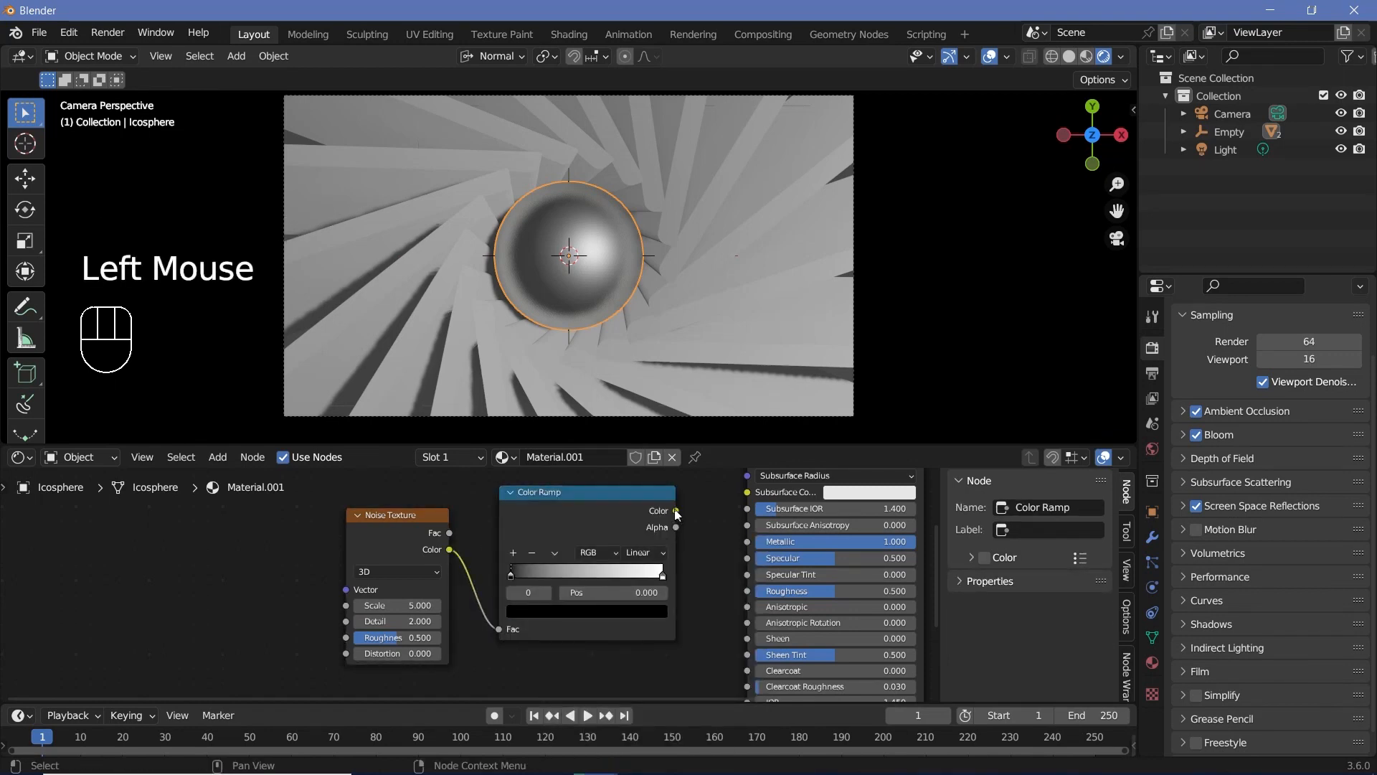
{"action": "left_click_drag", "start_coordinate": [676, 511], "coordinate": [706, 548]}
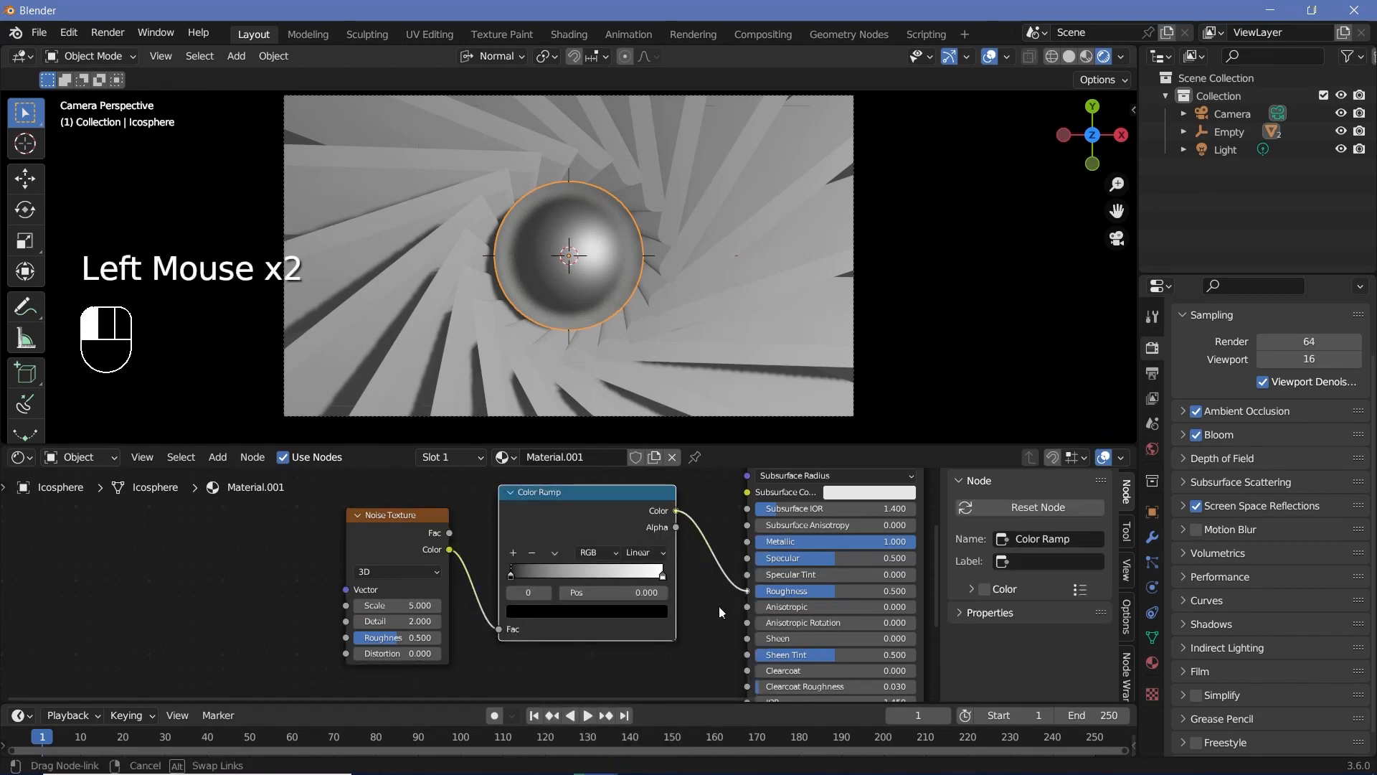
{"action": "left_click_drag", "start_coordinate": [719, 606], "coordinate": [718, 607]}
Step: Apply Shade Smooth to the ico sphere
{"action": "scroll", "coordinate": [631, 244], "scroll_direction": "up", "scroll_amount": 6}
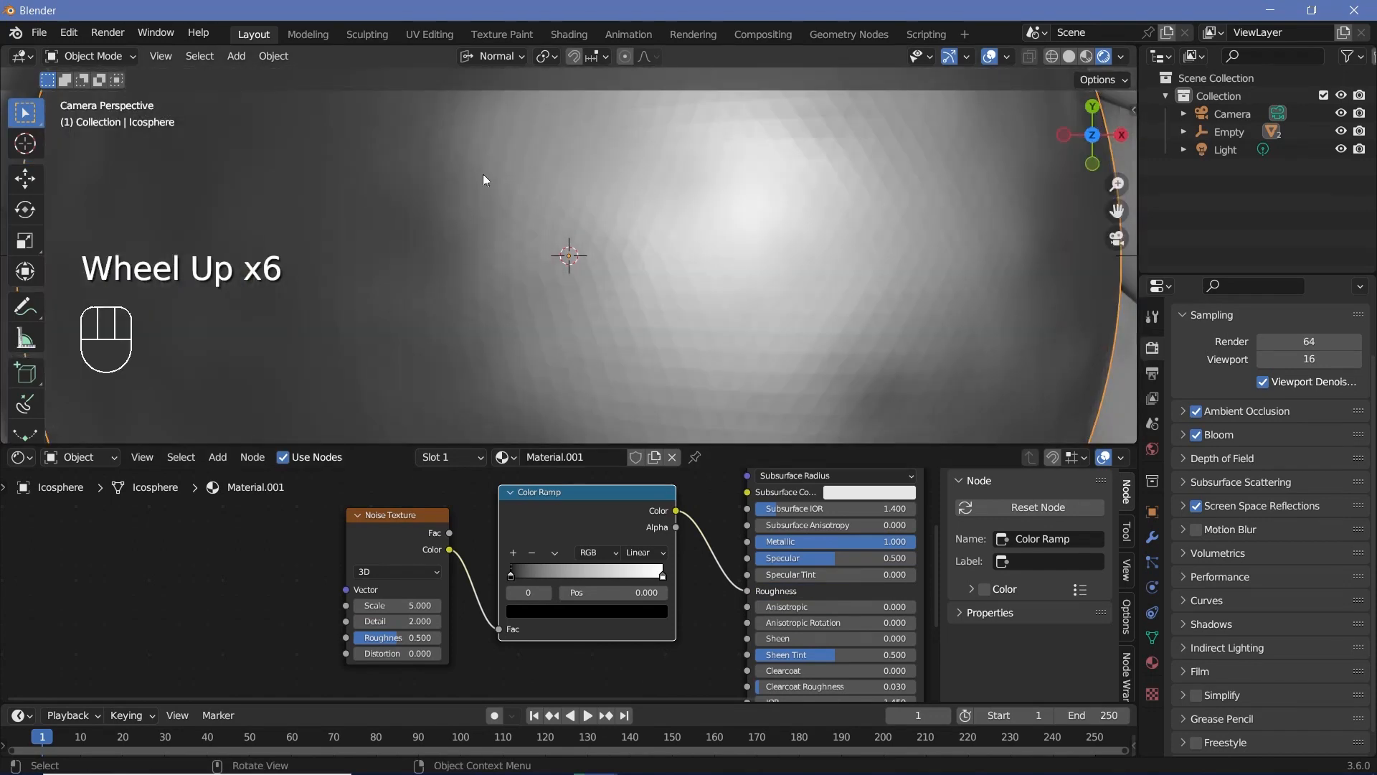
{"action": "left_click", "coordinate": [274, 57]}
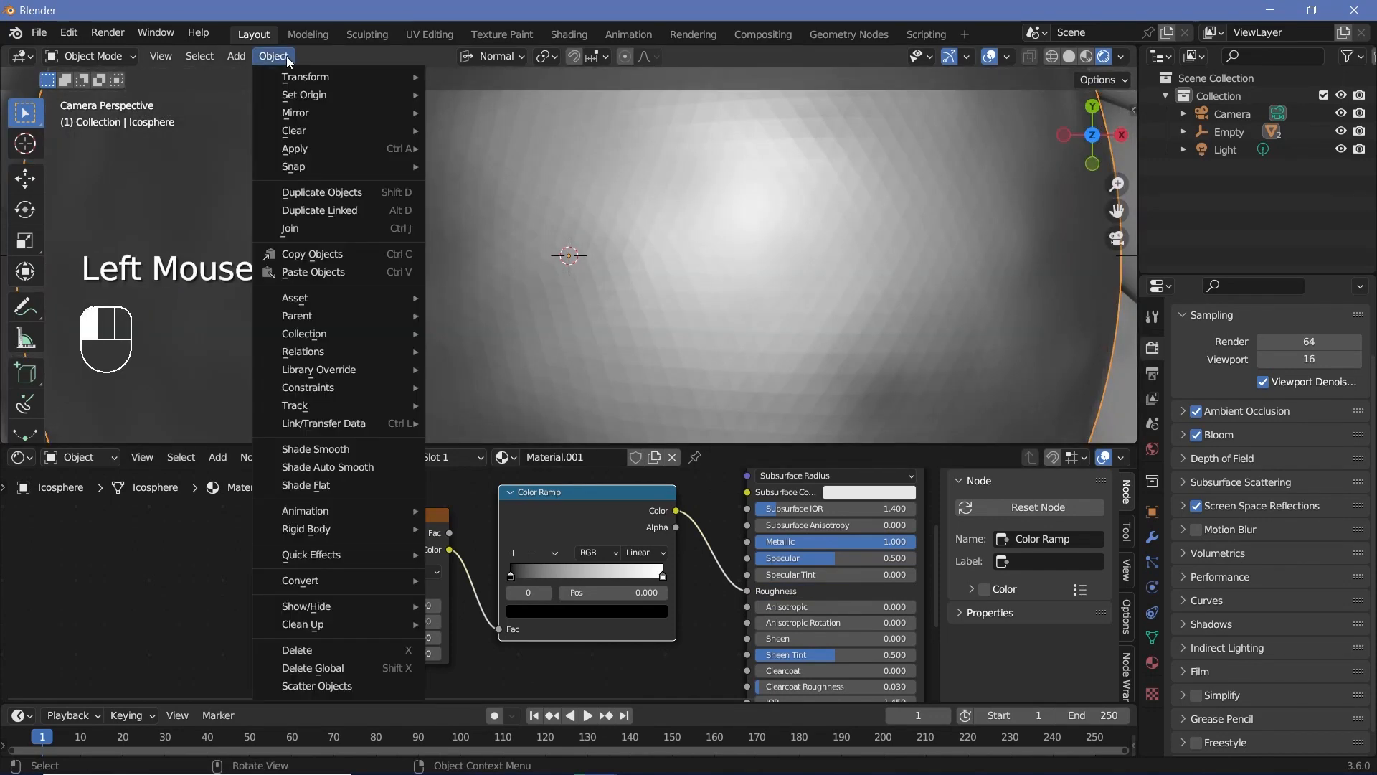
{"action": "left_click", "coordinate": [316, 449]}
{"action": "scroll", "coordinate": [574, 287], "scroll_direction": "down", "scroll_amount": 4}
Step: Set the Noise Texture's Detail to 15 and its Roughness to 0.7
{"action": "scroll", "coordinate": [473, 585], "scroll_direction": "up", "scroll_amount": 2}
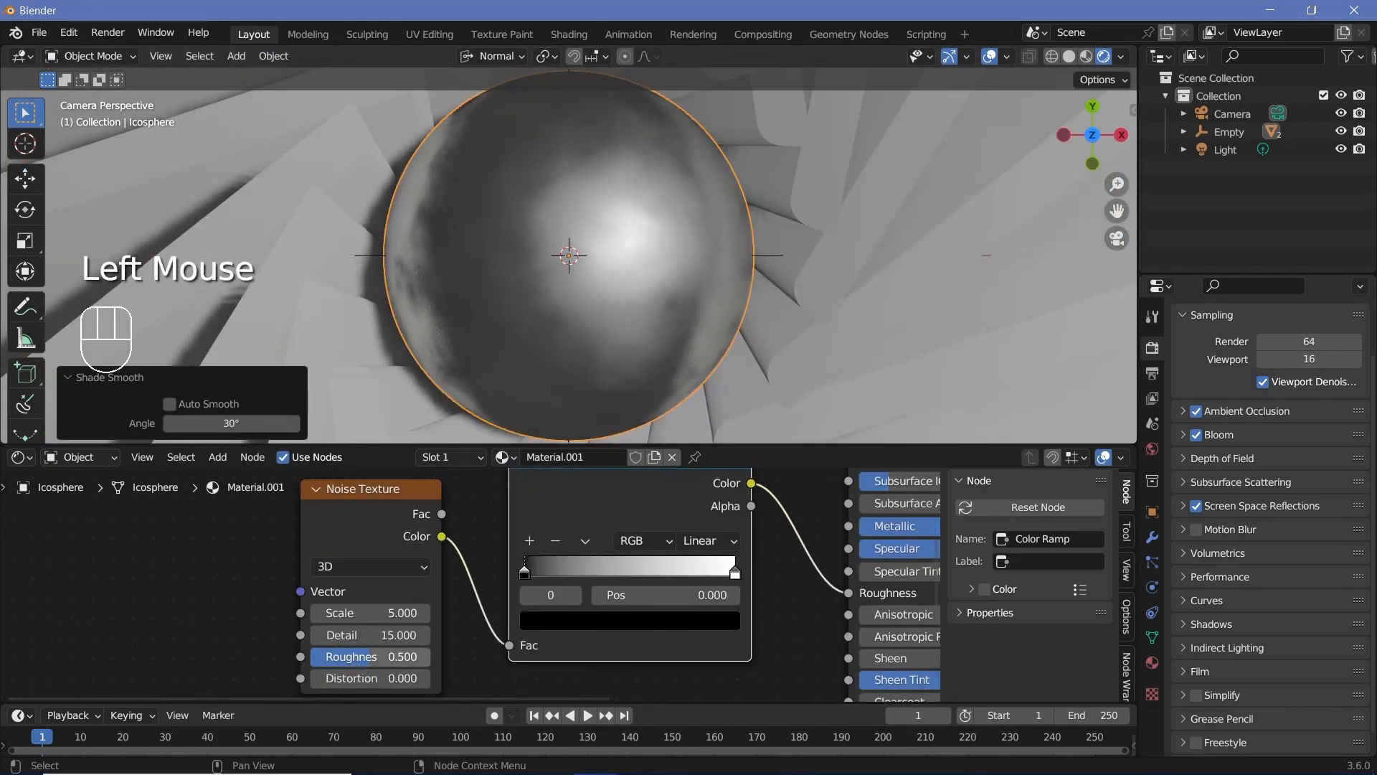
{"action": "left_click", "coordinate": [351, 657]}
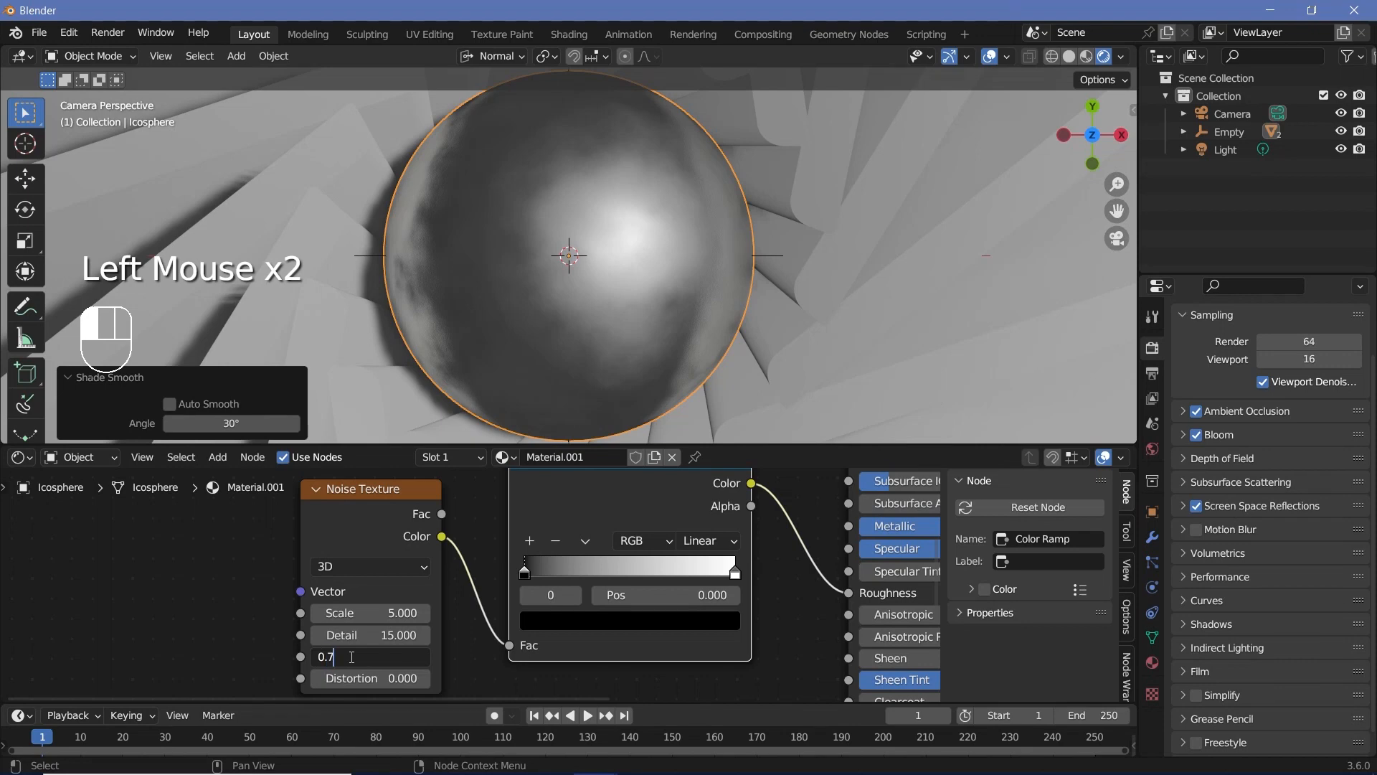
{"action": "key", "text": "Return"}
Step: Move the Color Ramp's black stop to position 0.302 and set its color Value to 0.2
{"action": "left_click_drag", "start_coordinate": [532, 570], "coordinate": [598, 577]}
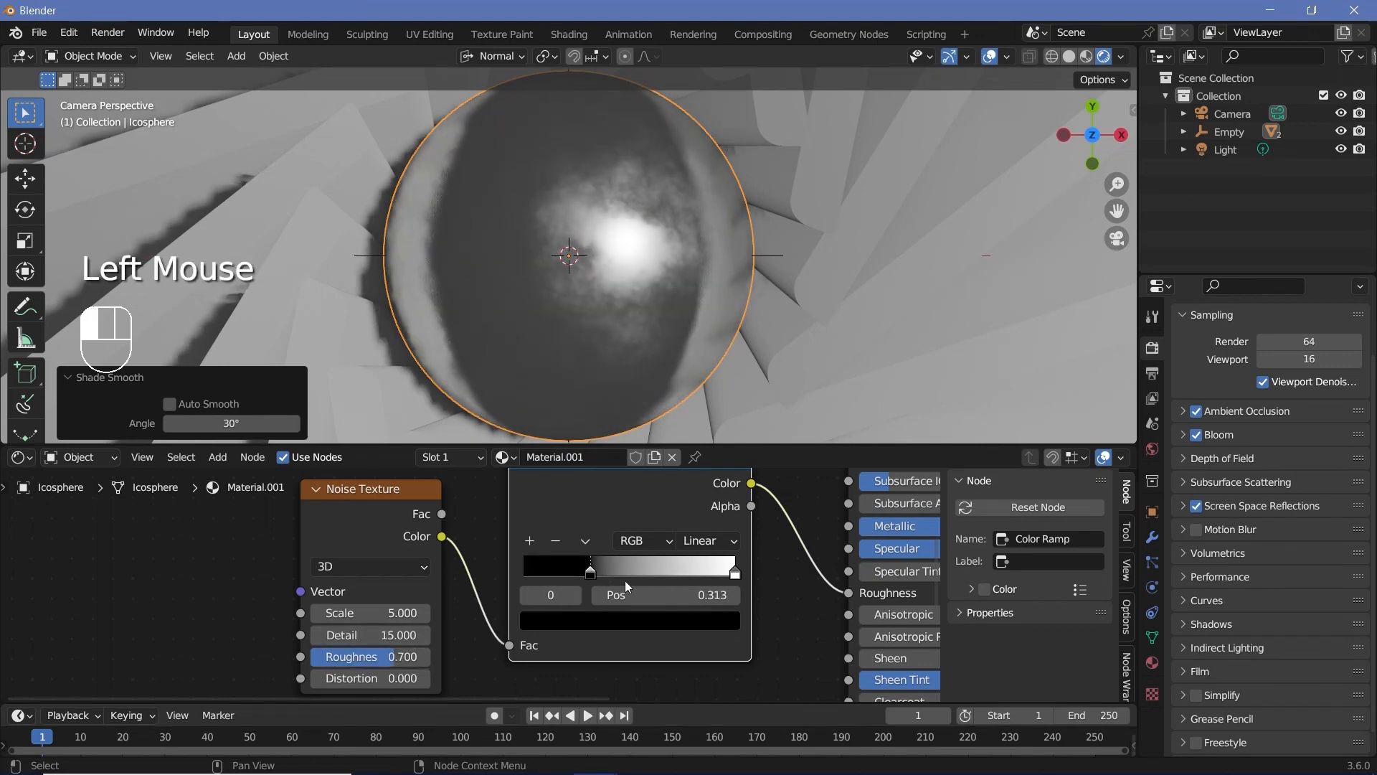
{"action": "left_click", "coordinate": [605, 621]}
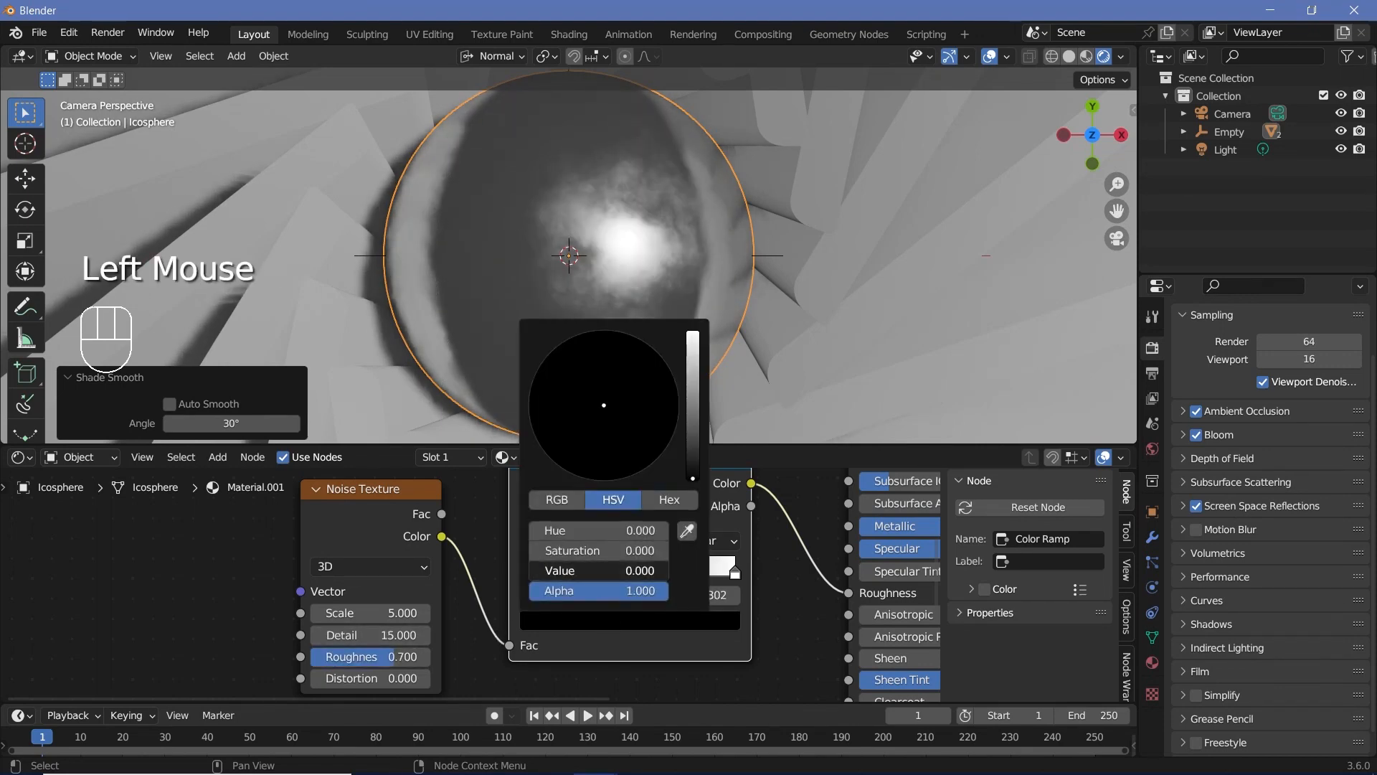
{"action": "left_click", "coordinate": [604, 571]}
{"action": "type", "text": "0.302"}
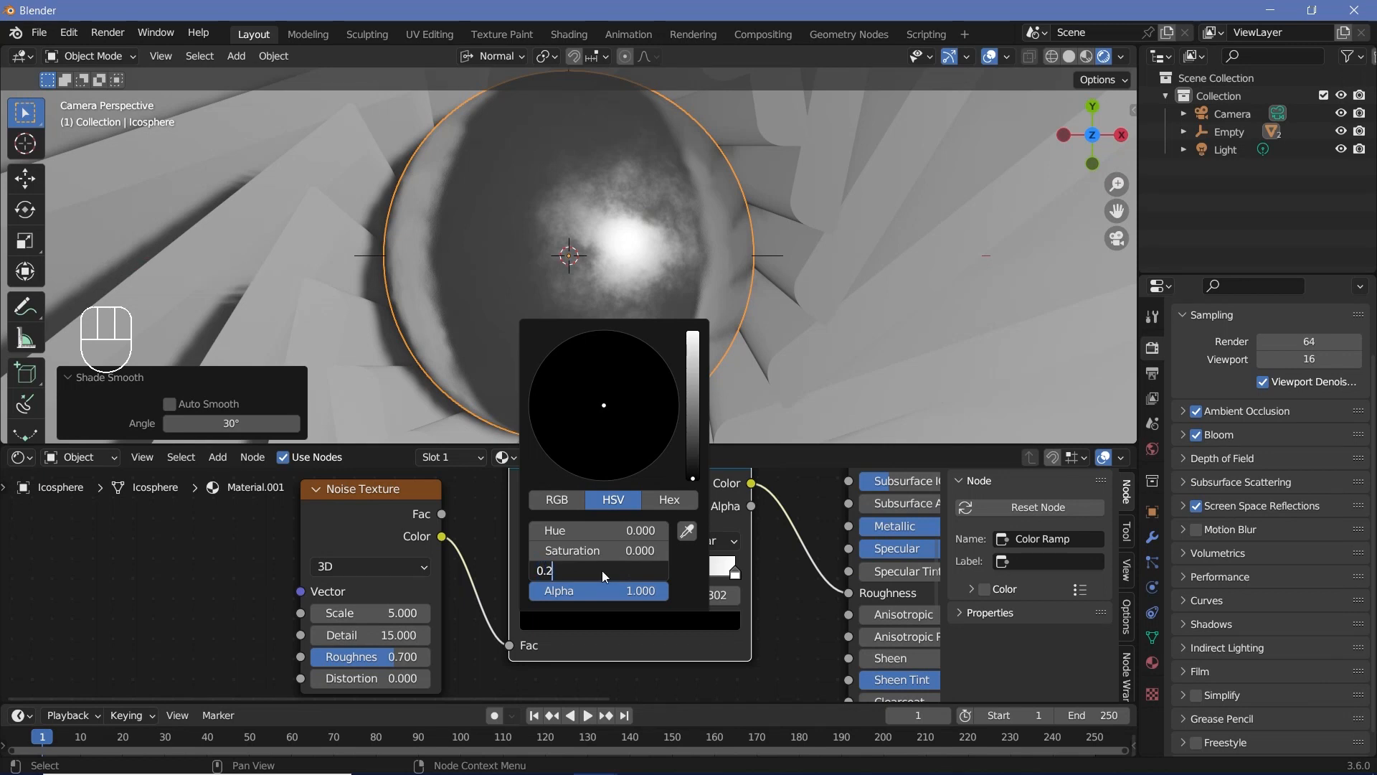
{"action": "key", "text": "Return"}
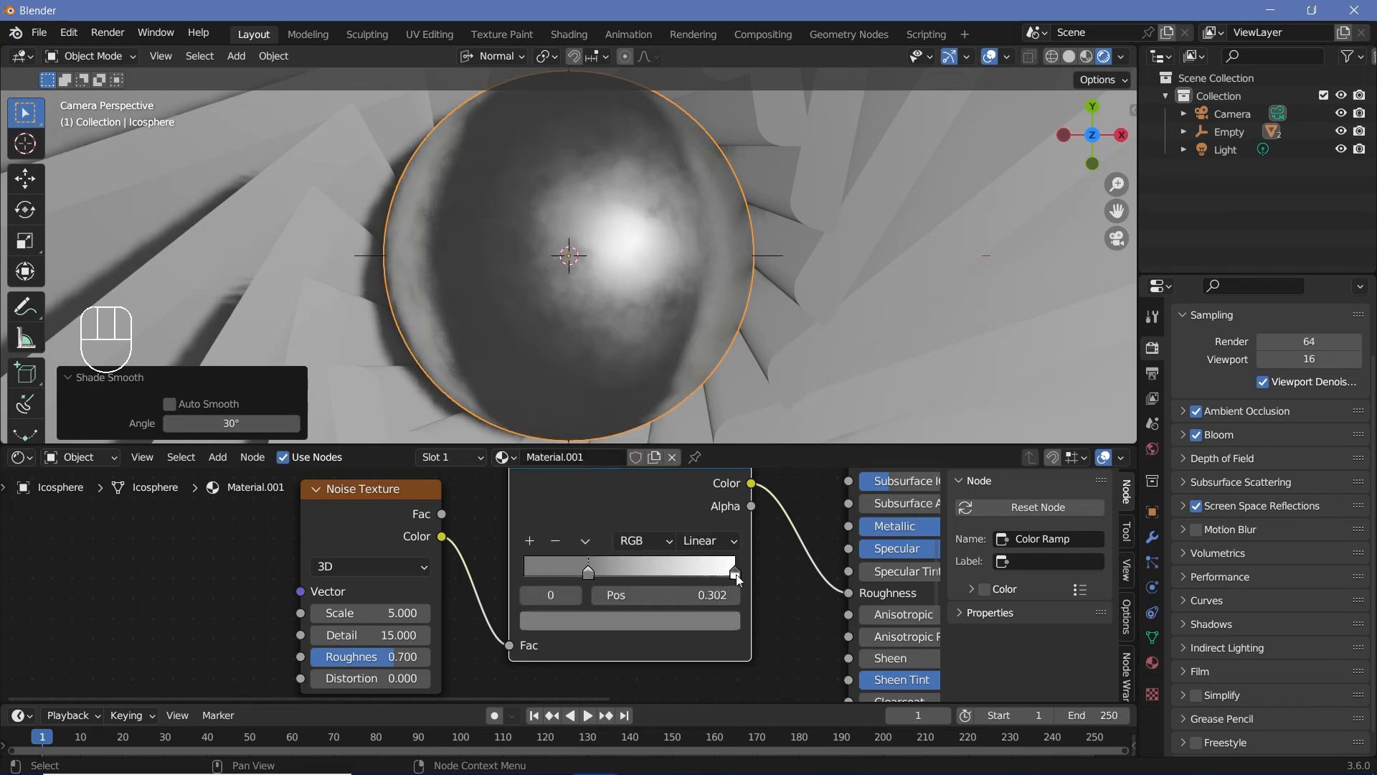
Step: Move the Color Ramp's white stop to position 0.720 and lower its color Value slightly to an off-white
{"action": "left_click_drag", "start_coordinate": [738, 576], "coordinate": [675, 575]}
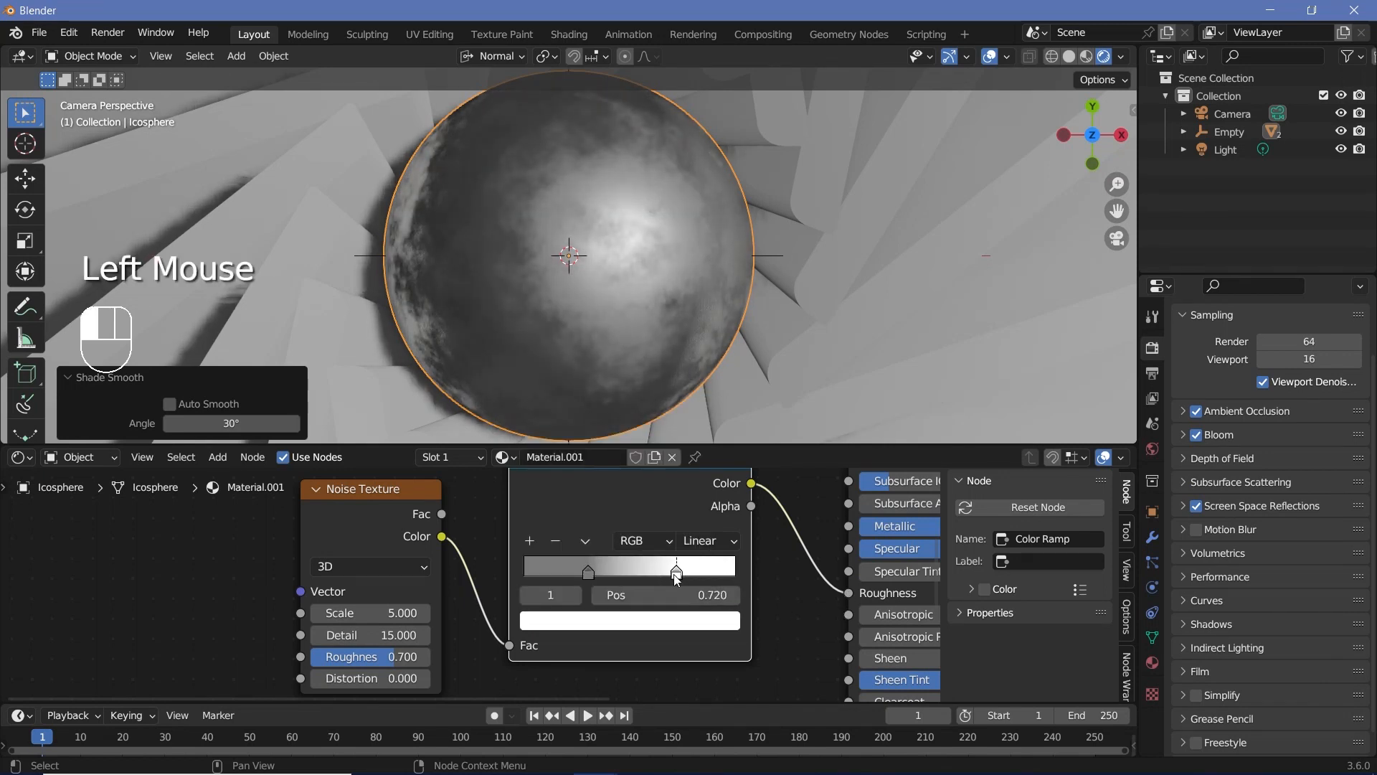
{"action": "double_click", "coordinate": [661, 621]}
{"action": "left_click", "coordinate": [597, 579]}
{"action": "type", "text": "0"}
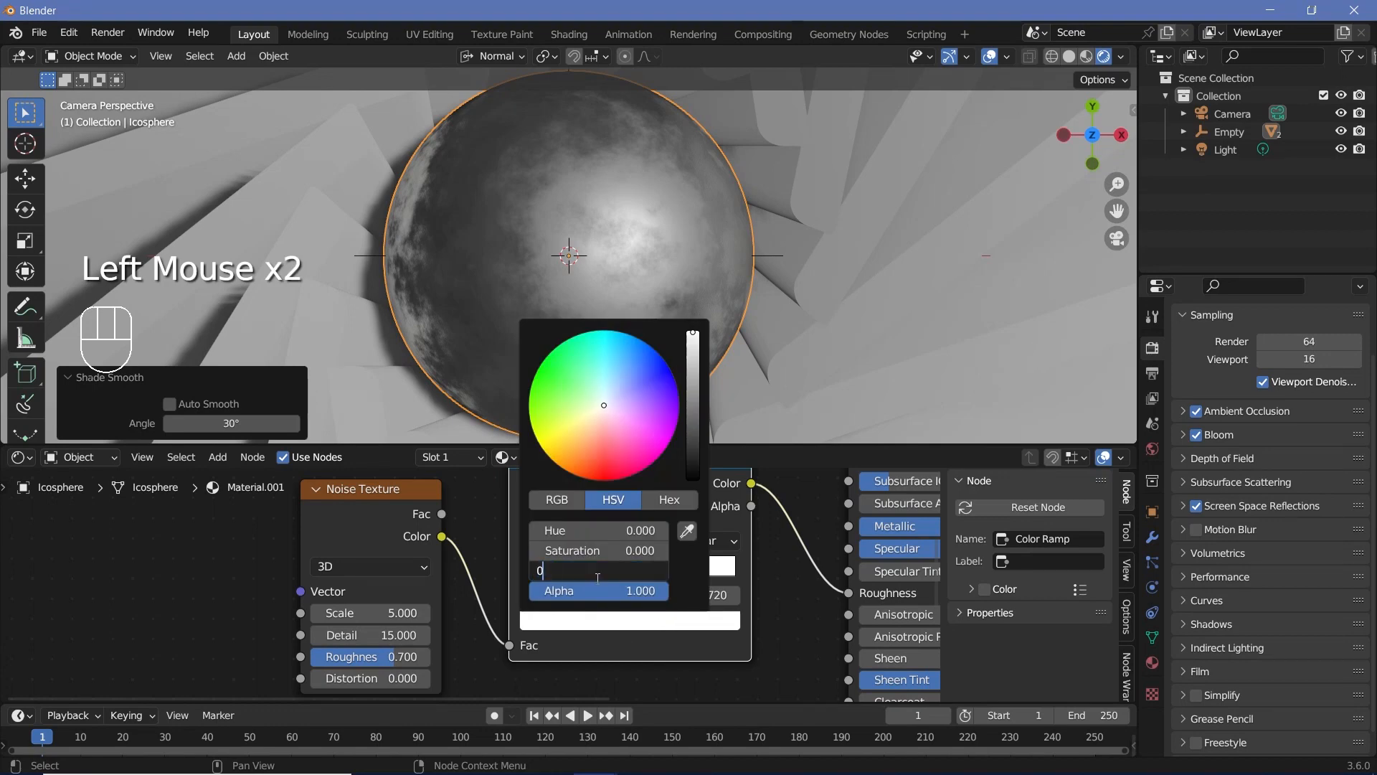
{"action": "key", "text": "Return"}
Step: Set the Noise Texture's Scale to 1.5 and shift the Color Ramp's light stop to position 0.636
{"action": "left_click_drag", "start_coordinate": [344, 617], "coordinate": [318, 617]}
{"action": "scroll", "coordinate": [508, 632], "scroll_direction": "up", "scroll_amount": 3}
{"action": "left_click_drag", "start_coordinate": [563, 574], "coordinate": [619, 575]}
Step: Move the Noise Texture and Color Ramp nodes farther from the Principled BSDF to make room between them
{"action": "scroll", "coordinate": [442, 583], "scroll_direction": "down", "scroll_amount": 2}
{"action": "middle_click_drag", "start_coordinate": [442, 582], "coordinate": [471, 561]}
{"action": "scroll", "coordinate": [465, 578], "scroll_direction": "down", "scroll_amount": 3}
{"action": "left_click_drag", "start_coordinate": [448, 525], "coordinate": [358, 508]}
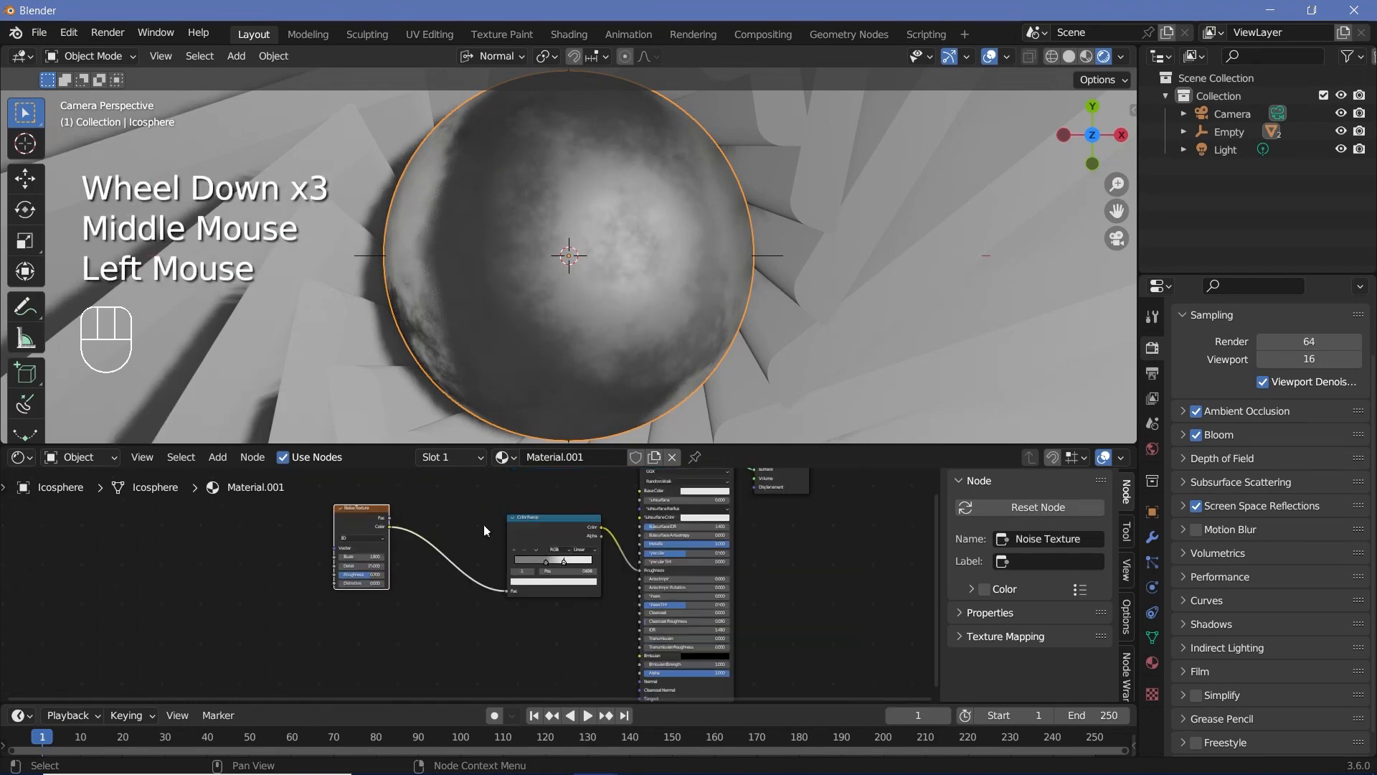
{"action": "left_click_drag", "start_coordinate": [518, 518], "coordinate": [387, 519]}
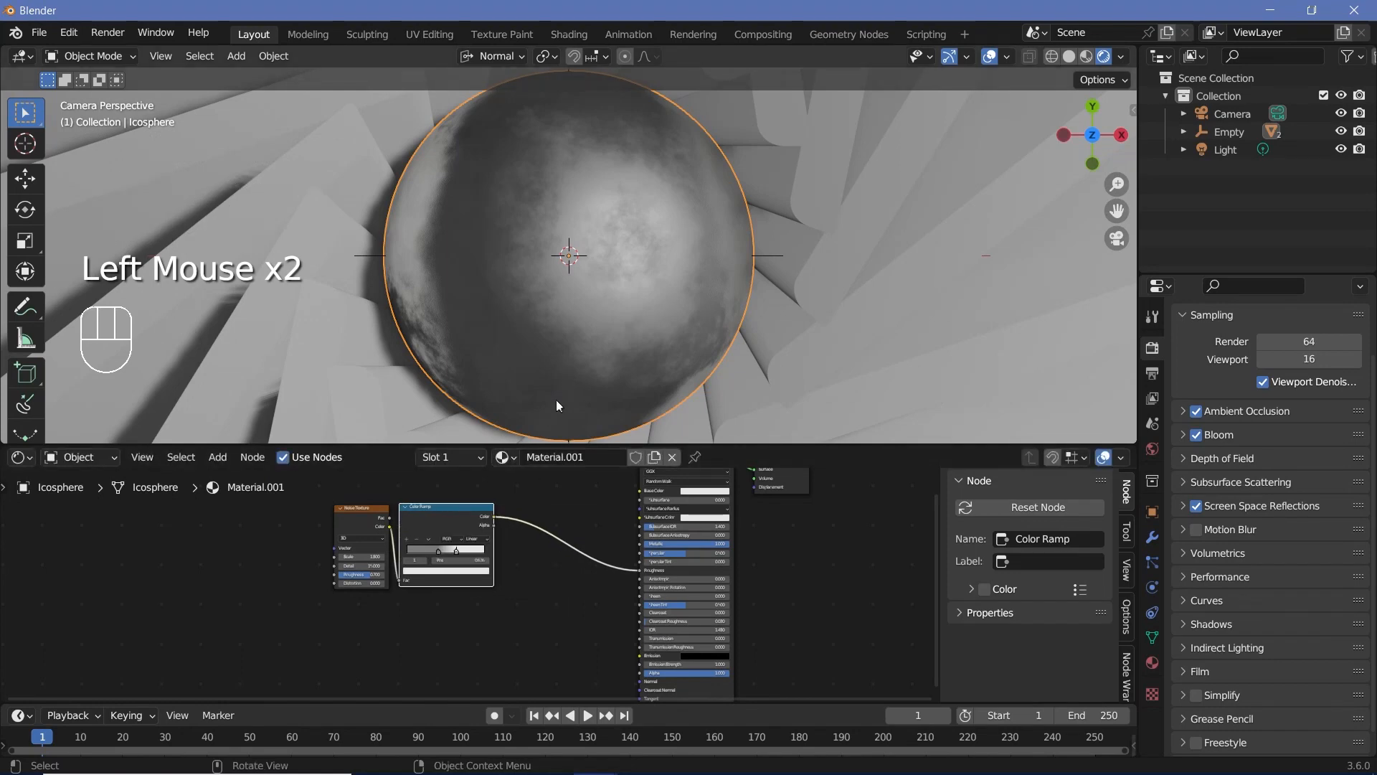
Step: Add a Bump node with the Color Ramp's Color feeding its Height and its Normal feeding the Principled BSDF's Normal
{"action": "middle_click_drag", "start_coordinate": [523, 621], "coordinate": [528, 587]}
{"action": "key", "text": "shift+a"}
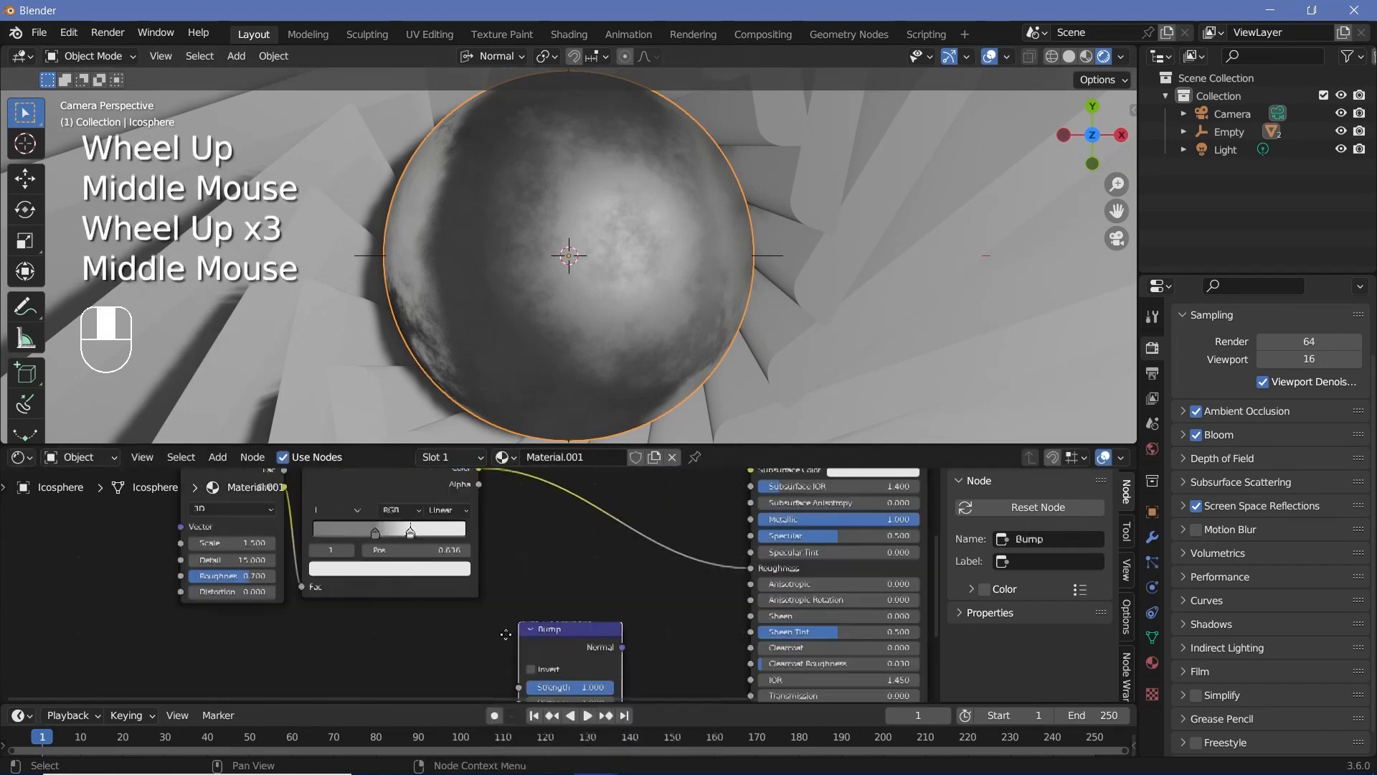
{"action": "middle_click_drag", "start_coordinate": [506, 634], "coordinate": [492, 666]}
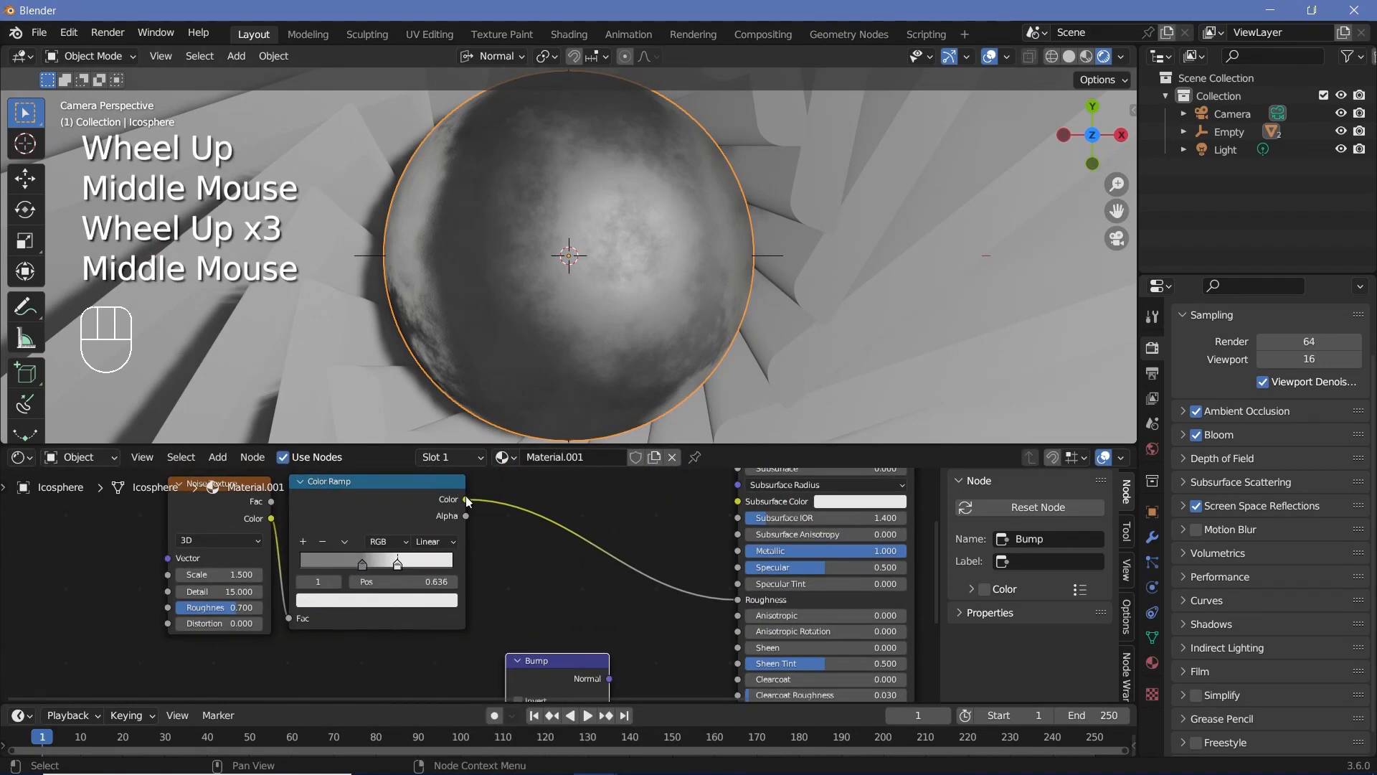
{"action": "left_click_drag", "start_coordinate": [467, 500], "coordinate": [511, 643]}
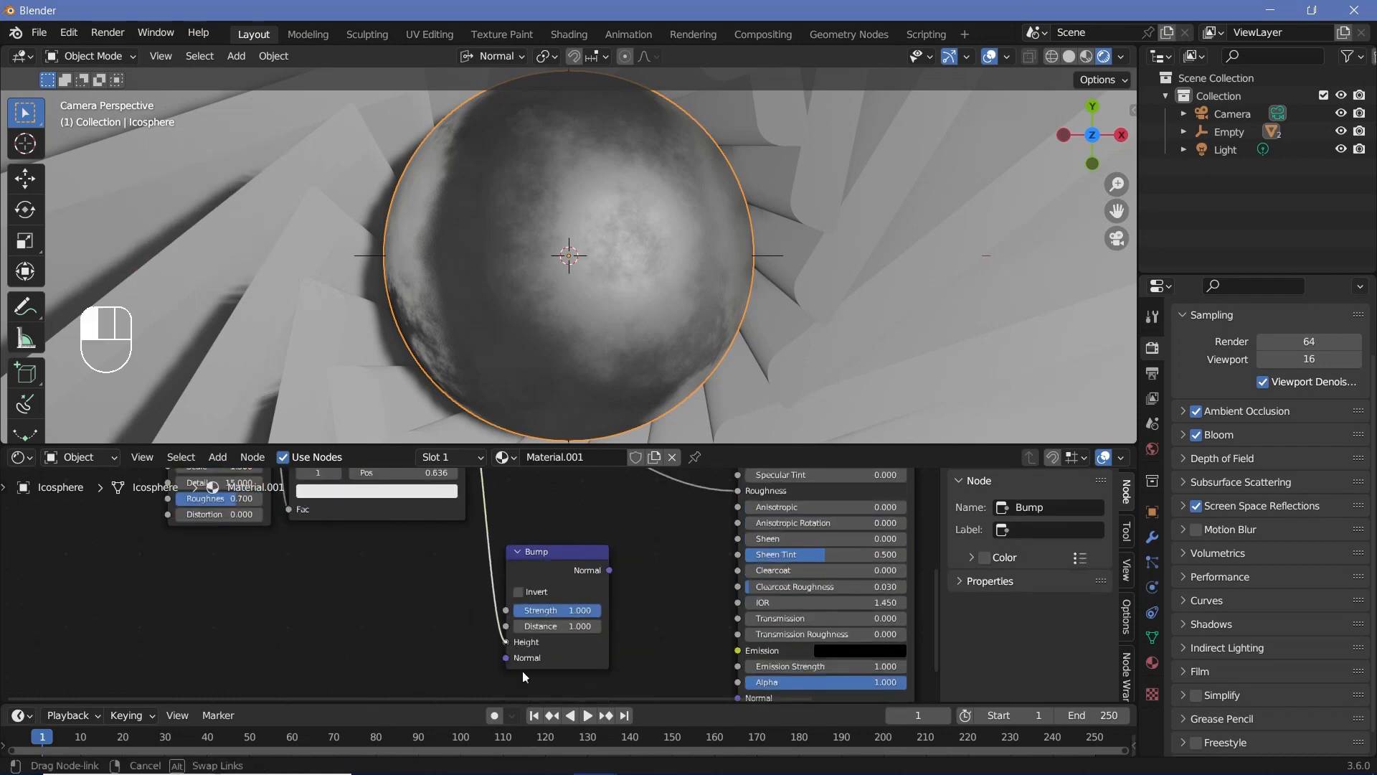
{"action": "left_click_drag", "start_coordinate": [609, 570], "coordinate": [742, 644]}
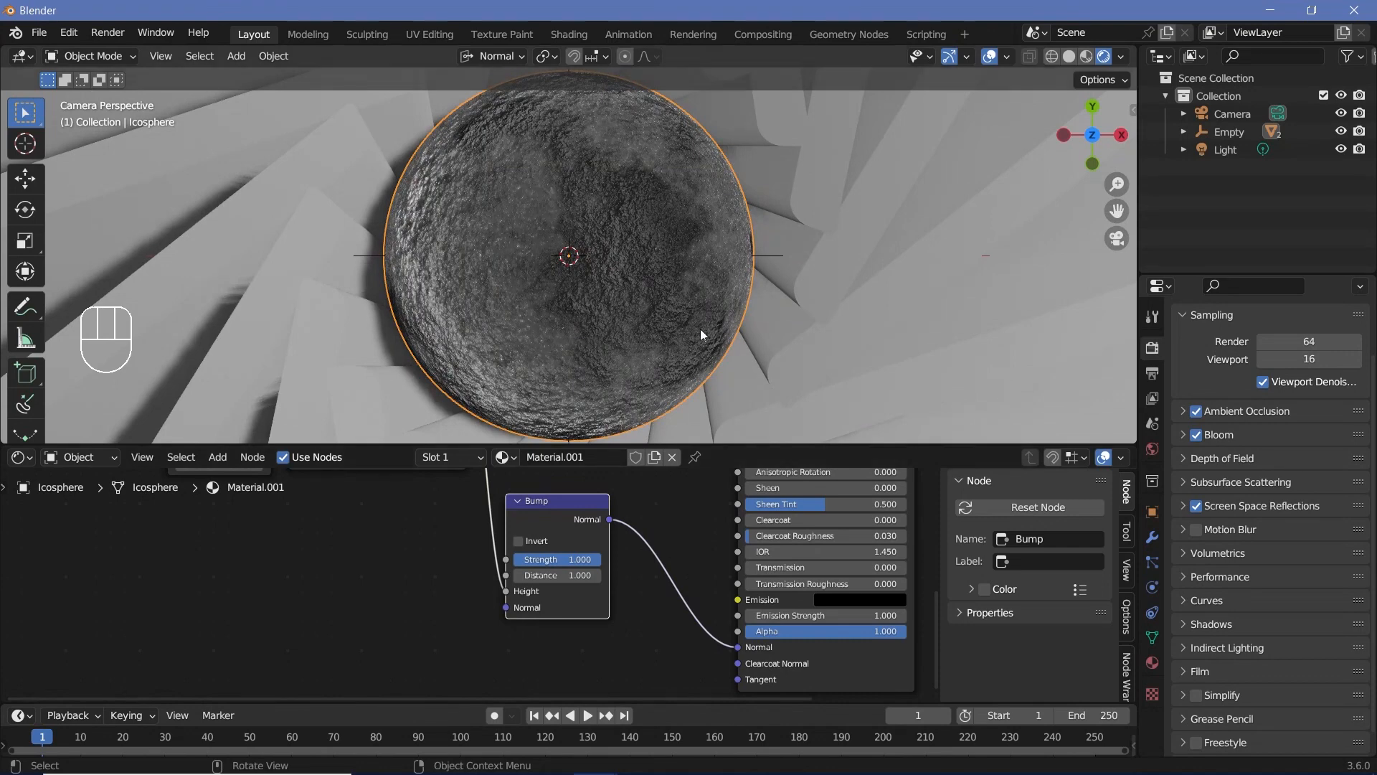
Step: Set the Bump node's Strength to 0.05 and inspect the sphere's surface
{"action": "left_click", "coordinate": [562, 552]}
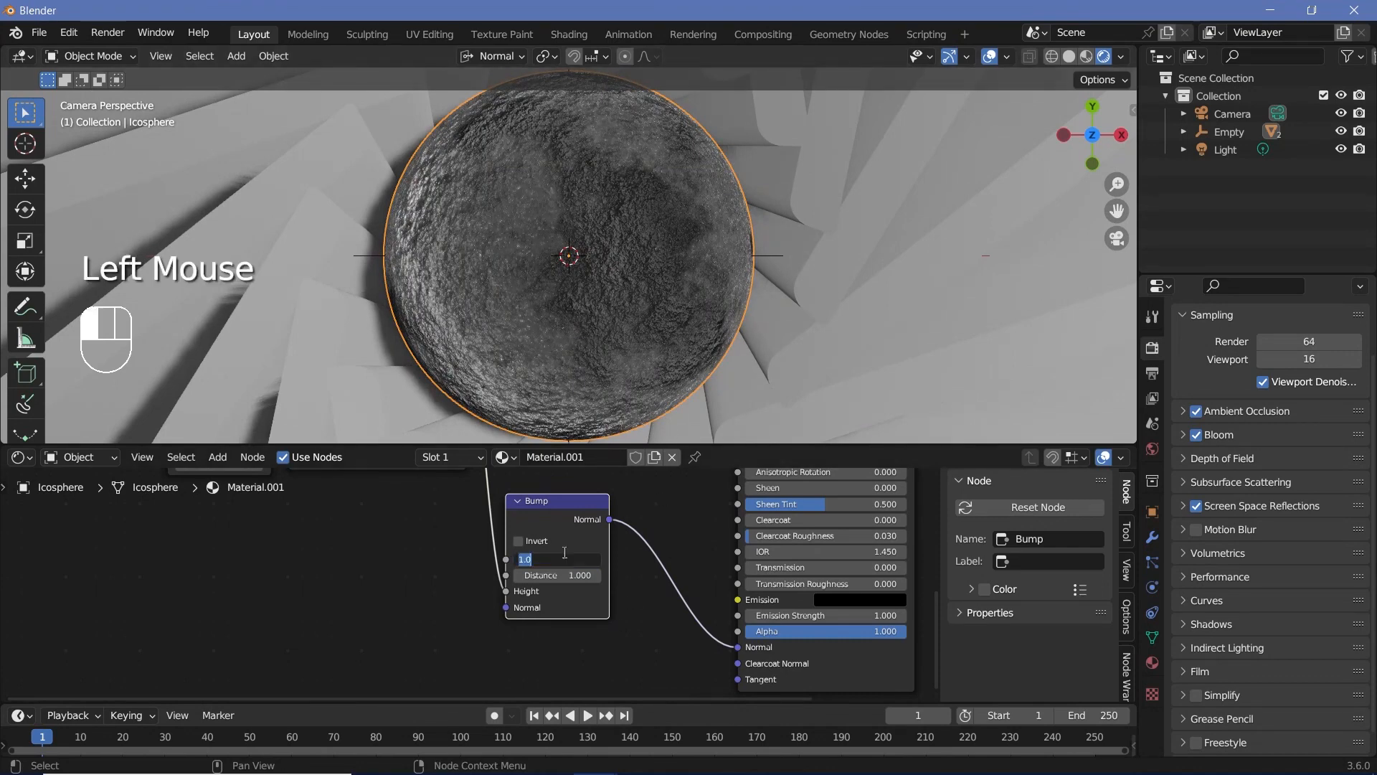
{"action": "type", "text": "0.05"}
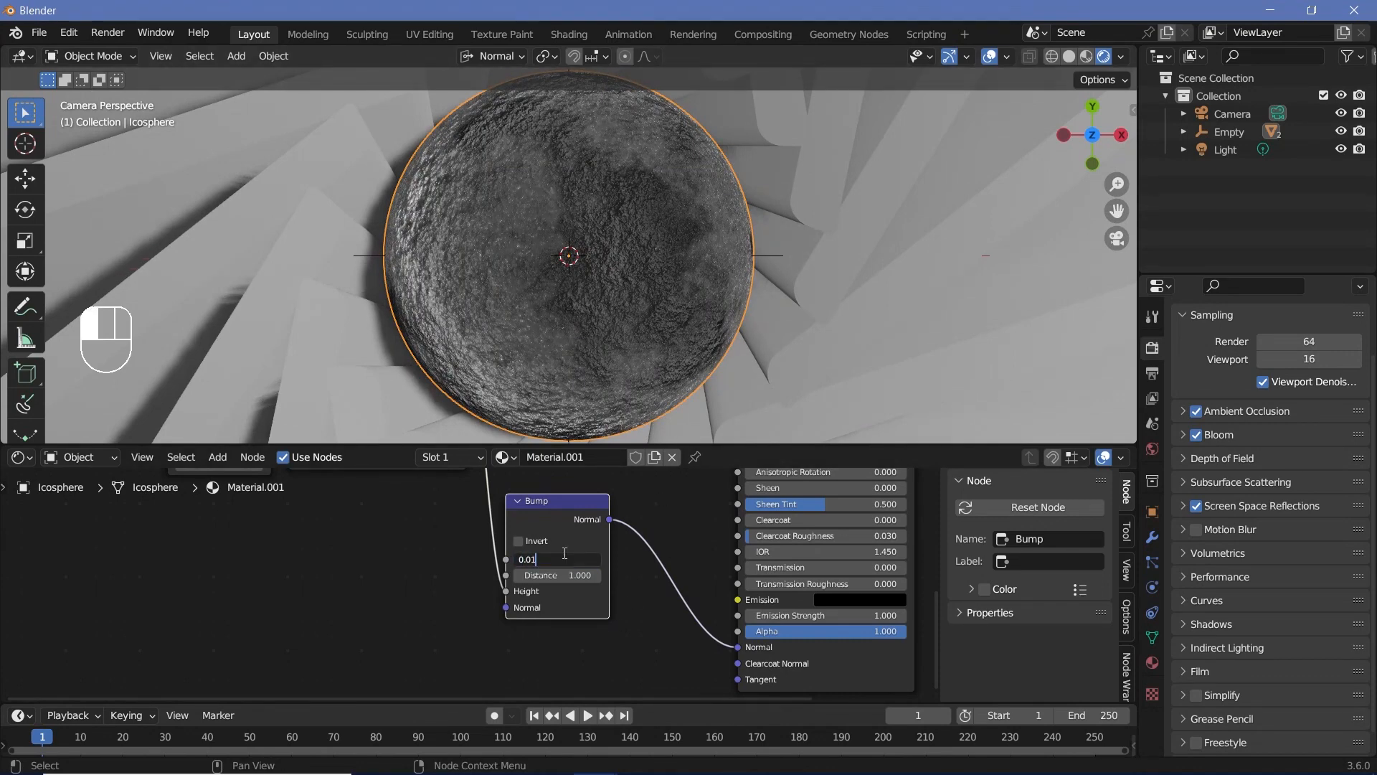
{"action": "key", "text": "Return"}
{"action": "scroll", "coordinate": [547, 228], "scroll_direction": "up", "scroll_amount": 2}
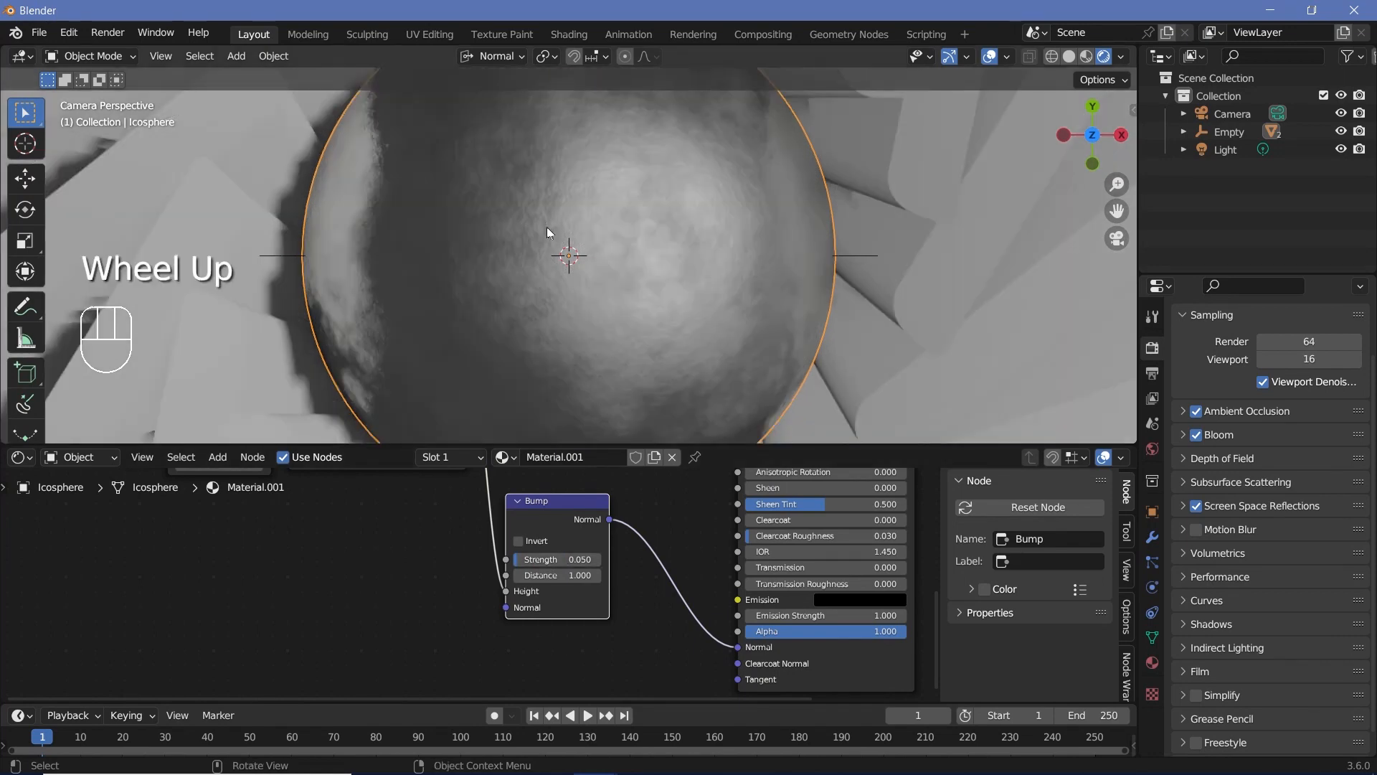
{"action": "scroll", "coordinate": [508, 303], "scroll_direction": "down", "scroll_amount": 3}
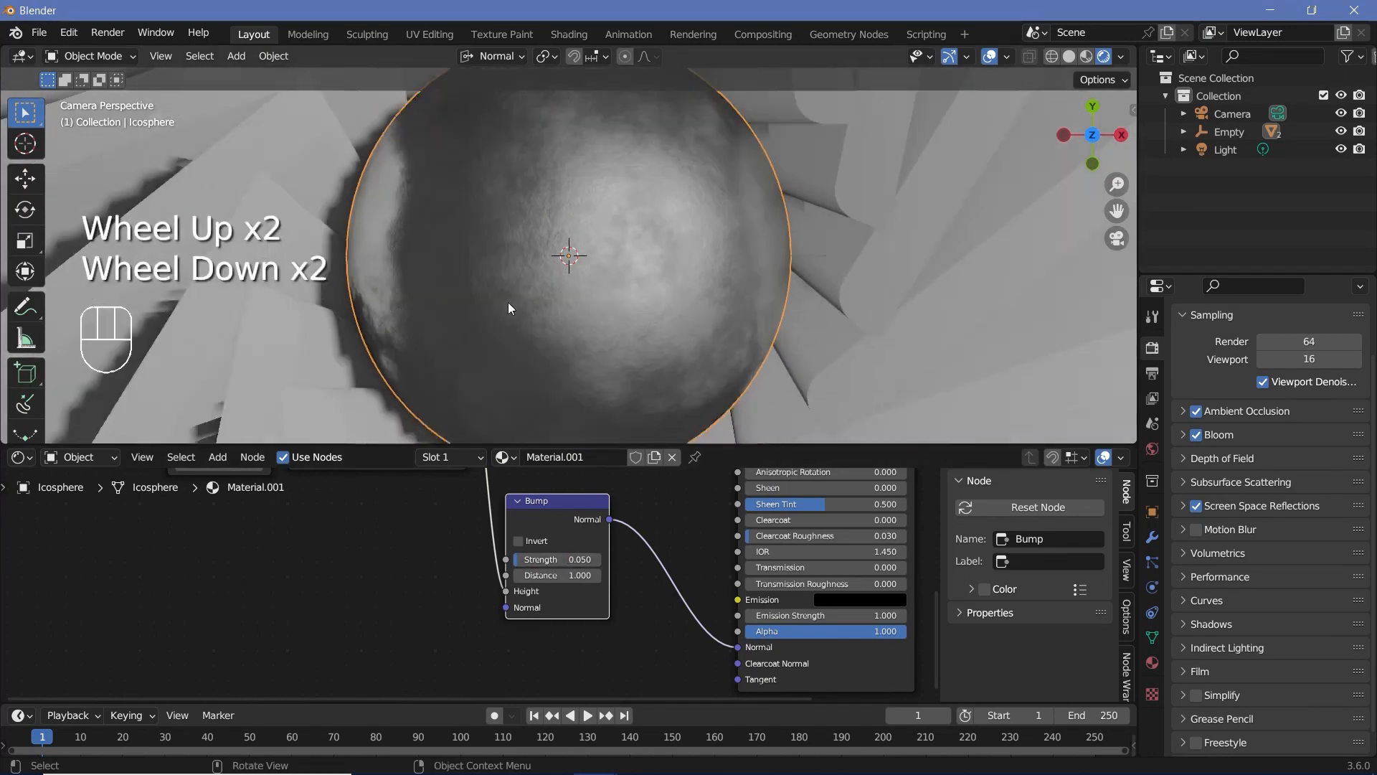
Step: Rename the ico sphere's material as Metal_Sphere
{"action": "scroll", "coordinate": [508, 302], "scroll_direction": "down", "scroll_amount": 5}
{"action": "left_click", "coordinate": [575, 457]}
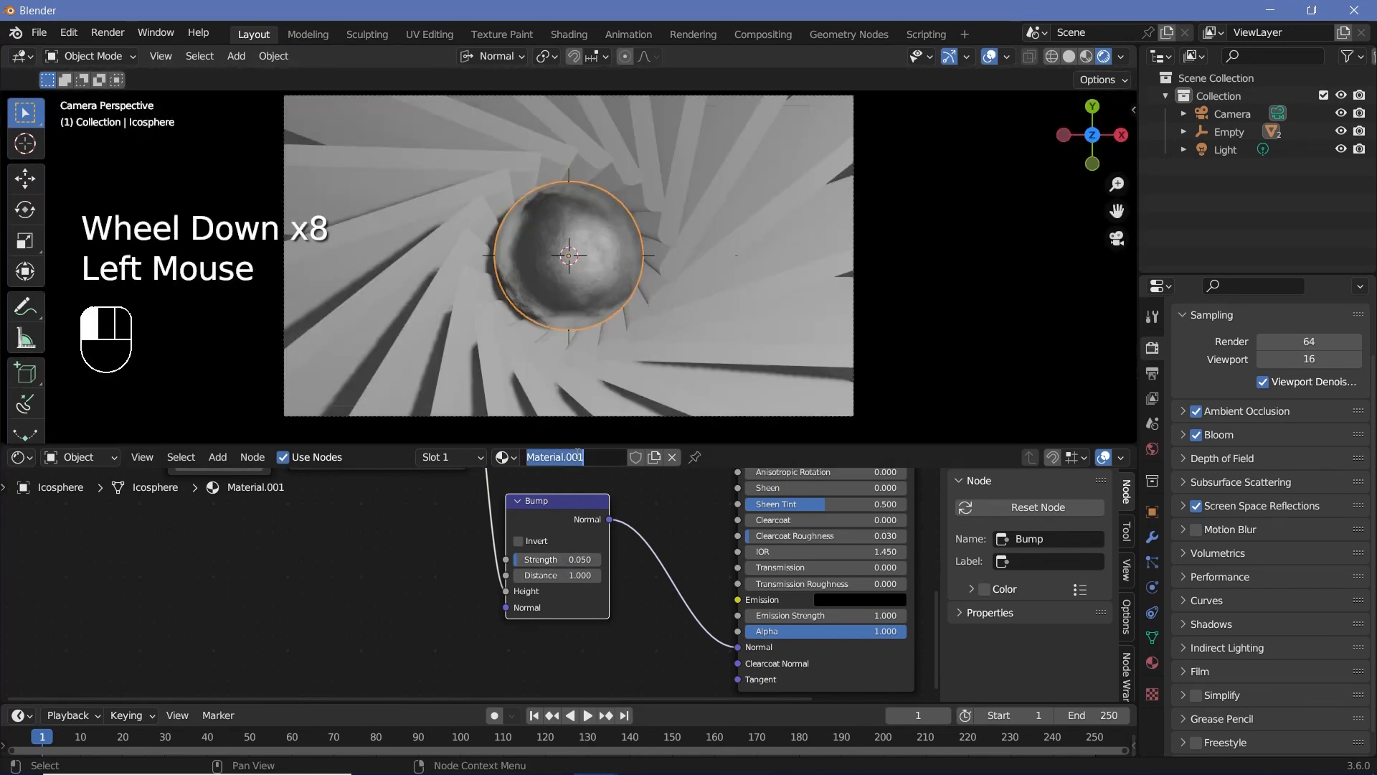
{"action": "type", "text": "Metal_Sphere"}
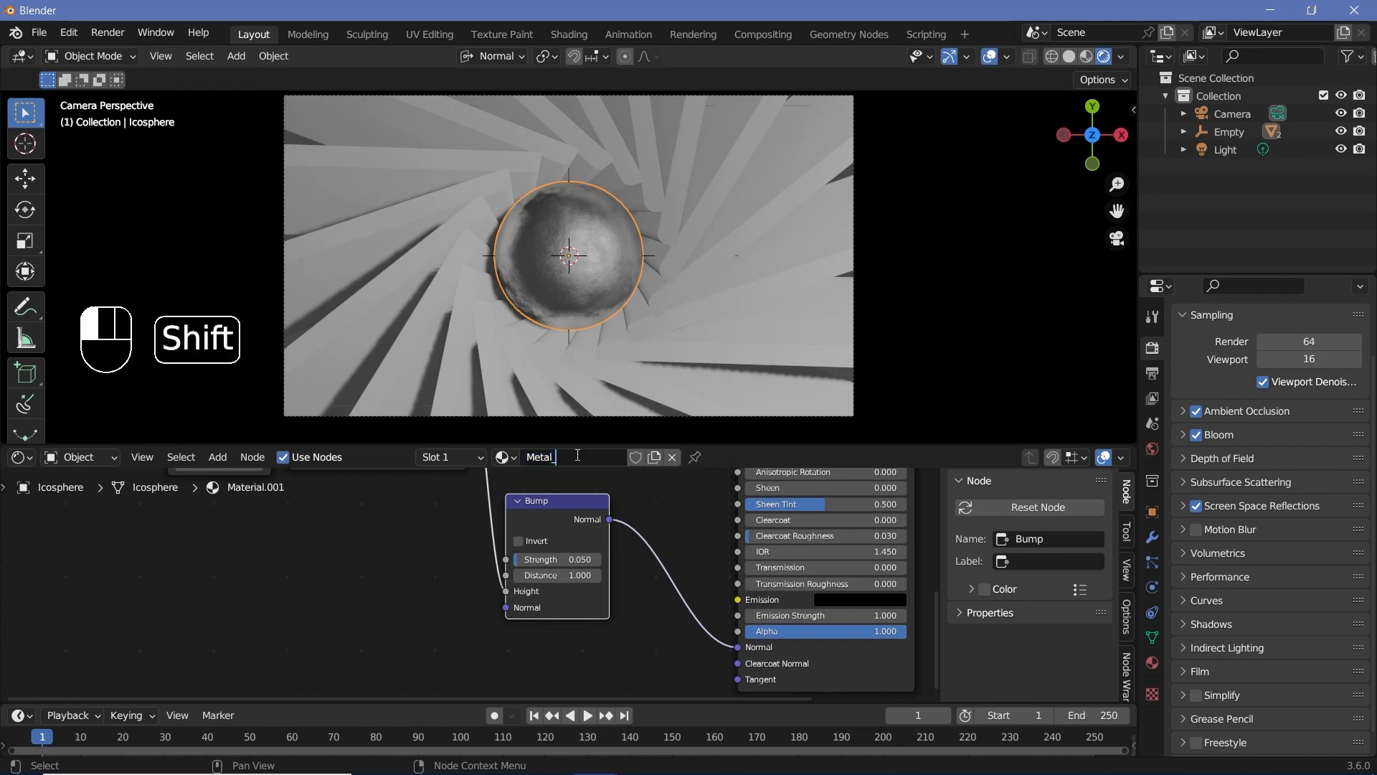
{"action": "key", "text": "Return"}
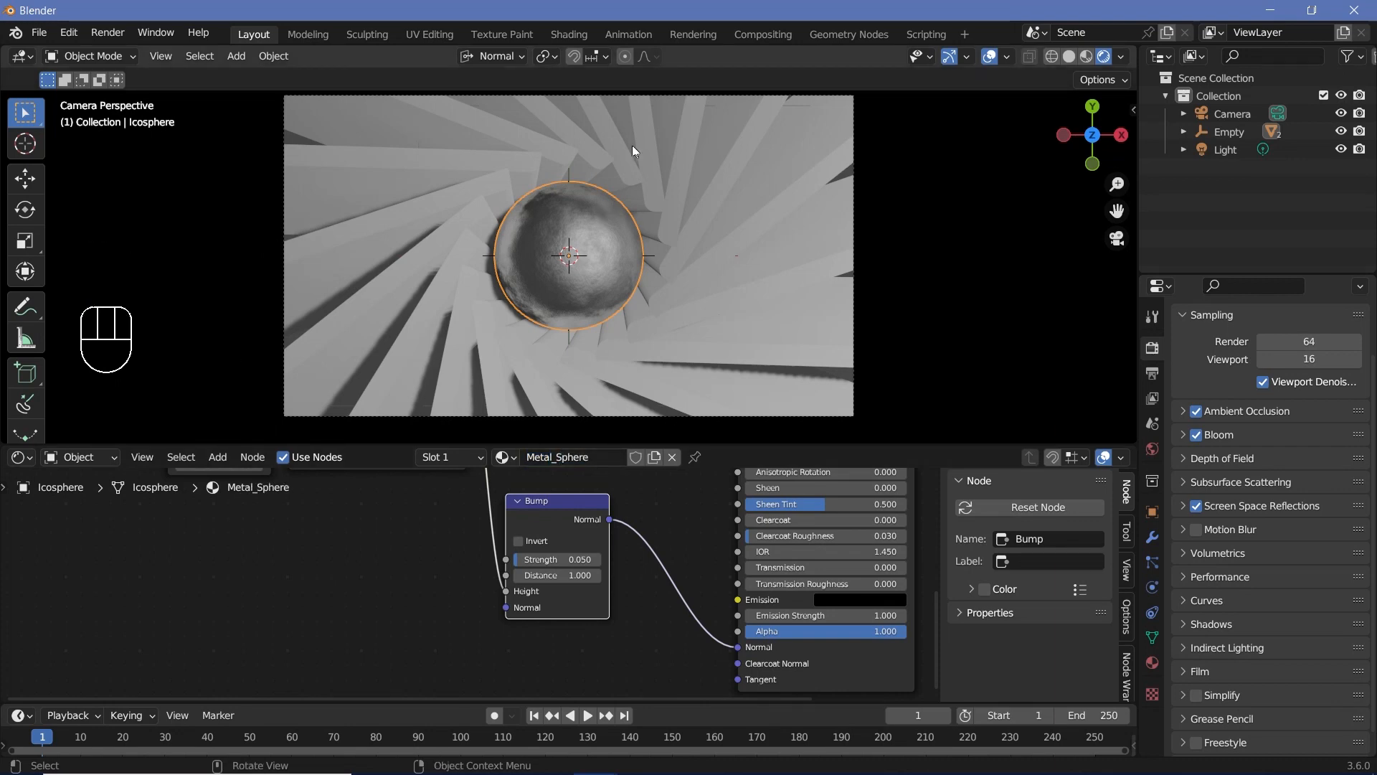
Step: Assign the Metal_Sphere material to the blades and make it an independent copy
{"action": "left_click", "coordinate": [718, 244]}
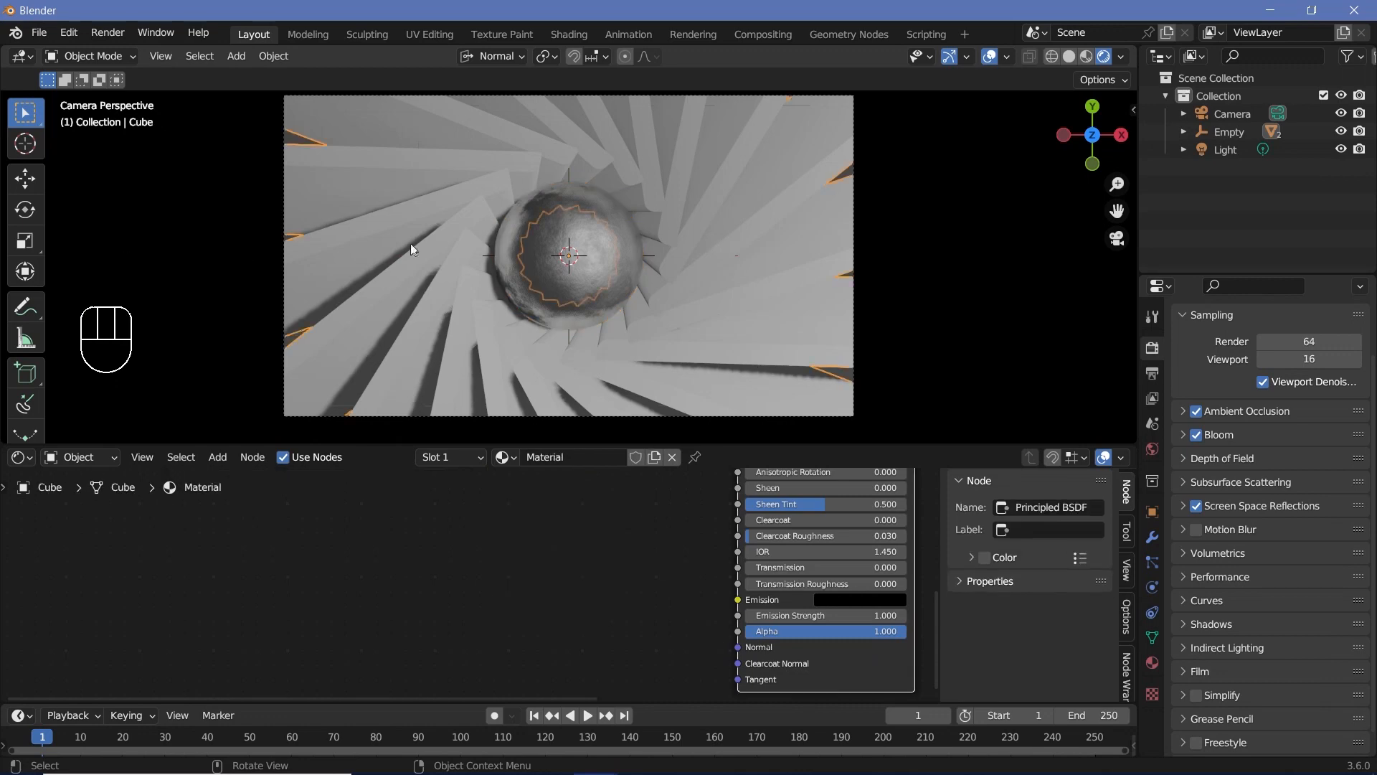
{"action": "left_click", "coordinate": [502, 457]}
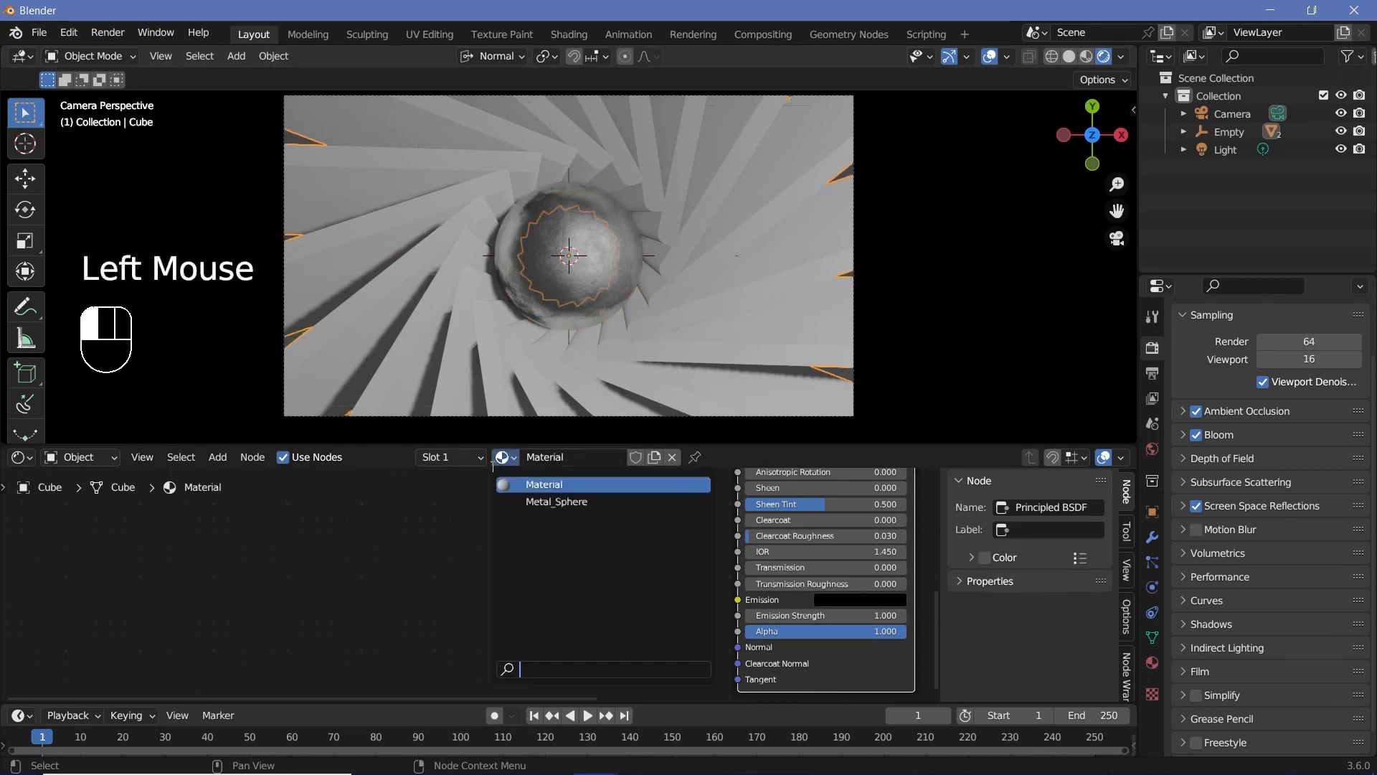
{"action": "left_click", "coordinate": [538, 482]}
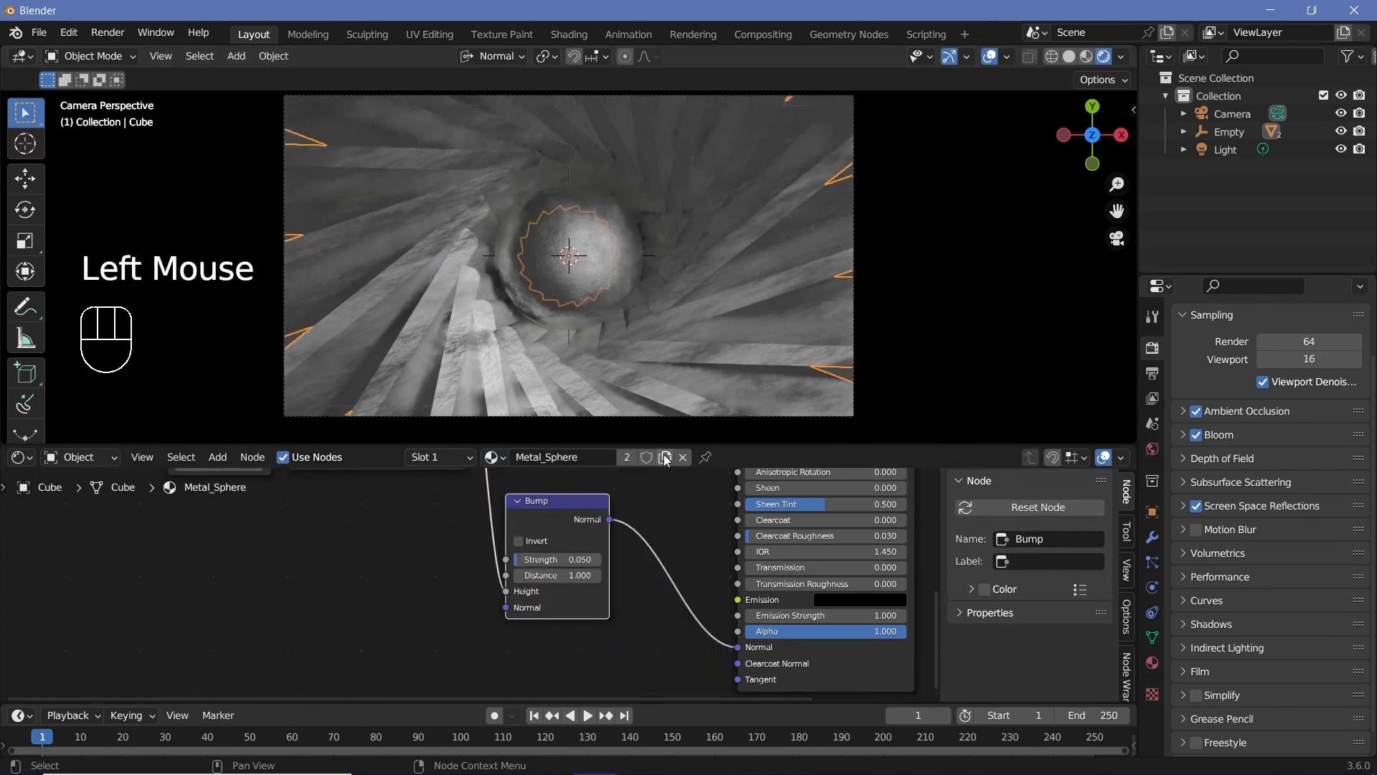
{"action": "left_click", "coordinate": [655, 459]}
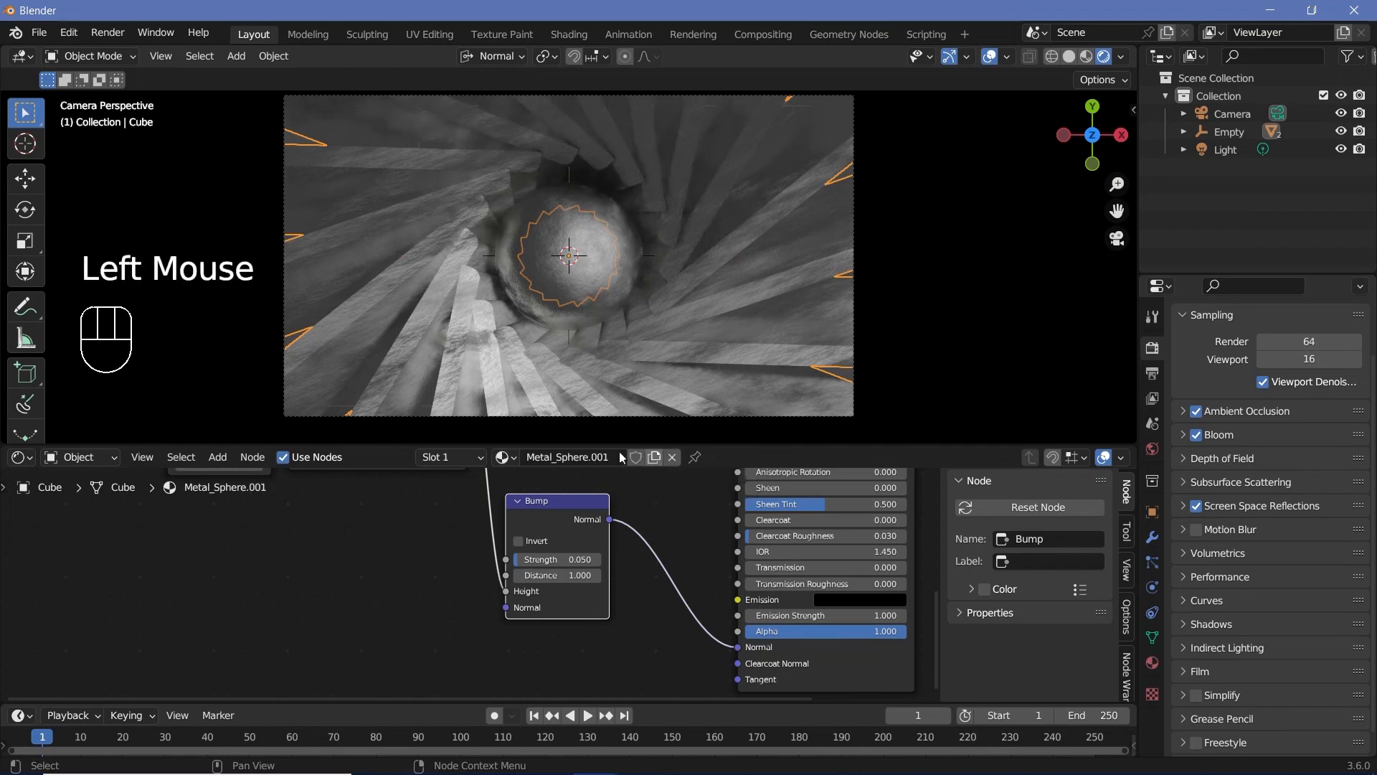
Step: Rename the blades' copied material as Metal_Blades
{"action": "double_click", "coordinate": [557, 457]}
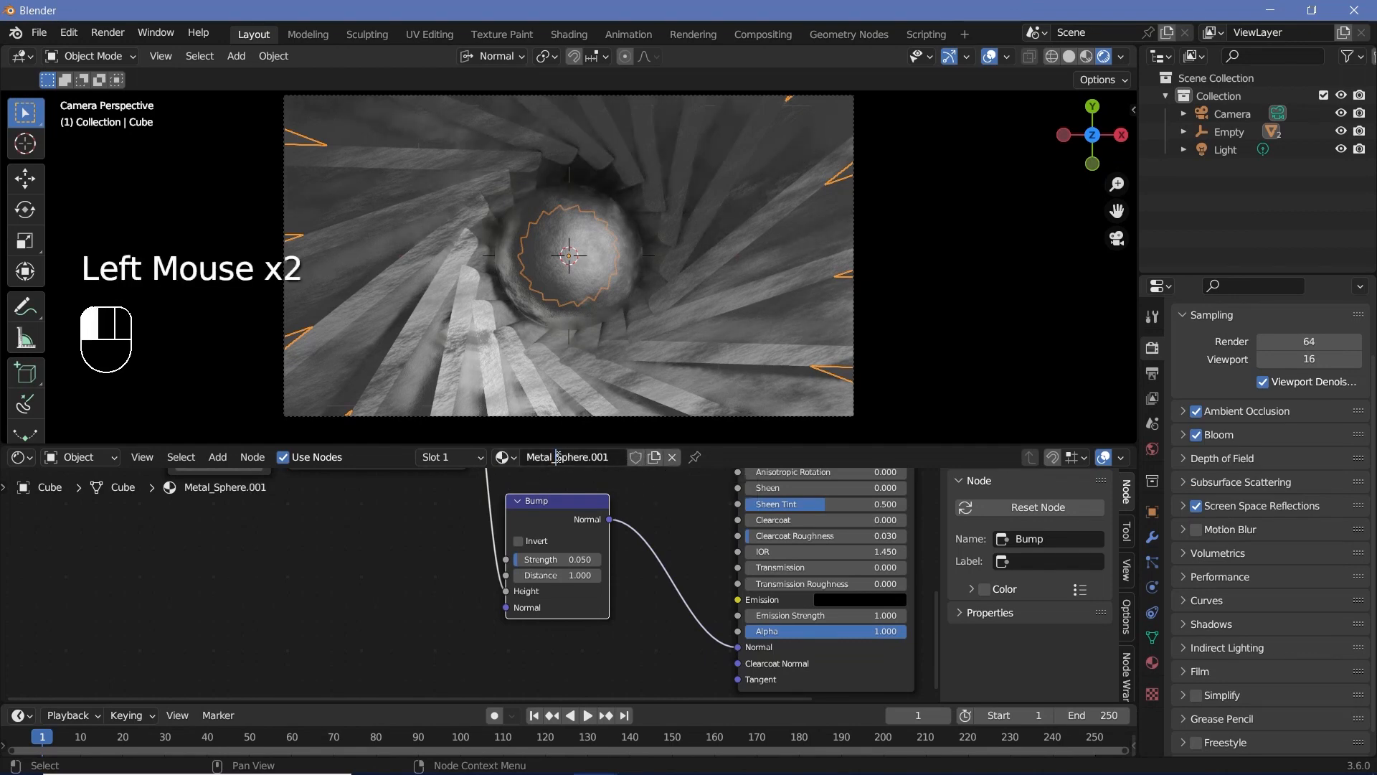
{"action": "left_click_drag", "start_coordinate": [558, 457], "coordinate": [614, 470]}
{"action": "key", "text": "shift"}
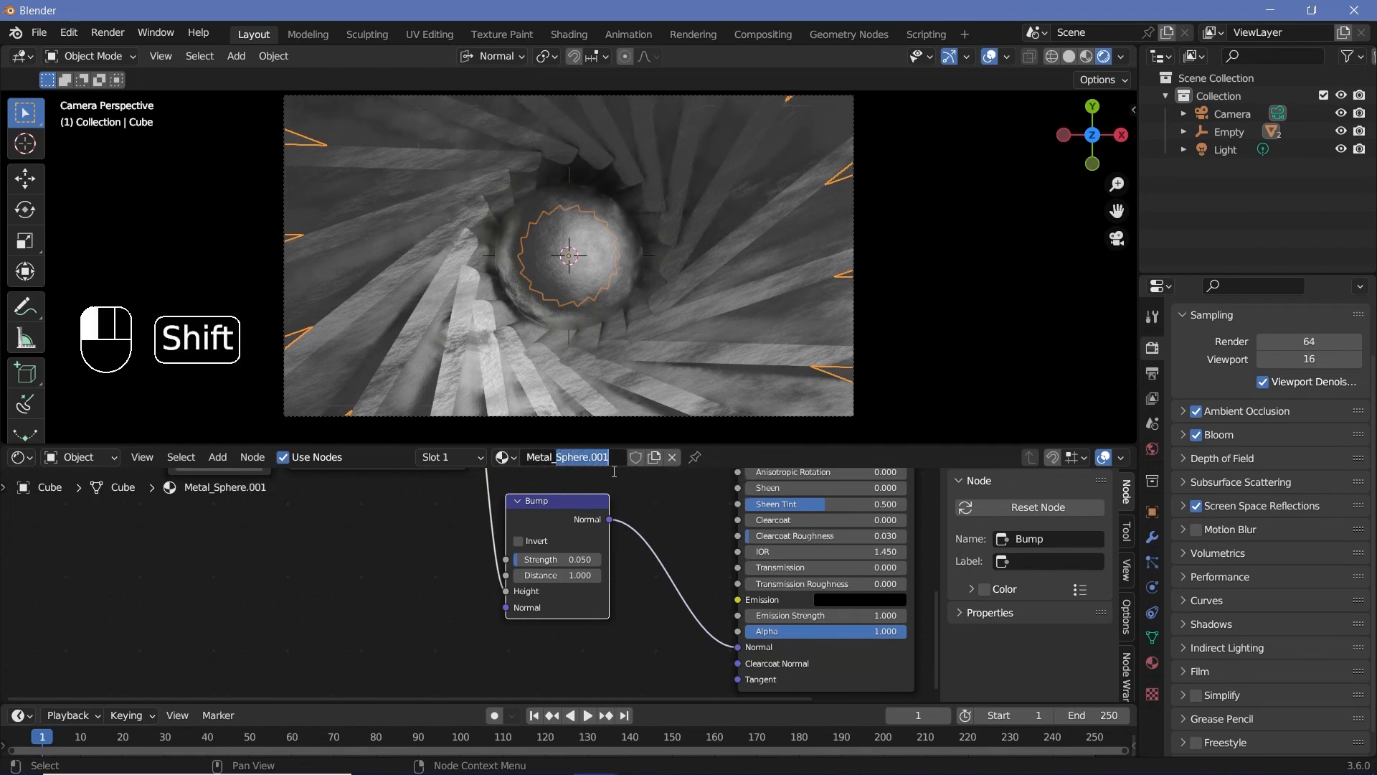
{"action": "type", "text": "Blades"}
{"action": "key", "text": "Return"}
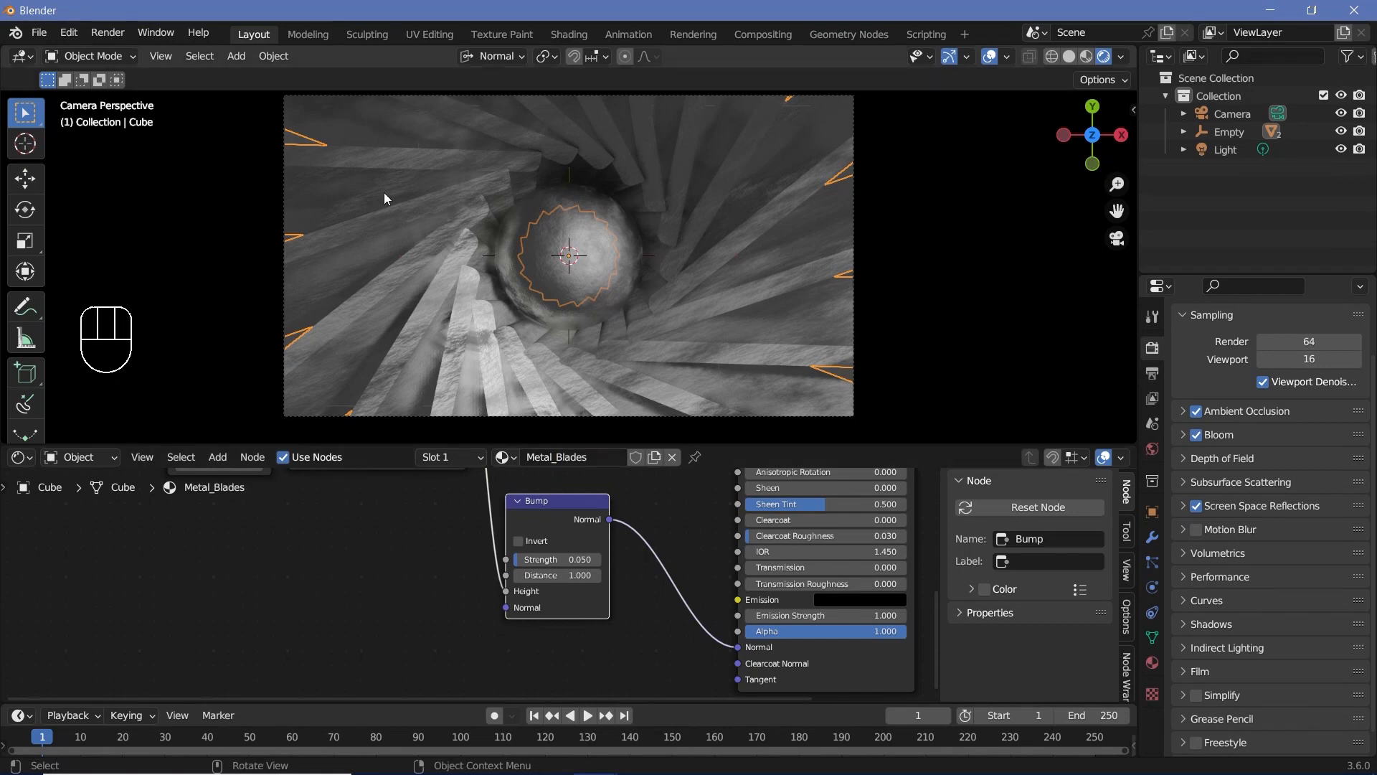
Step: Add Texture Coordinate and Mapping nodes to the blades' Noise Texture, feeding the Mapping's Vector from the Object output
{"action": "scroll", "coordinate": [384, 192], "scroll_direction": "up", "scroll_amount": 3}
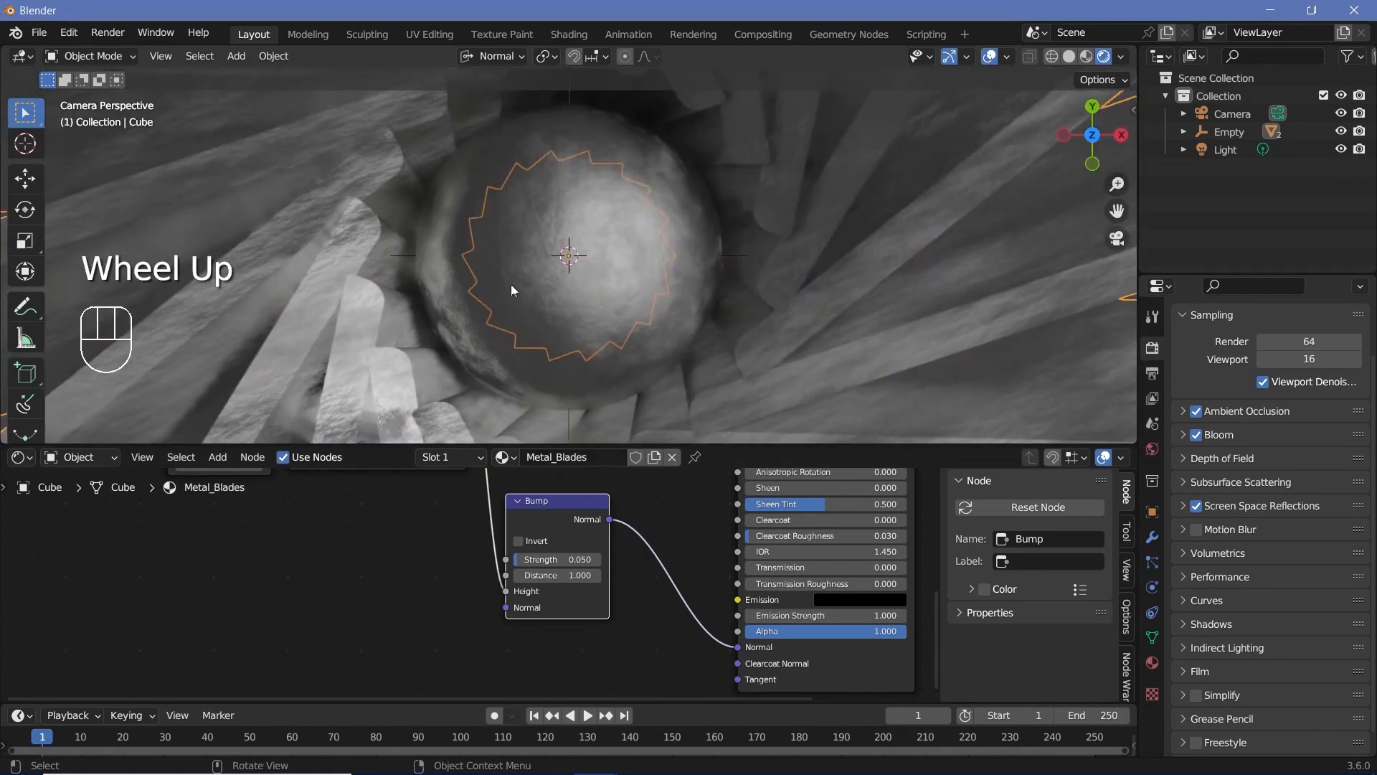
{"action": "middle_click_drag", "start_coordinate": [512, 285], "coordinate": [443, 170], "text": "shift"}
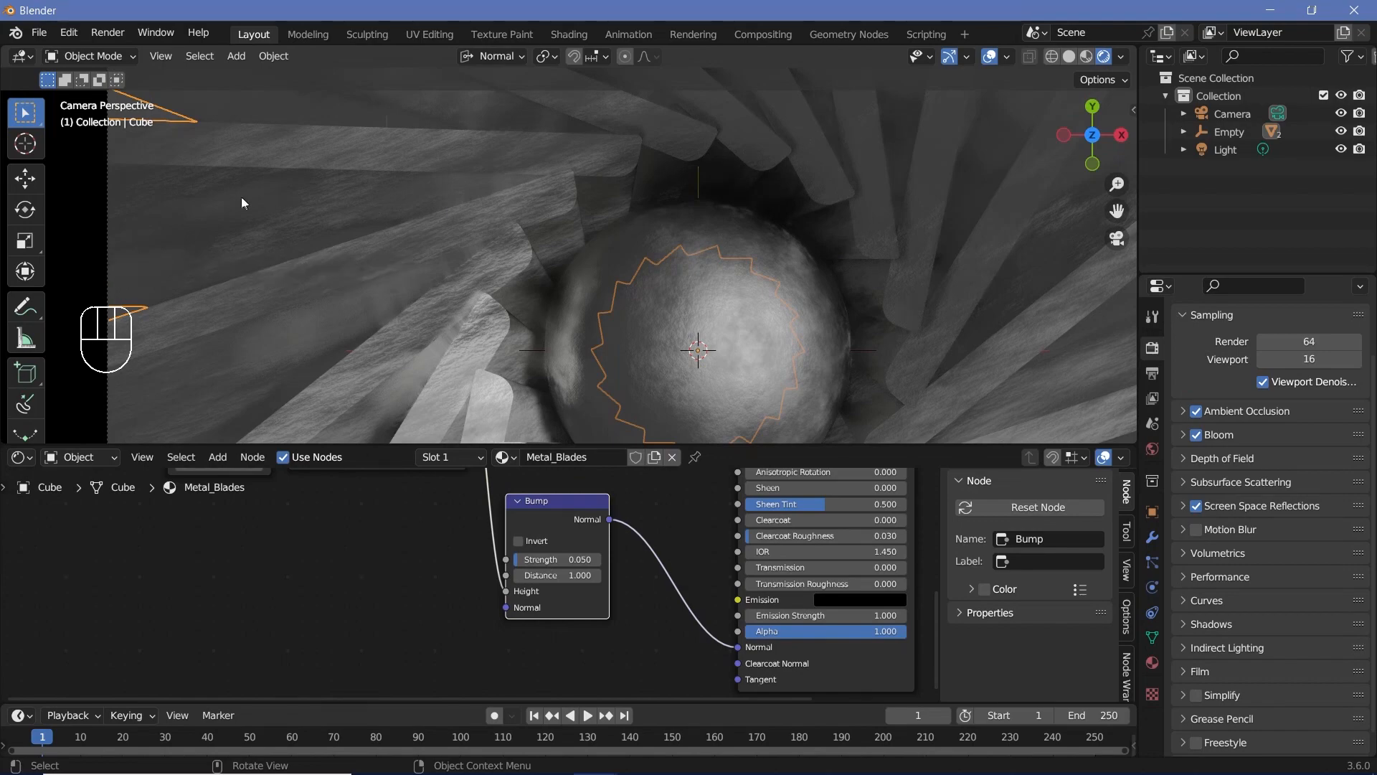
{"action": "scroll", "coordinate": [740, 303], "scroll_direction": "down", "scroll_amount": 2}
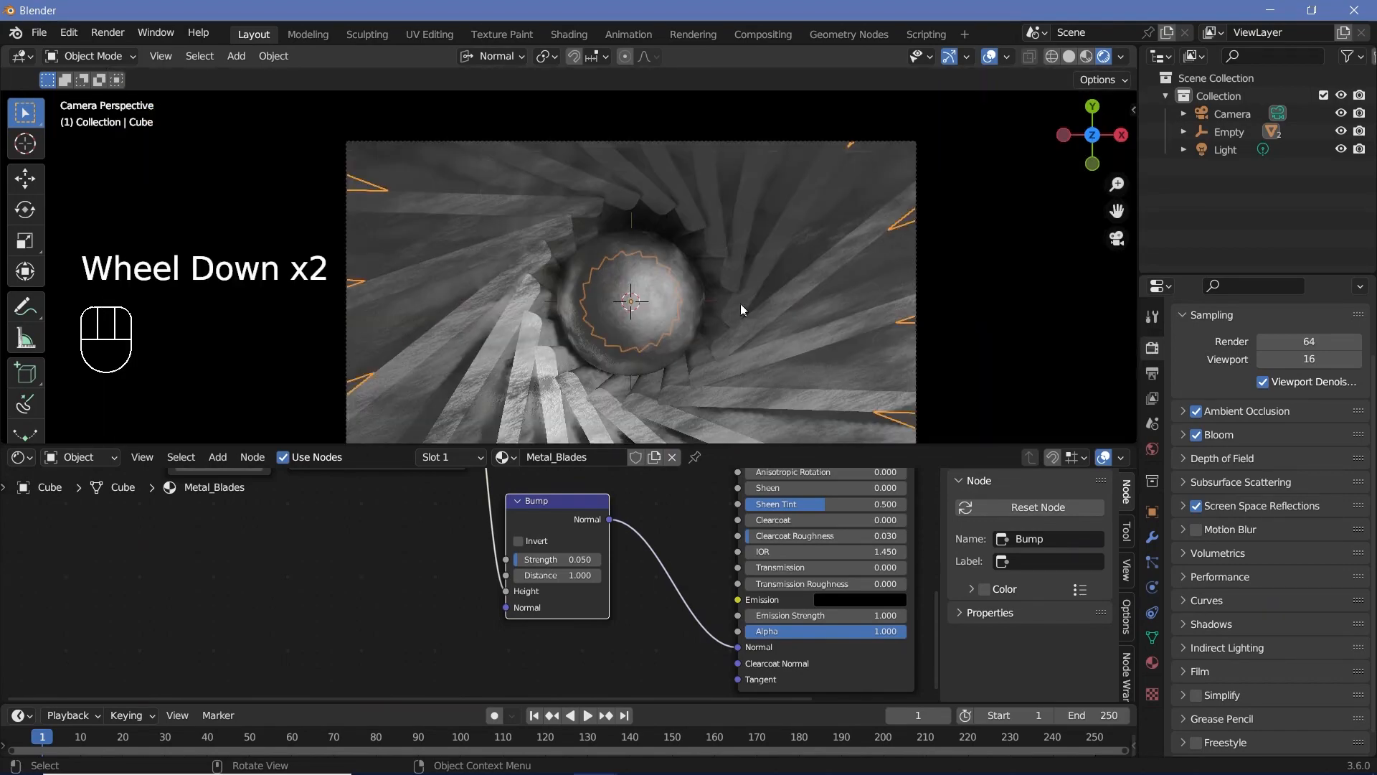
{"action": "scroll", "coordinate": [516, 522], "scroll_direction": "up", "scroll_amount": 2}
{"action": "left_click", "coordinate": [474, 520]}
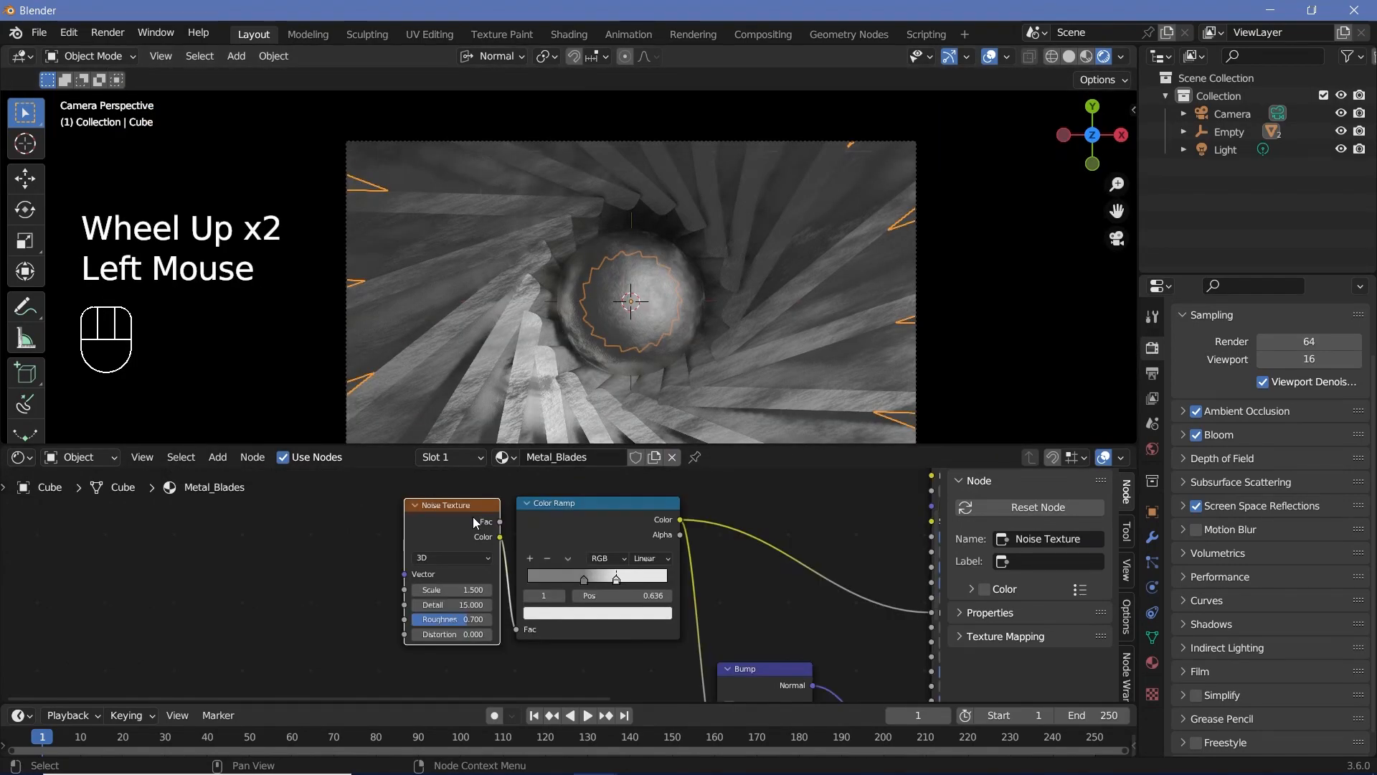
{"action": "key", "text": "ctrl+t"}
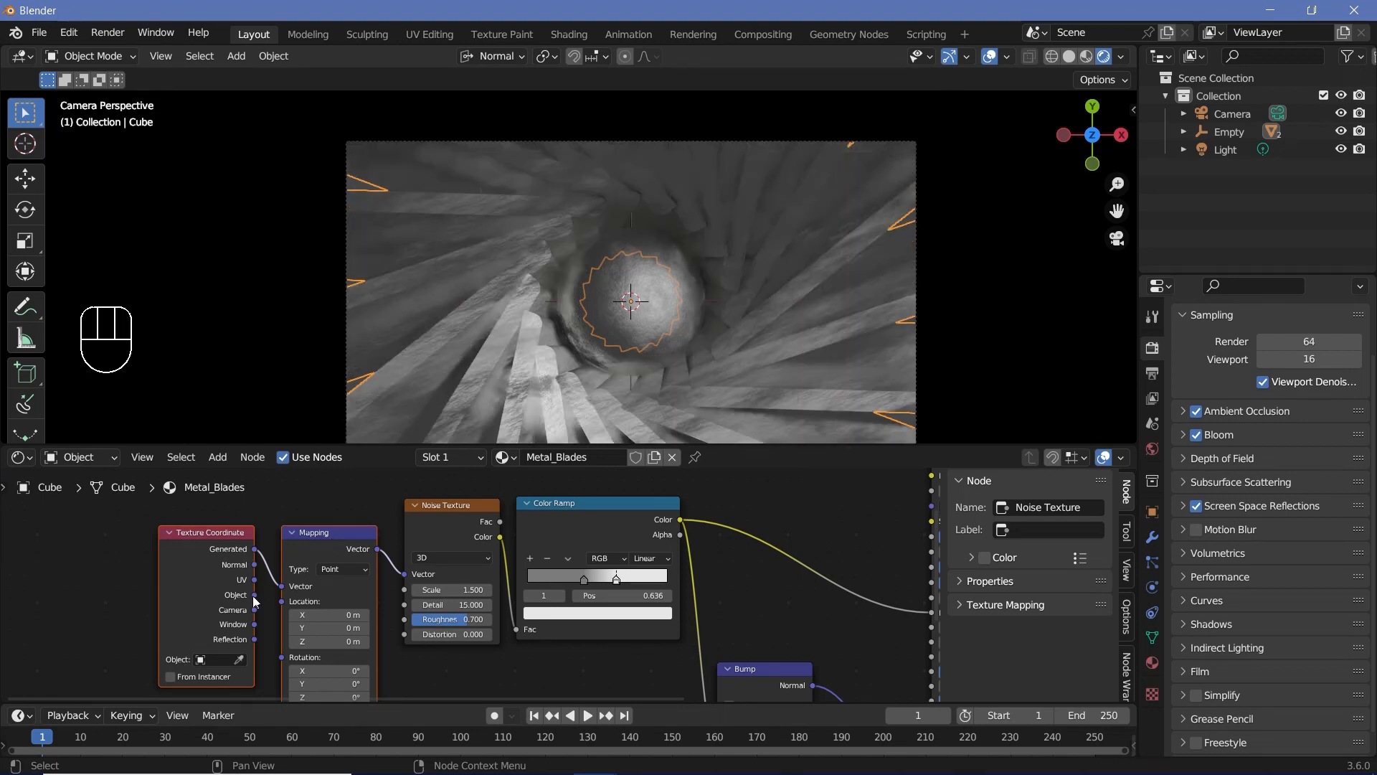
{"action": "left_click_drag", "start_coordinate": [255, 594], "coordinate": [281, 586]}
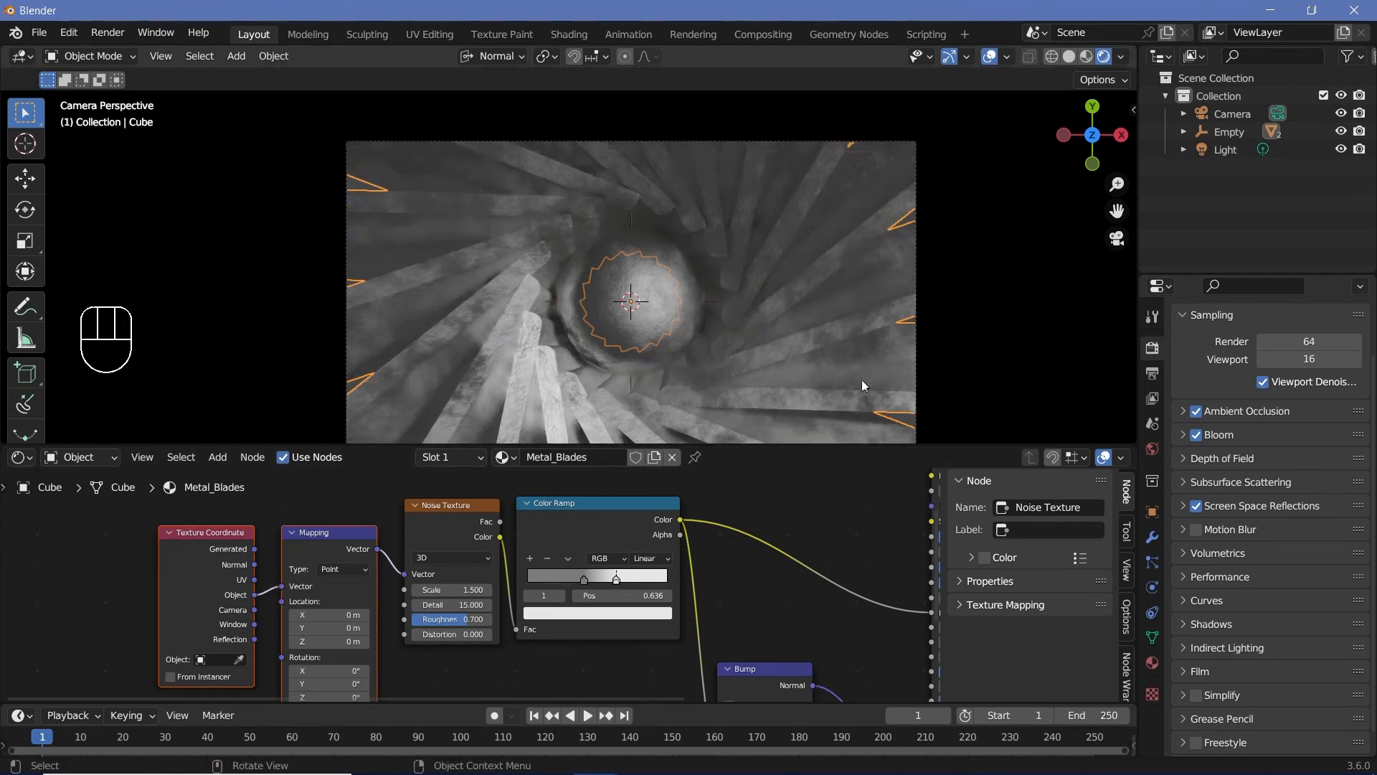
Step: Delete the Bump node from the Metal_Blades material
{"action": "middle_click_drag", "start_coordinate": [752, 586], "coordinate": [662, 528]}
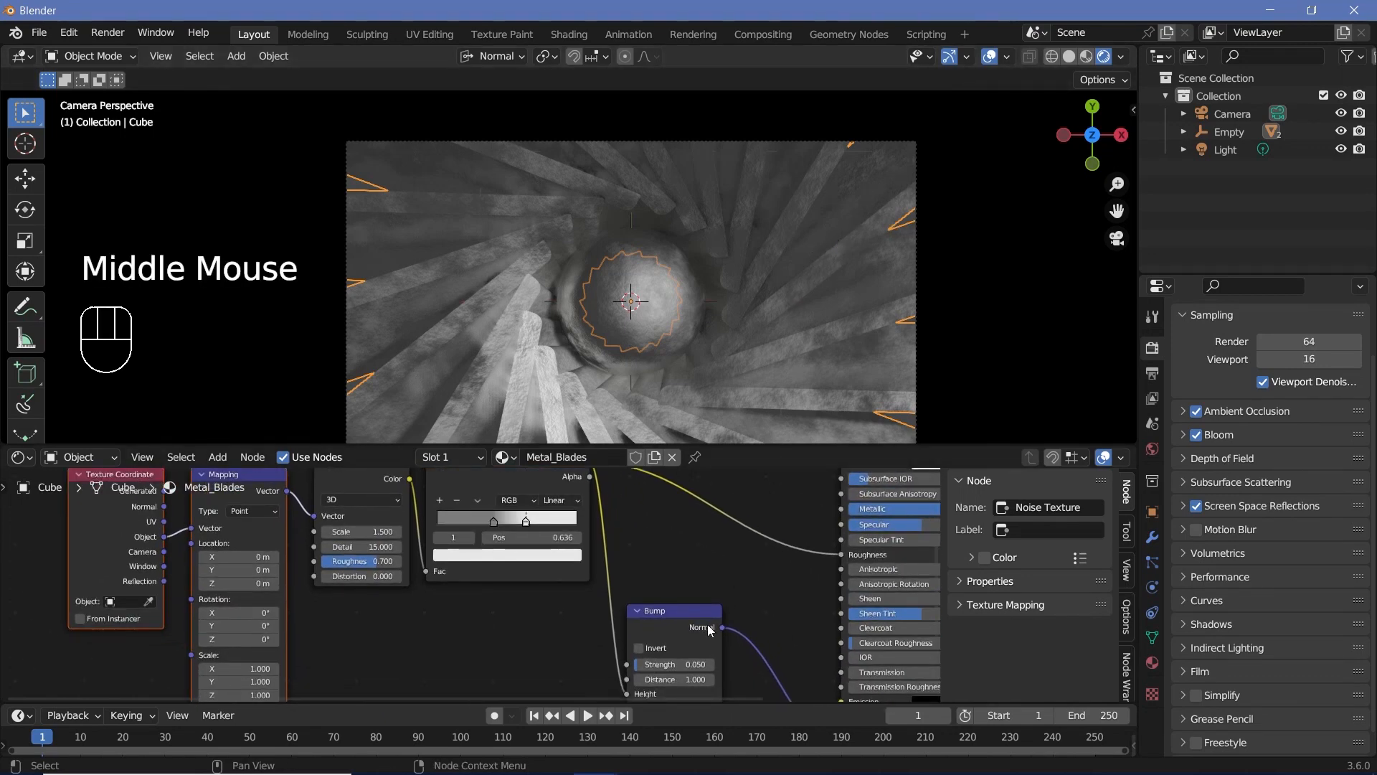
{"action": "left_click", "coordinate": [688, 624]}
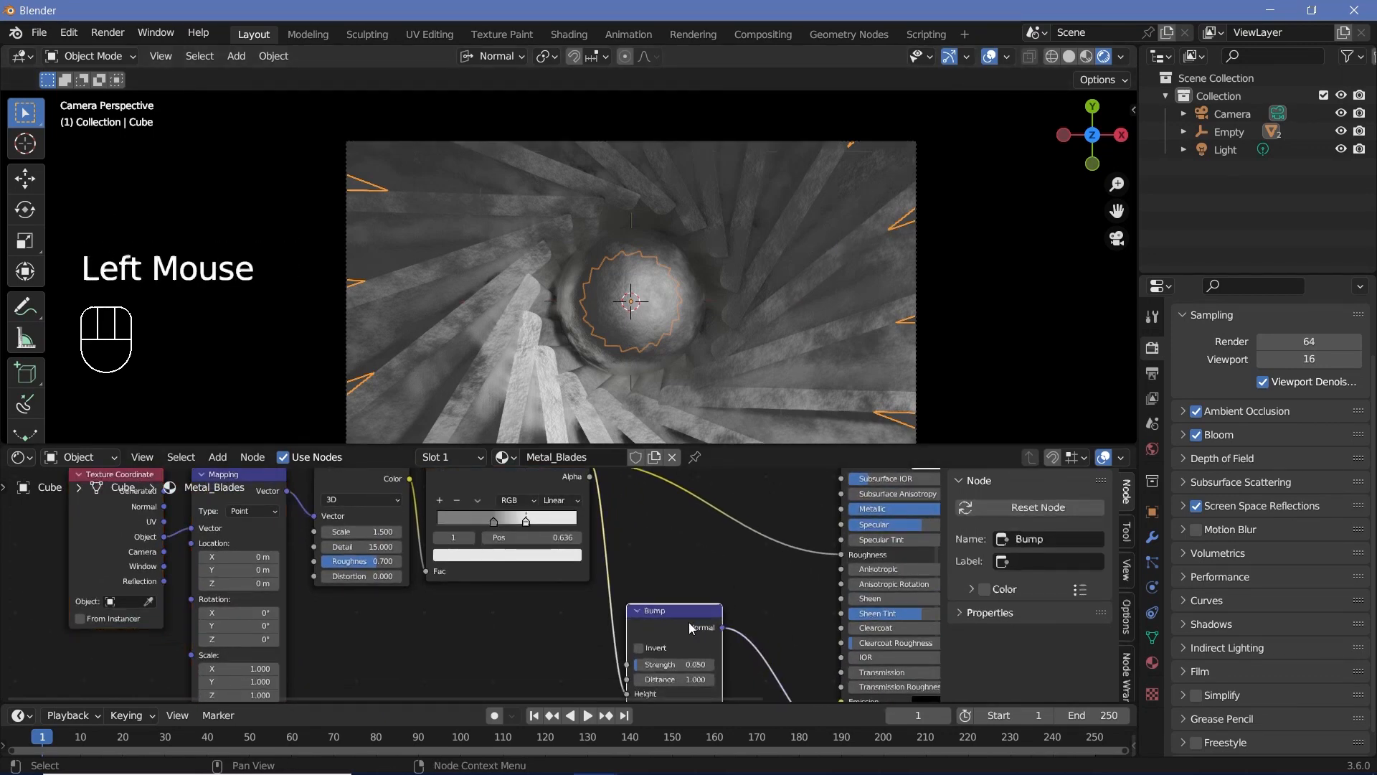
{"action": "key", "text": "x"}
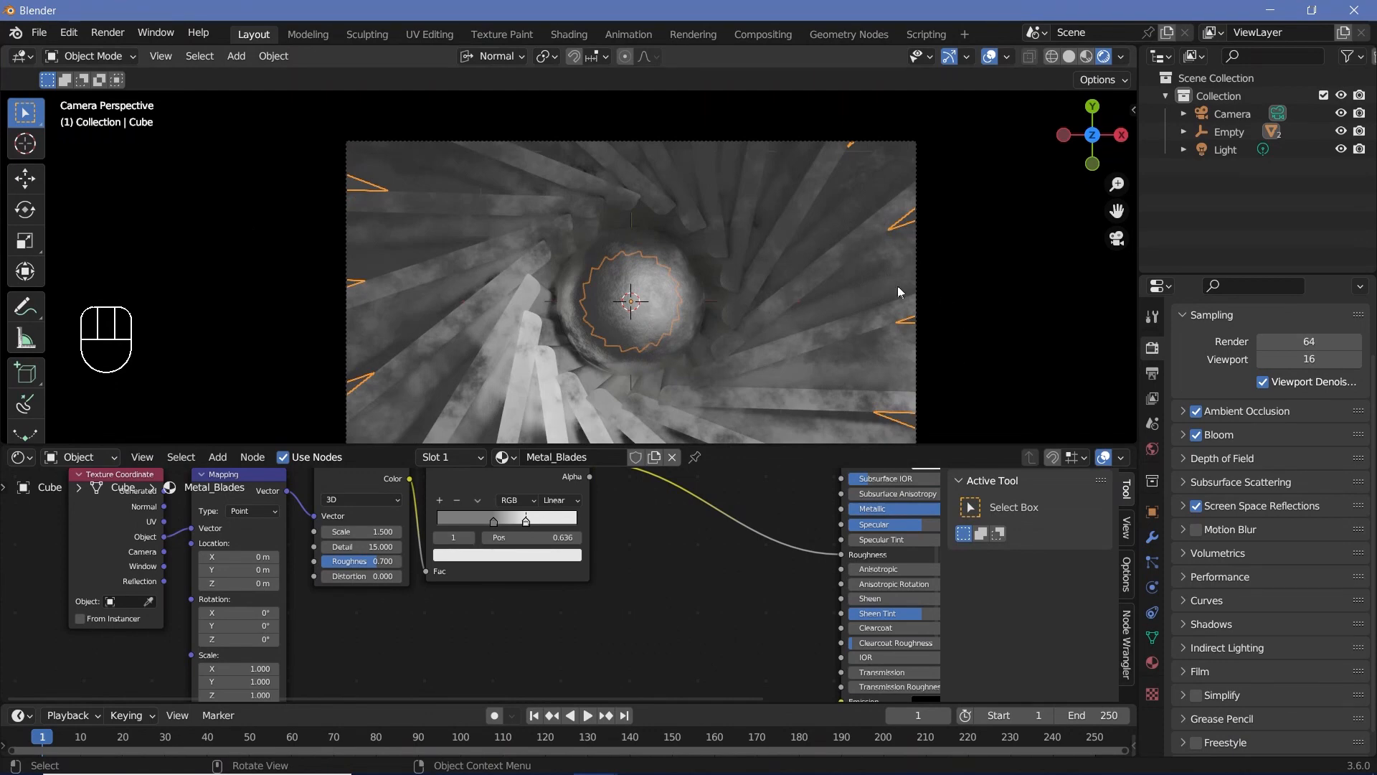
Step: Clear the light's location and rotation and change its type to Area
{"action": "left_click", "coordinate": [1229, 150]}
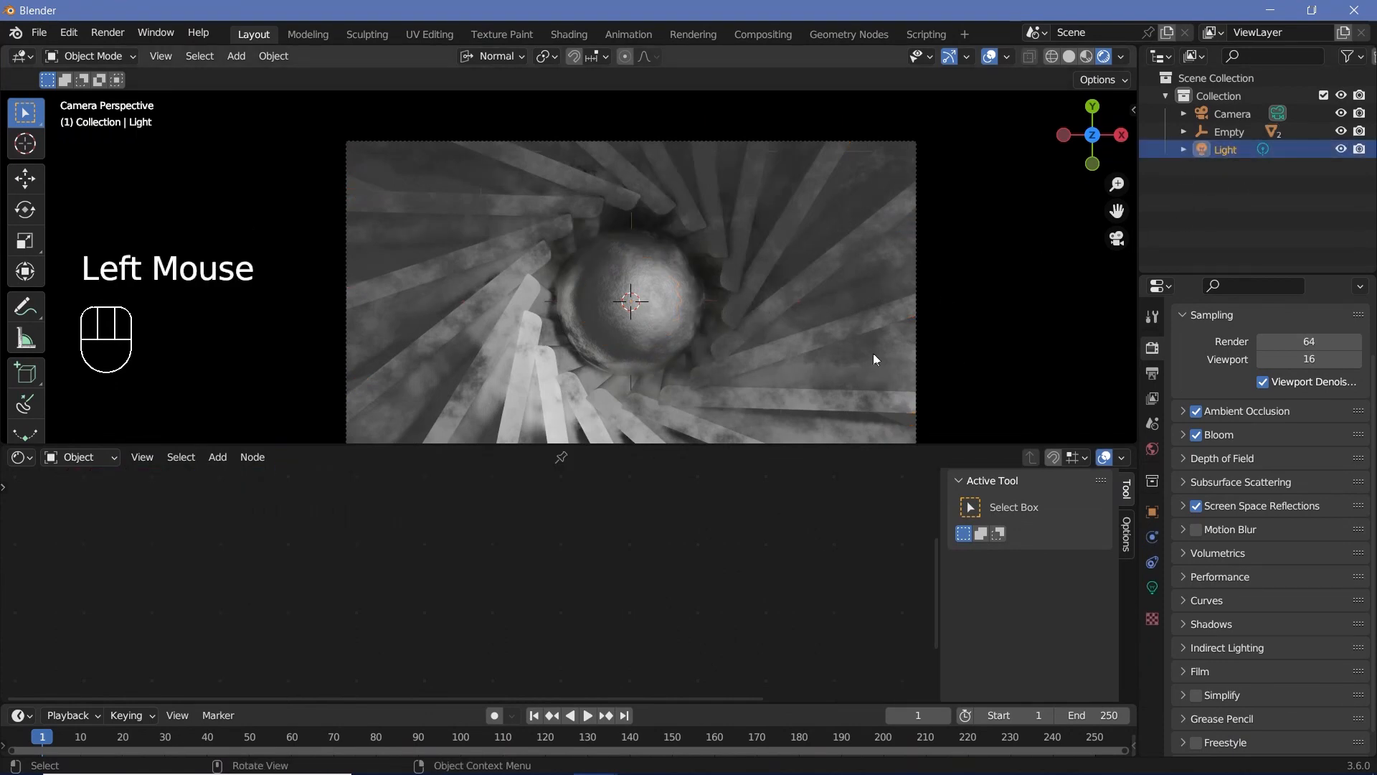
{"action": "key", "text": "KP_0"}
{"action": "middle_click_drag", "start_coordinate": [837, 346], "coordinate": [663, 259]}
{"action": "scroll", "coordinate": [666, 248], "scroll_direction": "down", "scroll_amount": 3}
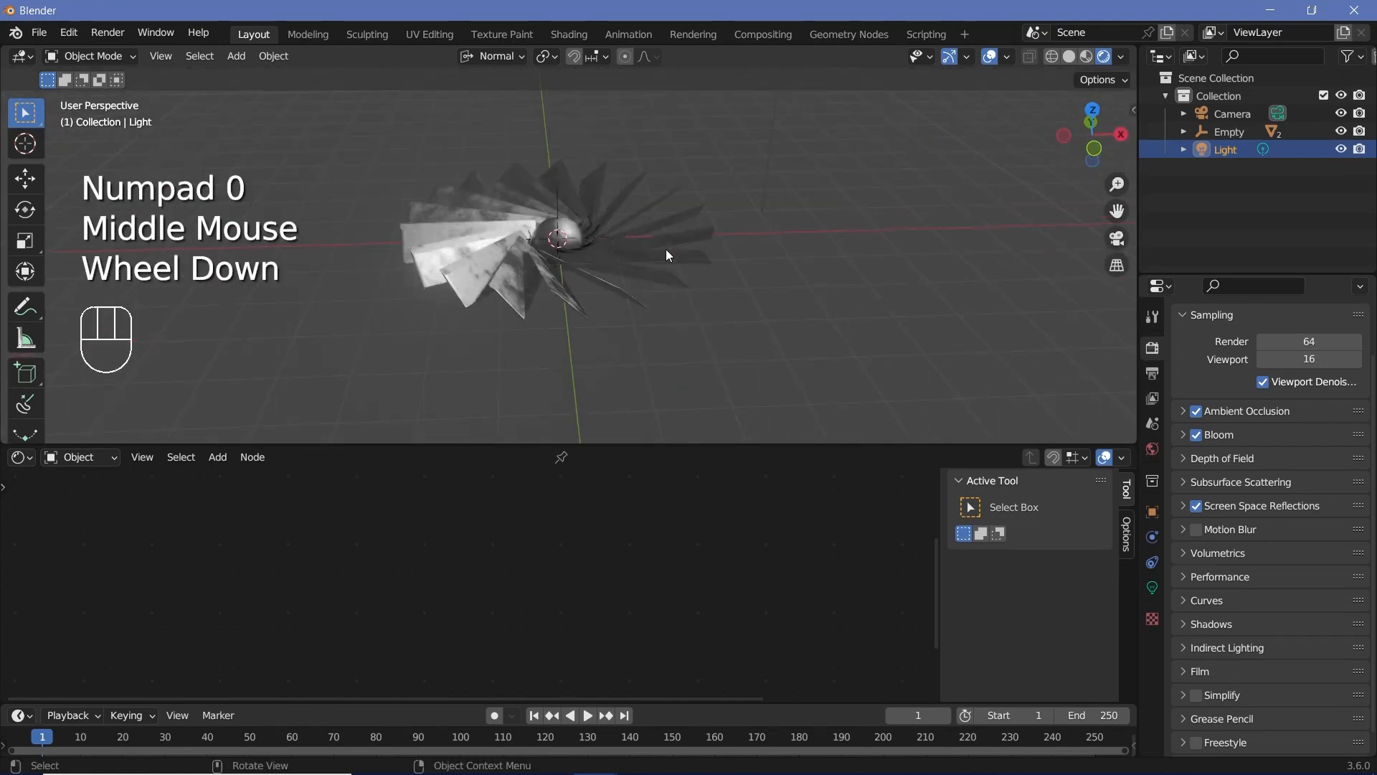
{"action": "key", "text": "alt+g"}
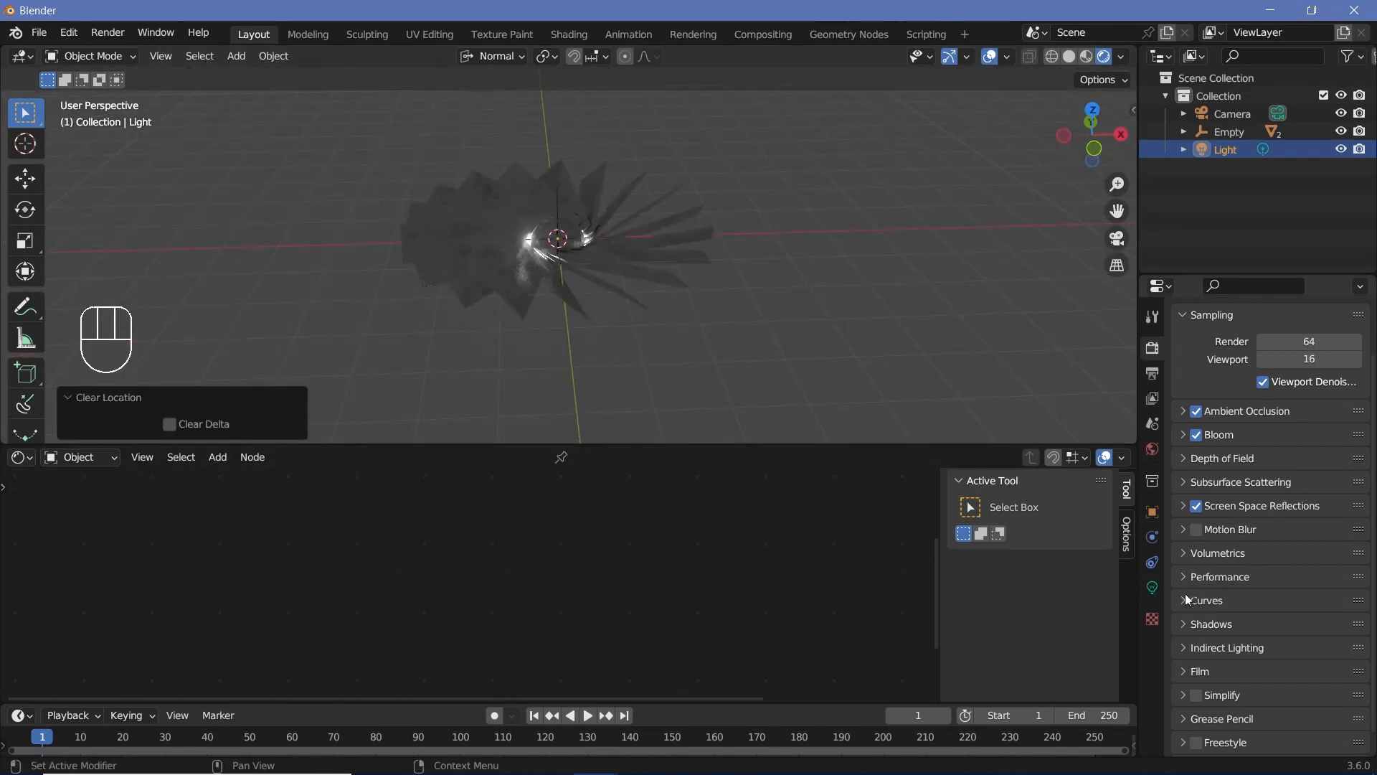
{"action": "left_click", "coordinate": [1152, 589]}
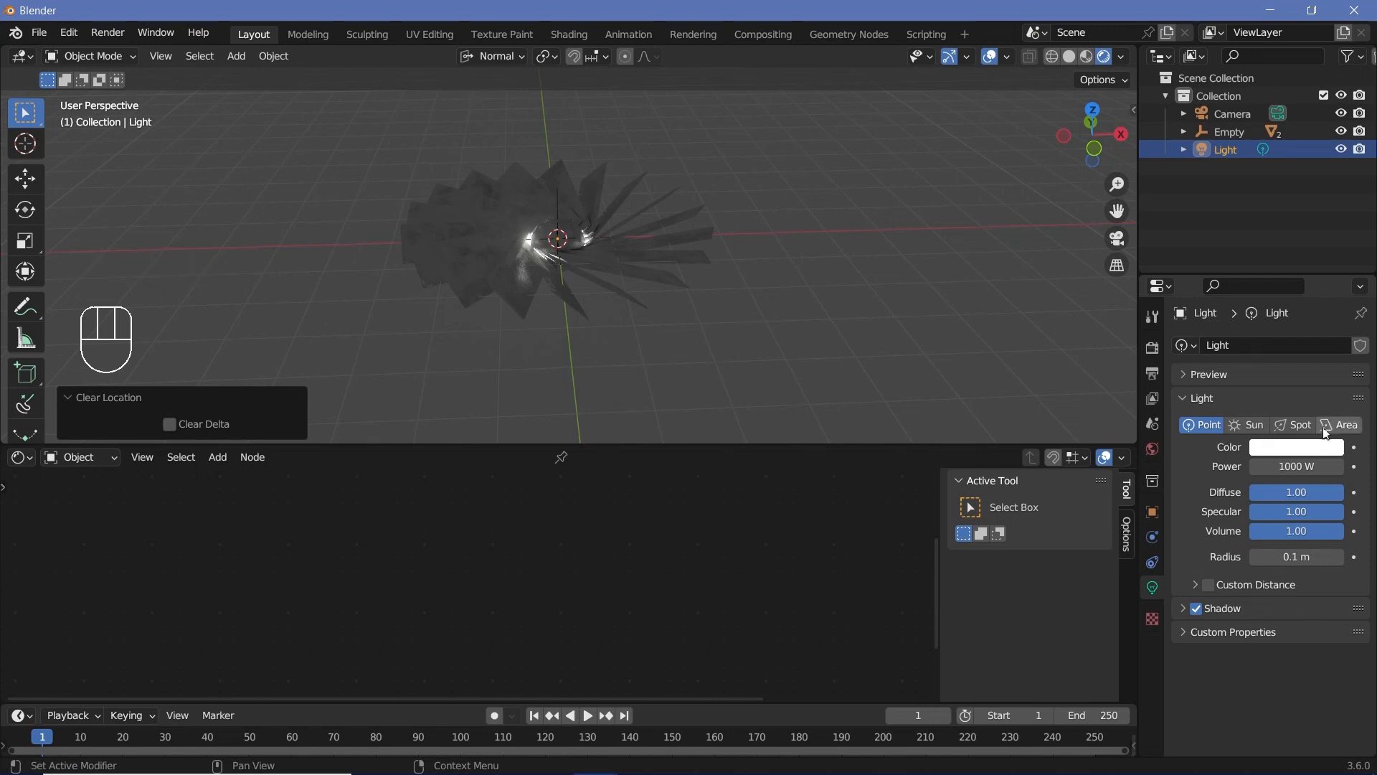
{"action": "left_click", "coordinate": [1334, 425]}
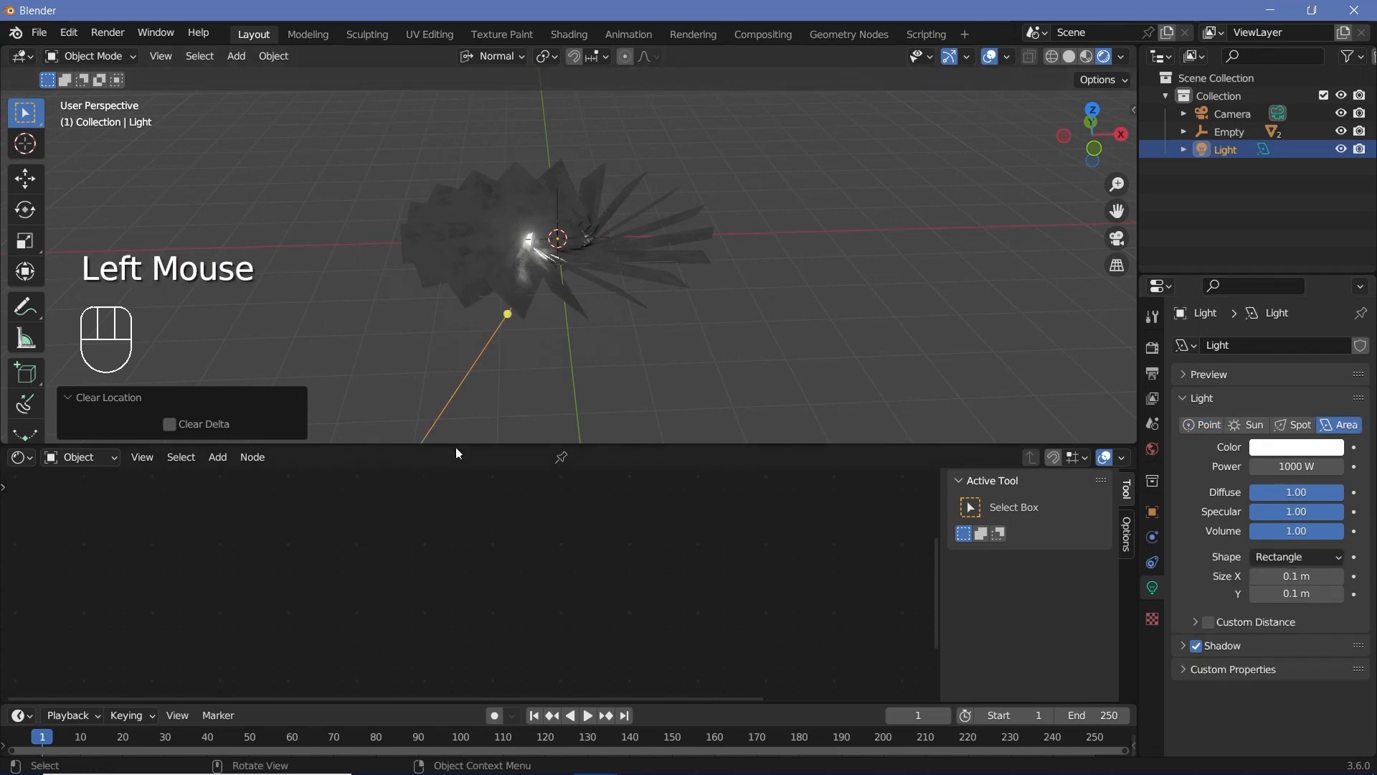
{"action": "key", "text": "alt+r"}
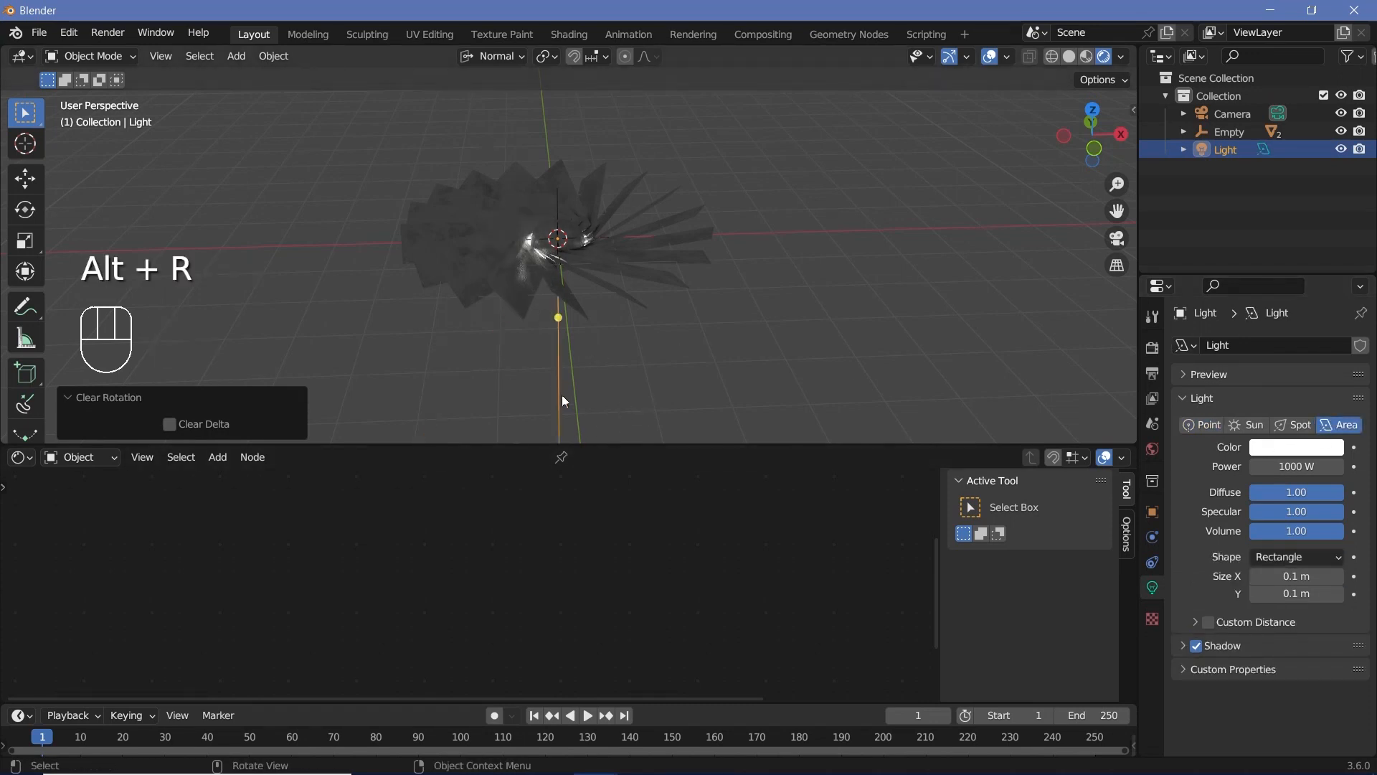
Step: Raise the area light 4 m in total along Z and shift it 5 m along X
{"action": "key", "text": "g"}
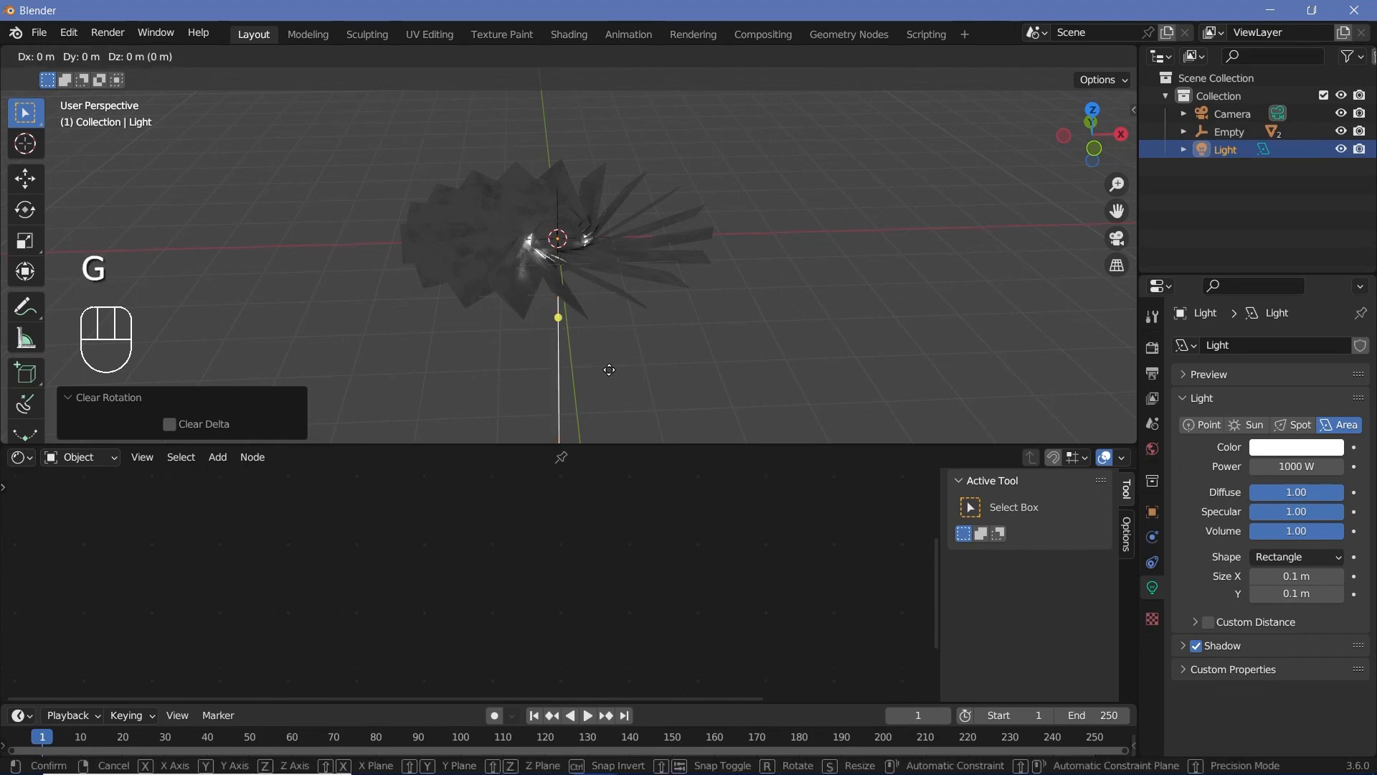
{"action": "key", "text": "z"}
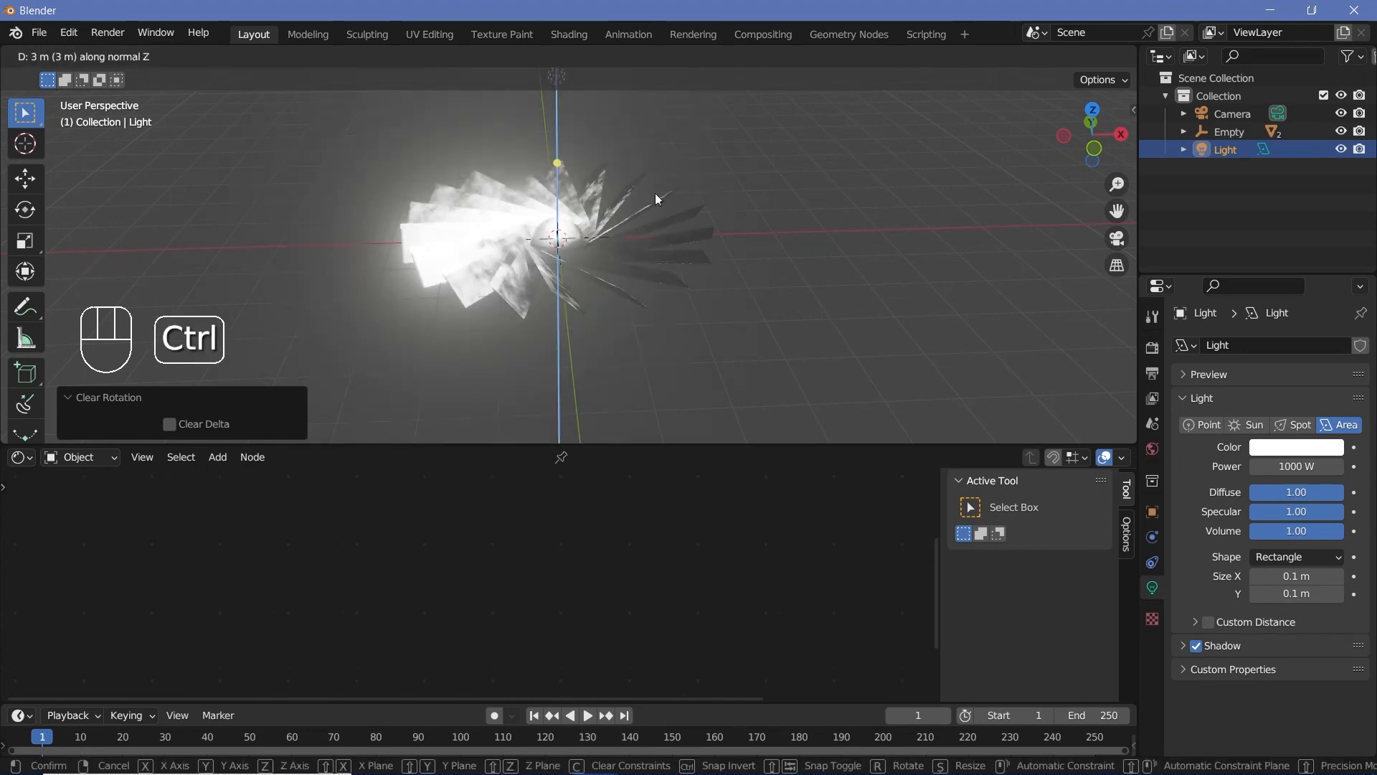
{"action": "left_click", "coordinate": [656, 193]}
{"action": "key", "text": "KP_1"}
{"action": "scroll", "coordinate": [656, 192], "scroll_direction": "down", "scroll_amount": 3}
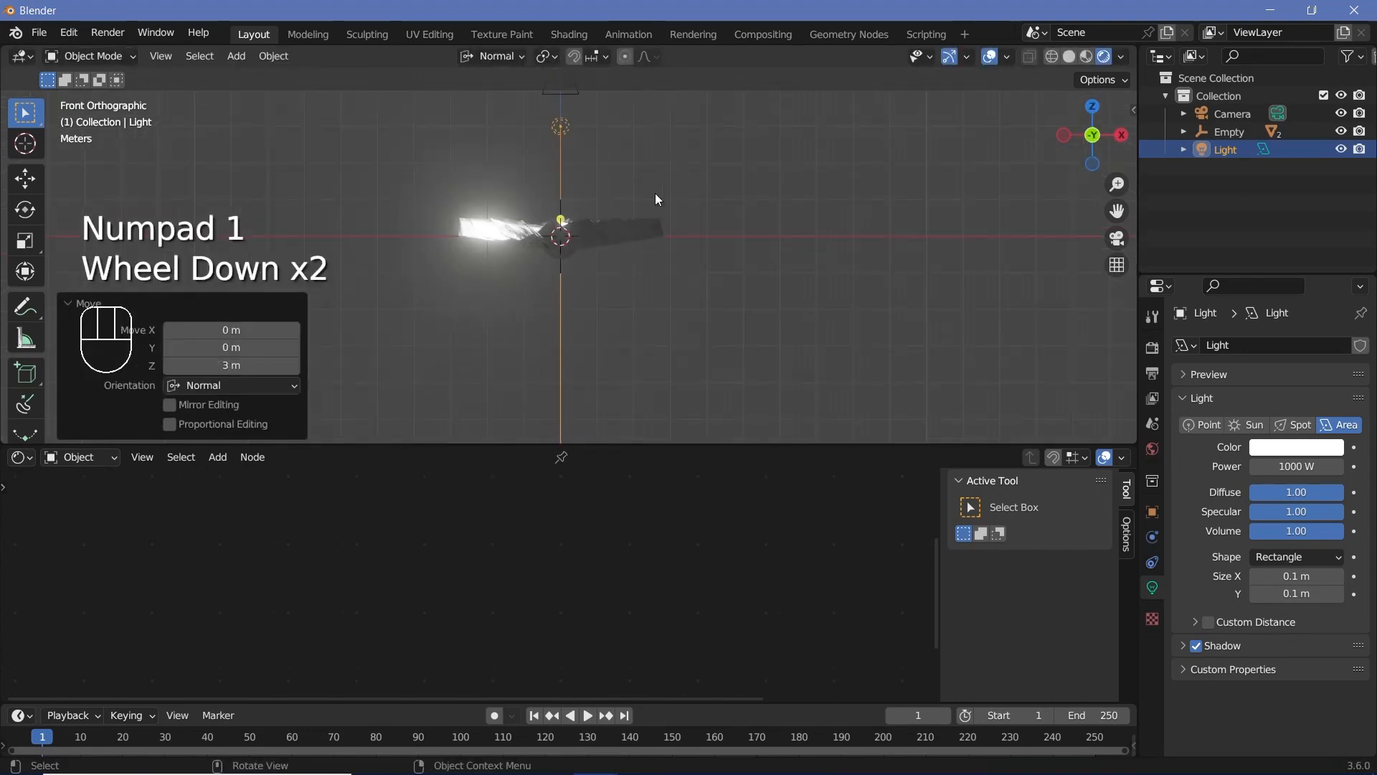
{"action": "key", "text": "g"}
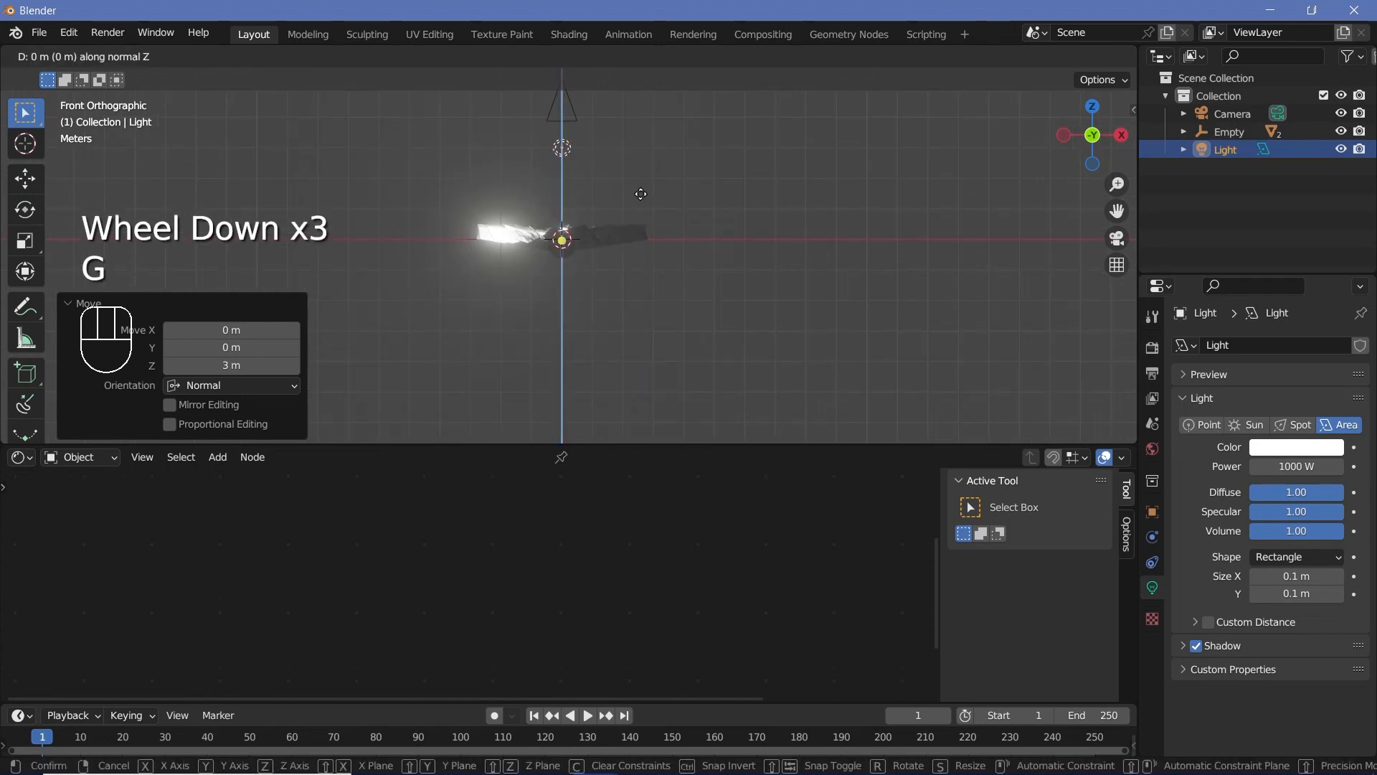
{"action": "left_click", "coordinate": [570, 253]}
{"action": "key", "text": "g"}
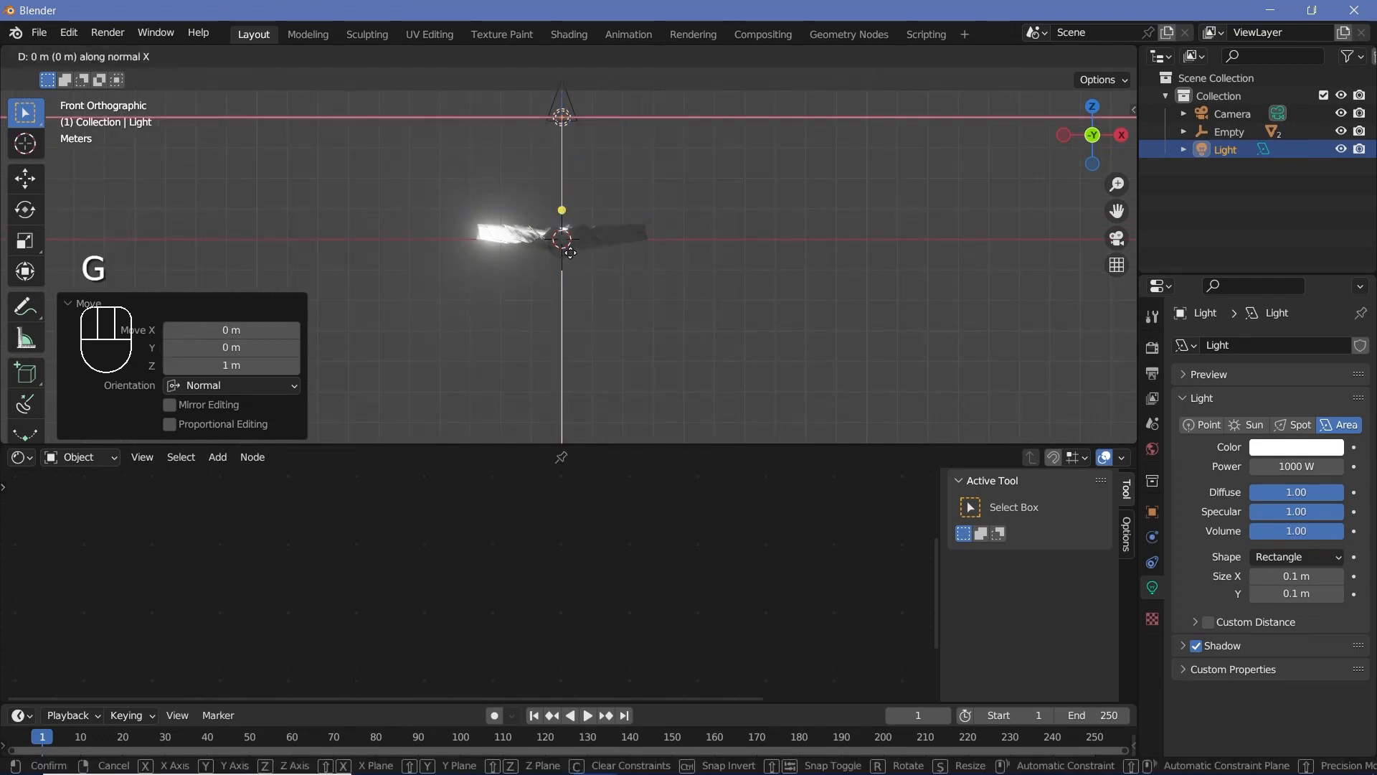
{"action": "key", "text": "x"}
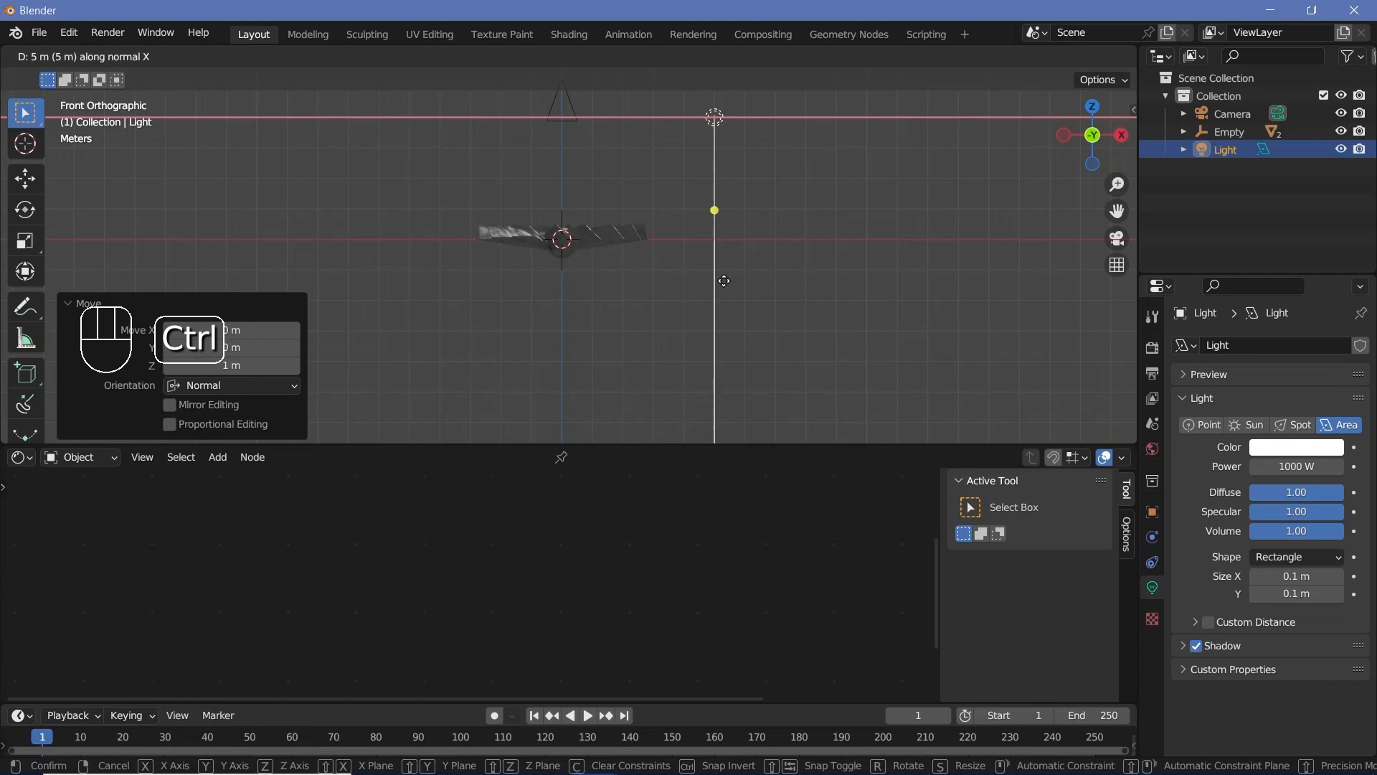
{"action": "left_click", "coordinate": [724, 282]}
Step: Rotate the area light 50° about Y toward the rotor and colour it warm orange with hue 0.079 and saturation 0.825
{"action": "key", "text": "r"}
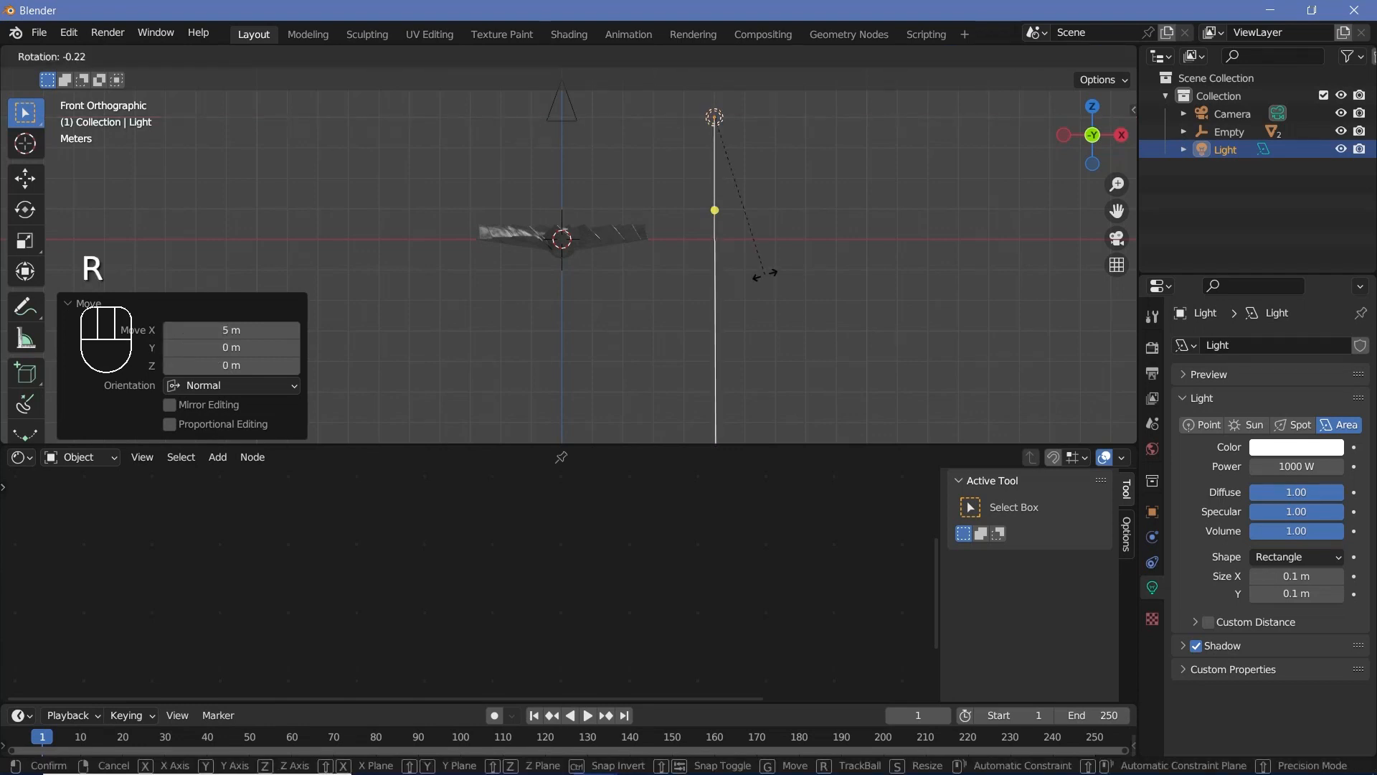
{"action": "key", "text": "y"}
{"action": "key", "text": "ctrl"}
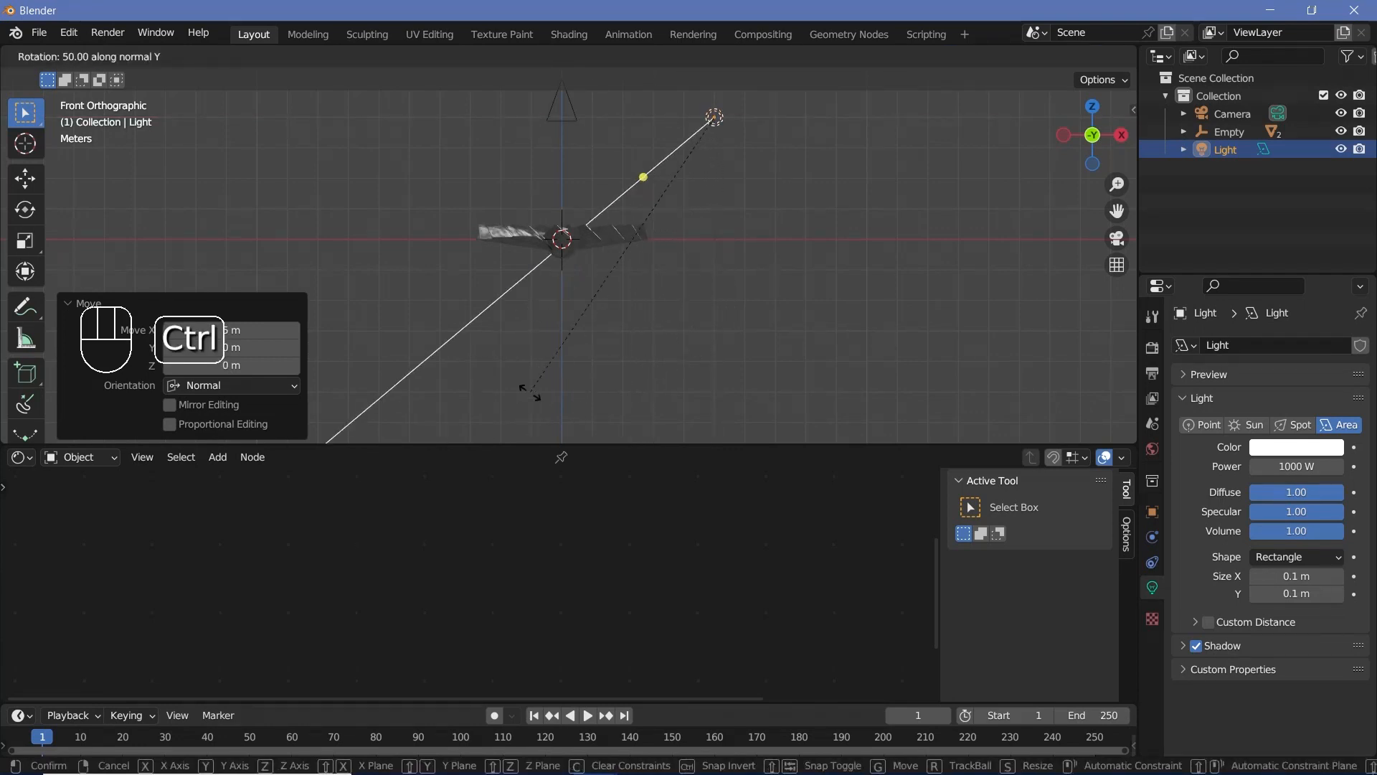
{"action": "left_click", "coordinate": [531, 391]}
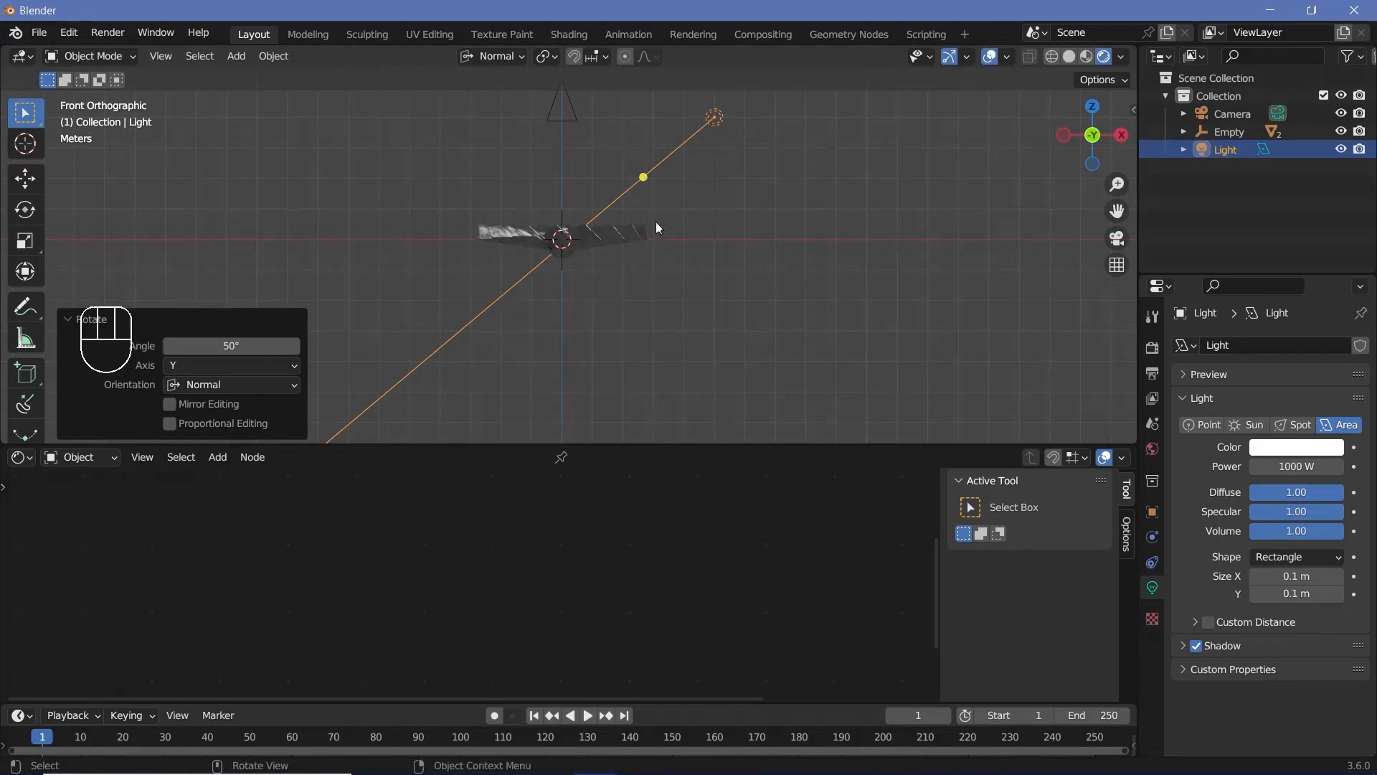
{"action": "left_click", "coordinate": [1292, 448]}
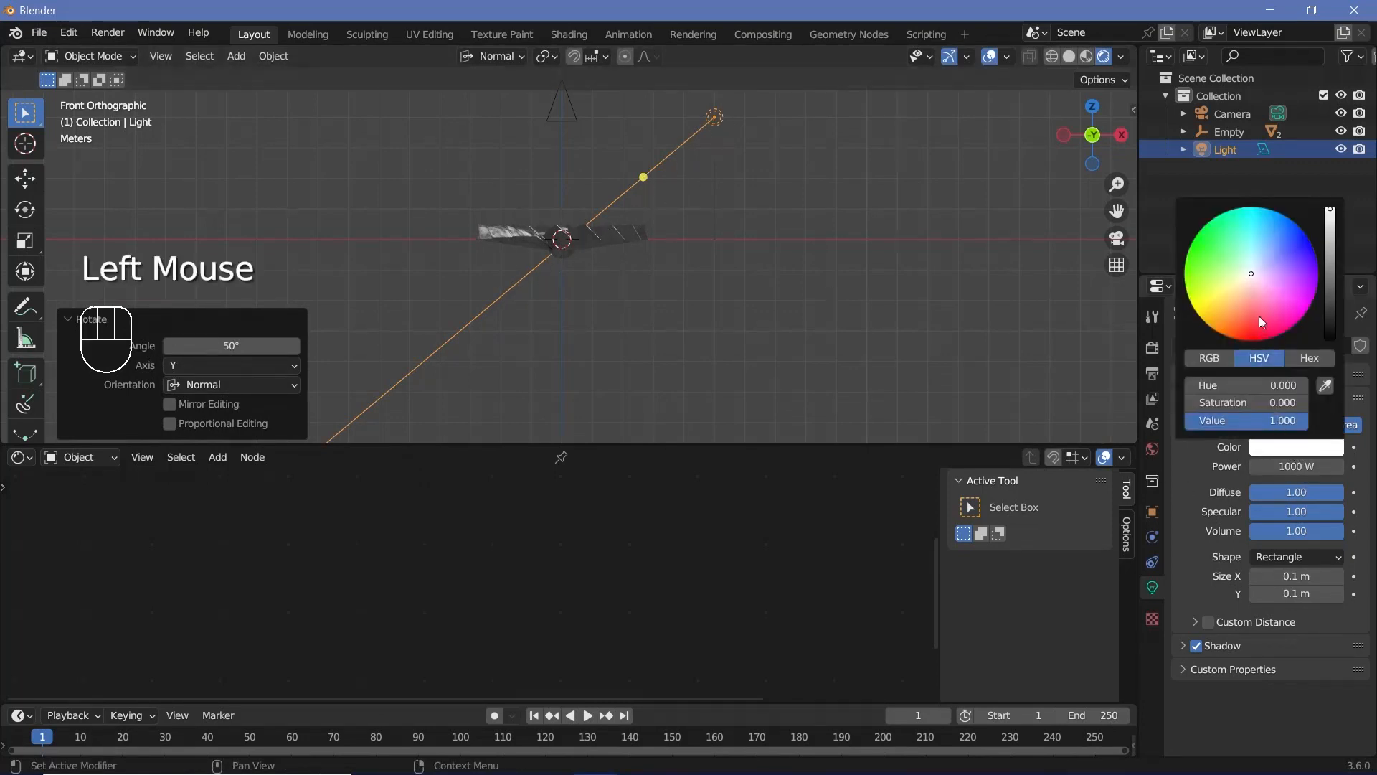
{"action": "left_click_drag", "start_coordinate": [1241, 284], "coordinate": [1229, 302], "text": "ctrl"}
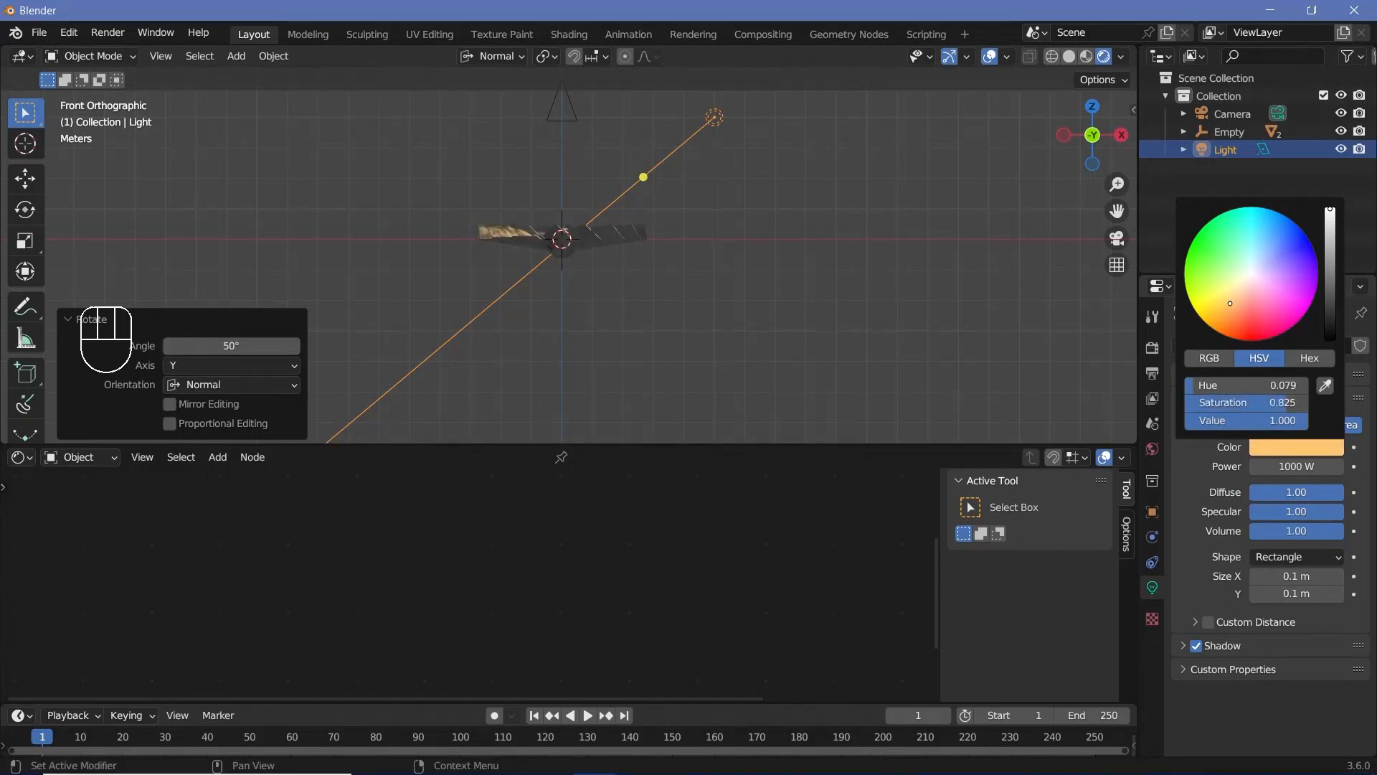
Step: Duplicate the orange light, moving the copy -10 m along global X, and rotate it -100° about Y to face the rotor
{"action": "key", "text": "shift+d"}
{"action": "key", "text": "x"}
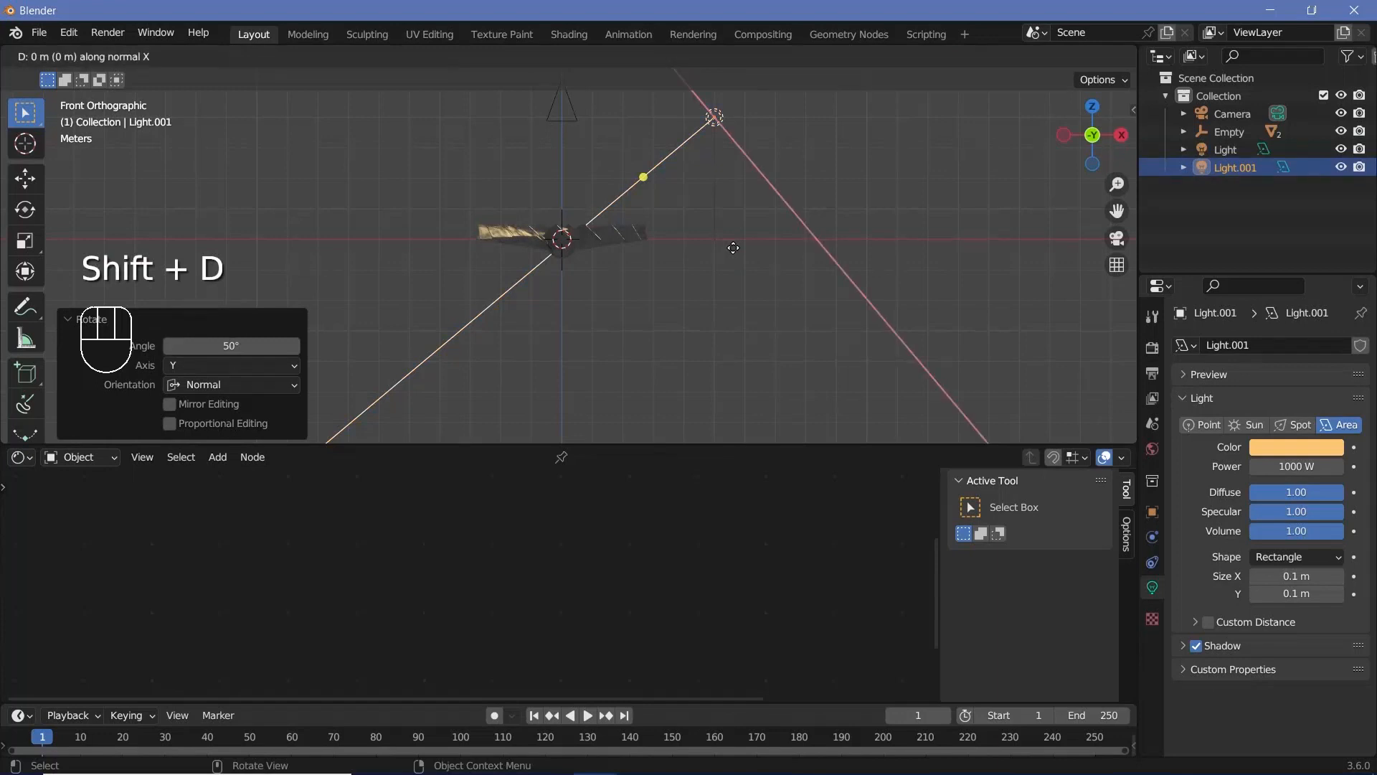
{"action": "key", "text": "x"}
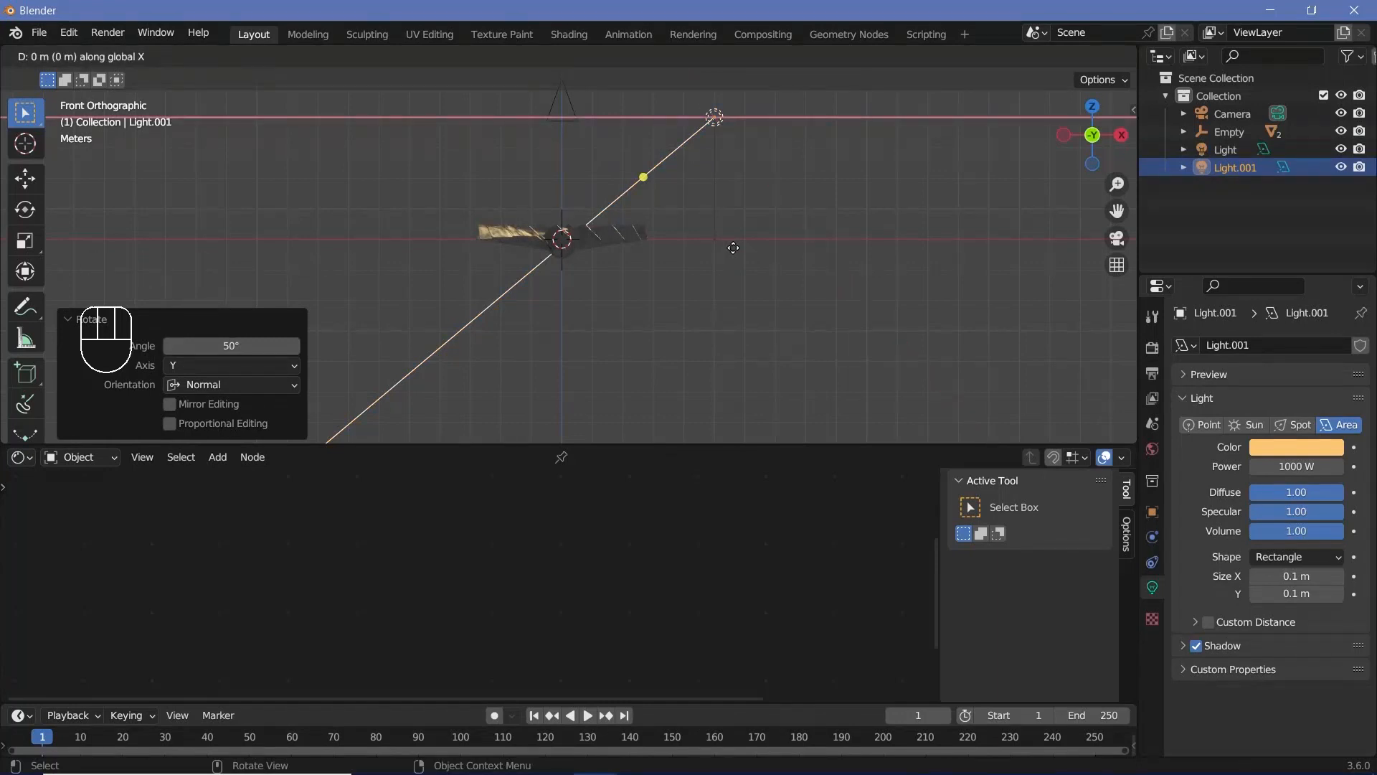
{"action": "key", "text": "ctrl"}
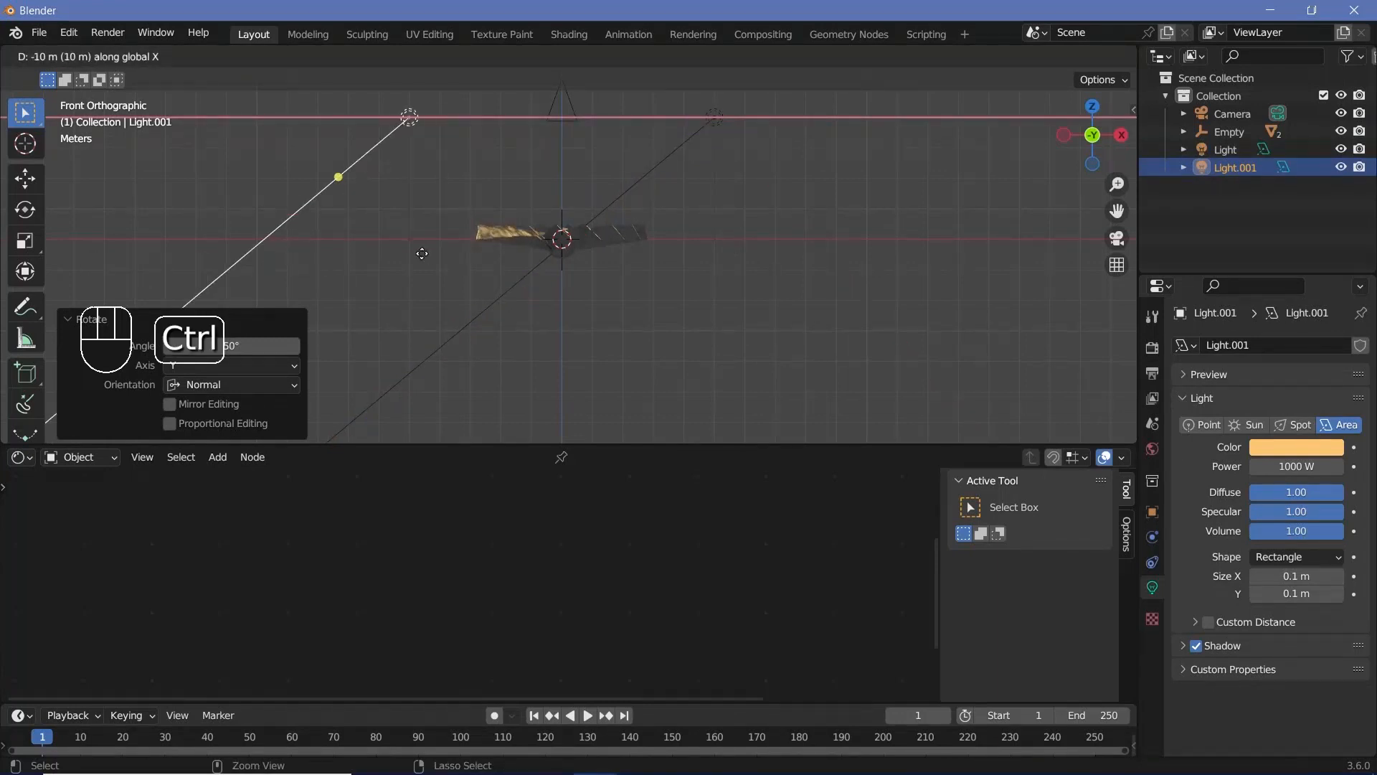
{"action": "left_click", "coordinate": [422, 254]}
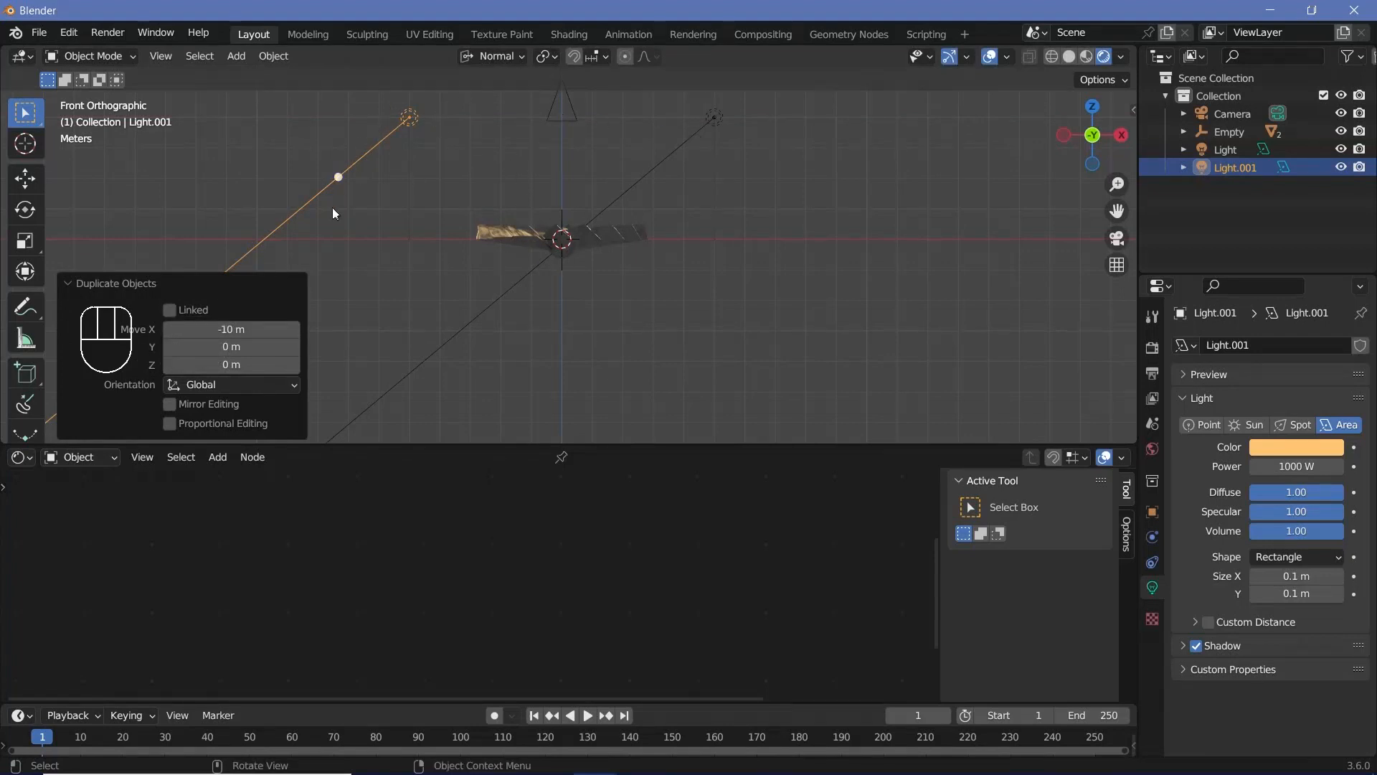
{"action": "key", "text": "r"}
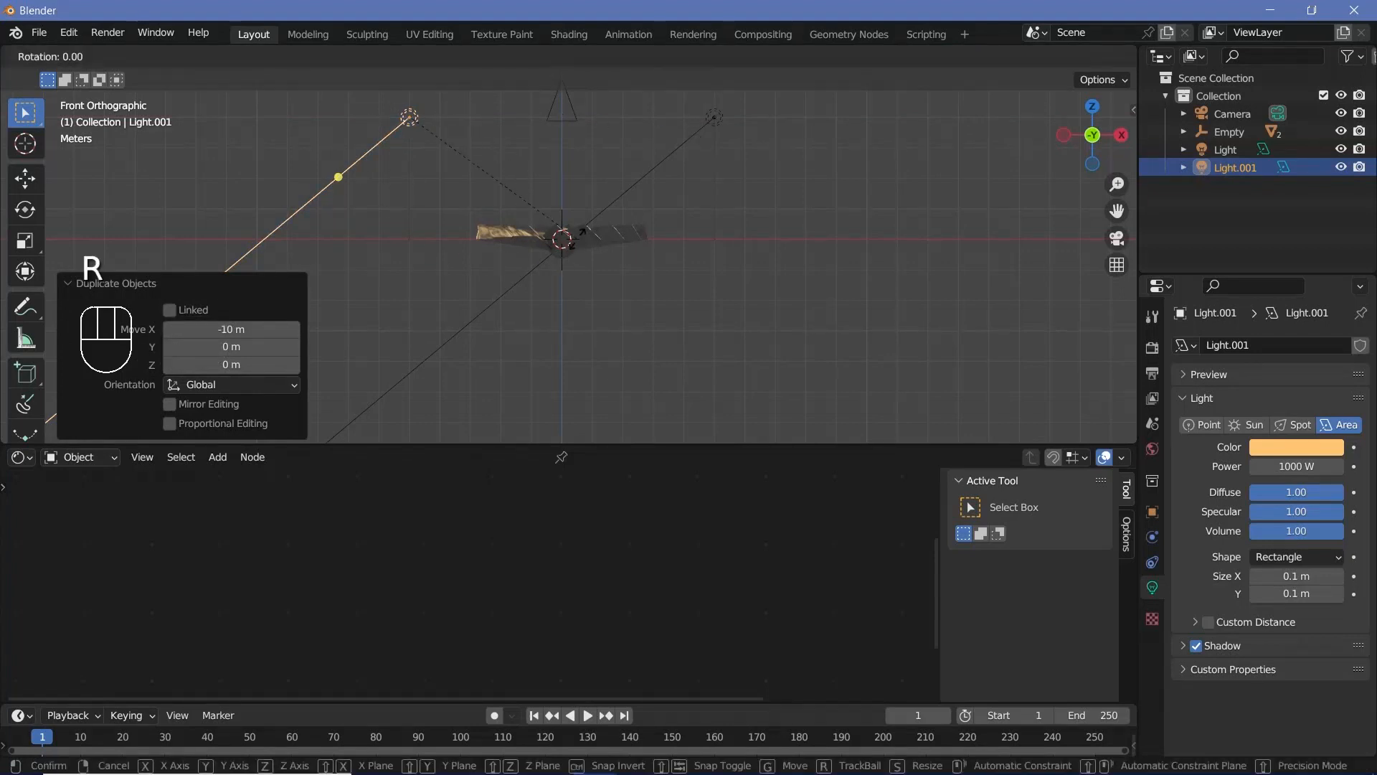
{"action": "key", "text": "y"}
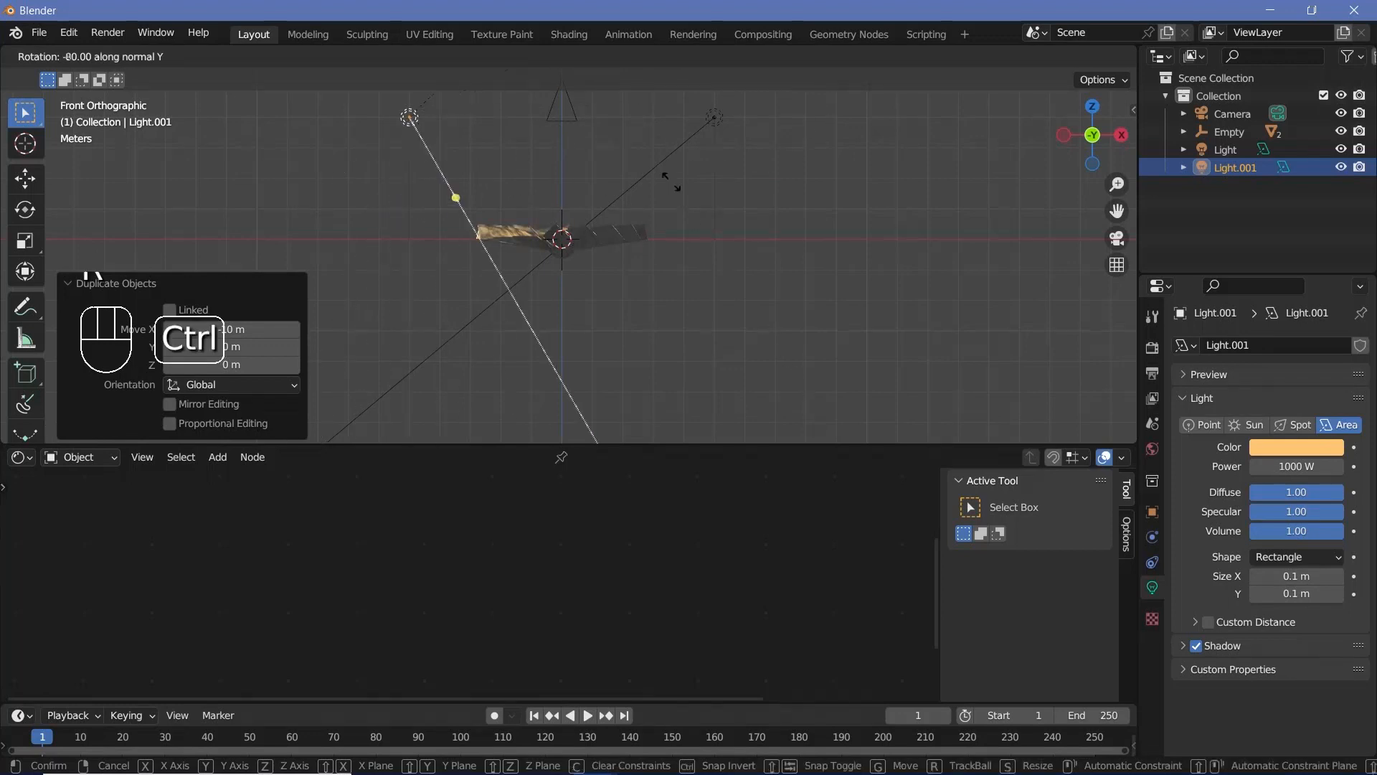
{"action": "left_click", "coordinate": [622, 93]}
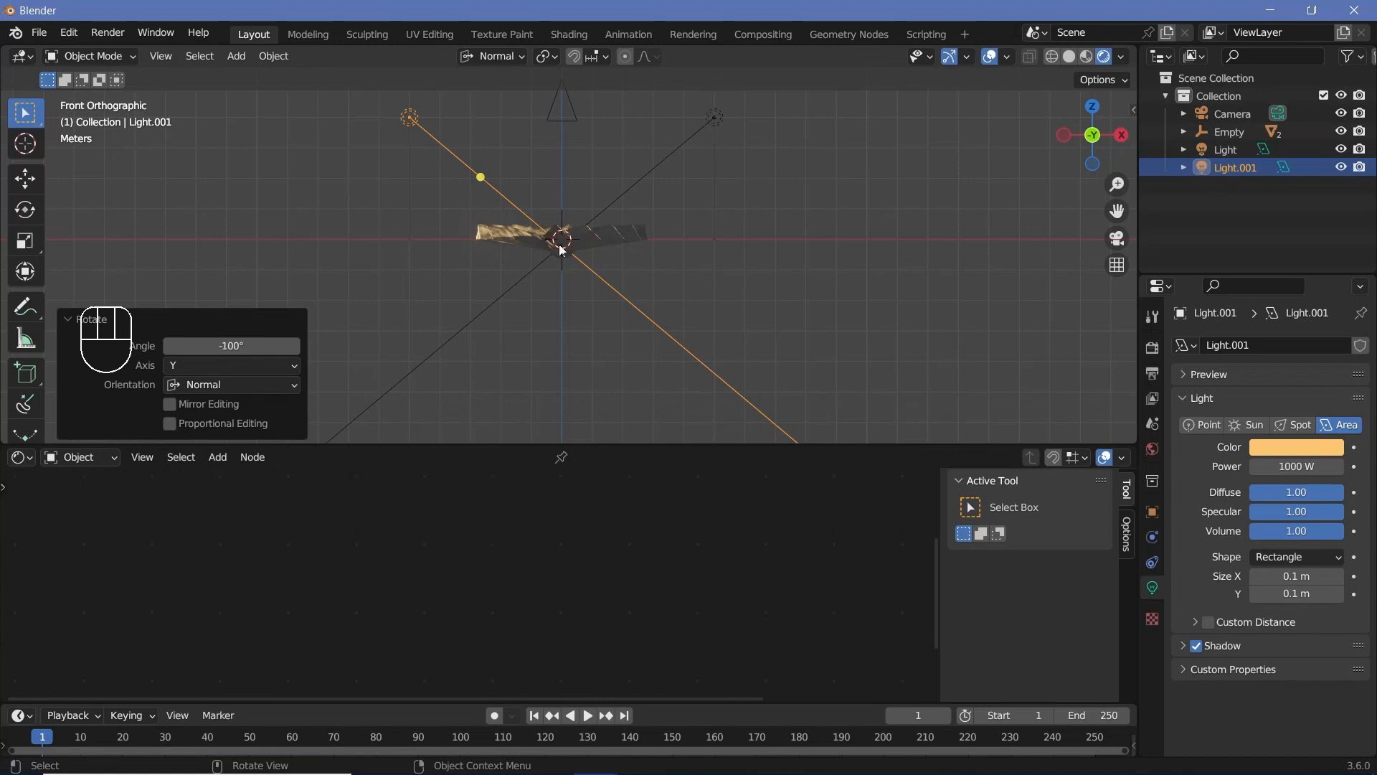
Step: Change the duplicated light's colour to light cyan and set its power to 200 W
{"action": "left_click", "coordinate": [1280, 449]}
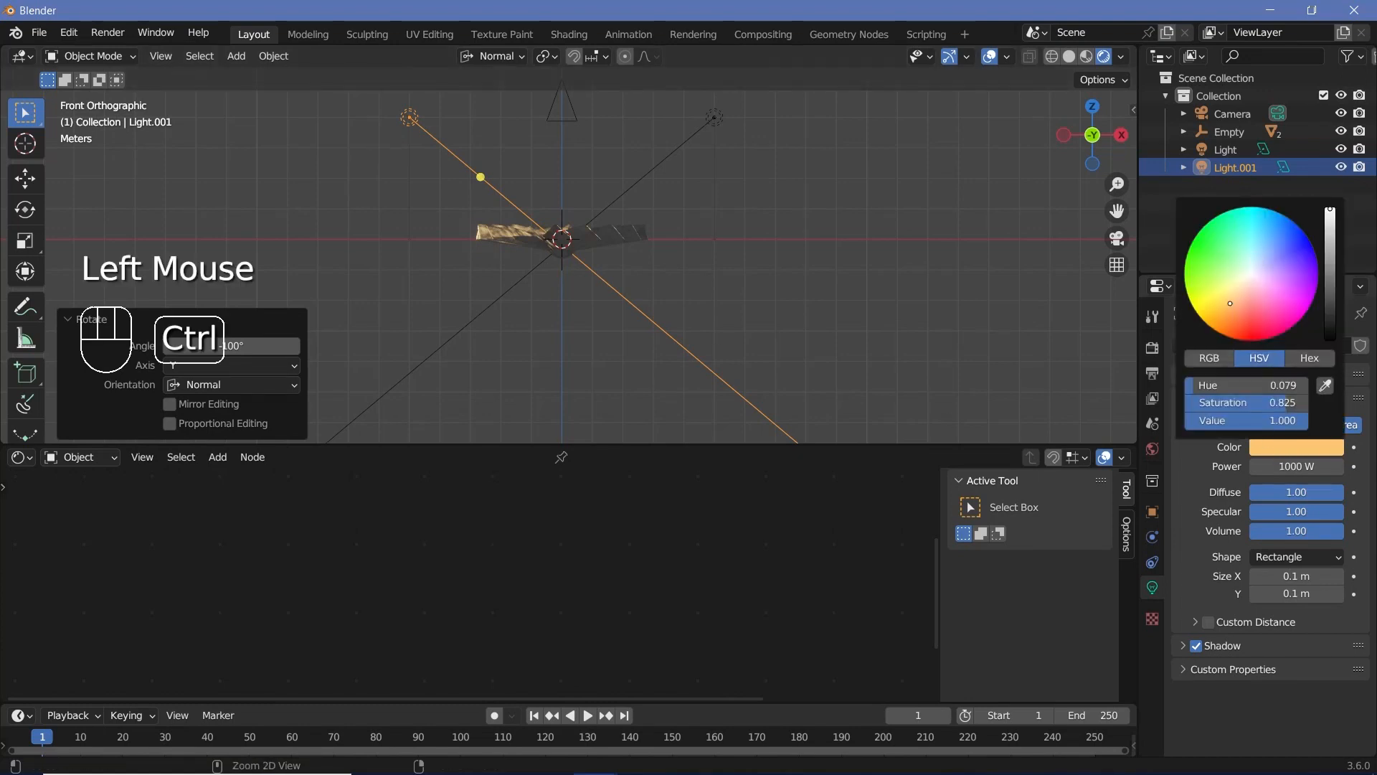
{"action": "left_click_drag", "start_coordinate": [1244, 263], "coordinate": [1251, 245], "text": "ctrl"}
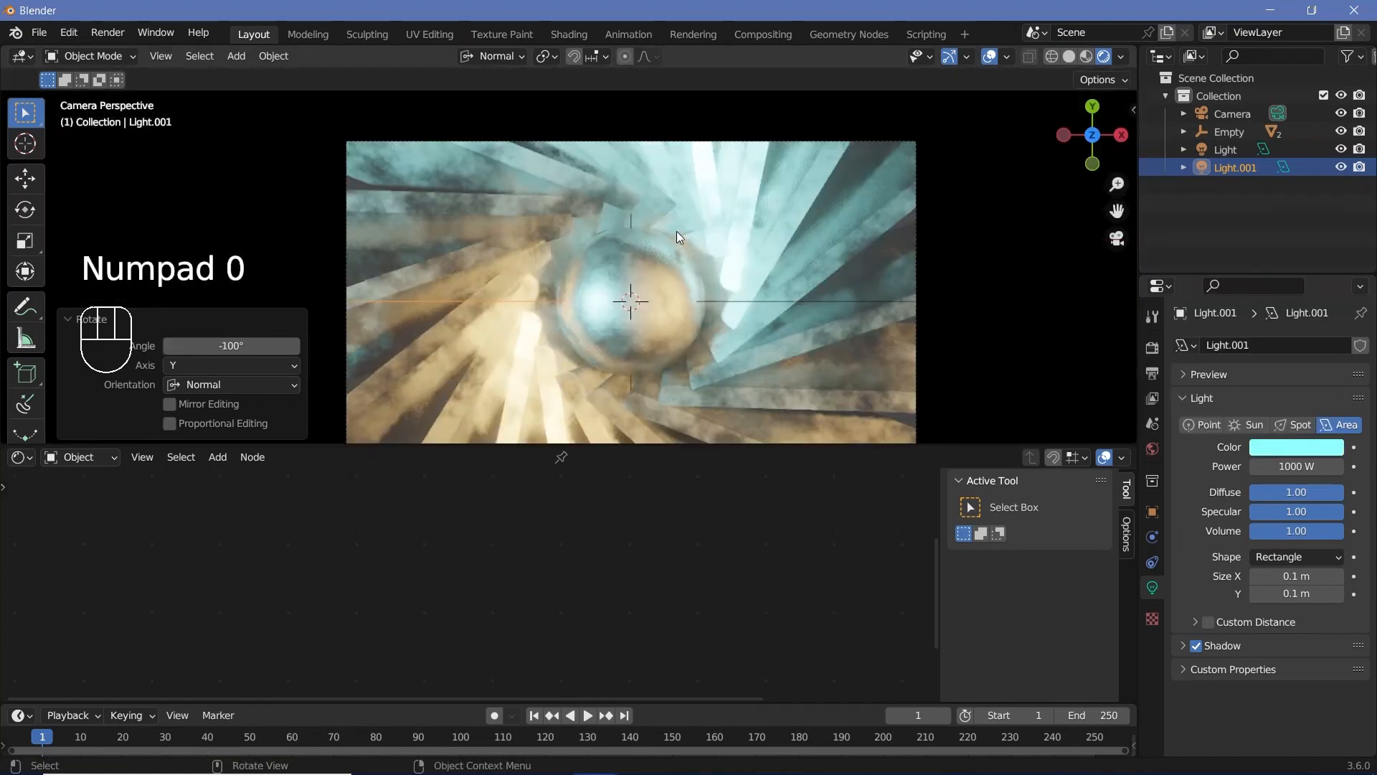
{"action": "key", "text": "KP_0"}
{"action": "scroll", "coordinate": [697, 306], "scroll_direction": "down", "scroll_amount": 1}
{"action": "scroll", "coordinate": [697, 306], "scroll_direction": "up", "scroll_amount": 2}
{"action": "middle_click_drag", "start_coordinate": [697, 306], "coordinate": [622, 247], "text": "shift"}
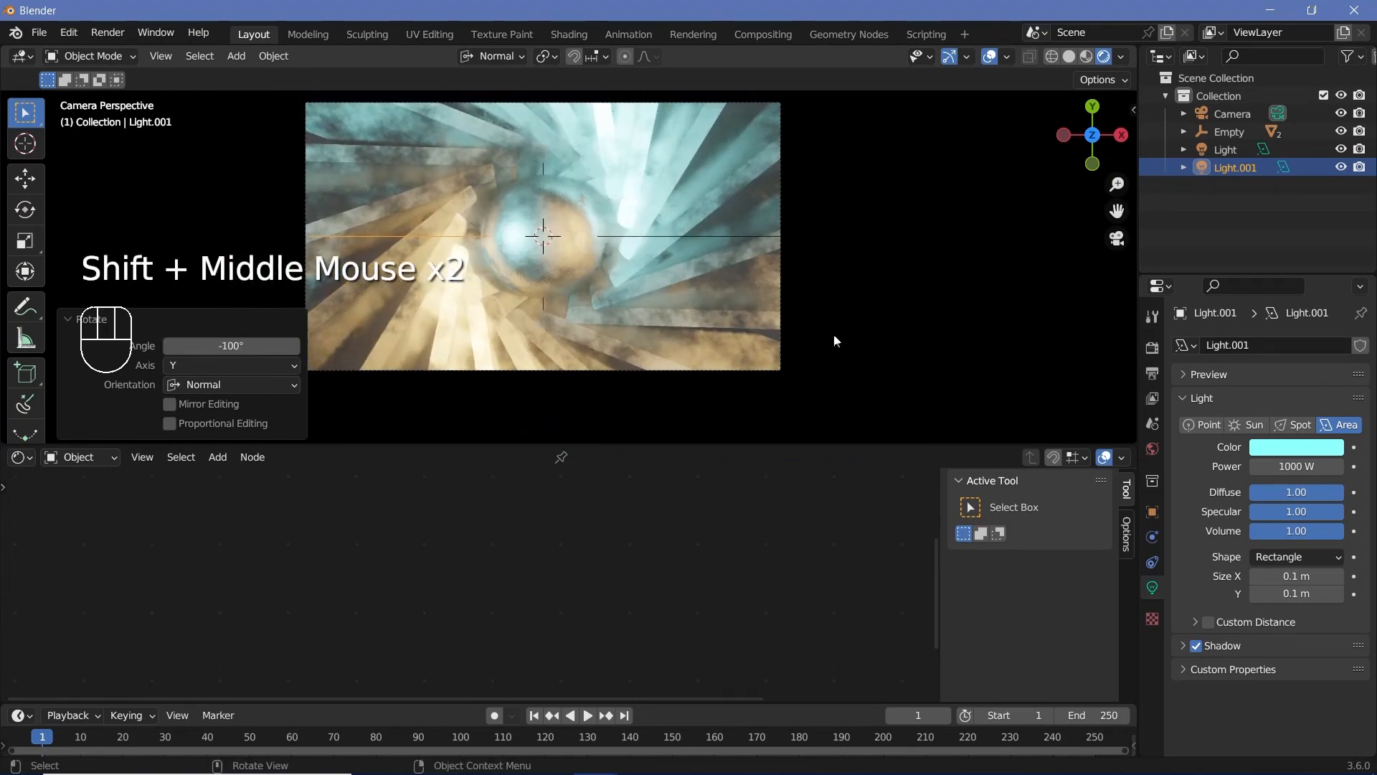
{"action": "left_click", "coordinate": [1296, 466]}
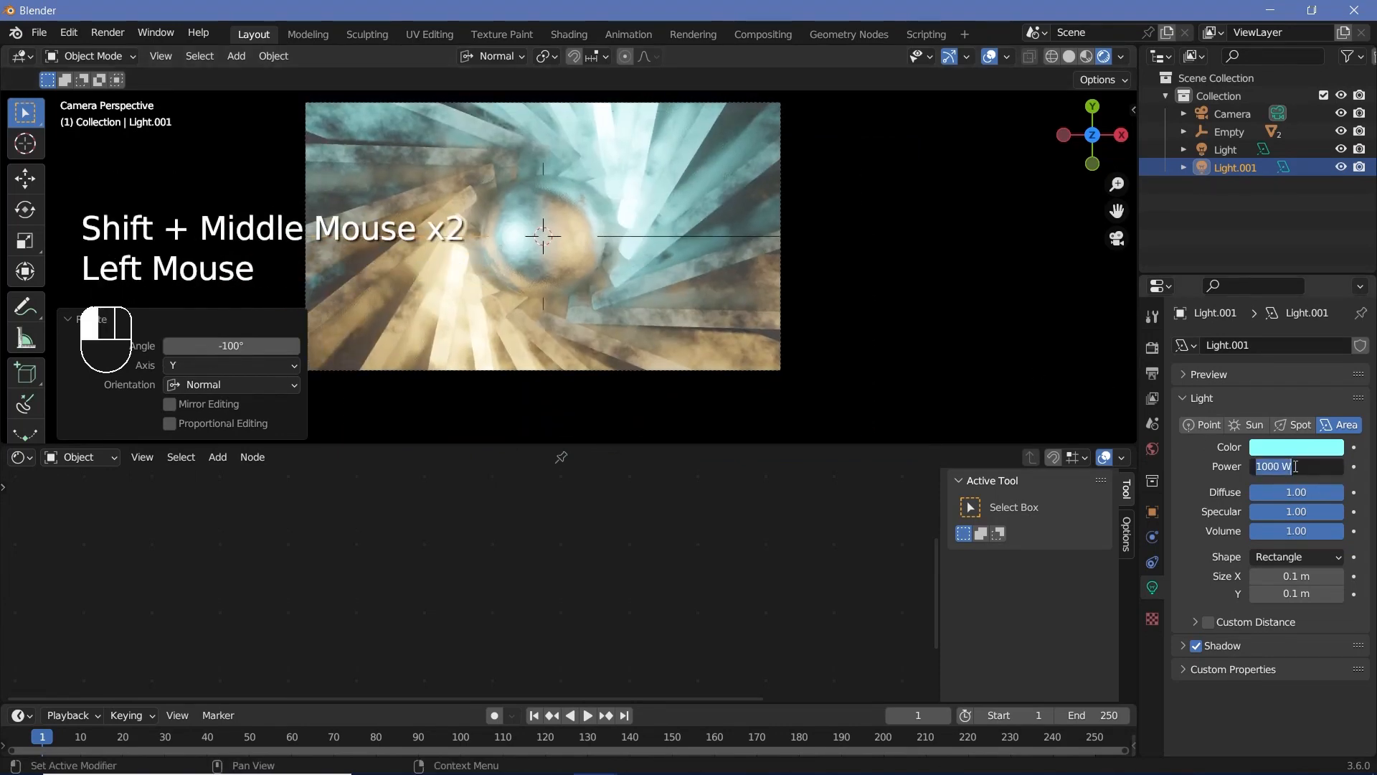
{"action": "type", "text": "200"}
{"action": "key", "text": "Return"}
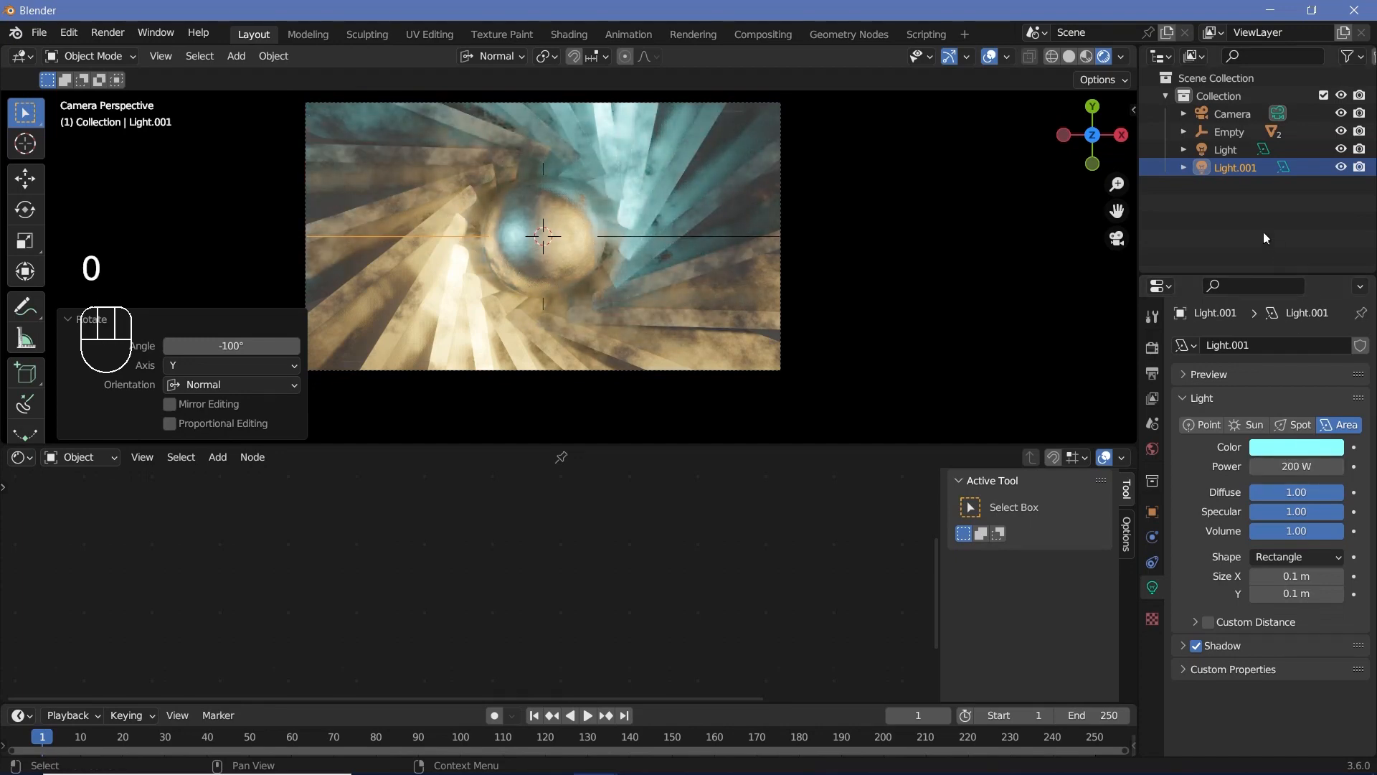
Step: Set the orange light's power to 200 W
{"action": "left_click", "coordinate": [1226, 151]}
{"action": "left_click", "coordinate": [1296, 467]}
{"action": "type", "text": "20"}
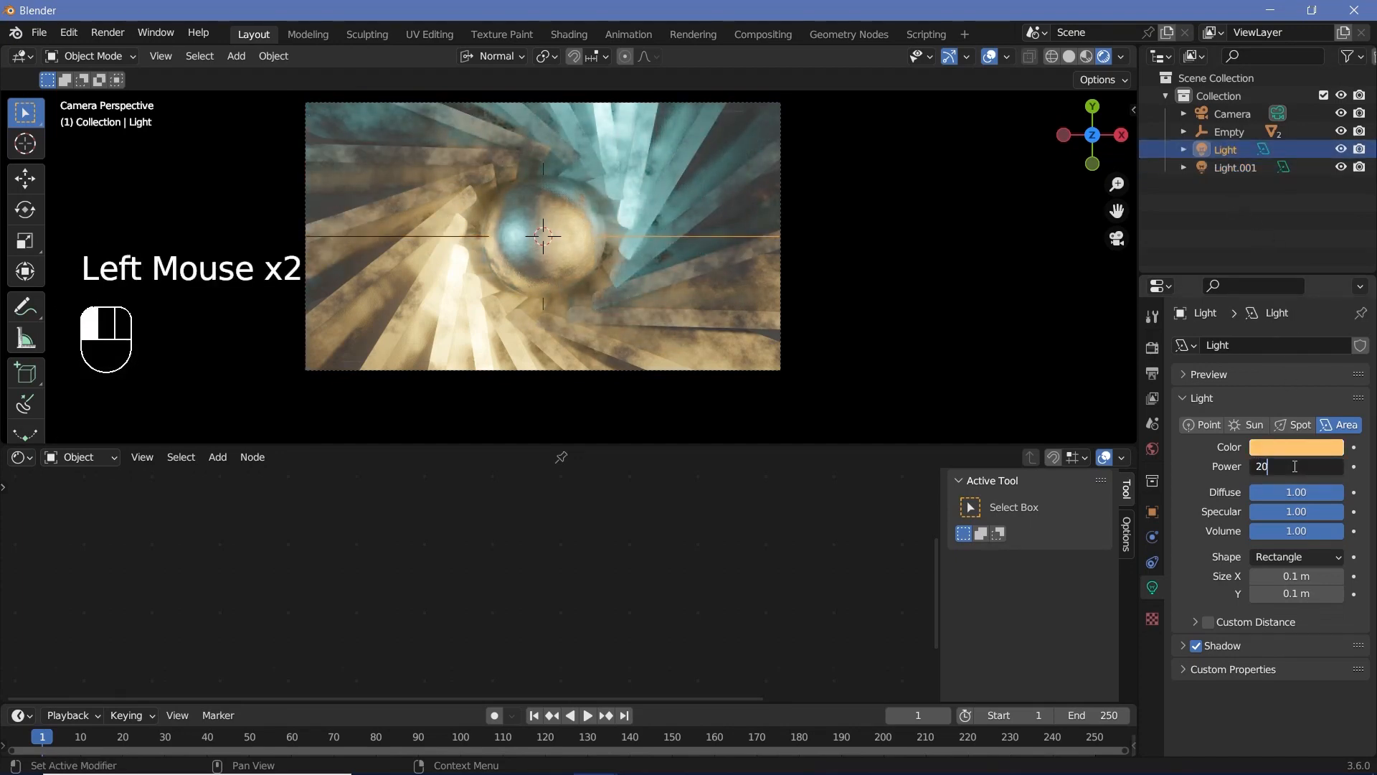
{"action": "type", "text": "0"}
{"action": "key", "text": "Return"}
Step: Darken the Base Color of the sphere's material to a Value of 0.278 and make the blades' Base Color a similar grey
{"action": "scroll", "coordinate": [590, 262], "scroll_direction": "down", "scroll_amount": 2}
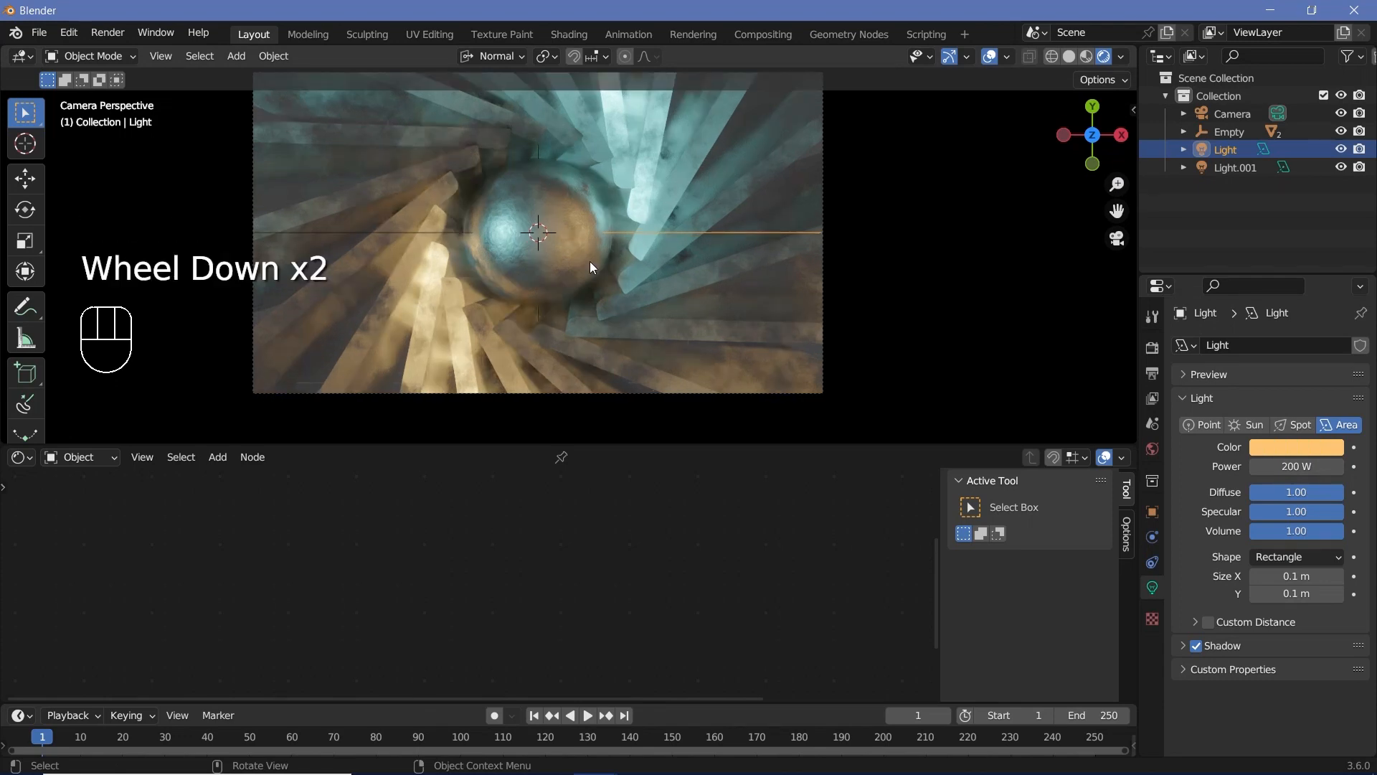
{"action": "left_click", "coordinate": [590, 264]}
{"action": "middle_click_drag", "start_coordinate": [687, 649], "coordinate": [391, 688]}
{"action": "left_click", "coordinate": [662, 538]}
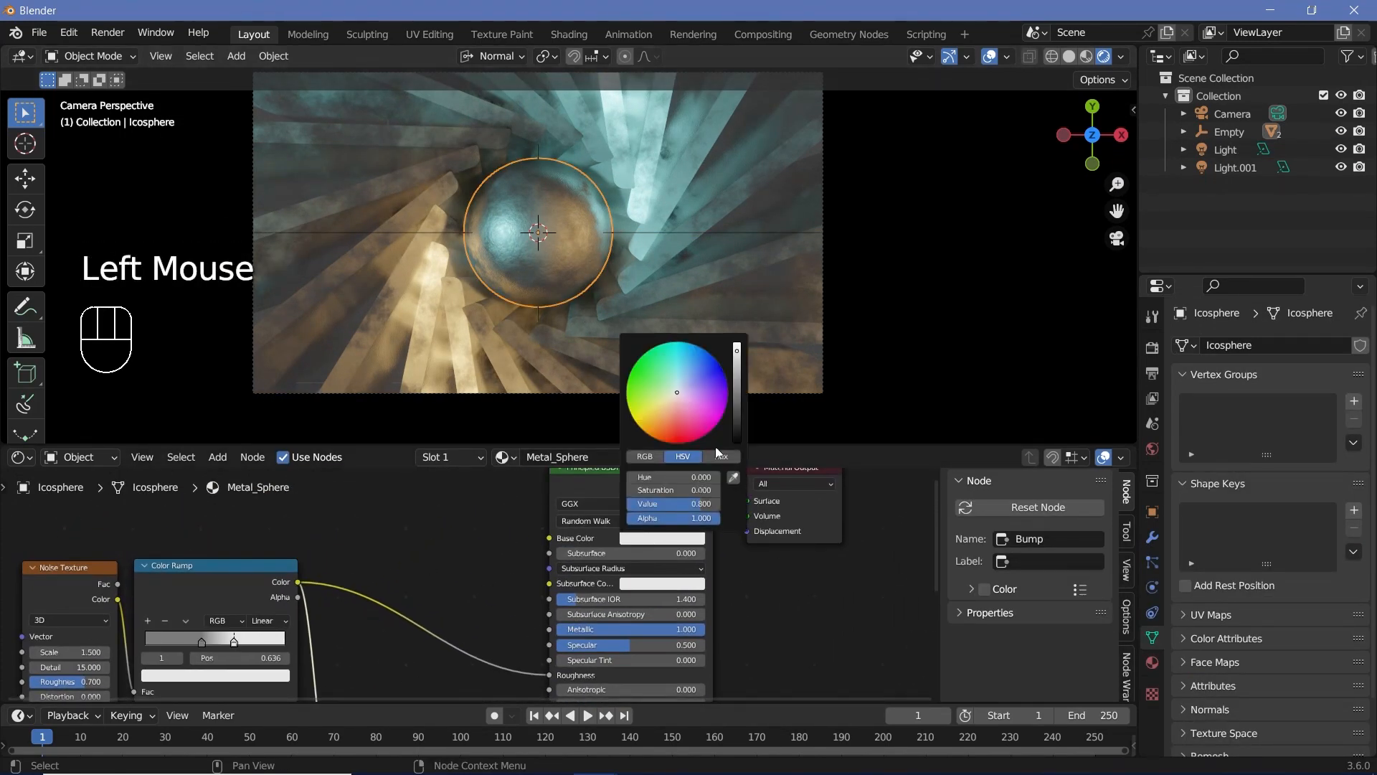
{"action": "mouse_move", "coordinate": [737, 388]}
{"action": "left_mouse_down"}
{"action": "mouse_move", "coordinate": [737, 359]}
{"action": "mouse_move", "coordinate": [737, 387]}
{"action": "left_mouse_up"}
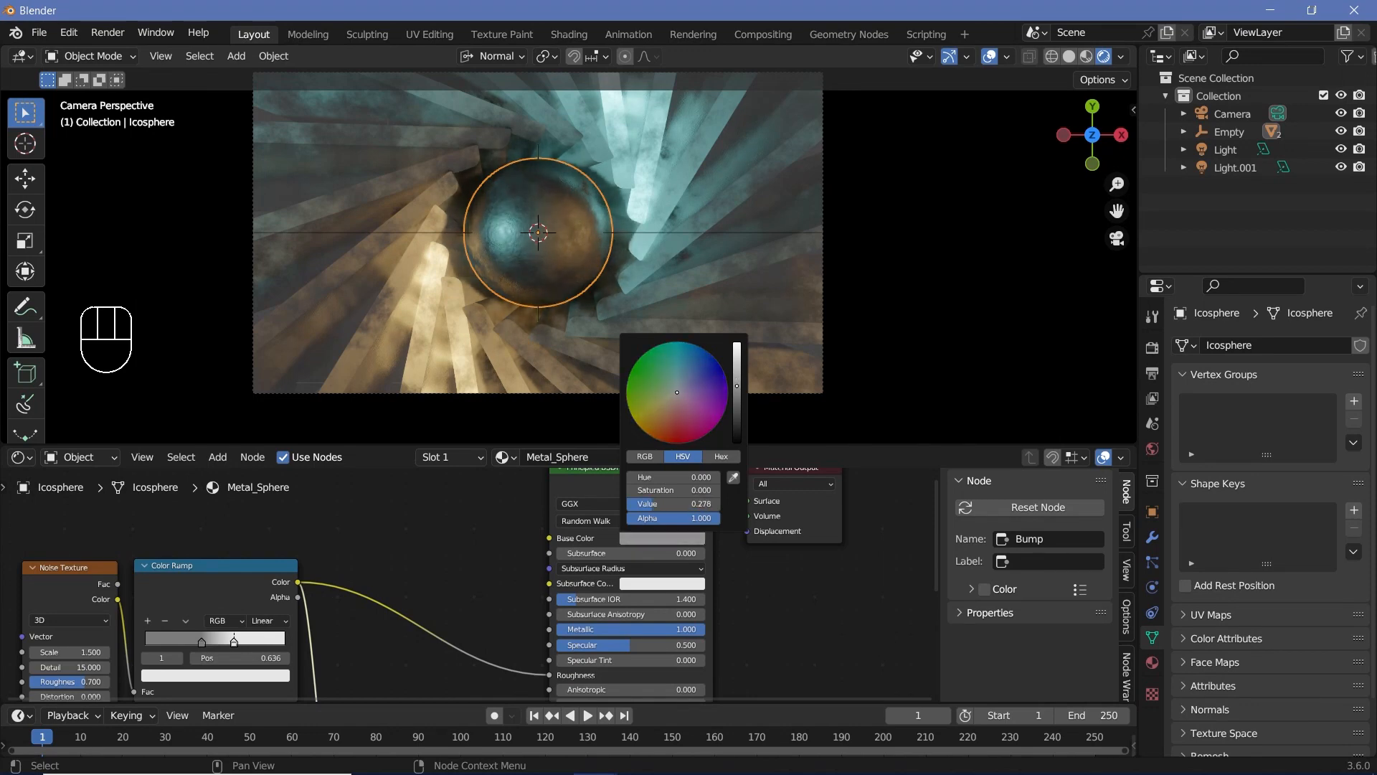
{"action": "left_click", "coordinate": [679, 257]}
{"action": "left_click", "coordinate": [649, 537]}
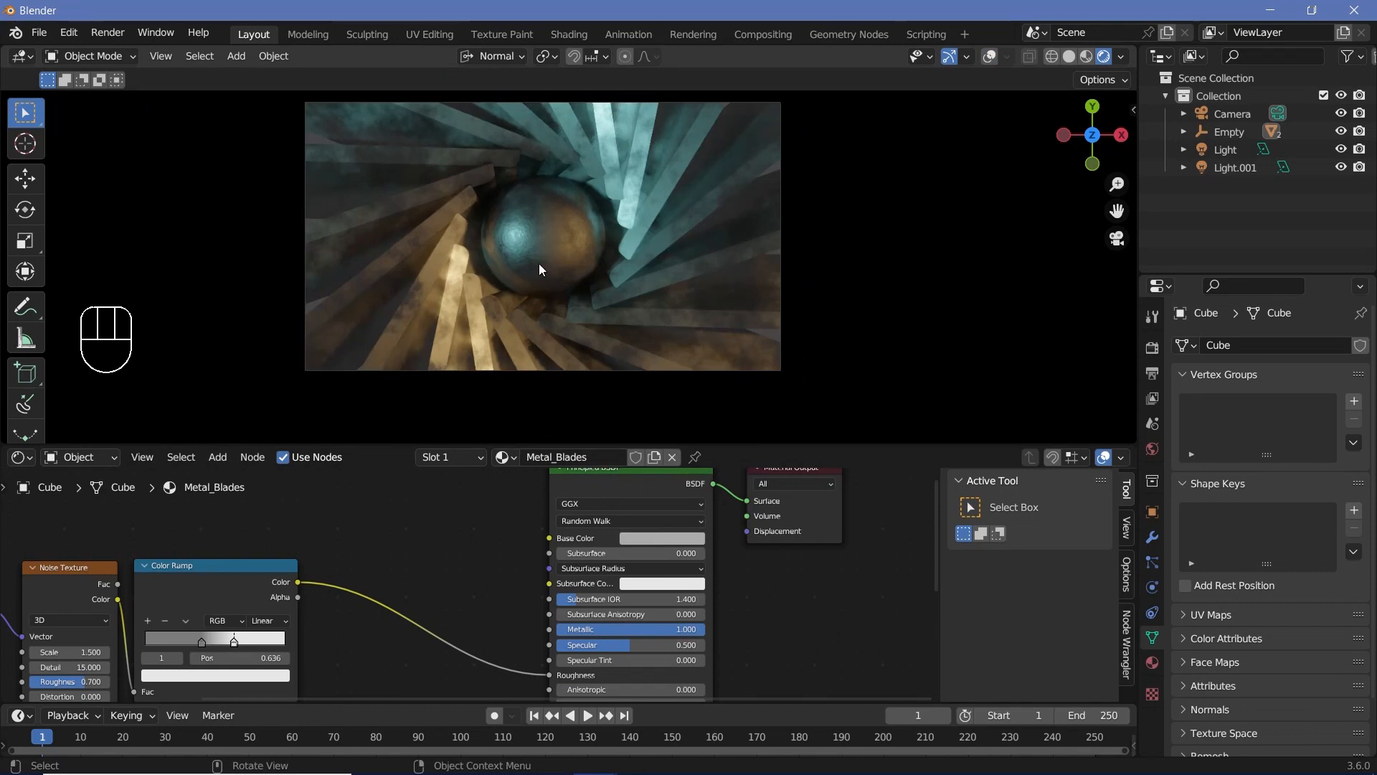
Step: Scale the ico sphere up by a factor of about 1.163
{"action": "left_click", "coordinate": [561, 260]}
{"action": "key", "text": "s"}
{"action": "left_click", "coordinate": [613, 277]}
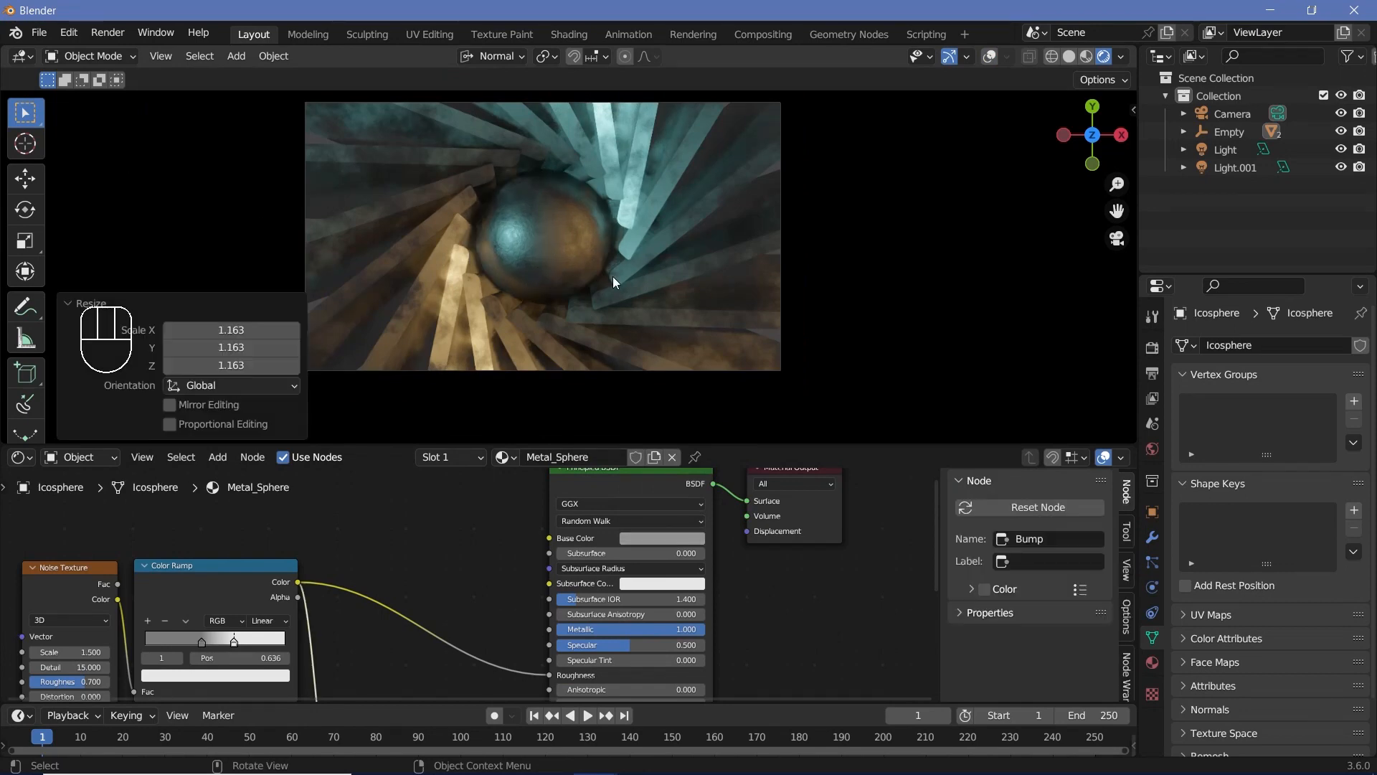
Step: Set the scene's output frame rate to 60 fps and the resolution percentage to 200%
{"action": "left_click", "coordinate": [1231, 135]}
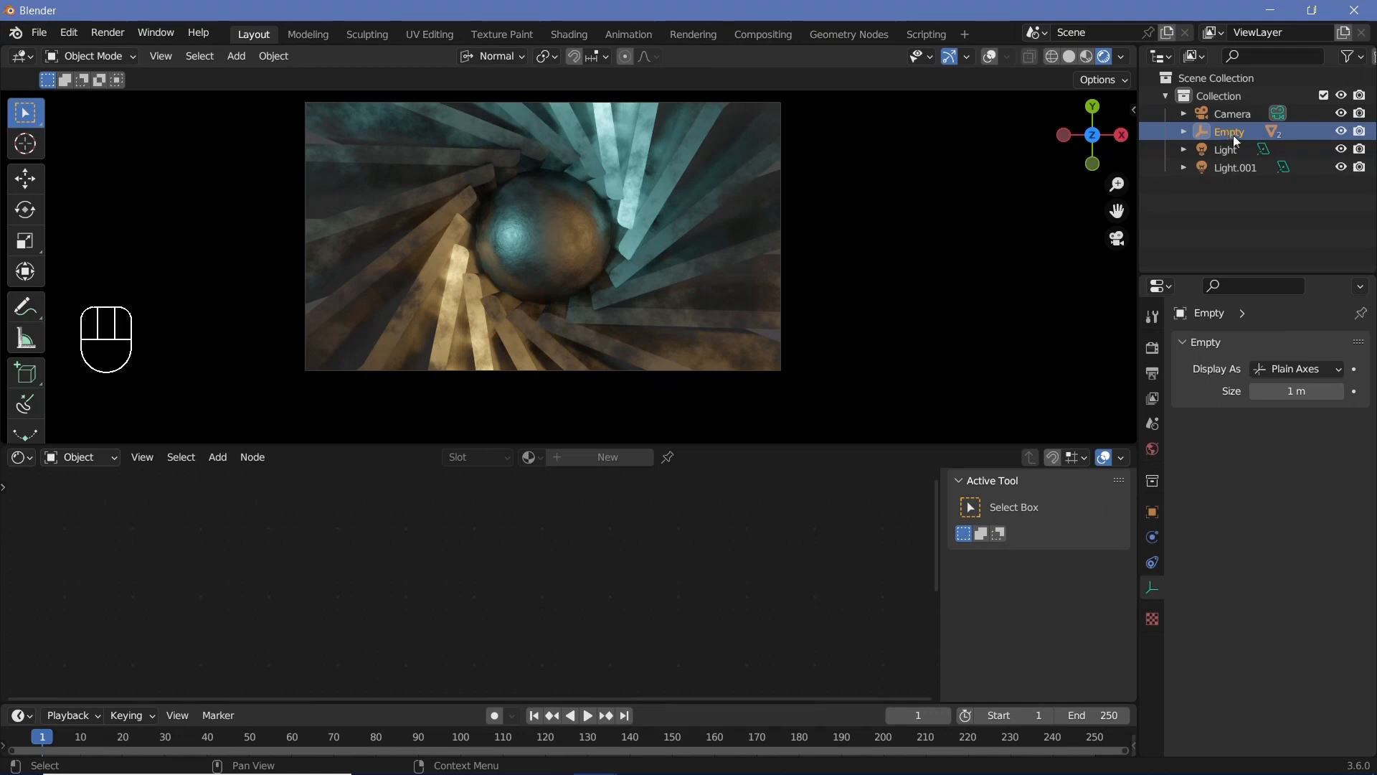
{"action": "left_click", "coordinate": [1152, 373]}
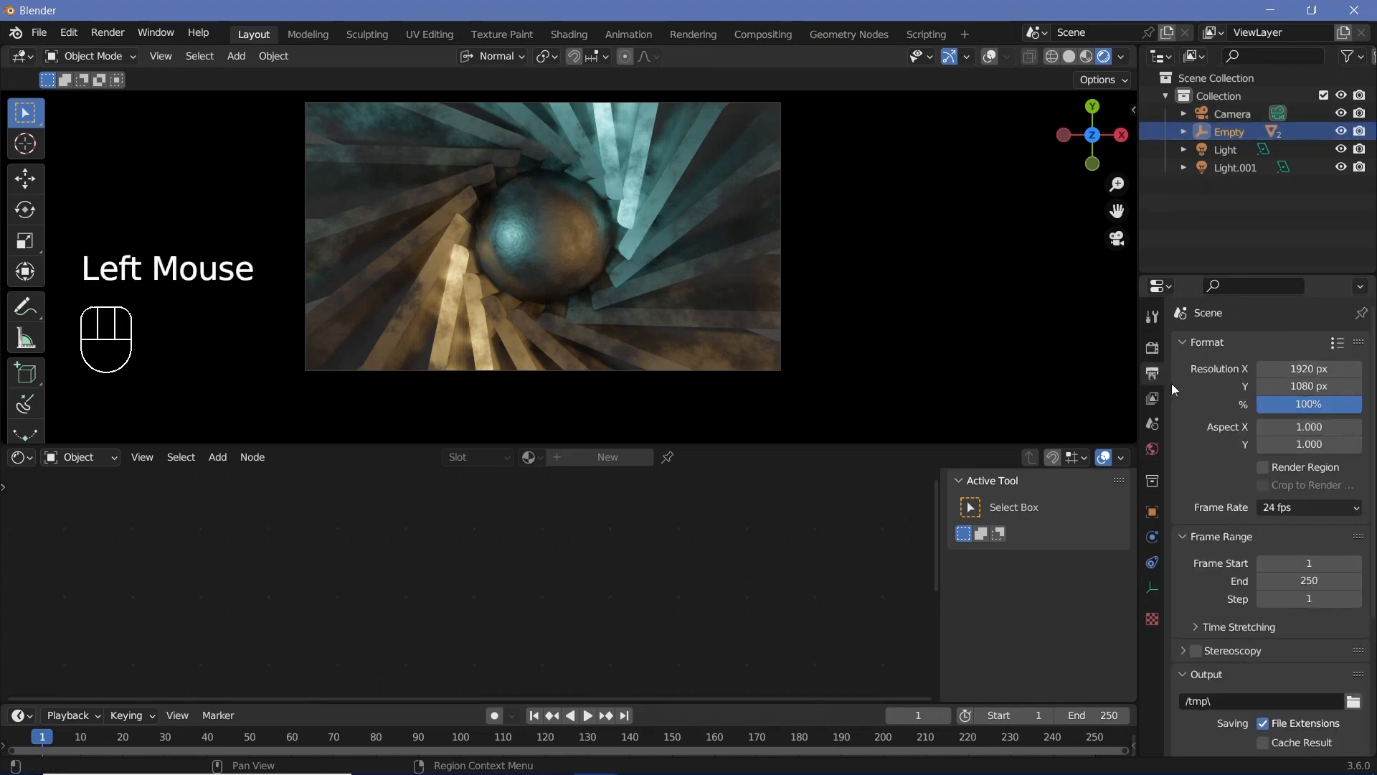
{"action": "left_click", "coordinate": [1280, 502]}
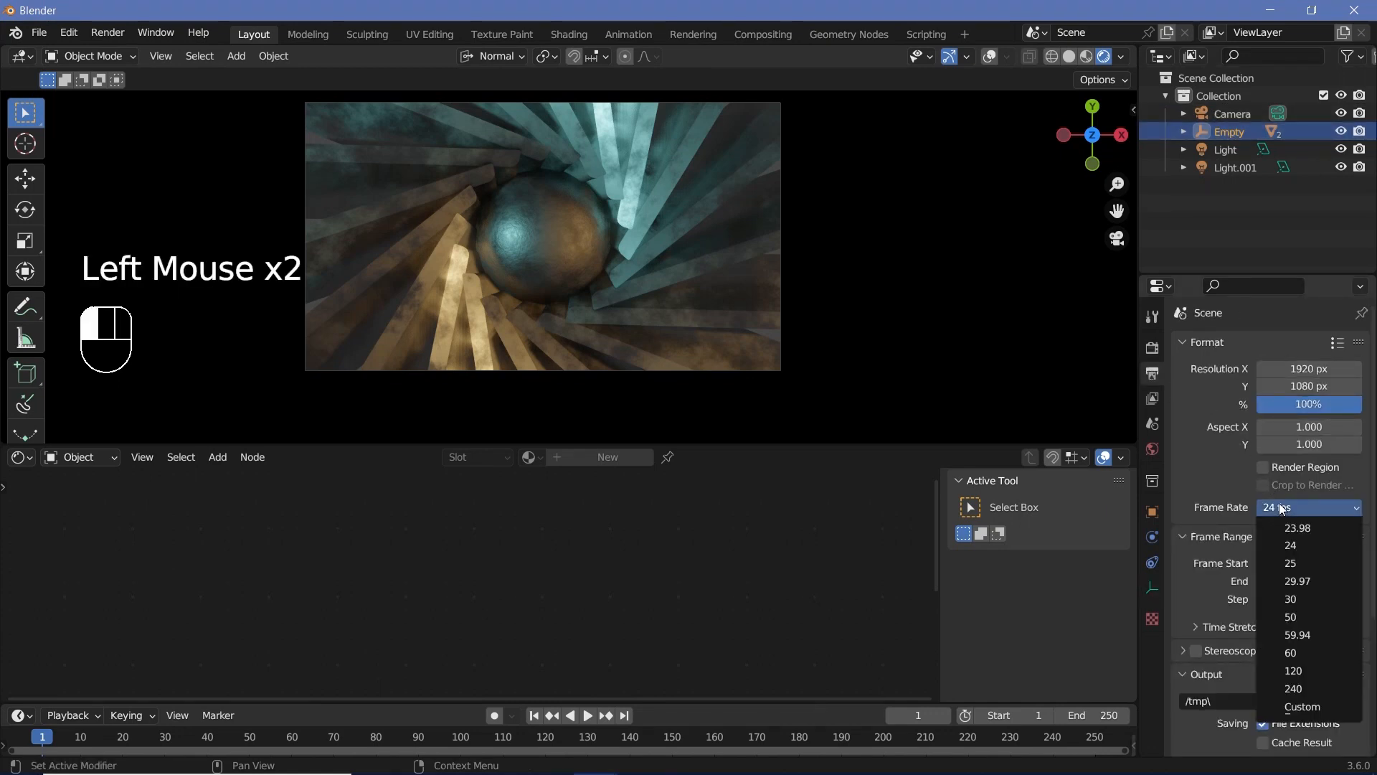
{"action": "left_click", "coordinate": [1307, 656]}
{"action": "left_click", "coordinate": [1296, 405]}
{"action": "type", "text": "0"}
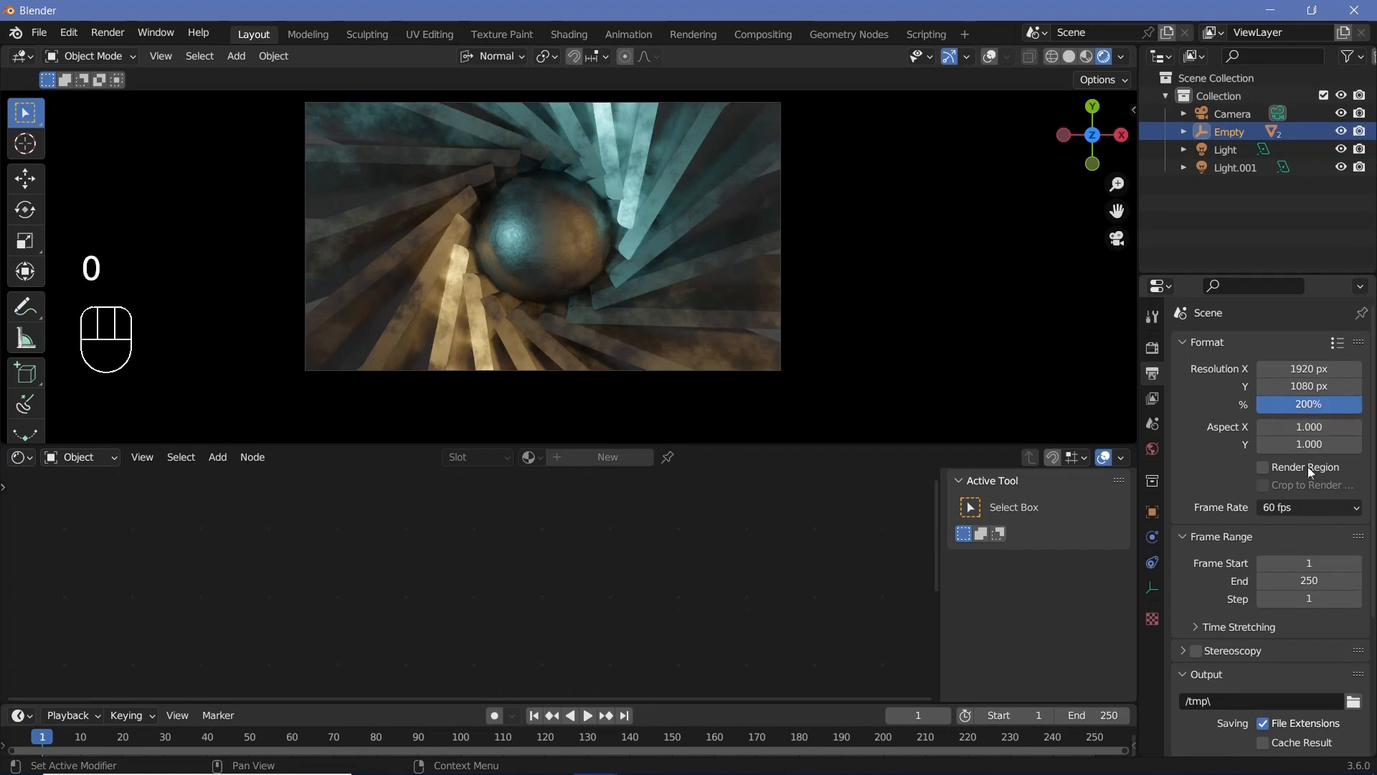
Step: Set the animation's end frame to 300 and the output path to //
{"action": "left_click", "coordinate": [1304, 582]}
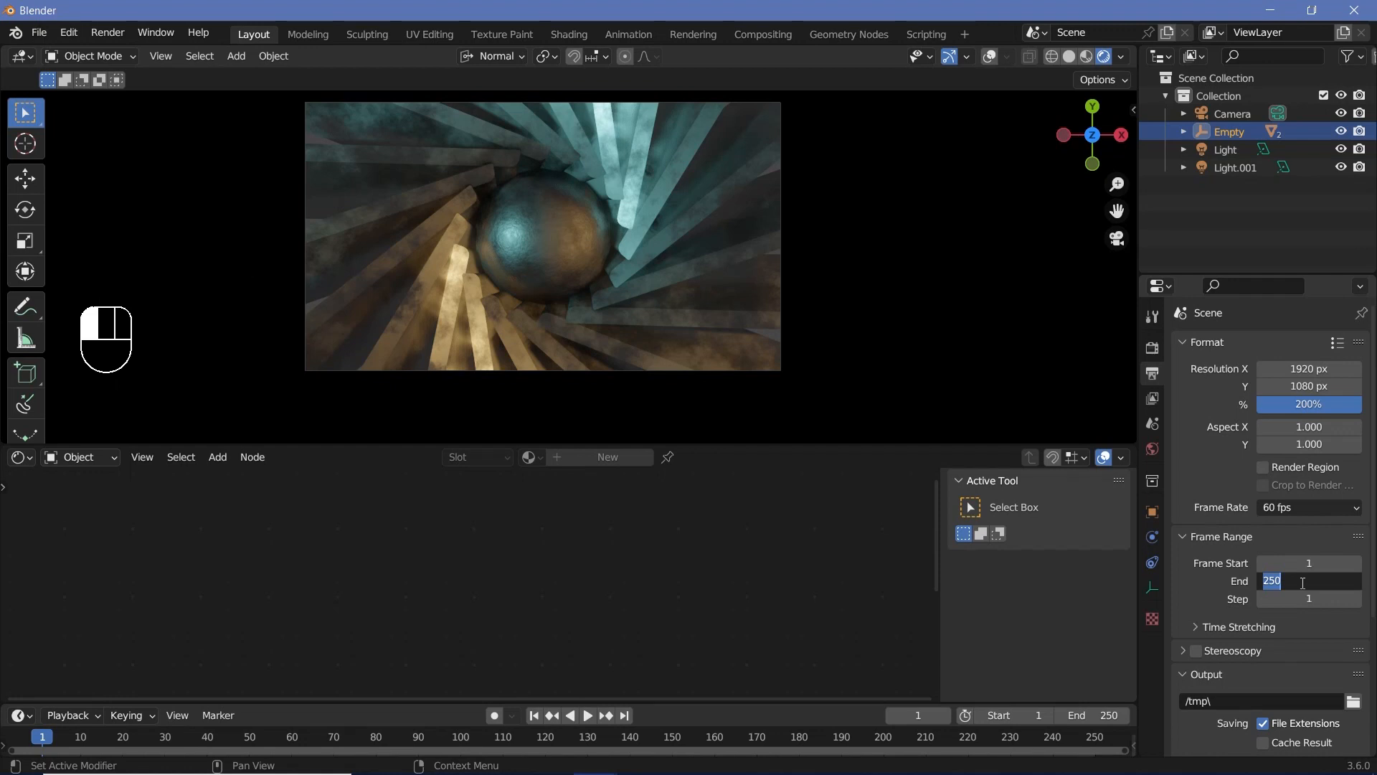
{"action": "type", "text": "300"}
{"action": "left_click", "coordinate": [1236, 700]}
{"action": "type", "text": "//"}
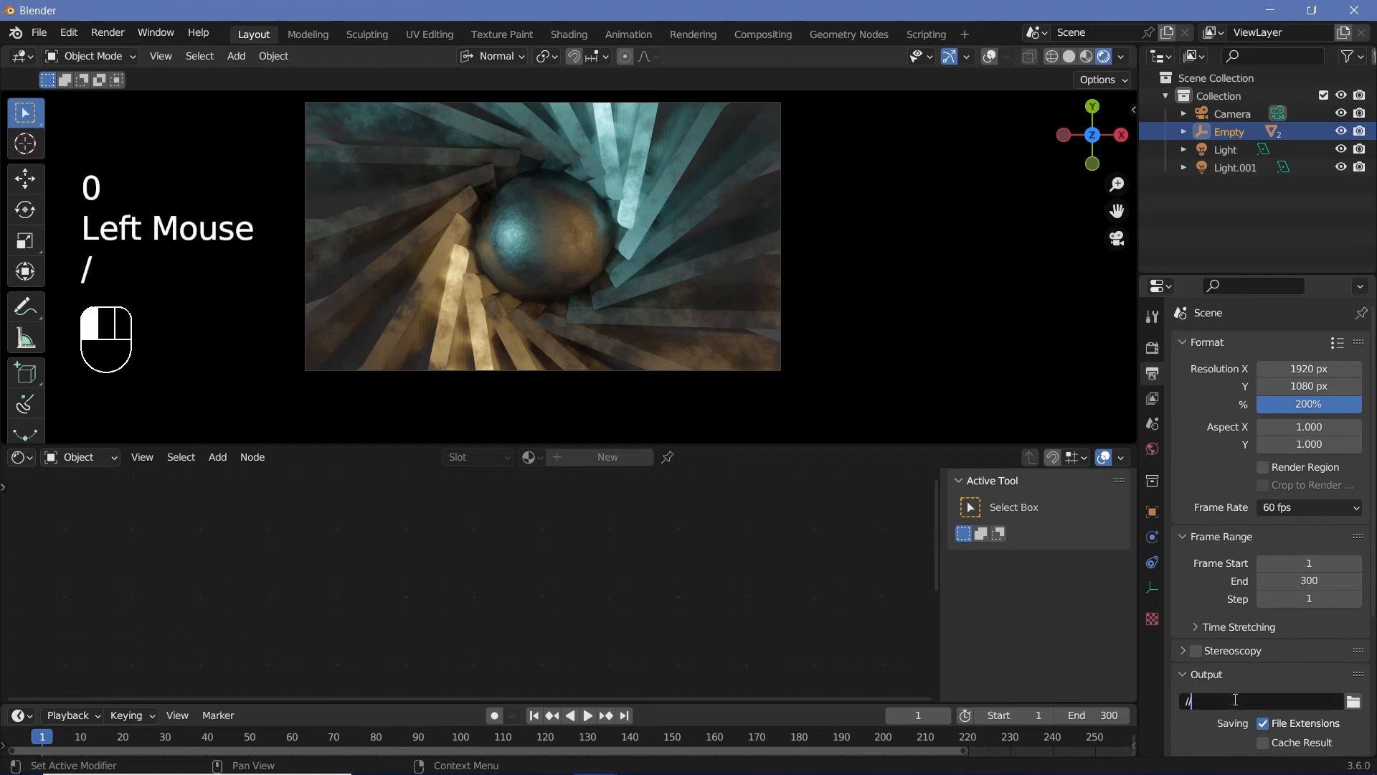
Step: Set the output file format to FFmpeg Video, encoded in an MPEG-4 container with Perceptually Lossless quality
{"action": "scroll", "coordinate": [1229, 663], "scroll_direction": "down", "scroll_amount": 3}
{"action": "left_click", "coordinate": [1275, 623]}
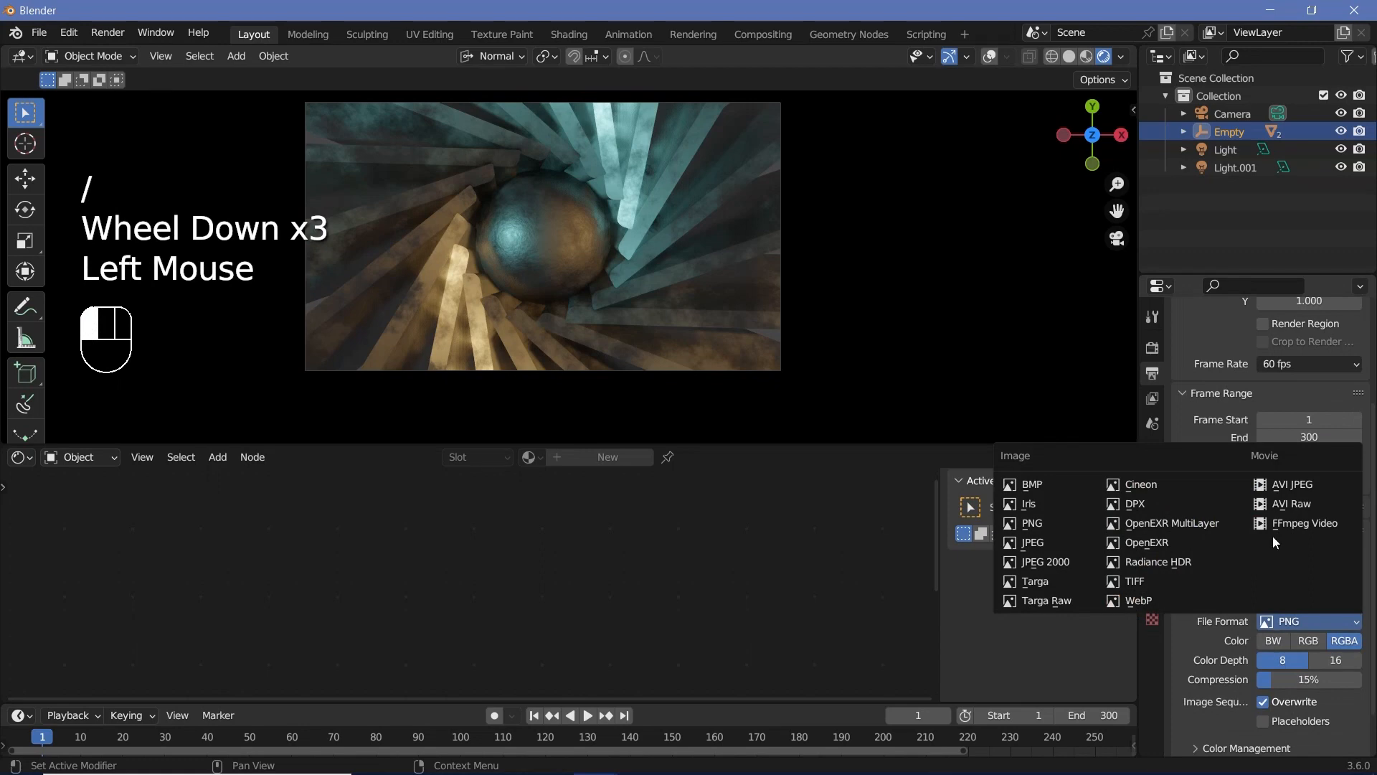
{"action": "left_click", "coordinate": [1295, 523]}
{"action": "scroll", "coordinate": [1212, 719], "scroll_direction": "down", "scroll_amount": 1}
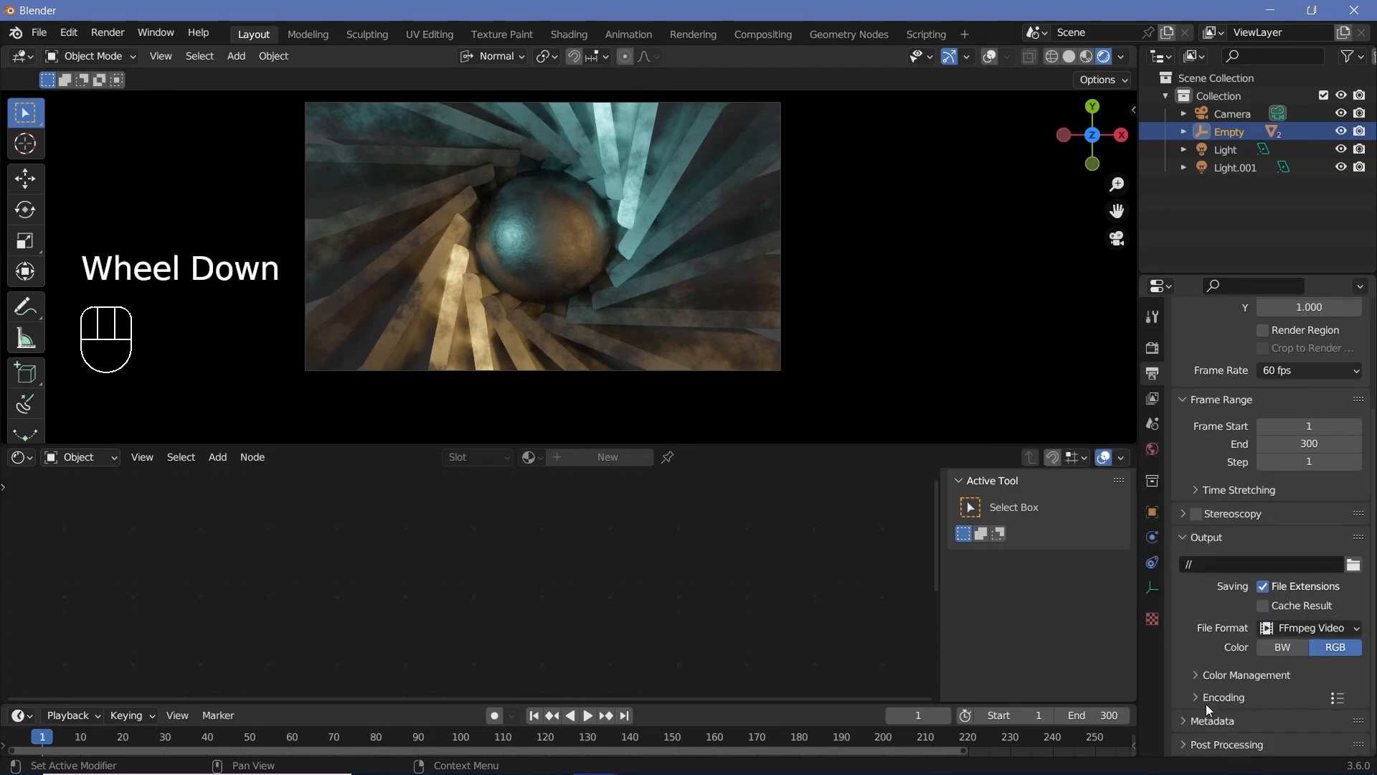
{"action": "left_click", "coordinate": [1211, 699]}
{"action": "scroll", "coordinate": [1218, 696], "scroll_direction": "down", "scroll_amount": 2}
{"action": "left_click", "coordinate": [1280, 609]}
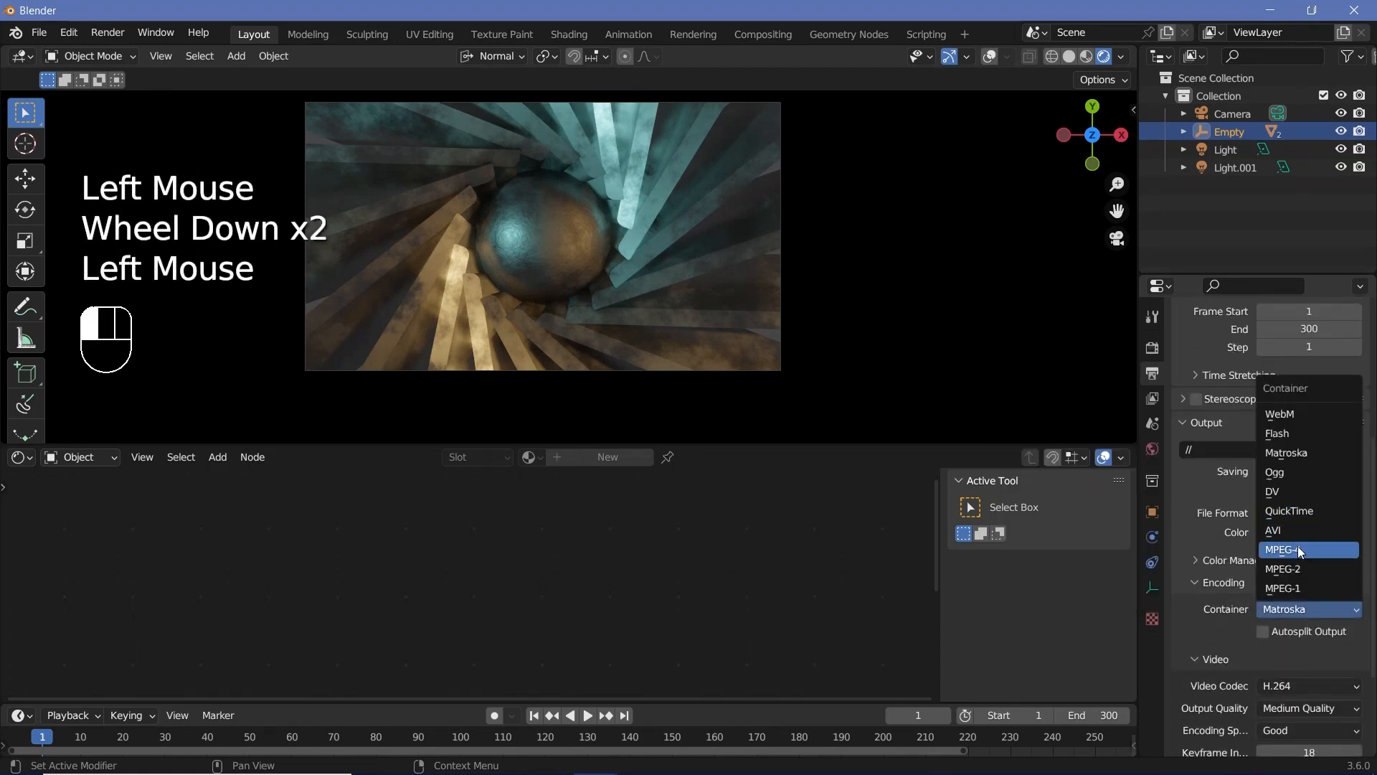
{"action": "left_click", "coordinate": [1298, 547]}
{"action": "left_click", "coordinate": [1278, 708]}
{"action": "left_click", "coordinate": [1289, 650]}
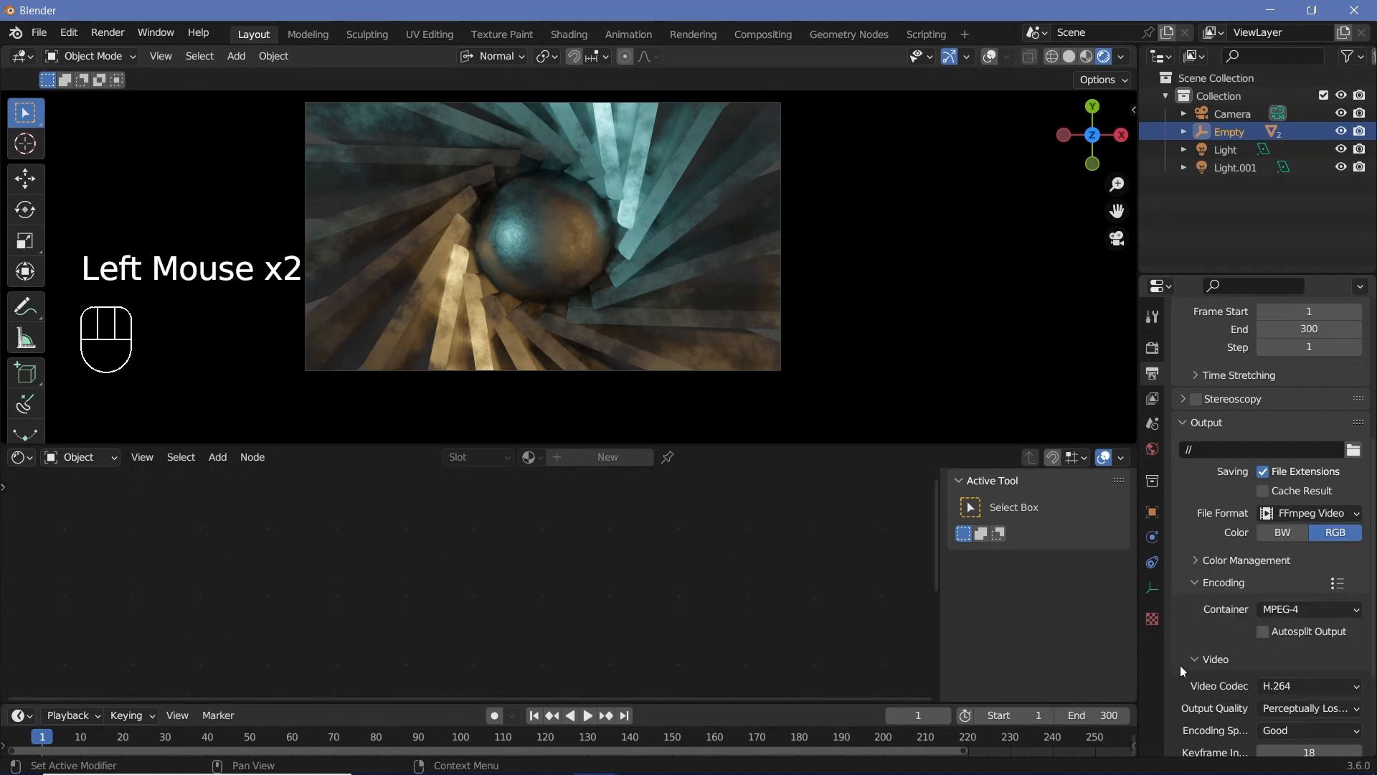
Step: Insert a rotation keyframe for the Empty at frame 0
{"action": "left_click", "coordinate": [1225, 133]}
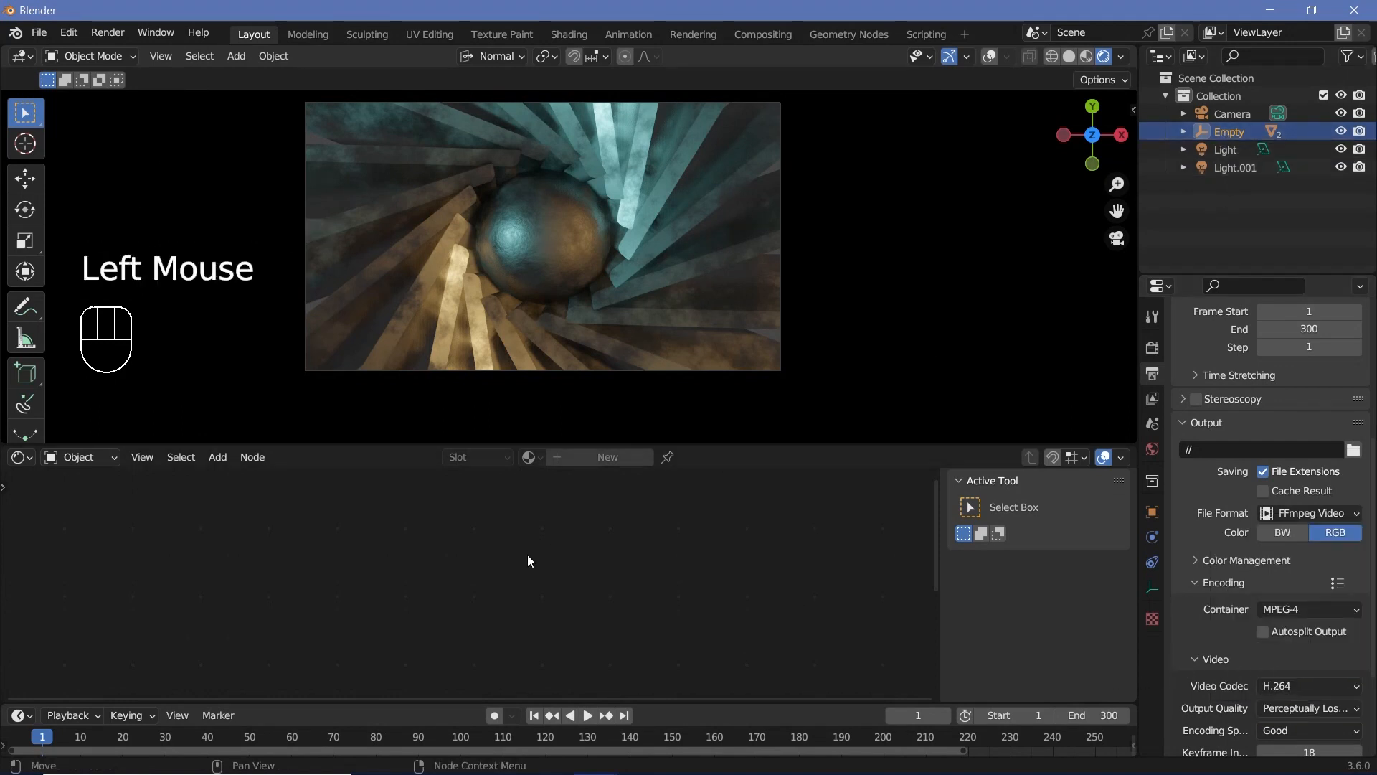
{"action": "key", "text": "Left"}
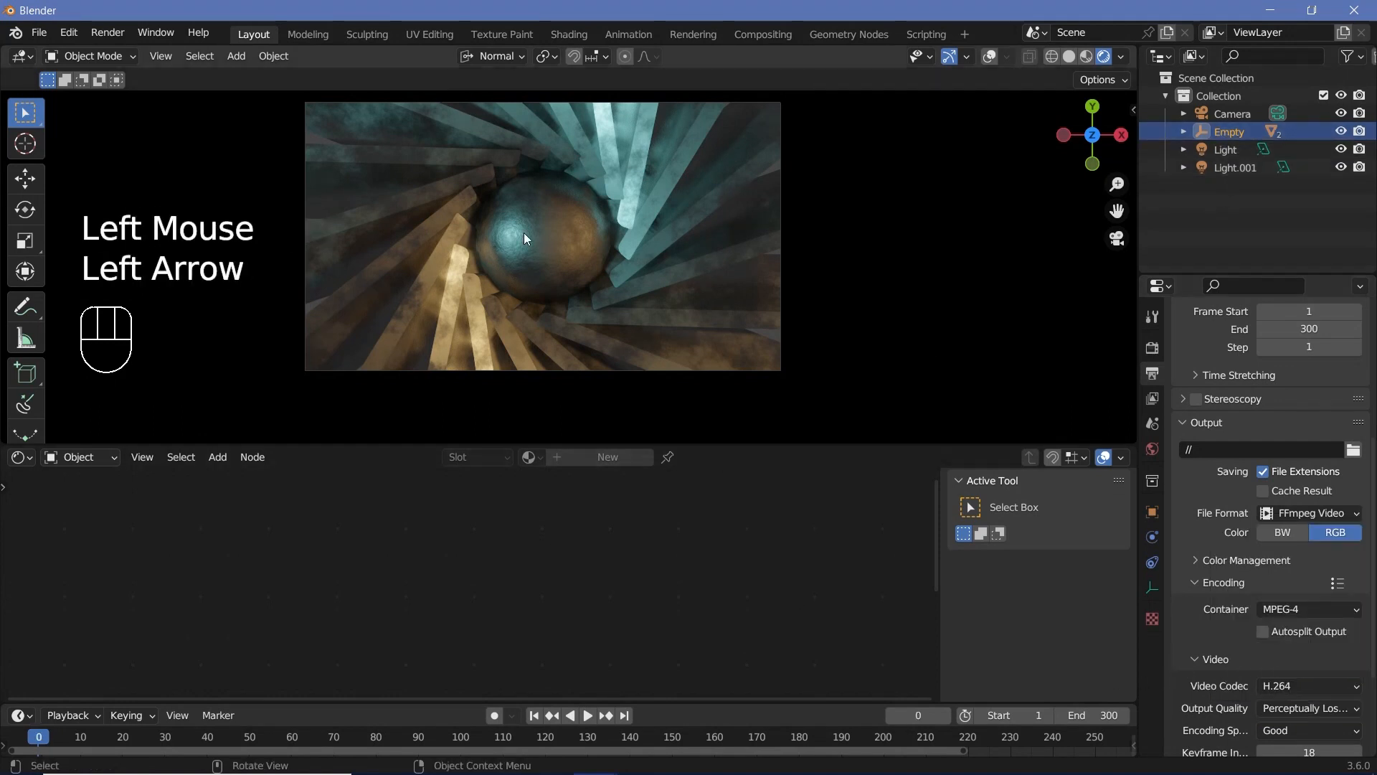
{"action": "key", "text": "i"}
{"action": "left_click", "coordinate": [522, 251]}
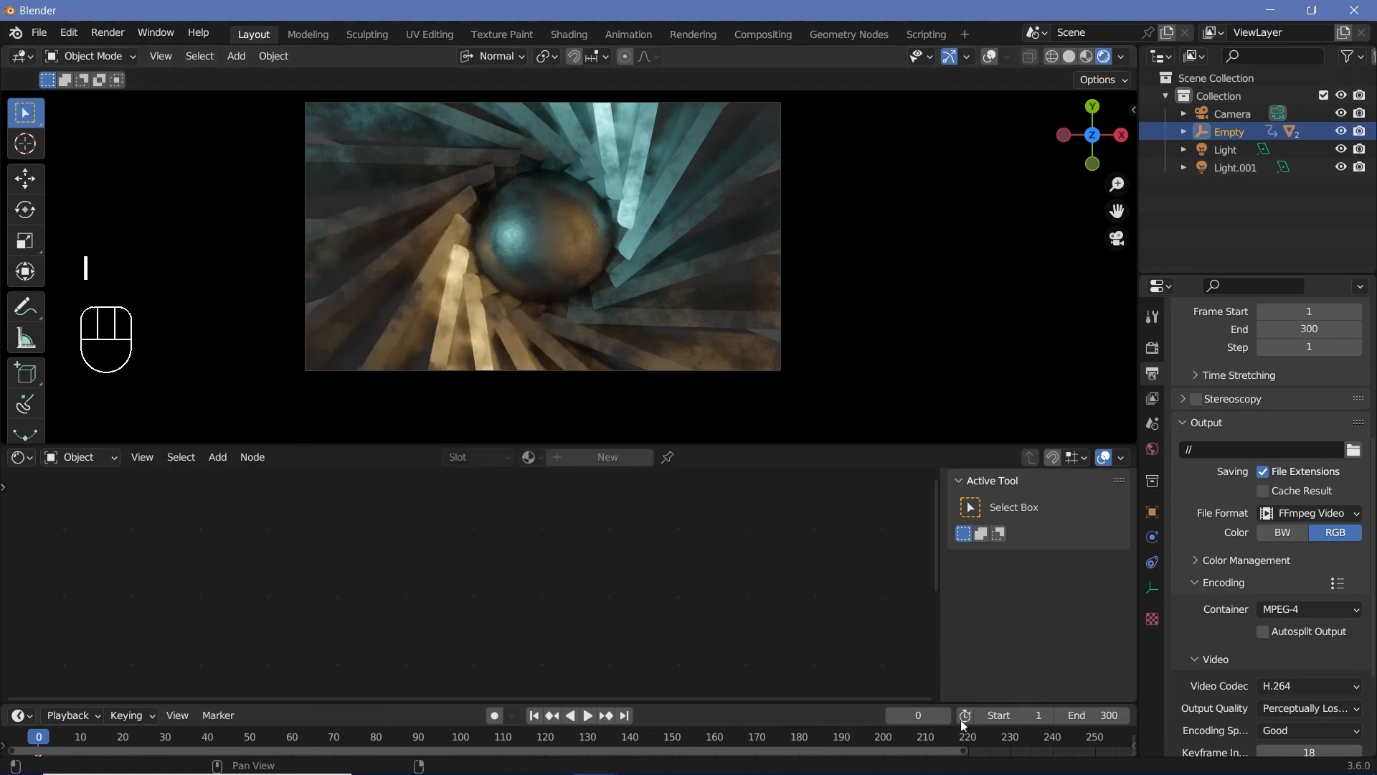
Step: At frame 300, rotate the Empty 360° about the view axis and insert a rotation keyframe
{"action": "left_click", "coordinate": [909, 717]}
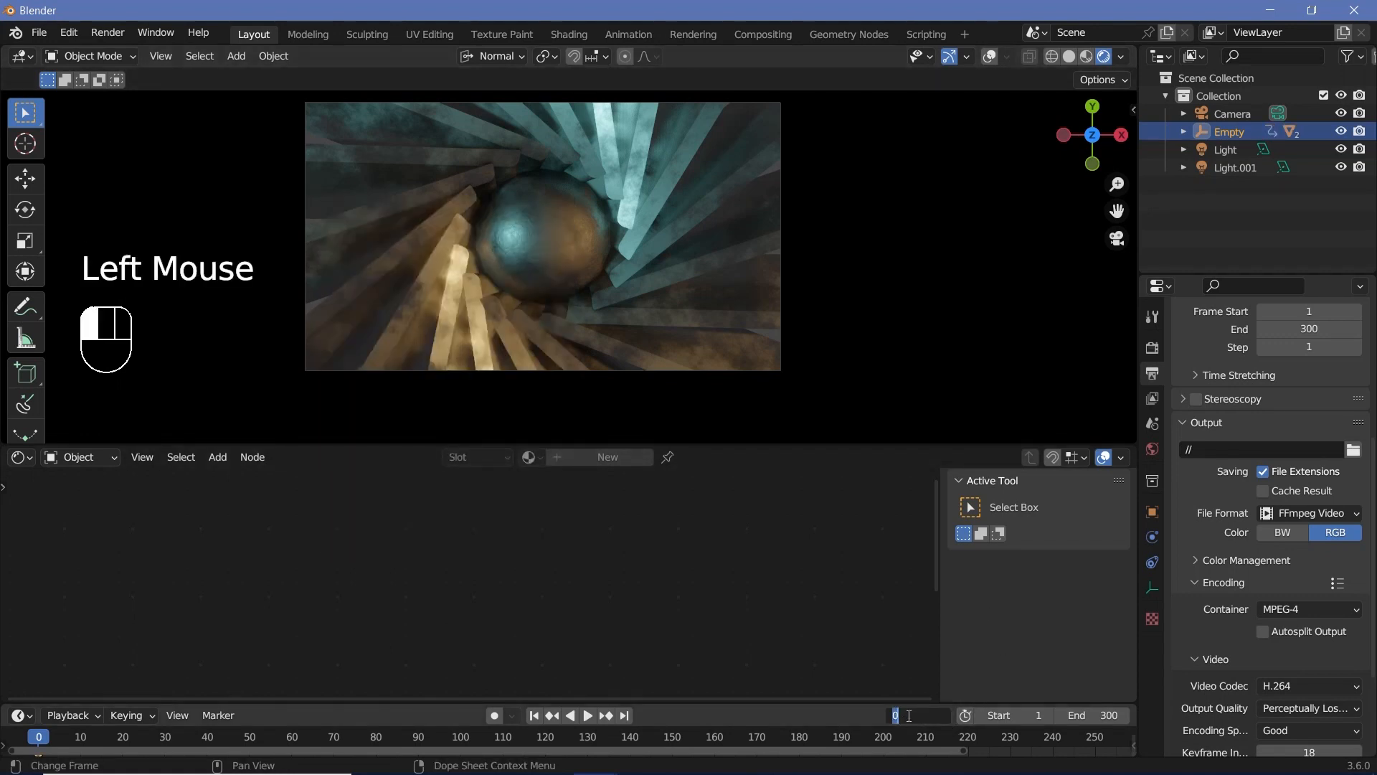
{"action": "type", "text": "300"}
{"action": "key", "text": "Return"}
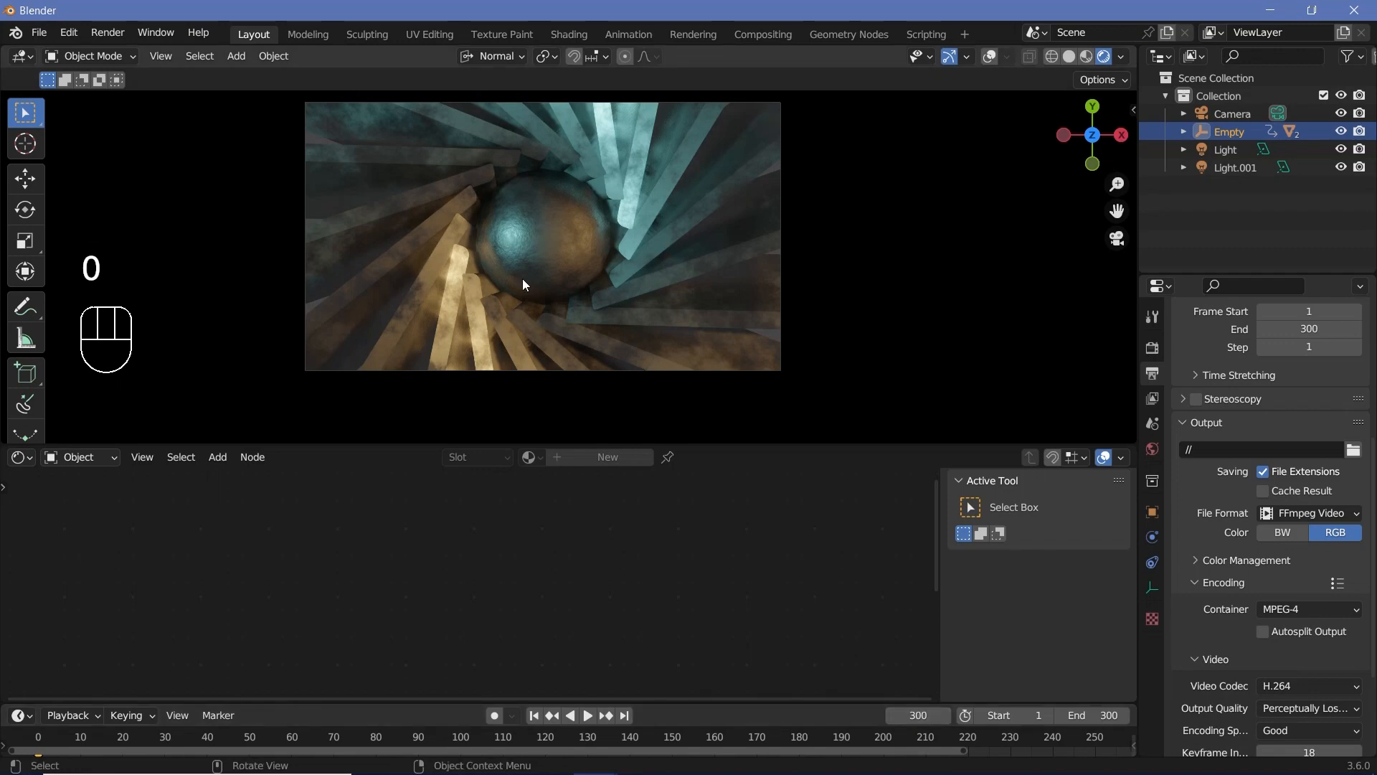
{"action": "key", "text": "3"}
{"action": "key", "text": "r"}
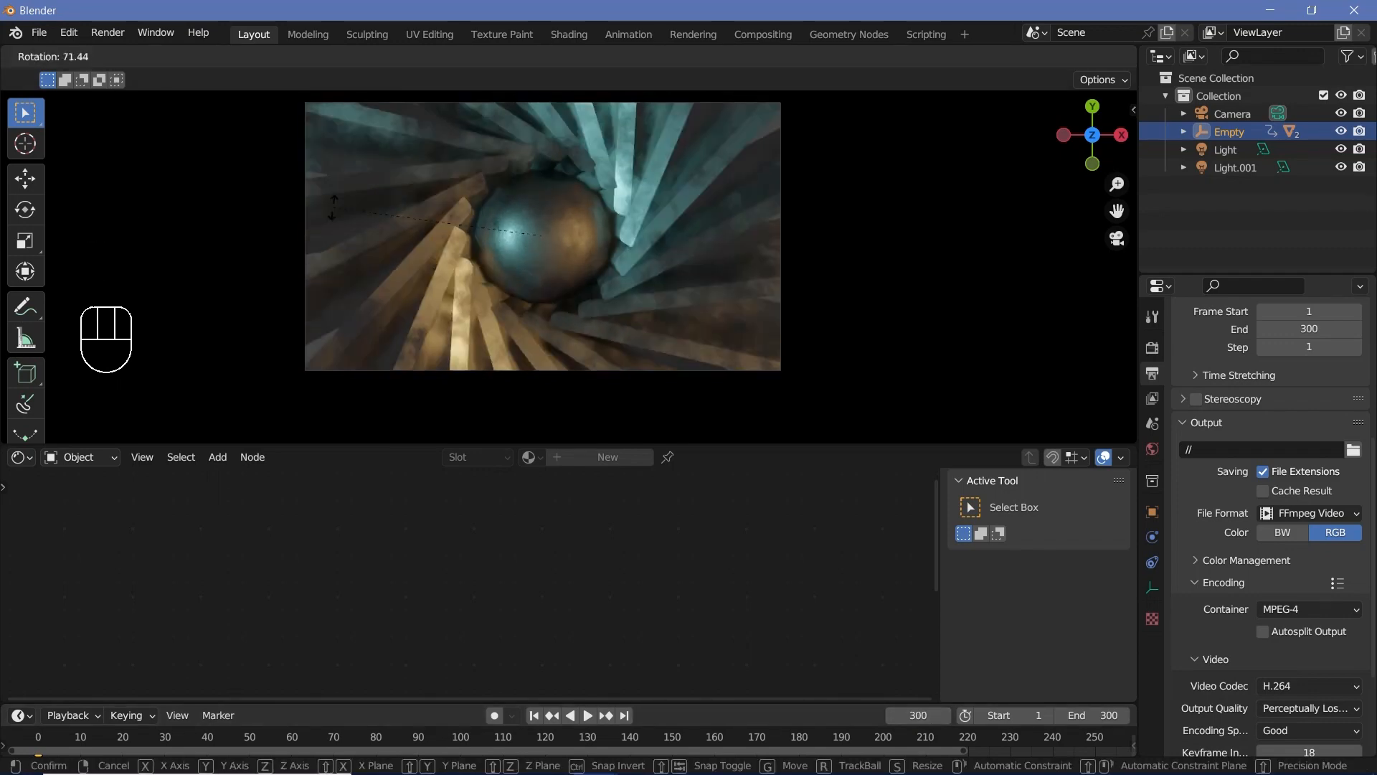
{"action": "type", "text": "90"}
{"action": "key", "text": "Return"}
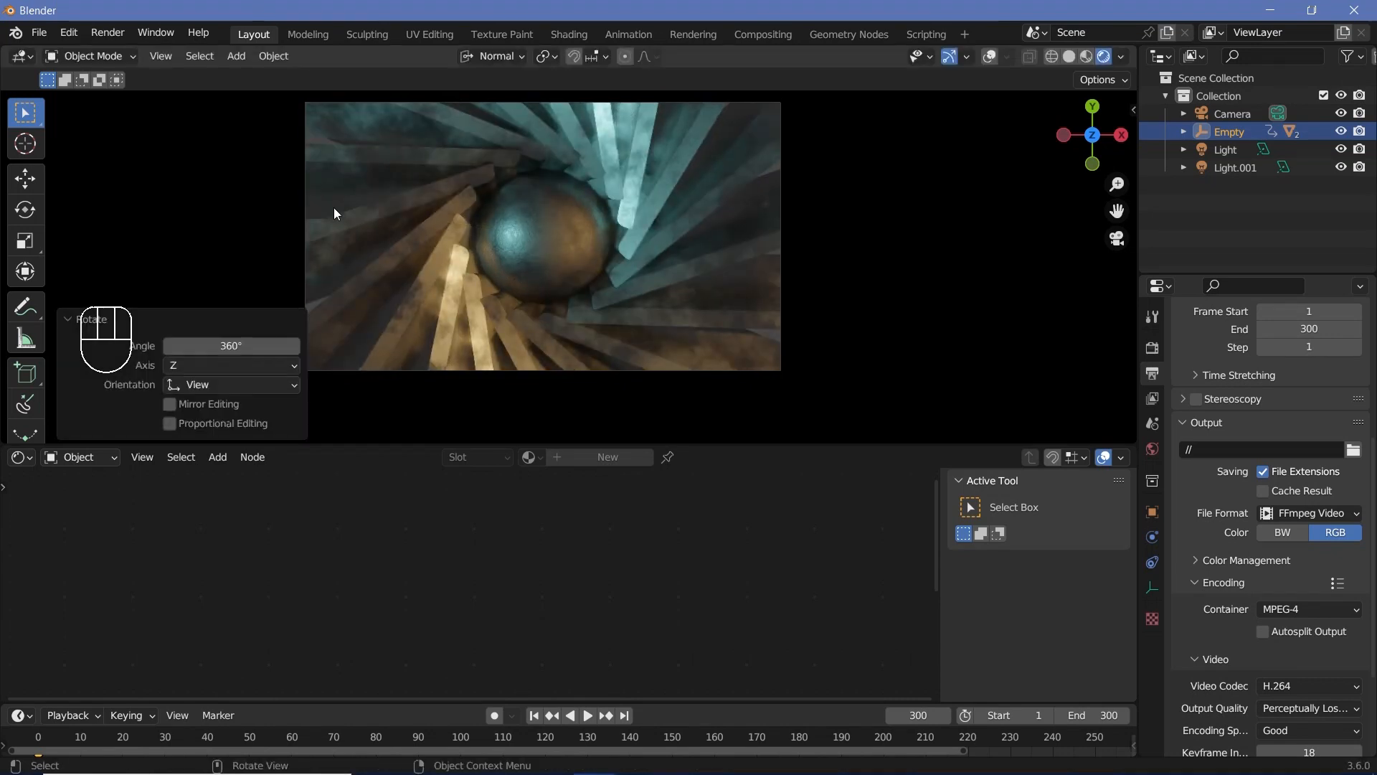
{"action": "key", "text": "i"}
{"action": "left_click", "coordinate": [334, 209]}
Step: Enlarge the timeline to show both of the Empty's keyframes and change their interpolation mode
{"action": "key", "text": "space"}
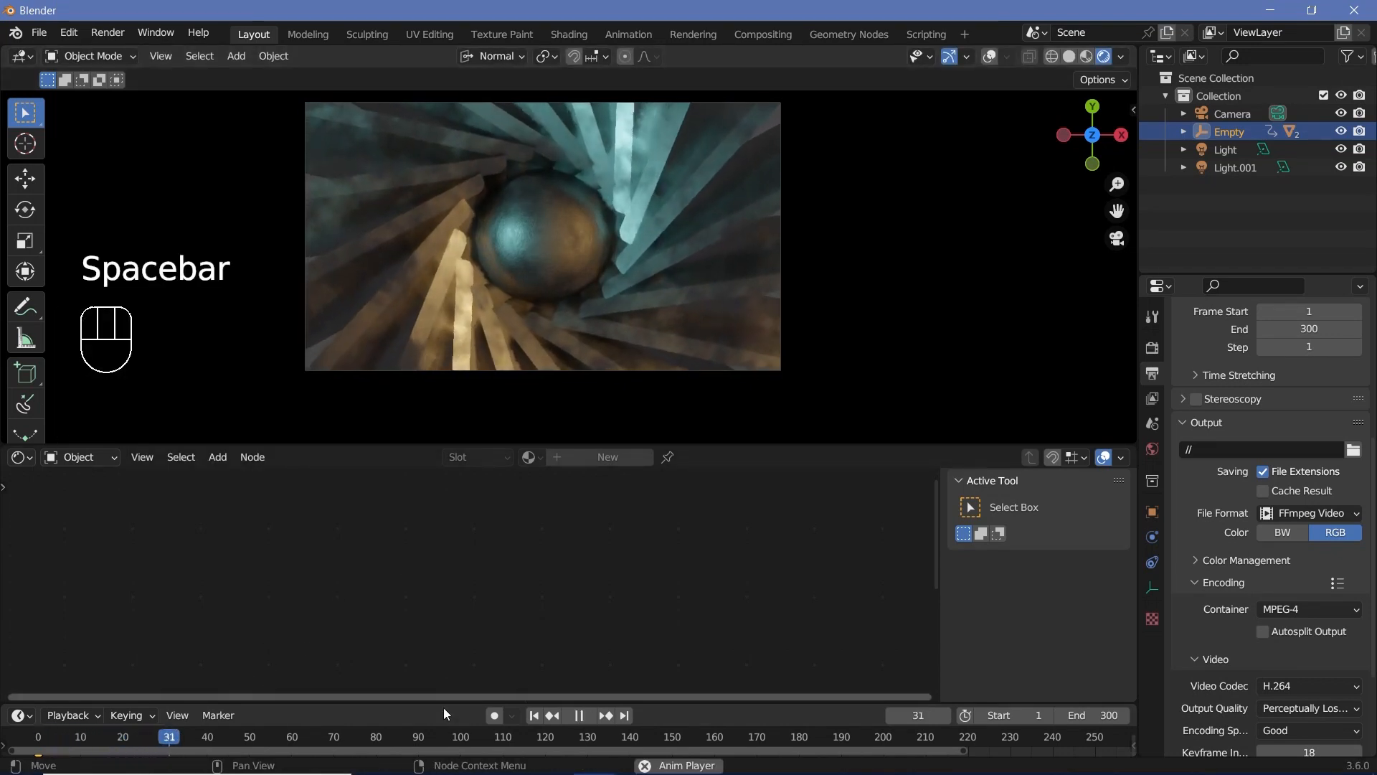
{"action": "left_click_drag", "start_coordinate": [443, 702], "coordinate": [502, 623]}
{"action": "scroll", "coordinate": [574, 687], "scroll_direction": "down", "scroll_amount": 3}
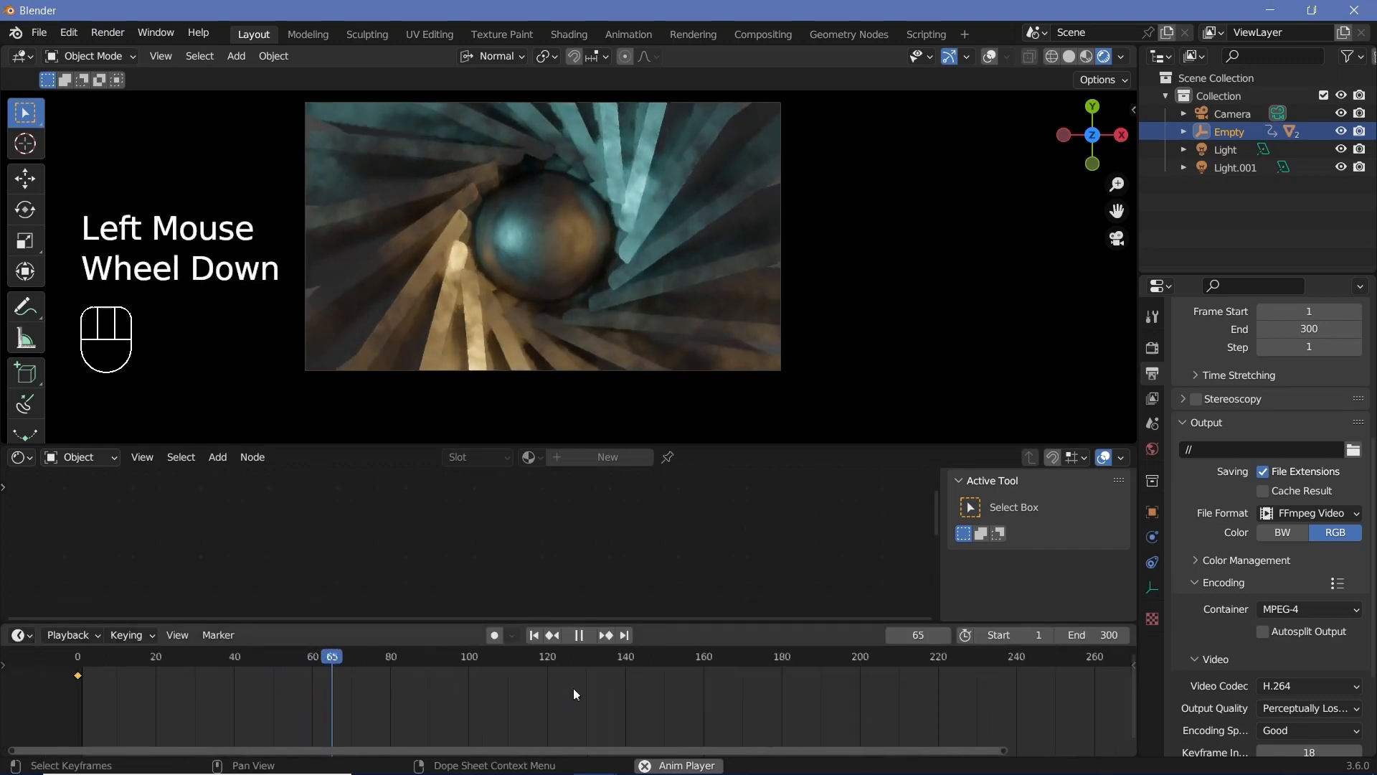
{"action": "key", "text": "space"}
{"action": "key", "text": "t"}
{"action": "left_click", "coordinate": [263, 660]}
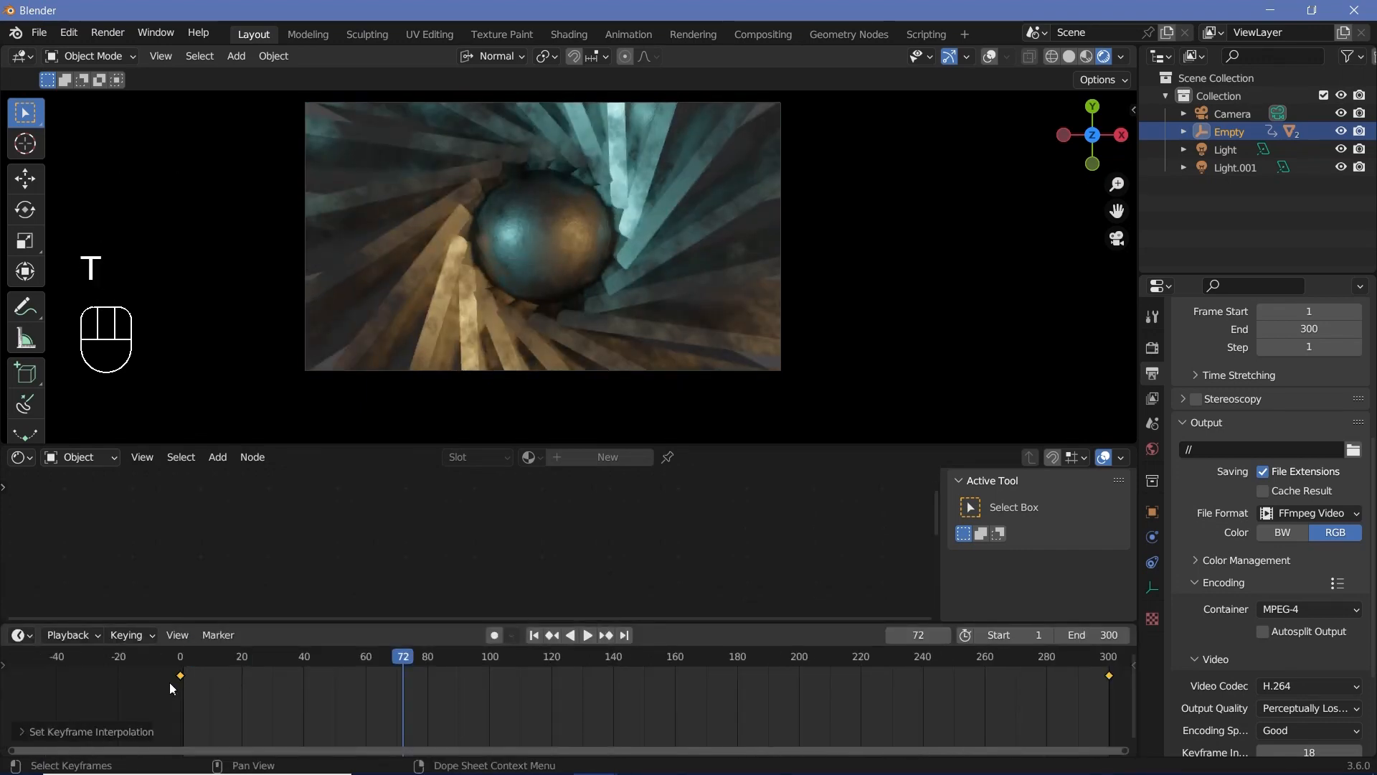
Step: Play the rotation from the start and examine the turning sphere and blades close up and in full frame
{"action": "left_click", "coordinate": [180, 664]}
{"action": "key", "text": "space"}
{"action": "key", "text": "space"}
{"action": "scroll", "coordinate": [581, 281], "scroll_direction": "up", "scroll_amount": 6}
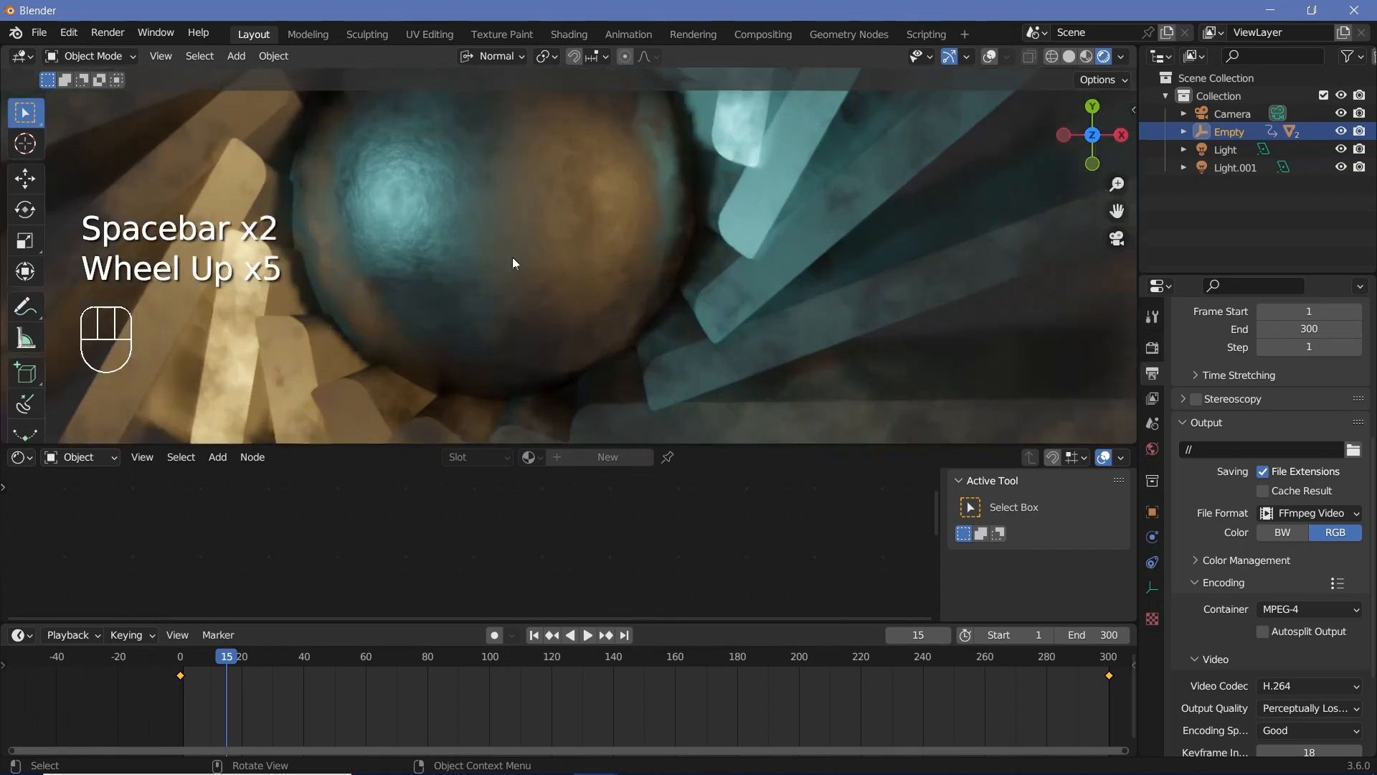
{"action": "scroll", "coordinate": [492, 271], "scroll_direction": "down", "scroll_amount": 1}
{"action": "key", "text": "space"}
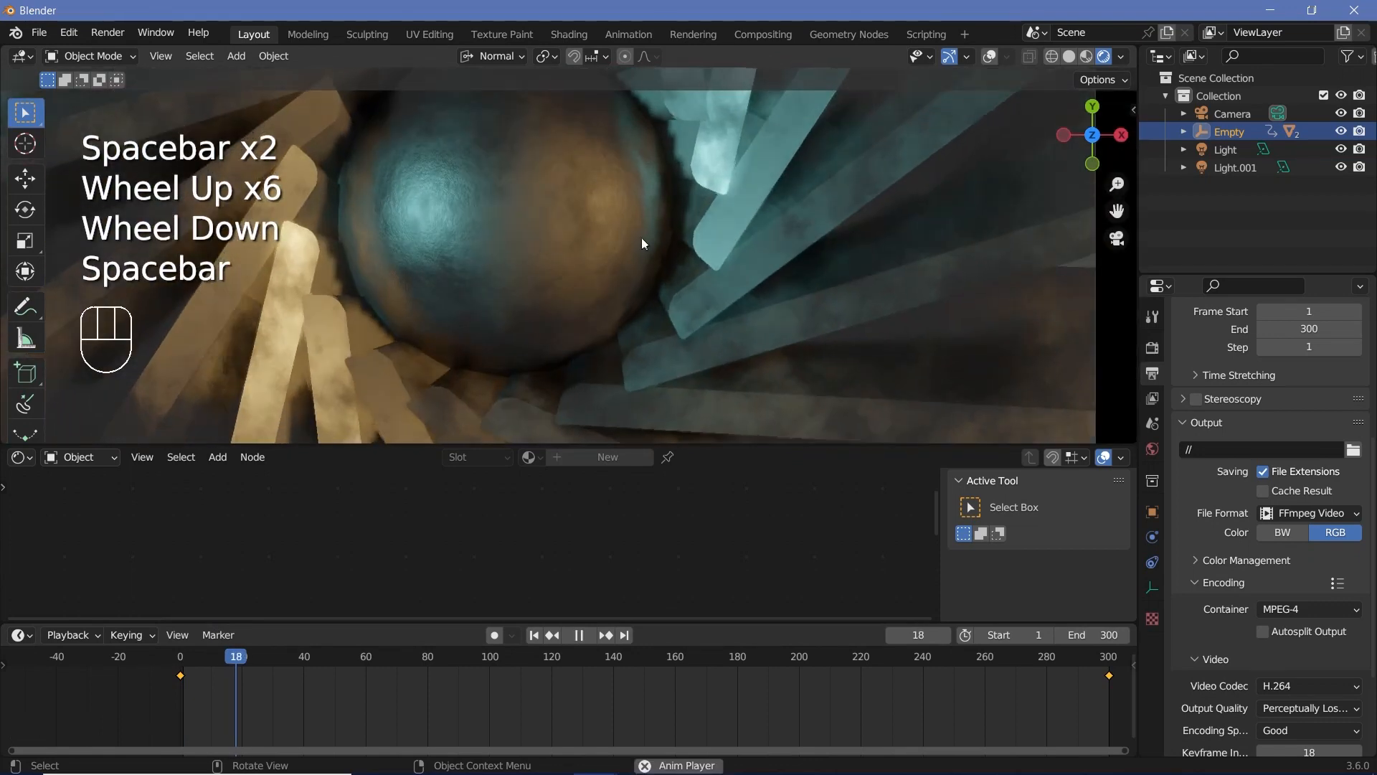
{"action": "scroll", "coordinate": [519, 333], "scroll_direction": "down", "scroll_amount": 3}
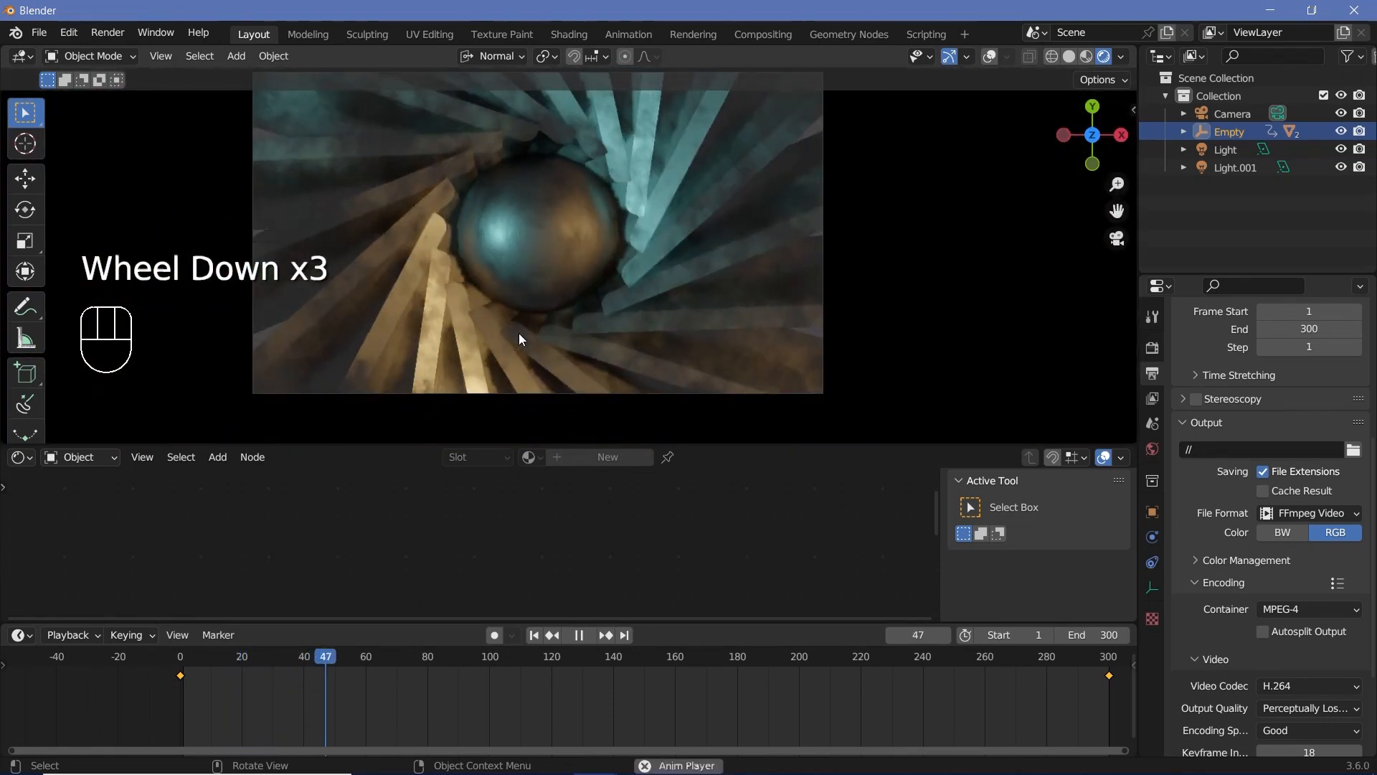
{"action": "key", "text": "space"}
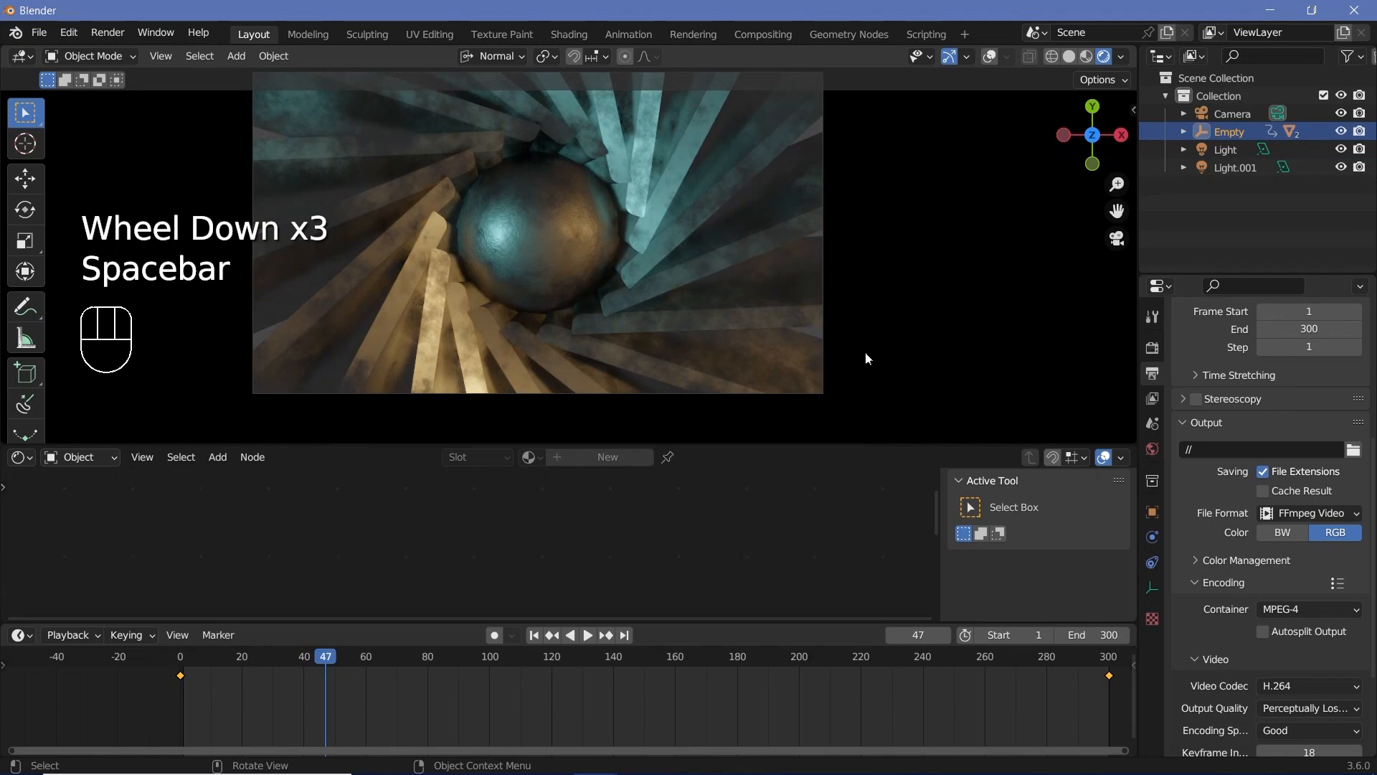
Step: Set the World background colour to black and preview the animation in the camera view
{"action": "left_click", "coordinate": [1151, 450]}
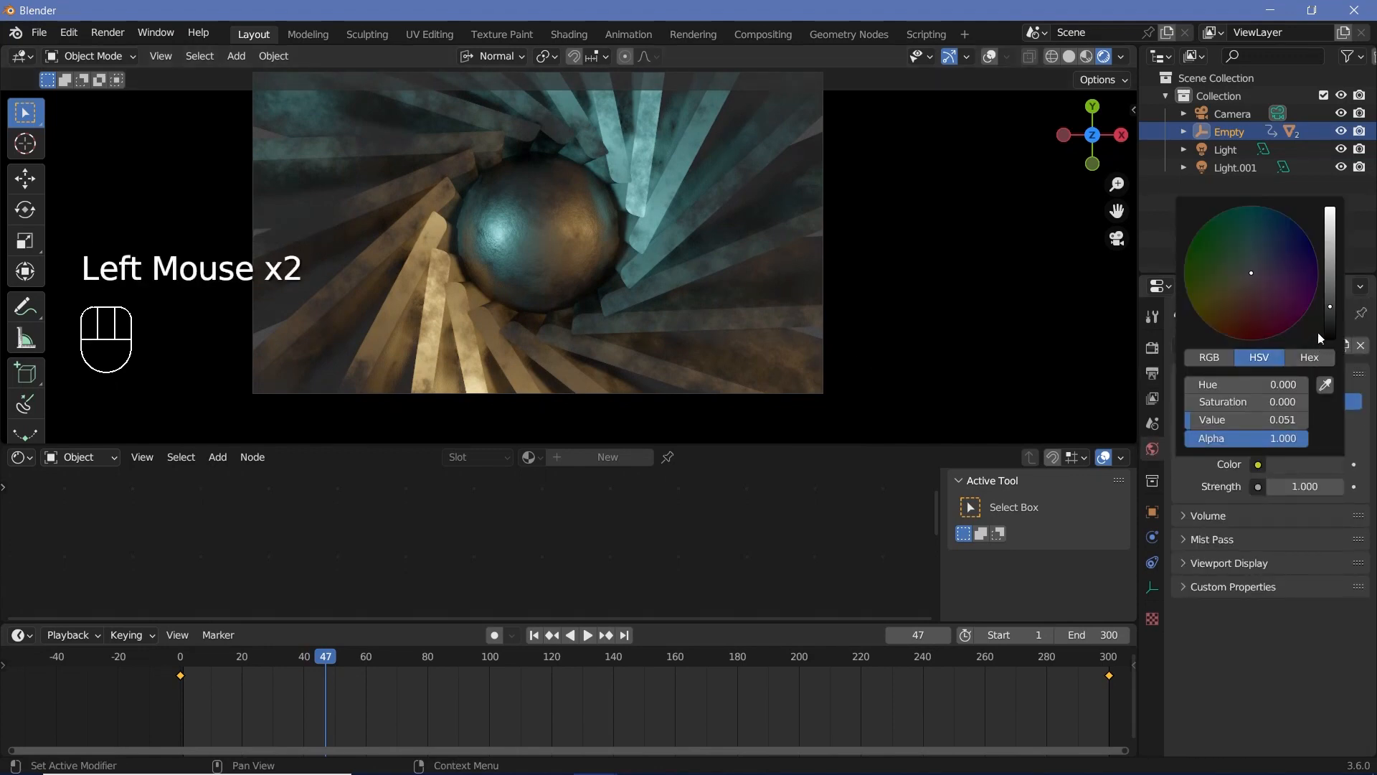
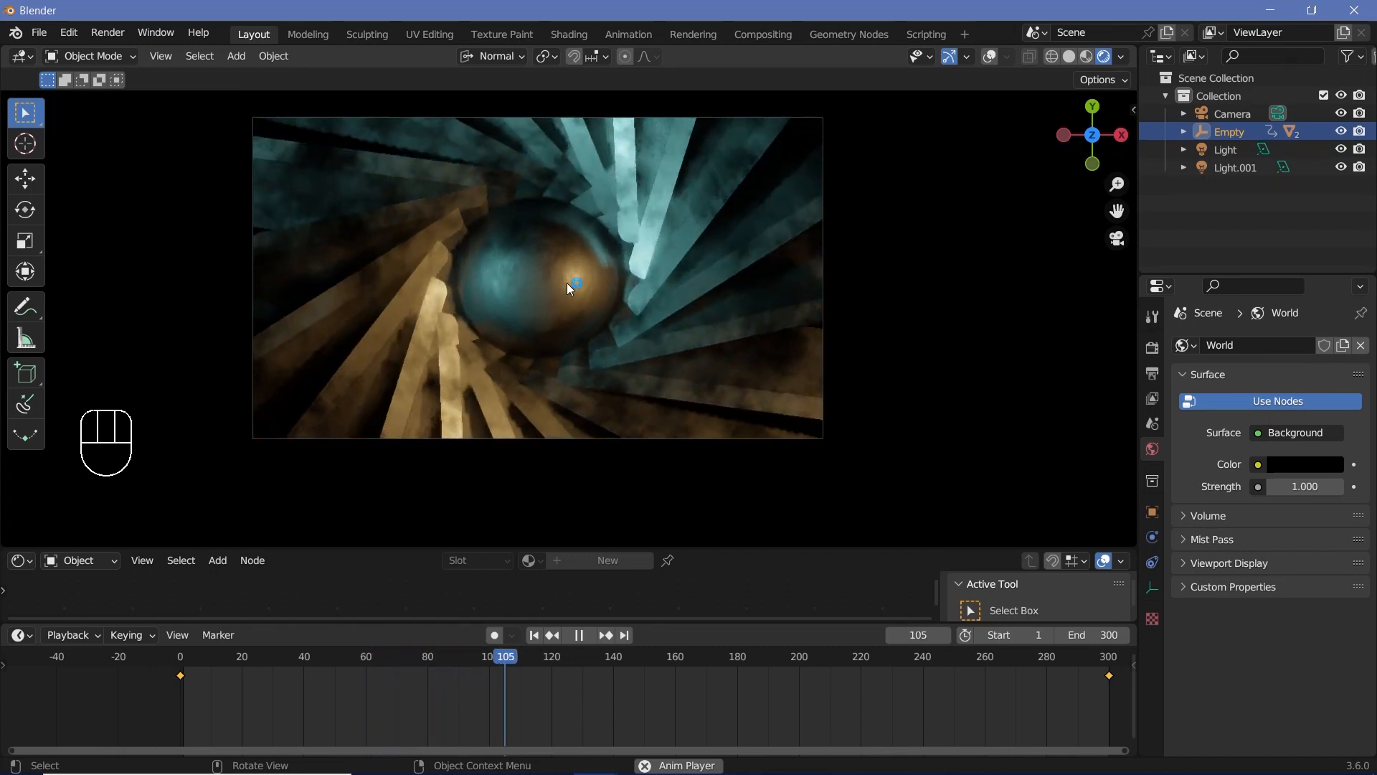
{"action": "key", "text": "space"}
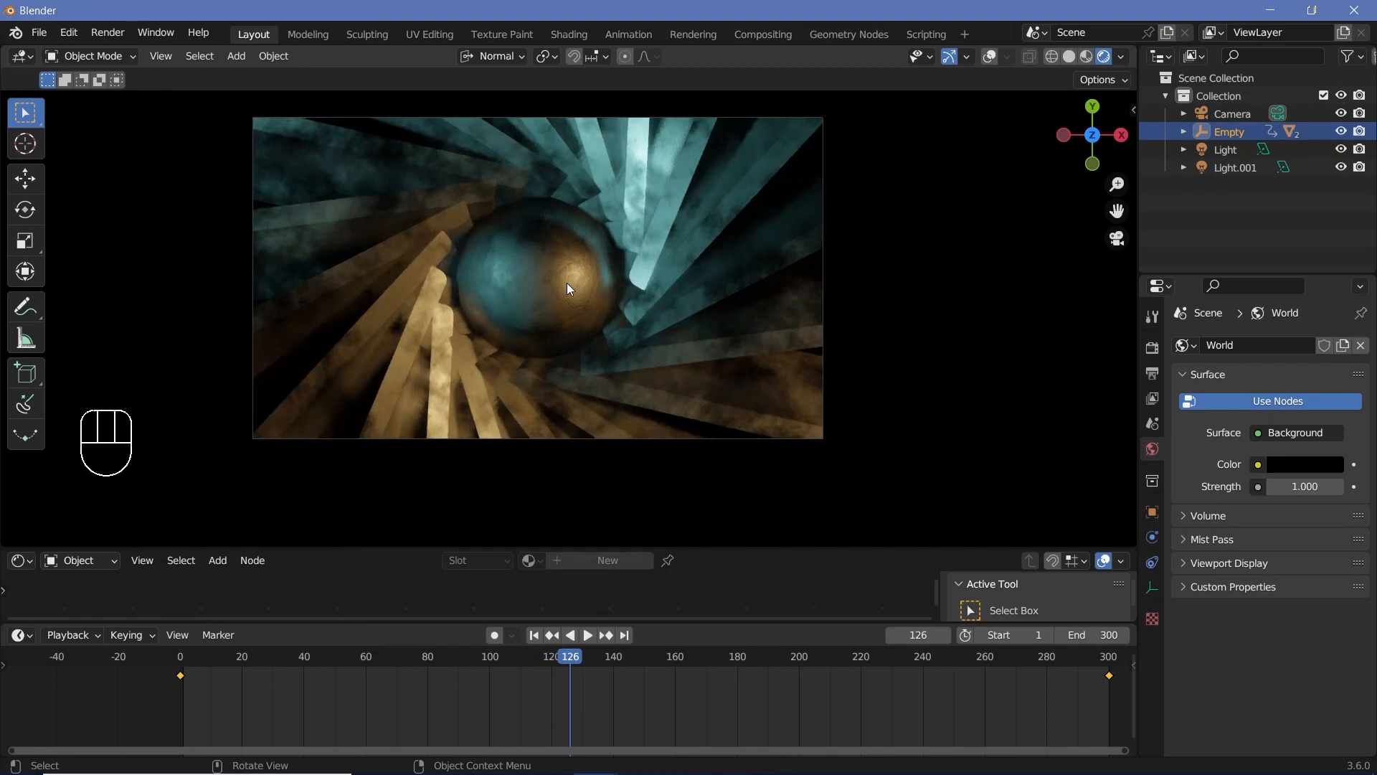
{"action": "key", "text": "space"}
{"action": "key", "text": "space"}
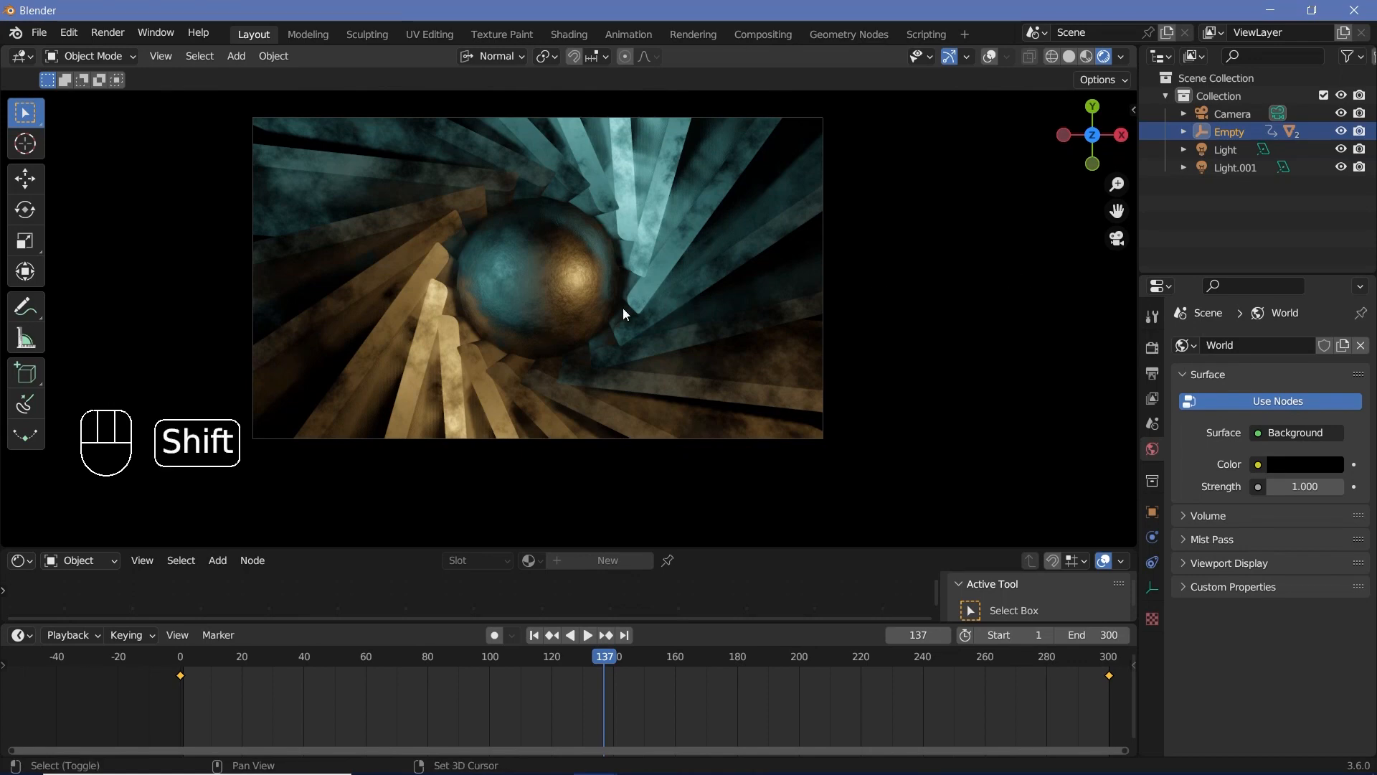
Step: Add a text object at the world origin and replace its content with EPIC
{"action": "key", "text": "shift+a"}
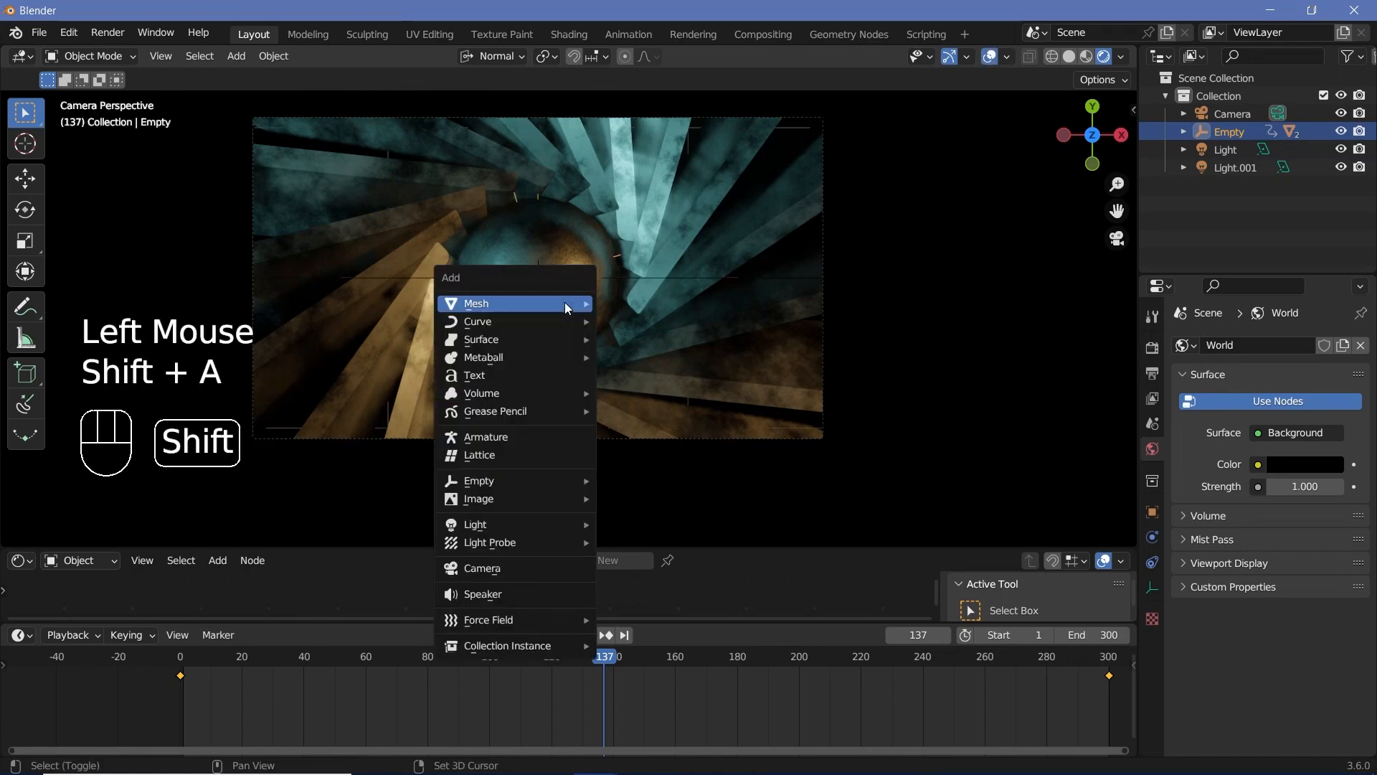
{"action": "left_click", "coordinate": [495, 371]}
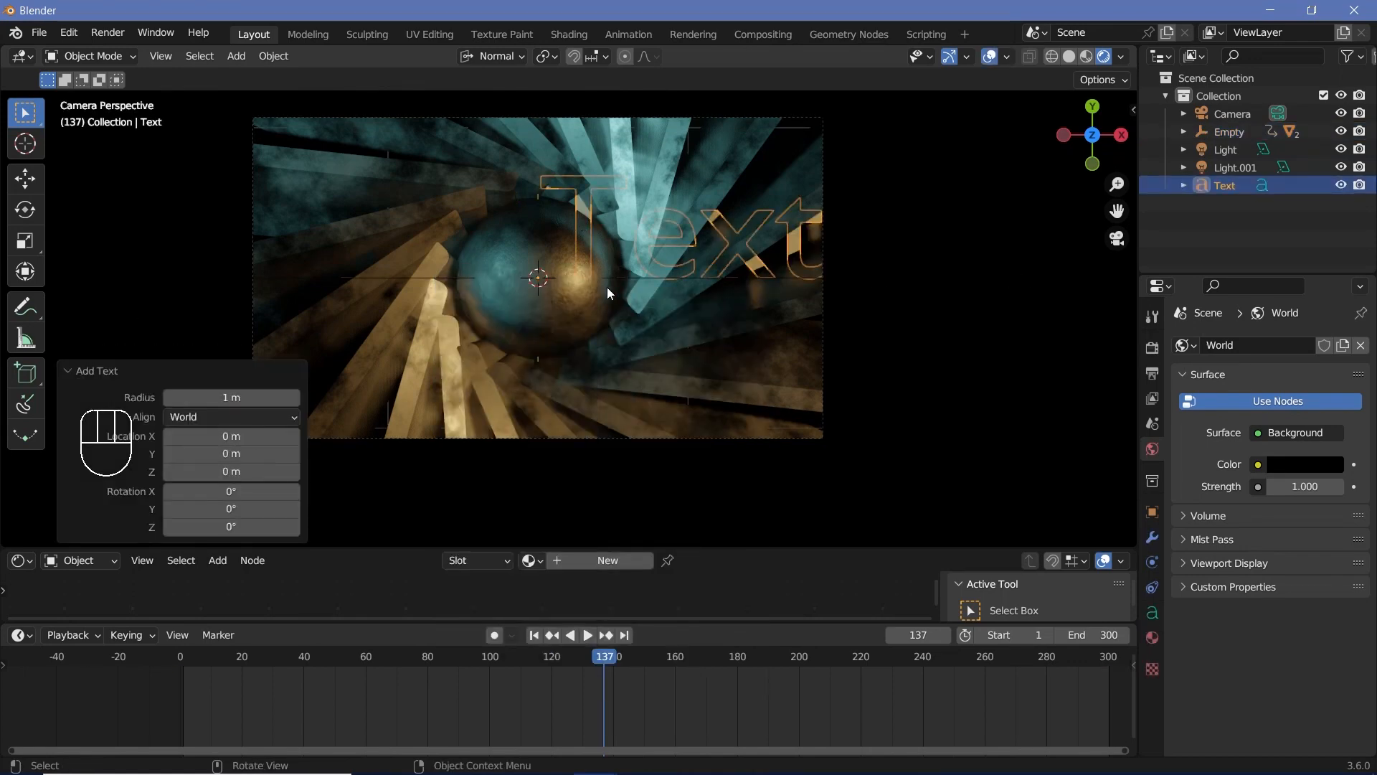
{"action": "key", "text": "Tab"}
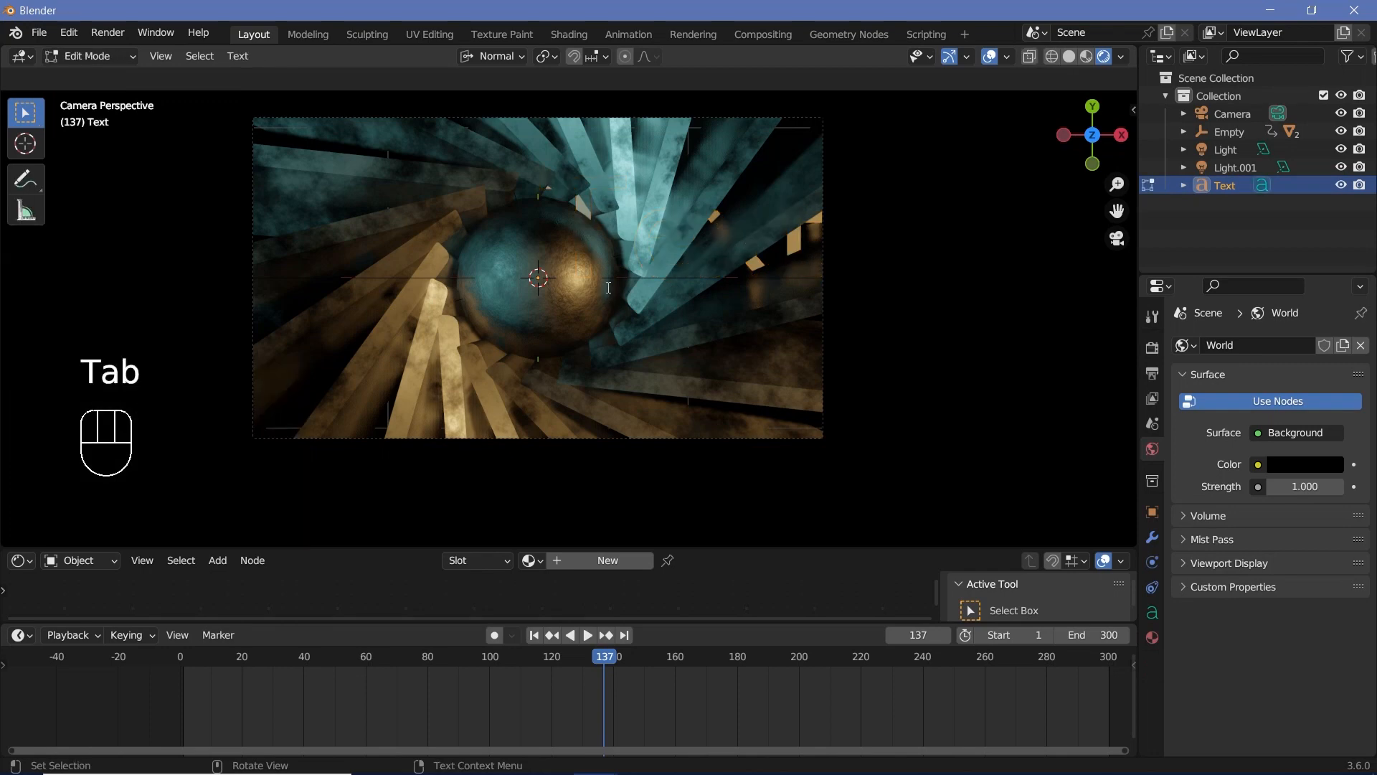
{"action": "key", "text": "BackSpace"}
{"action": "key", "text": "BackSpace"}
{"action": "key", "text": "BackSpace"}
{"action": "key", "text": "BackSpace"}
{"action": "key", "text": "BackSpace"}
{"action": "key", "text": "BackSpace"}
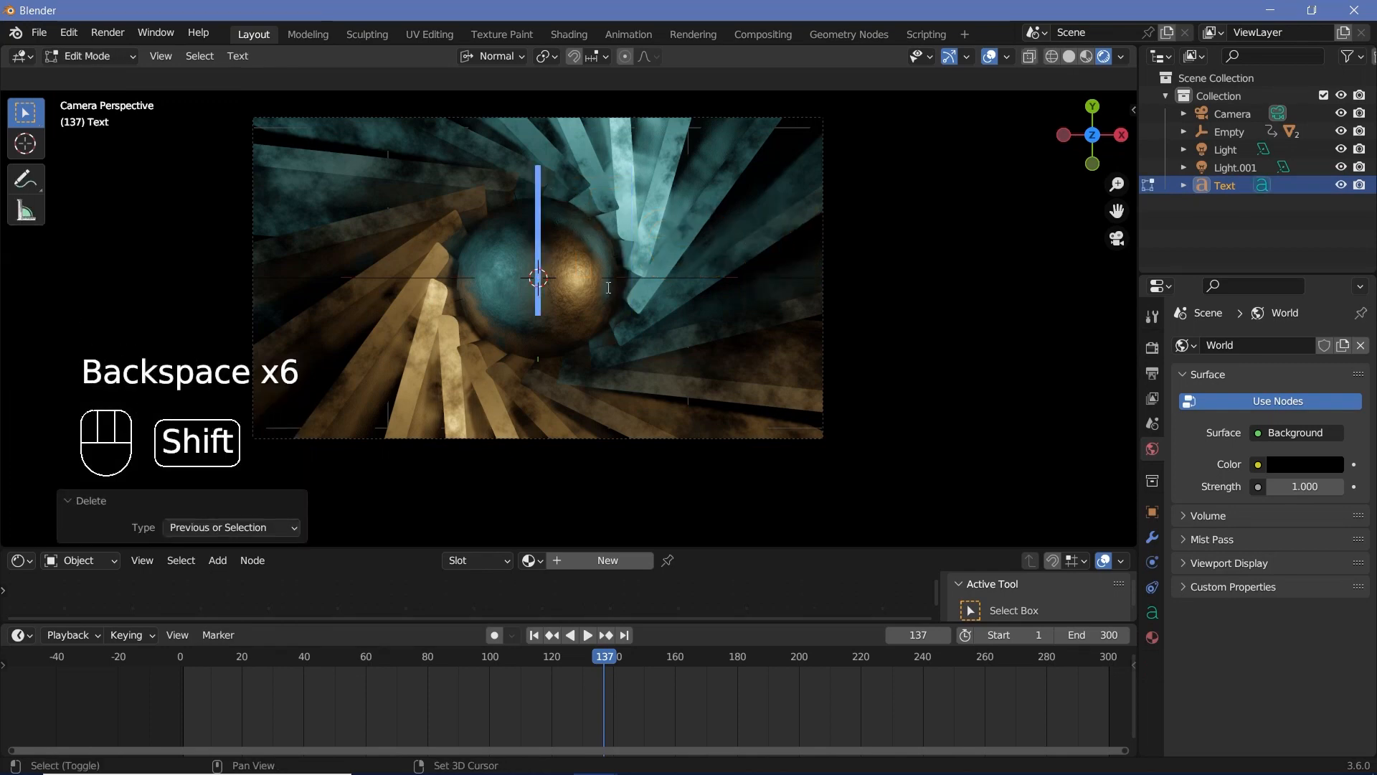
{"action": "type", "text": "EPIC"}
{"action": "key", "text": "Tab"}
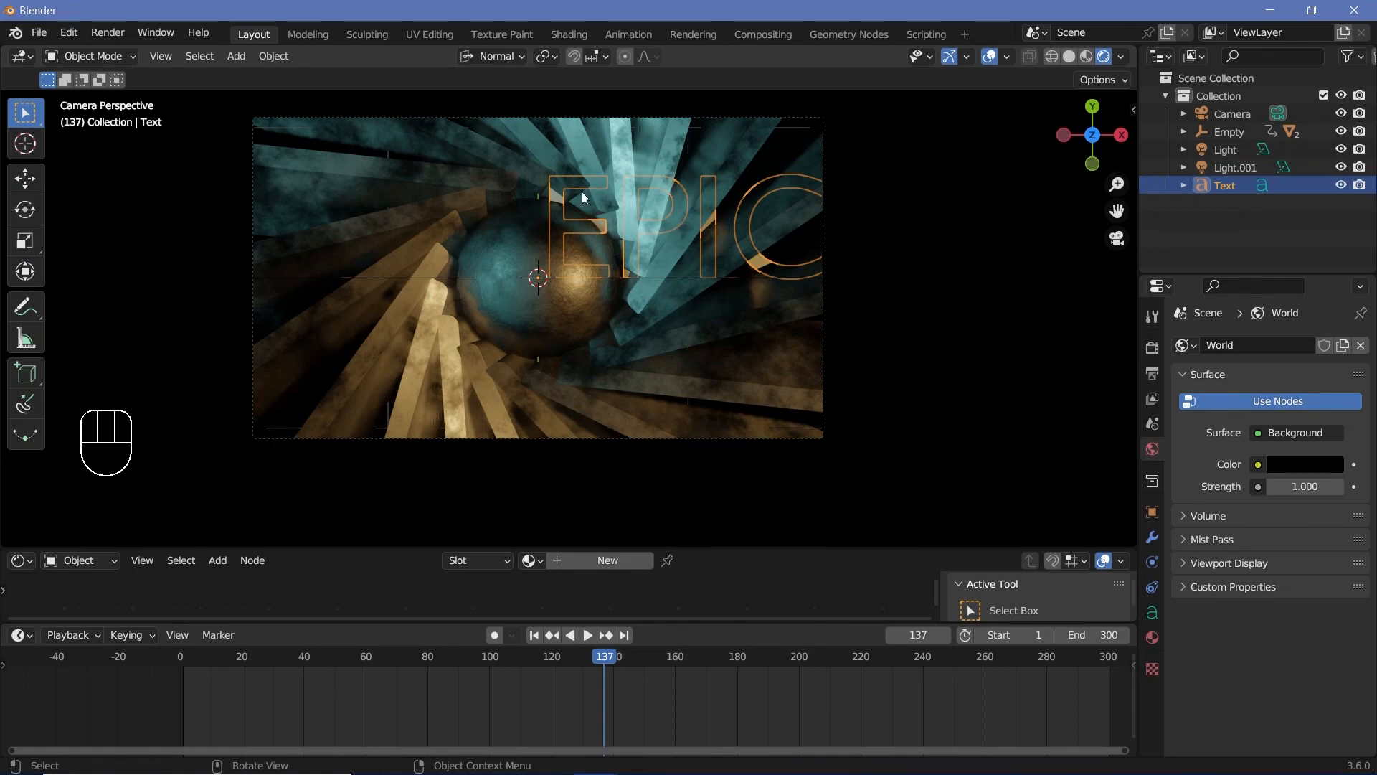
Step: Align the EPIC text horizontally to Center and vertically to Middle
{"action": "left_click", "coordinate": [1150, 618]}
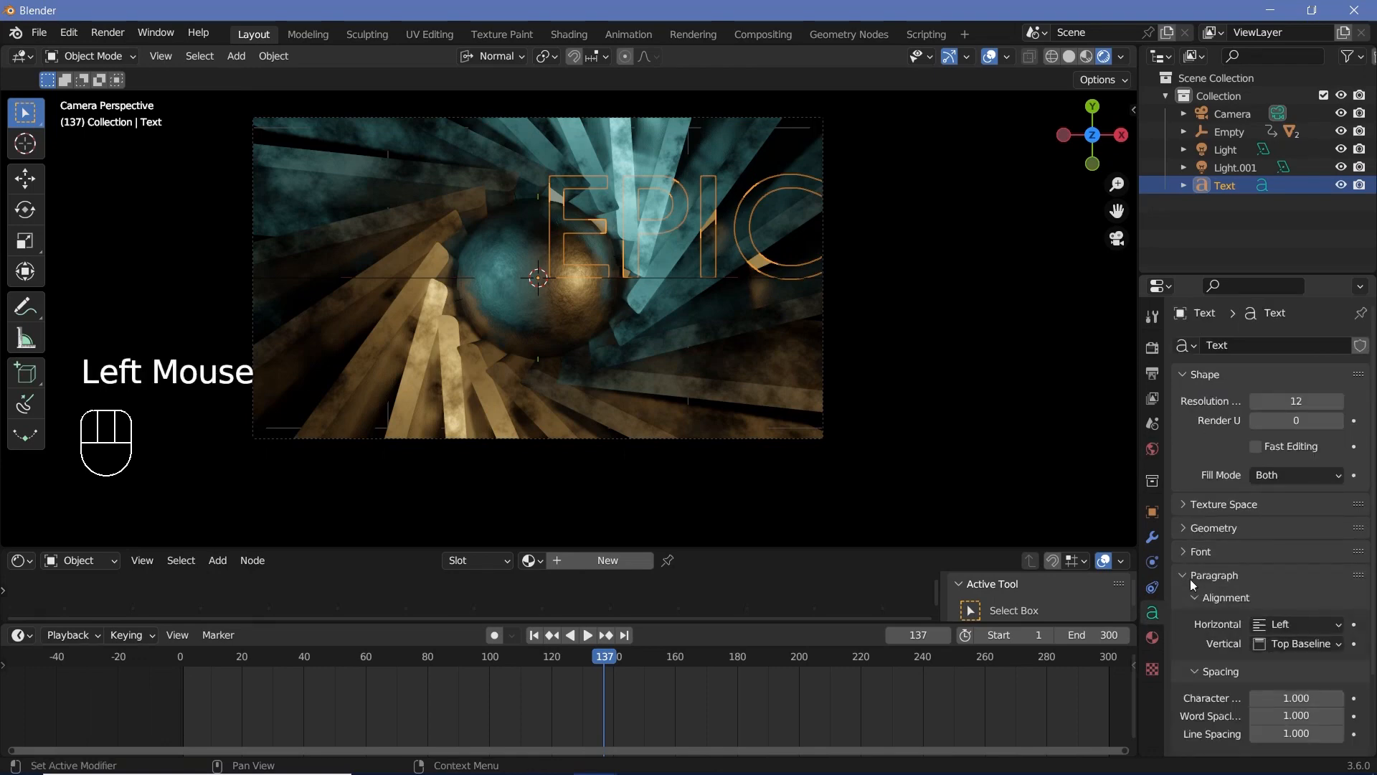
{"action": "left_click_drag", "start_coordinate": [1283, 622], "coordinate": [1264, 657]}
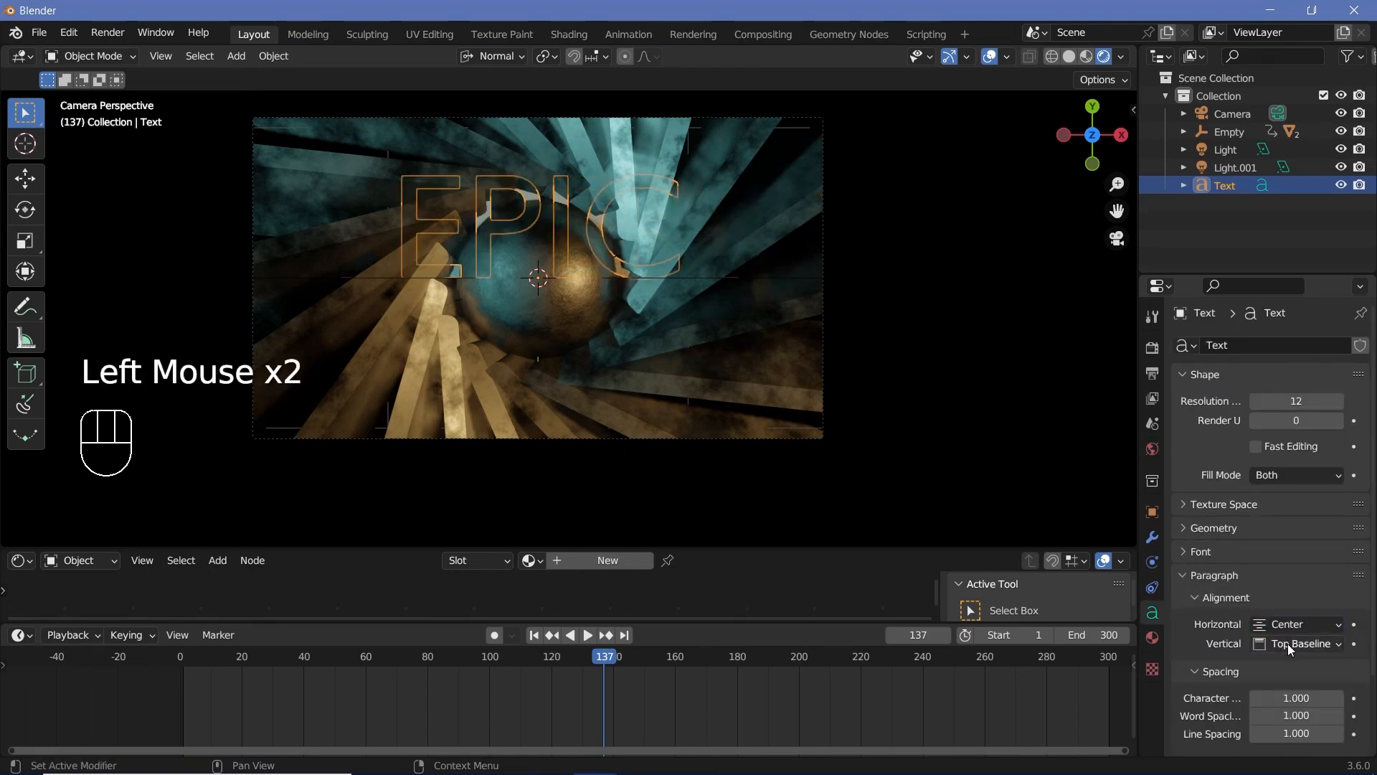
{"action": "left_click", "coordinate": [1289, 644]}
{"action": "left_click", "coordinate": [1246, 584]}
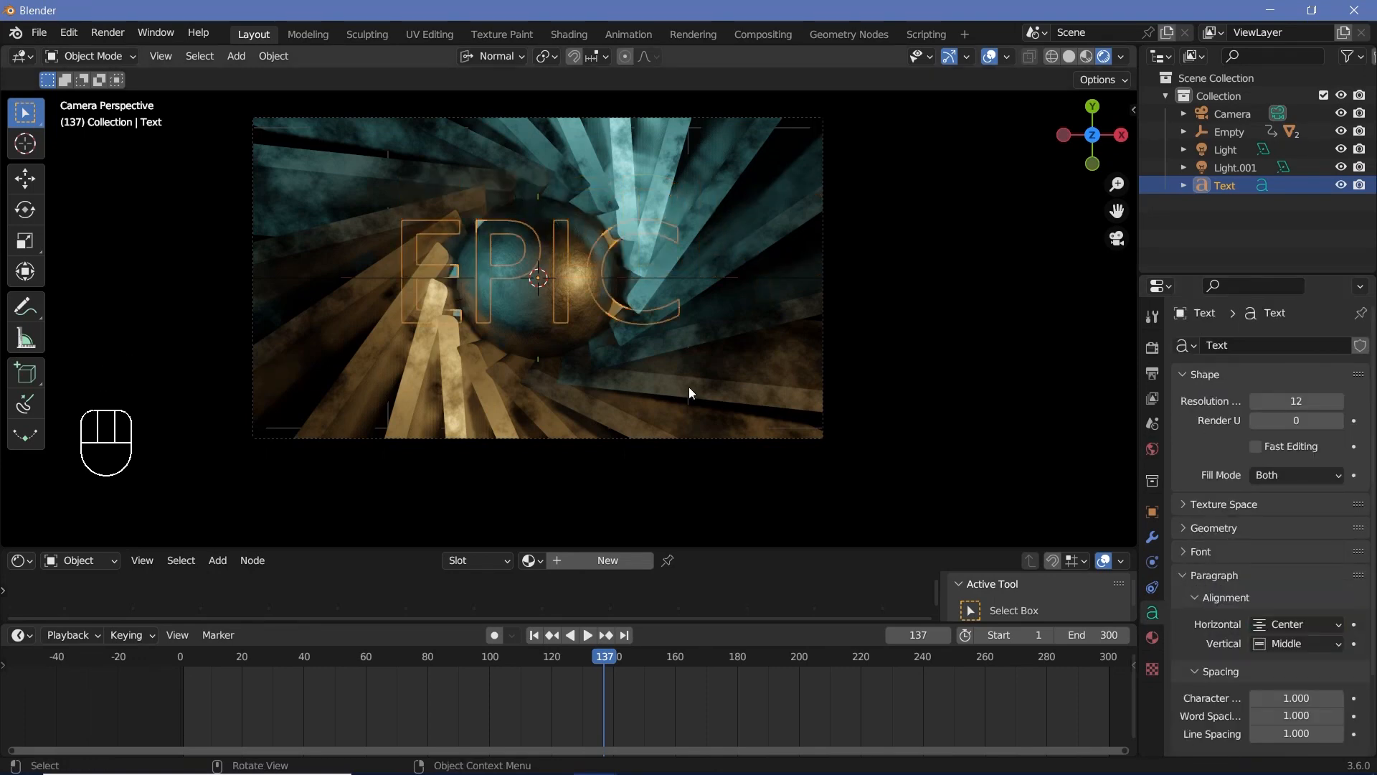
Step: Move the EPIC text about 0.51 m along Z towards the camera, in front of the sphere and blades
{"action": "key", "text": "g"}
{"action": "key", "text": "z"}
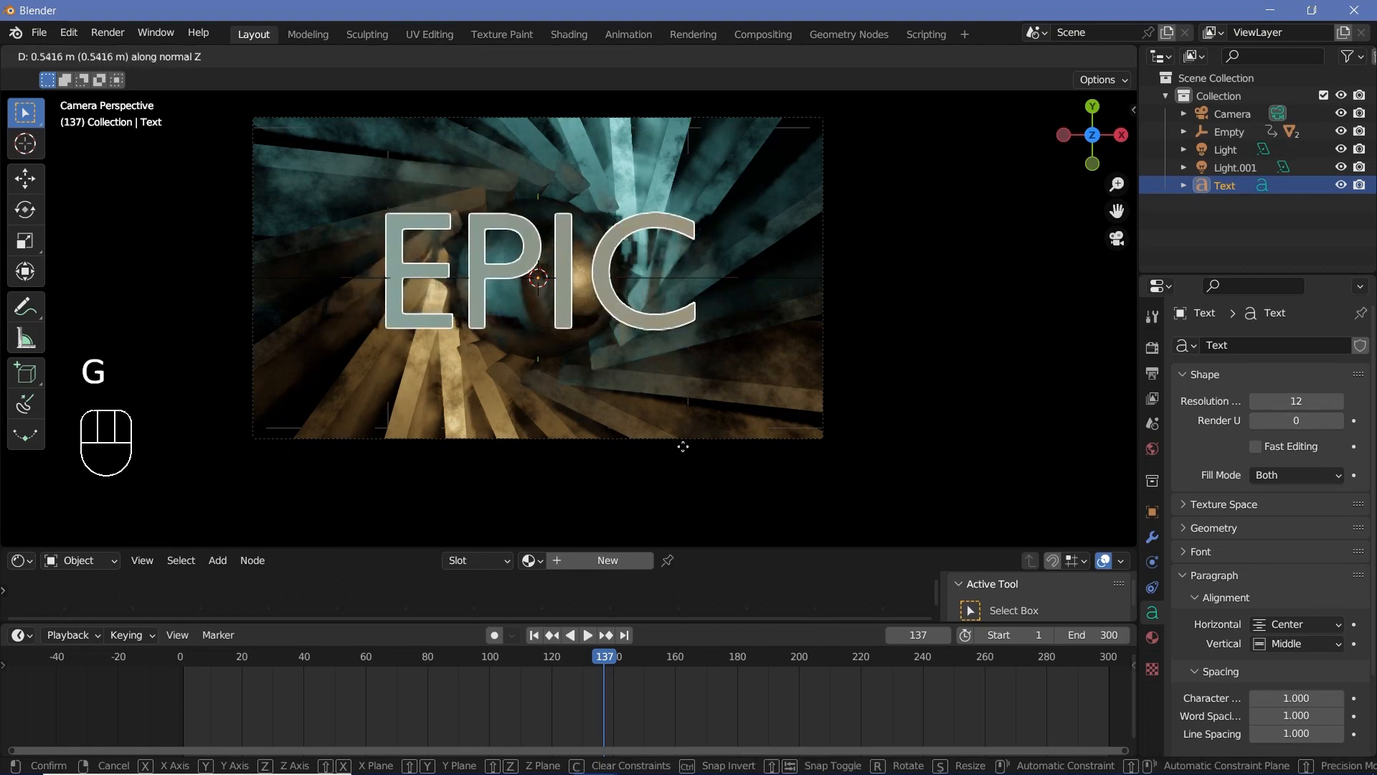
{"action": "left_click", "coordinate": [675, 440]}
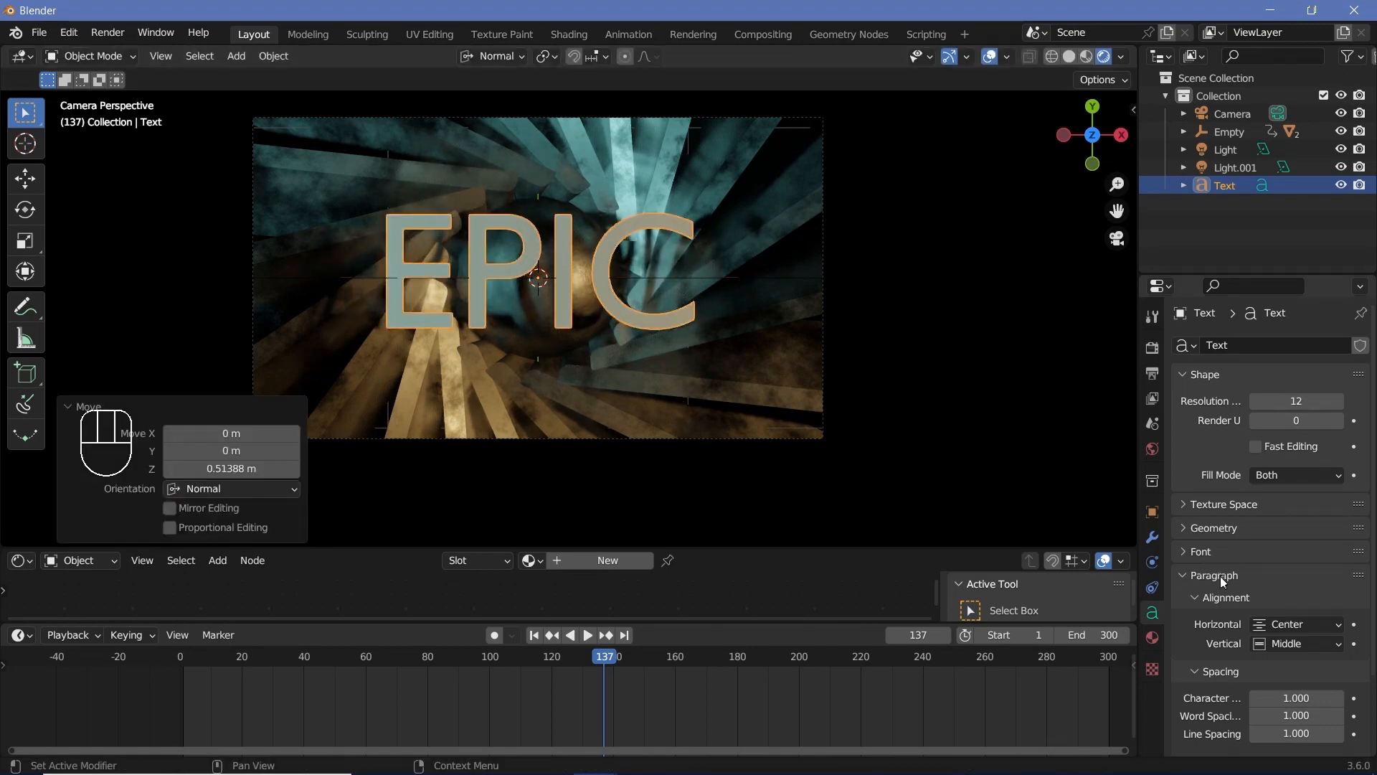
Step: Change the text's regular font to the wide serif face abbreviated Coppe... and set its extrude to 0.1 m
{"action": "left_click", "coordinate": [1195, 552]}
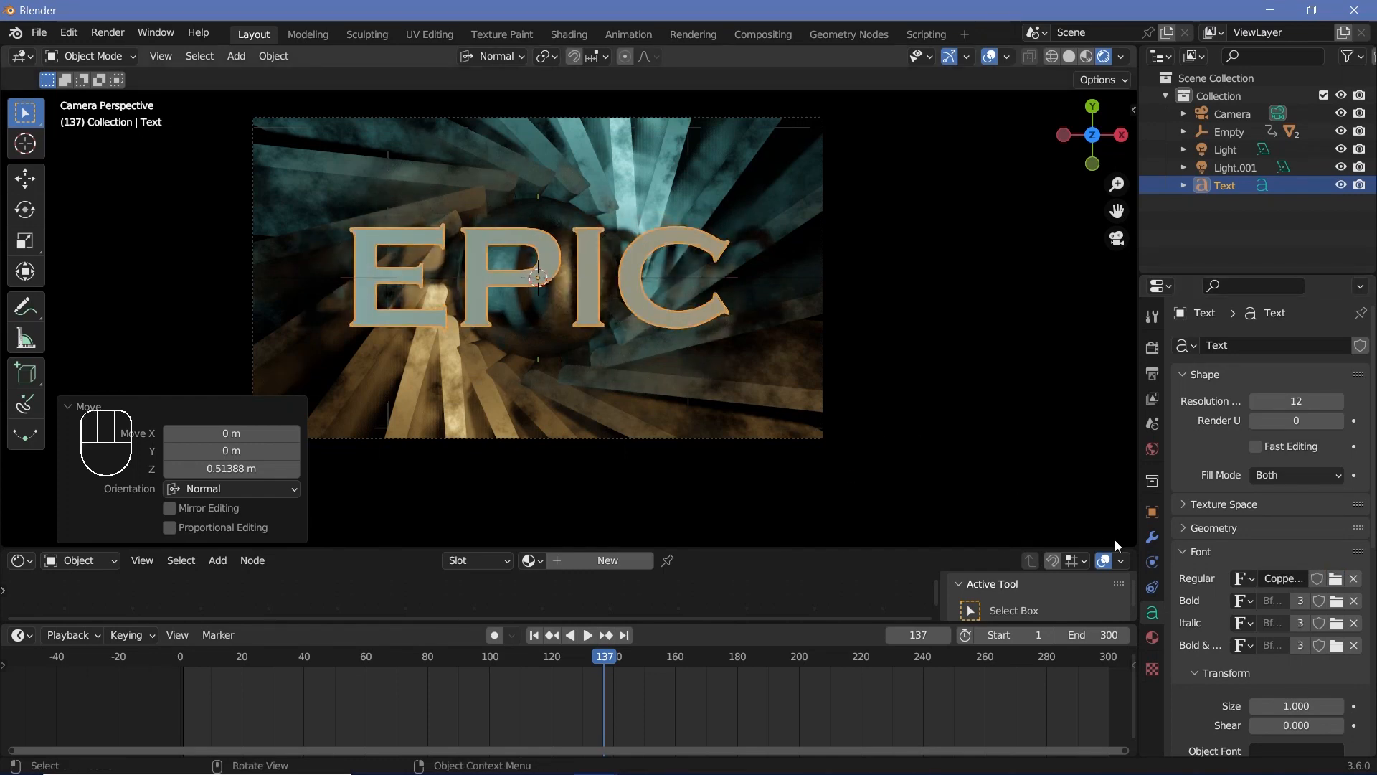
{"action": "left_click", "coordinate": [1183, 528]}
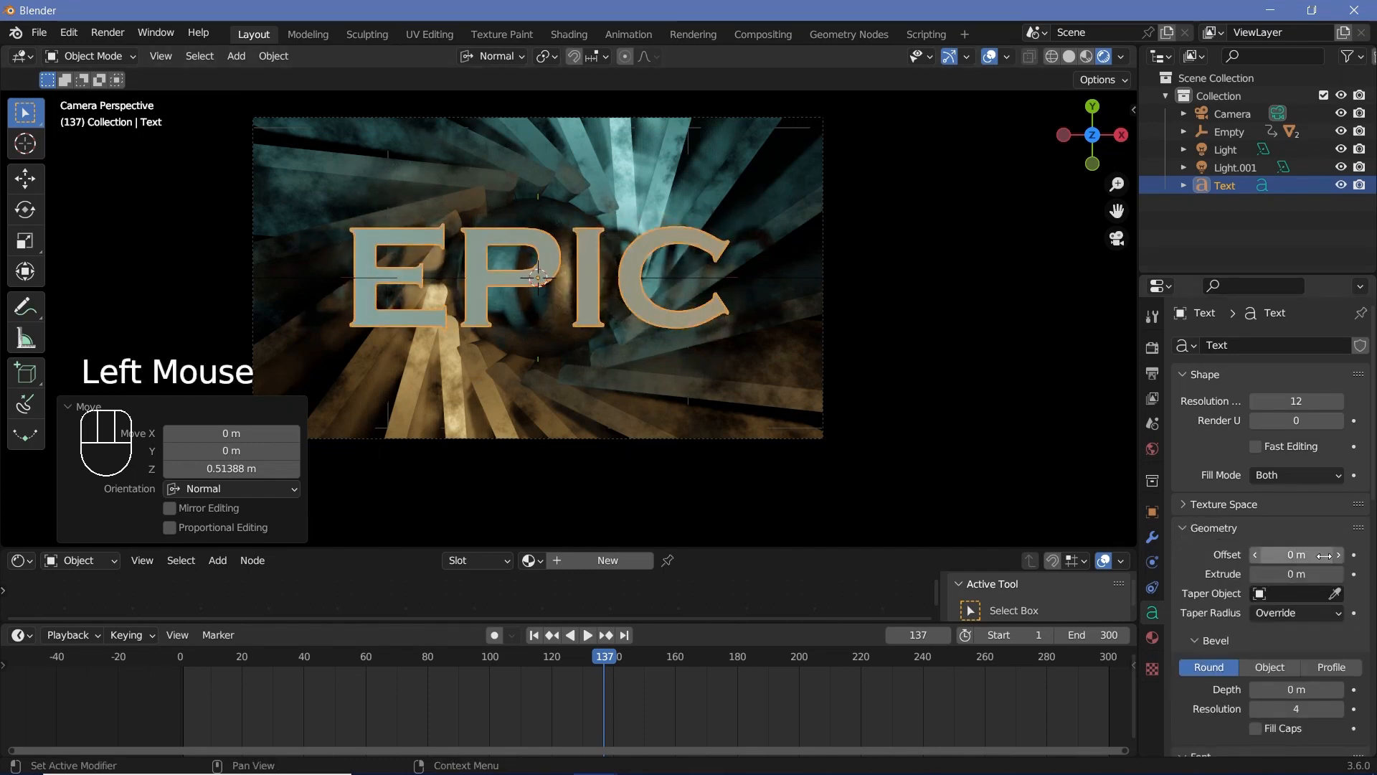
{"action": "left_click", "coordinate": [1339, 574]}
{"action": "left_click", "coordinate": [1338, 574]}
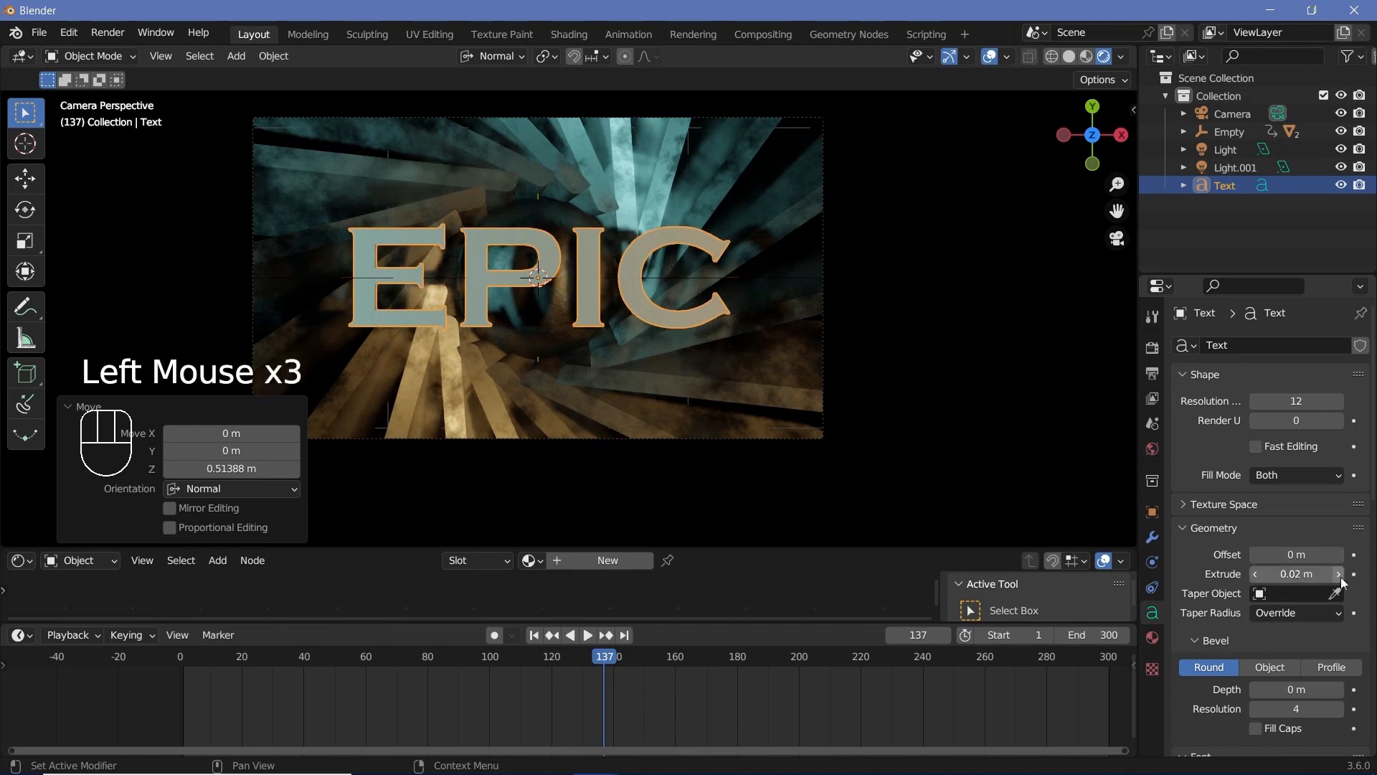
{"action": "left_click", "coordinate": [1341, 578]}
{"action": "left_click", "coordinate": [1341, 577]}
{"action": "left_click", "coordinate": [1341, 577]}
{"action": "left_click", "coordinate": [1339, 576]}
{"action": "double_click", "coordinate": [1302, 579]}
{"action": "type", "text": "0"}
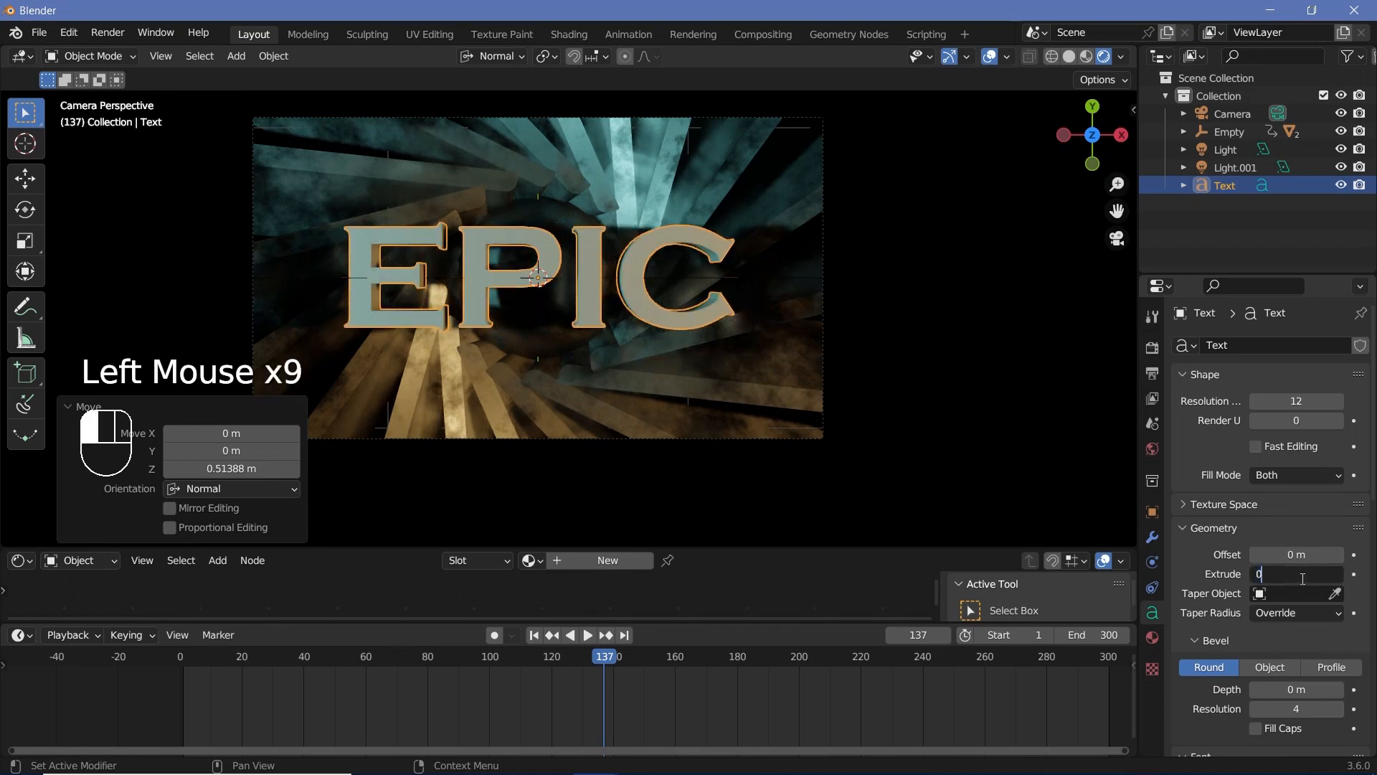
{"action": "type", "text": ".1"}
{"action": "key", "text": "Return"}
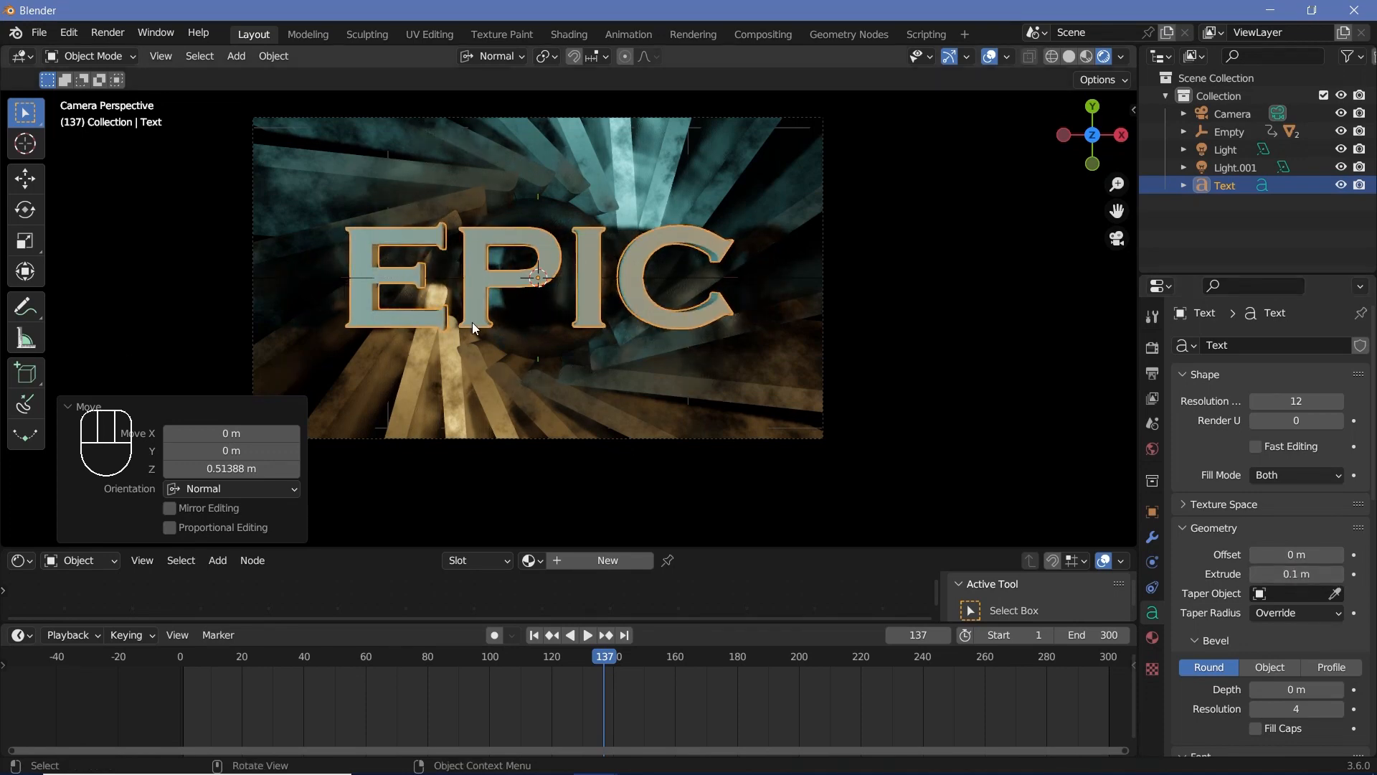
Step: Assign the Metal_Sphere material to the text, make it an independent copy and rename that copy Metal_Text
{"action": "left_click_drag", "start_coordinate": [502, 622], "coordinate": [502, 680]}
{"action": "left_click", "coordinate": [529, 560]}
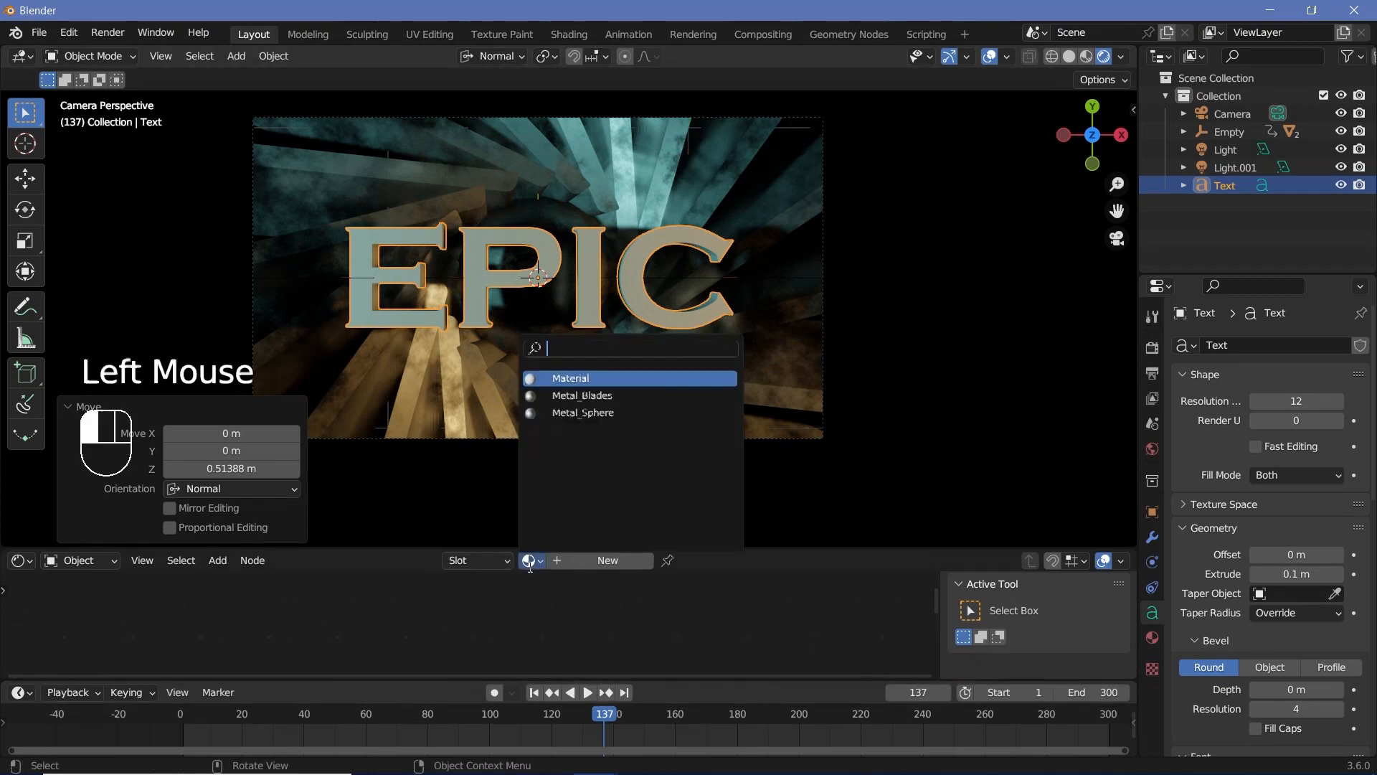
{"action": "left_click", "coordinate": [606, 412]}
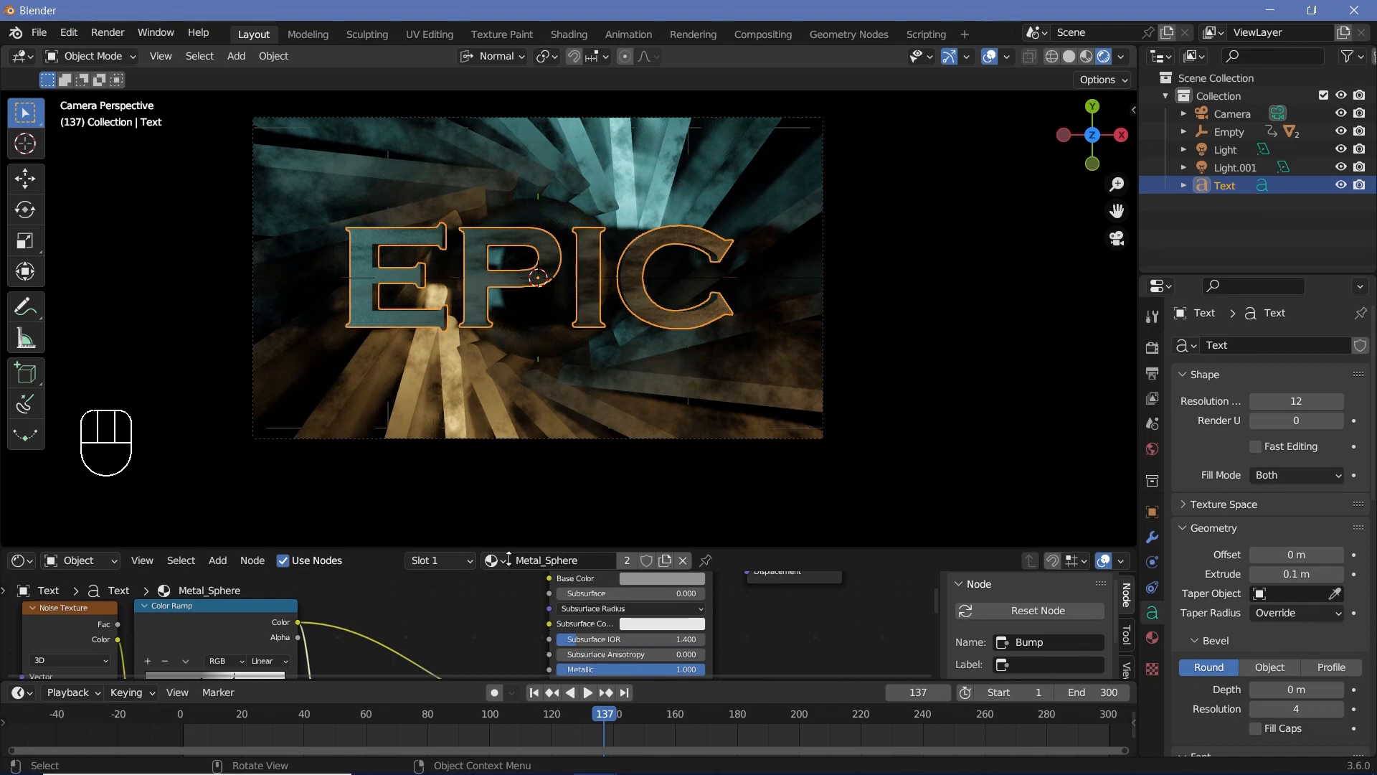
{"action": "scroll", "coordinate": [574, 609], "scroll_direction": "down", "scroll_amount": 1}
{"action": "middle_click_drag", "start_coordinate": [574, 610], "coordinate": [646, 604]}
{"action": "left_click", "coordinate": [665, 561]}
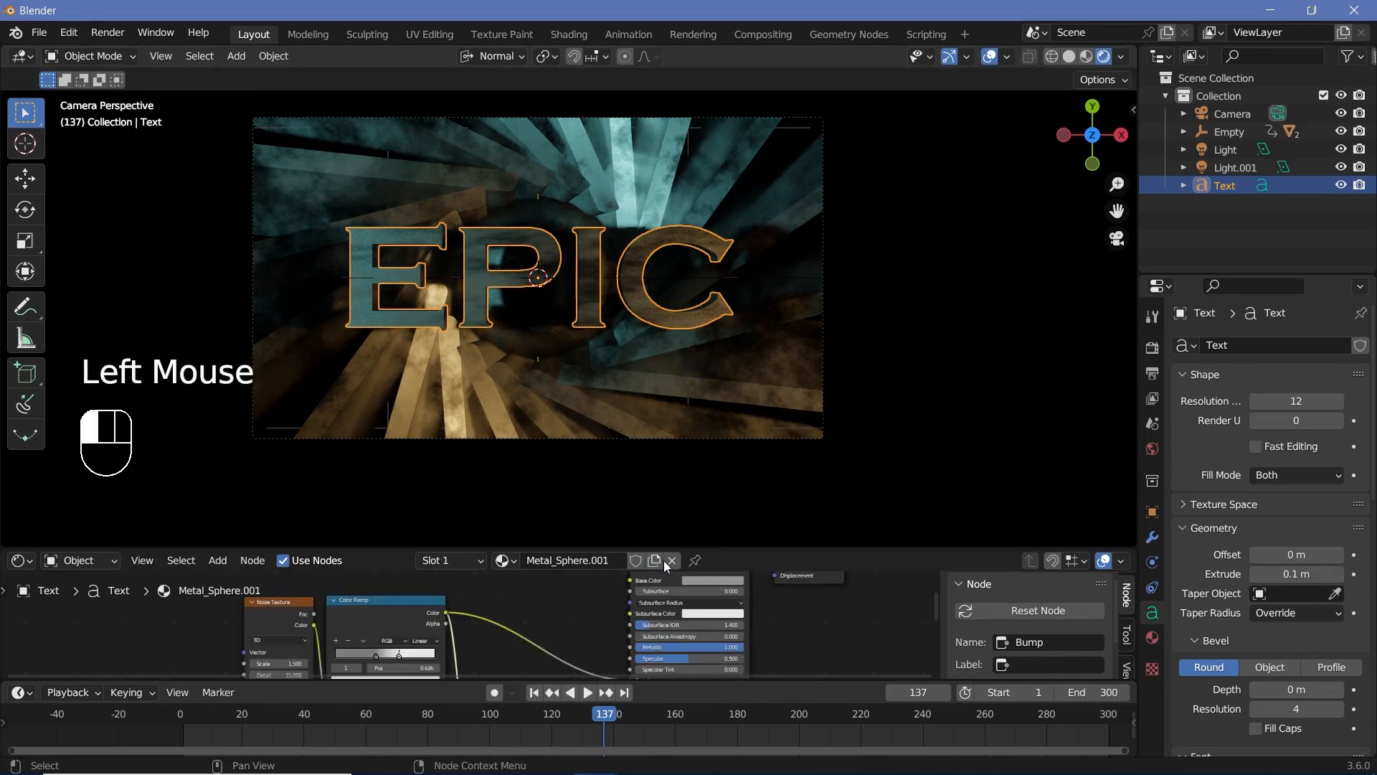
{"action": "left_click", "coordinate": [560, 563]}
{"action": "left_click_drag", "start_coordinate": [559, 563], "coordinate": [621, 563]}
{"action": "type", "text": "Text"}
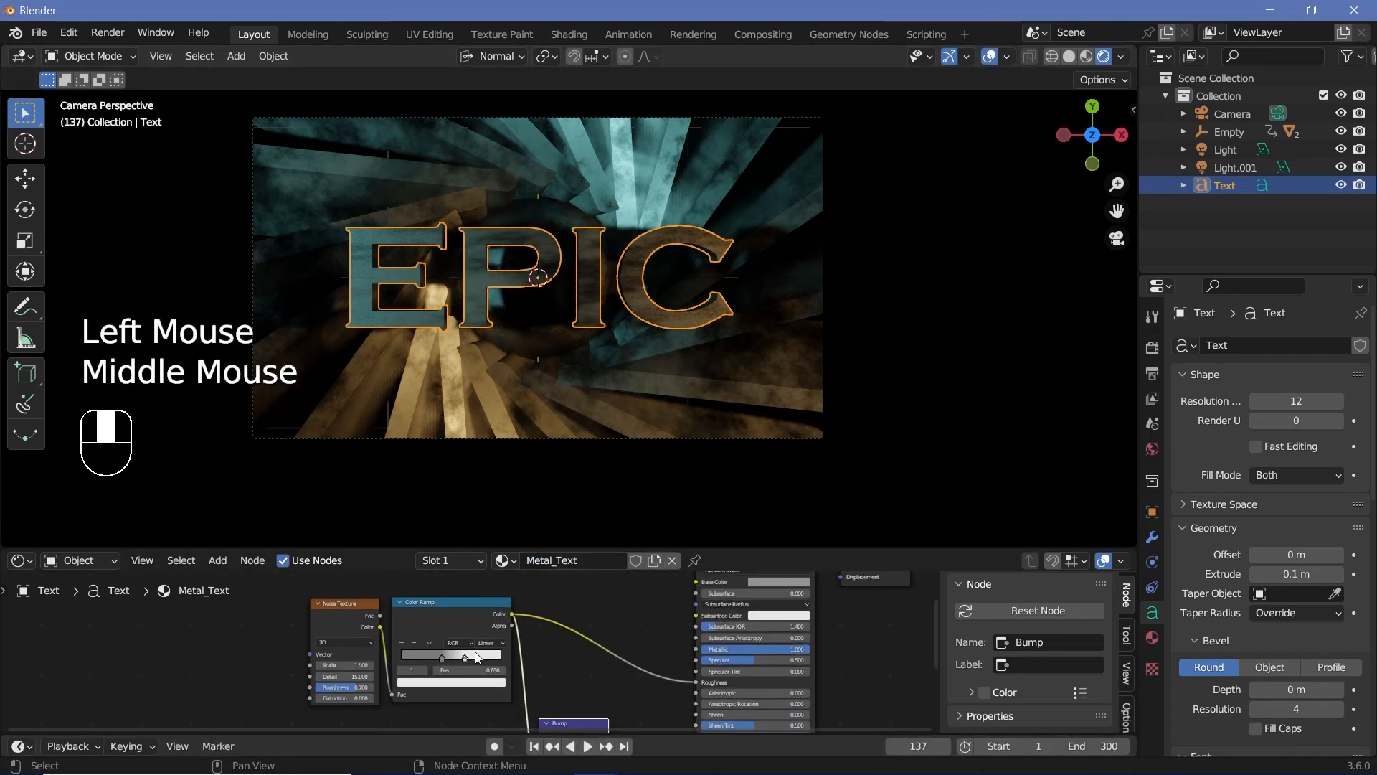
Step: Add Texture Coordinate and Mapping nodes to Metal_Text's Noise Texture and feed the mapping from the Object coordinates
{"action": "scroll", "coordinate": [329, 631], "scroll_direction": "up", "scroll_amount": 2}
{"action": "left_click", "coordinate": [305, 611]}
{"action": "middle_click_drag", "start_coordinate": [306, 611], "coordinate": [377, 630]}
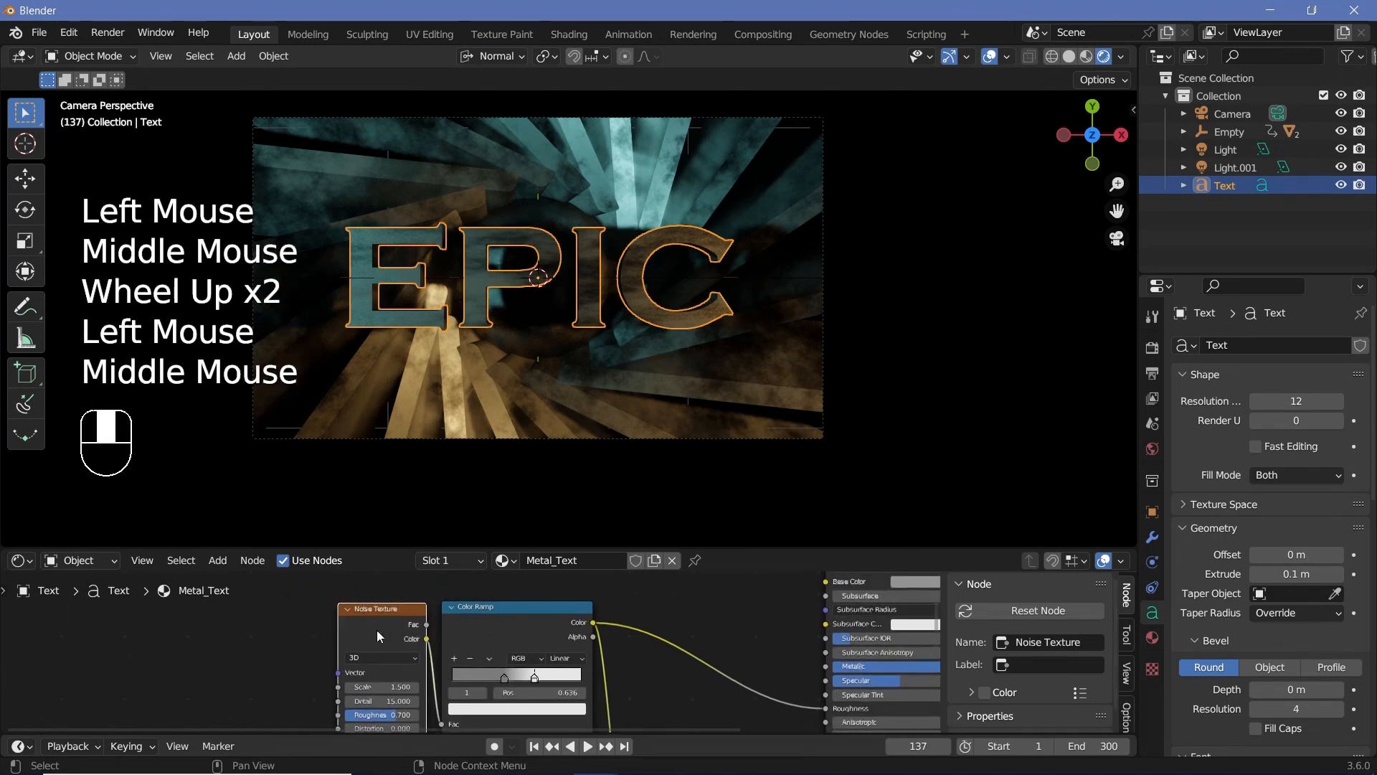
{"action": "key", "text": "ctrl+t"}
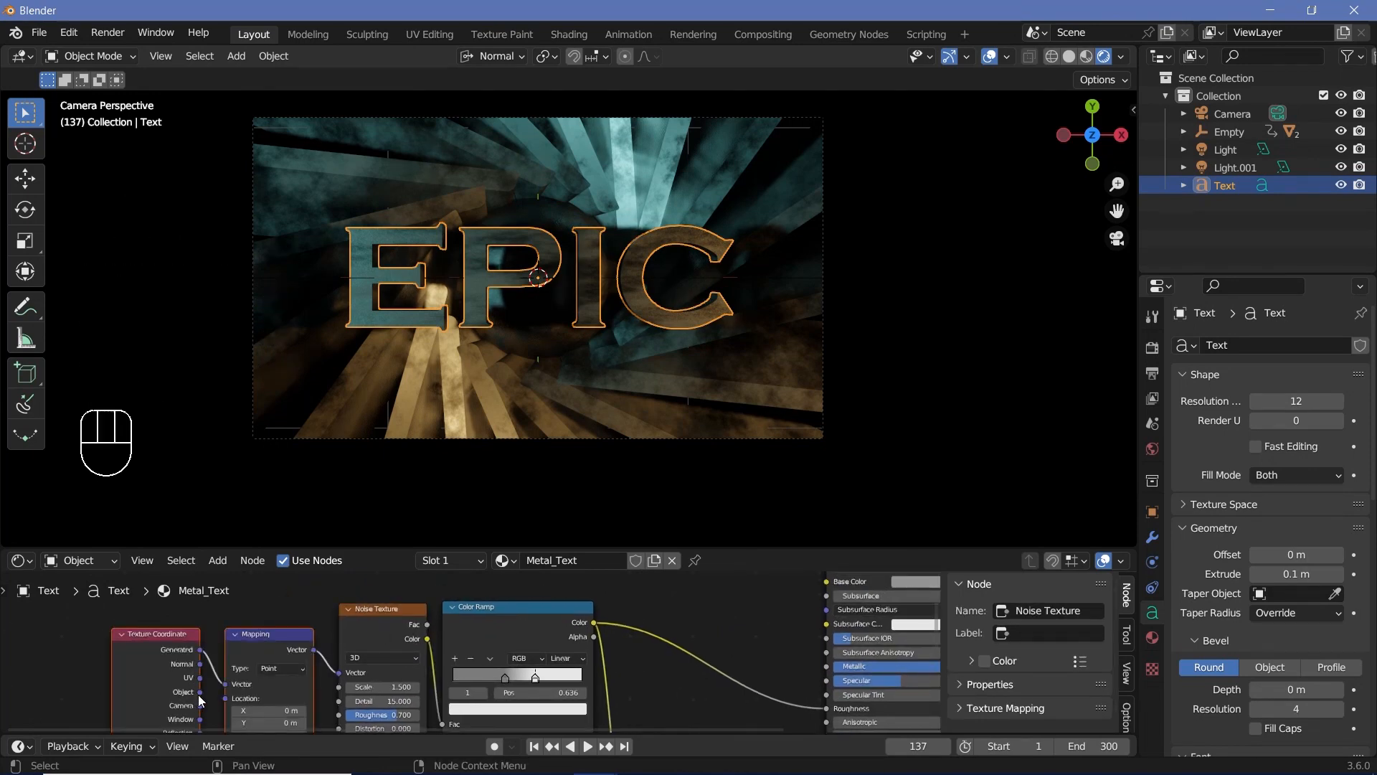
{"action": "left_click_drag", "start_coordinate": [200, 693], "coordinate": [224, 684]}
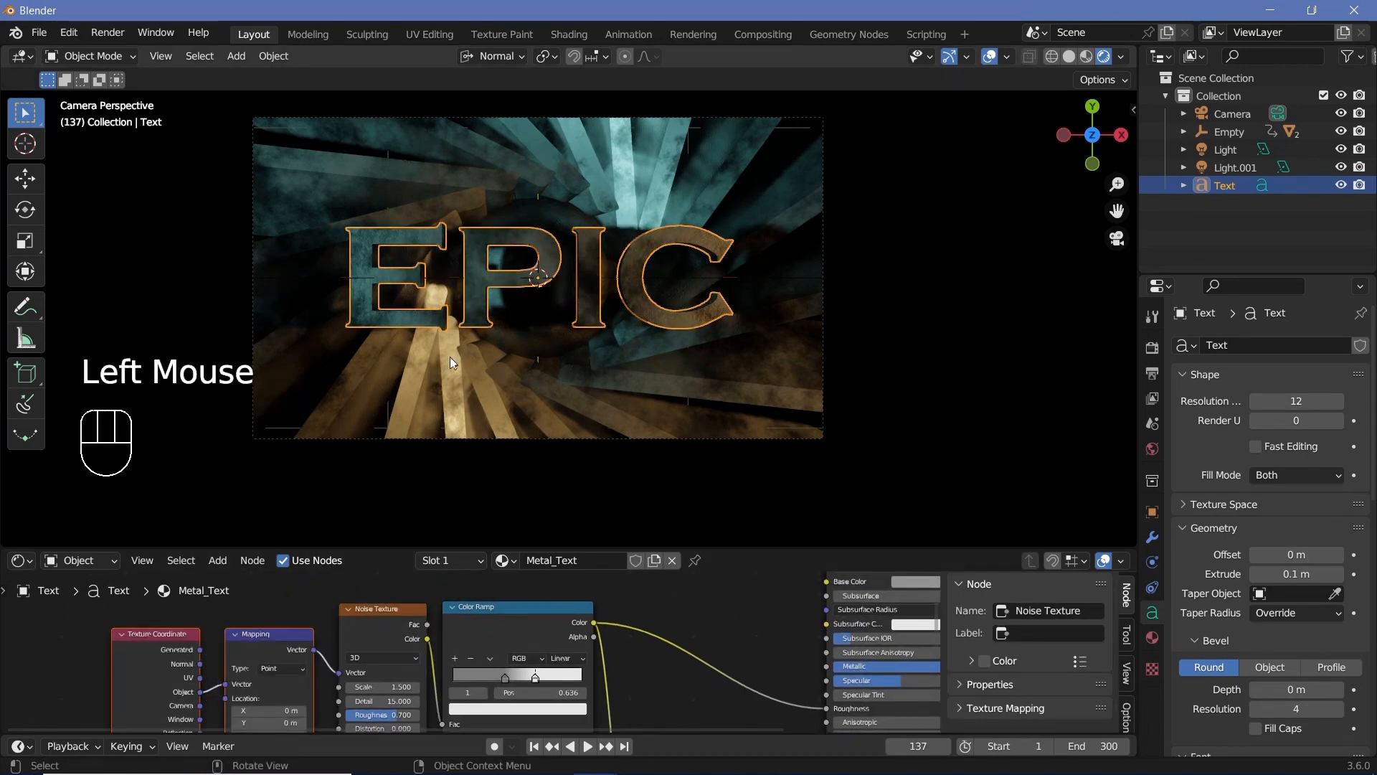
Step: Lighten the Base Color of Metal_Text's Principled BSDF to a brighter grey
{"action": "scroll", "coordinate": [549, 673], "scroll_direction": "up", "scroll_amount": 3}
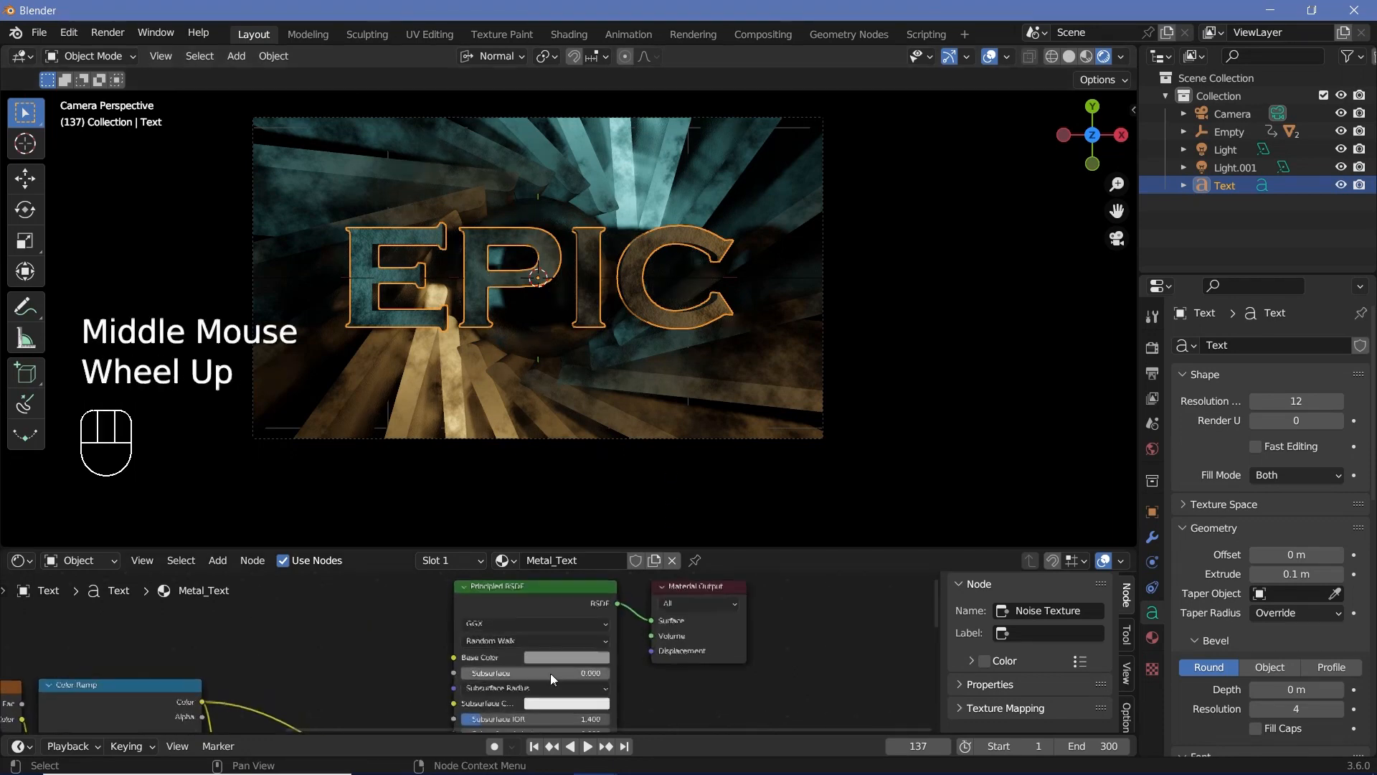
{"action": "left_click", "coordinate": [583, 661]}
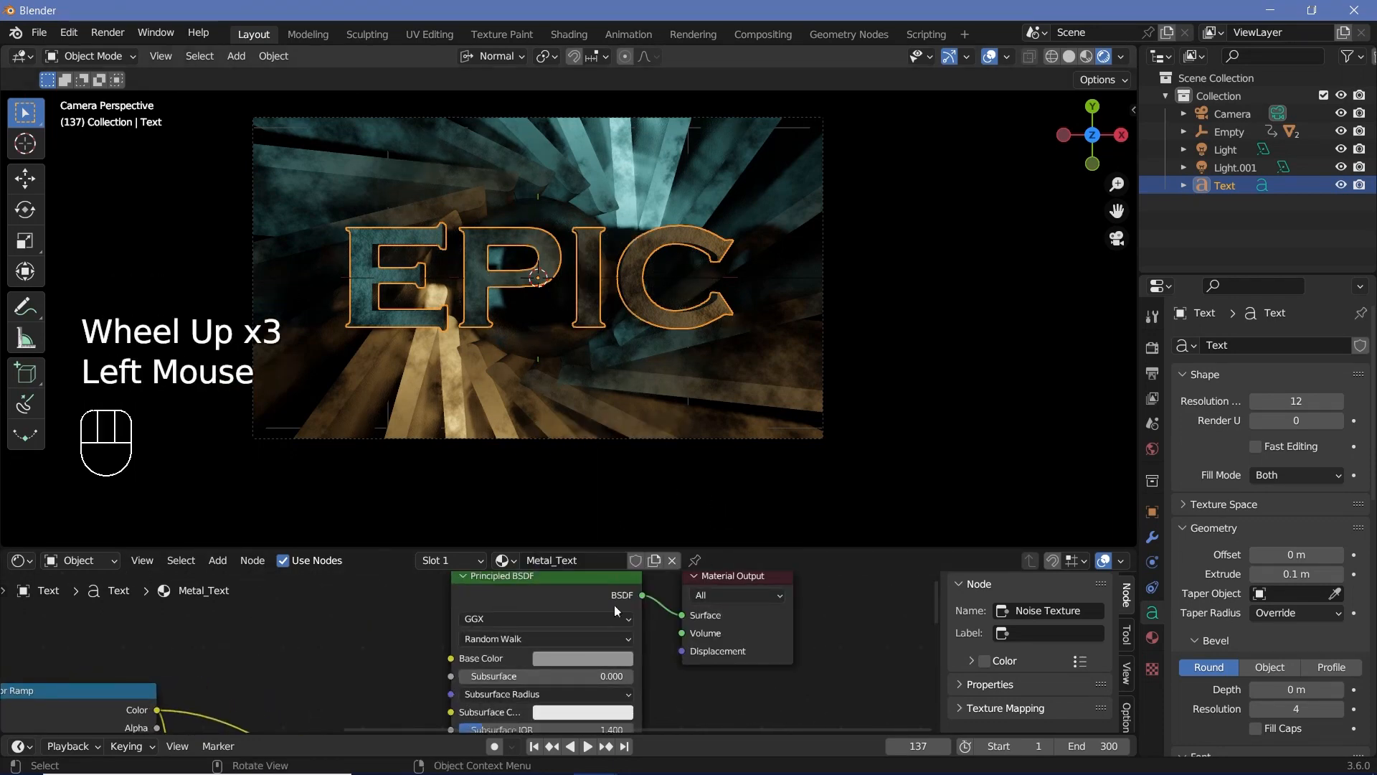
{"action": "left_click", "coordinate": [613, 658]}
{"action": "left_click_drag", "start_coordinate": [667, 509], "coordinate": [670, 430]}
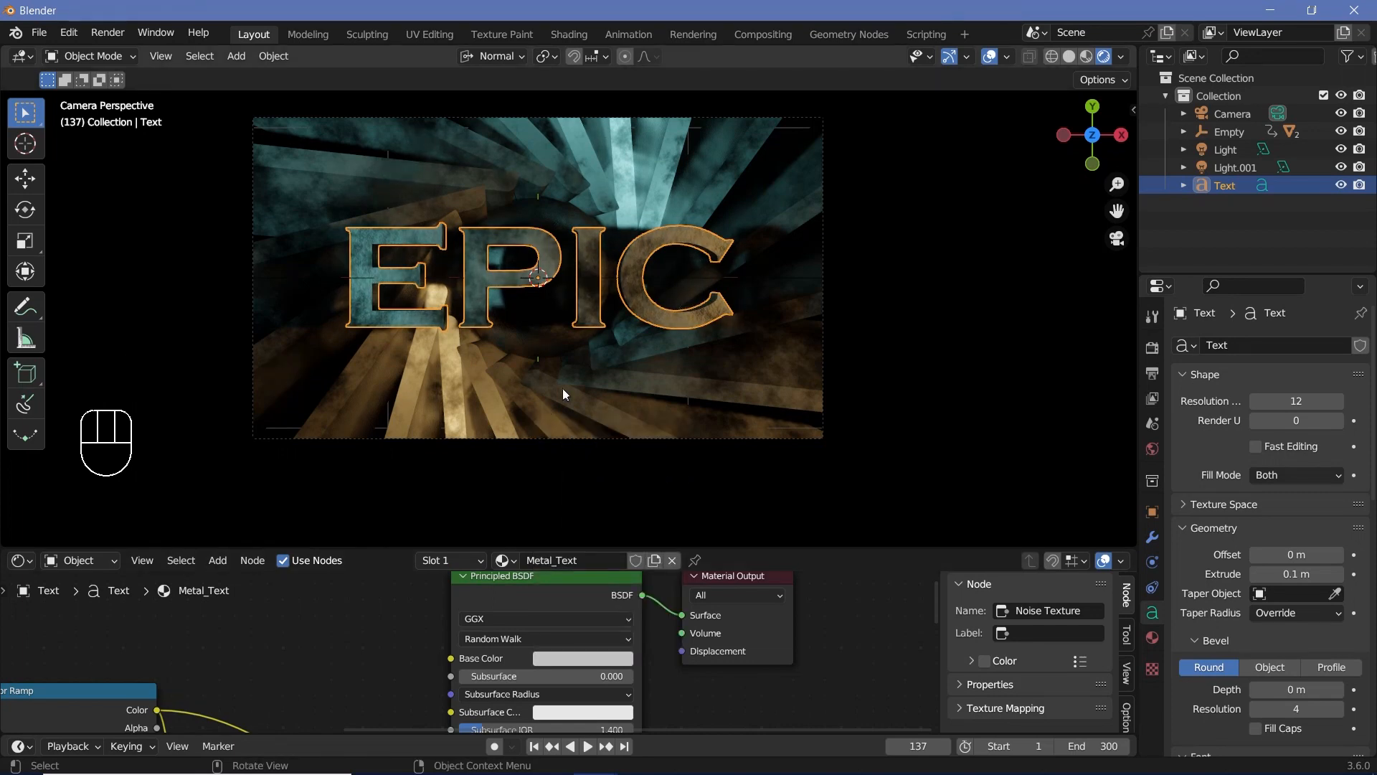
Step: Duplicate the text in place and turn the copy into an outline with fill mode None and a 0.01 m bevel depth
{"action": "key", "text": "shift+d"}
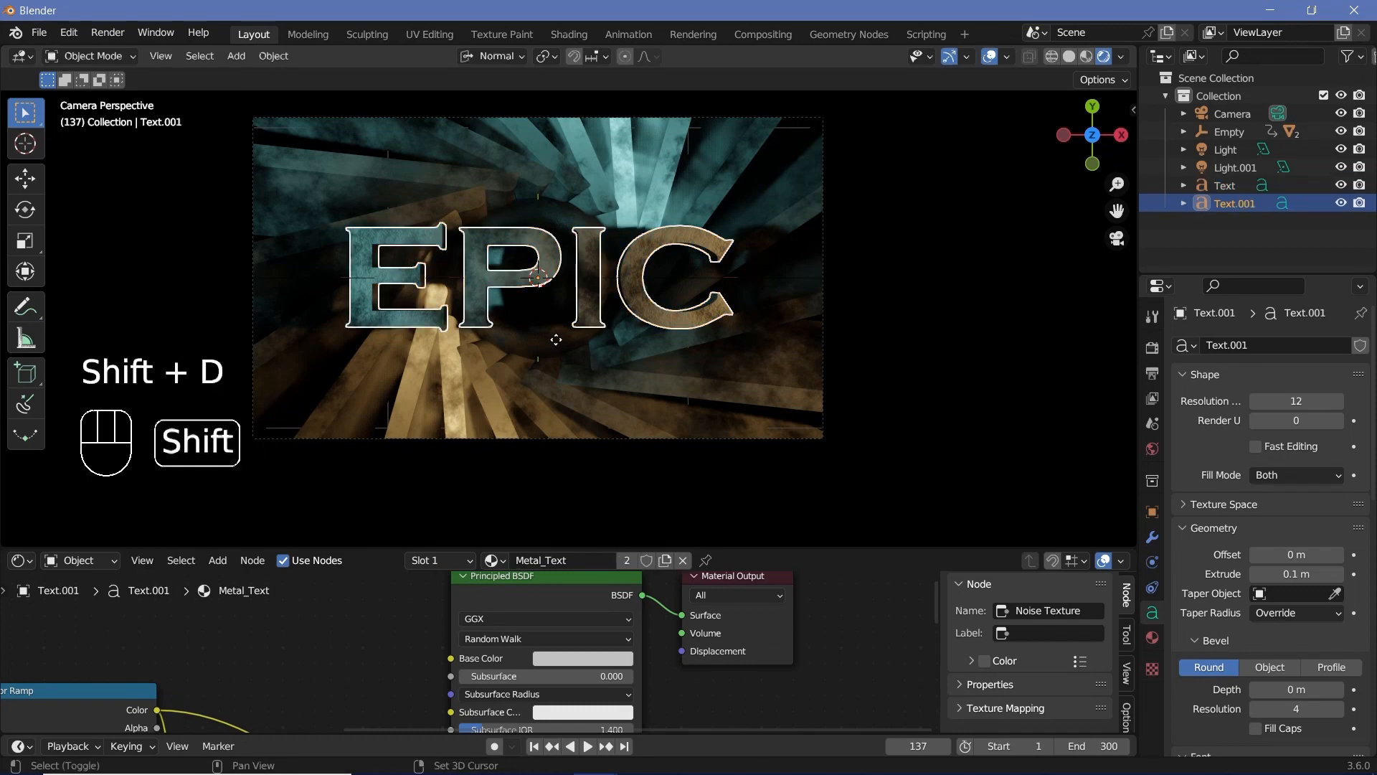
{"action": "right_click", "coordinate": [557, 338]}
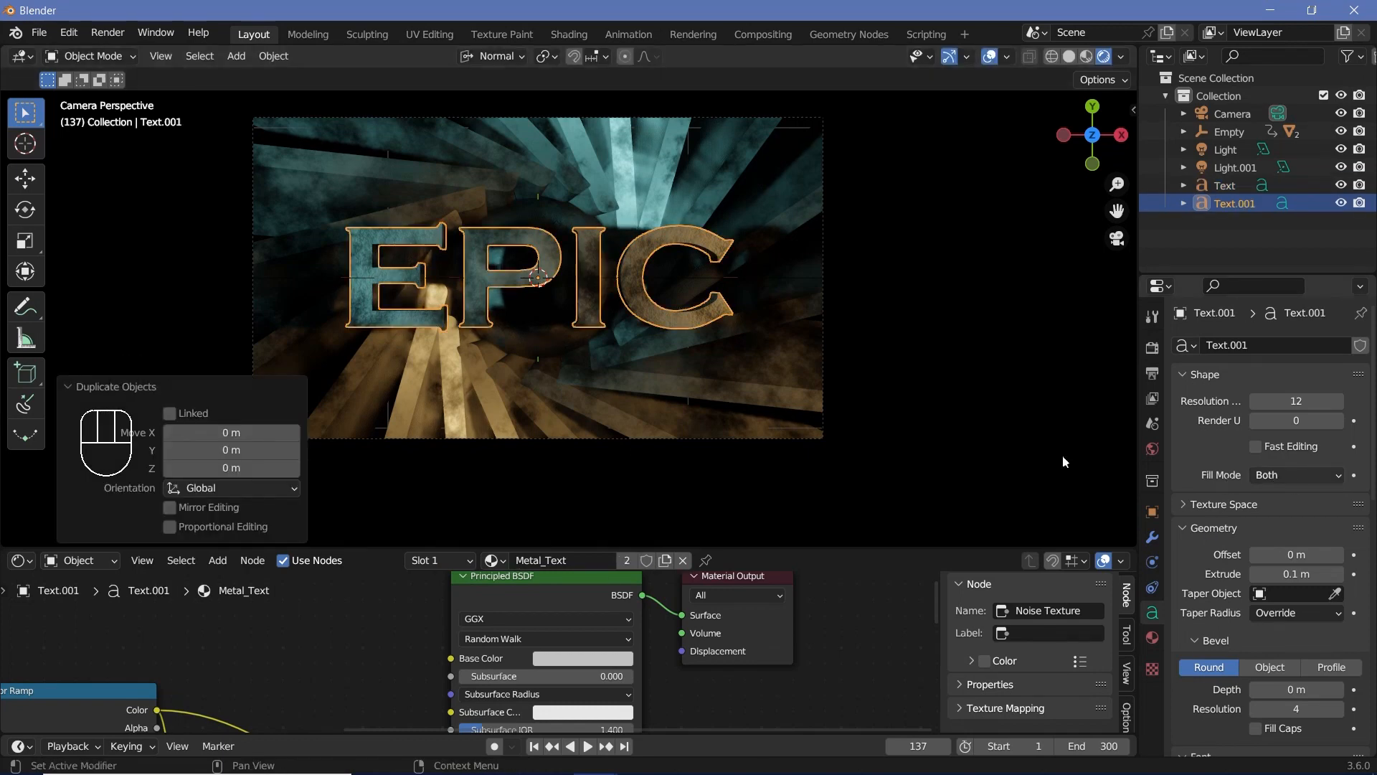
{"action": "left_click", "coordinate": [1282, 476]}
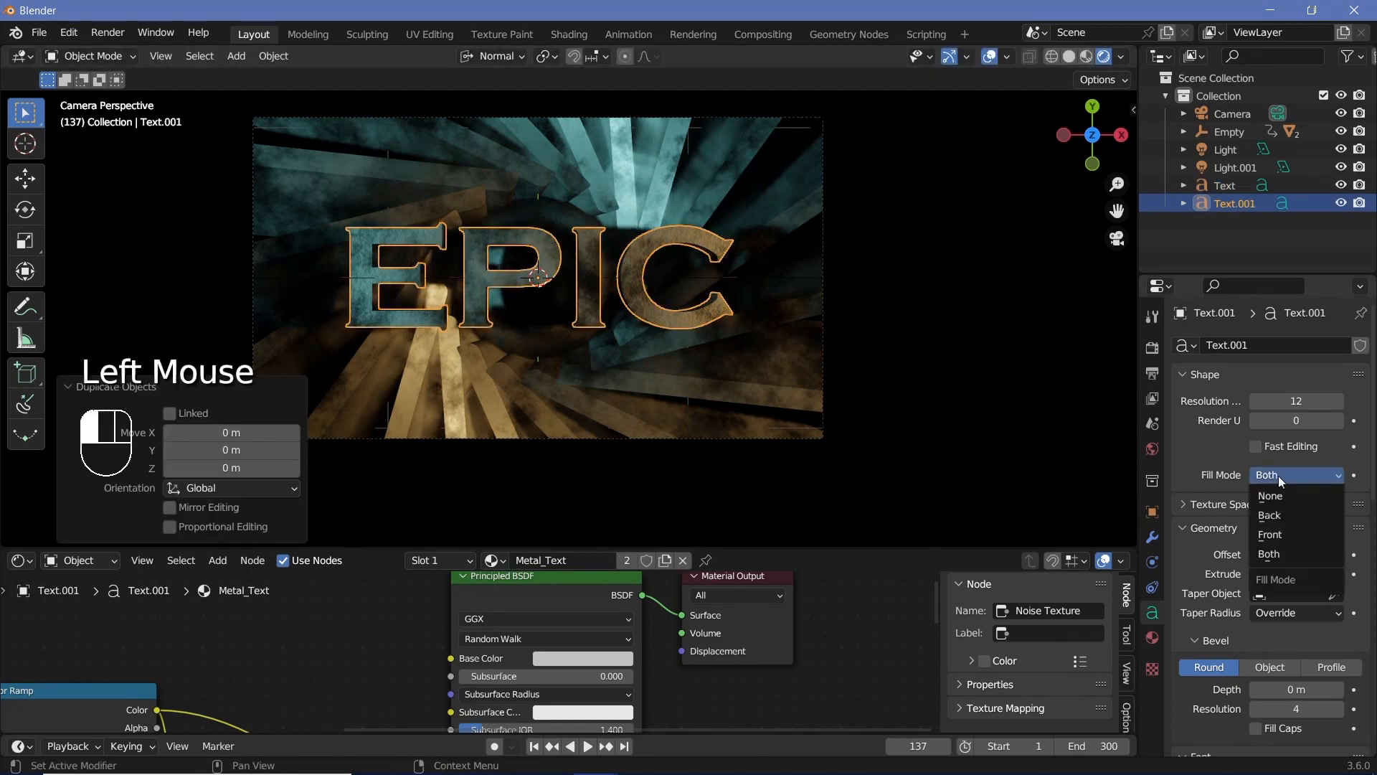
{"action": "left_click", "coordinate": [1278, 490]}
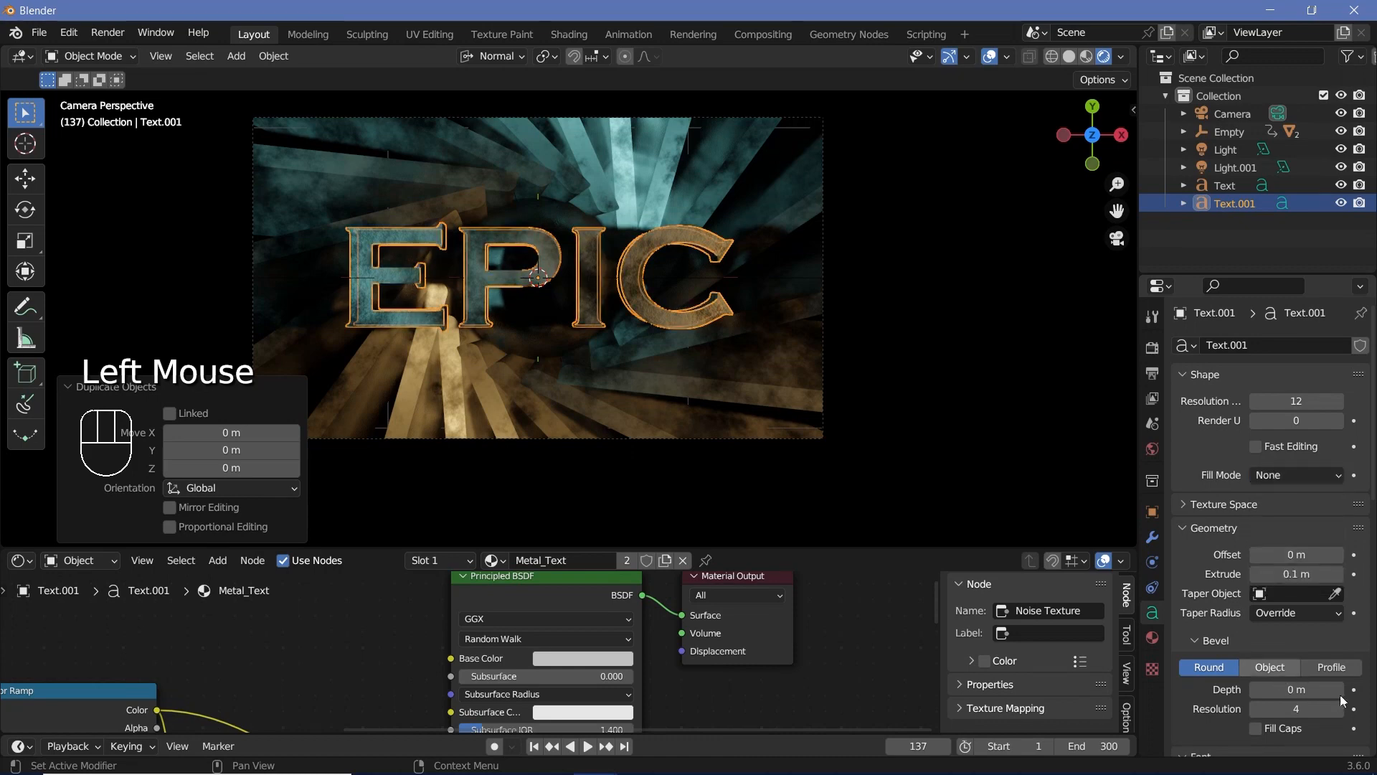
{"action": "left_click_drag", "start_coordinate": [1281, 690], "coordinate": [1300, 690]}
{"action": "scroll", "coordinate": [582, 427], "scroll_direction": "up", "scroll_amount": 2}
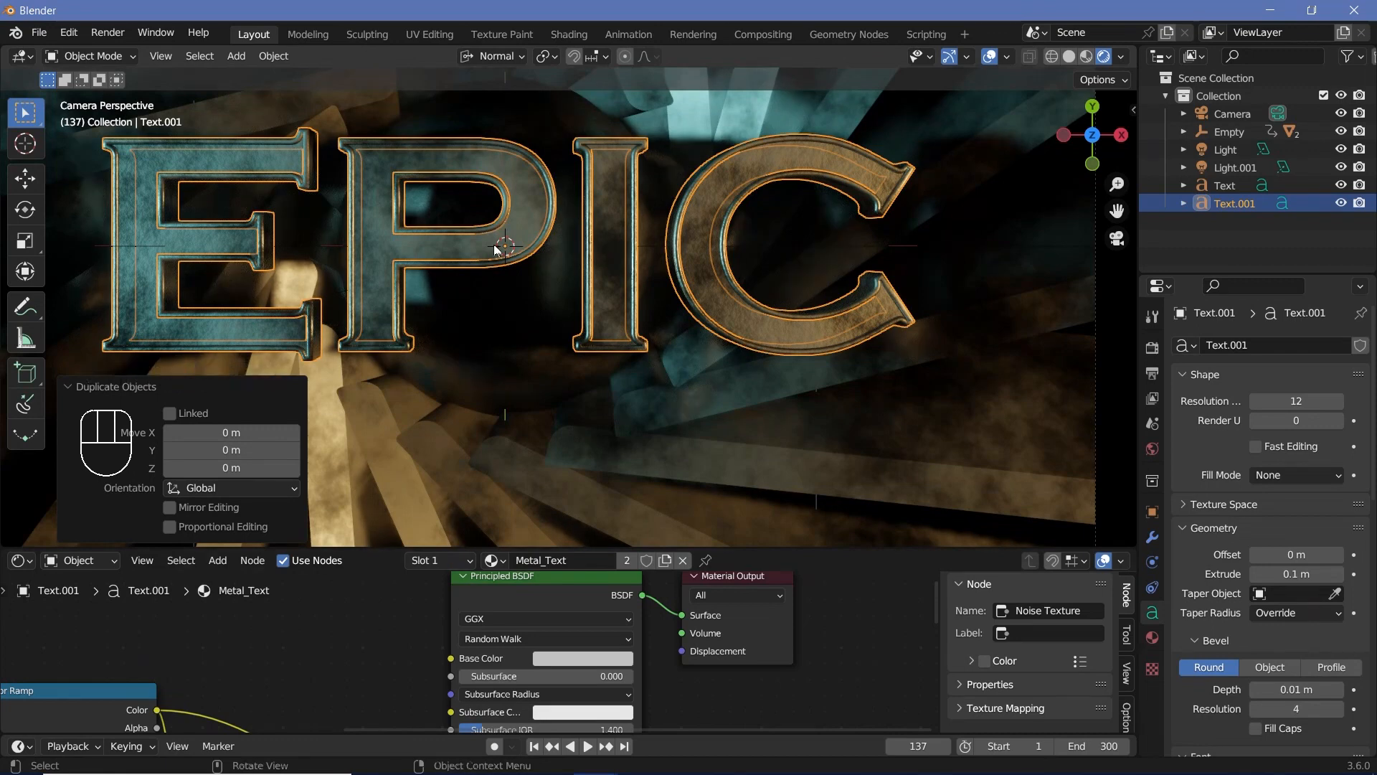
{"action": "scroll", "coordinate": [579, 359], "scroll_direction": "down", "scroll_amount": 1}
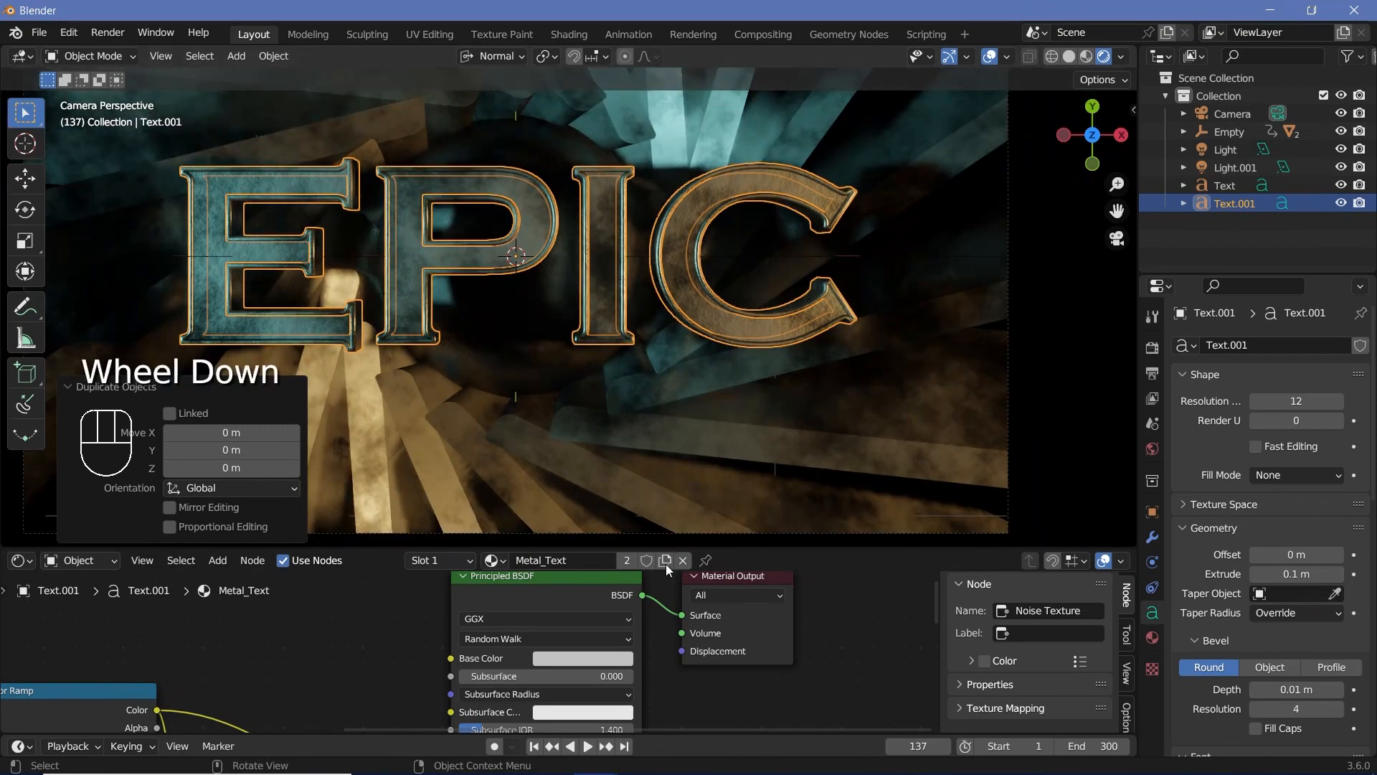
Step: Make the duplicate text's material an independent copy and rename it Metal_Text.outline
{"action": "left_click", "coordinate": [666, 564]}
{"action": "left_click", "coordinate": [606, 559]}
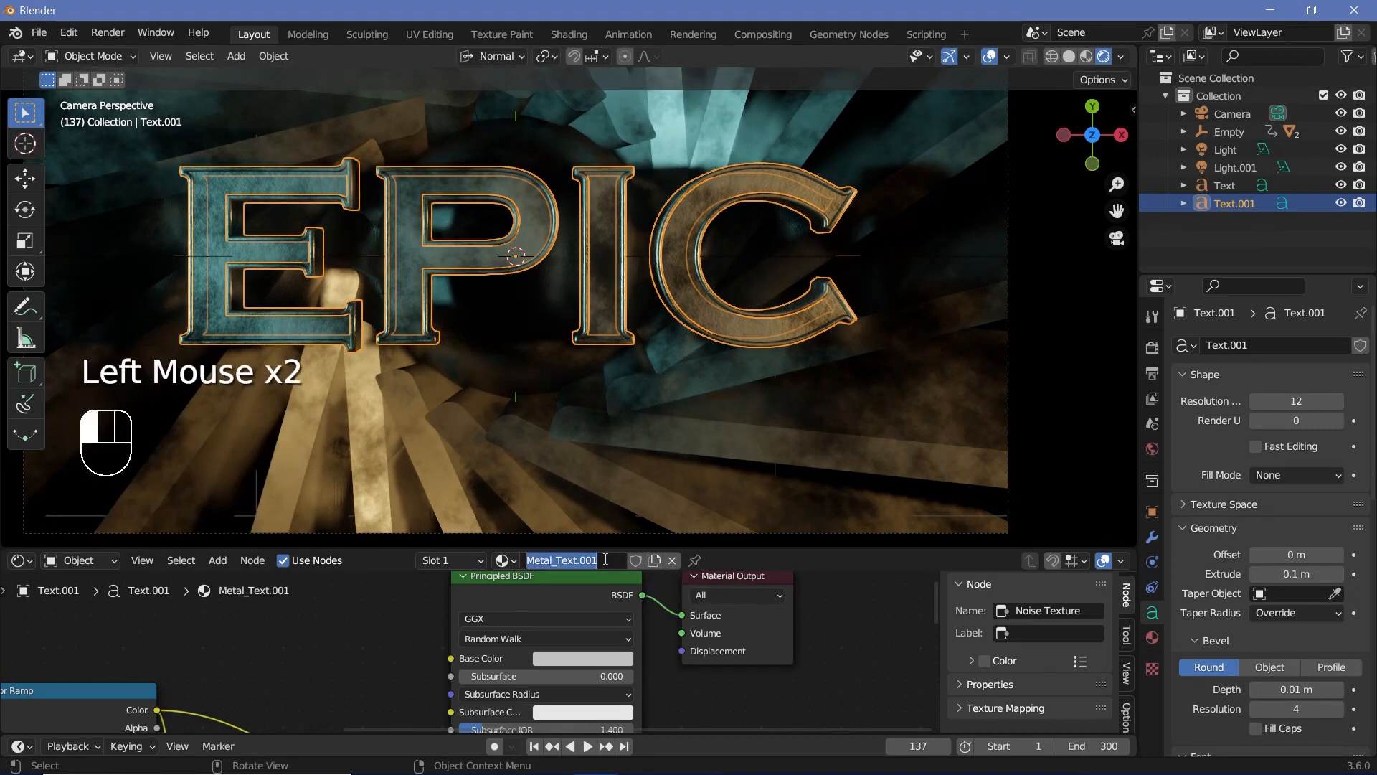
{"action": "type", "text": "outline"}
{"action": "key", "text": "Return"}
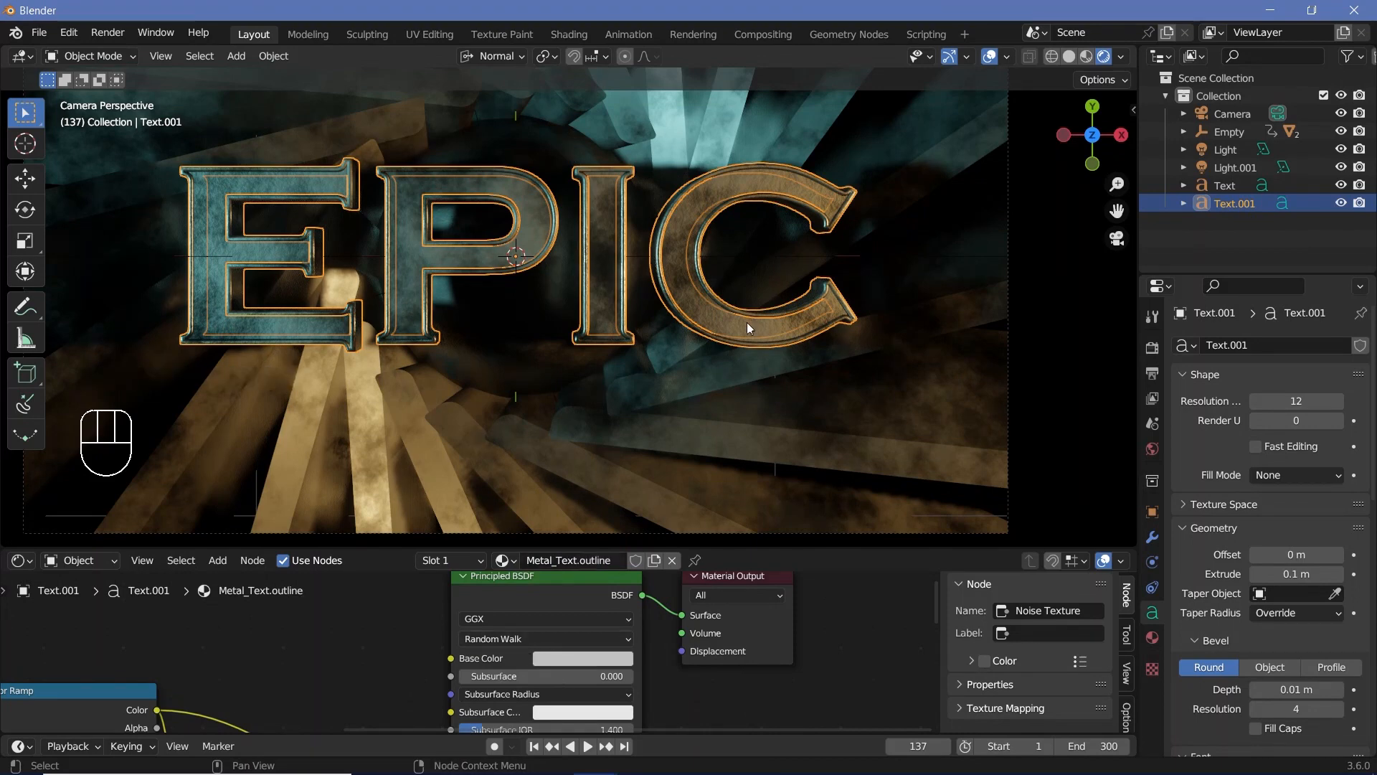
Step: Copy the orange area light's colour to the Base Color of the Metal_Text.outline material
{"action": "scroll", "coordinate": [623, 406], "scroll_direction": "down", "scroll_amount": 2}
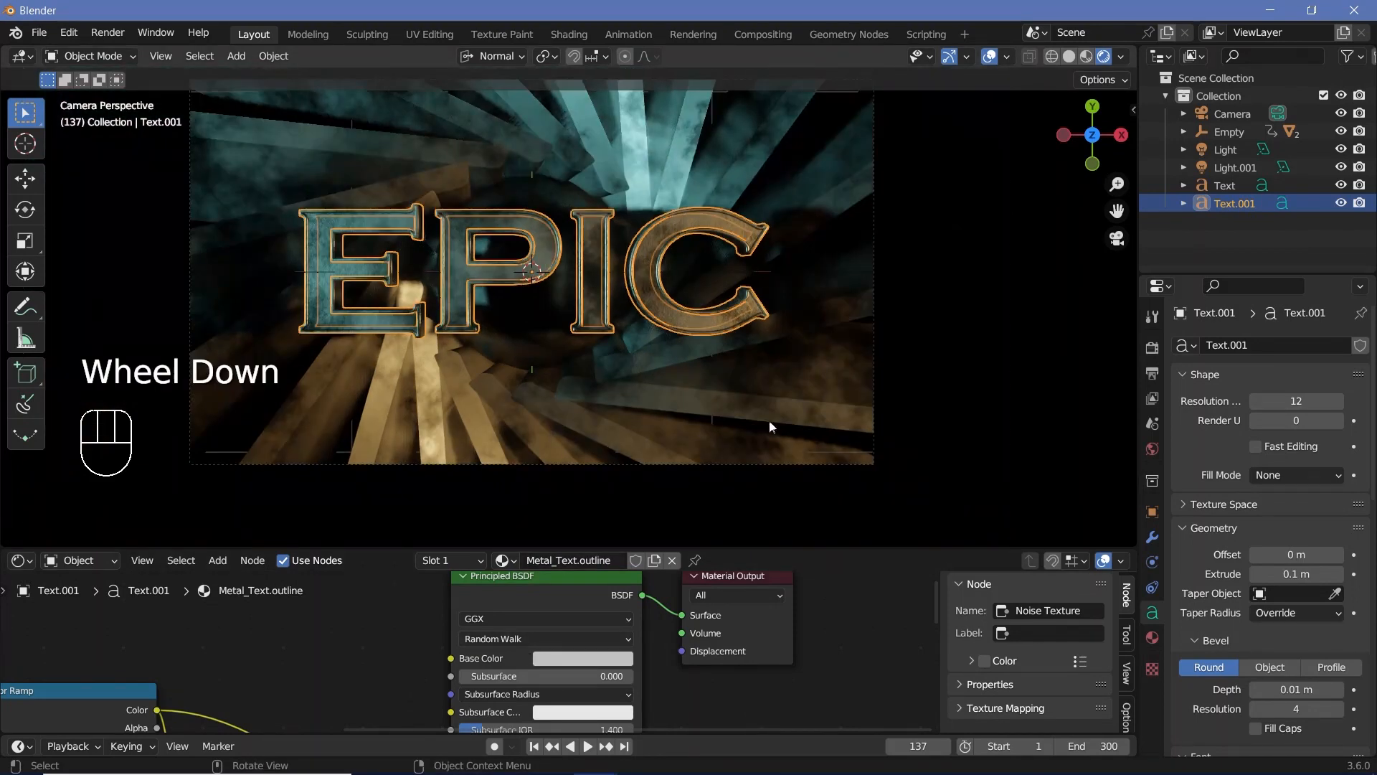
{"action": "left_click", "coordinate": [1228, 150]}
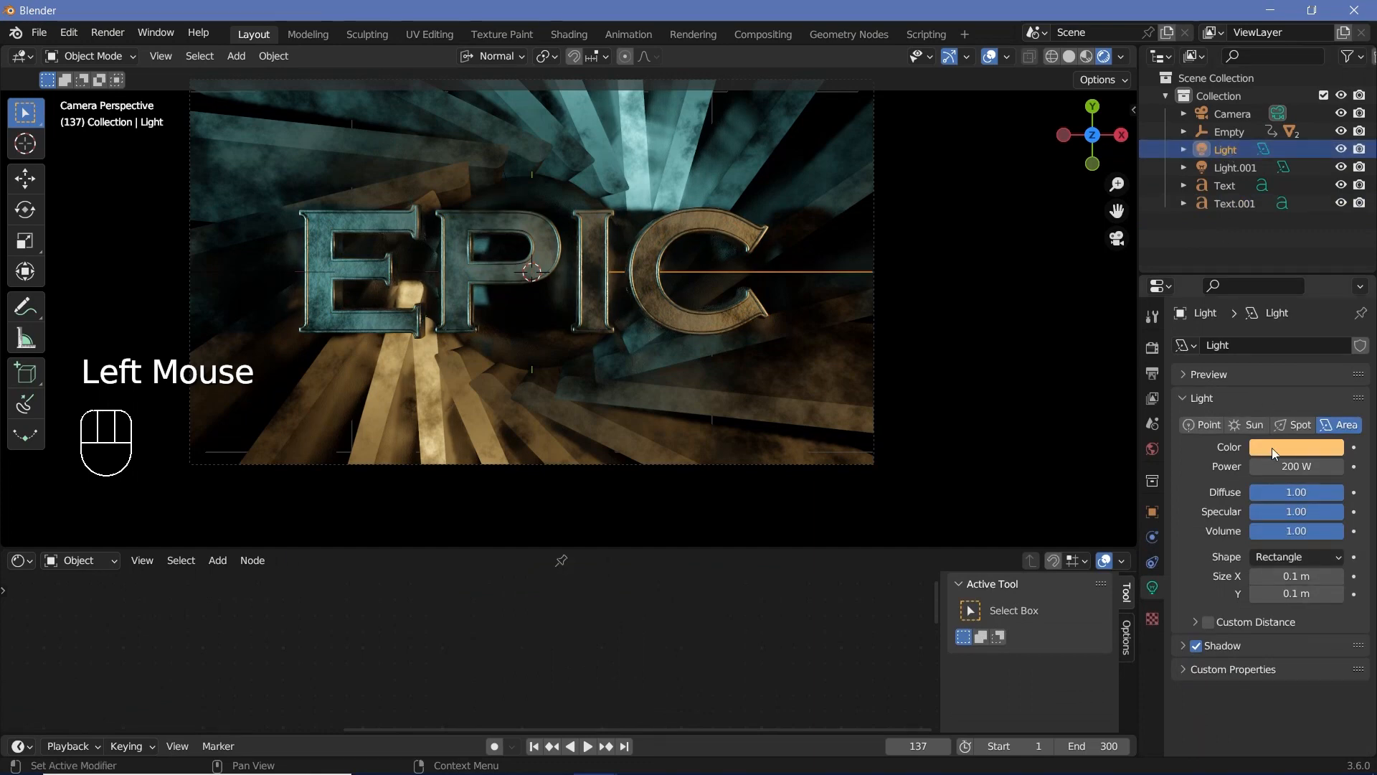
{"action": "key", "text": "ctrl+c"}
{"action": "left_click", "coordinate": [662, 286]}
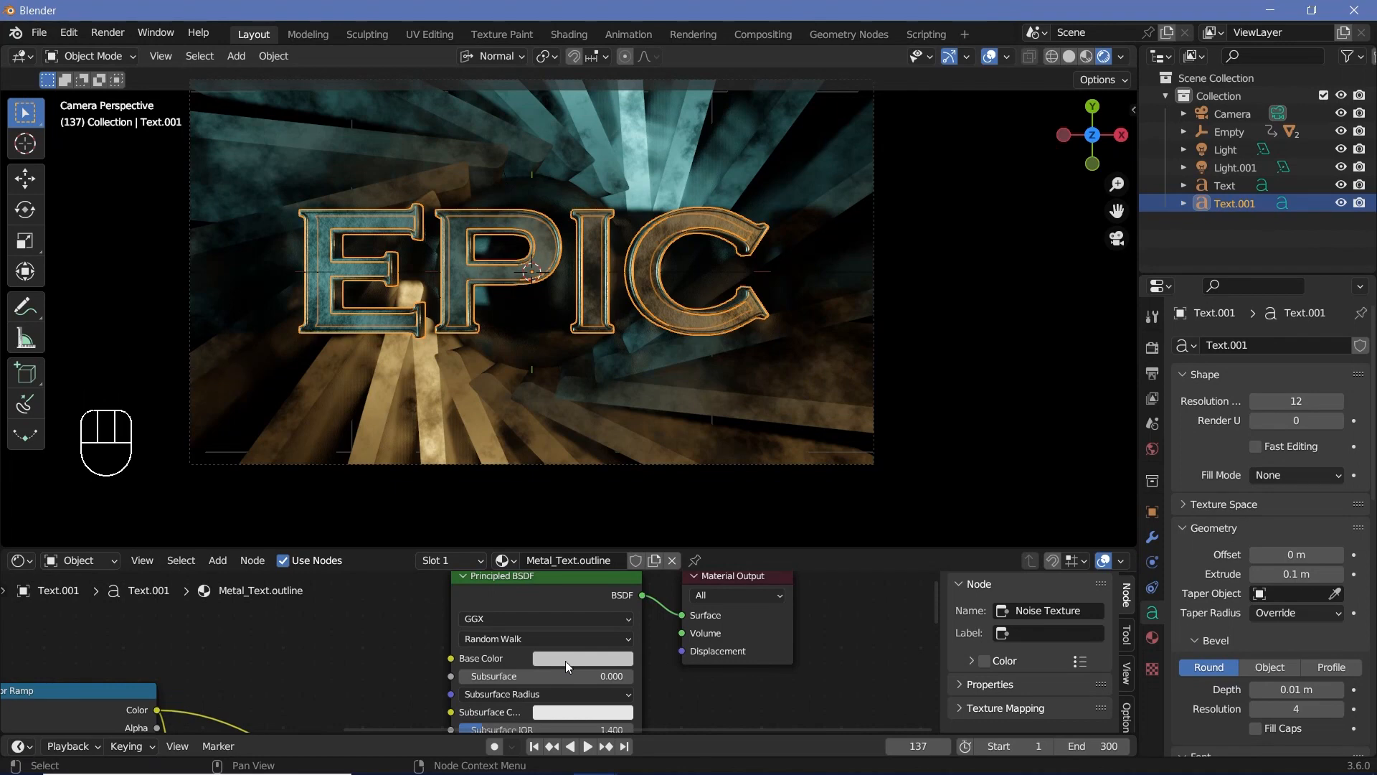
{"action": "key", "text": "ctrl+v"}
Step: Delete the Bump node from the Metal_Text.outline material
{"action": "middle_click_drag", "start_coordinate": [566, 661], "coordinate": [759, 583]}
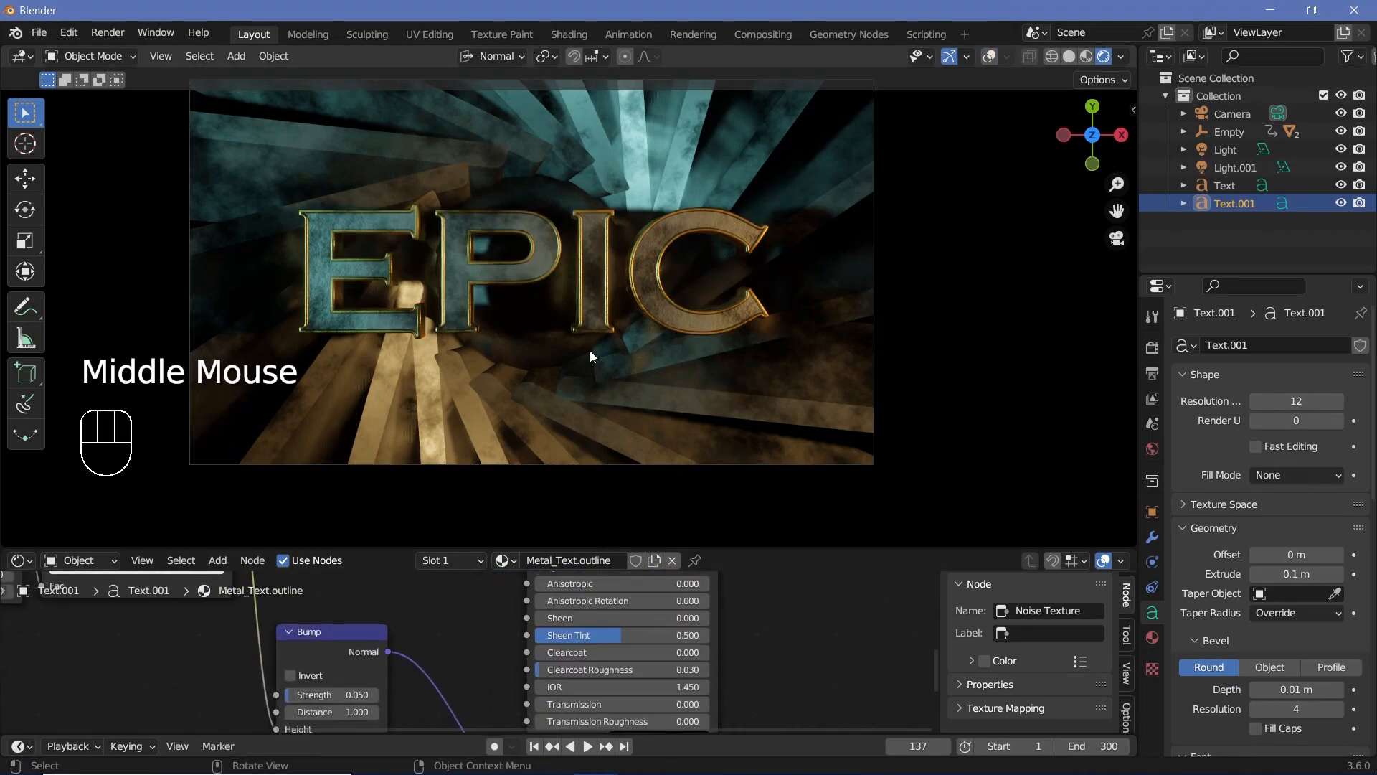
{"action": "left_click", "coordinate": [344, 642]}
{"action": "key", "text": "x"}
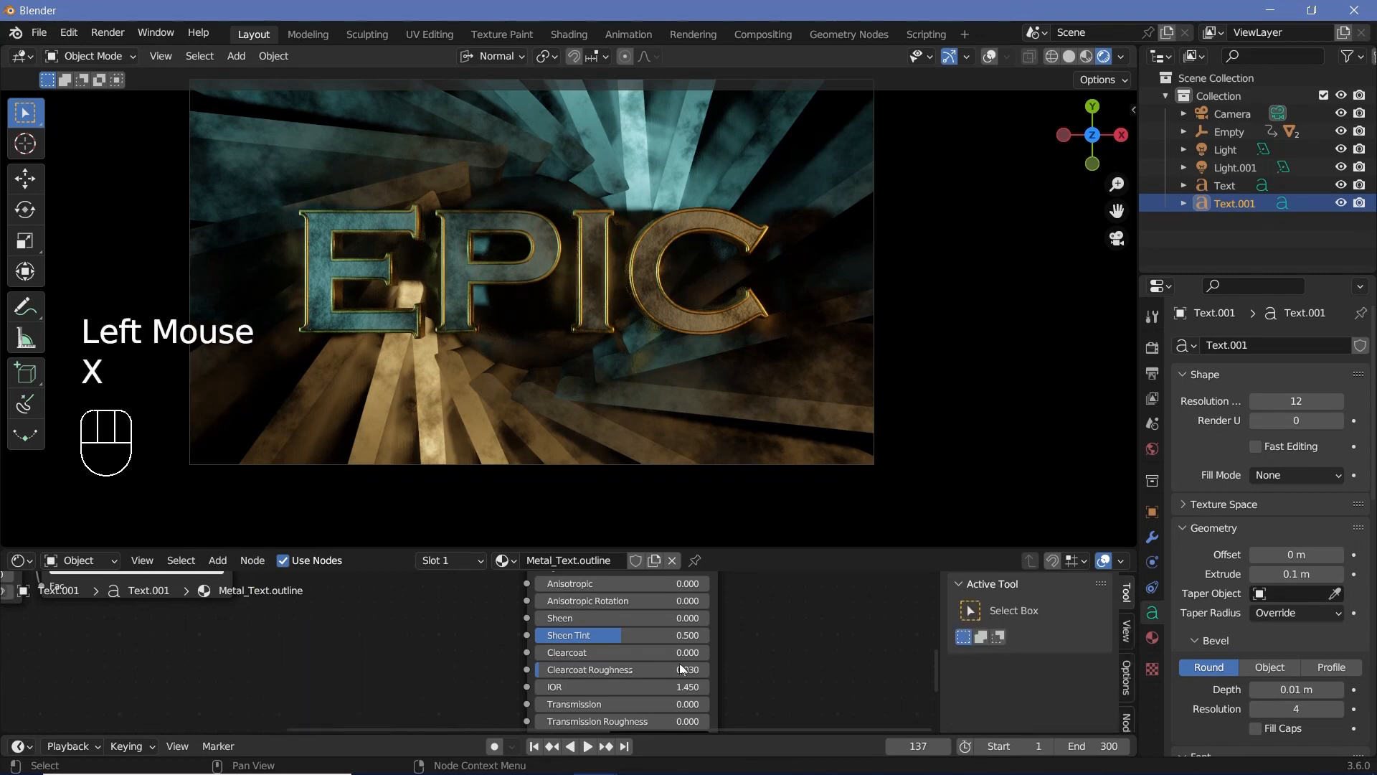
Step: Set the outline text's bevel depth to 0.02 m
{"action": "scroll", "coordinate": [718, 660], "scroll_direction": "up", "scroll_amount": 3}
{"action": "scroll", "coordinate": [1224, 616], "scroll_direction": "up", "scroll_amount": 3}
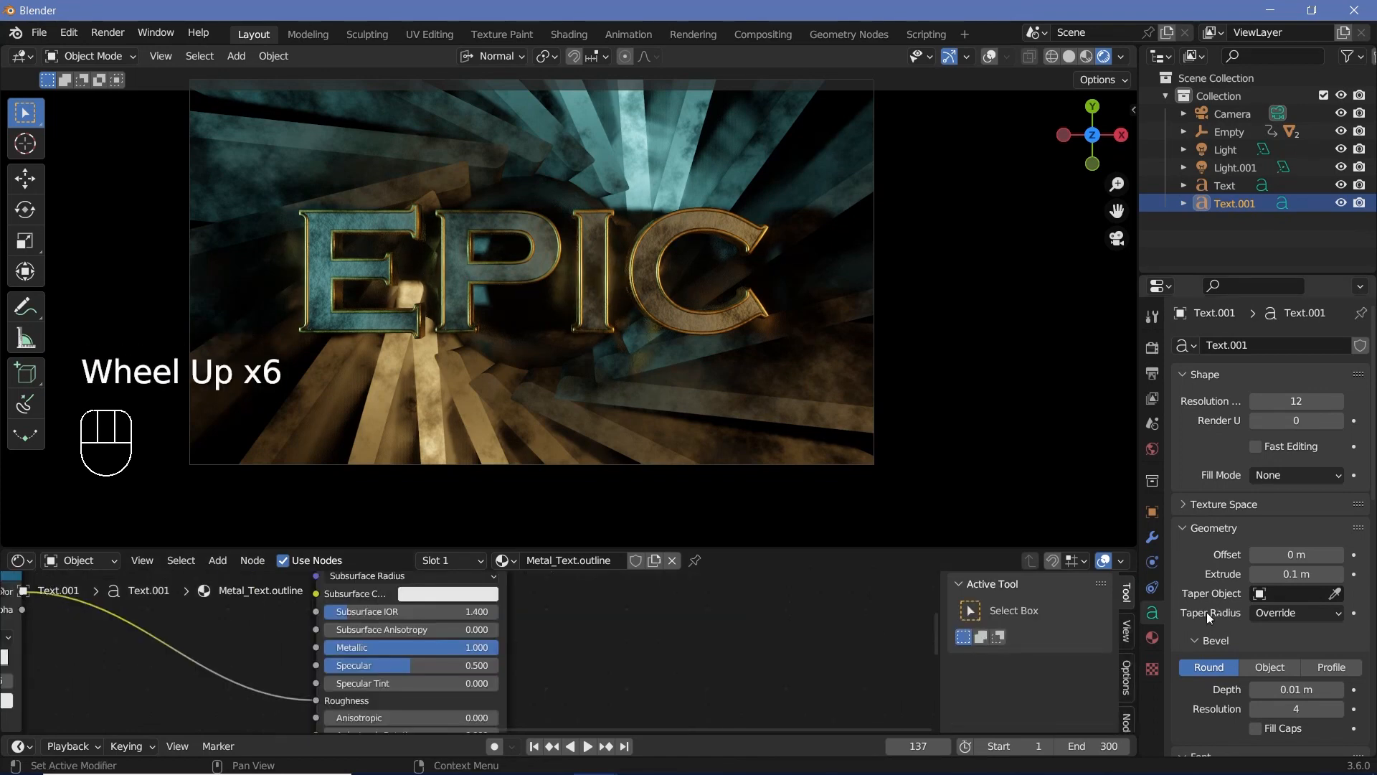
{"action": "left_click", "coordinate": [1338, 691]}
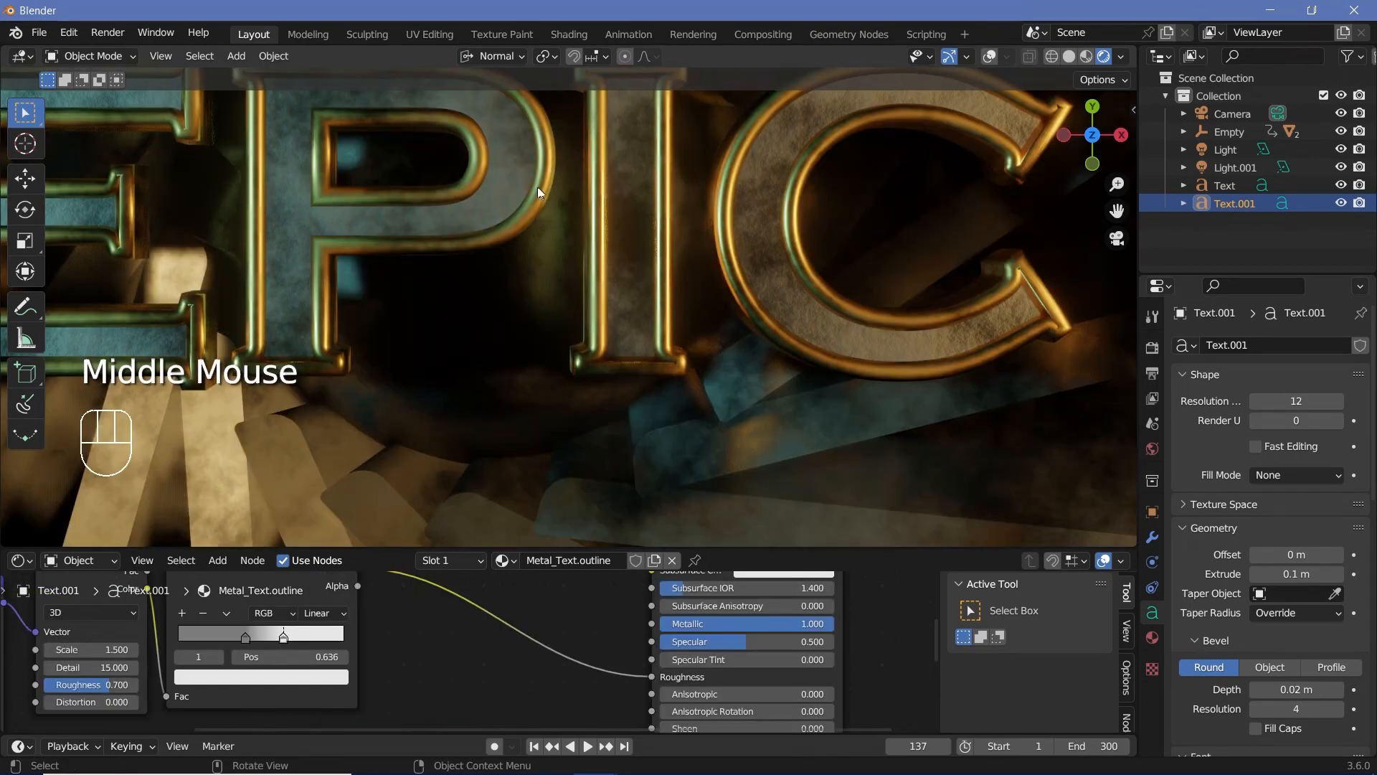
Step: Set the dark stop of the outline material's roughness color ramp to a value of 0.2
{"action": "middle_click_drag", "start_coordinate": [410, 627], "coordinate": [355, 646]}
{"action": "scroll", "coordinate": [346, 644], "scroll_direction": "up", "scroll_amount": 1}
{"action": "left_click", "coordinate": [350, 647]}
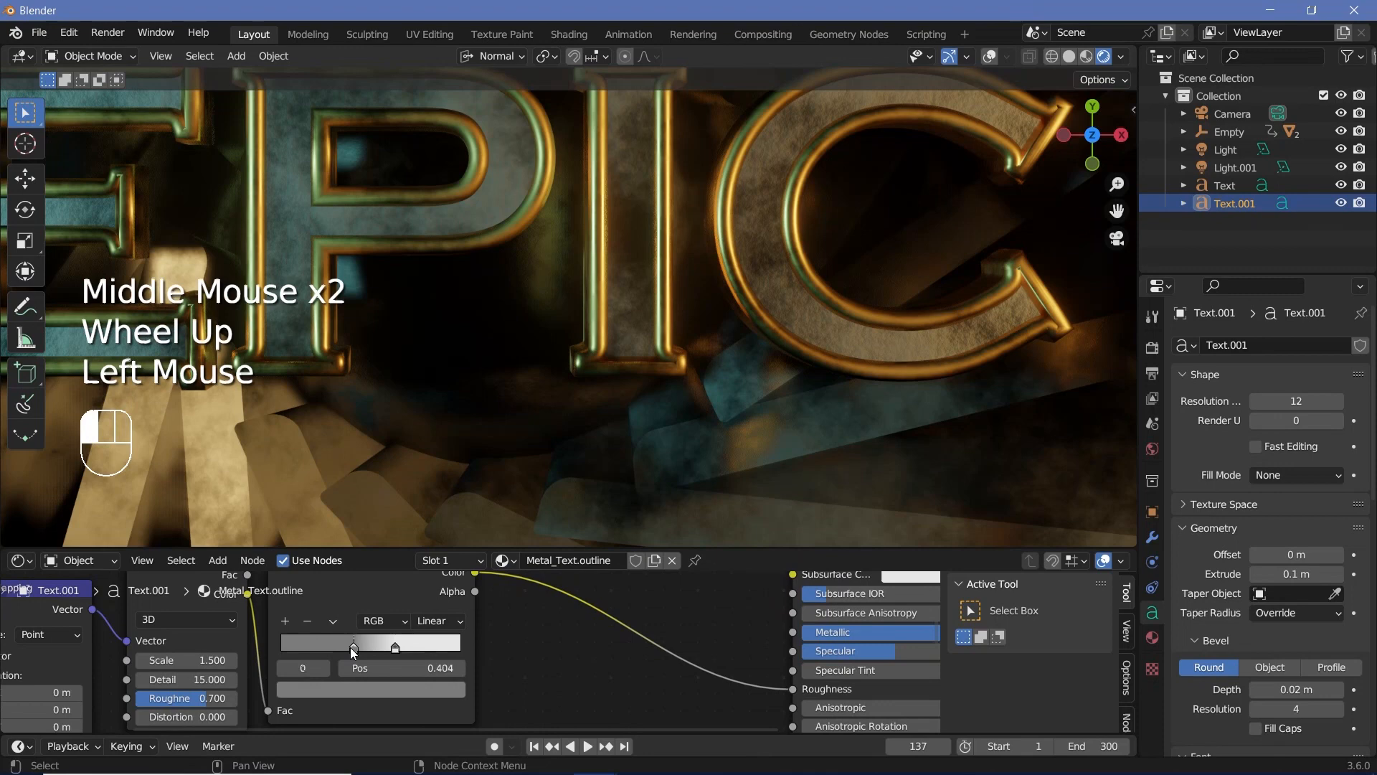
{"action": "left_click", "coordinate": [361, 689]}
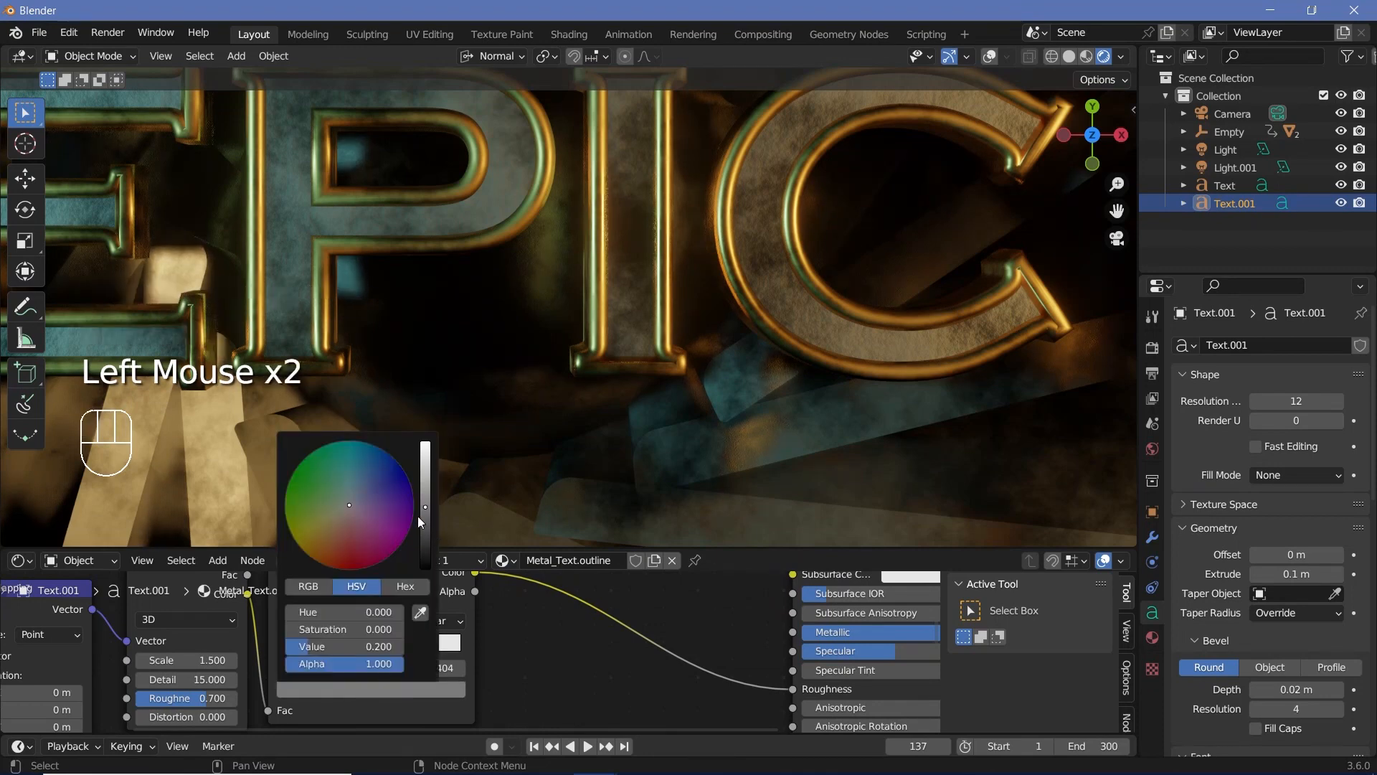
{"action": "left_click", "coordinate": [377, 646]}
{"action": "type", "text": "0.2"}
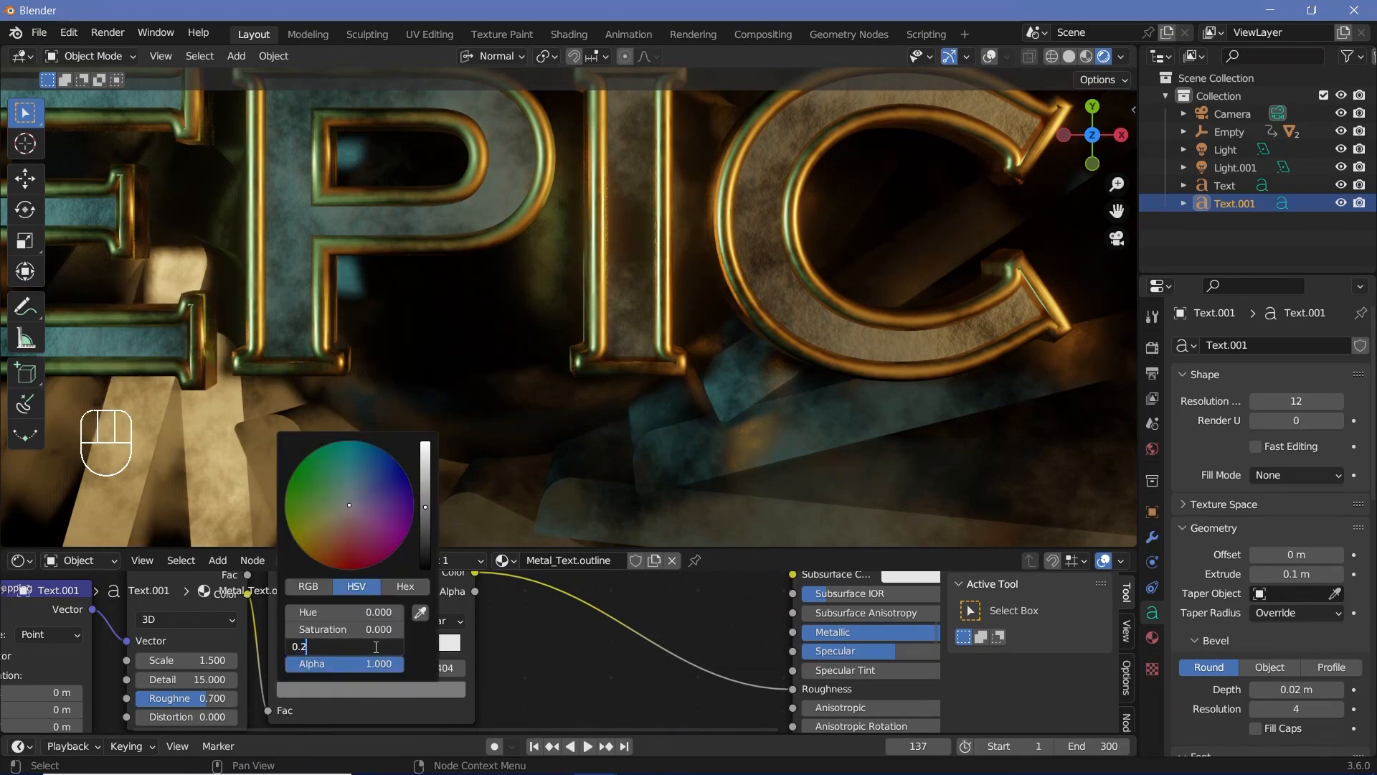
{"action": "key", "text": "Return"}
Step: Set the light stop of the outline material's roughness color ramp to a value of 0.8
{"action": "left_click", "coordinate": [394, 647]}
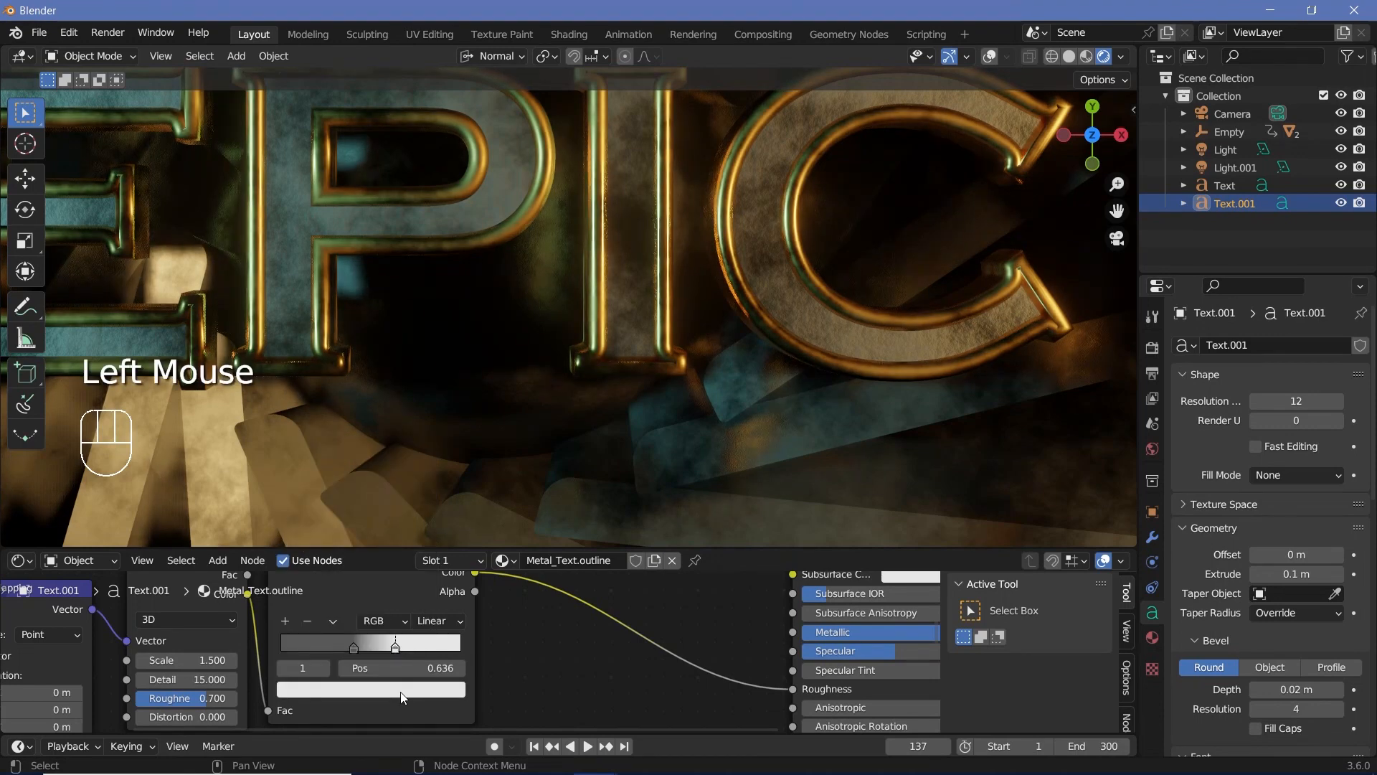
{"action": "left_click", "coordinate": [402, 692]}
{"action": "double_click", "coordinate": [389, 645]}
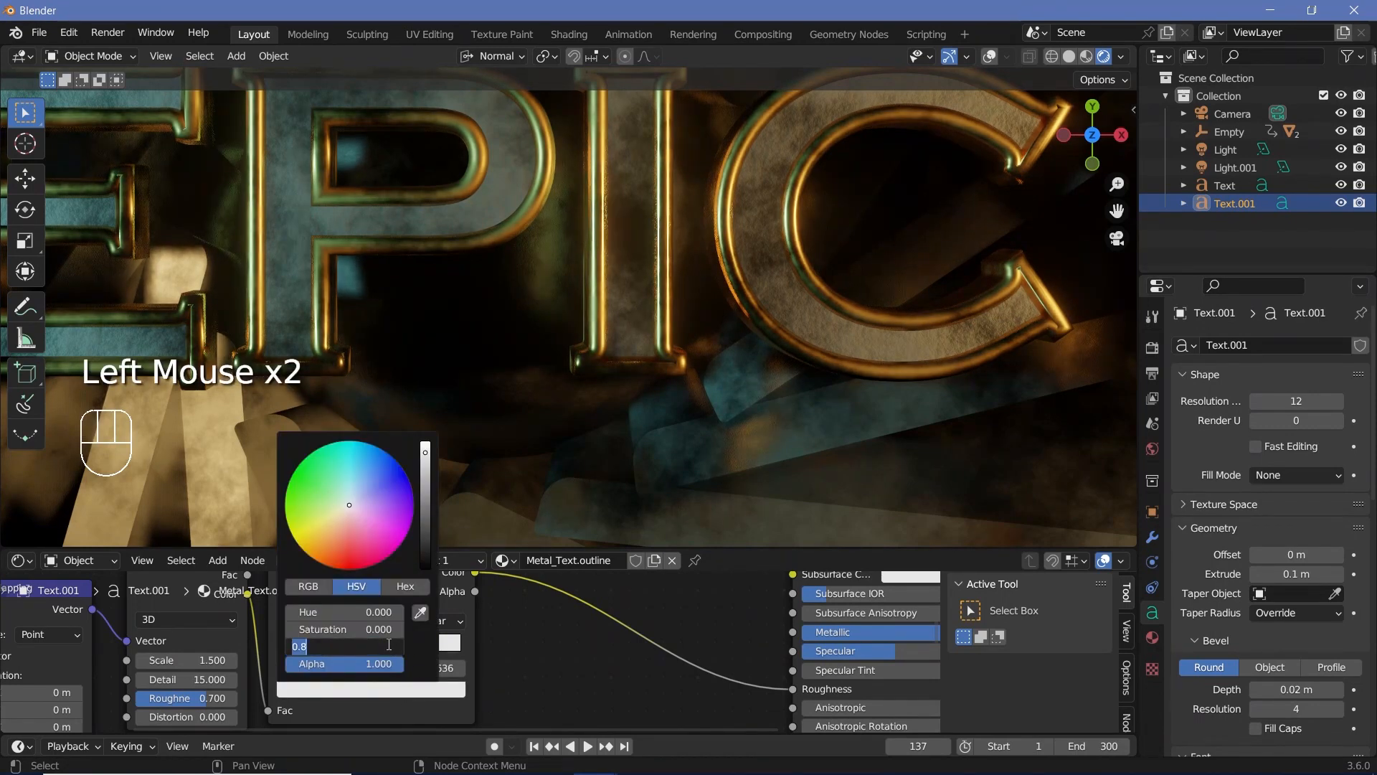
{"action": "type", "text": "0.8"}
{"action": "key", "text": "Return"}
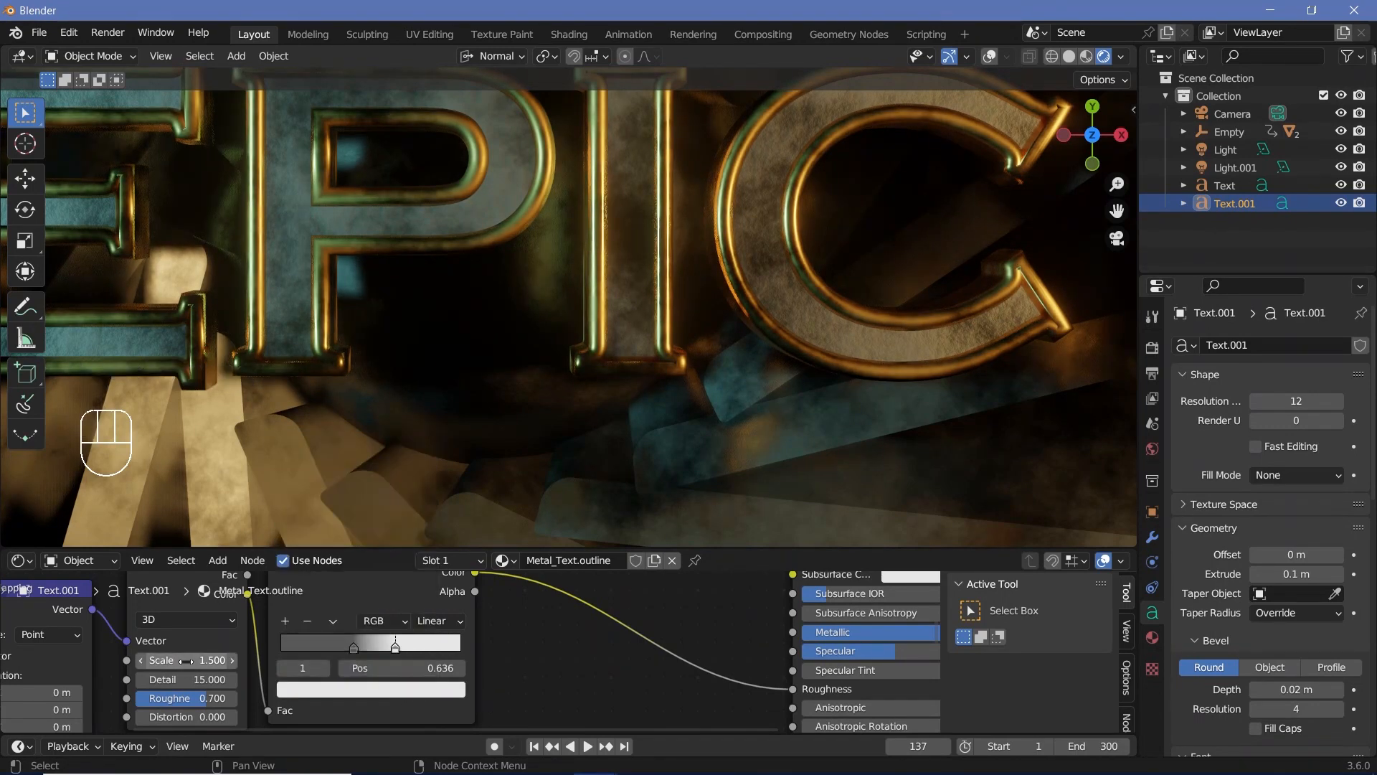
Step: Set the Noise Texture scale in the Metal_Text.outline material to 1
{"action": "mouse_move", "coordinate": [187, 662]}
{"action": "left_mouse_down"}
{"action": "mouse_move", "coordinate": [199, 662]}
{"action": "mouse_move", "coordinate": [184, 662]}
{"action": "left_mouse_up"}
{"action": "left_click", "coordinate": [187, 663]}
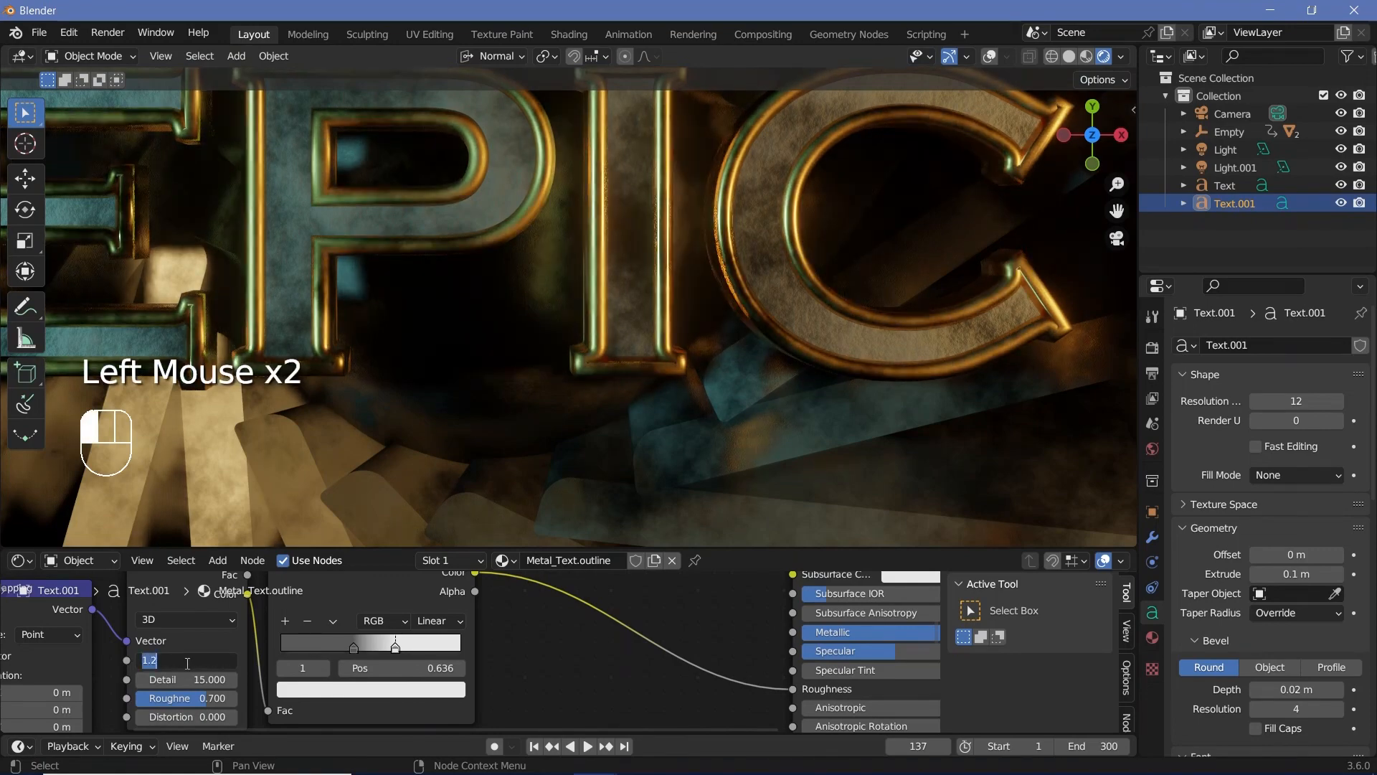
{"action": "key", "text": "BackSpace"}
{"action": "scroll", "coordinate": [539, 440], "scroll_direction": "down", "scroll_amount": 3}
{"action": "scroll", "coordinate": [539, 441], "scroll_direction": "down", "scroll_amount": 1}
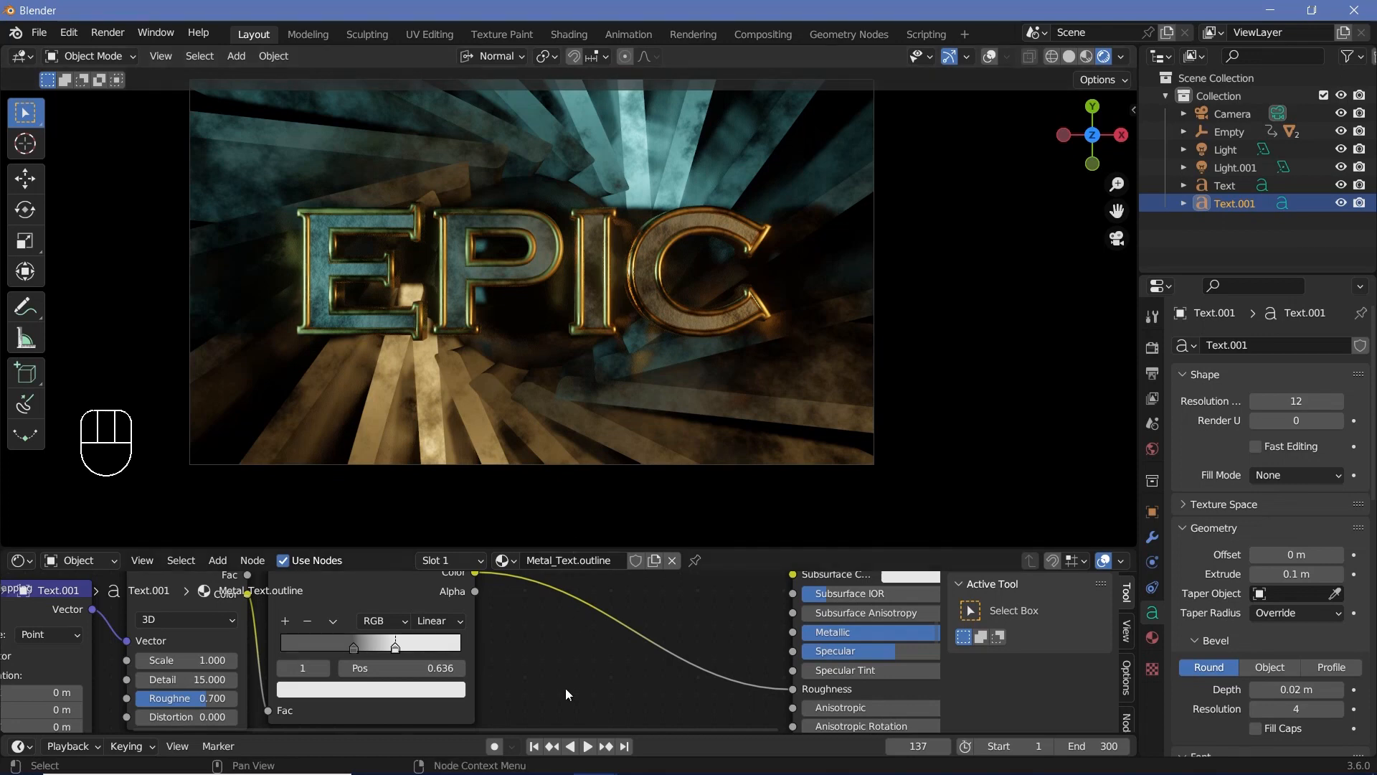
Step: Enlarge the timeline and join the node editor area into the 3D viewport
{"action": "left_click_drag", "start_coordinate": [556, 737], "coordinate": [360, 634]}
{"action": "right_click", "coordinate": [360, 634]}
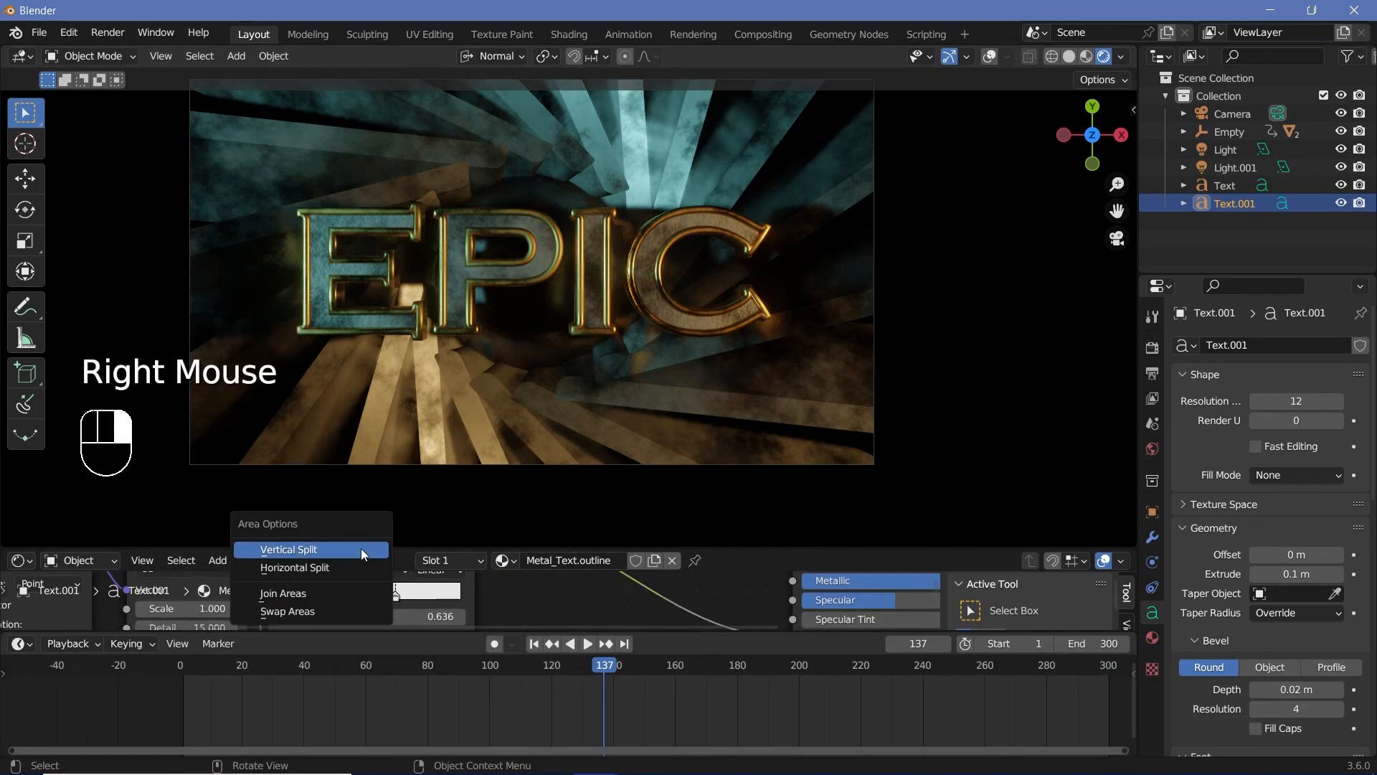
{"action": "left_click", "coordinate": [325, 593]}
{"action": "left_click", "coordinate": [358, 592]}
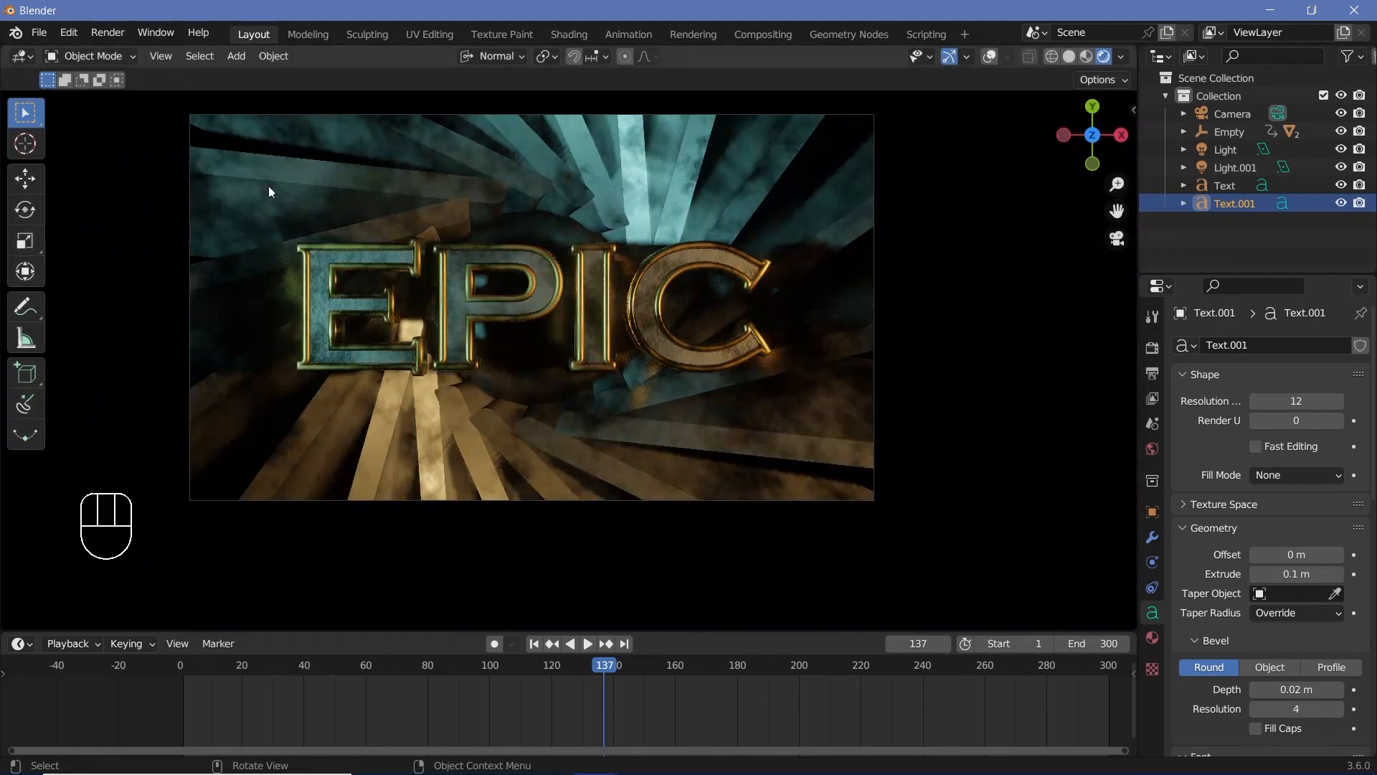
Step: Add an empty of type Sphere at the world origin
{"action": "middle_click_drag", "start_coordinate": [585, 408], "coordinate": [635, 434], "text": "shift"}
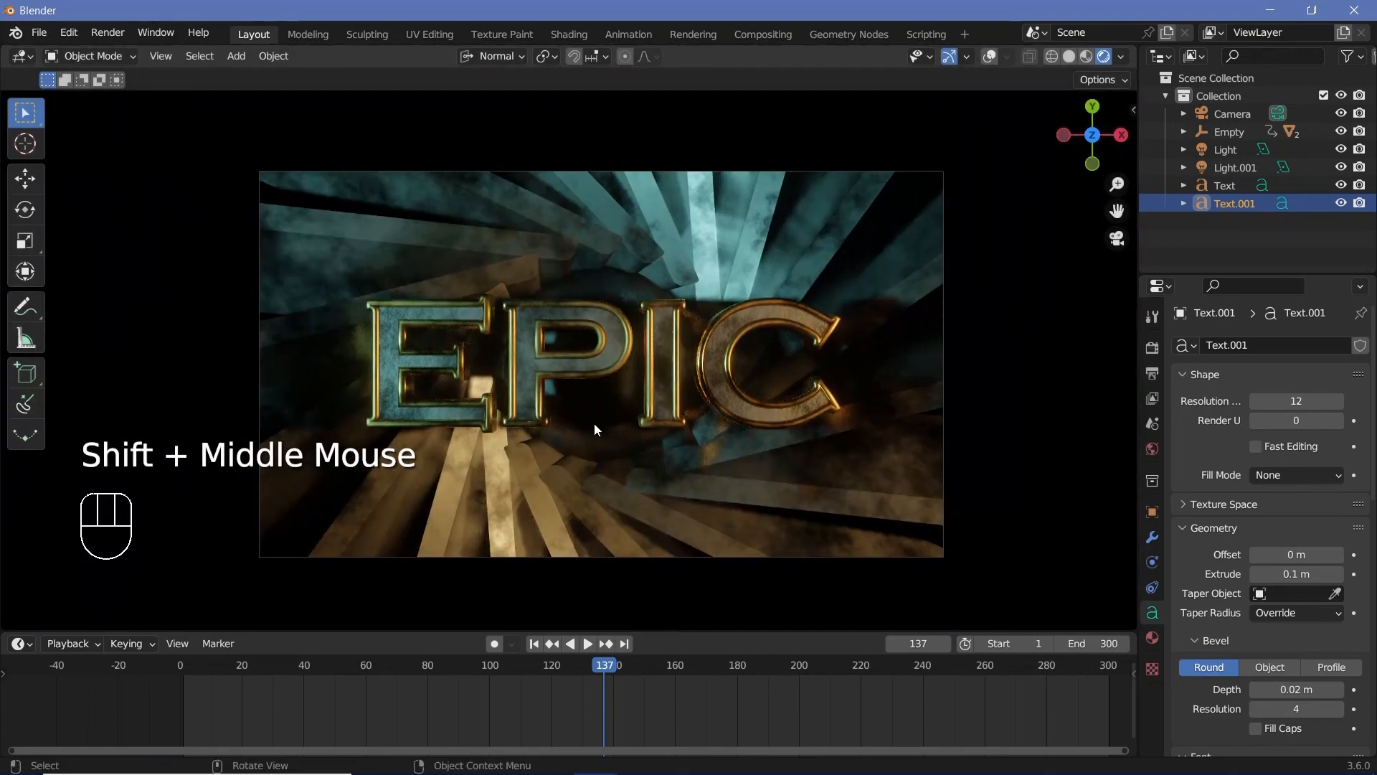
{"action": "key", "text": "shift+a"}
{"action": "mouse_move", "coordinate": [553, 530]}
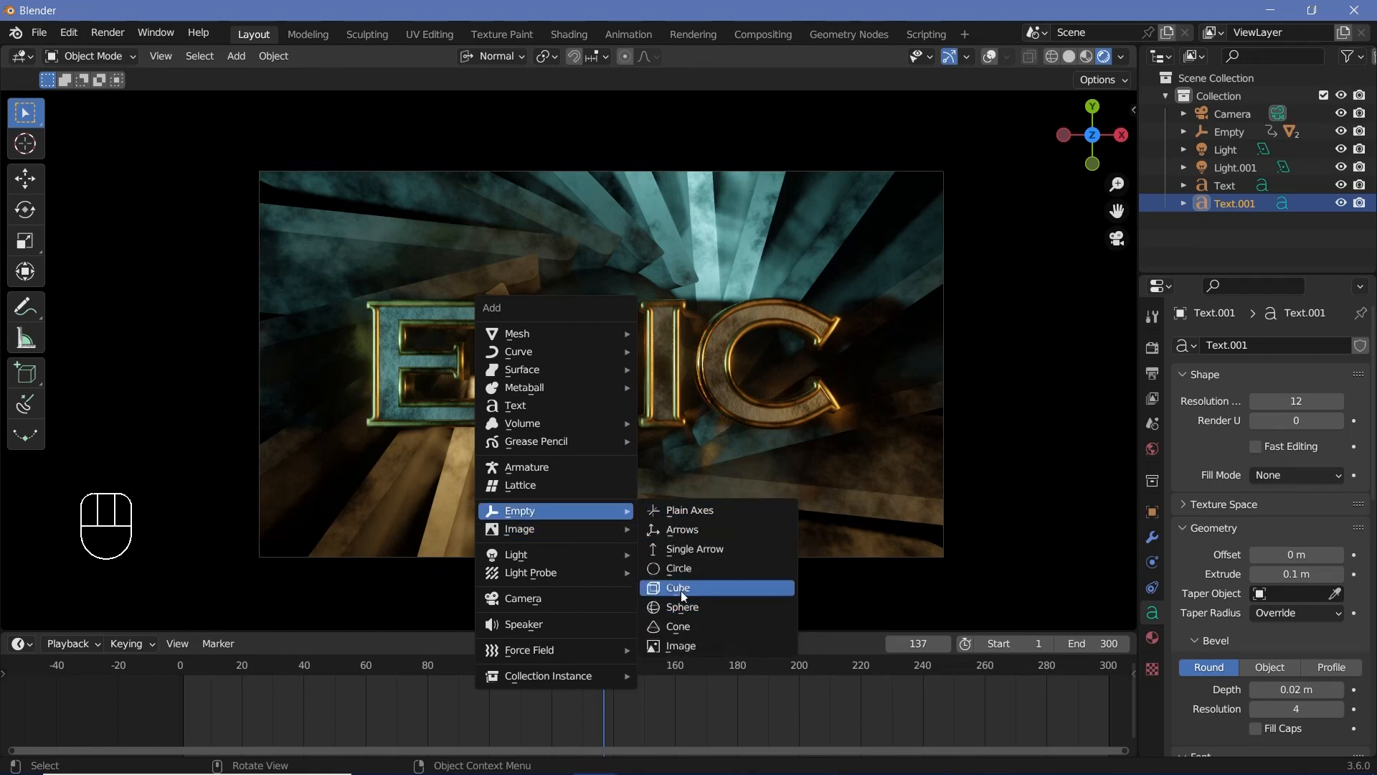
{"action": "left_click", "coordinate": [683, 605]}
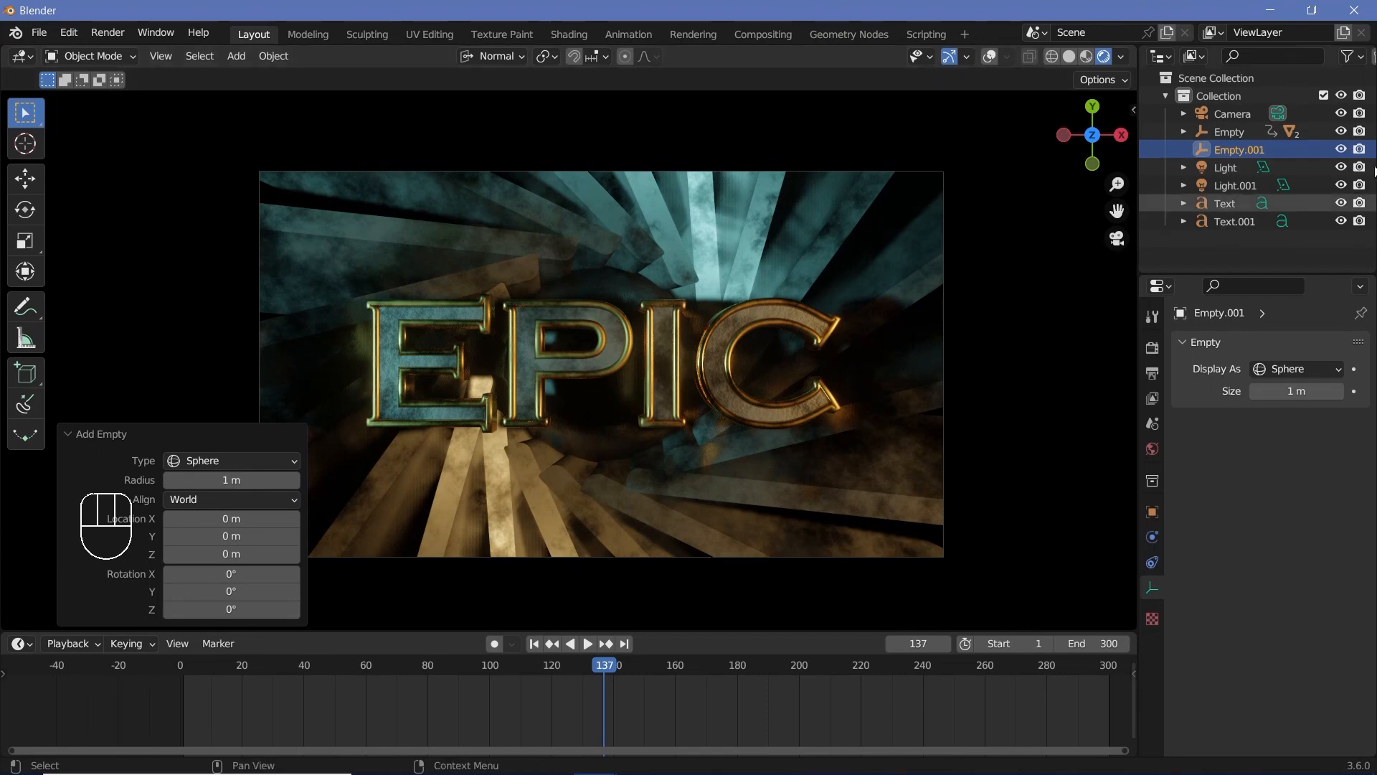
Step: Turn on overlays with solid shading and move the new sphere empty up above the EPIC text
{"action": "left_click", "coordinate": [988, 58]}
{"action": "left_click", "coordinate": [1063, 56]}
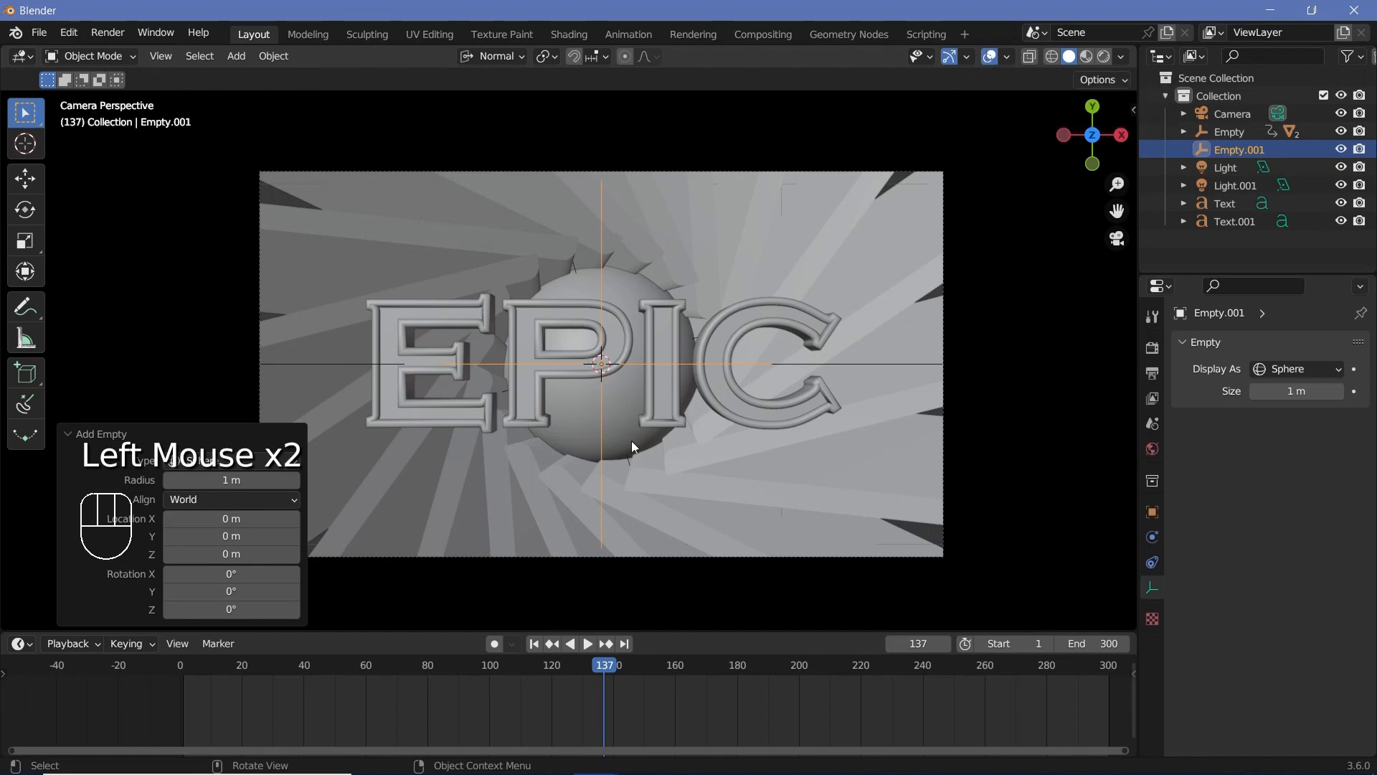
{"action": "middle_click_drag", "start_coordinate": [632, 441], "coordinate": [577, 187]}
{"action": "scroll", "coordinate": [577, 187], "scroll_direction": "down", "scroll_amount": 2}
{"action": "key", "text": "g"}
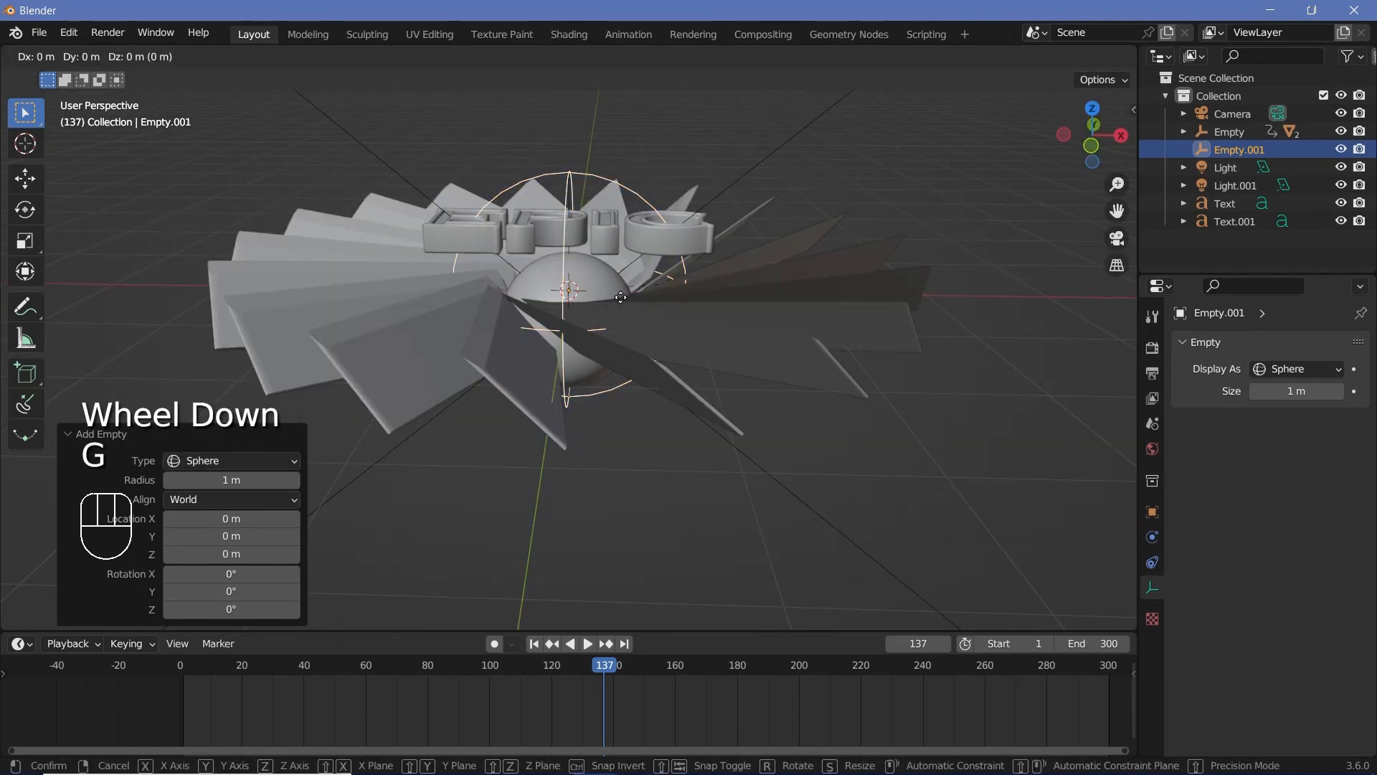
{"action": "left_click", "coordinate": [622, 91]}
Step: Try out different character spacing on the outline text
{"action": "middle_click_drag", "start_coordinate": [543, 219], "coordinate": [535, 261]}
{"action": "left_click", "coordinate": [483, 266]}
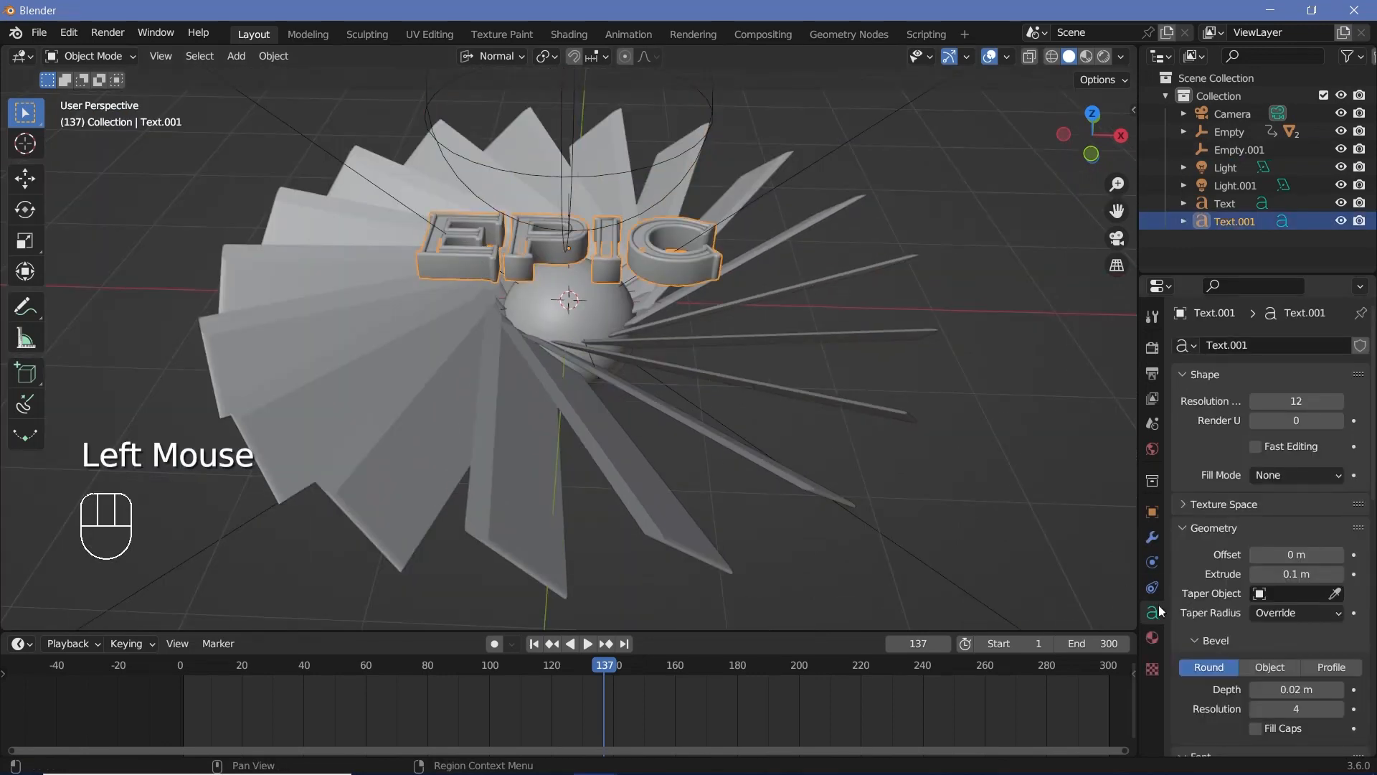
{"action": "scroll", "coordinate": [1185, 592], "scroll_direction": "down", "scroll_amount": 3}
{"action": "scroll", "coordinate": [1185, 589], "scroll_direction": "down", "scroll_amount": 13}
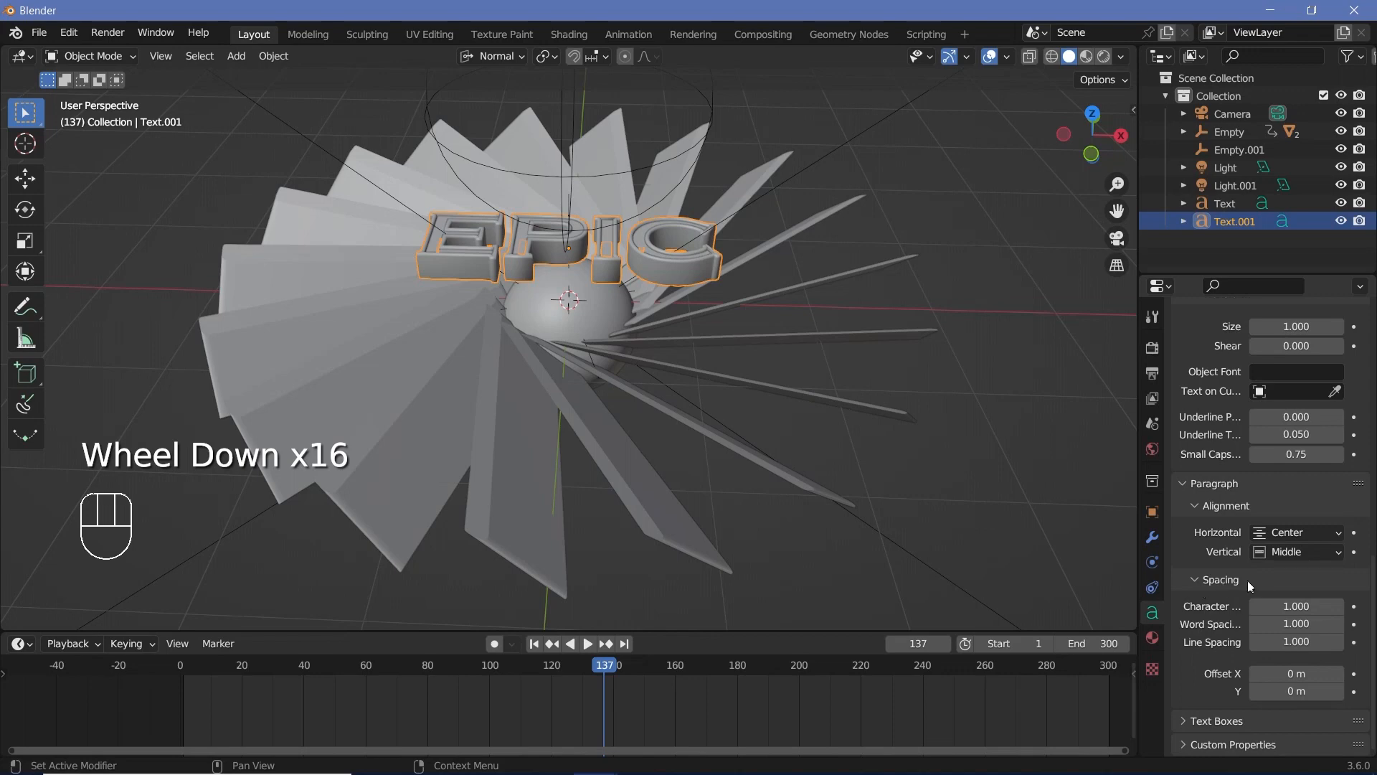
{"action": "mouse_move", "coordinate": [1284, 607]}
{"action": "left_mouse_down"}
{"action": "mouse_move", "coordinate": [1327, 607]}
{"action": "mouse_move", "coordinate": [1262, 607]}
{"action": "left_mouse_up"}
{"action": "double_click", "coordinate": [1286, 607]}
{"action": "left_click", "coordinate": [1214, 625]}
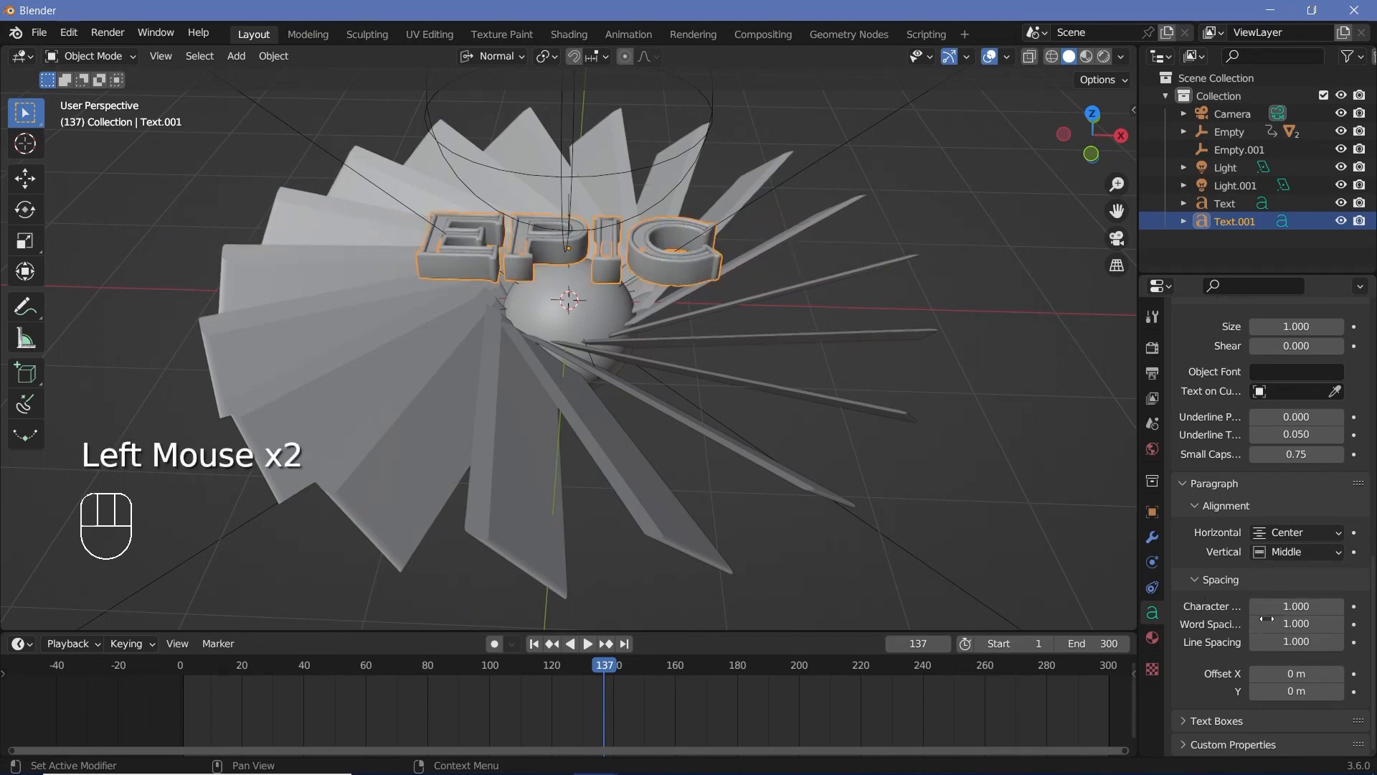
Step: Add a driver to the outline text's character spacing, with Empty.001 as the variable's object
{"action": "left_click", "coordinate": [716, 92]}
{"action": "left_click", "coordinate": [700, 216]}
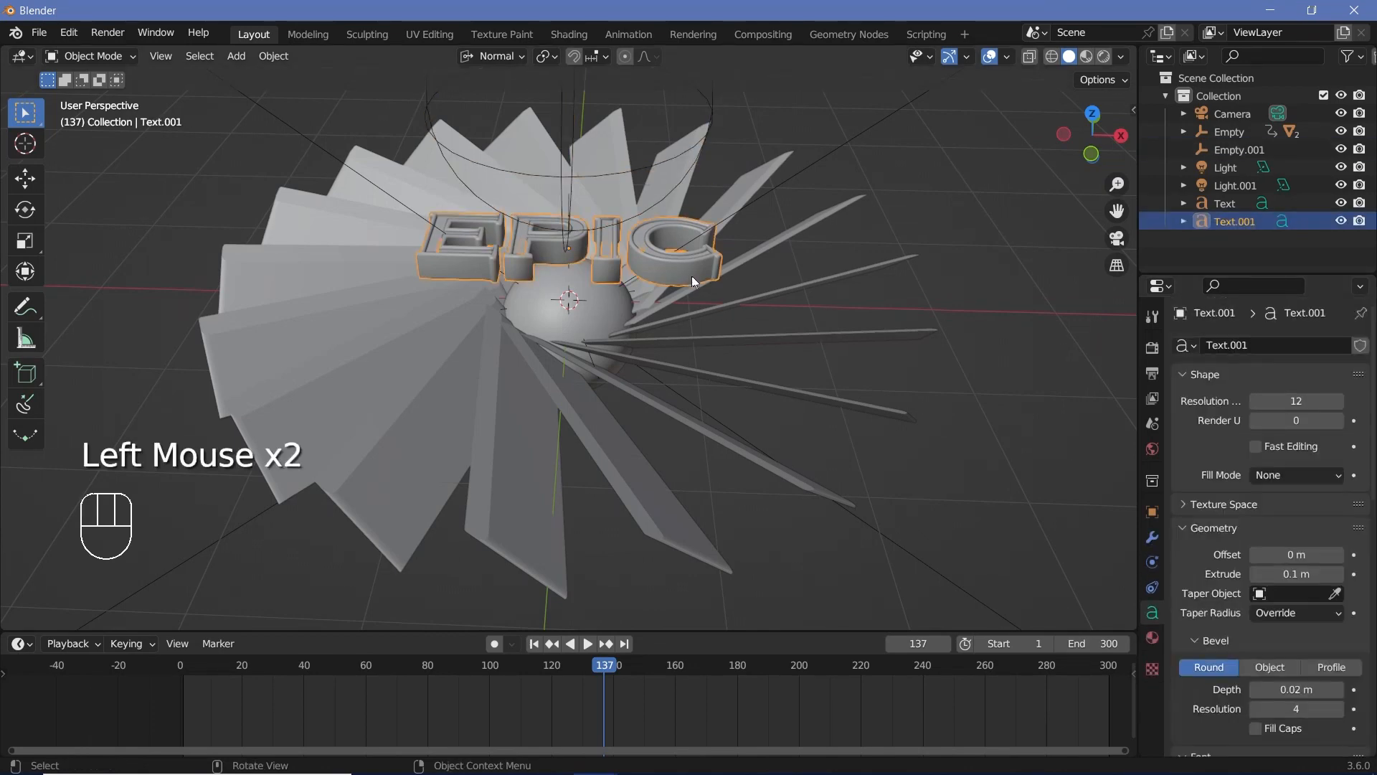
{"action": "scroll", "coordinate": [1286, 607], "scroll_direction": "down", "scroll_amount": 8}
{"action": "right_click", "coordinate": [1290, 607]}
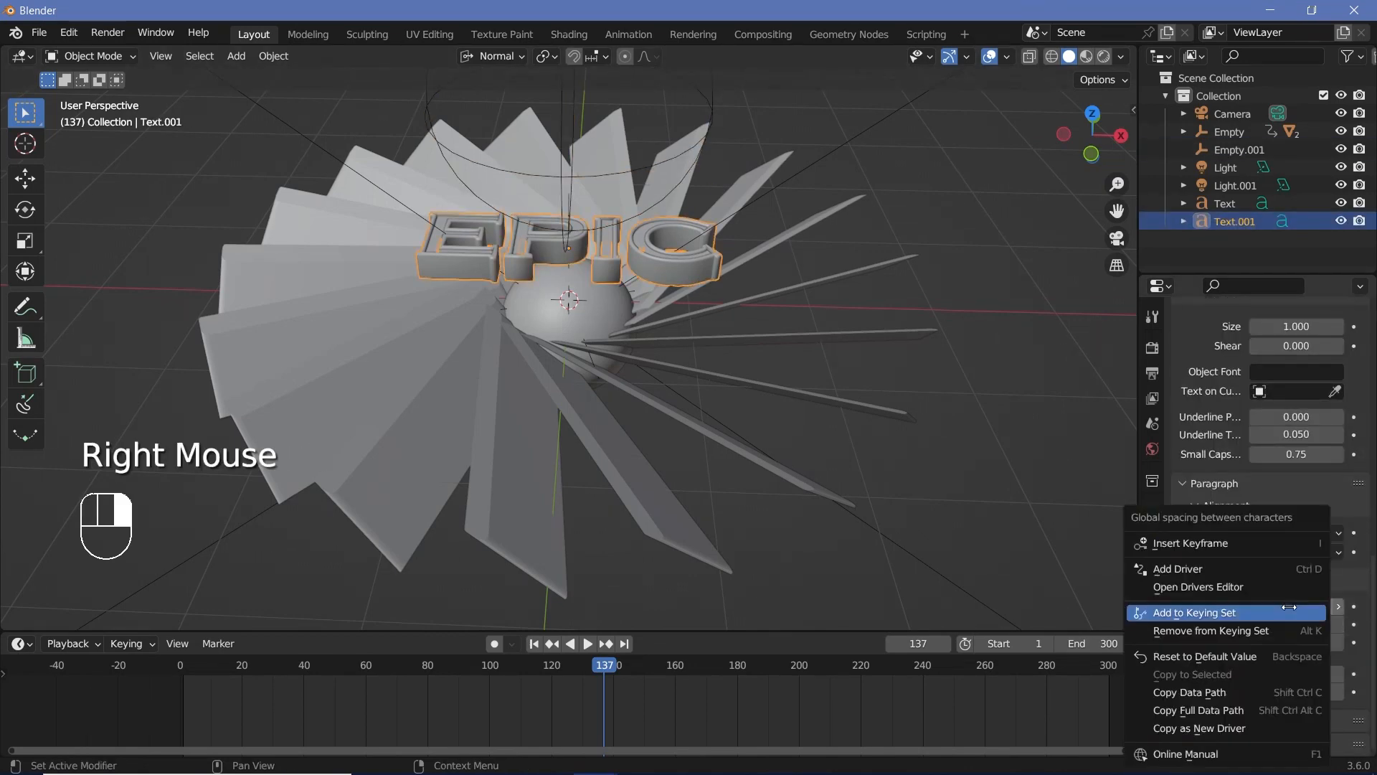
{"action": "left_click", "coordinate": [1221, 568]}
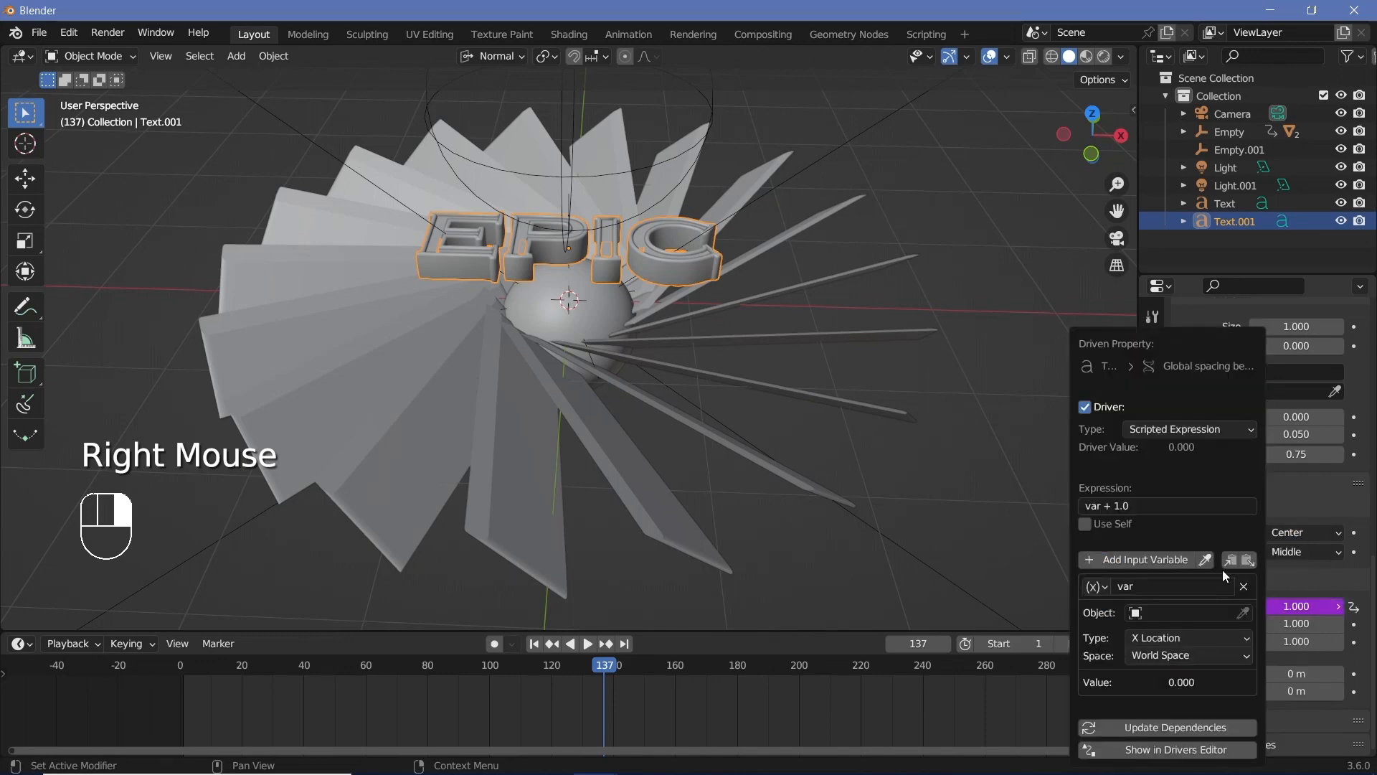
{"action": "left_click", "coordinate": [1185, 614]}
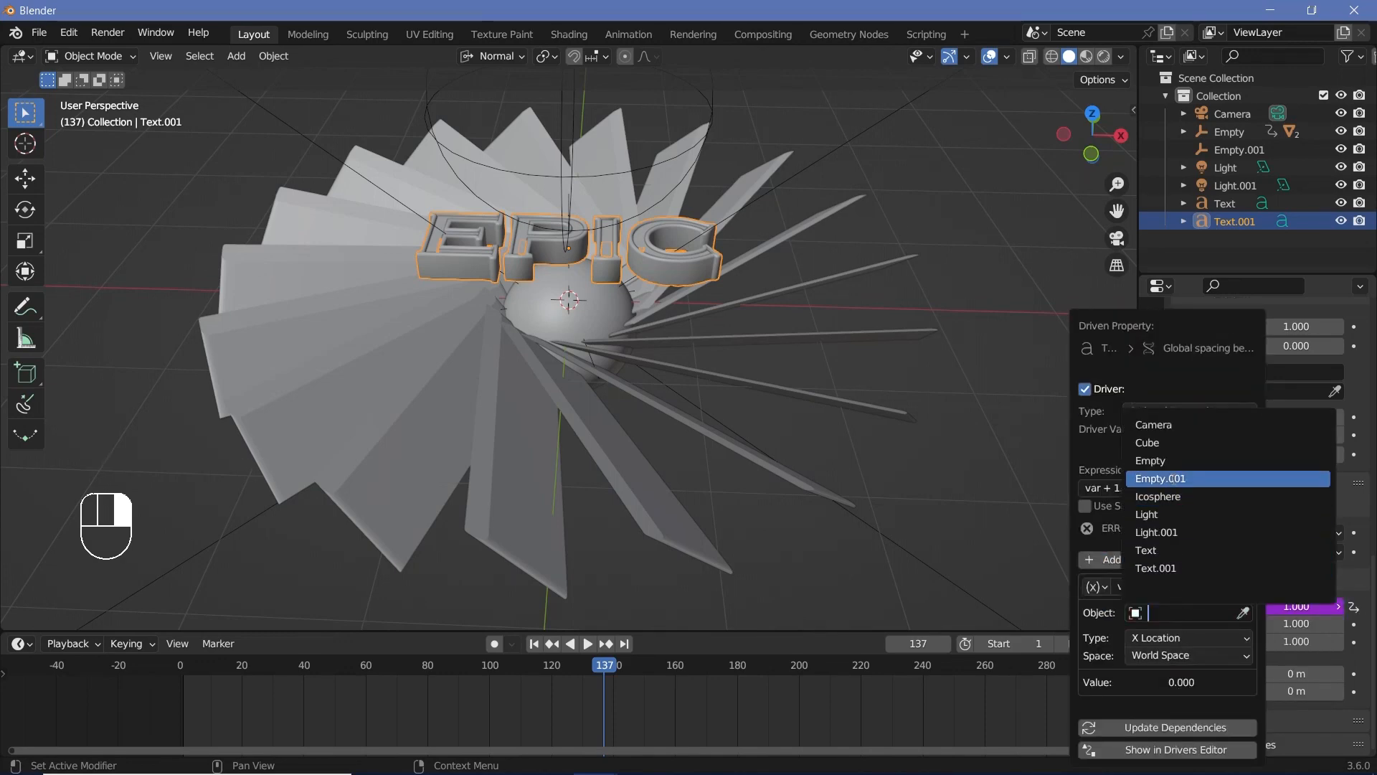
{"action": "left_click", "coordinate": [1172, 479]}
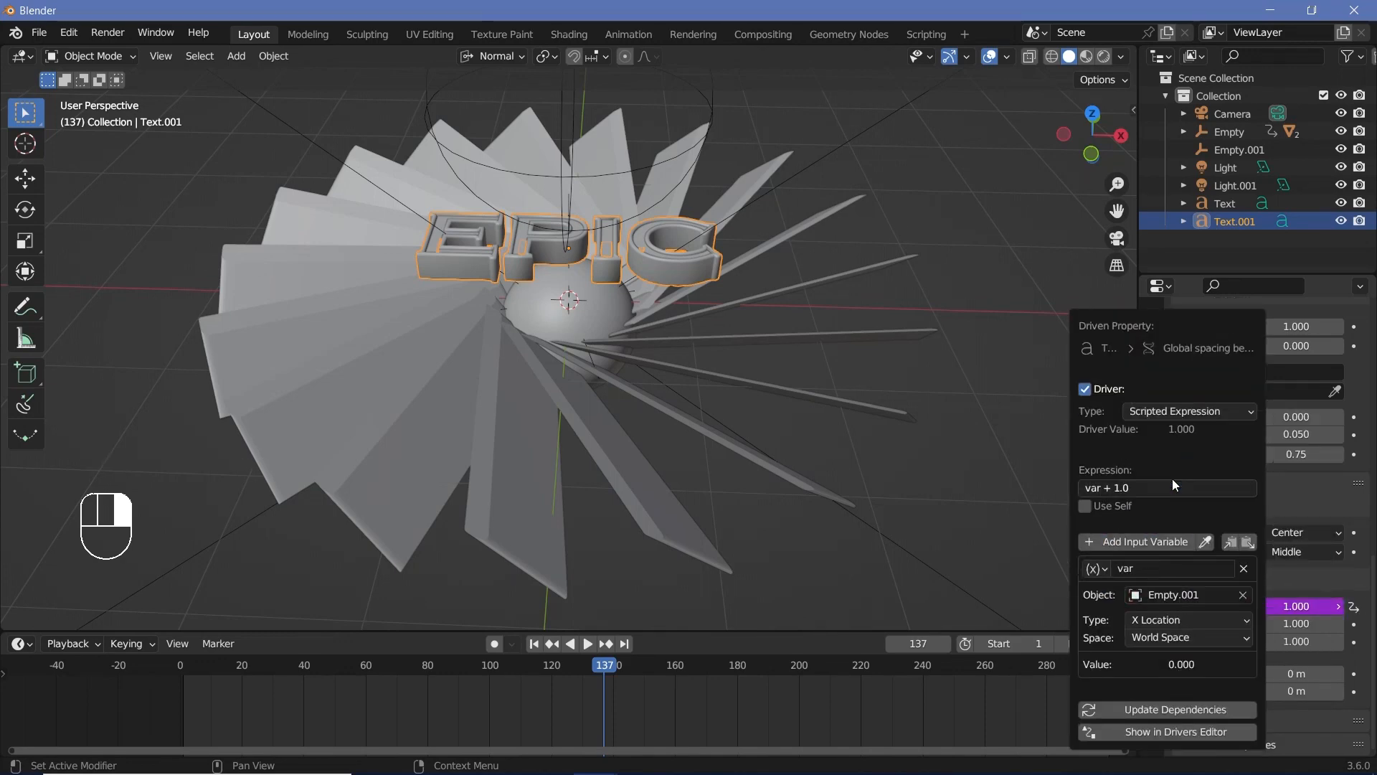
Step: Reduce the driver expression to var and set the variable's transform type to Average Scale
{"action": "left_click", "coordinate": [1134, 486]}
{"action": "key", "text": "End"}
{"action": "key", "text": "shift+Left"}
{"action": "key", "text": "shift+Left"}
{"action": "key", "text": "shift+Left"}
{"action": "key", "text": "shift+Left"}
{"action": "key", "text": "shift+Left"}
{"action": "key", "text": "shift+Left"}
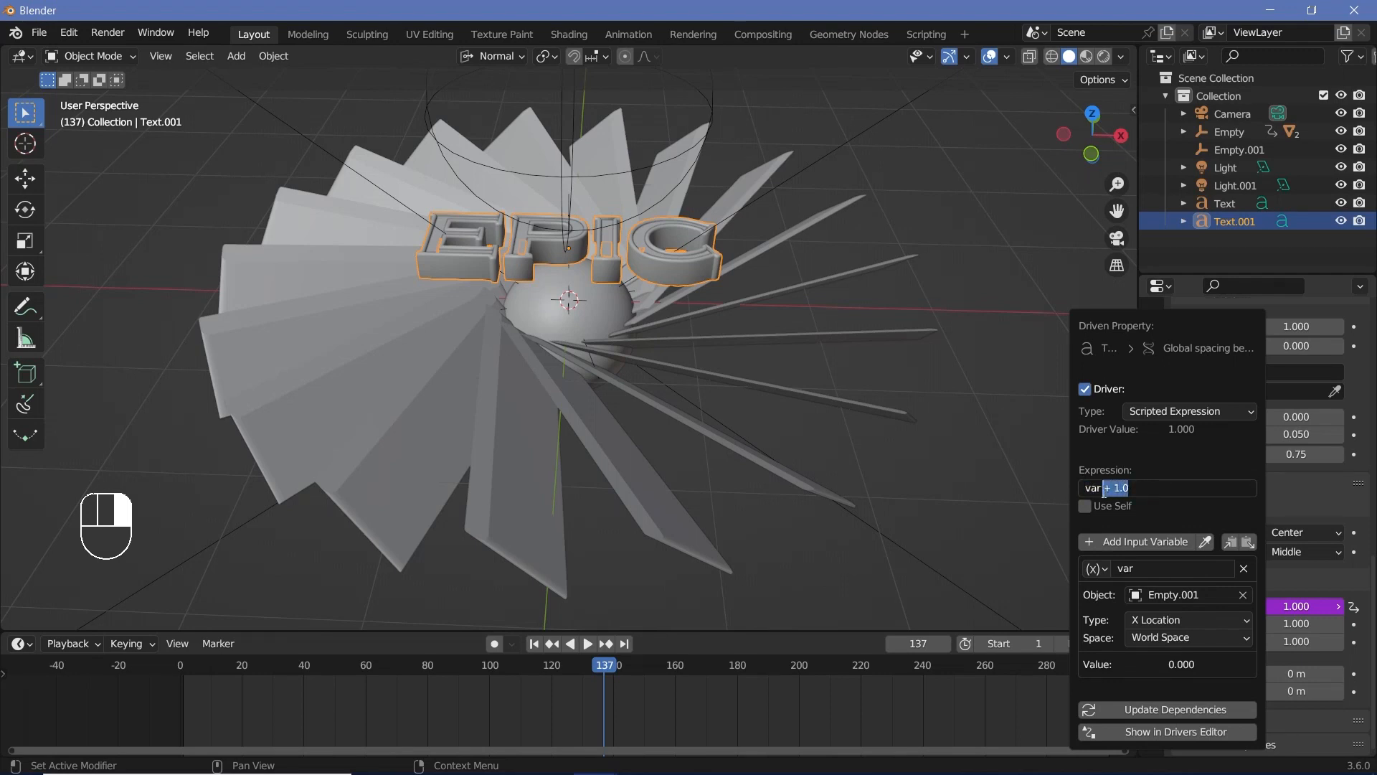
{"action": "key", "text": "BackSpace"}
{"action": "key", "text": "Return"}
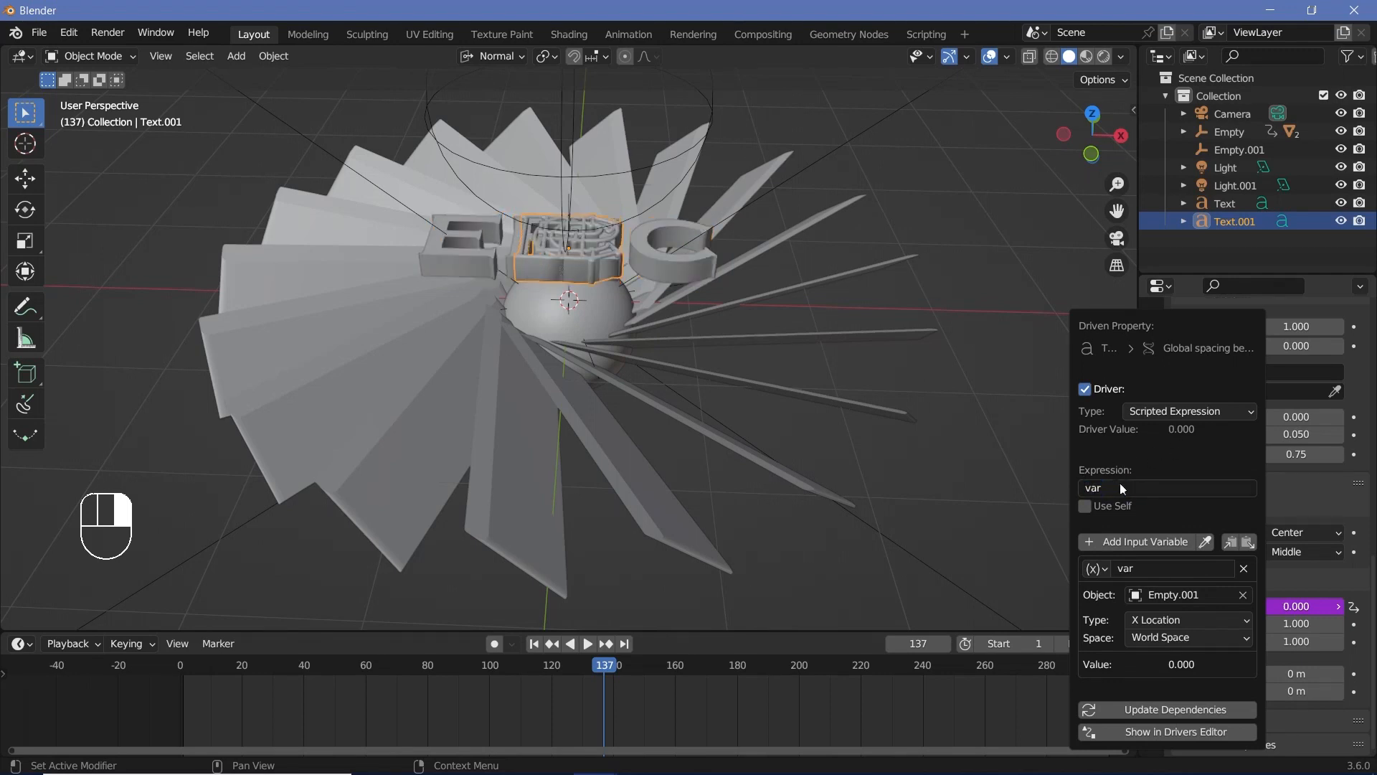
{"action": "left_click", "coordinate": [1144, 622]}
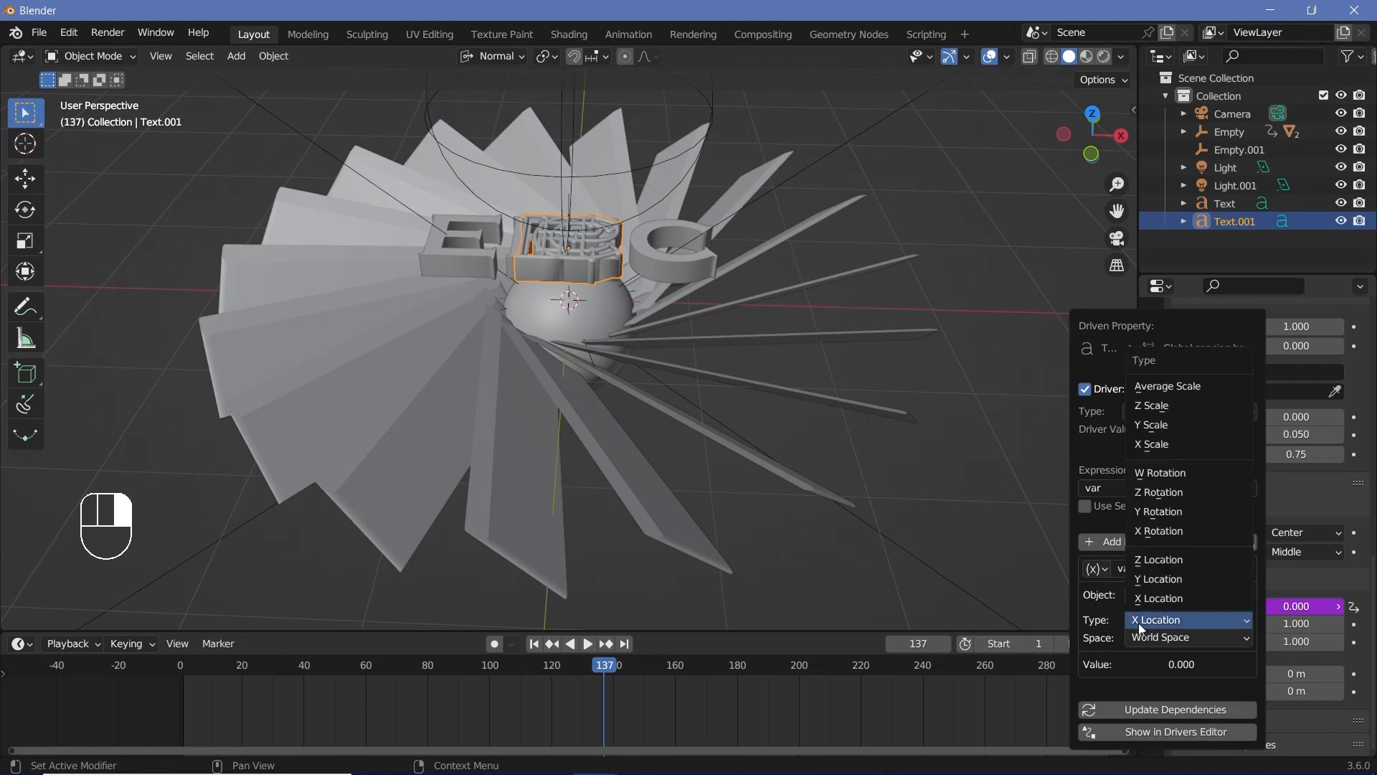
{"action": "left_click", "coordinate": [1151, 388]}
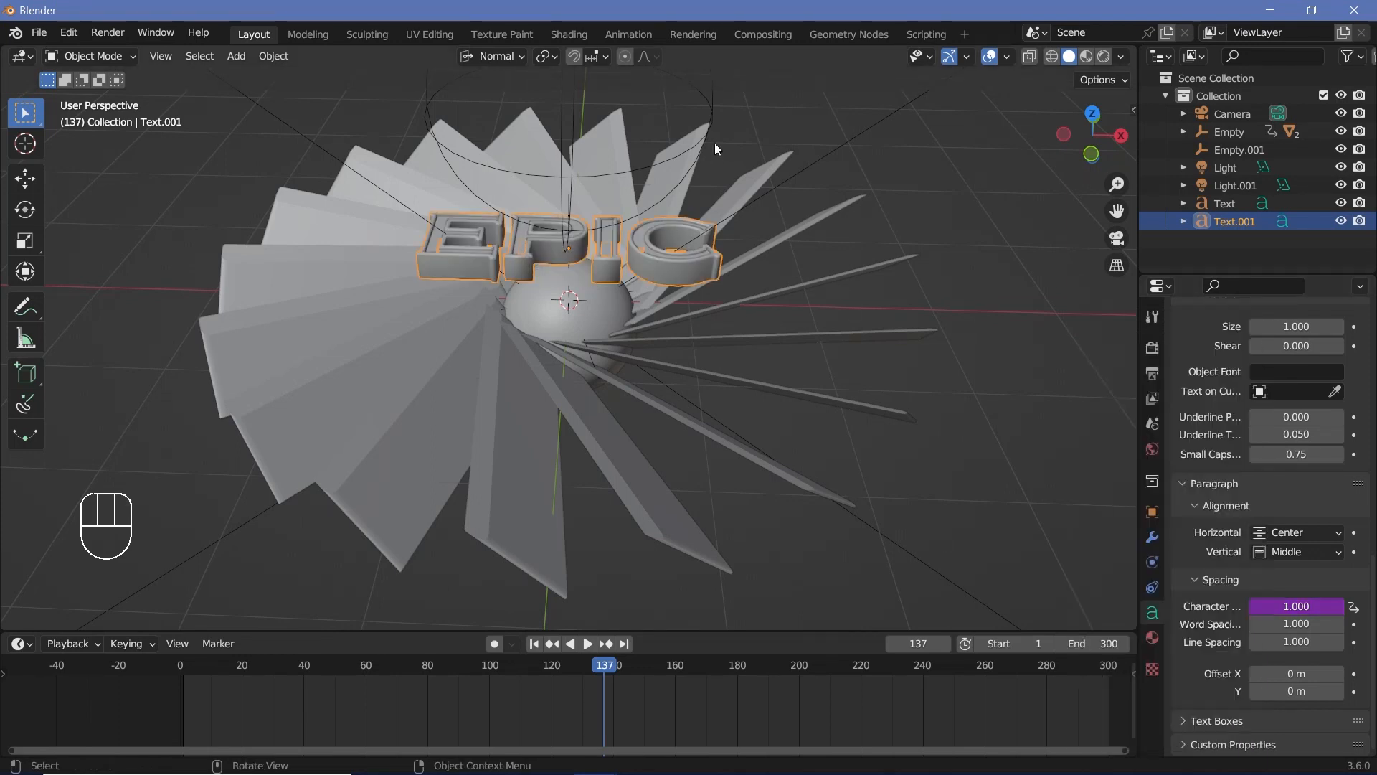
Step: Try scaling the sphere empty to test the driven character spacing, and undo the test
{"action": "left_click", "coordinate": [718, 101]}
{"action": "key", "text": "s"}
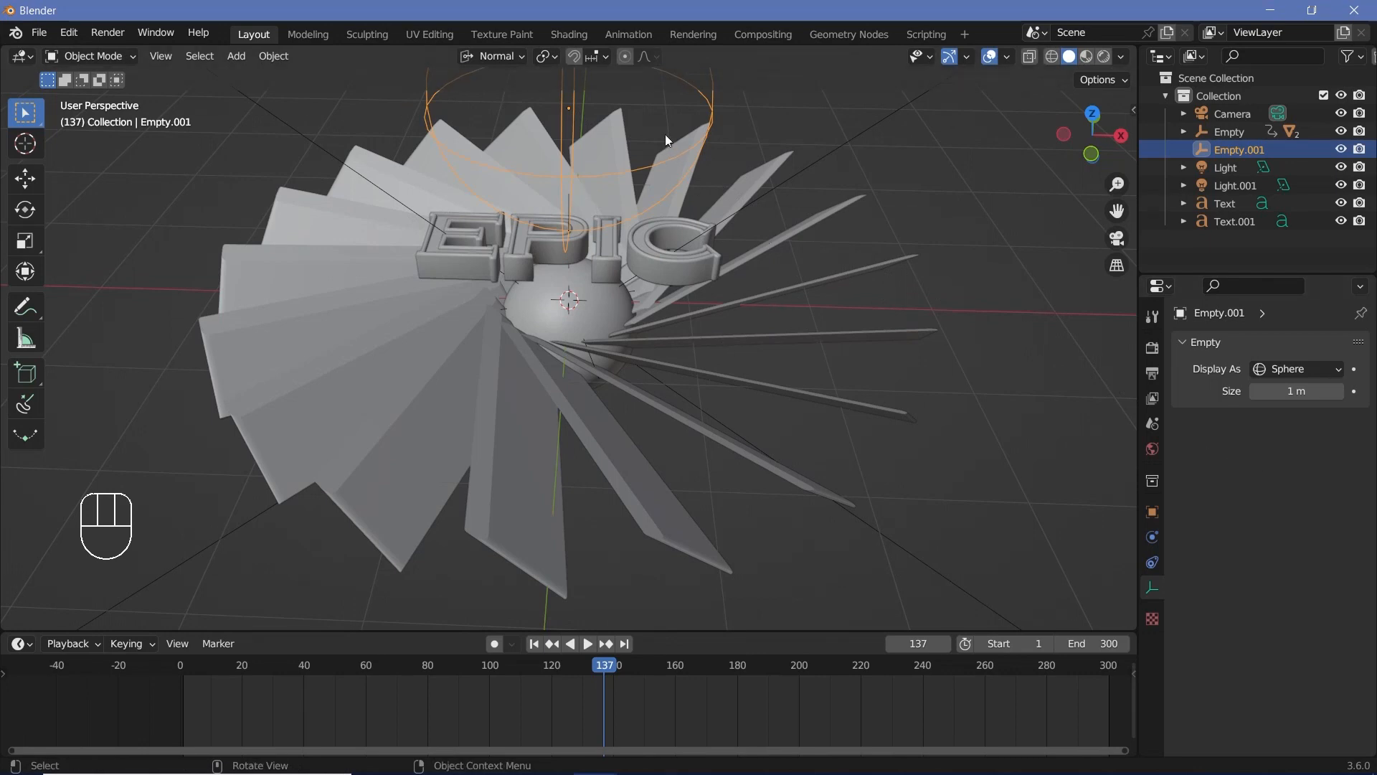
{"action": "key", "text": "ctrl+z"}
{"action": "key", "text": "ctrl+z"}
Step: Add a Copy Rotation constraint to the outline text with Empty.001 as its target
{"action": "left_click", "coordinate": [609, 273]}
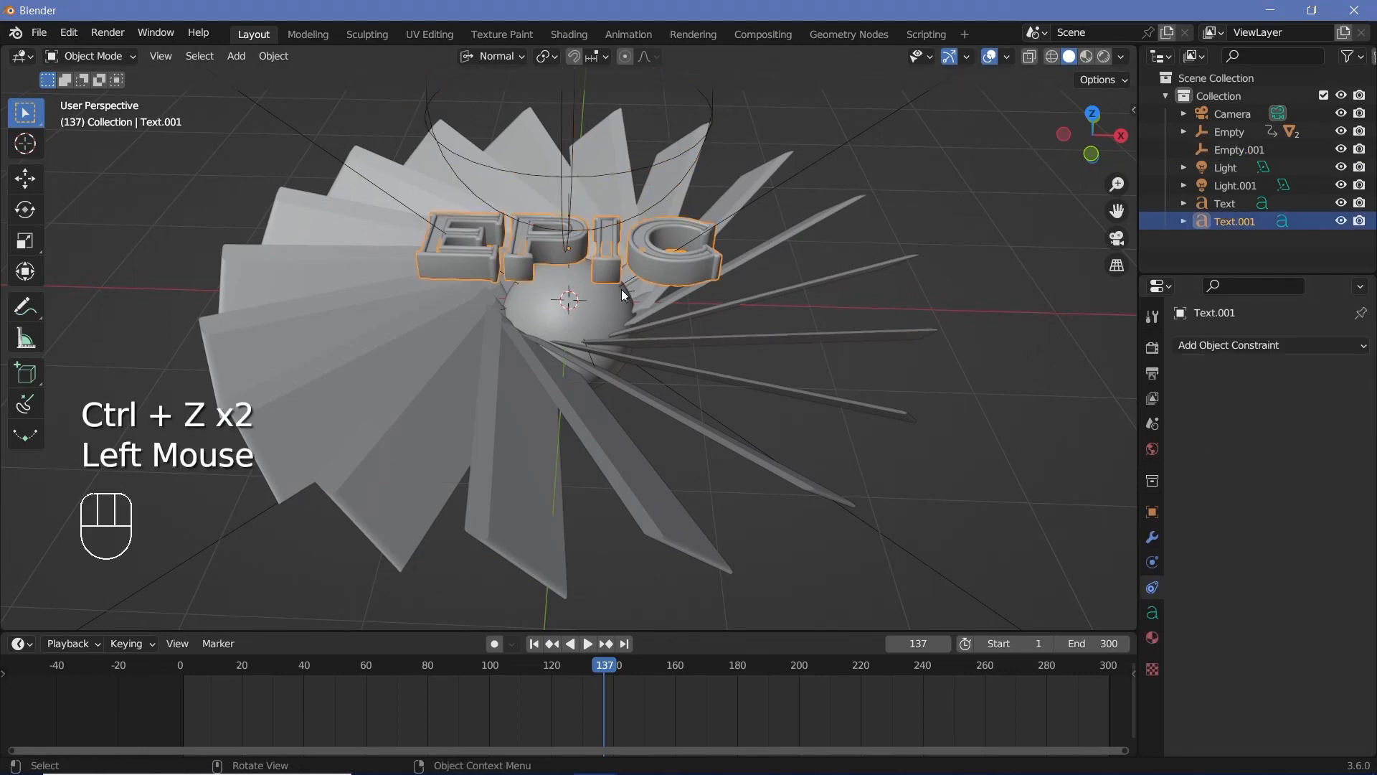
{"action": "left_click", "coordinate": [1171, 612]}
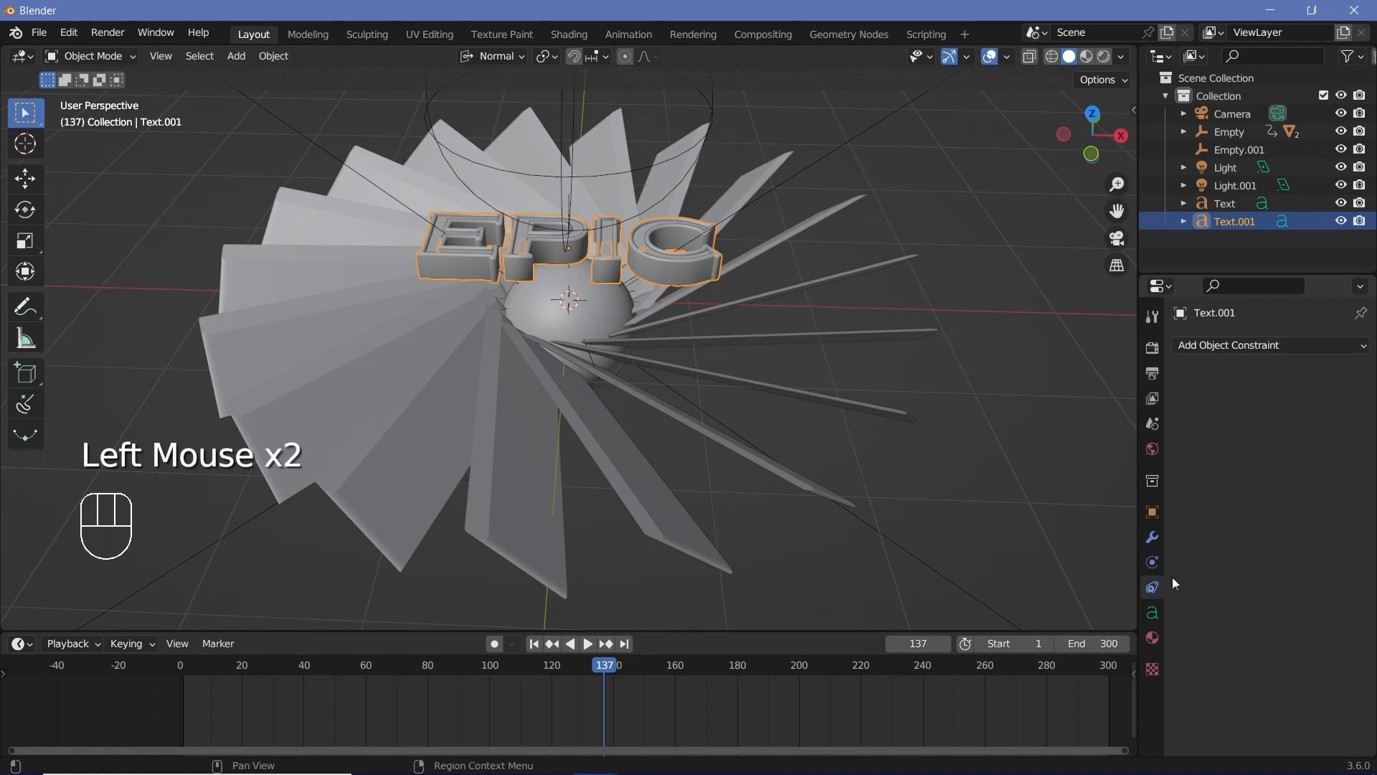
{"action": "left_click", "coordinate": [1223, 347]}
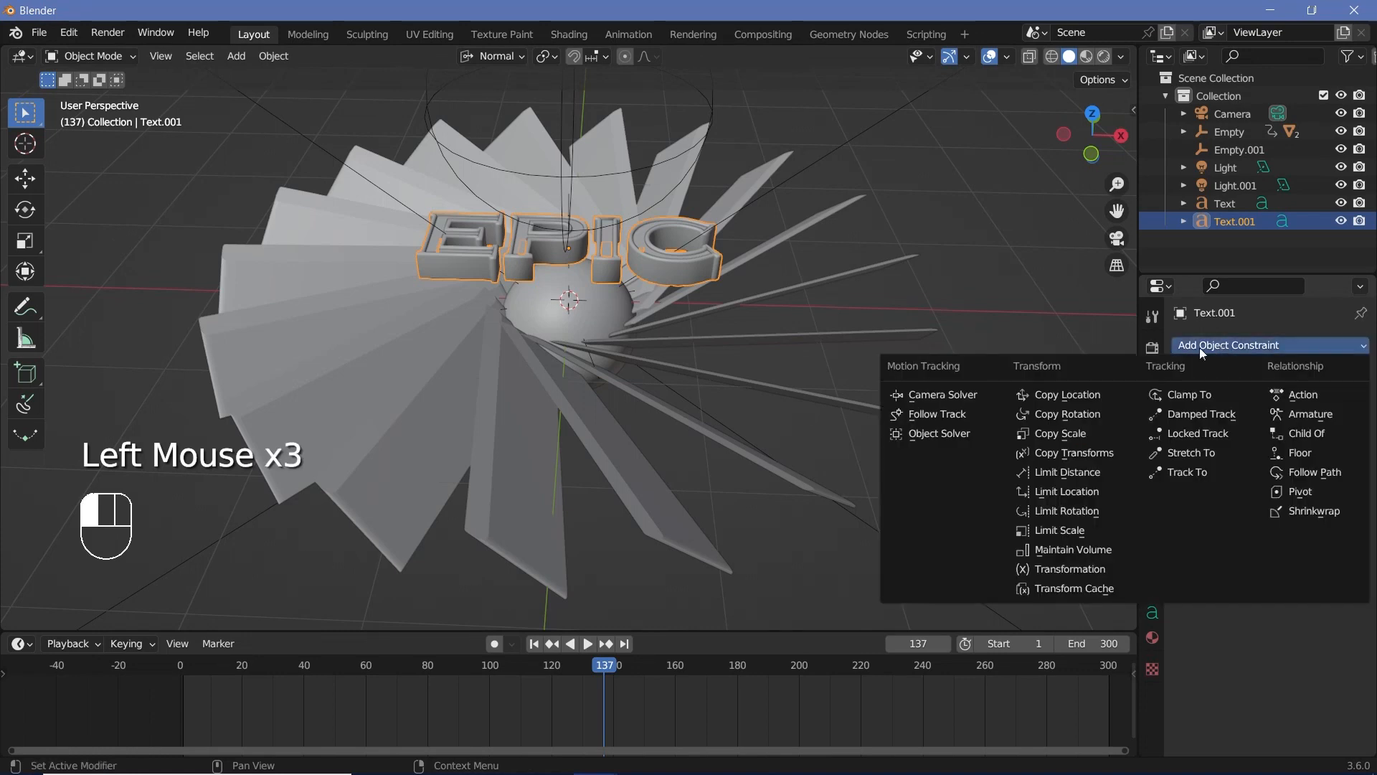
{"action": "left_click", "coordinate": [1068, 414]}
{"action": "left_click", "coordinate": [1339, 401]}
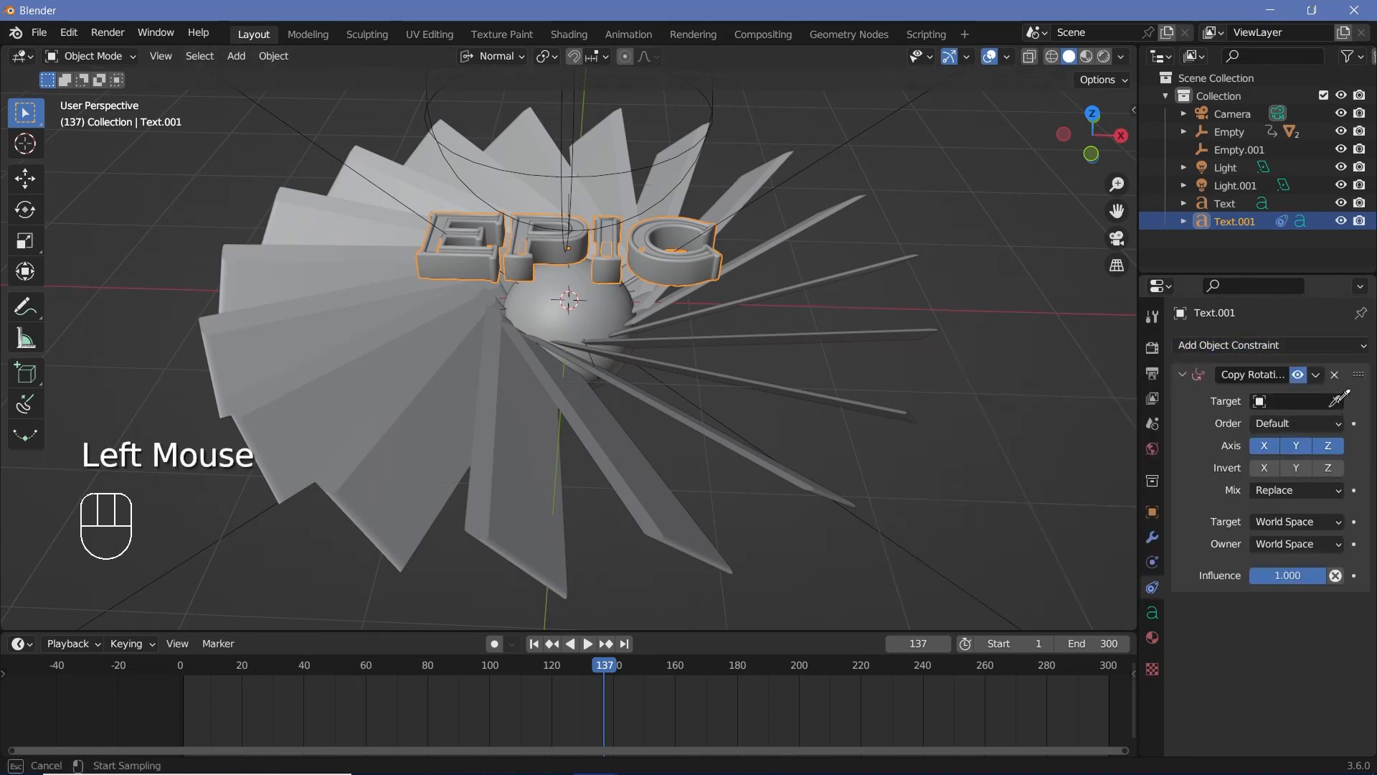
{"action": "left_click", "coordinate": [711, 106]}
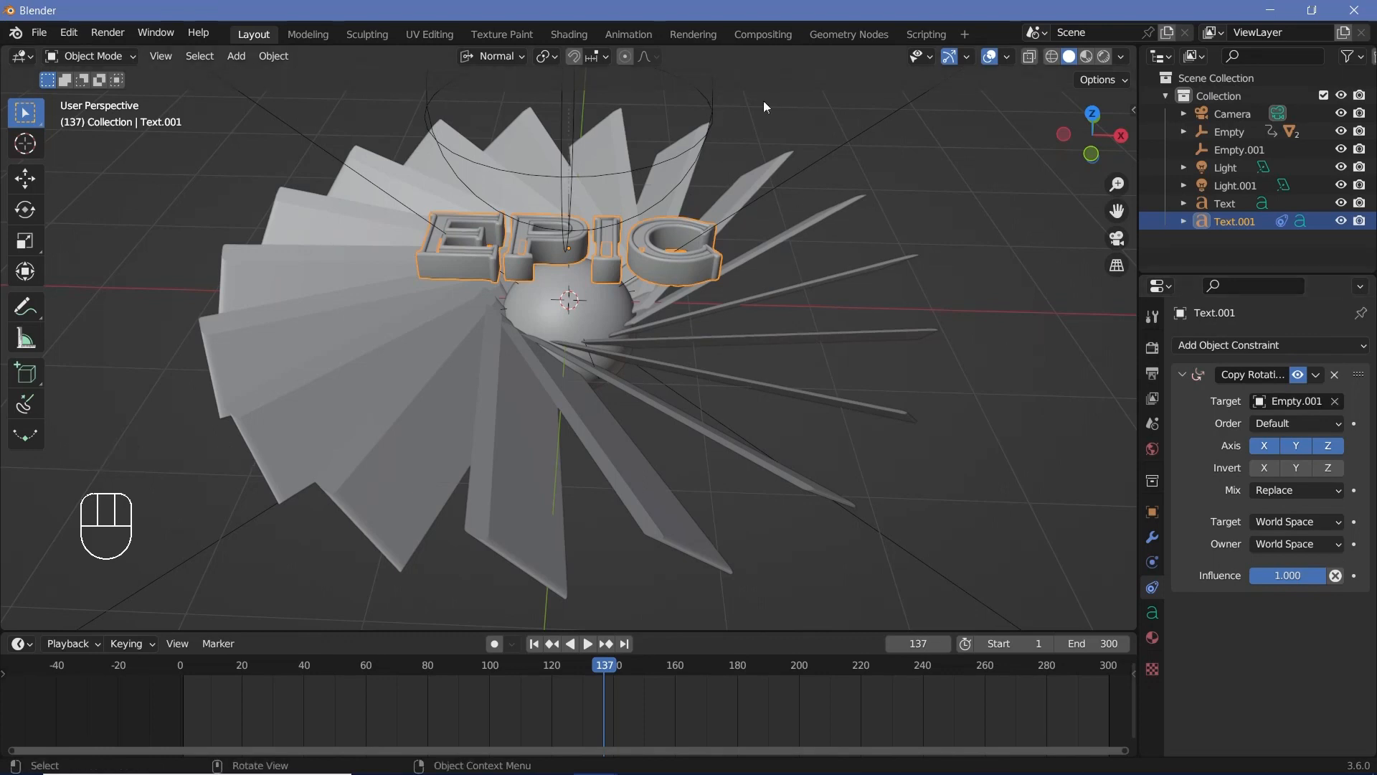
Step: Try rotating the sphere empty to test the outline text's copied rotation, and cancel the rotation
{"action": "left_click", "coordinate": [704, 98]}
{"action": "key", "text": "r"}
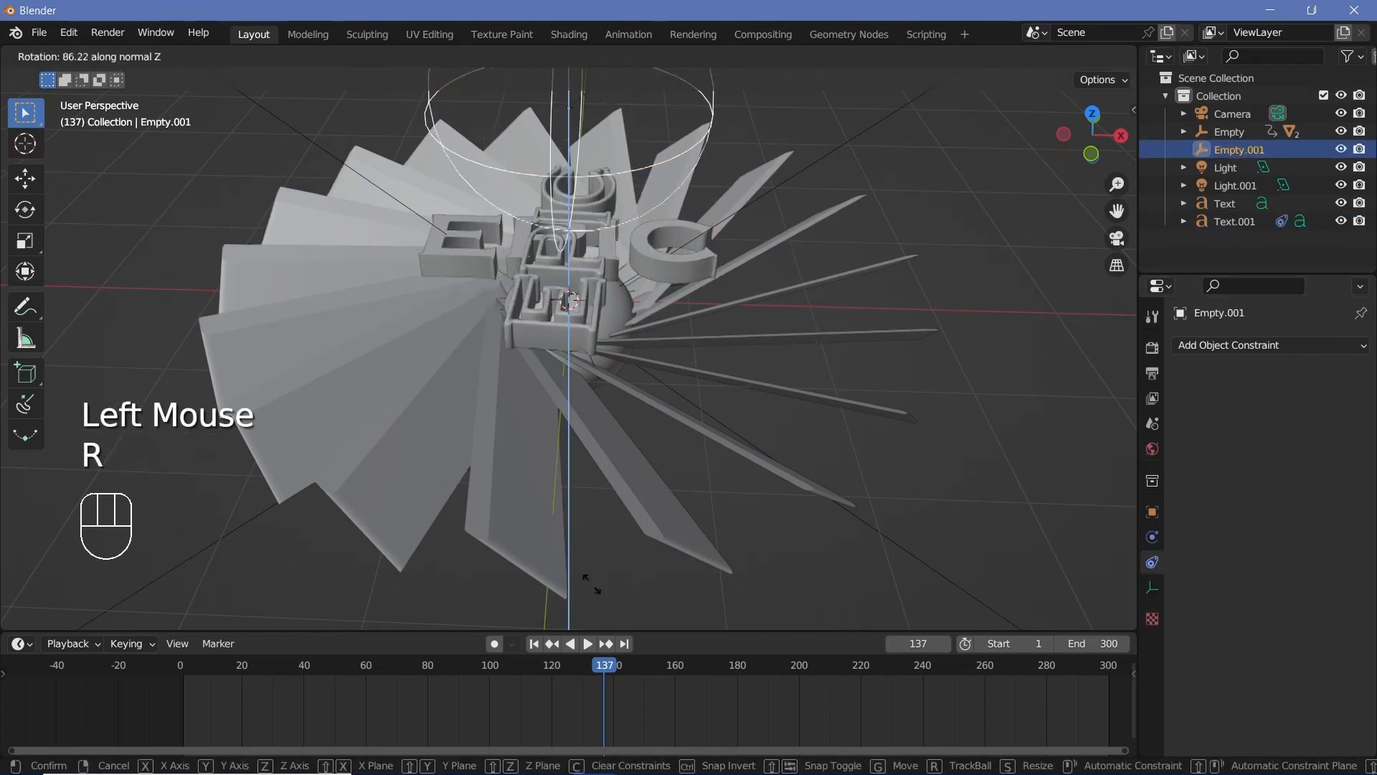
{"action": "right_click", "coordinate": [600, 107]}
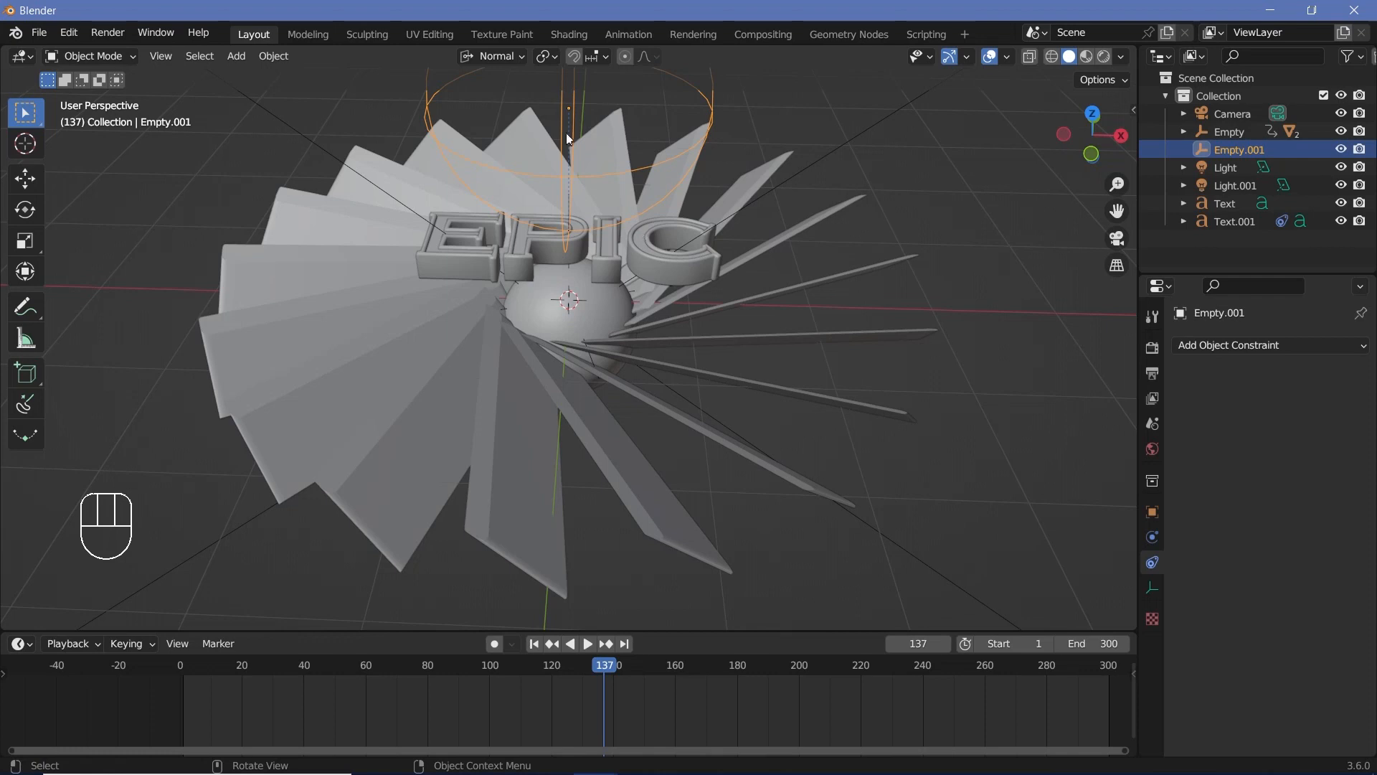
Step: Add a driver to the Text object's character spacing and reduce its expression to var
{"action": "left_click", "coordinate": [606, 240]}
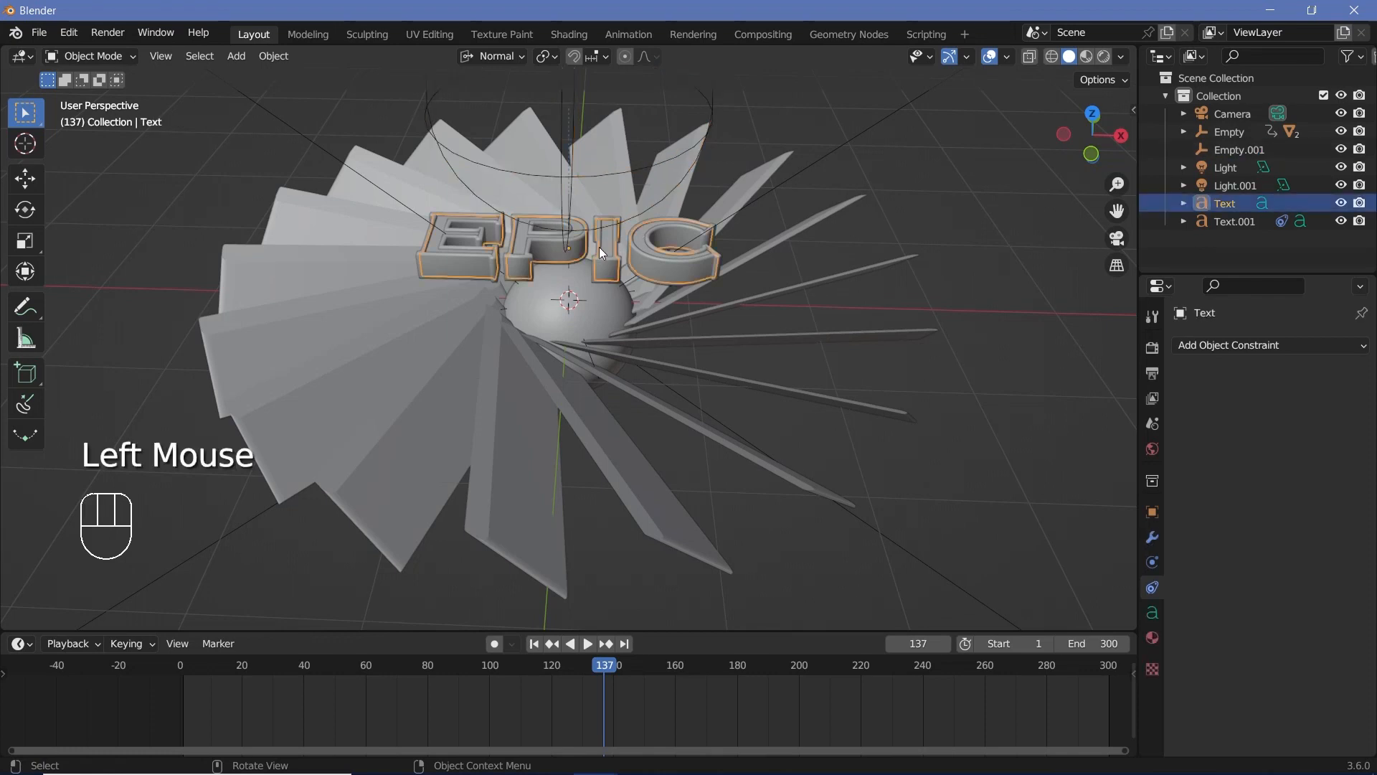
{"action": "left_click", "coordinate": [1152, 613]}
{"action": "scroll", "coordinate": [1208, 593], "scroll_direction": "down", "scroll_amount": 7}
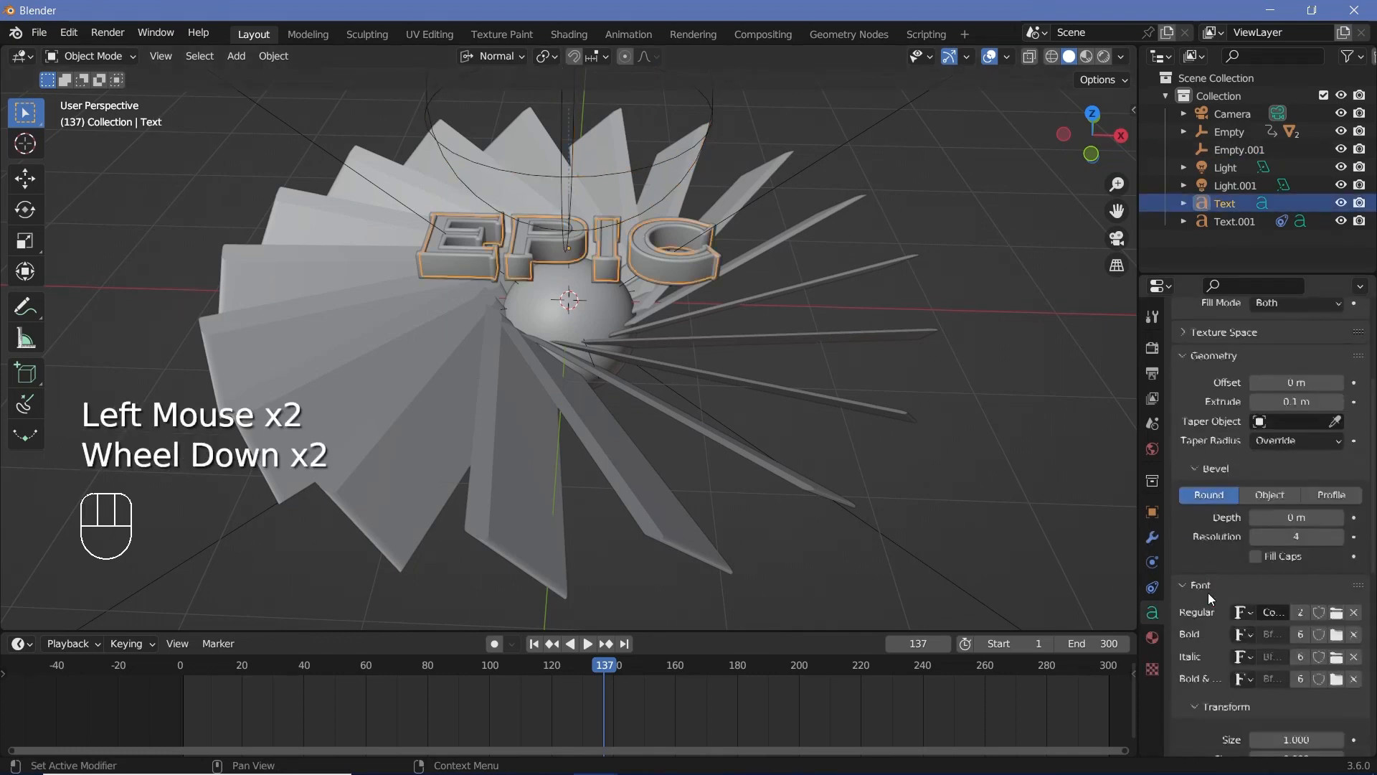
{"action": "scroll", "coordinate": [1208, 594], "scroll_direction": "down", "scroll_amount": 2}
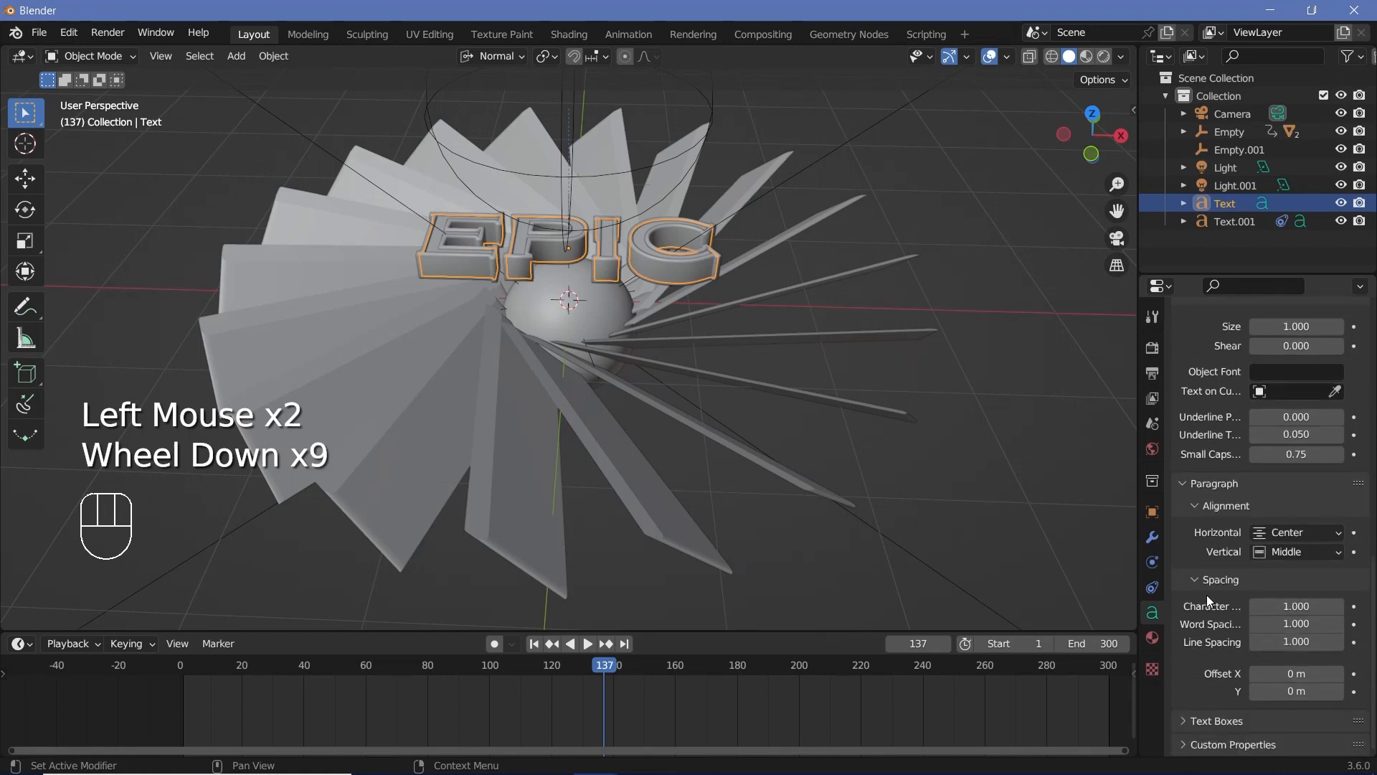
{"action": "right_click", "coordinate": [1293, 602]}
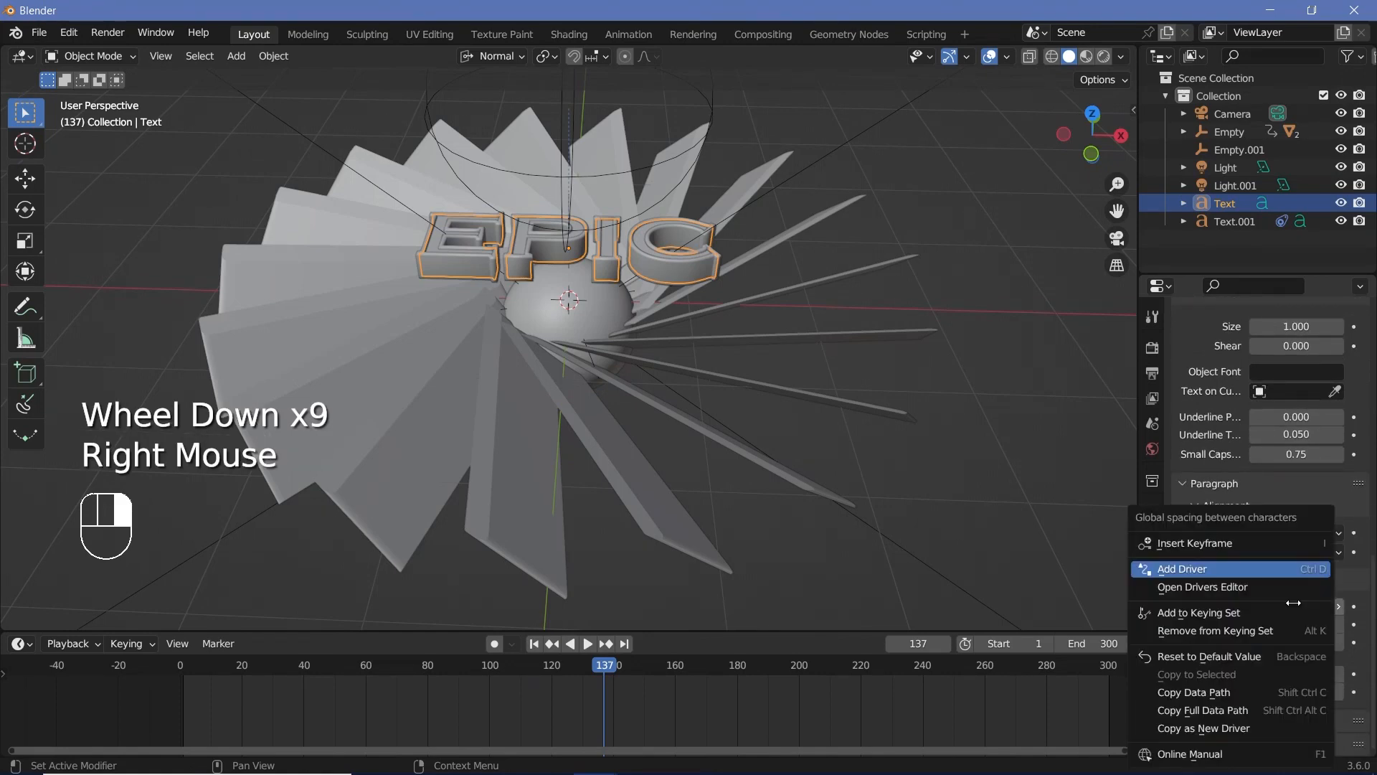
{"action": "left_click", "coordinate": [1225, 570]}
{"action": "left_click_drag", "start_coordinate": [1134, 494], "coordinate": [1107, 489]}
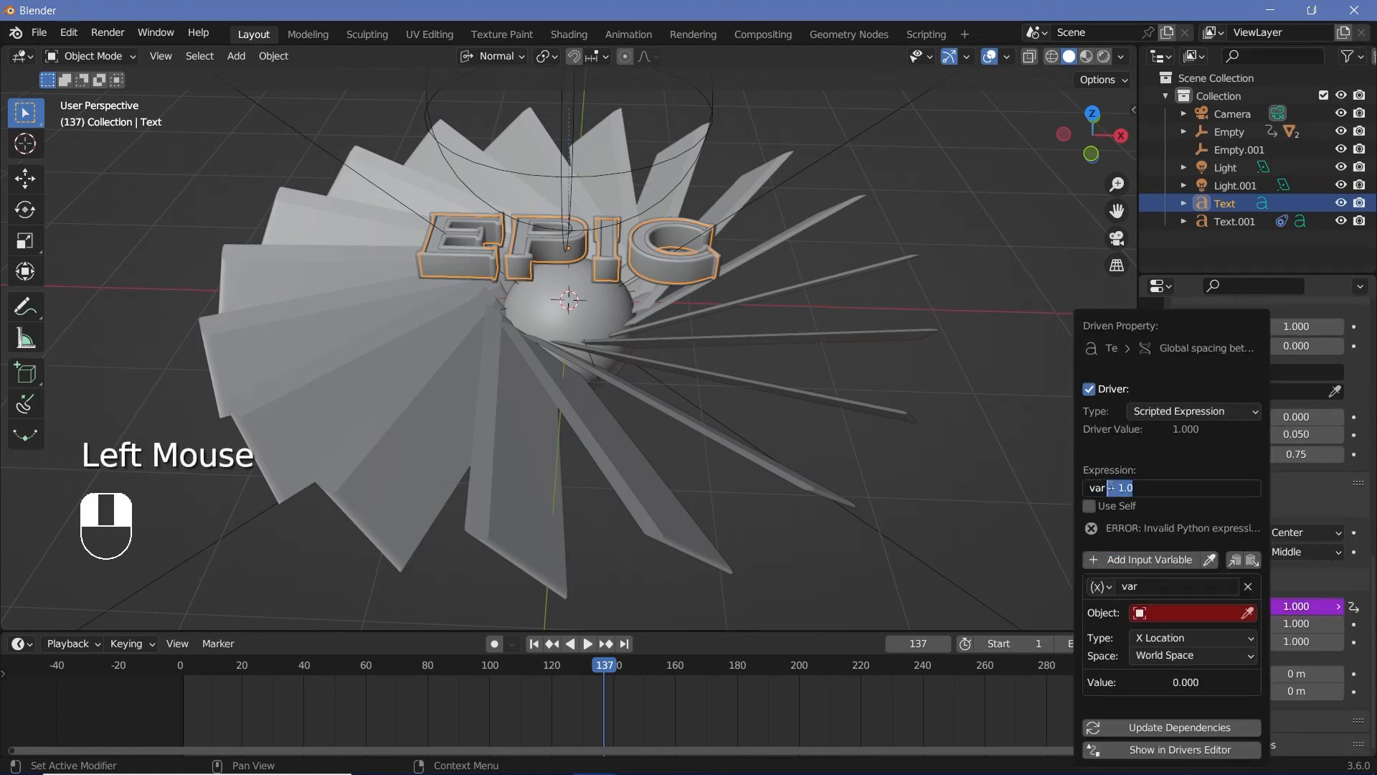
Step: Set the driver variable's object to Empty.001 and its transform type to Average Scale
{"action": "left_click", "coordinate": [1191, 614]}
{"action": "left_click", "coordinate": [1190, 614]}
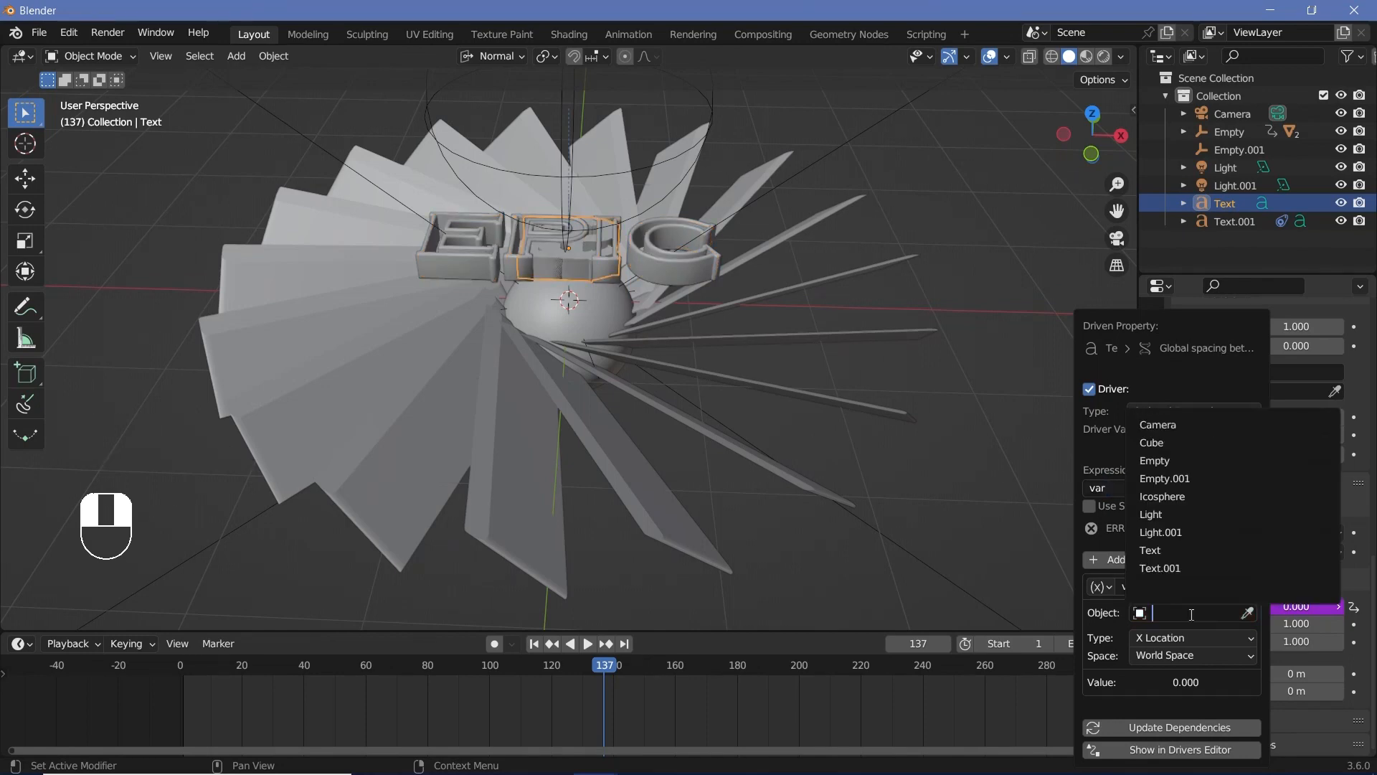
{"action": "left_click", "coordinate": [1175, 478]}
{"action": "left_click", "coordinate": [1164, 618]}
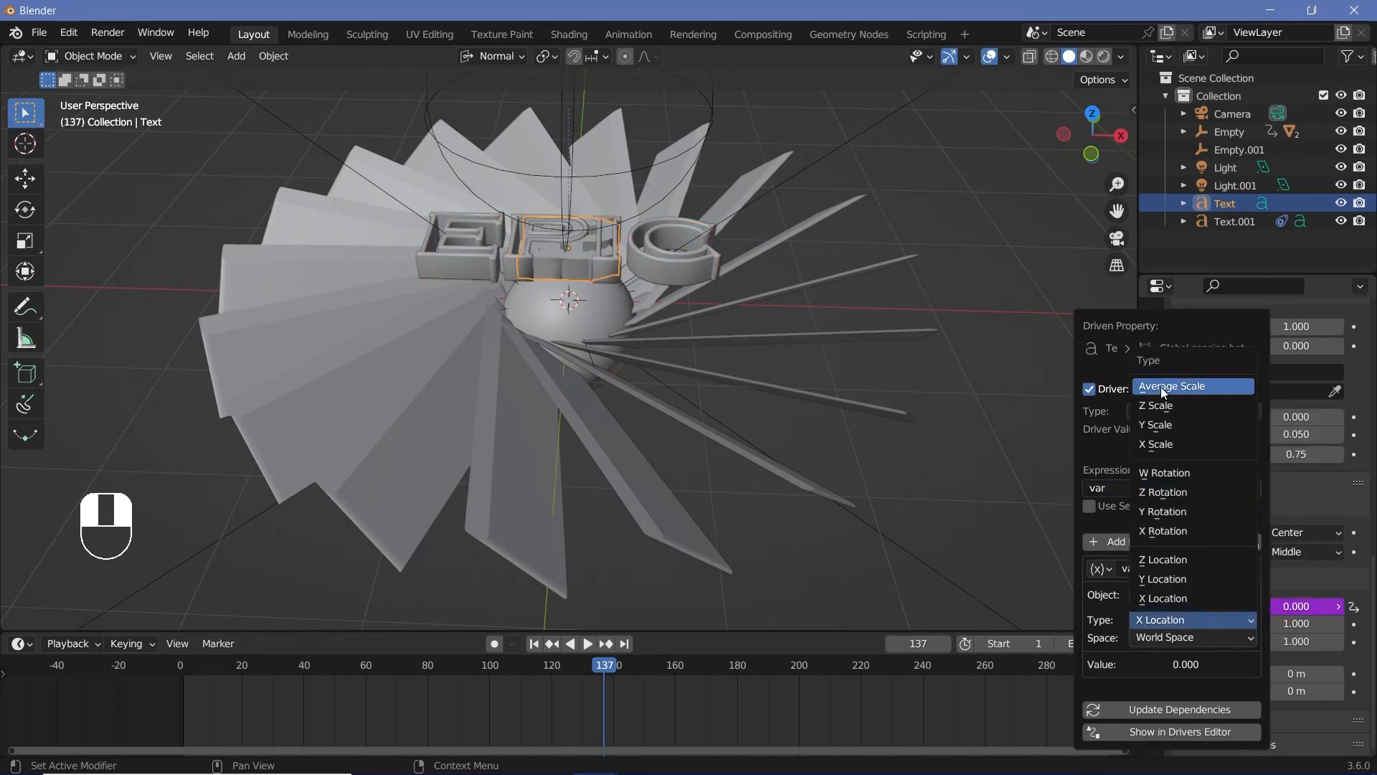
{"action": "left_click", "coordinate": [1161, 386]}
Step: Add a Copy Rotation constraint to the Text object with Empty.001 as its target
{"action": "left_click", "coordinate": [1146, 593]}
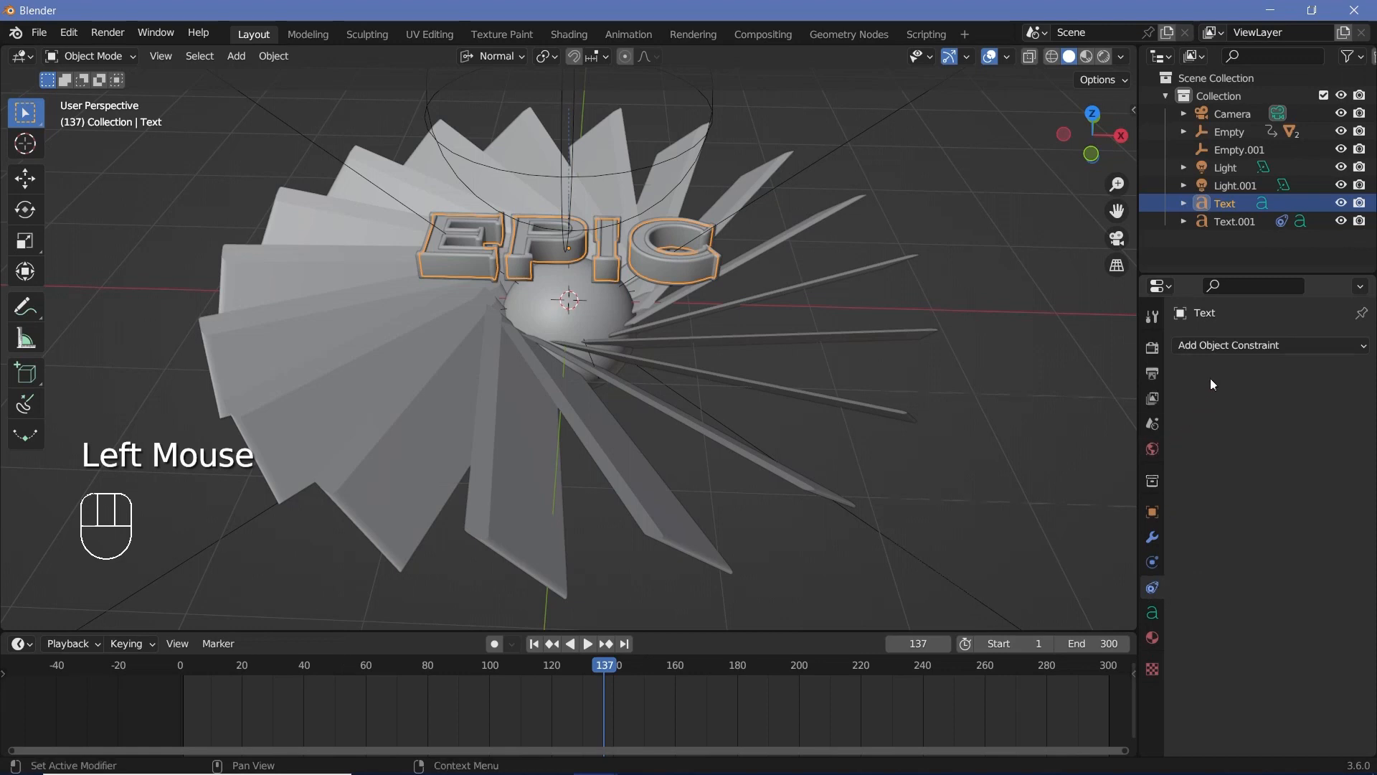
{"action": "left_click", "coordinate": [1229, 346]}
{"action": "left_click", "coordinate": [1094, 416]}
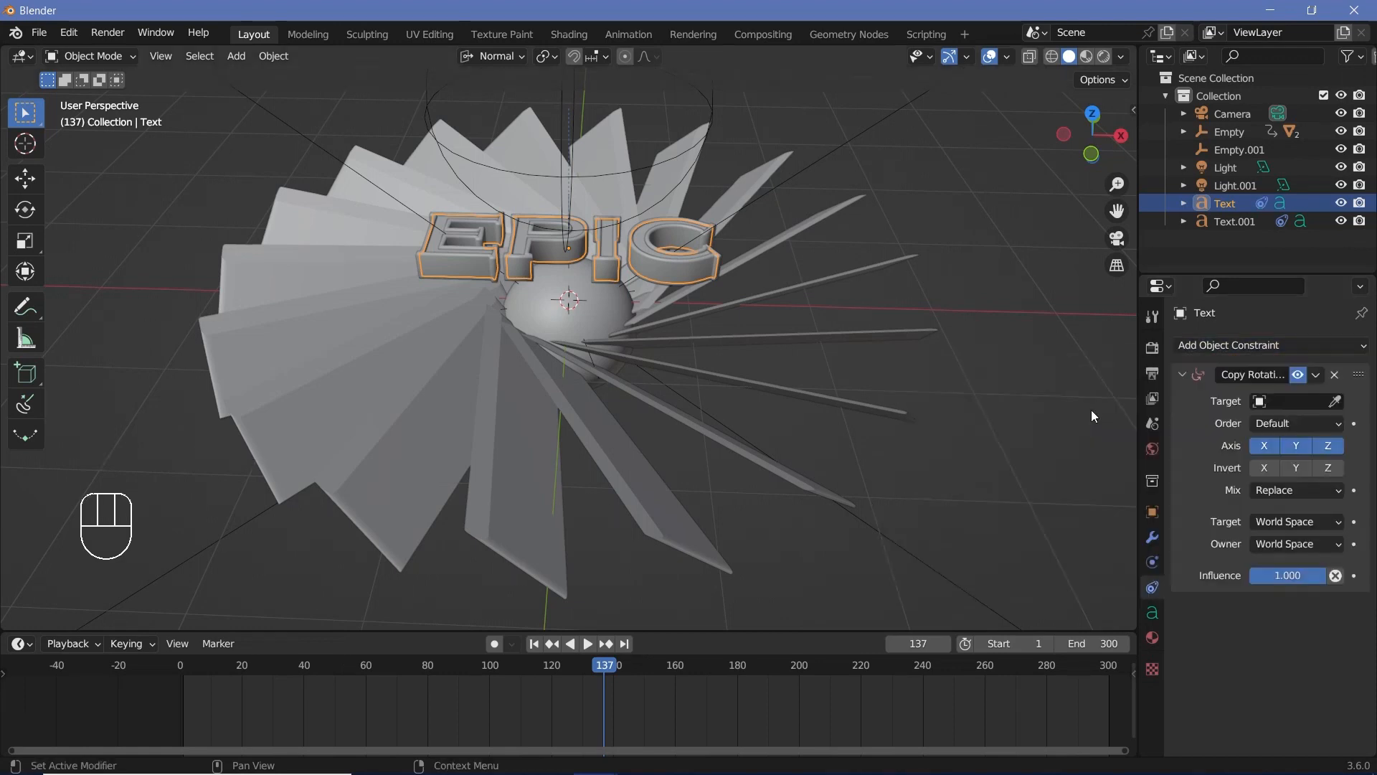
{"action": "left_click", "coordinate": [1333, 401]}
{"action": "left_click", "coordinate": [715, 97]}
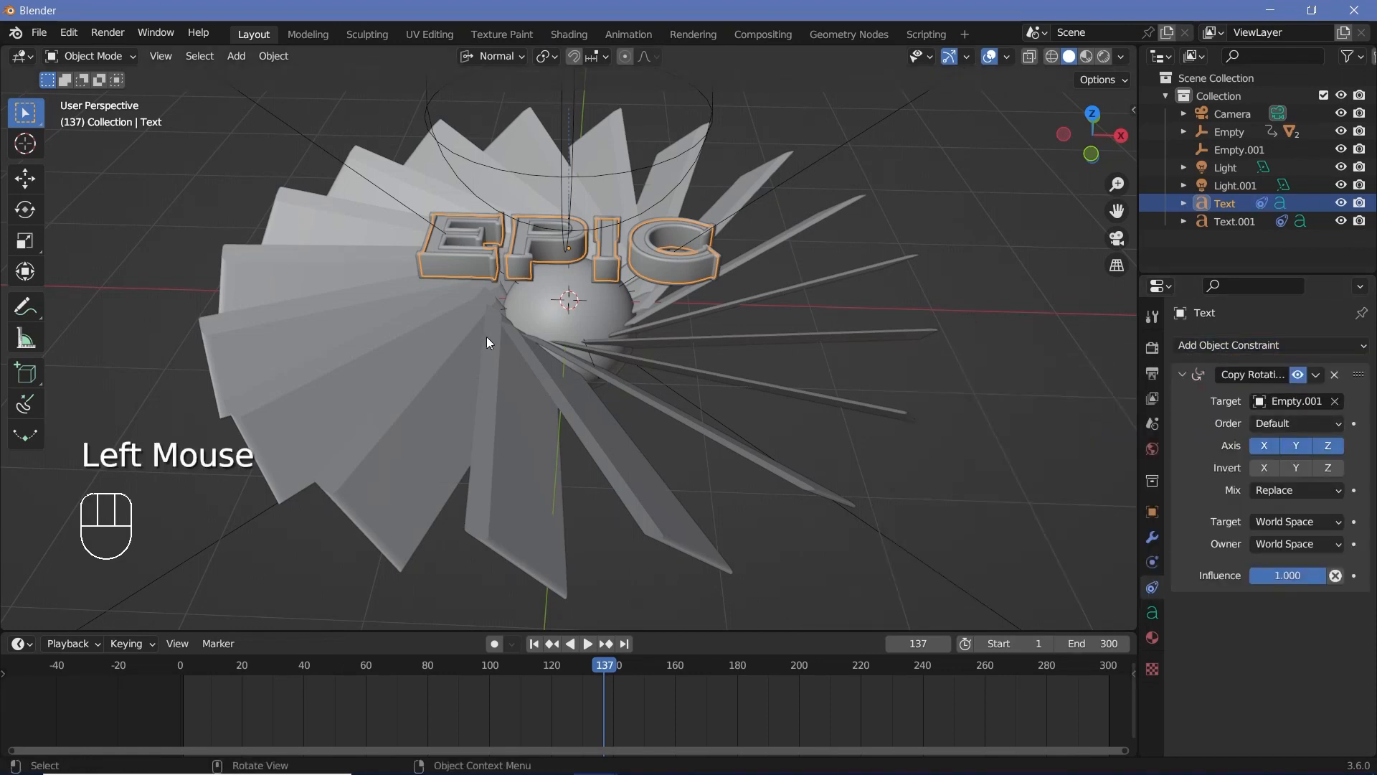
Step: Try scaling and rotating the sphere empty to test both text objects' response, cancelling each transform
{"action": "left_click", "coordinate": [685, 172]}
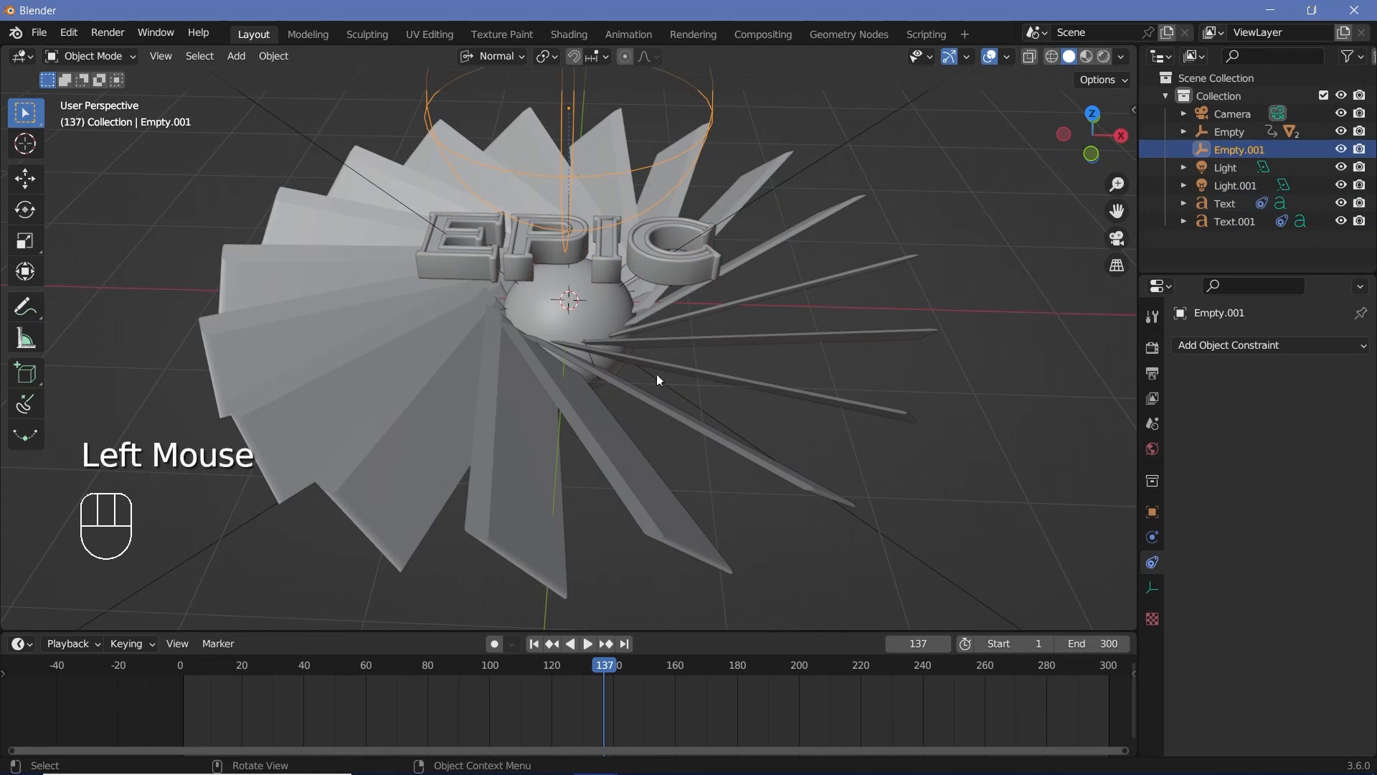
{"action": "scroll", "coordinate": [654, 373], "scroll_direction": "down", "scroll_amount": 2}
{"action": "middle_click_drag", "start_coordinate": [648, 371], "coordinate": [683, 422]}
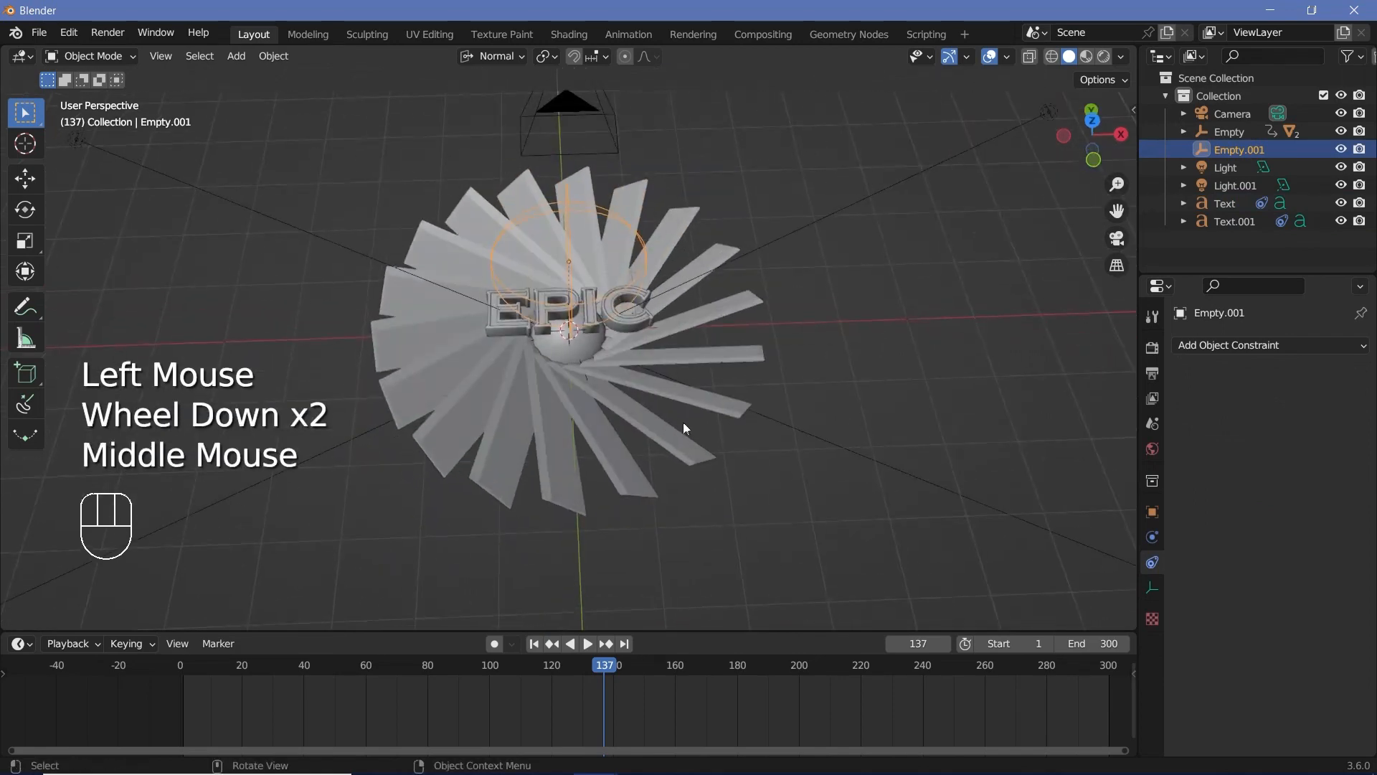
{"action": "key", "text": "s"}
{"action": "key", "text": "Escape"}
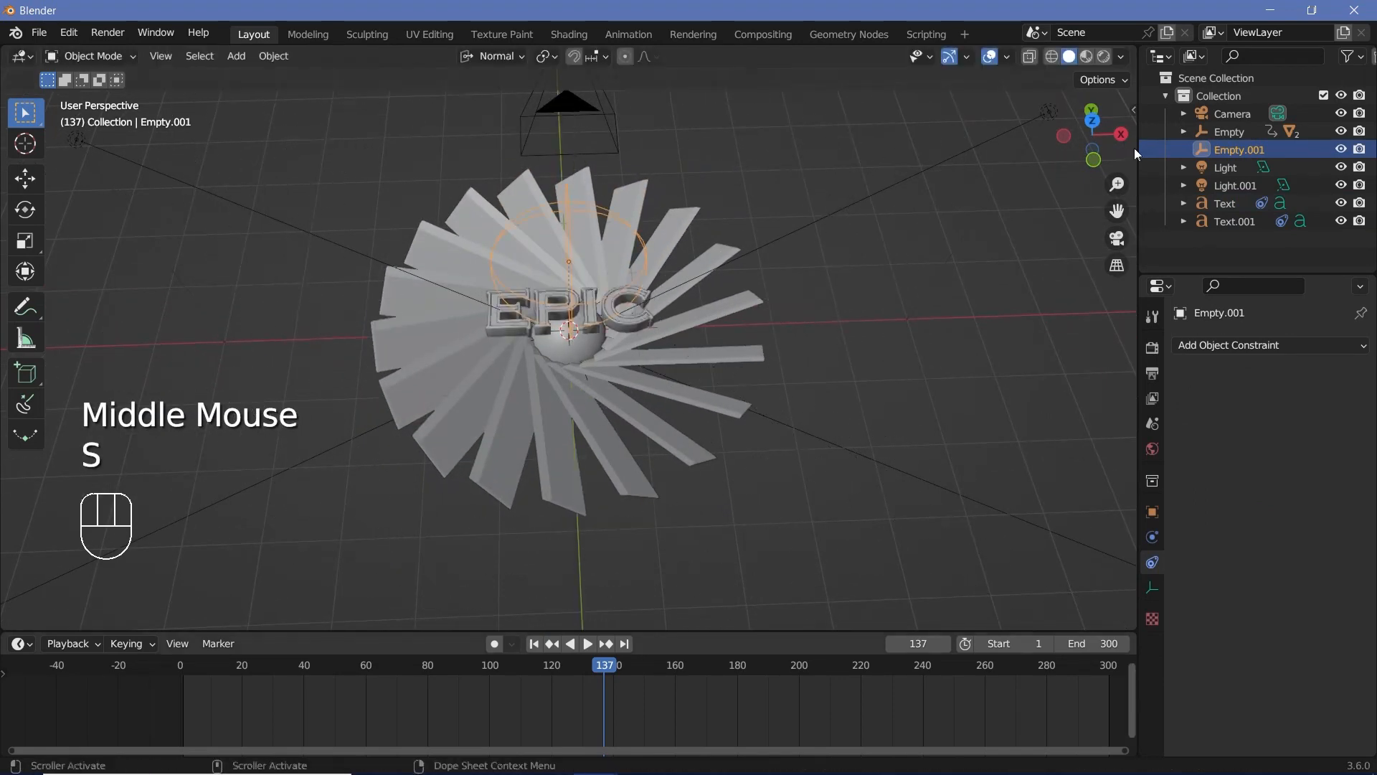
{"action": "key", "text": "r"}
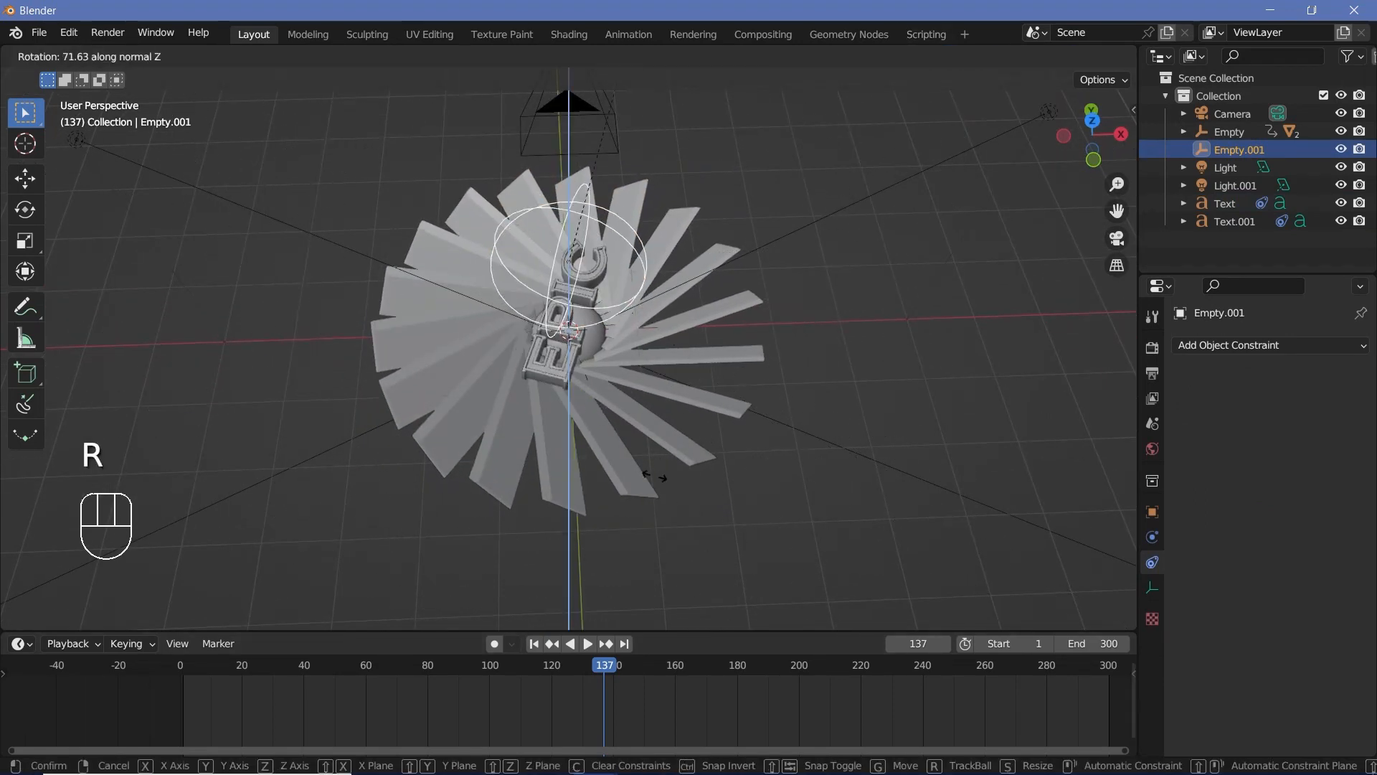
{"action": "right_click", "coordinate": [706, 490]}
Step: In camera view at frame 0, scale the sphere empty up by a factor of 10
{"action": "key", "text": "KP_0"}
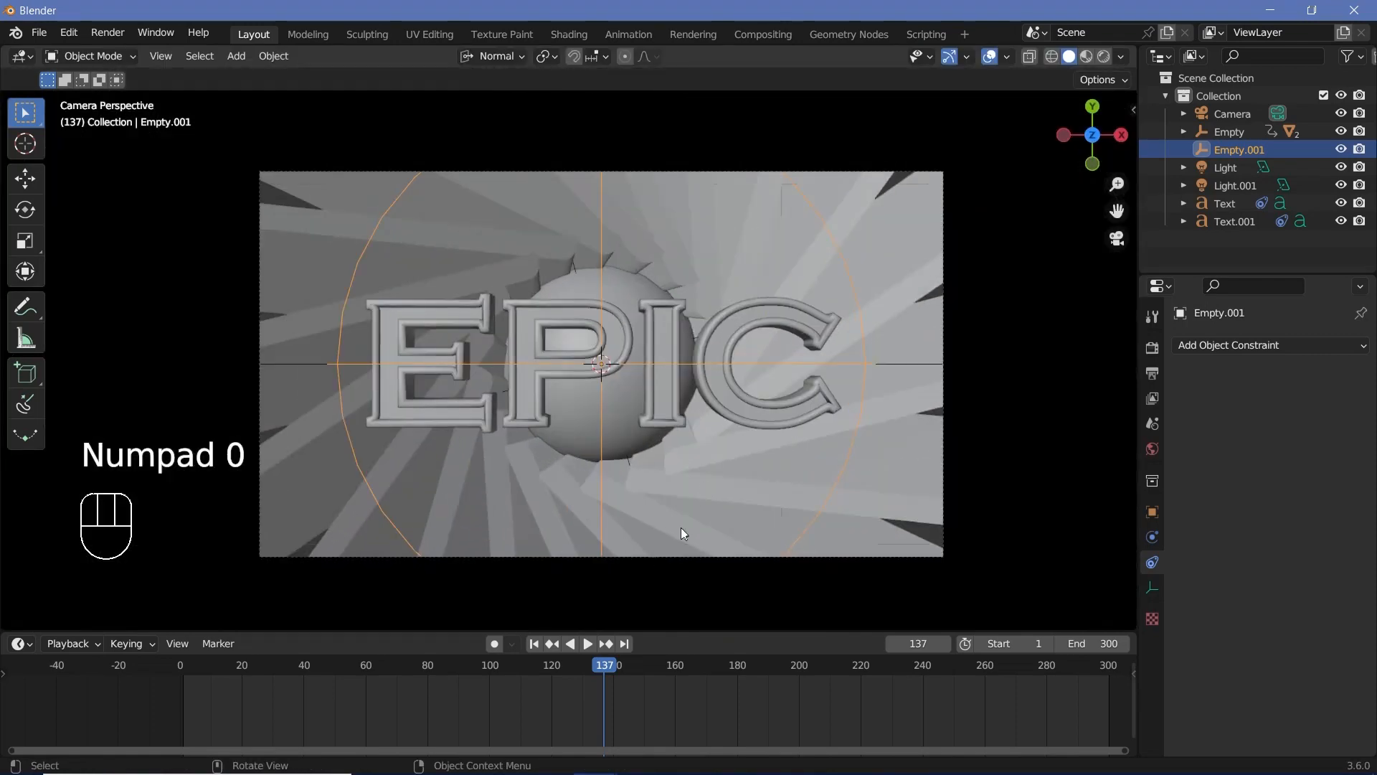
{"action": "left_click", "coordinate": [179, 685]}
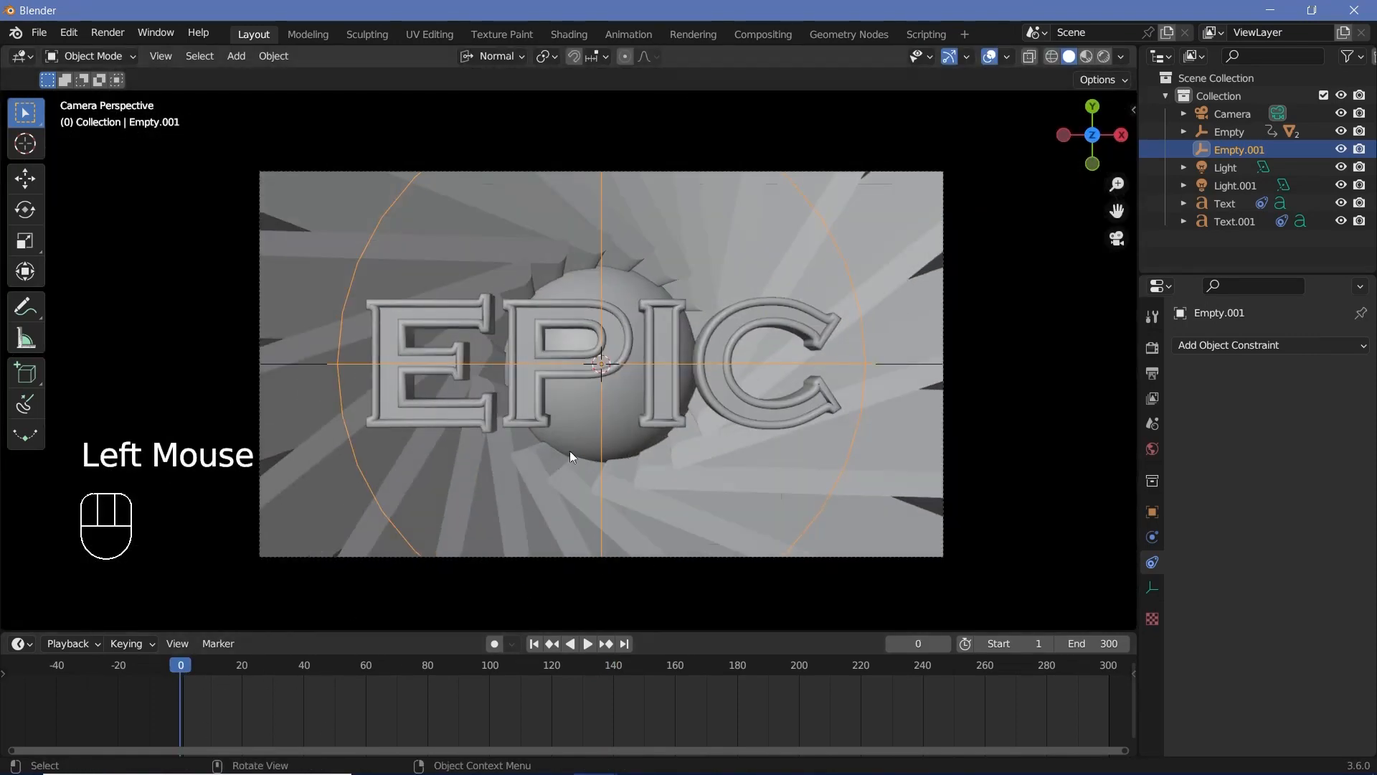
{"action": "key", "text": "s"}
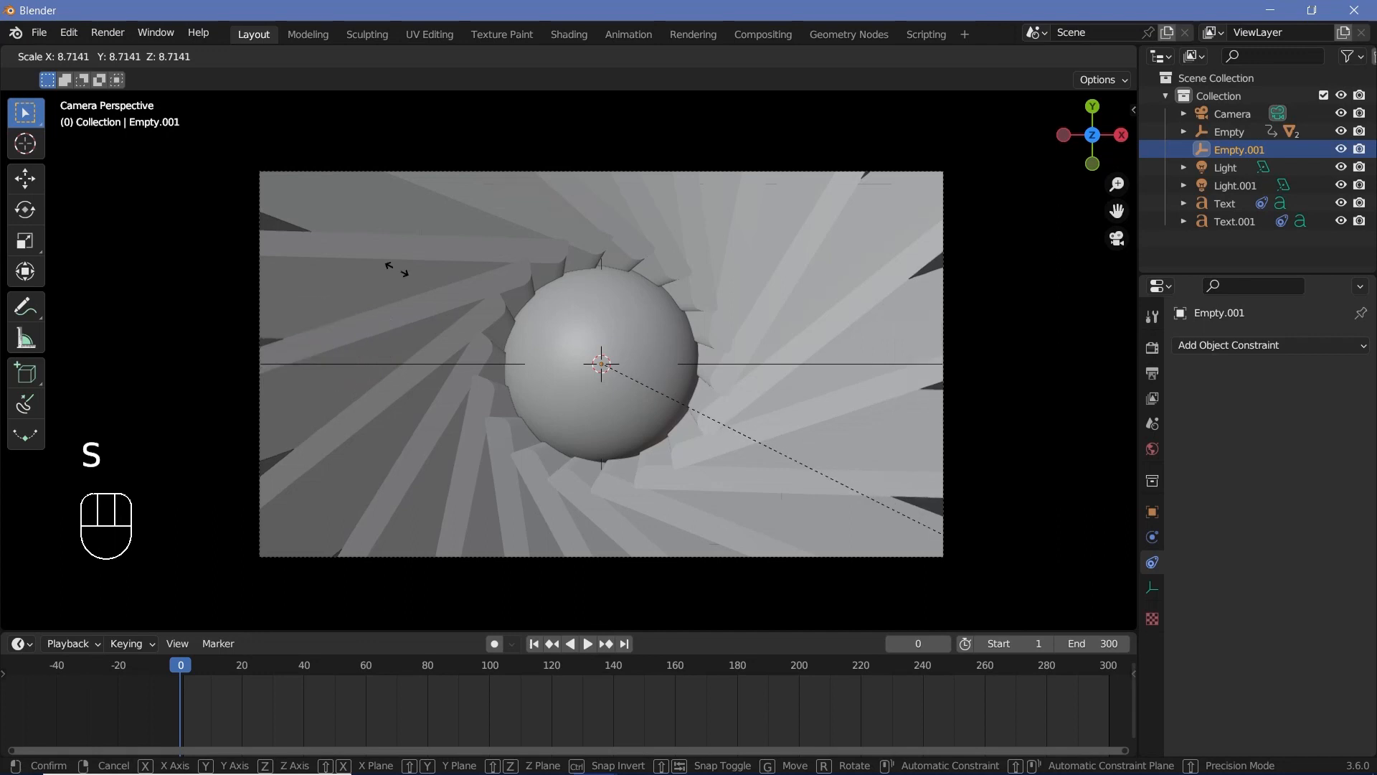
{"action": "type", "text": "10"}
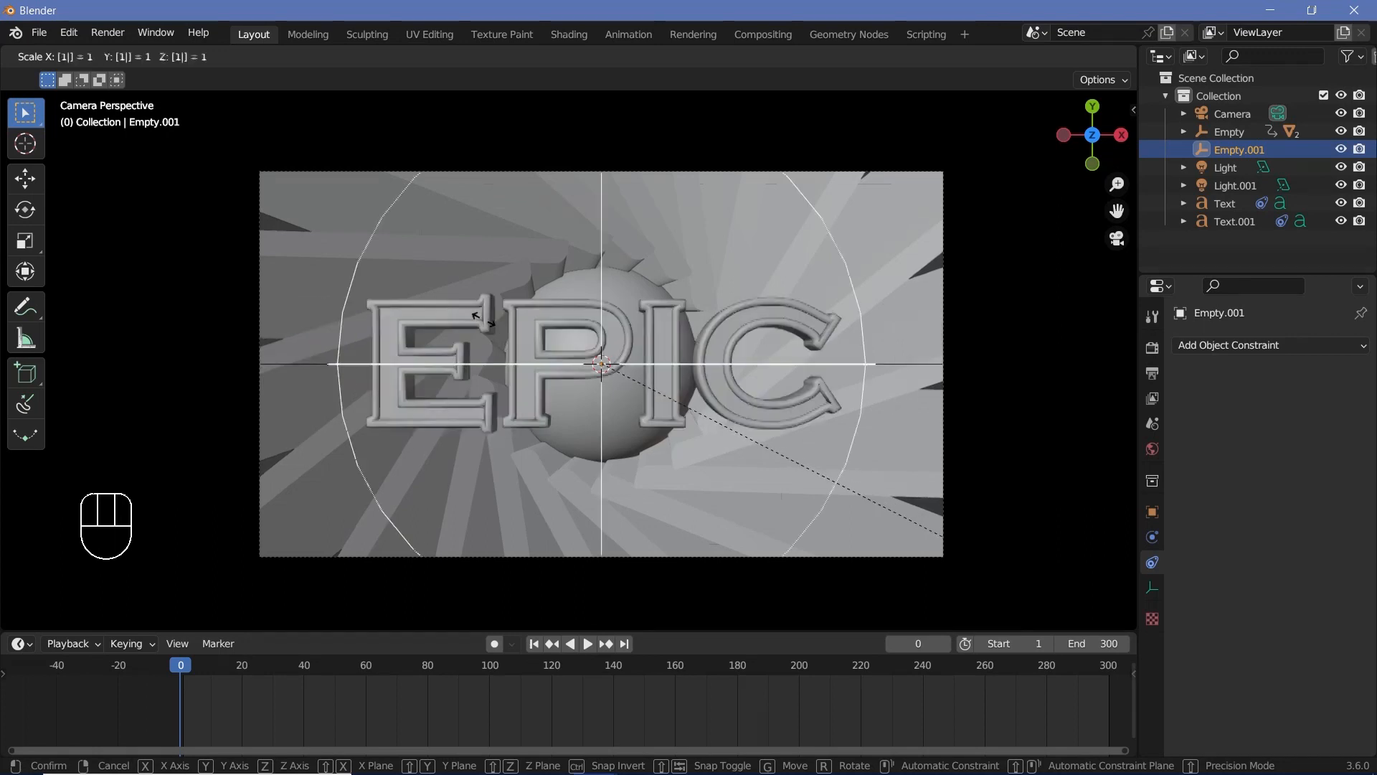
{"action": "key", "text": "Return"}
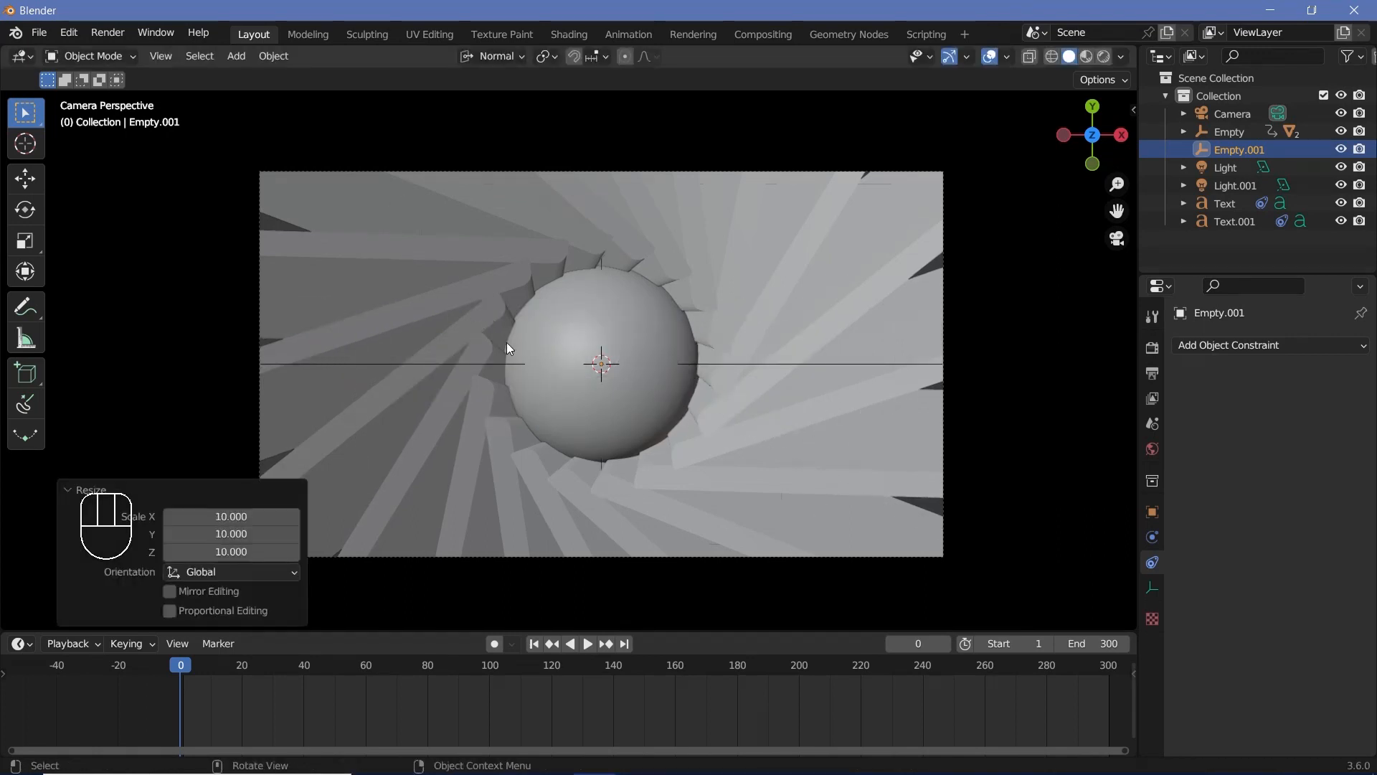
Step: Rotate the sphere empty 180° about Z and insert a Rotation & Scale keyframe at frame 0
{"action": "key", "text": "r"}
{"action": "key", "text": "z"}
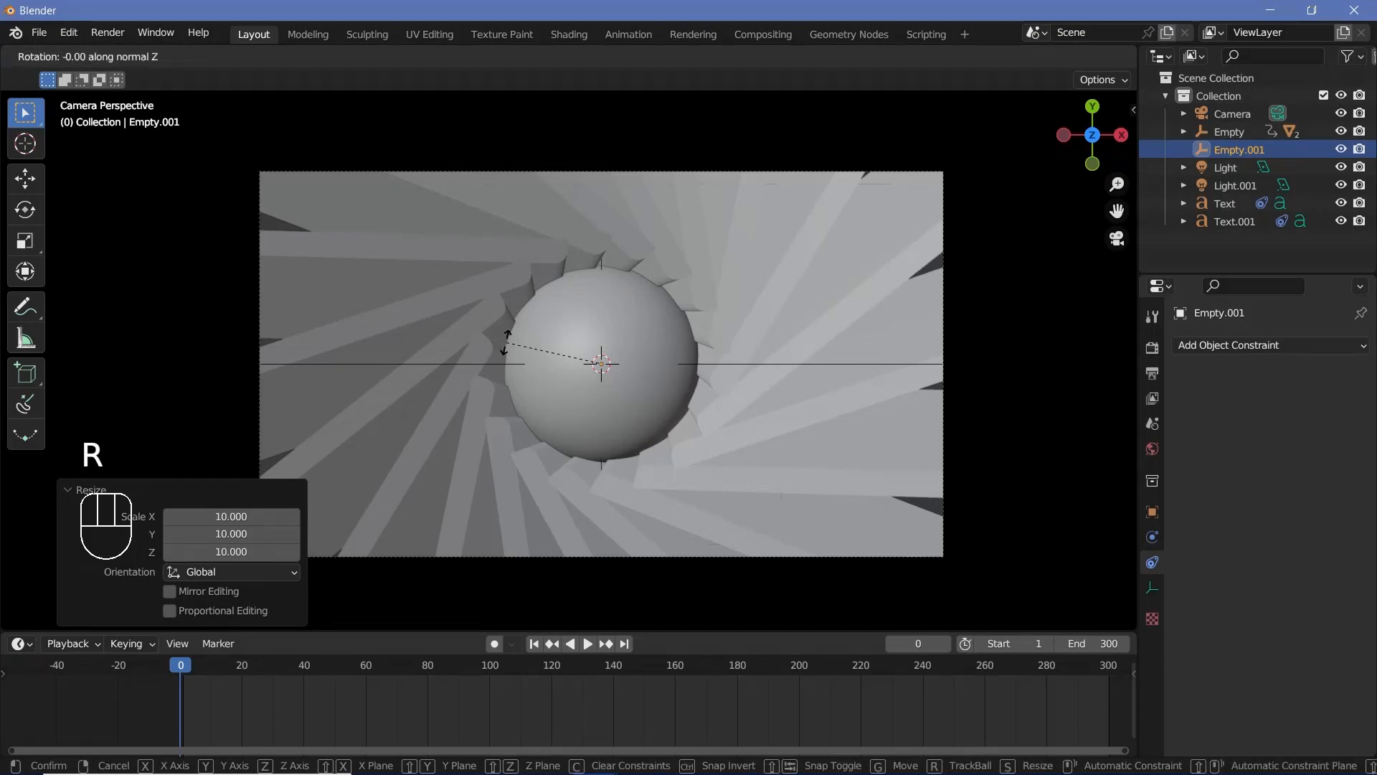
{"action": "key", "text": "Return"}
{"action": "key", "text": "i"}
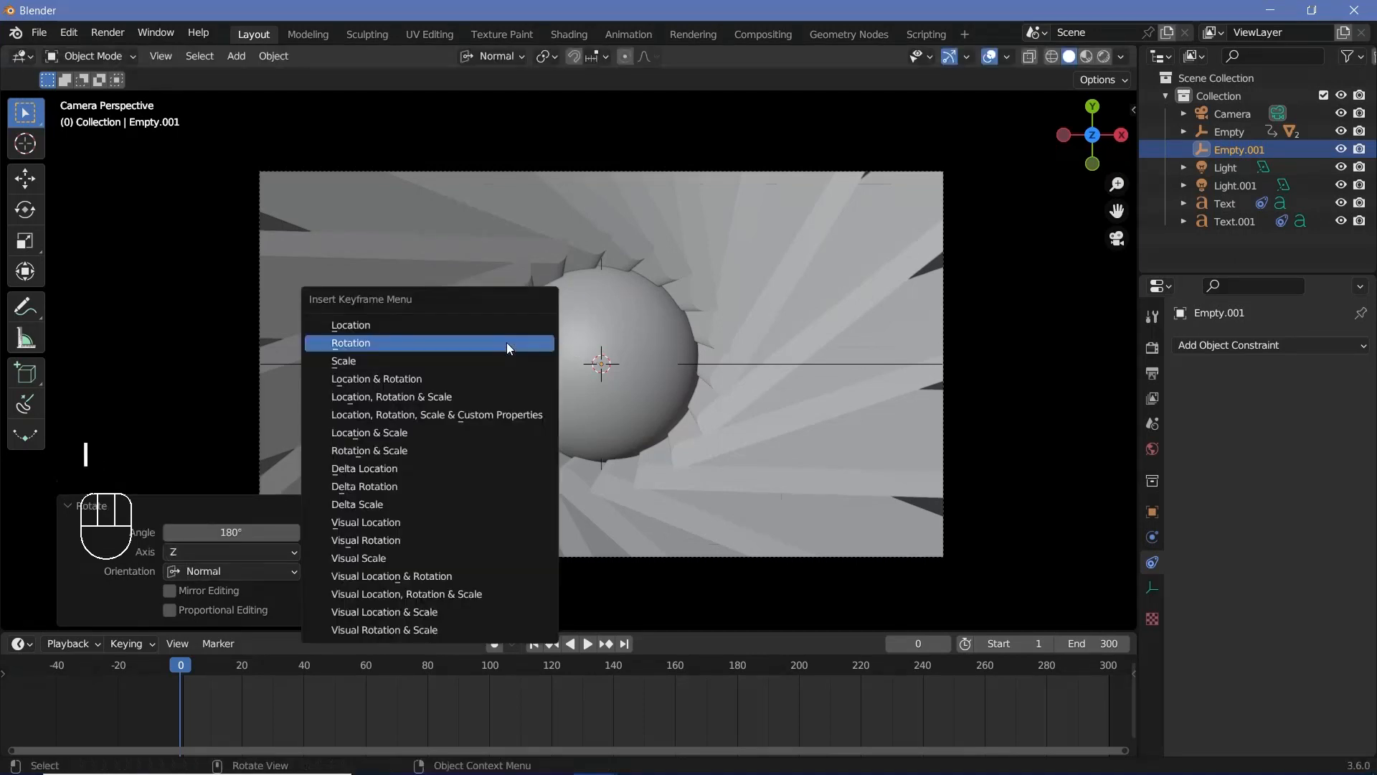
{"action": "left_click", "coordinate": [416, 448]}
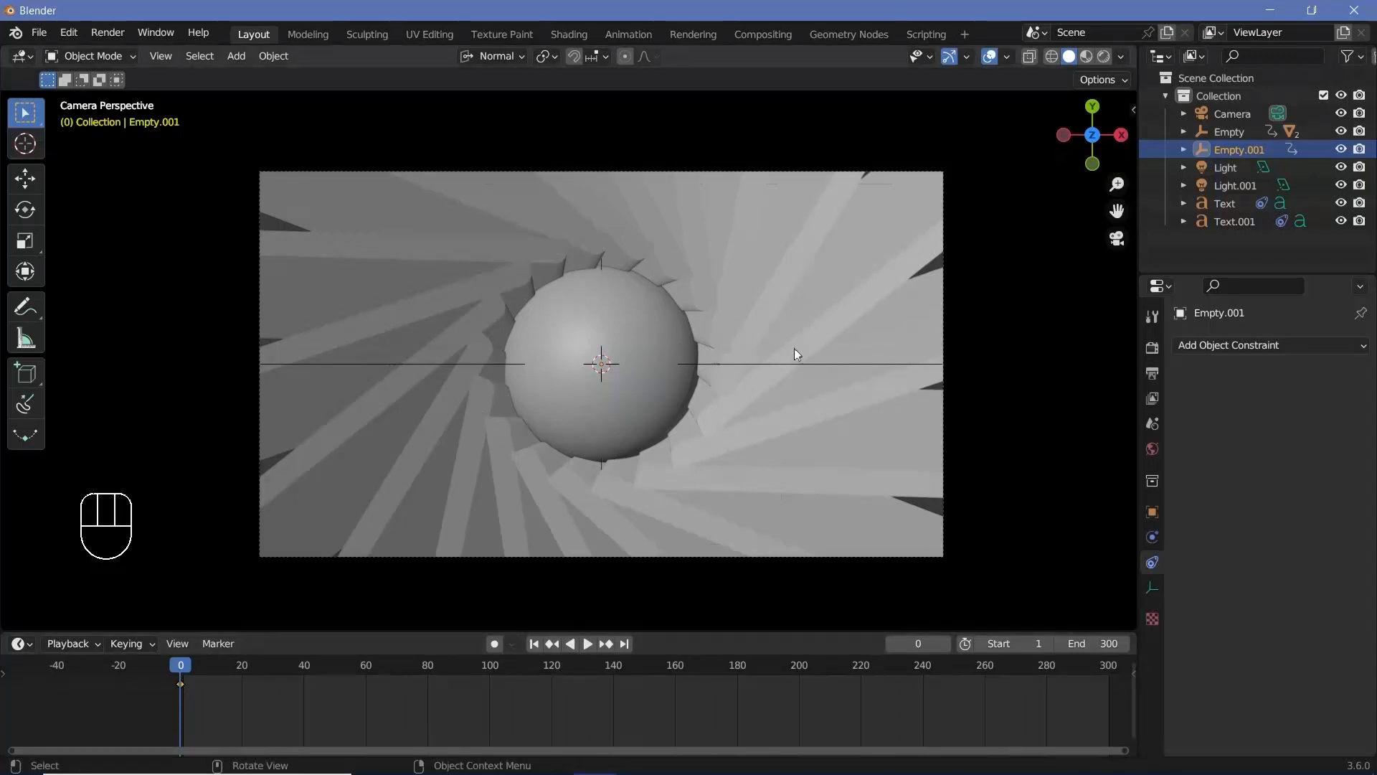
Step: At frame 120, clear the empty's rotation and scale and insert a Rotation & Scale keyframe
{"action": "left_click", "coordinate": [552, 666]}
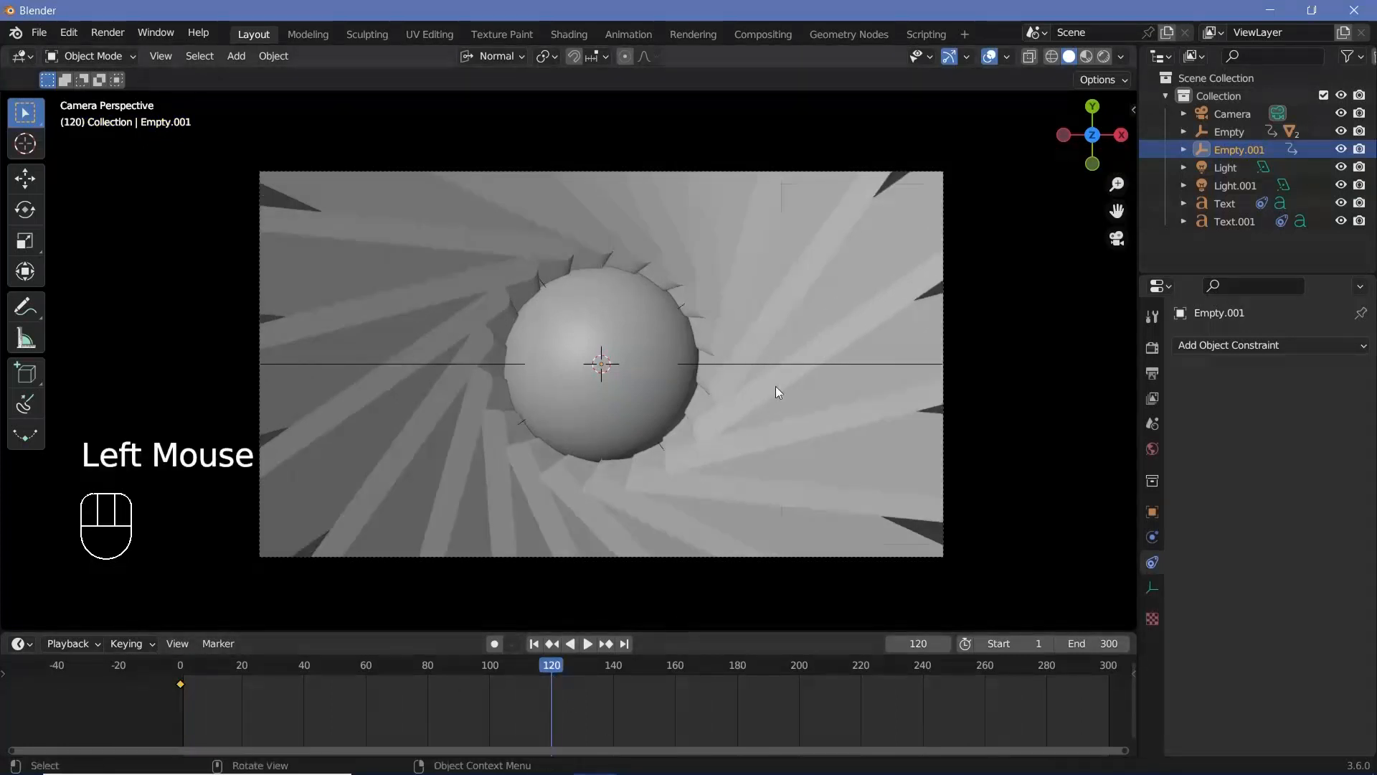
{"action": "key", "text": "alt+r"}
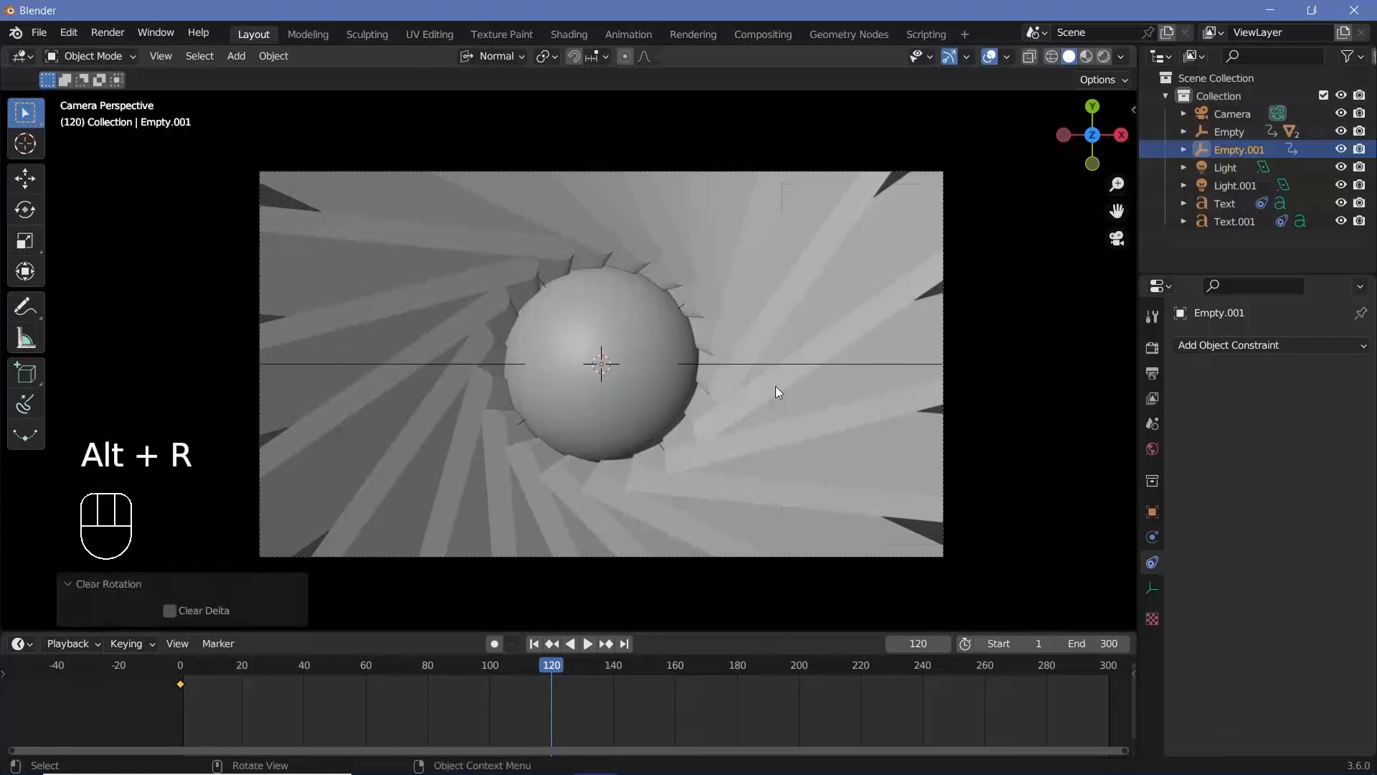
{"action": "key", "text": "alt+s"}
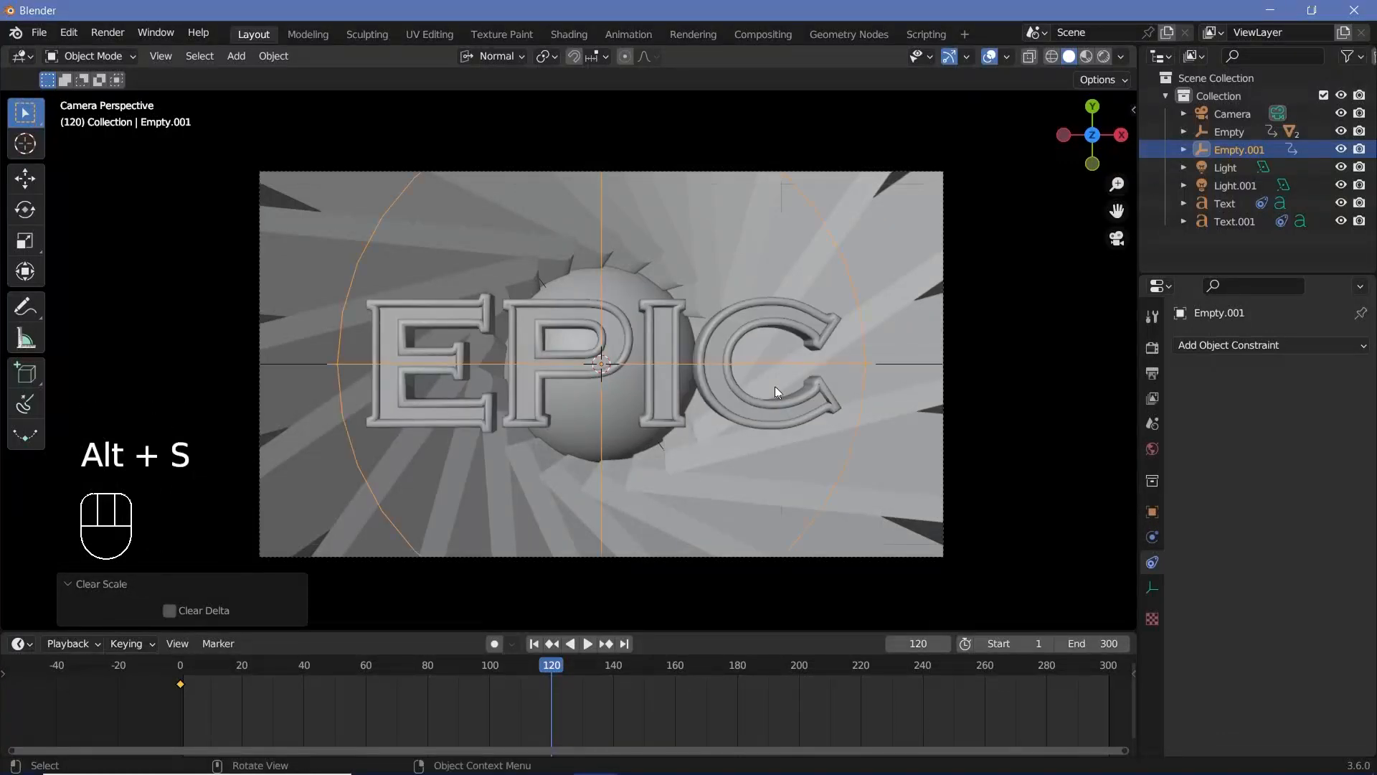
{"action": "key", "text": "i"}
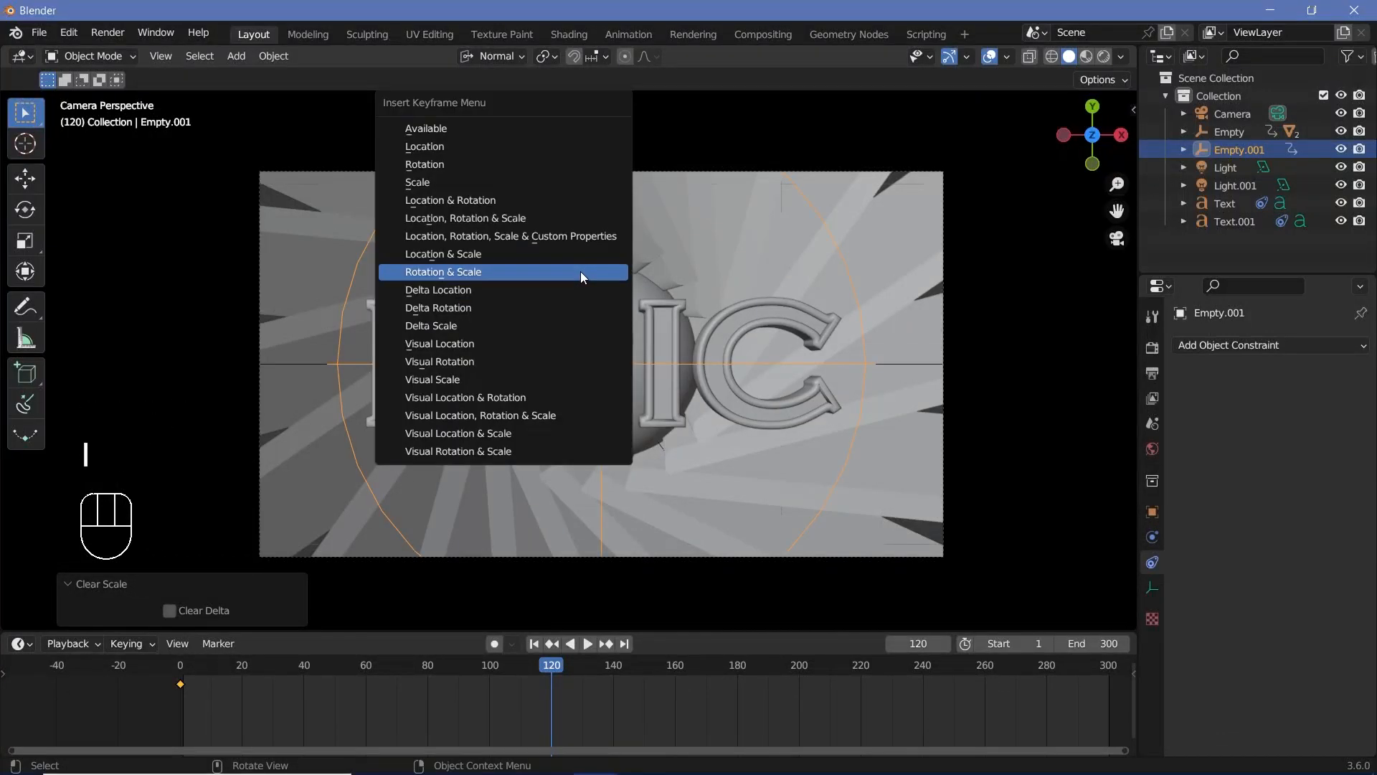
{"action": "left_click", "coordinate": [579, 273]}
Step: Play the animation from frame 0 to check the title's spin-in, and stop near frame 121
{"action": "left_click", "coordinate": [178, 669]}
{"action": "key", "text": "space"}
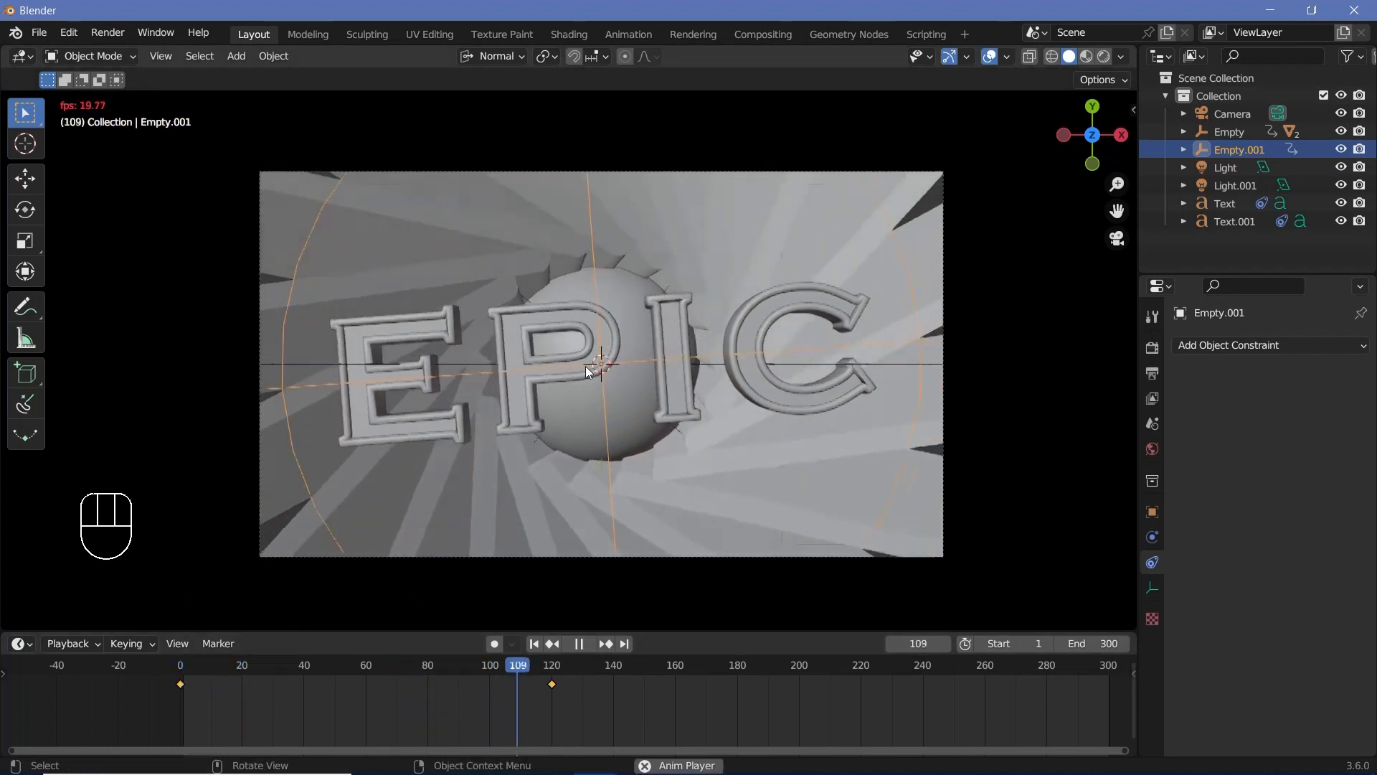
{"action": "key", "text": "space"}
{"action": "left_click", "coordinate": [554, 667]}
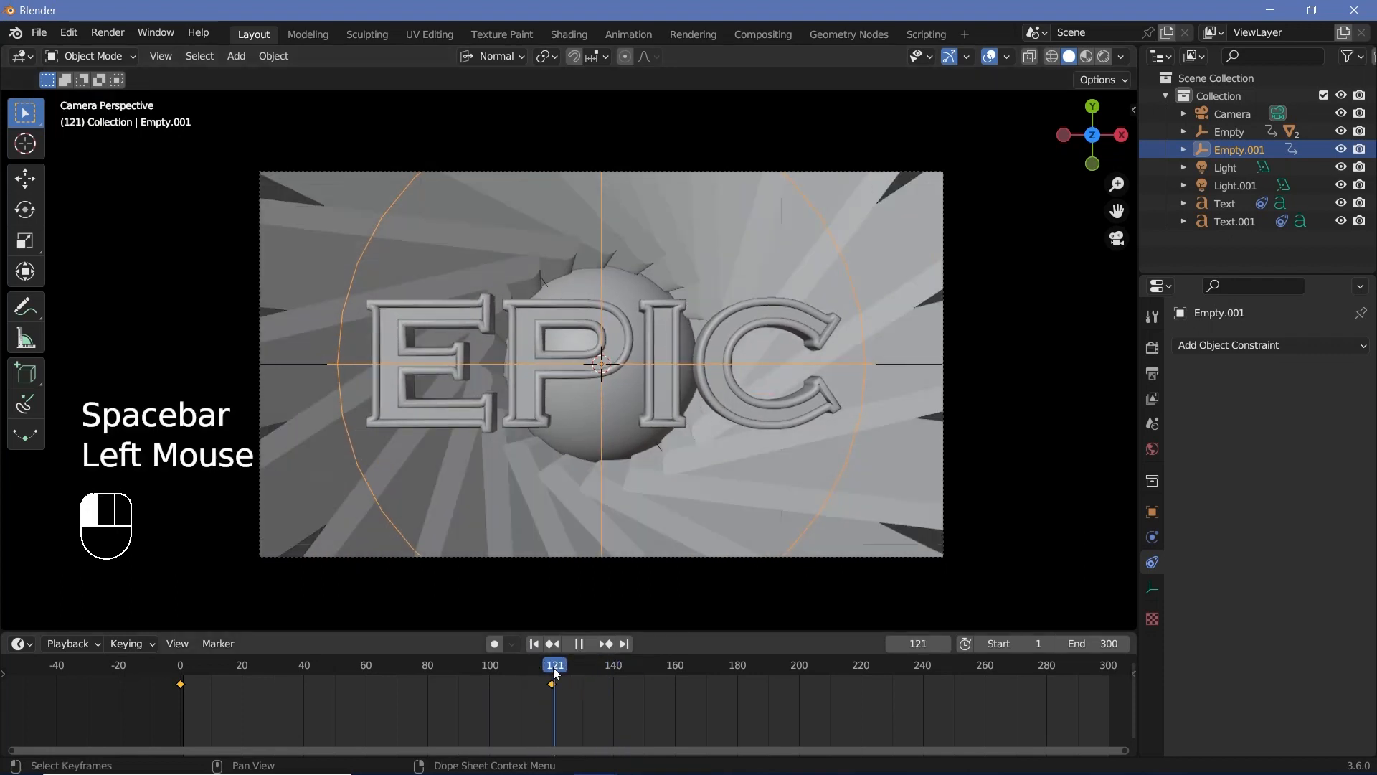
Step: Change the timeline's playback sync mode and replay the title animation from frame 0
{"action": "left_click", "coordinate": [68, 644]}
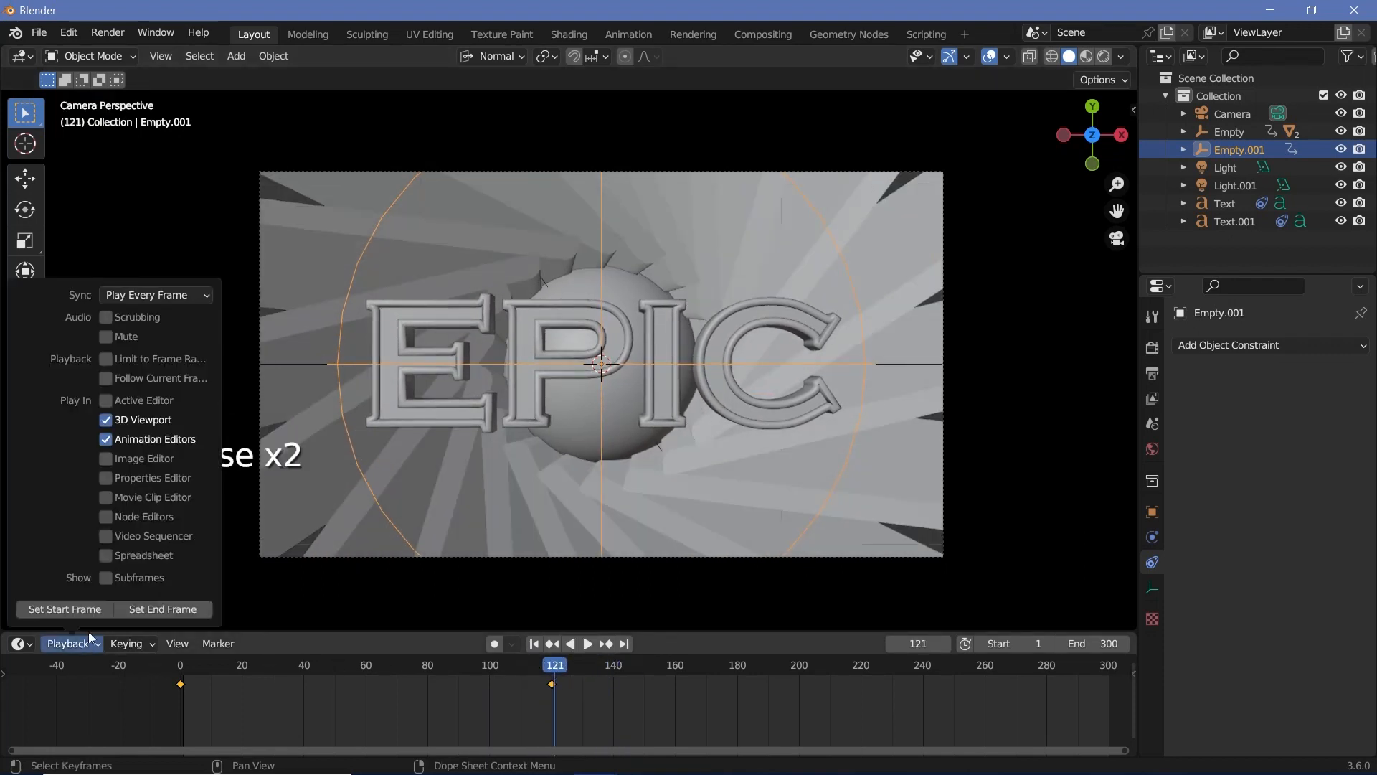
{"action": "left_click", "coordinate": [156, 294]}
{"action": "left_click", "coordinate": [150, 335]}
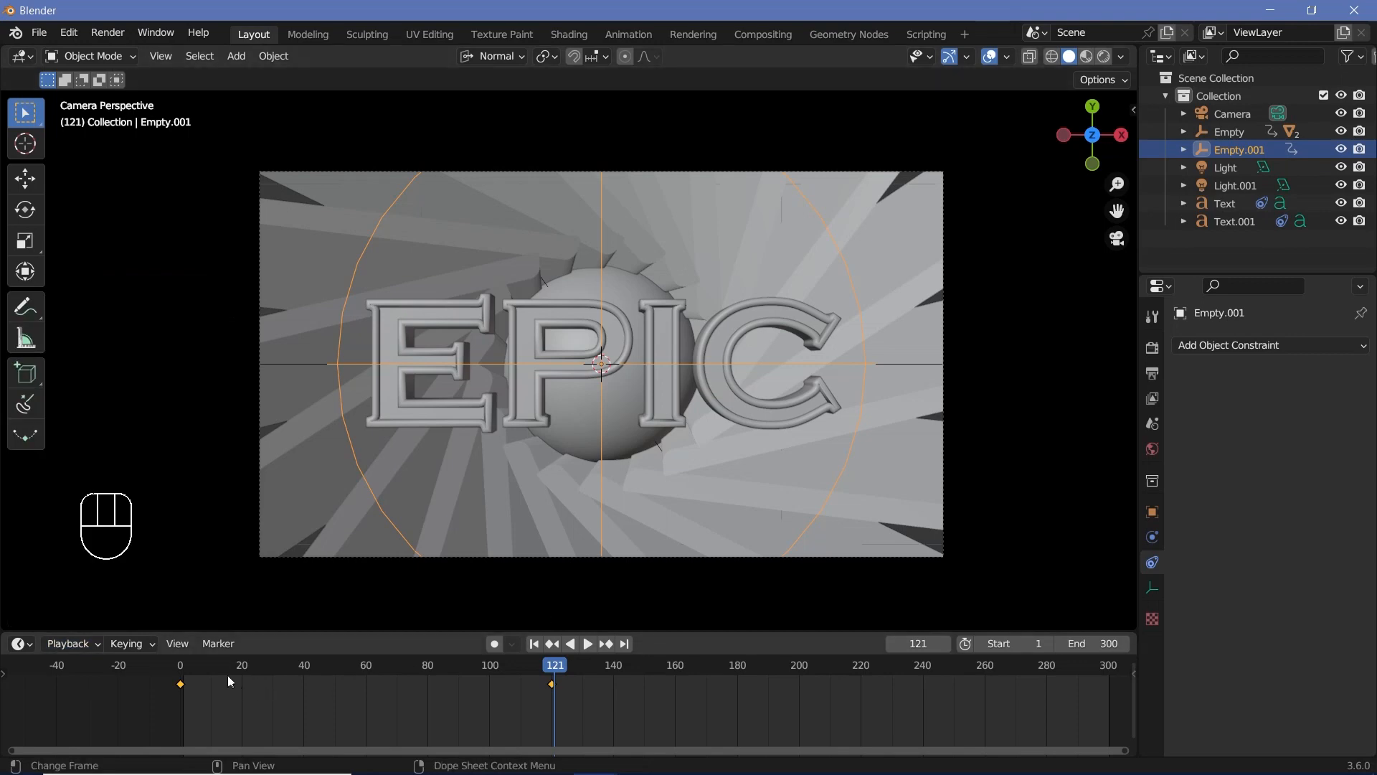
{"action": "left_click", "coordinate": [181, 667]}
{"action": "key", "text": "space"}
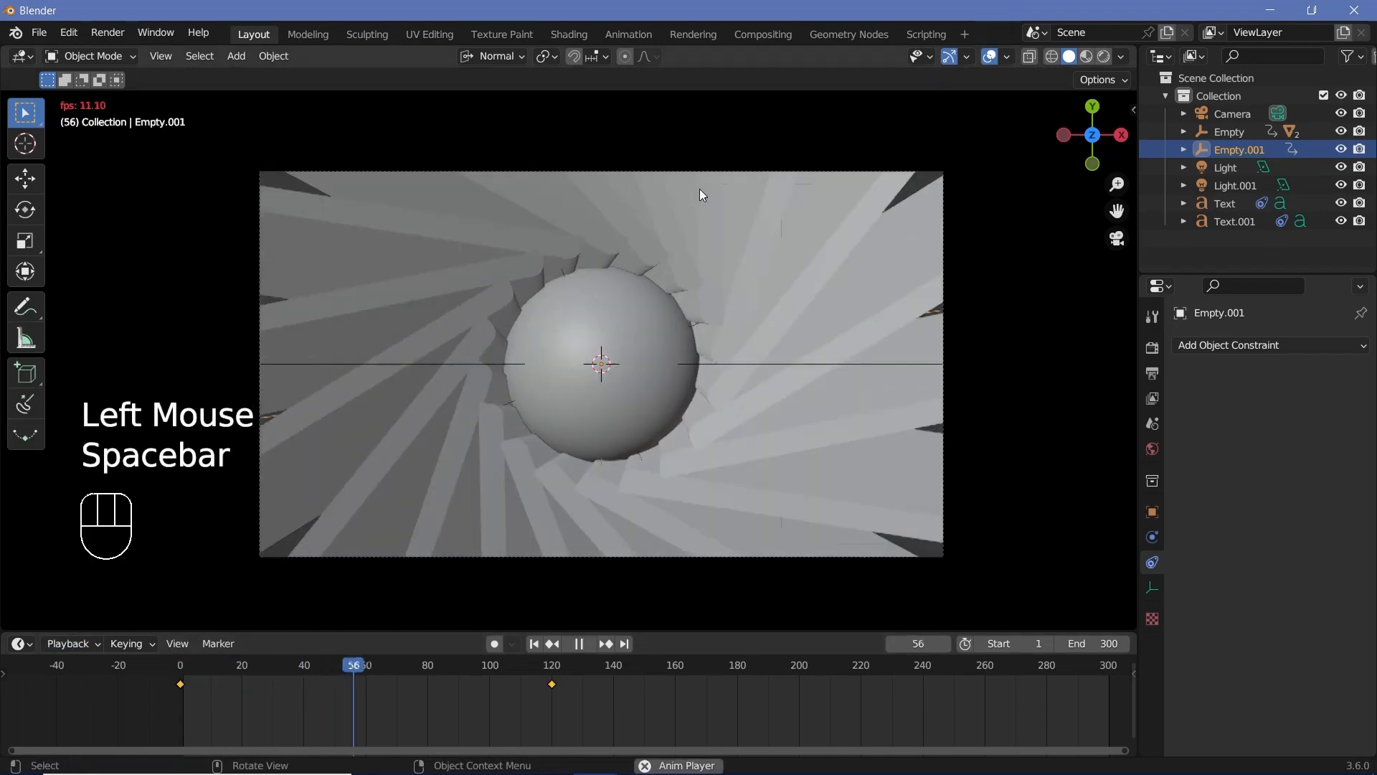
{"action": "key", "text": "space"}
{"action": "left_click_drag", "start_coordinate": [501, 663], "coordinate": [498, 709]}
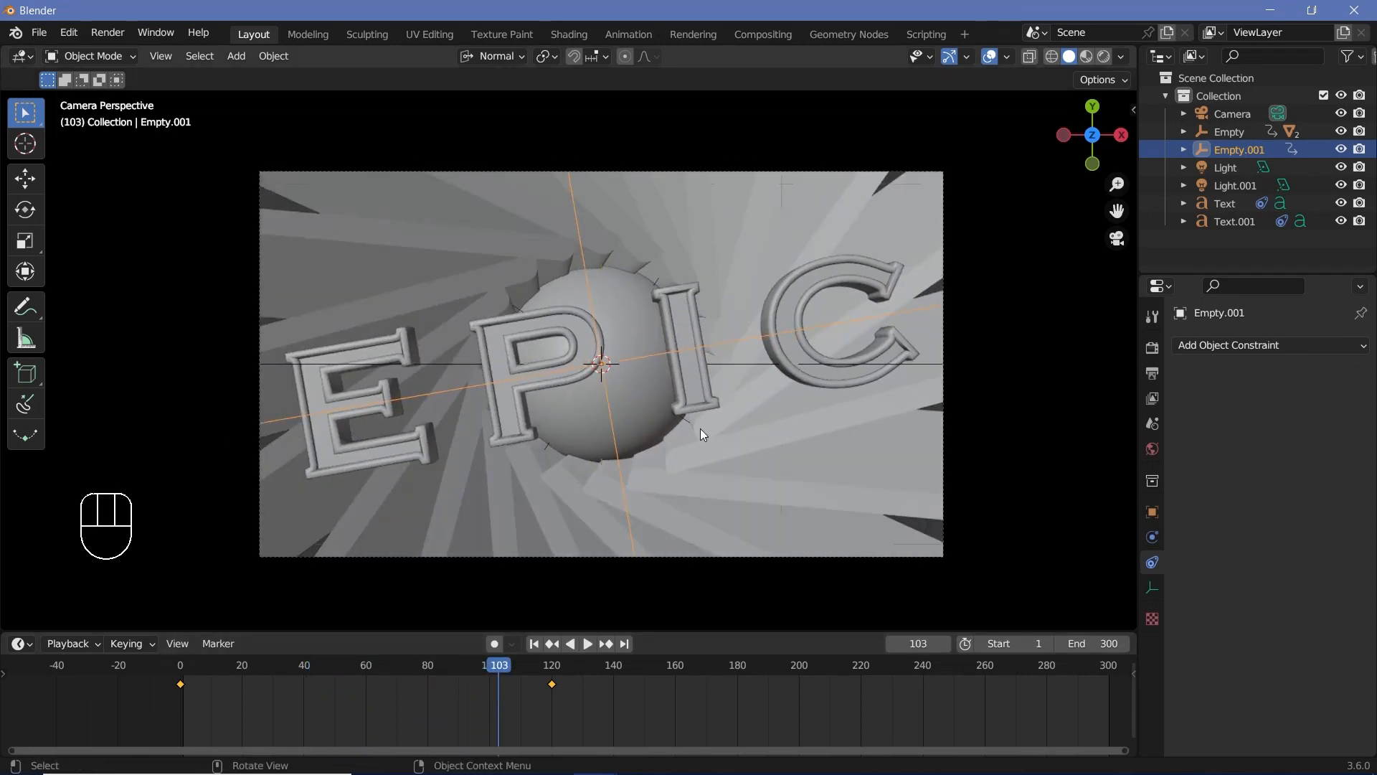
Step: Duplicate the empty's frame 120 keyframe to frame 240 and go to frame 300
{"action": "left_click_drag", "start_coordinate": [340, 679], "coordinate": [549, 686]}
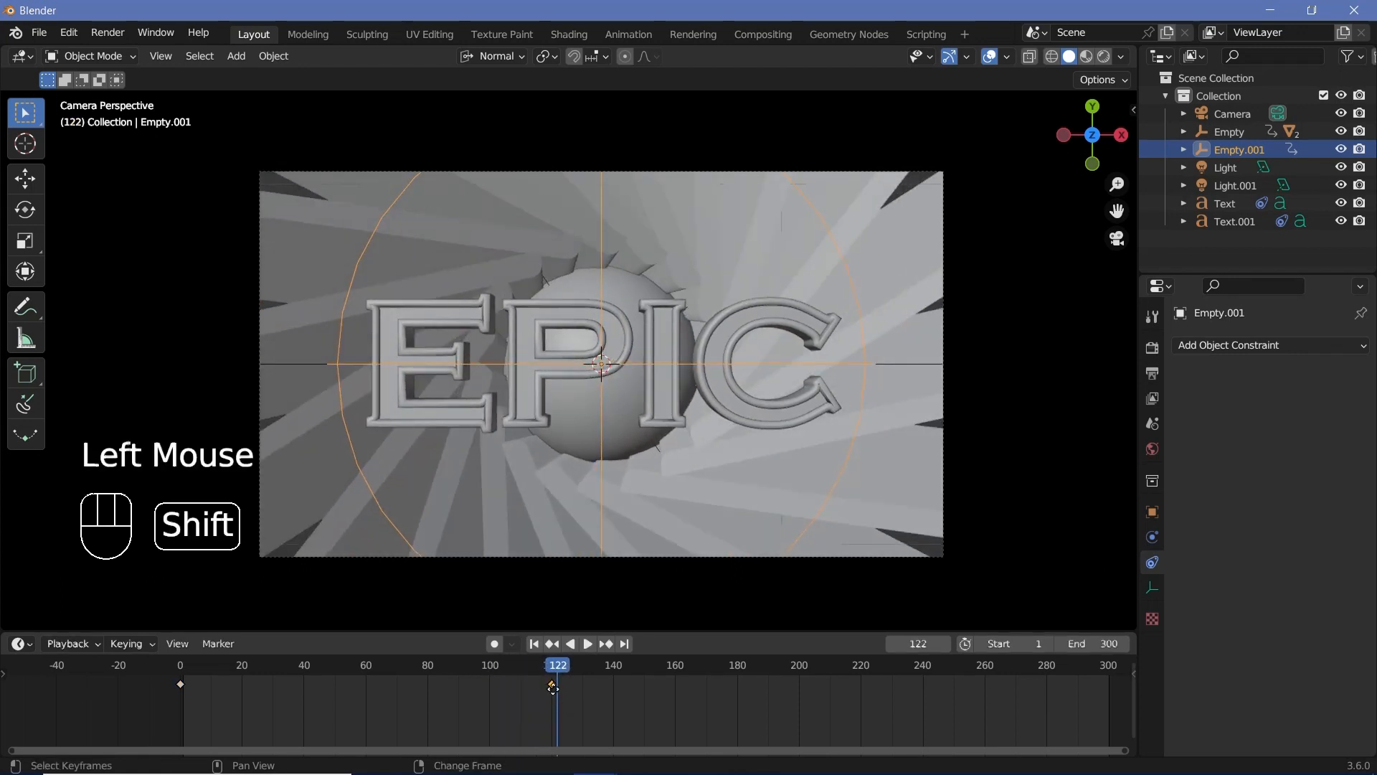
{"action": "key", "text": "shift+d"}
{"action": "left_click", "coordinate": [928, 705]}
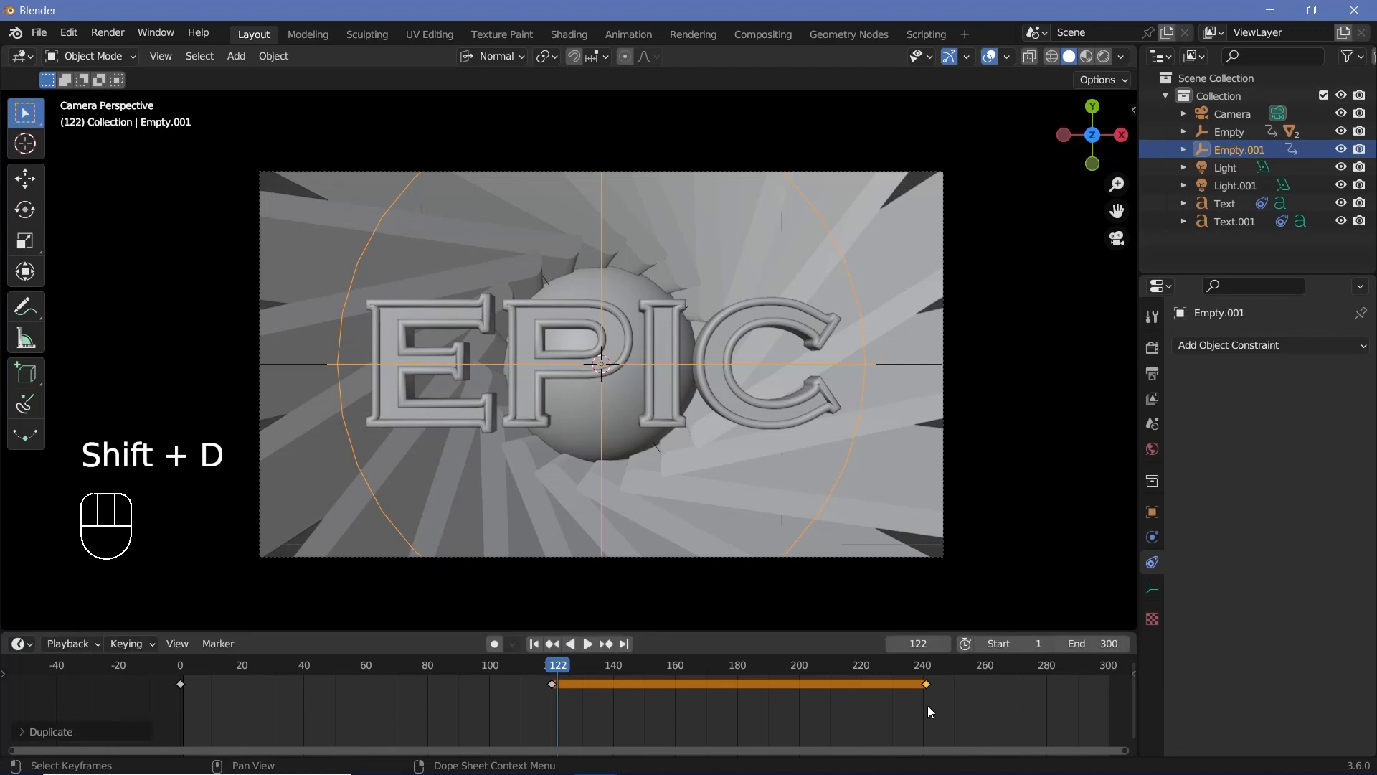
{"action": "key", "text": "g"}
{"action": "left_click", "coordinate": [925, 705]}
{"action": "left_click", "coordinate": [1110, 668]}
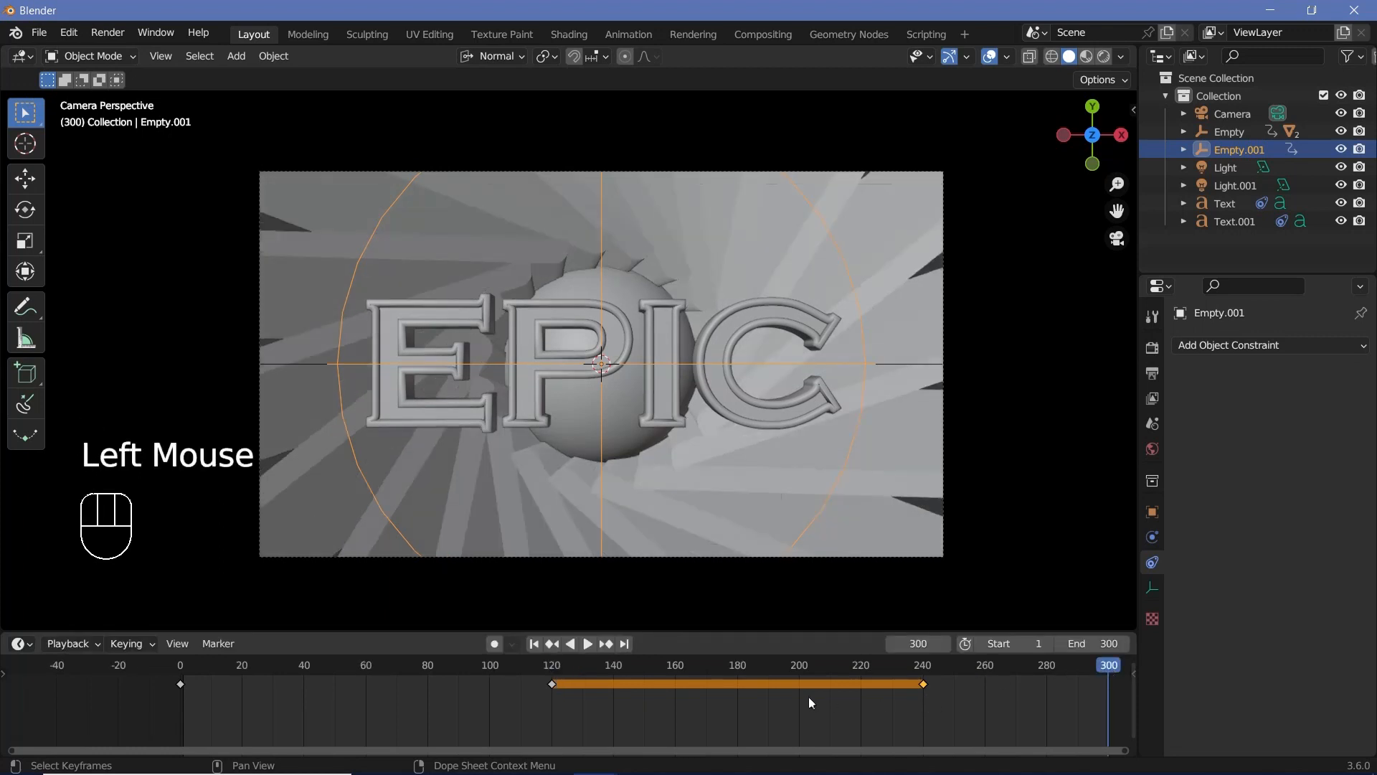
Step: At frame 300, rotate the empty 180°, scale it by 10 and insert a Rotation & Scale keyframe
{"action": "key", "text": "r"}
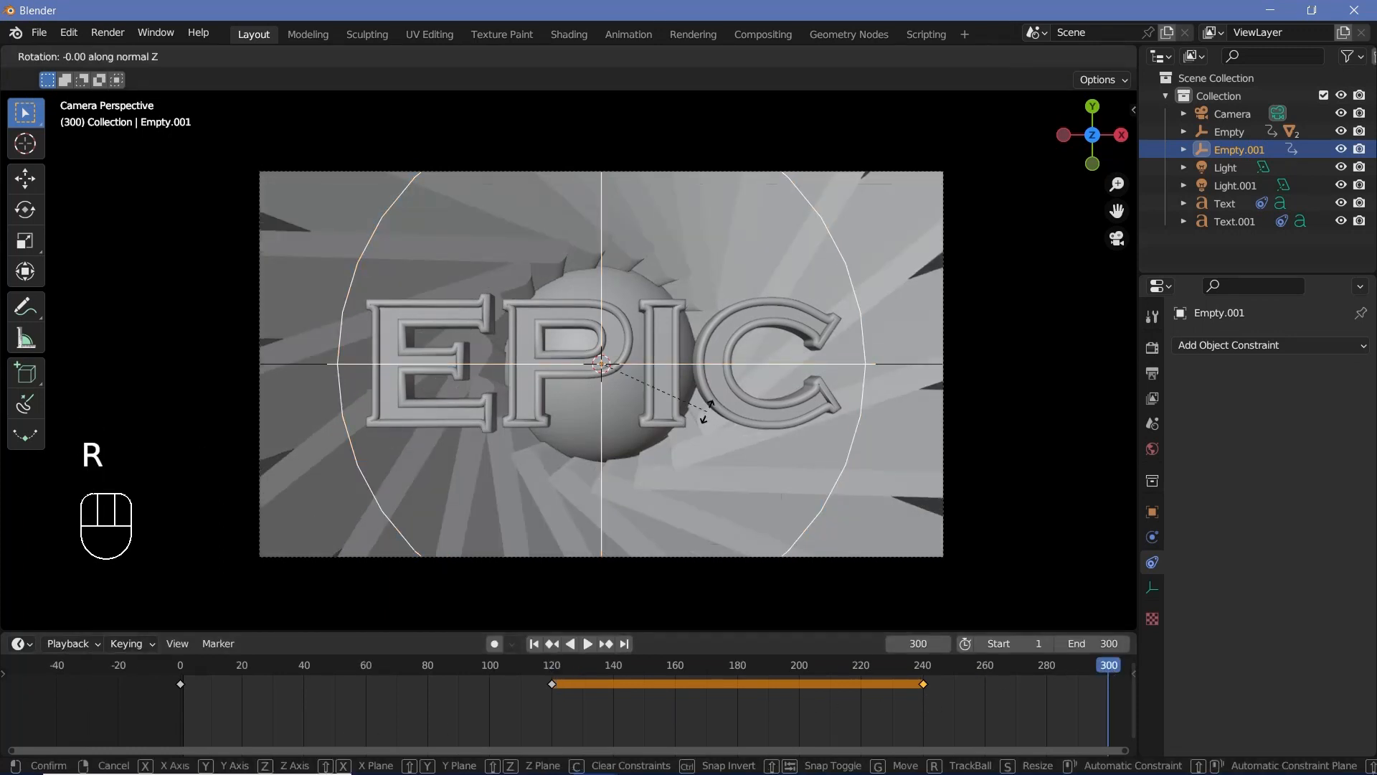
{"action": "type", "text": "180"}
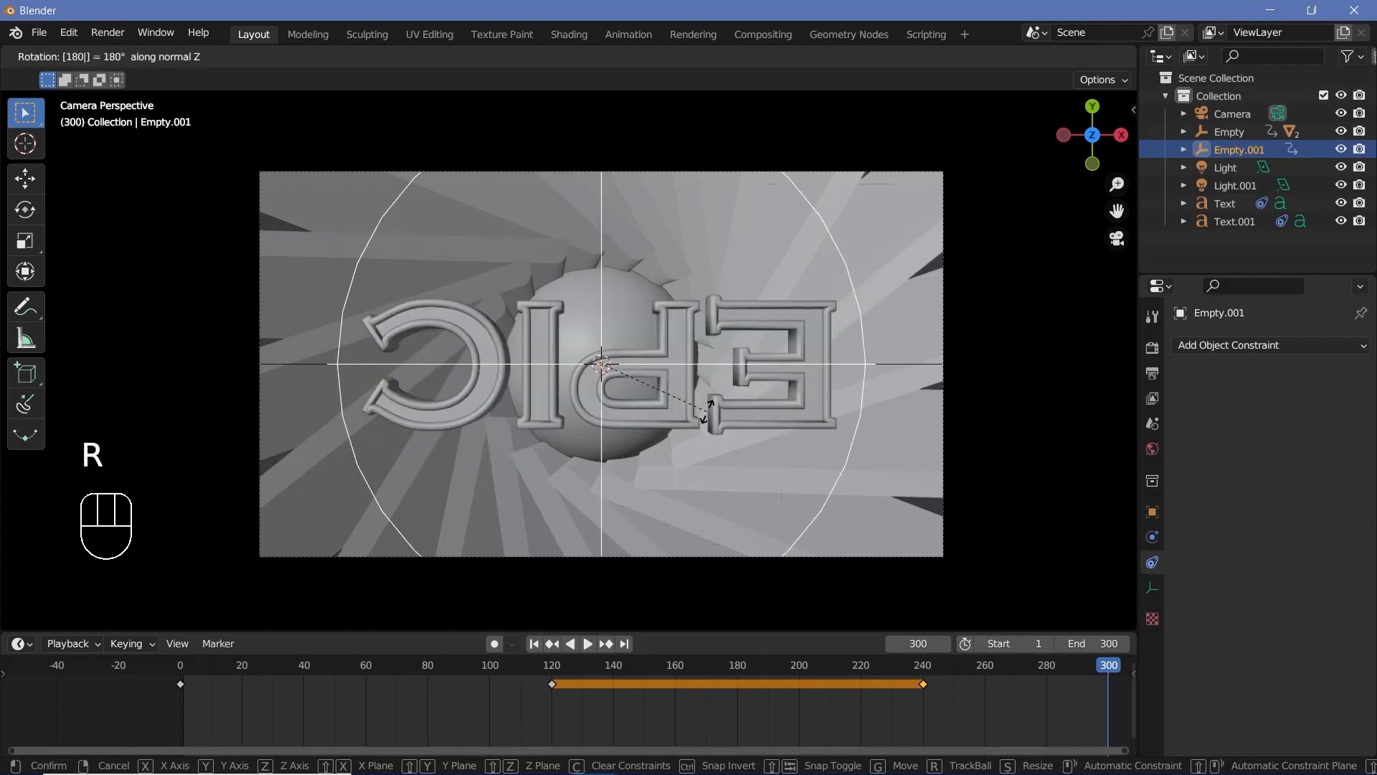
{"action": "key", "text": "Return"}
{"action": "key", "text": "s"}
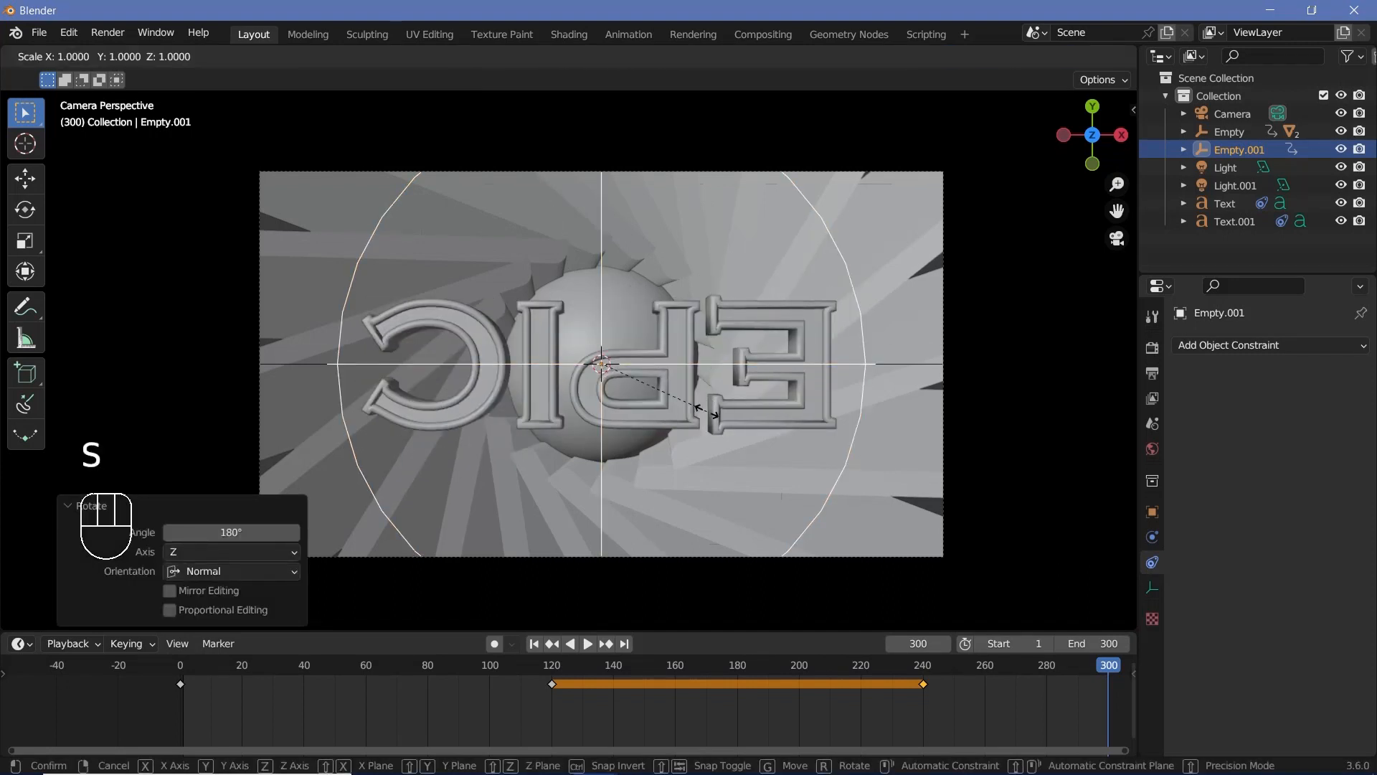
{"action": "key", "text": "0"}
{"action": "key", "text": "Return"}
{"action": "key", "text": "i"}
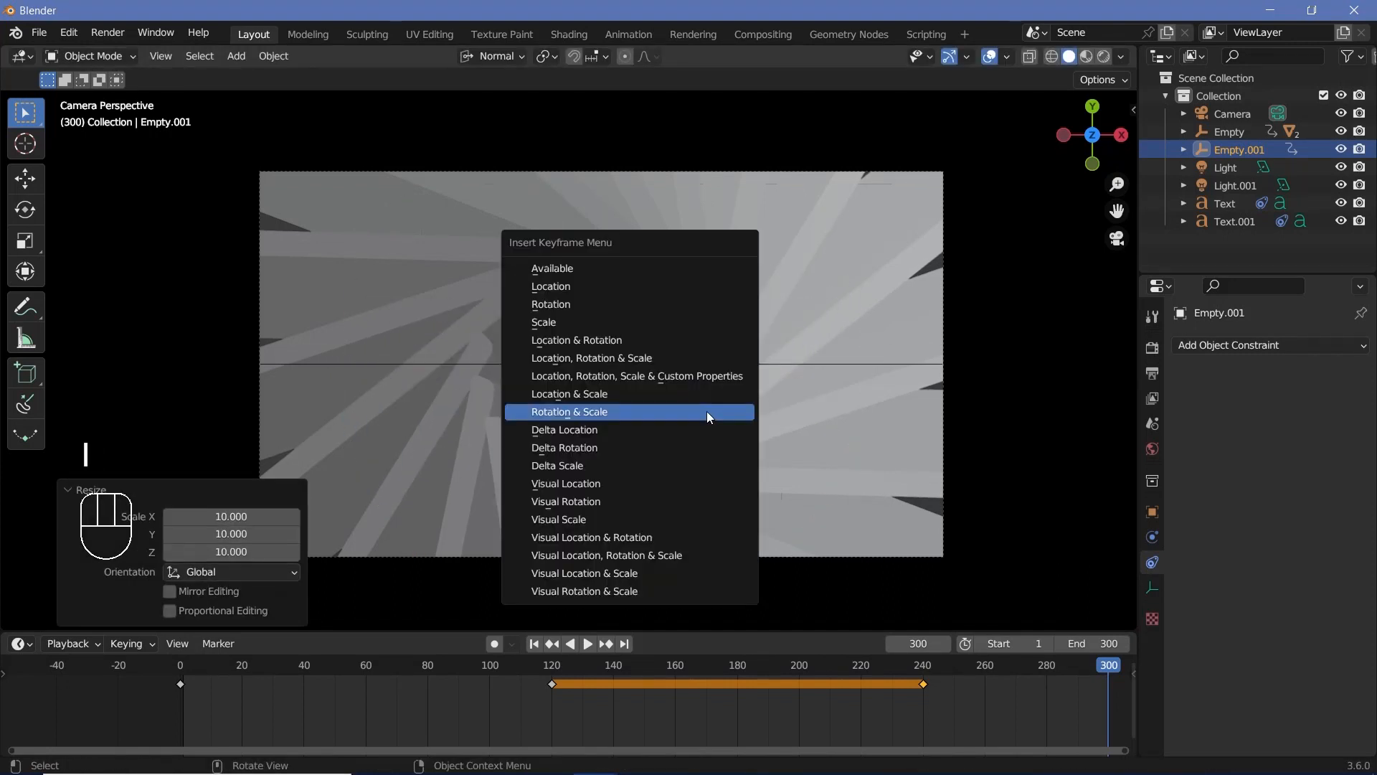
{"action": "left_click", "coordinate": [707, 412]}
Step: Play the animation from frame 1 to check the title's spin-out, and stop near frame 261
{"action": "left_click", "coordinate": [182, 665]}
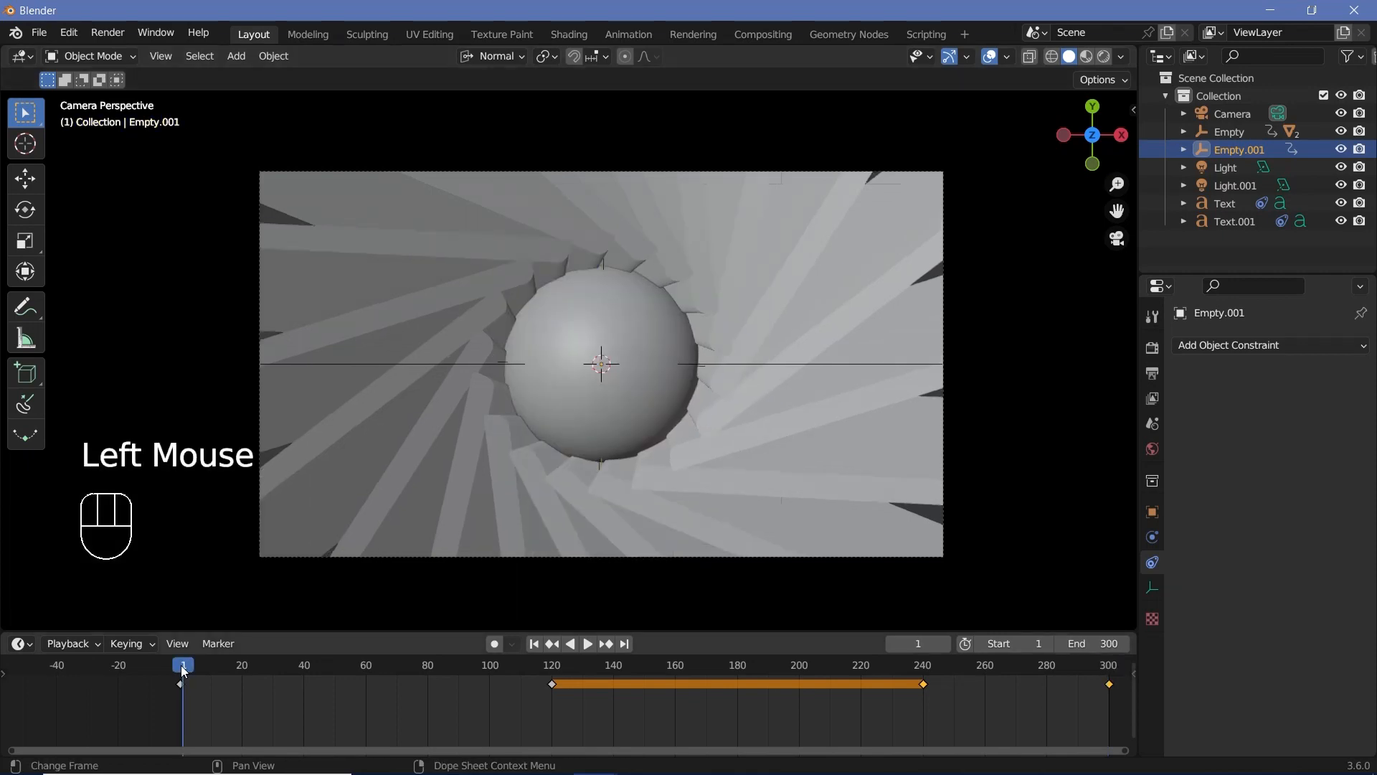
{"action": "key", "text": "space"}
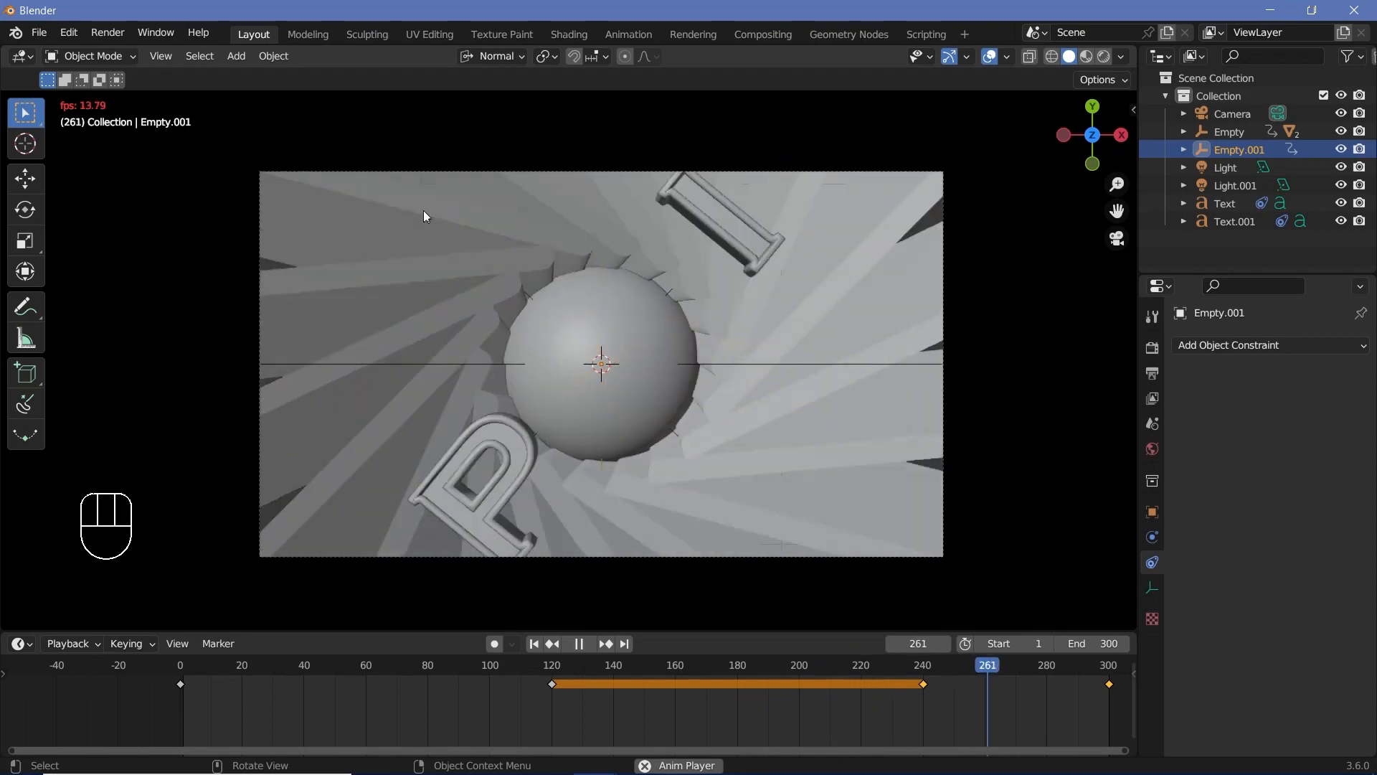
{"action": "key", "text": "space"}
Step: Back at frame 300, rotate the empty one full turn in the negative direction and insert its Rotation & Scale keyframe again
{"action": "left_click_drag", "start_coordinate": [991, 693], "coordinate": [1109, 717]}
{"action": "key", "text": "r"}
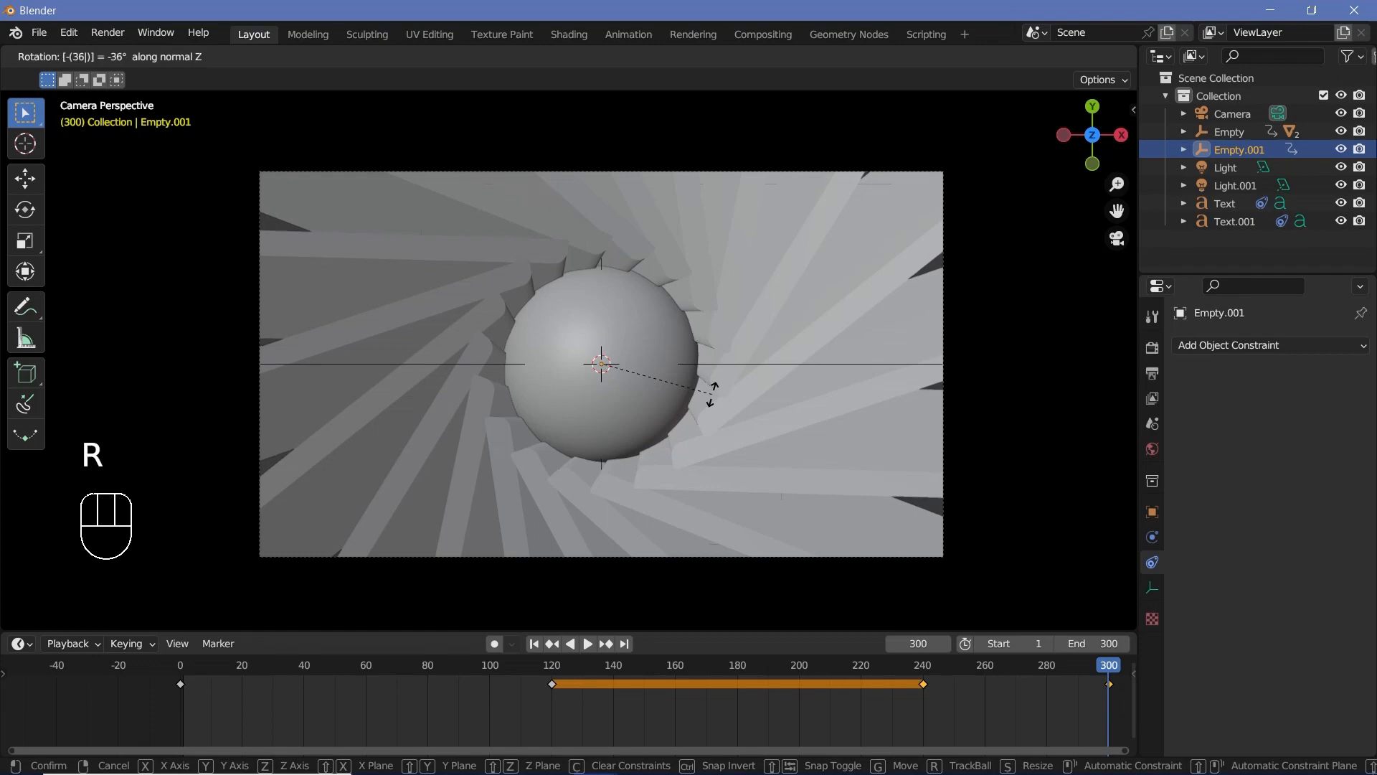
{"action": "left_click", "coordinate": [712, 393]}
{"action": "key", "text": "i"}
{"action": "left_click", "coordinate": [711, 394]}
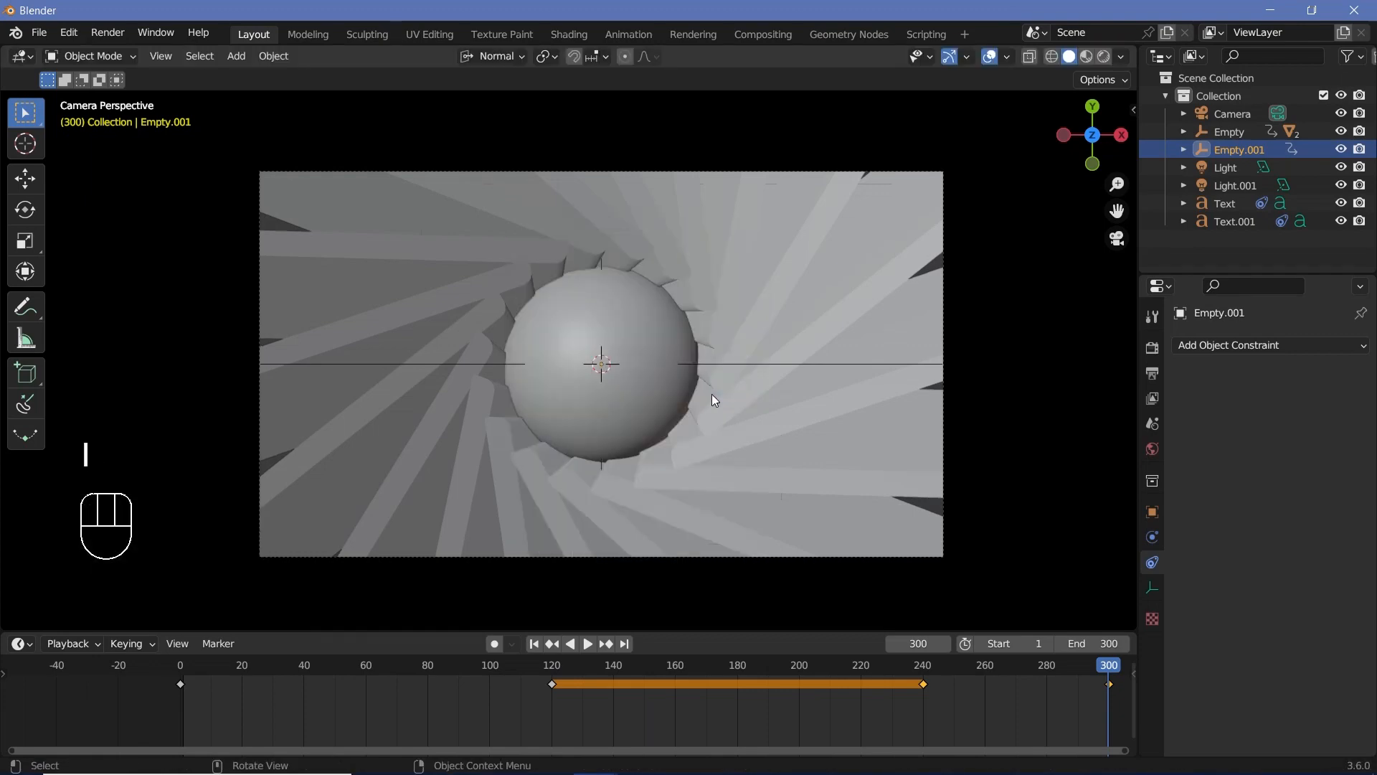
Step: Check the reworked title animation in solid view and in rendered shading, stopping near frame 218
{"action": "key", "text": "space"}
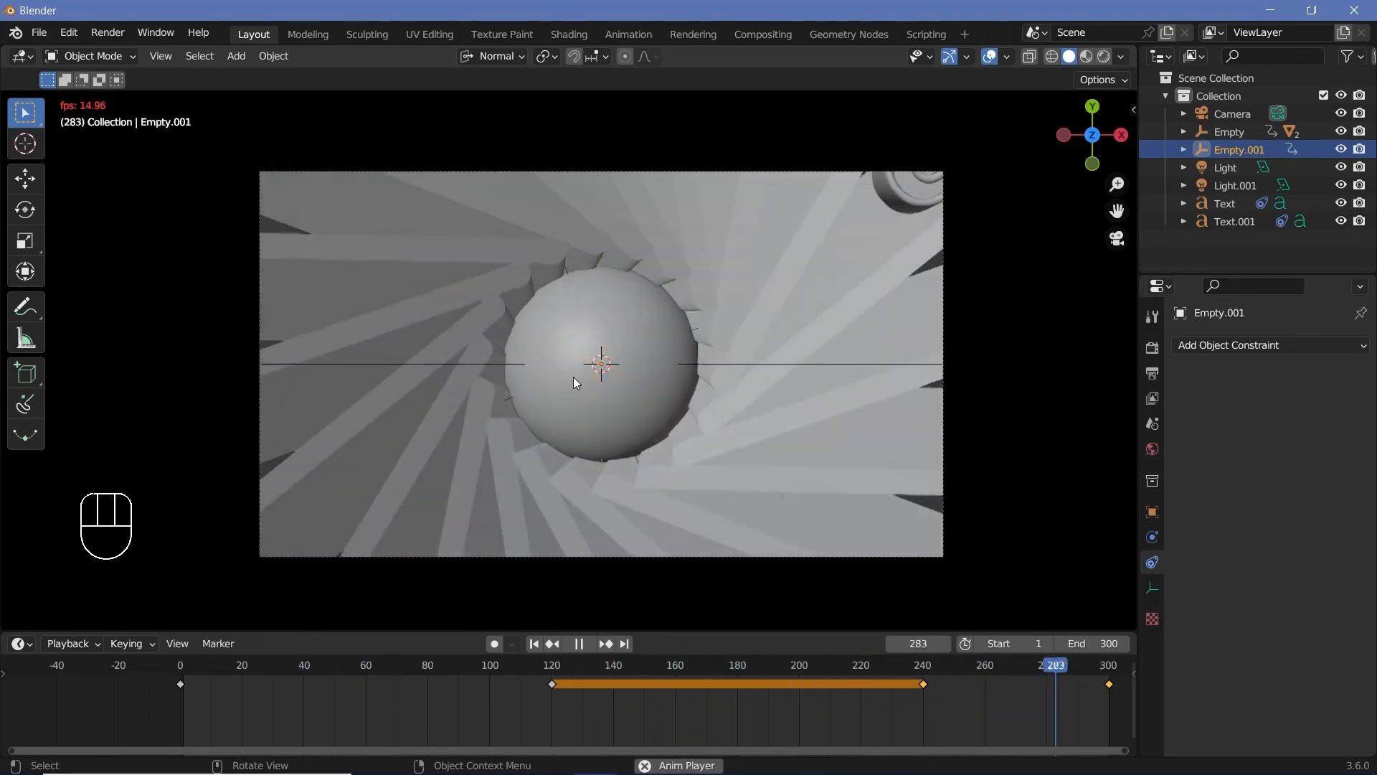
{"action": "key", "text": "Escape"}
{"action": "left_click", "coordinate": [1103, 57]}
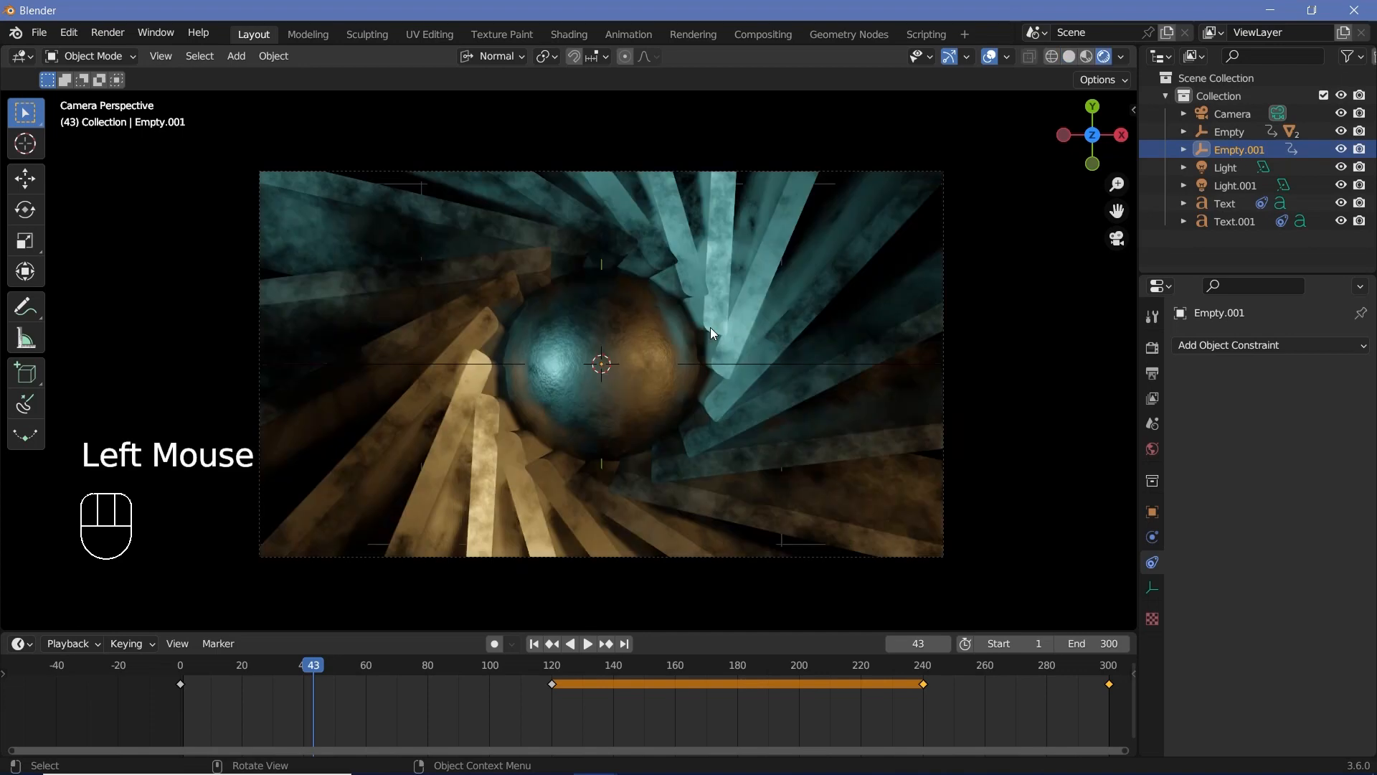
{"action": "key", "text": "space"}
{"action": "key", "text": "space"}
Step: Examine the Eevee motion blur settings in the scene's render properties
{"action": "left_click", "coordinate": [1151, 350]}
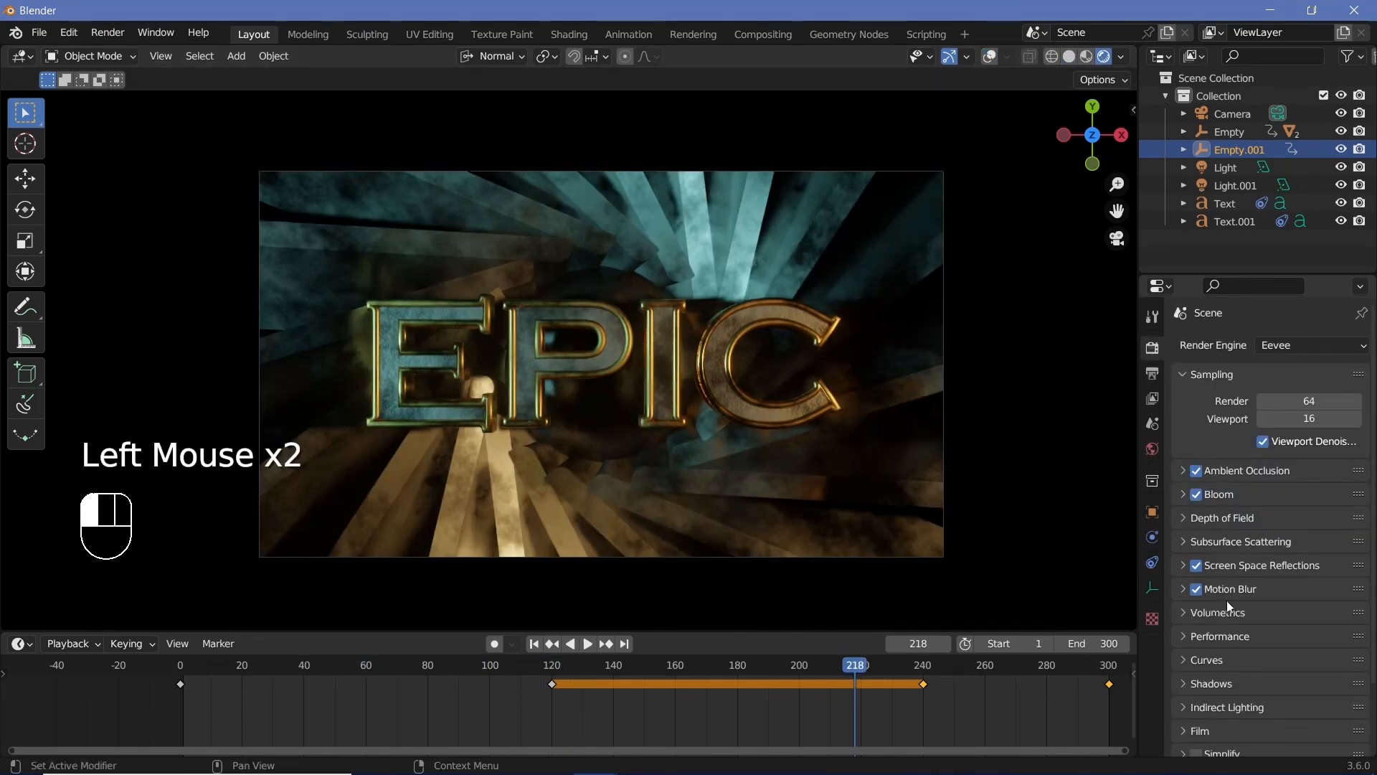
{"action": "left_click", "coordinate": [1183, 590]}
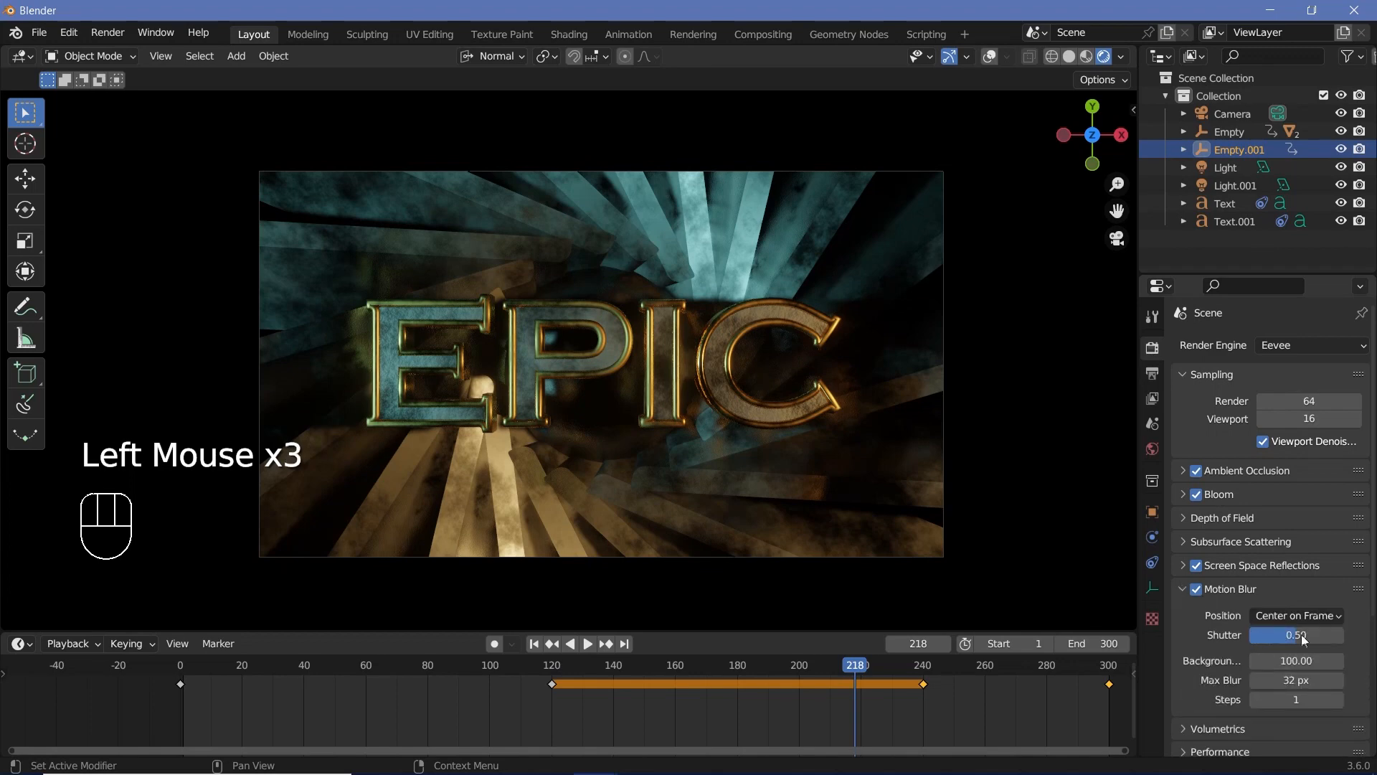
{"action": "left_click", "coordinate": [1184, 589]}
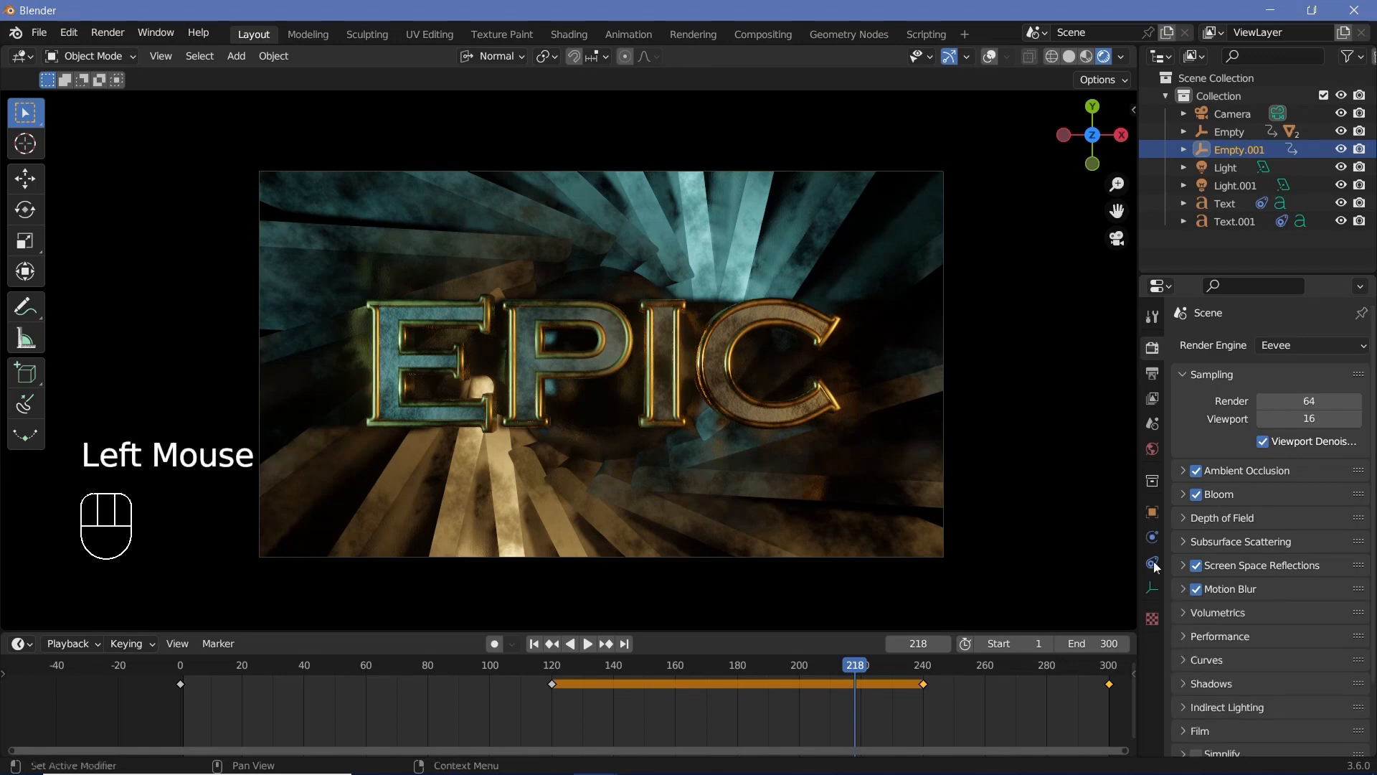
Step: Try the High Contrast look in the scene's color management
{"action": "scroll", "coordinate": [1229, 723], "scroll_direction": "down", "scroll_amount": 2}
{"action": "left_click", "coordinate": [1193, 702]}
{"action": "scroll", "coordinate": [1194, 700], "scroll_direction": "down", "scroll_amount": 2}
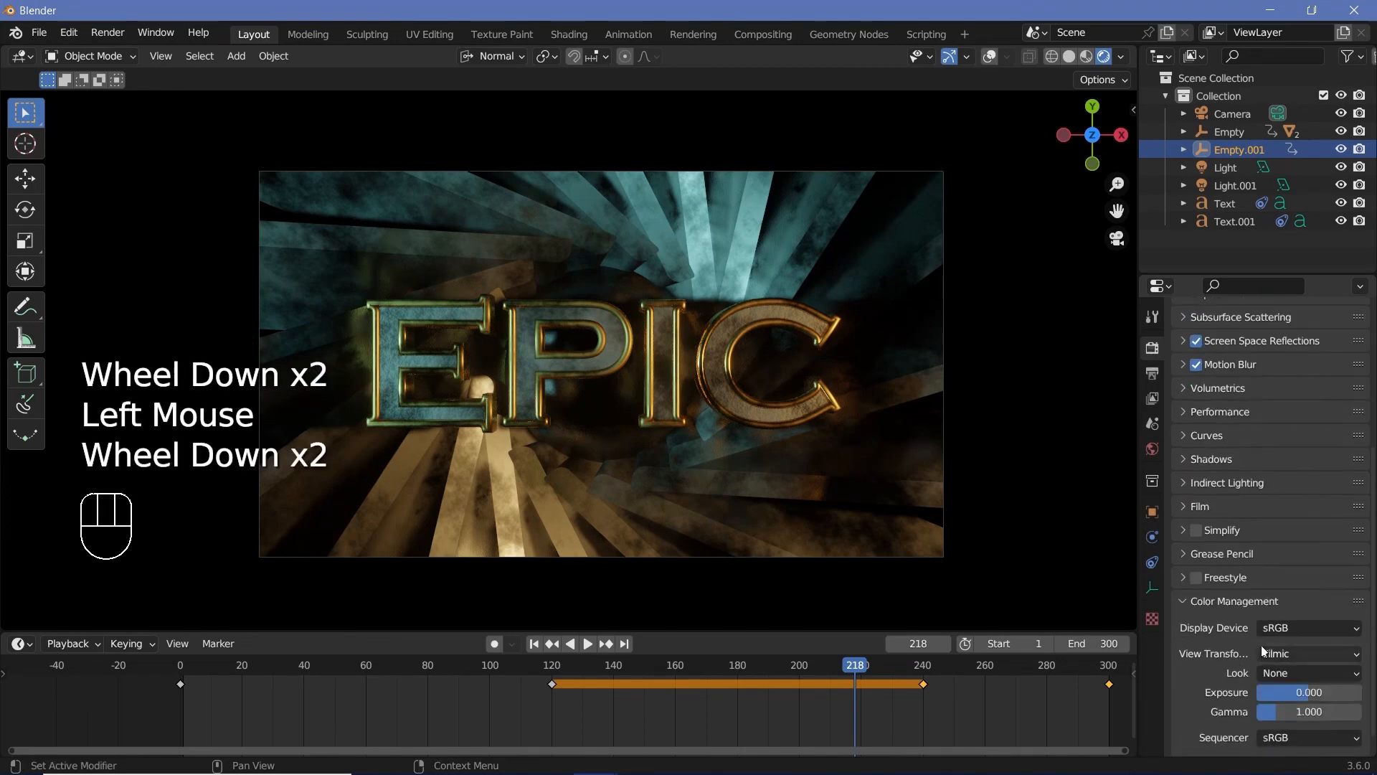
{"action": "left_click", "coordinate": [1279, 672]}
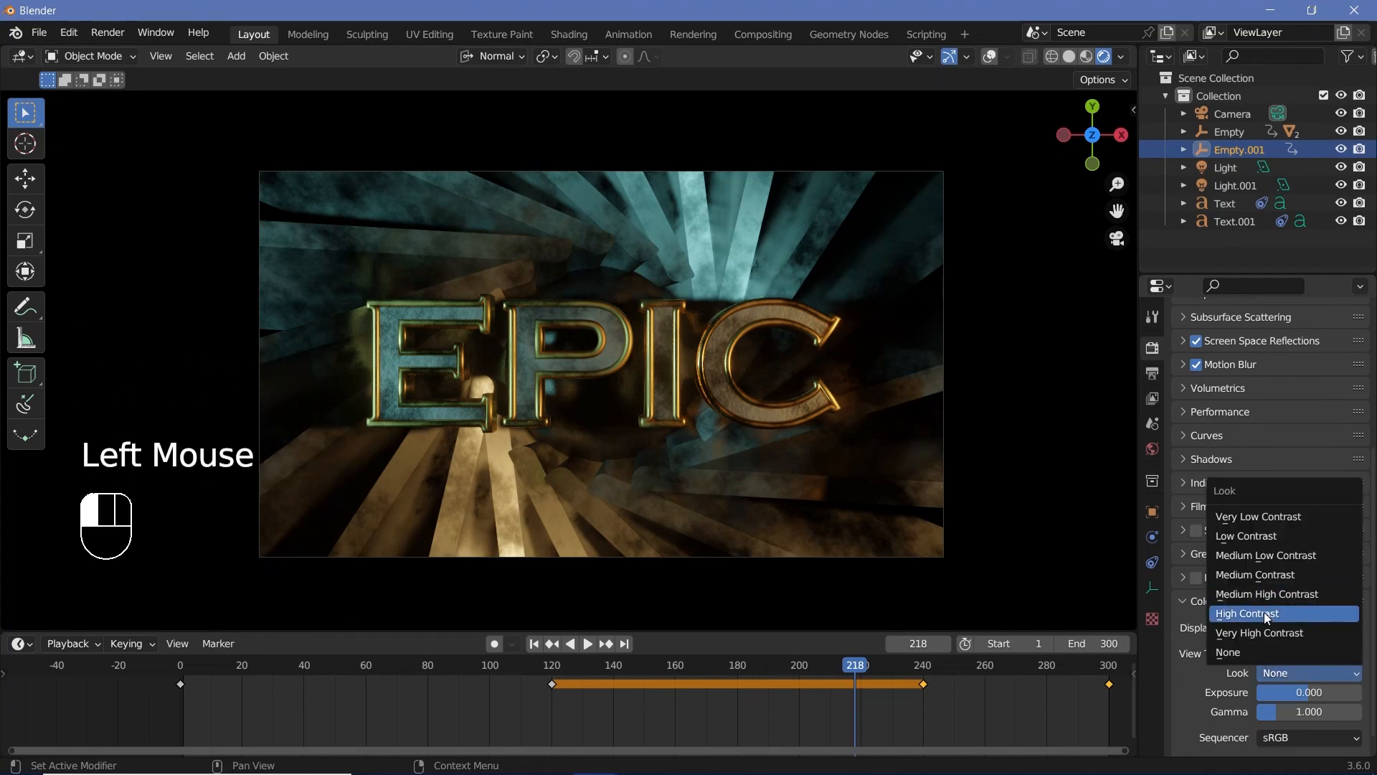
{"action": "left_click", "coordinate": [1264, 613]}
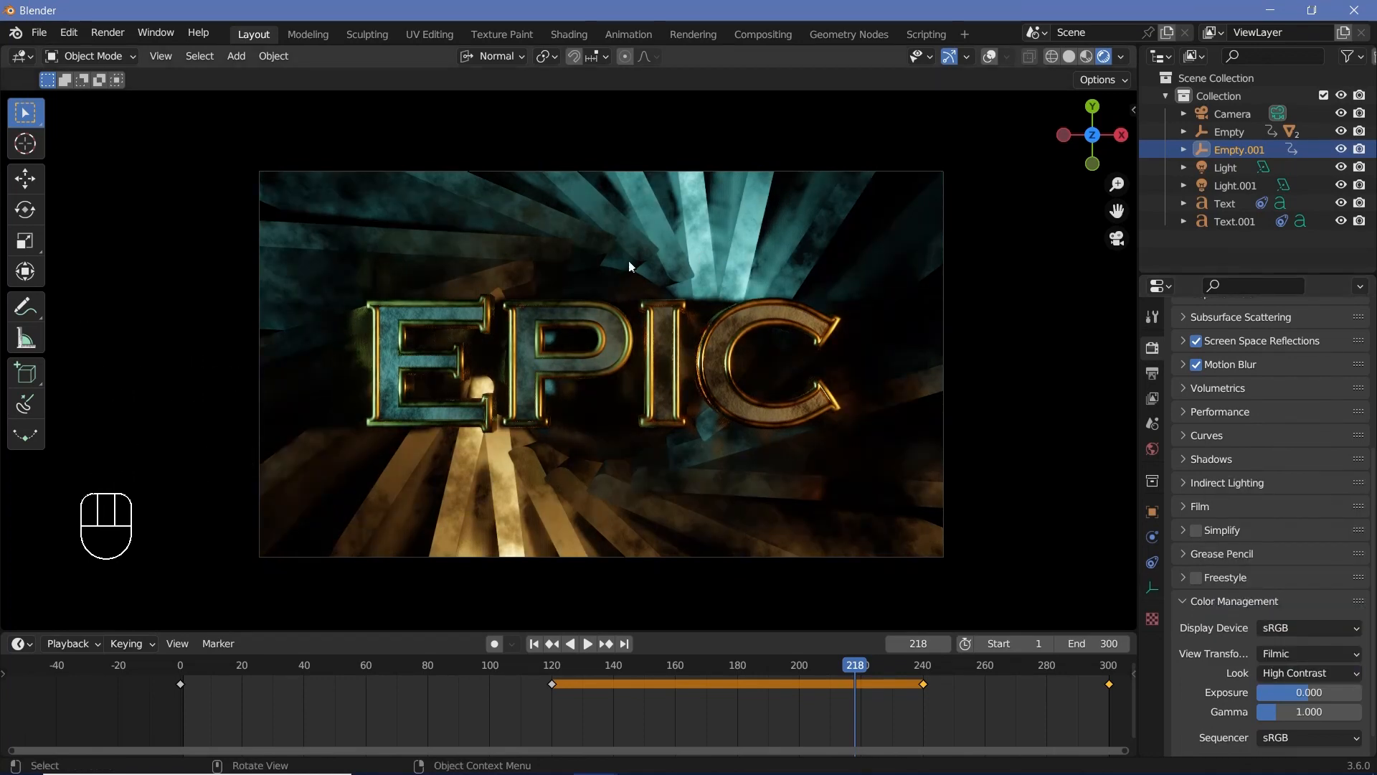
{"action": "key", "text": "ctrl+z"}
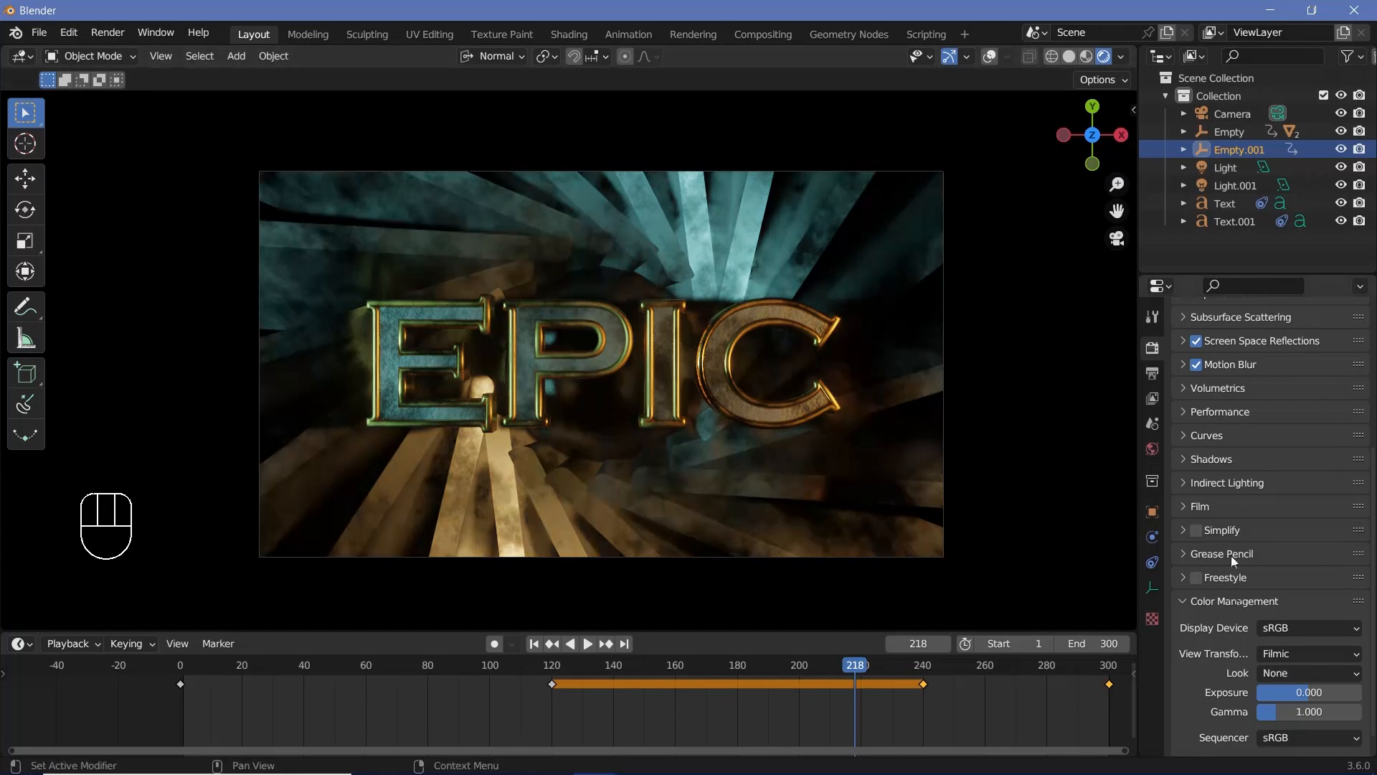
Step: Render the full animation
{"action": "left_click", "coordinate": [108, 33]}
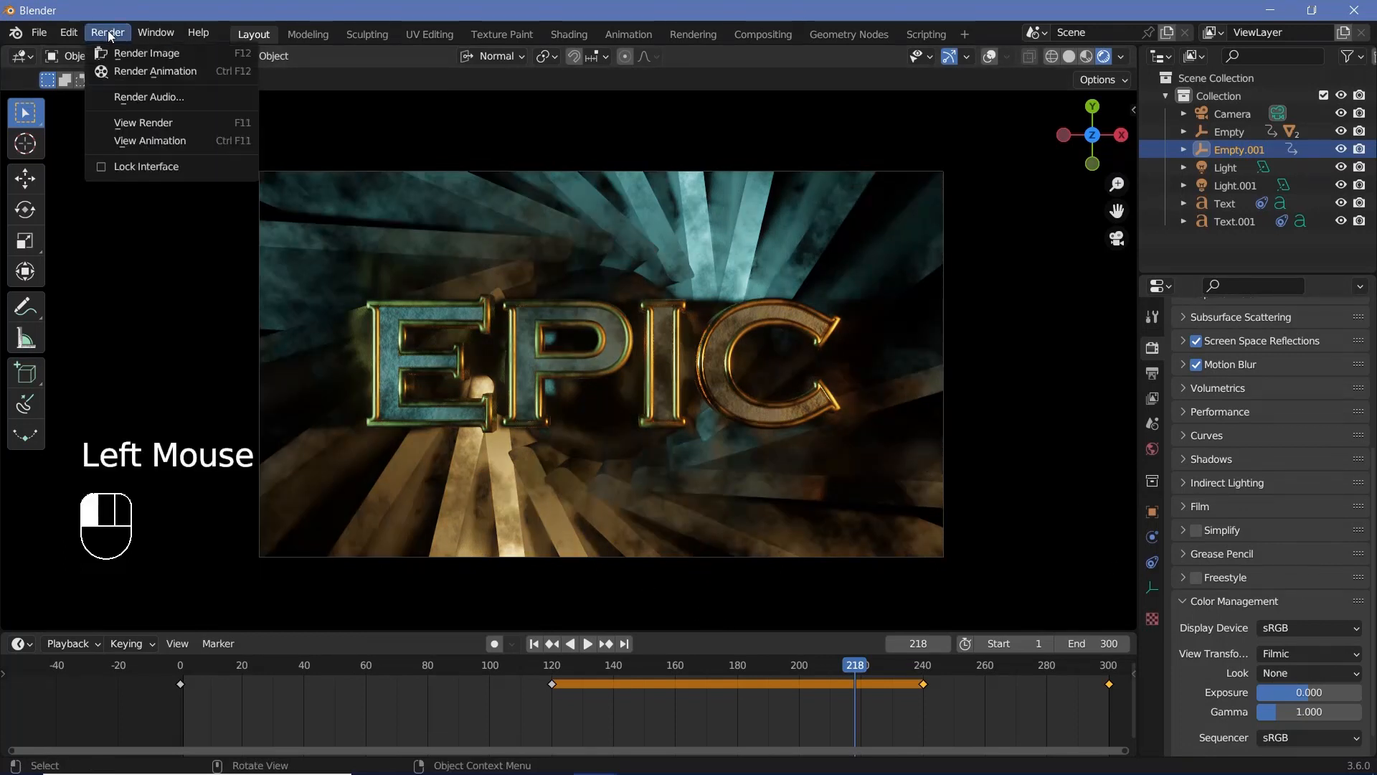
{"action": "left_click", "coordinate": [134, 70]}
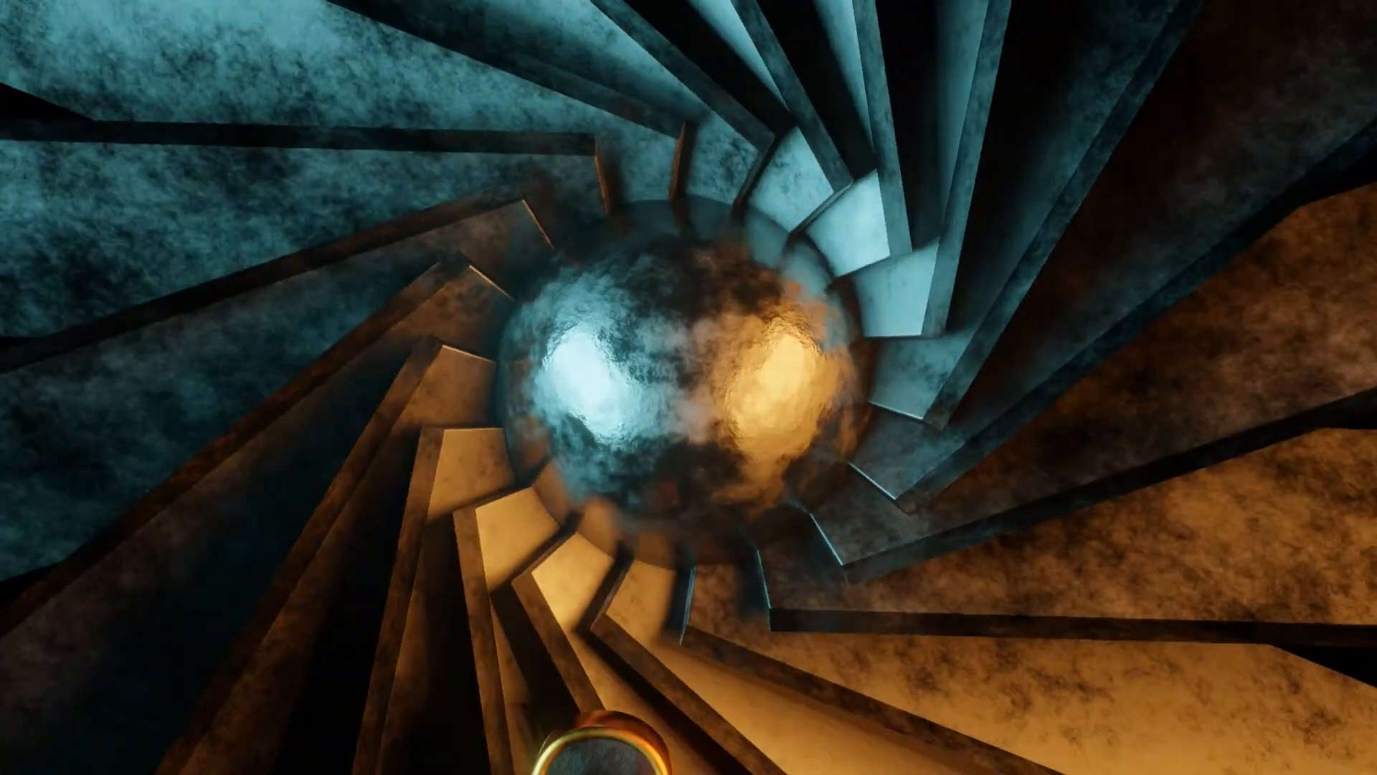